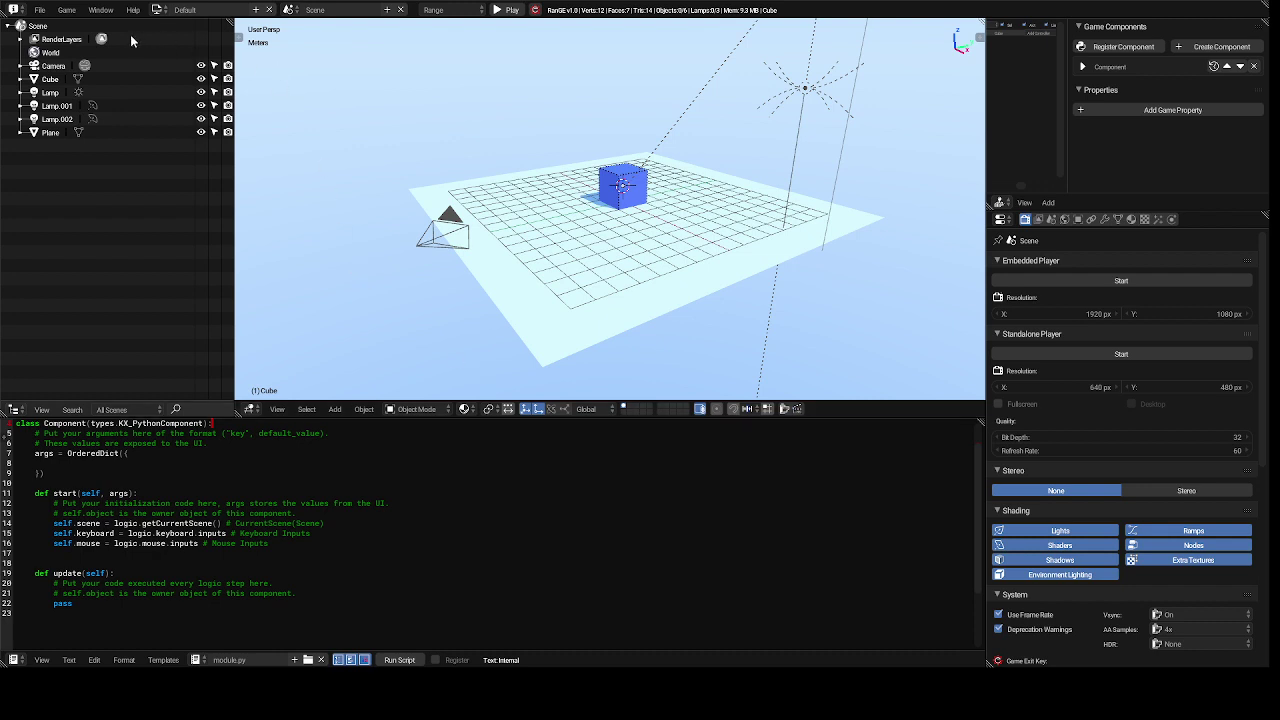
- Open the recent project tutorial game project.range
{"action": "left_click", "coordinate": [37, 11]}
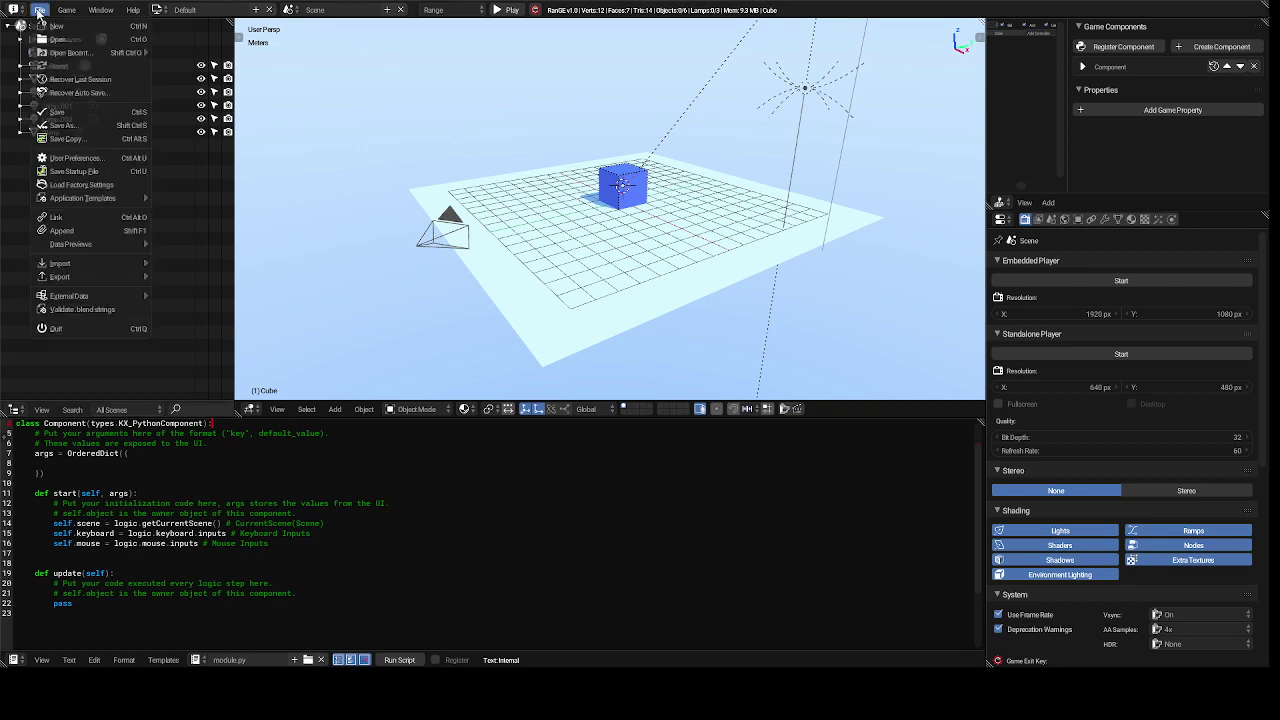
{"action": "mouse_move", "coordinate": [63, 55]}
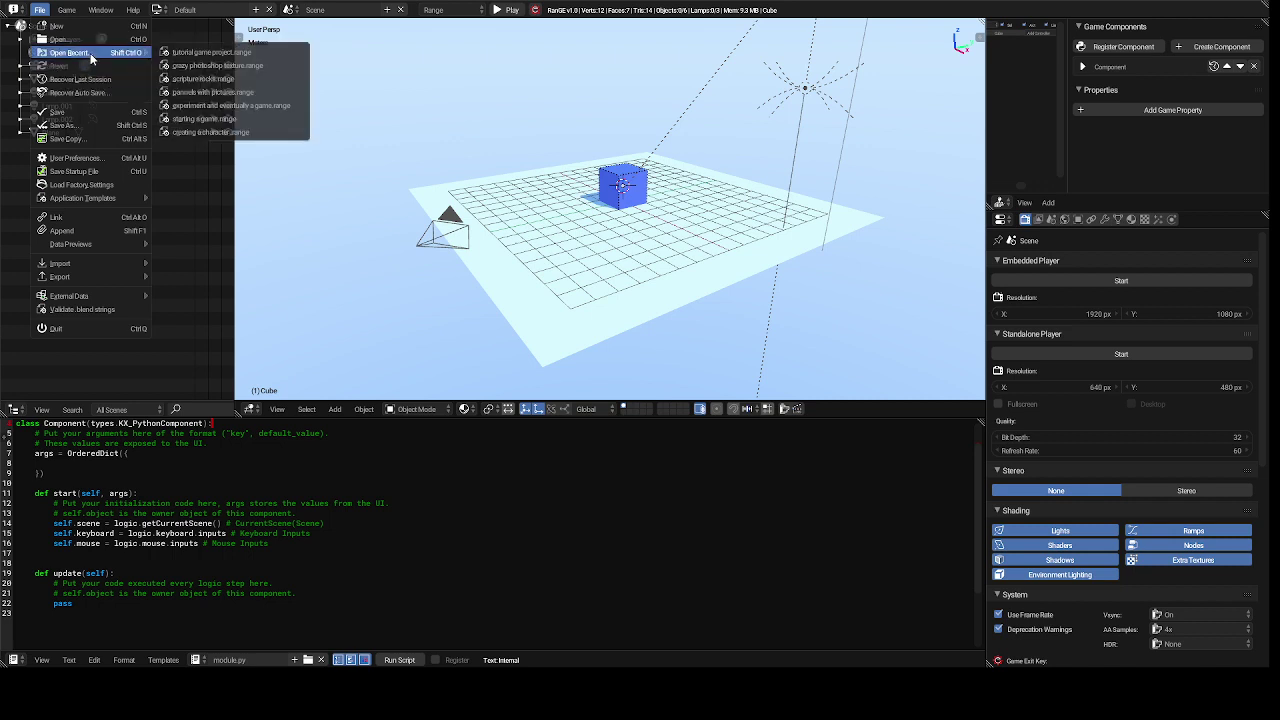
{"action": "left_click", "coordinate": [181, 51]}
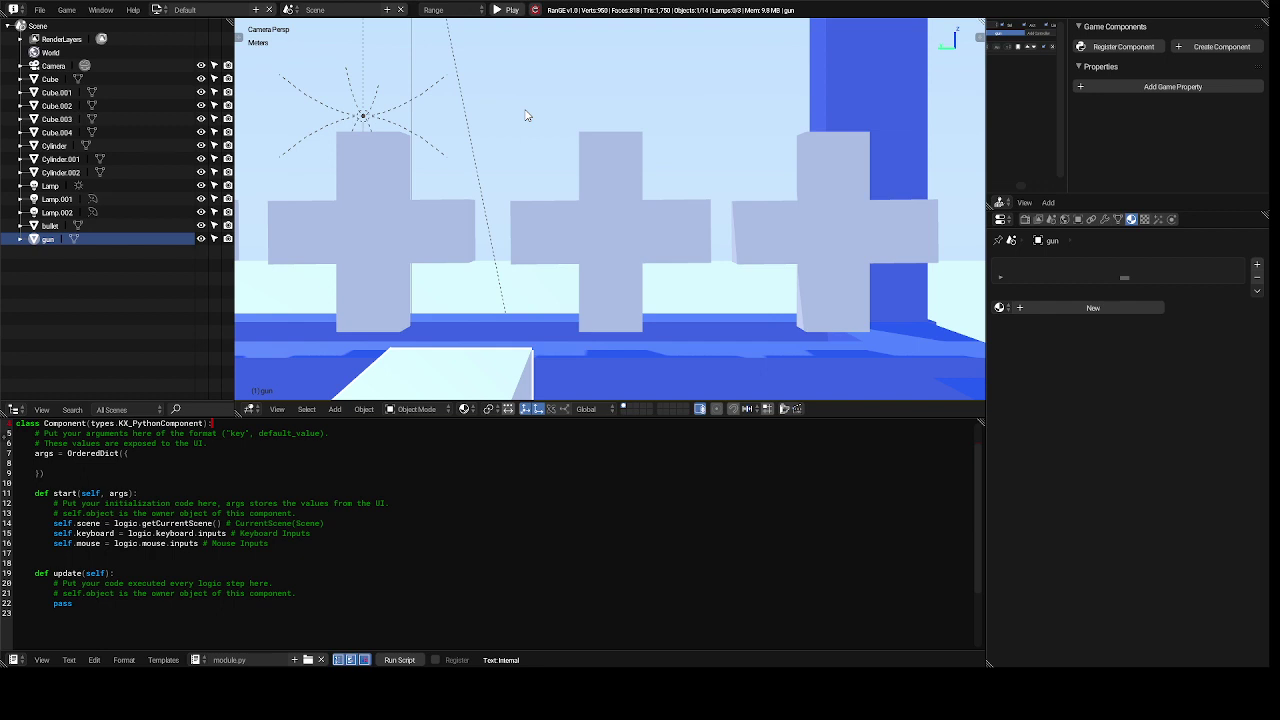
{"action": "scroll", "coordinate": [527, 115], "scroll_direction": "down", "scroll_amount": 6}
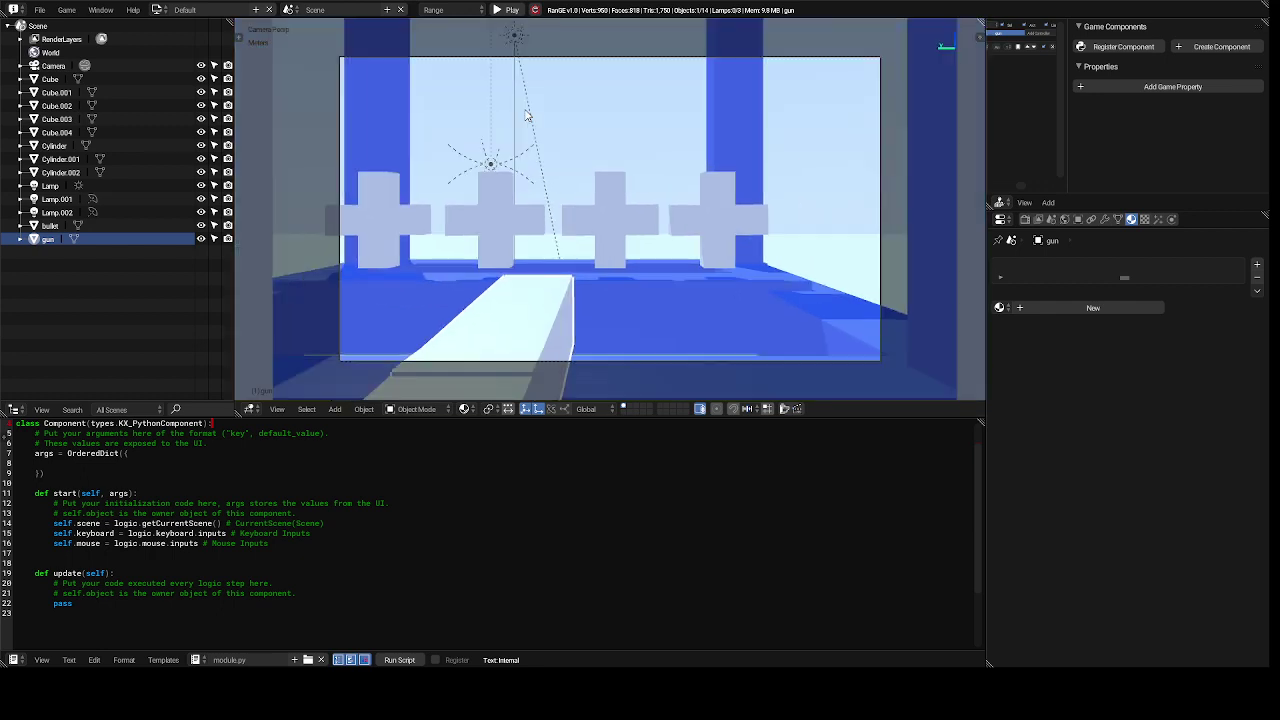
{"action": "scroll", "coordinate": [527, 115], "scroll_direction": "down", "scroll_amount": 1}
{"action": "scroll", "coordinate": [527, 115], "scroll_direction": "up", "scroll_amount": 4}
{"action": "scroll", "coordinate": [527, 115], "scroll_direction": "down", "scroll_amount": 1}
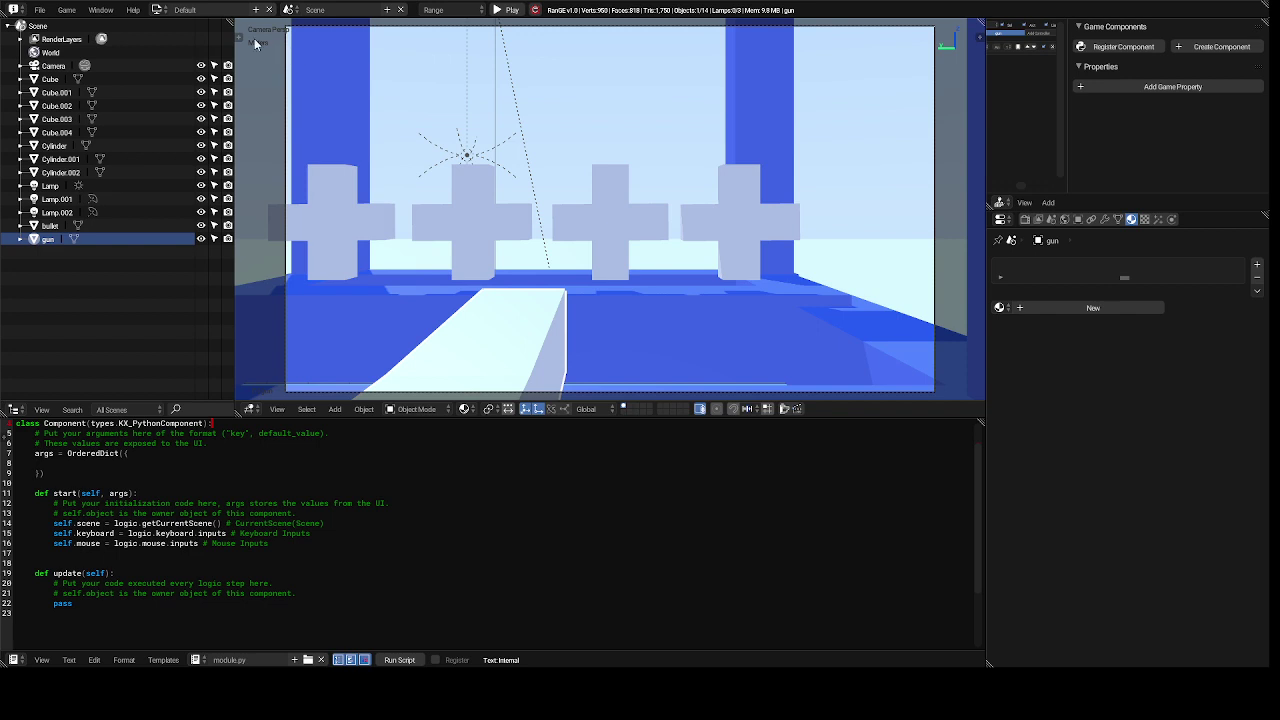
- Switch to the Compositing layout and change its node editor to a 3D View and its image editor to a Timeline
{"action": "left_click", "coordinate": [156, 11]}
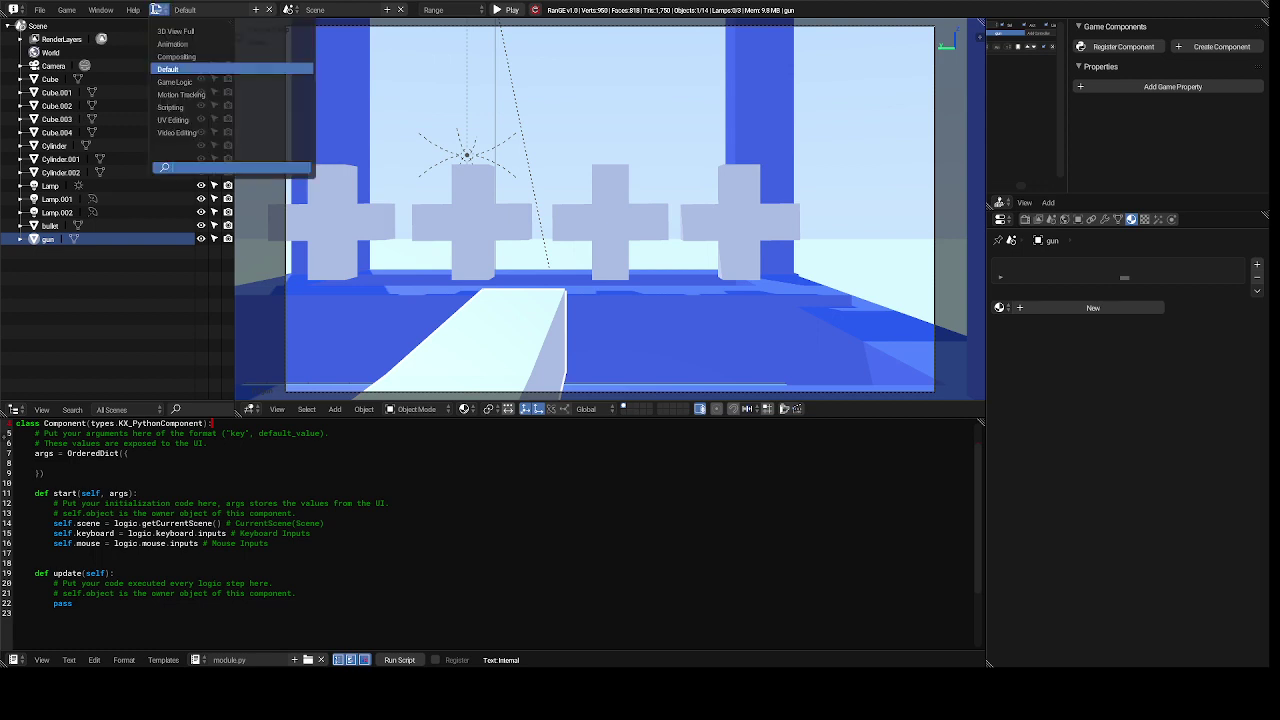
{"action": "left_click", "coordinate": [213, 57]}
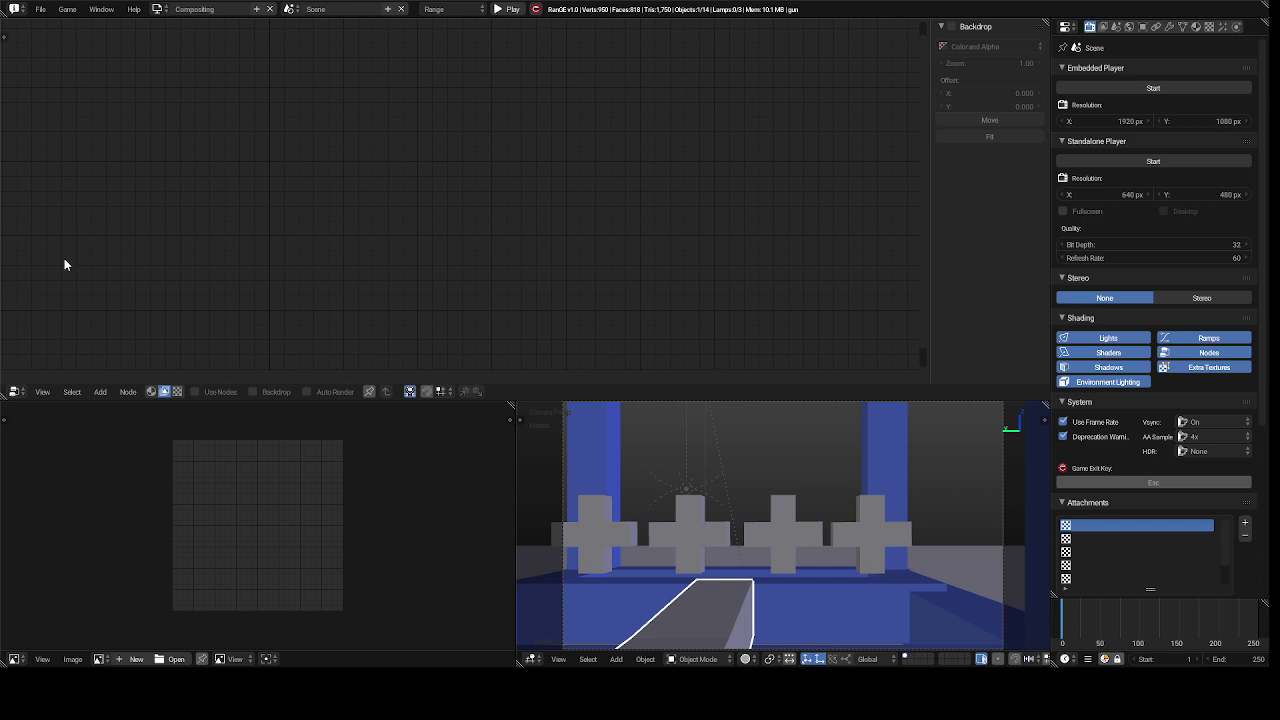
{"action": "left_click", "coordinate": [13, 391]}
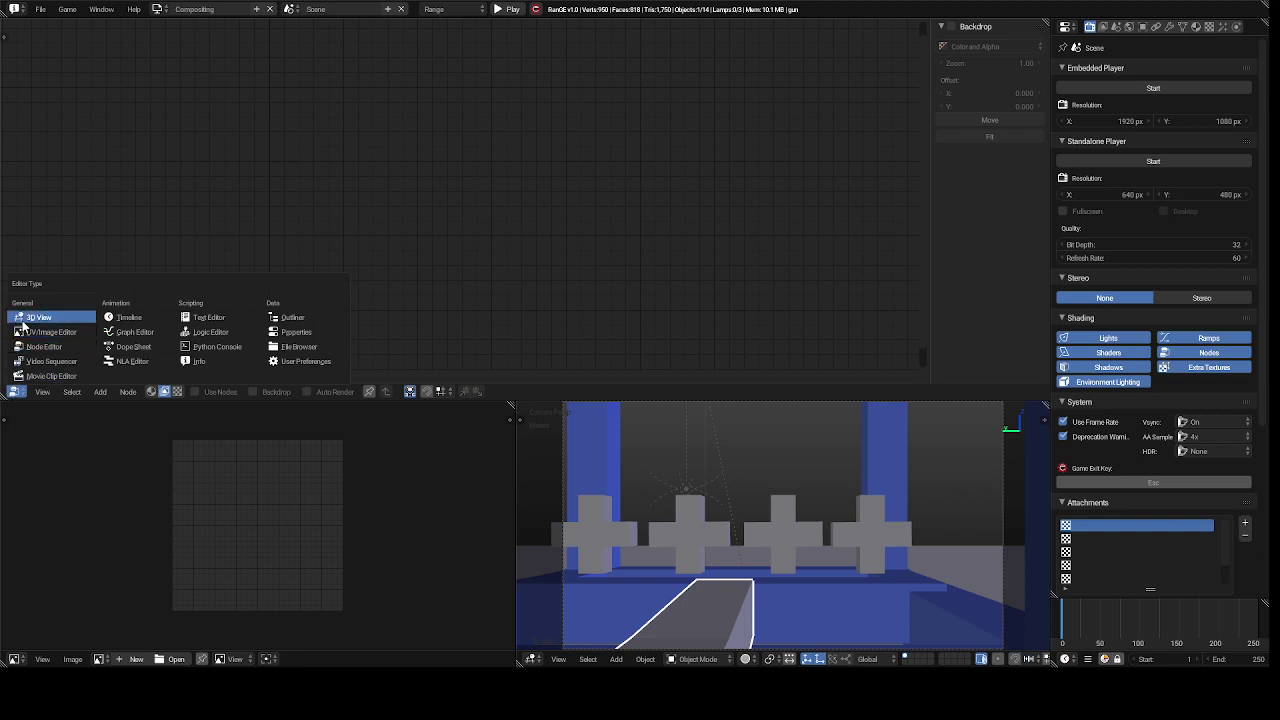
{"action": "left_click", "coordinate": [26, 318]}
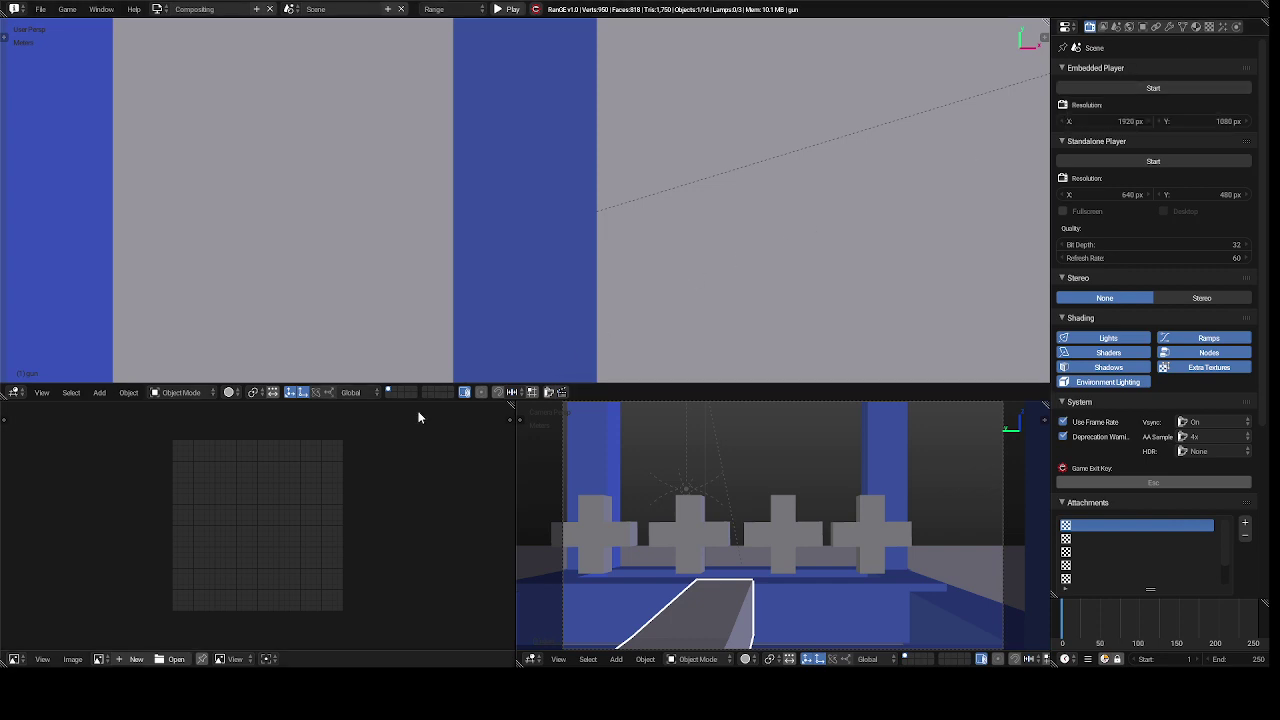
{"action": "left_click", "coordinate": [16, 392]}
{"action": "left_click", "coordinate": [16, 392]}
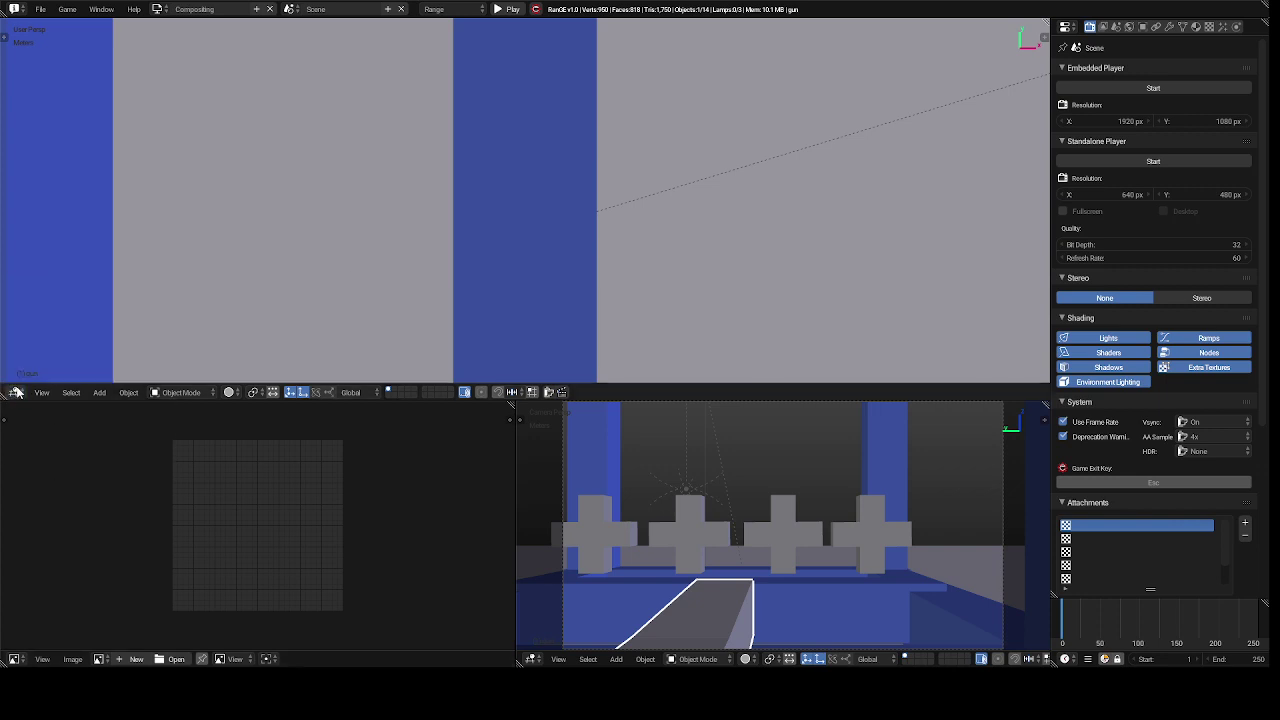
{"action": "left_click", "coordinate": [14, 659]}
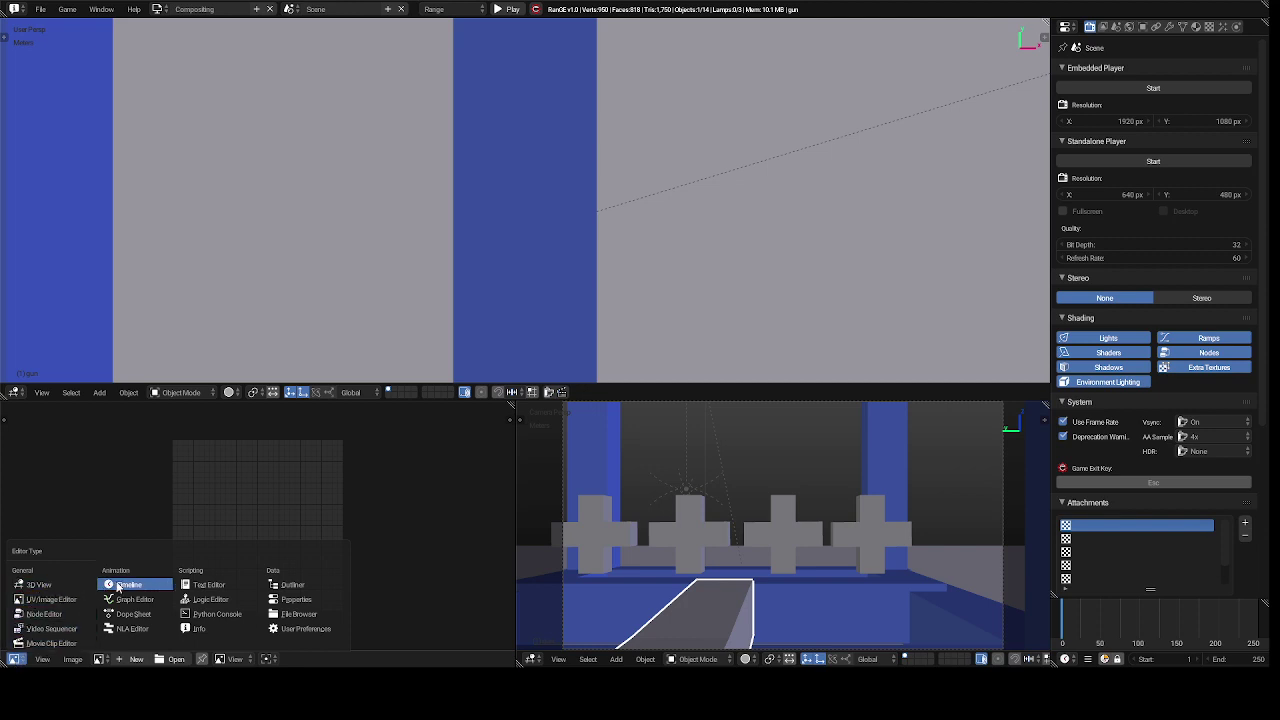
{"action": "left_click", "coordinate": [116, 586]}
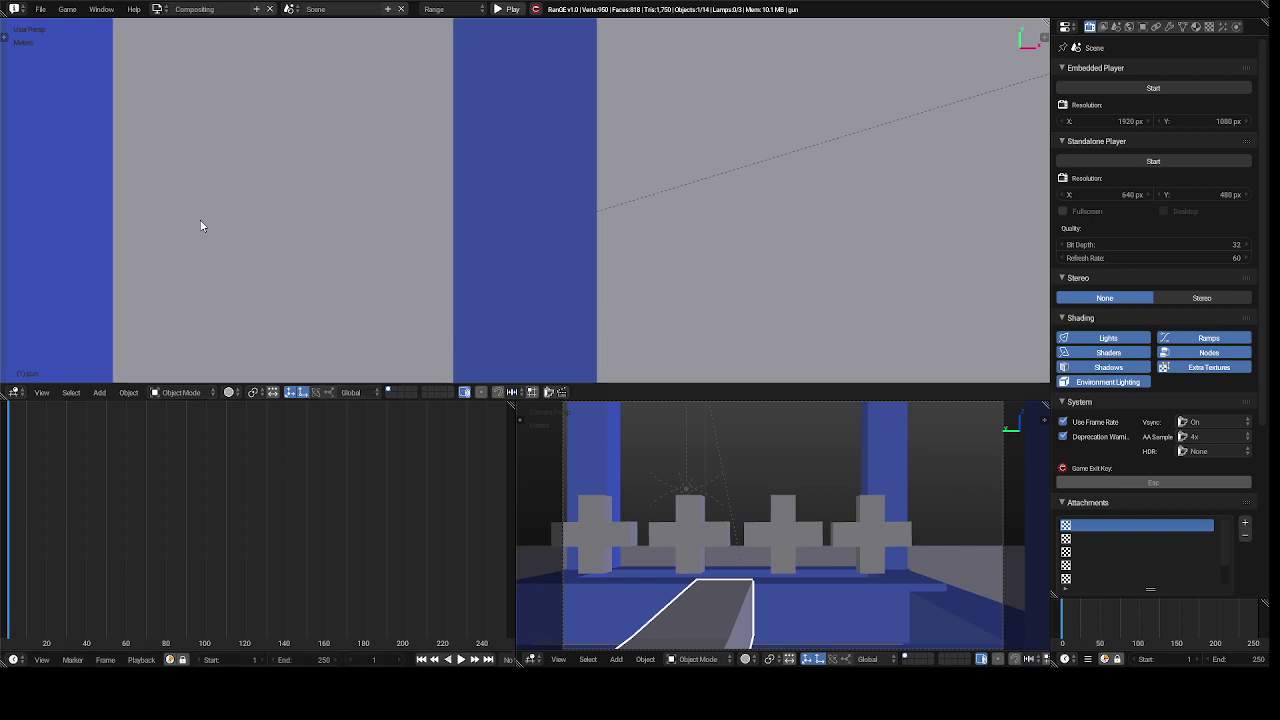
- Reopen the recent project tutorial game project.range to discard the layout changes
{"action": "left_click", "coordinate": [41, 12]}
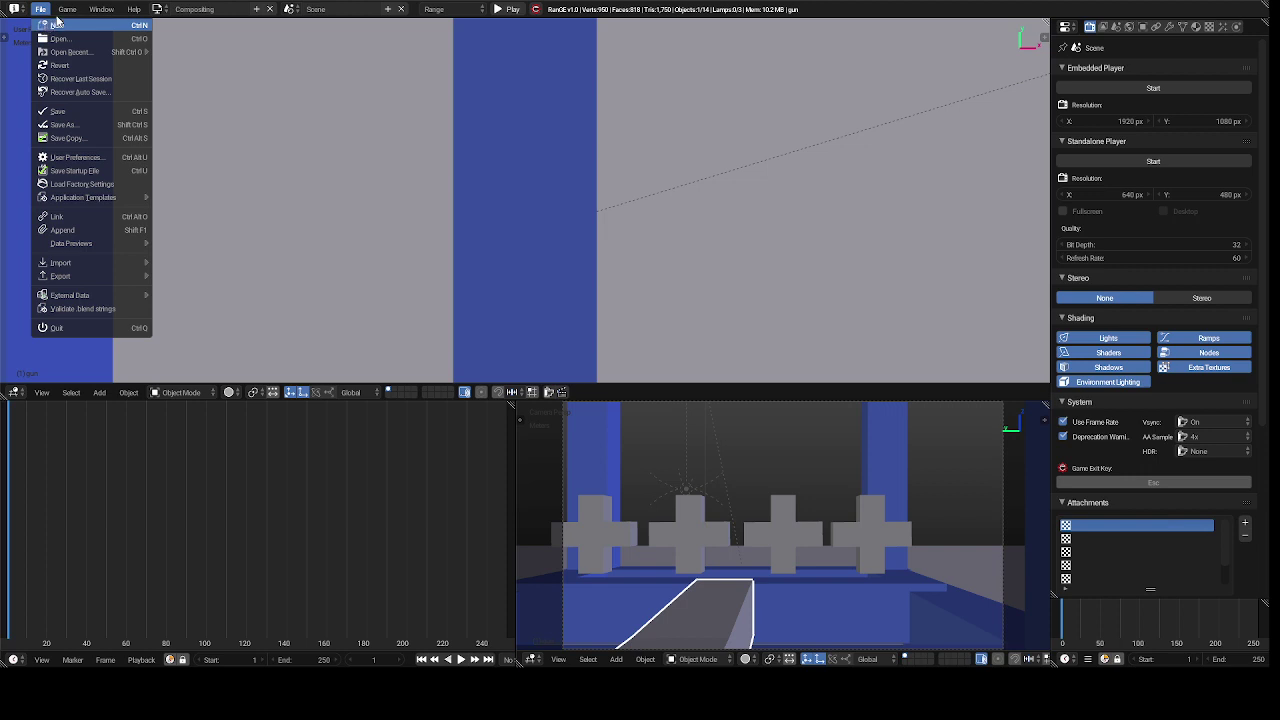
{"action": "mouse_move", "coordinate": [64, 14]}
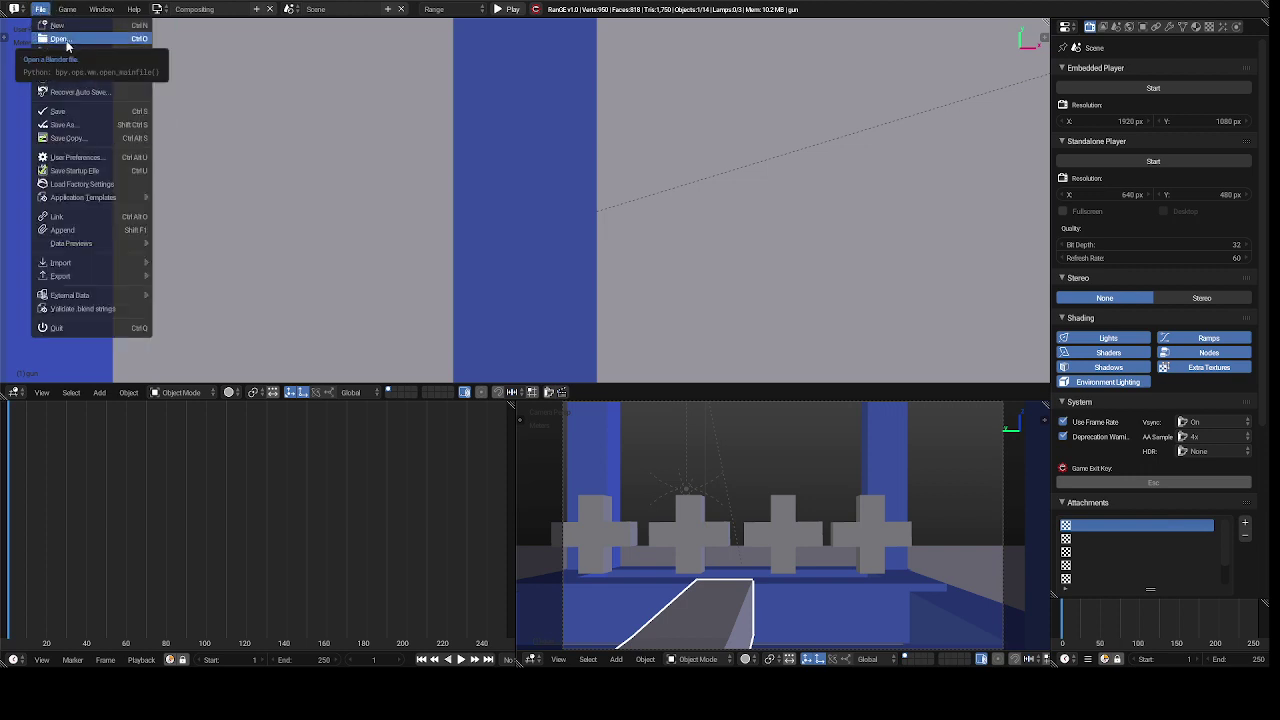
{"action": "mouse_move", "coordinate": [141, 61]}
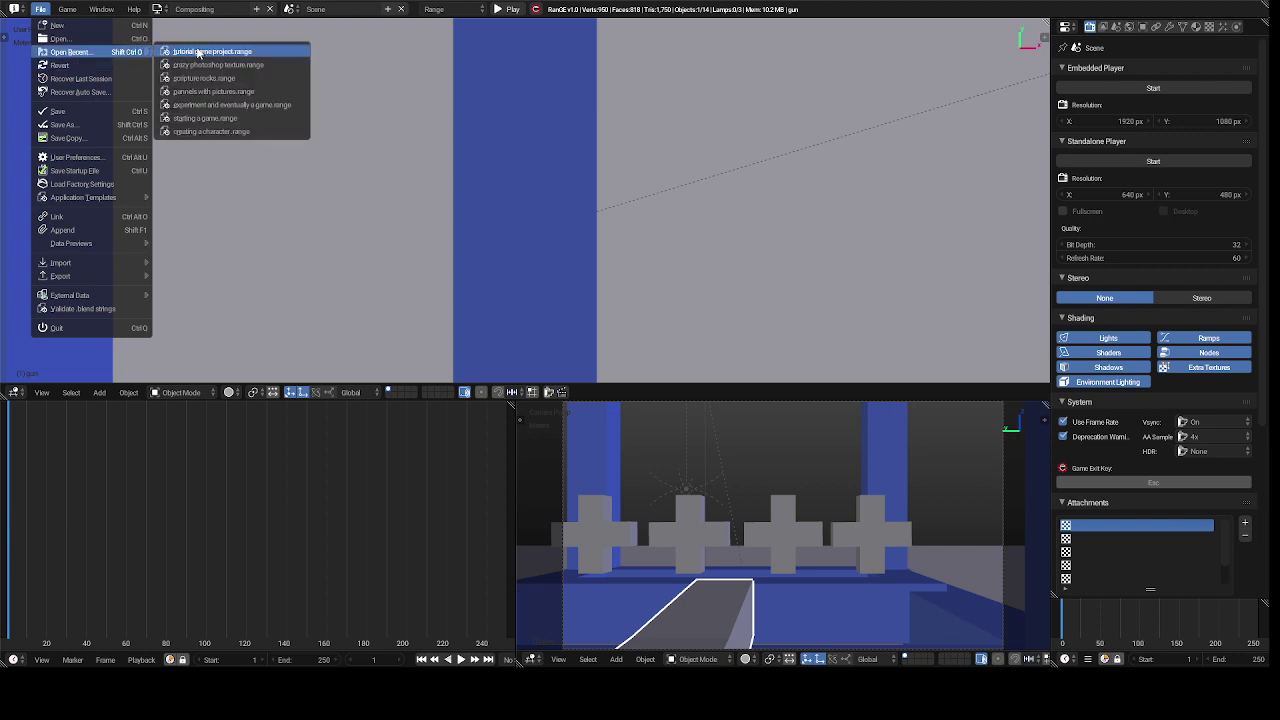
{"action": "left_click", "coordinate": [198, 52]}
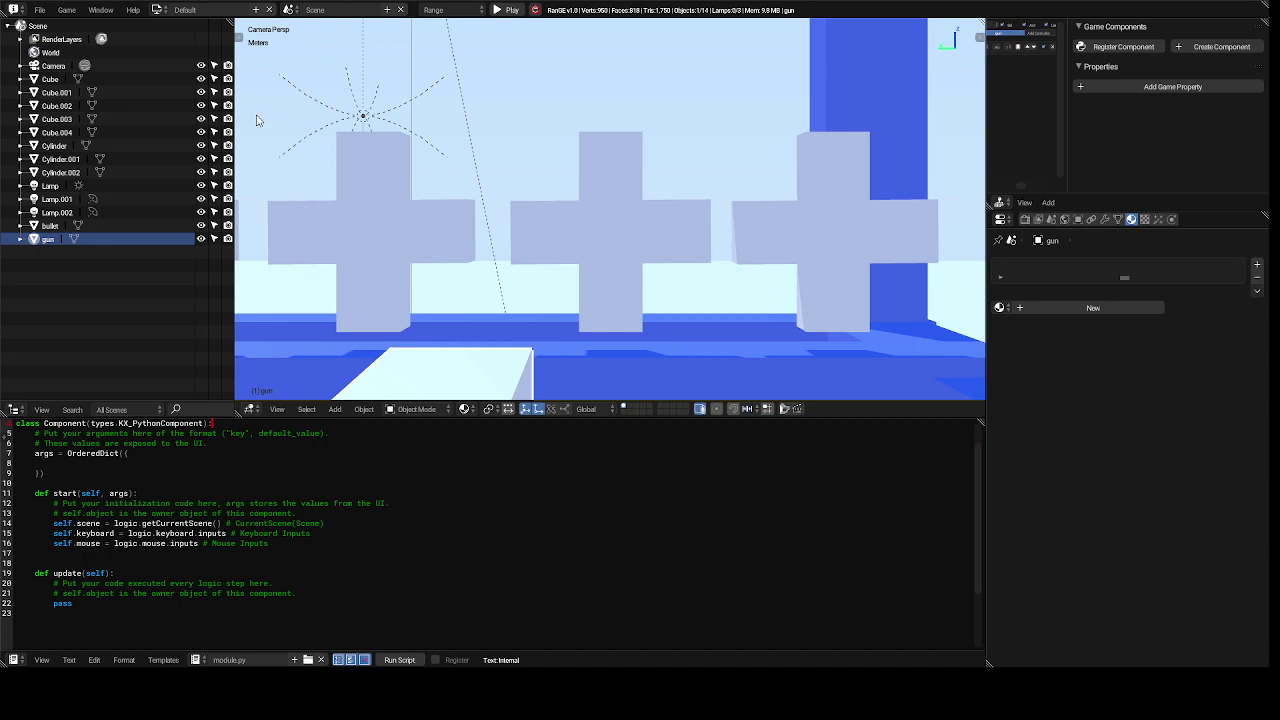
- Switch to the Game Logic layout to show the gun's keyboard sensor, And controller and Edit Object actuator
{"action": "left_click", "coordinate": [157, 9]}
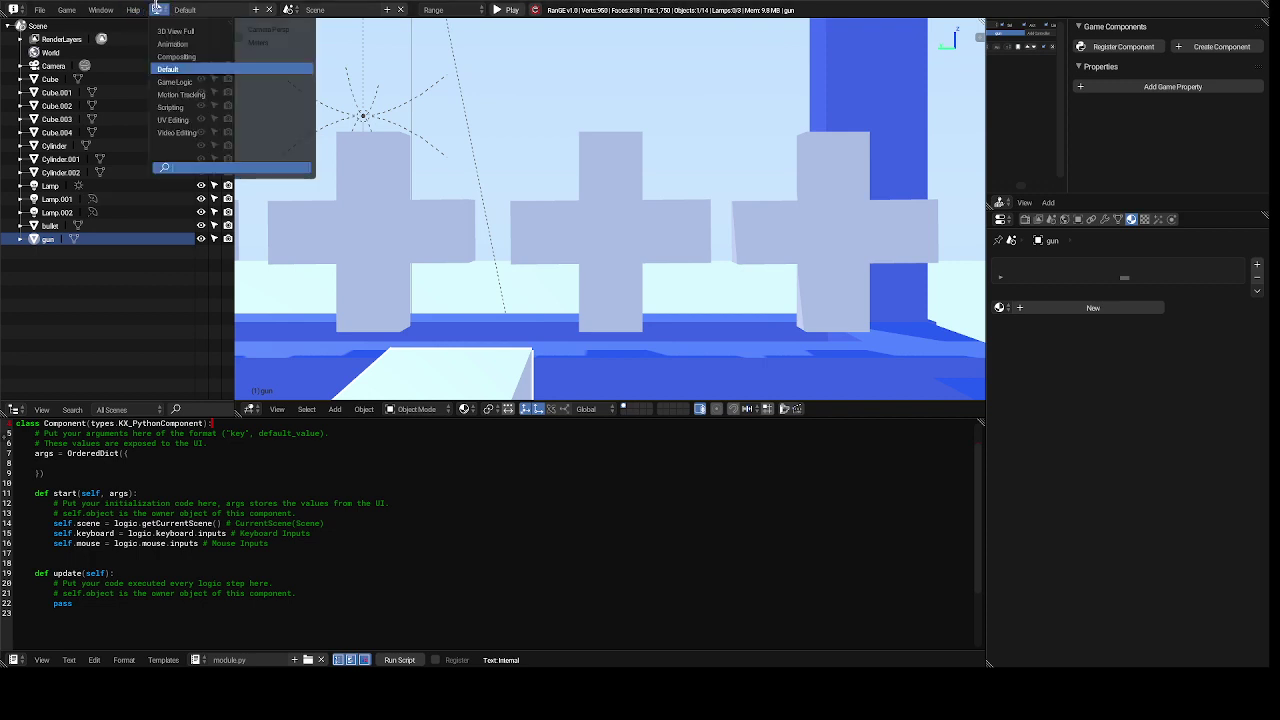
{"action": "left_click", "coordinate": [201, 83]}
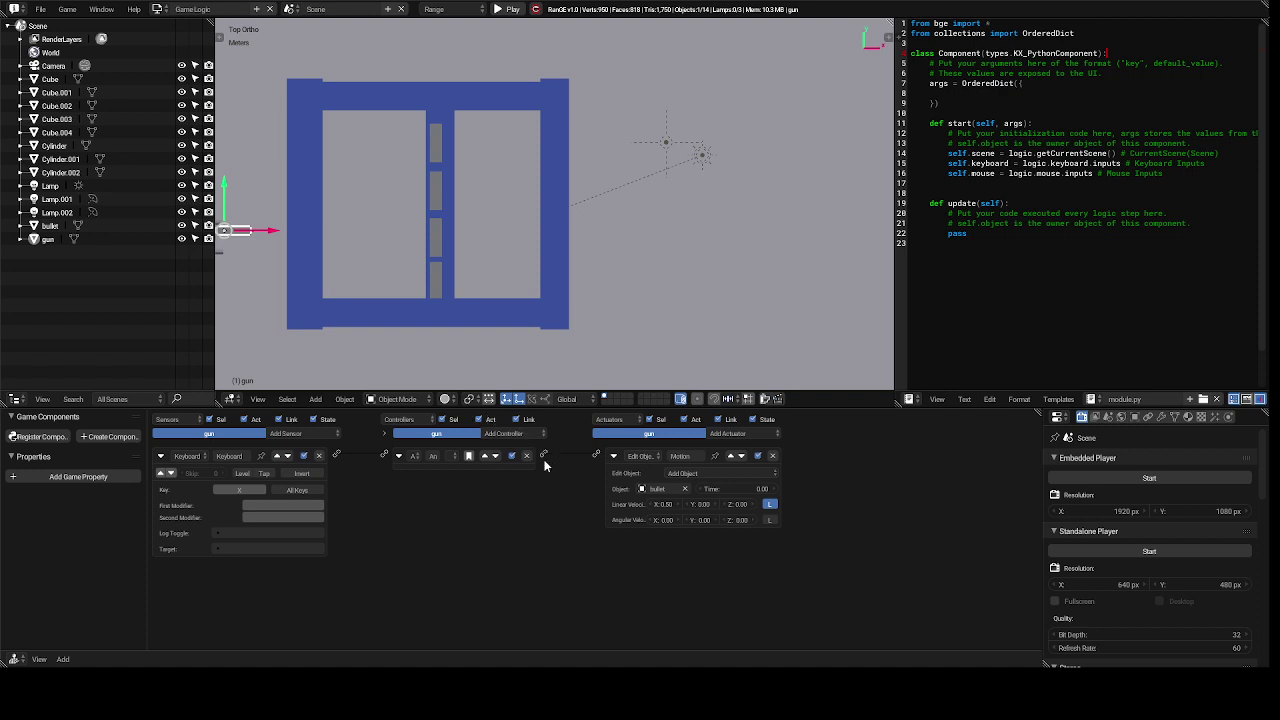
{"action": "left_click_drag", "start_coordinate": [543, 455], "coordinate": [596, 455]}
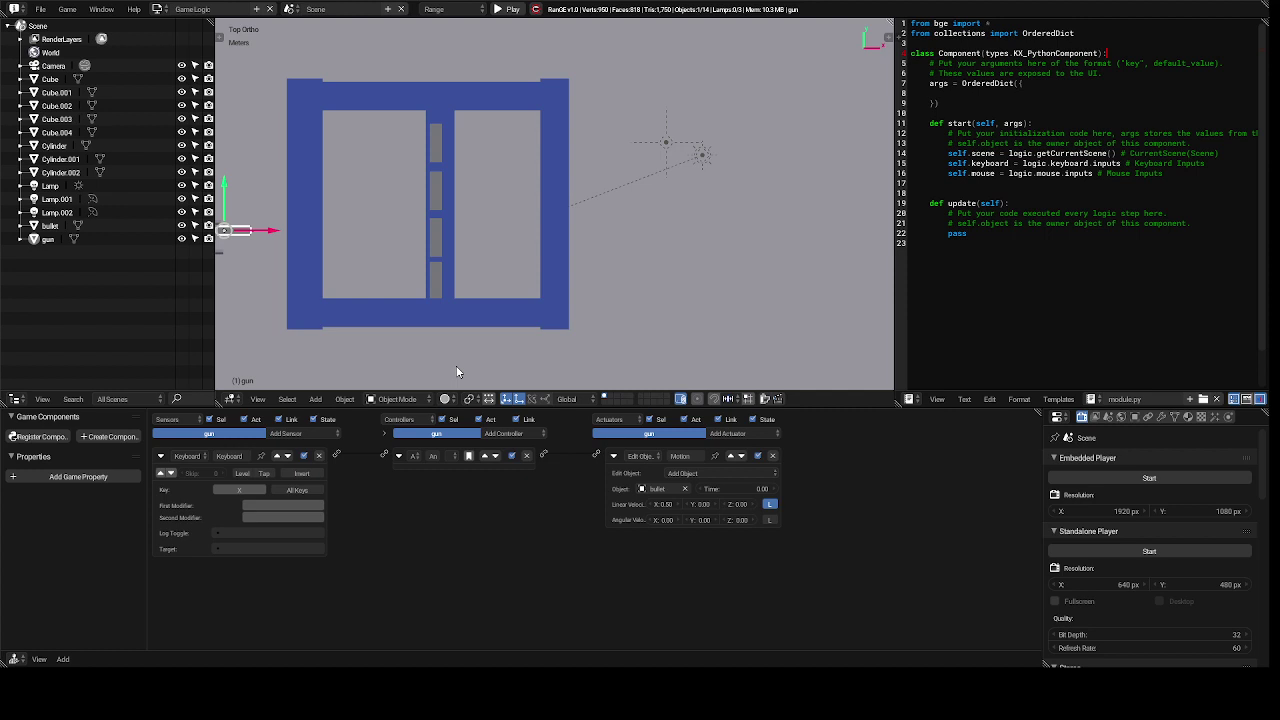
- Test-run the game from the top view with the gun and cylinder in view, and stop it
{"action": "key", "text": "p"}
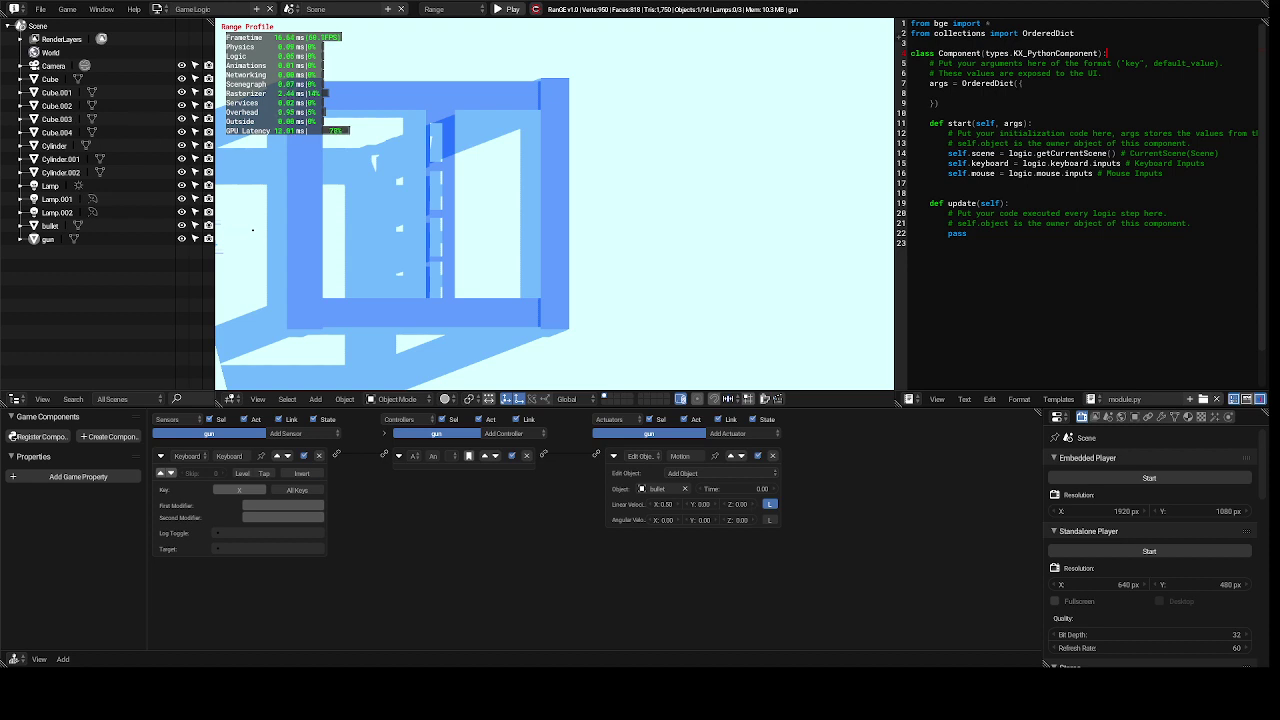
{"action": "key", "text": "Escape"}
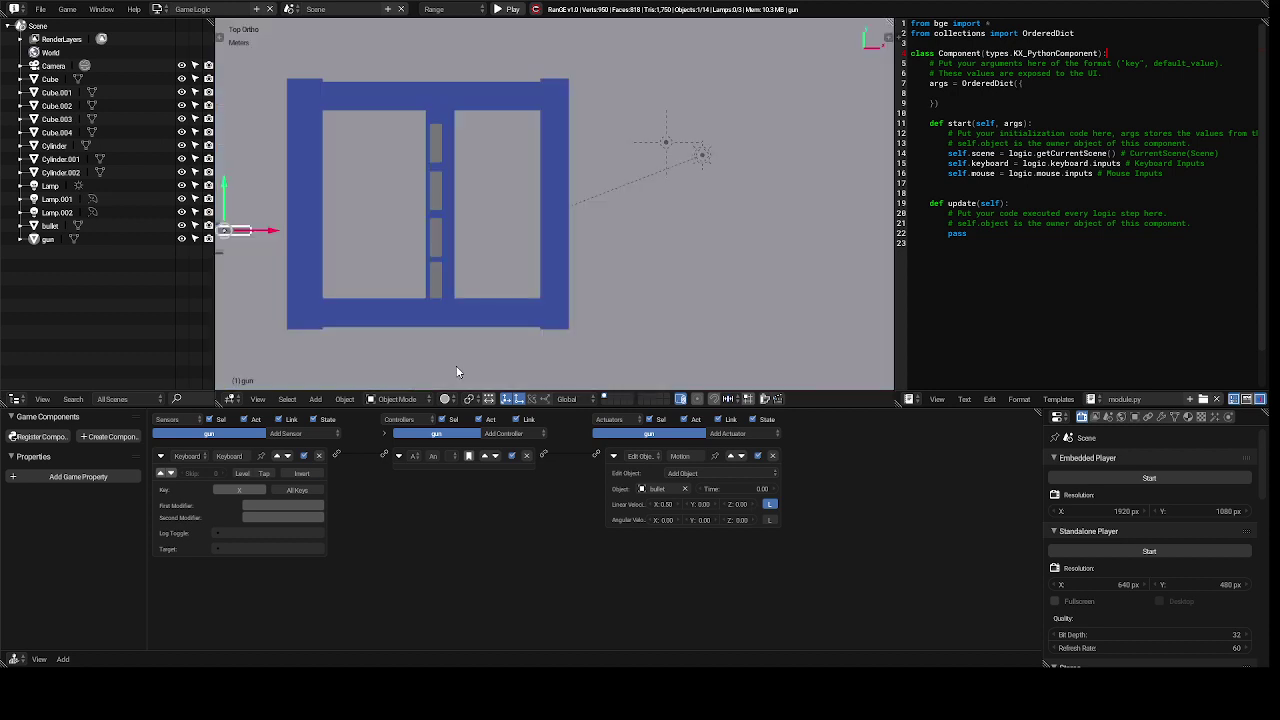
{"action": "scroll", "coordinate": [457, 372], "scroll_direction": "up", "scroll_amount": 5, "text": "ctrl"}
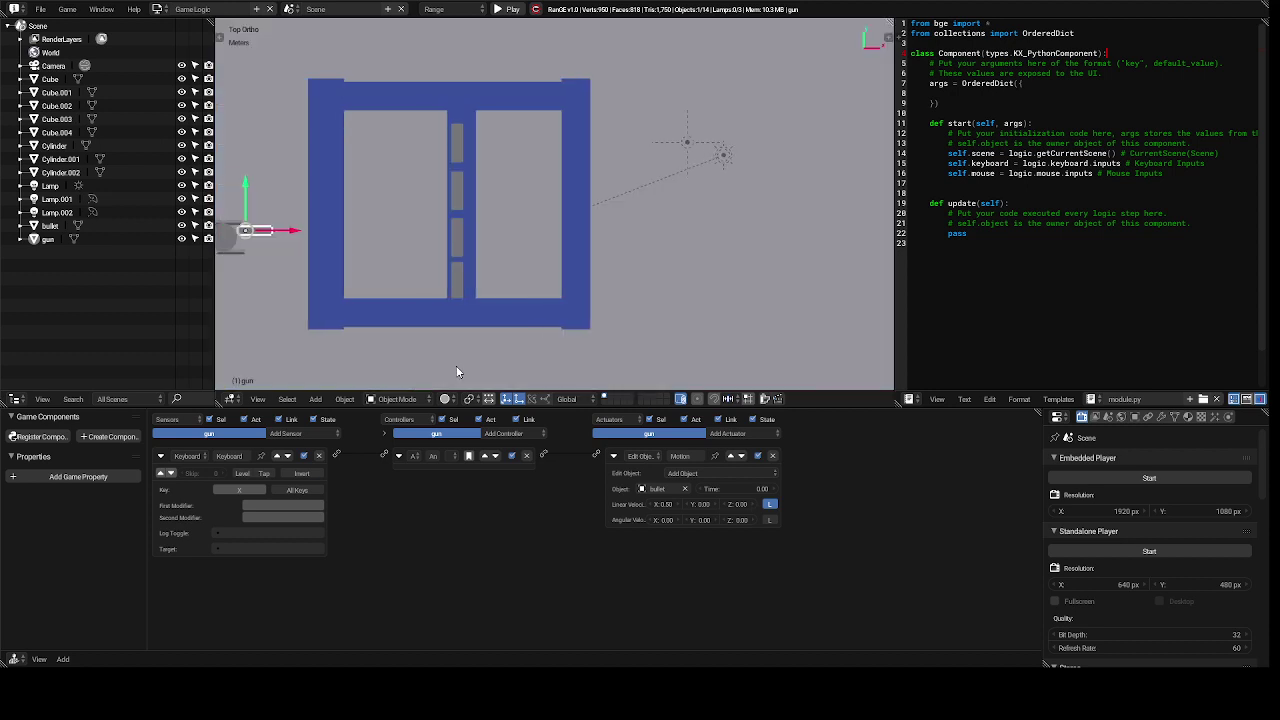
{"action": "scroll", "coordinate": [457, 372], "scroll_direction": "up", "scroll_amount": 3, "text": "ctrl"}
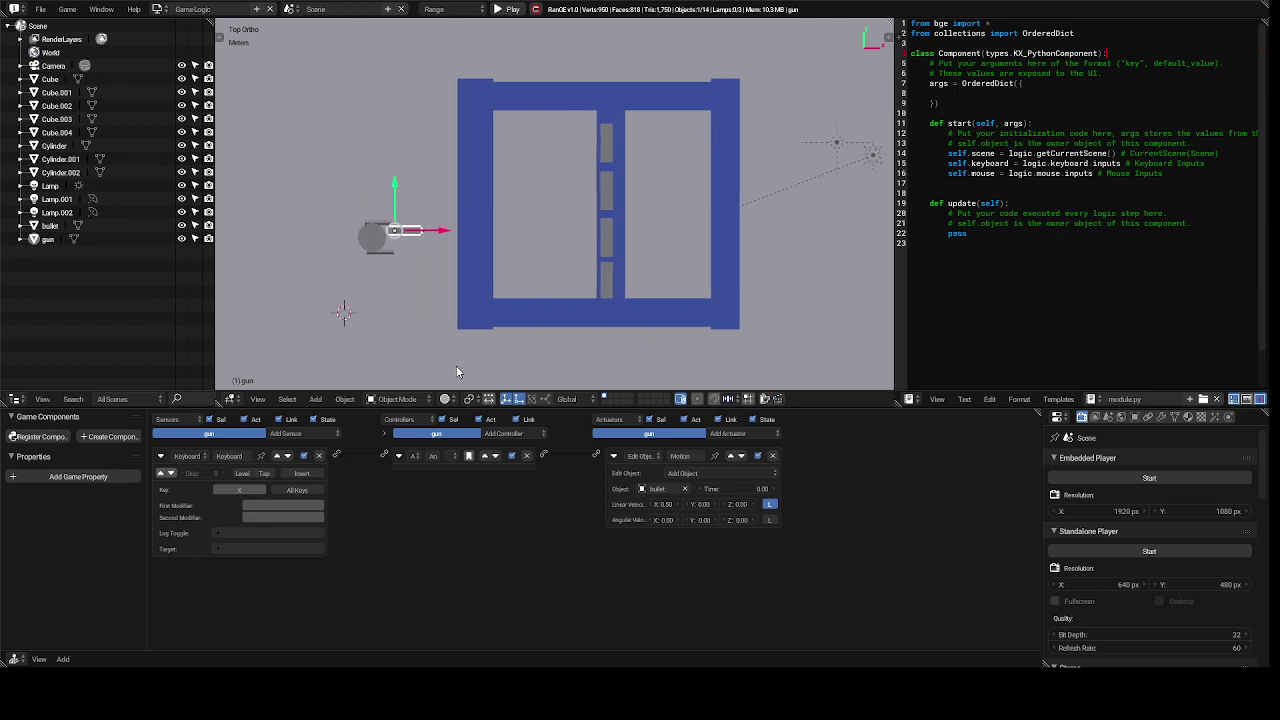
{"action": "key", "text": "p"}
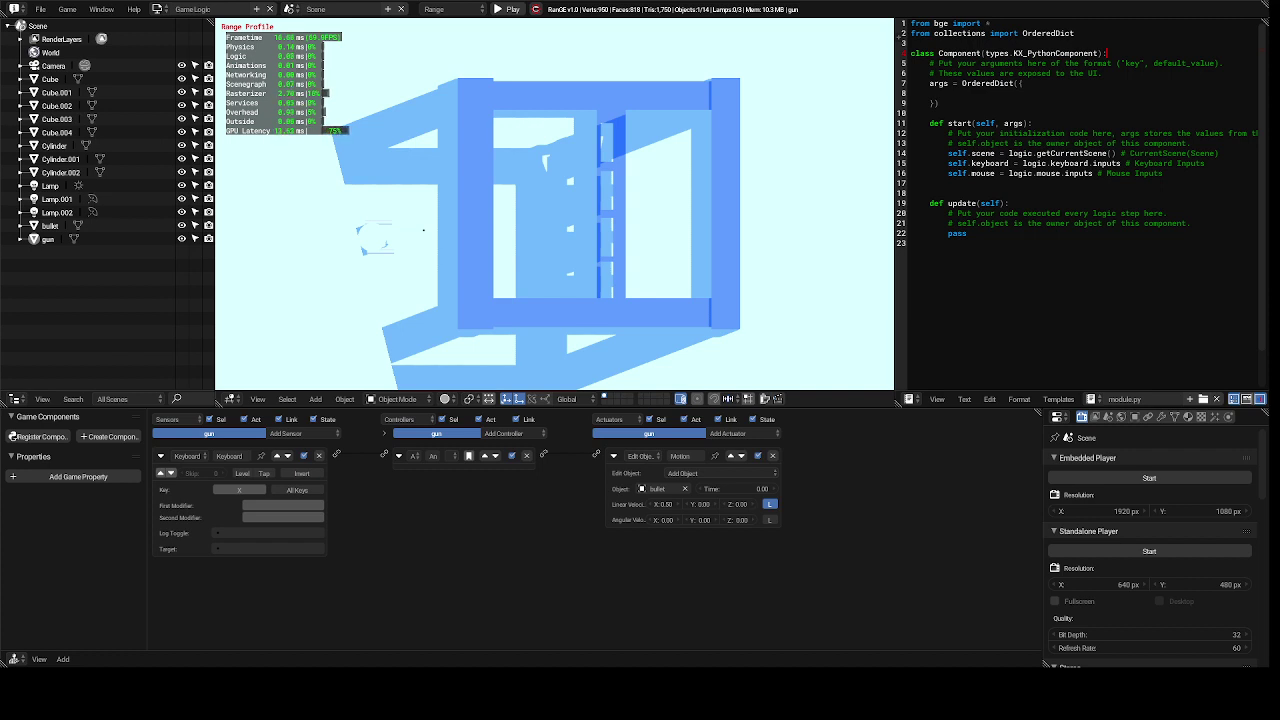
{"action": "key", "text": "Escape"}
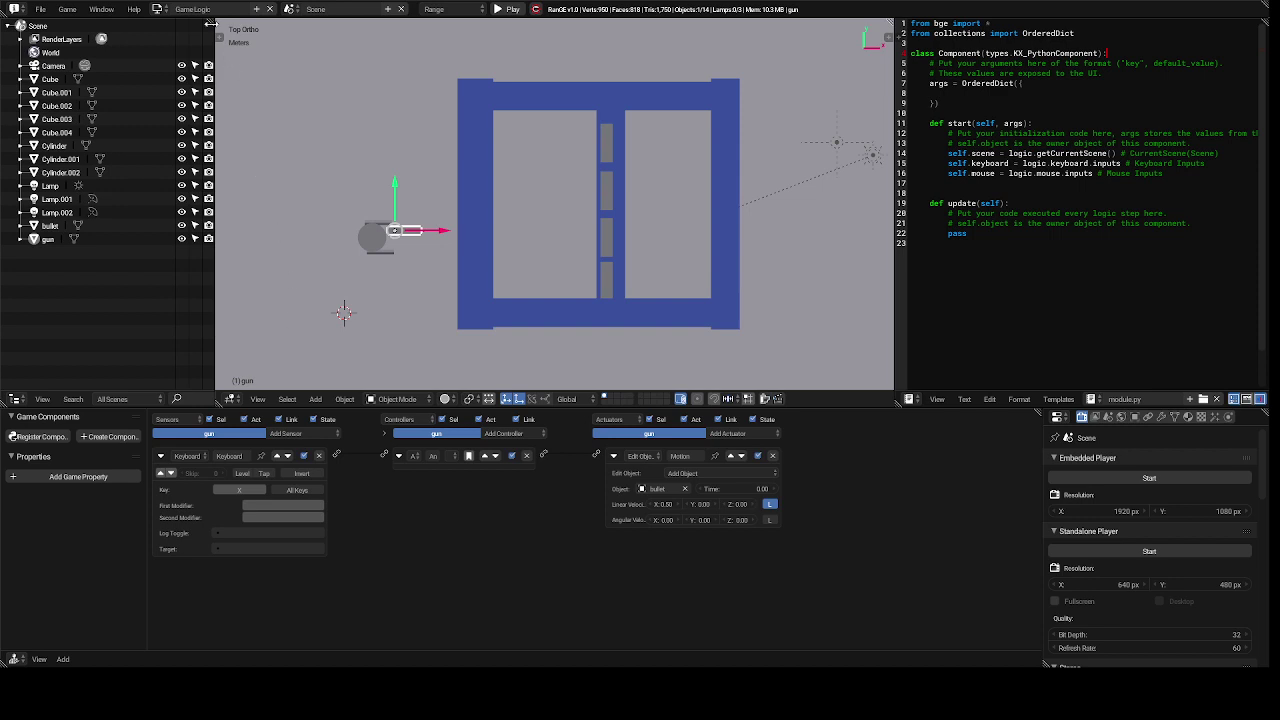
- Return to the Default layout and show the scene from the front viewpoint
{"action": "left_click", "coordinate": [157, 9]}
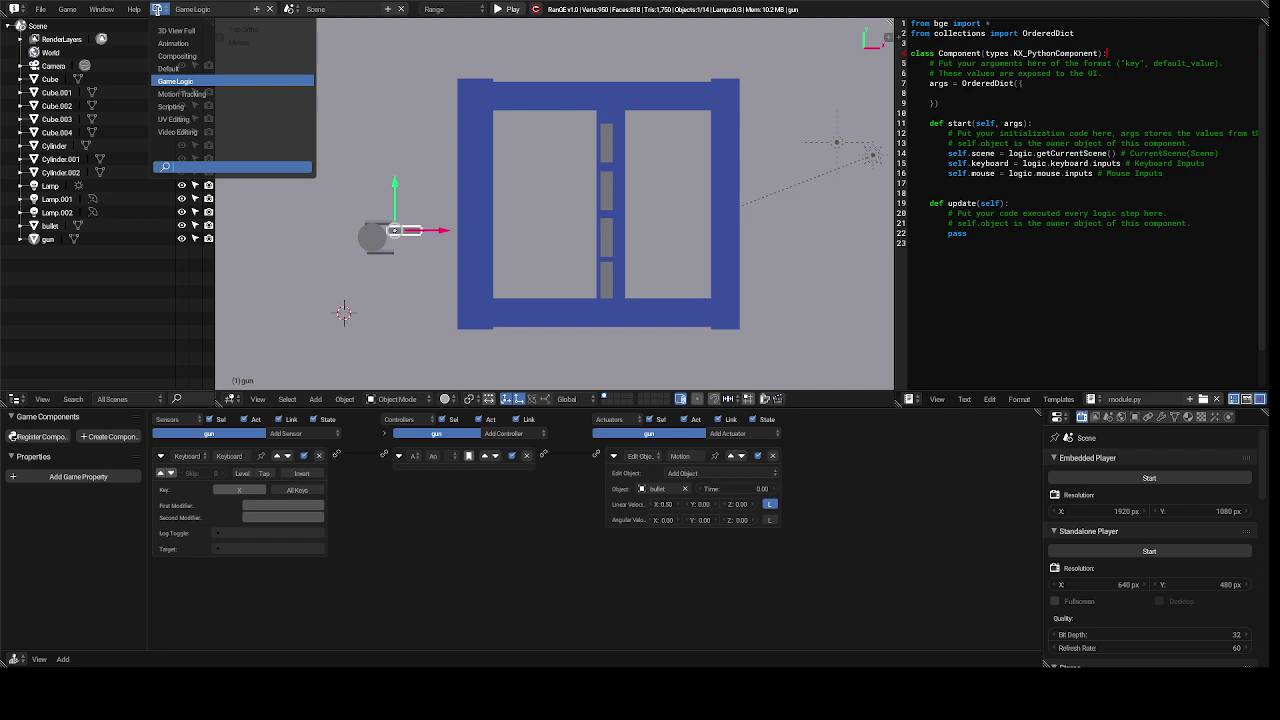
{"action": "left_click", "coordinate": [207, 68]}
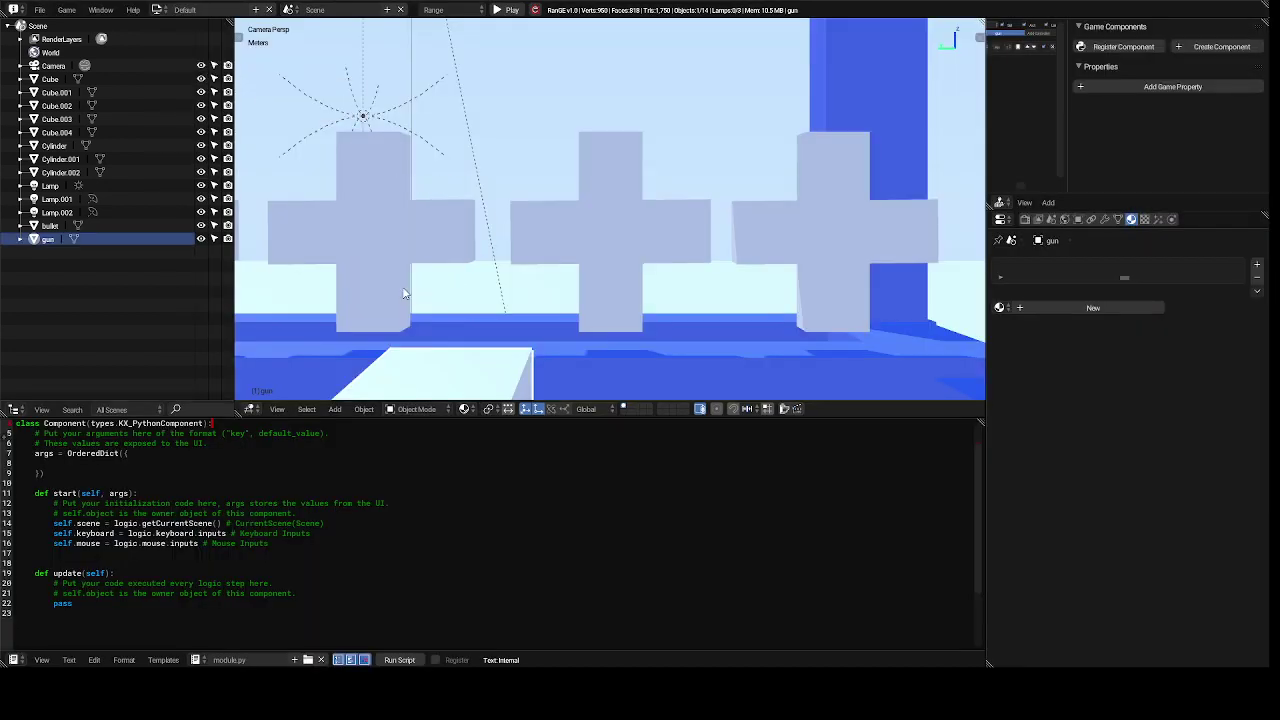
{"action": "left_click", "coordinate": [277, 409]}
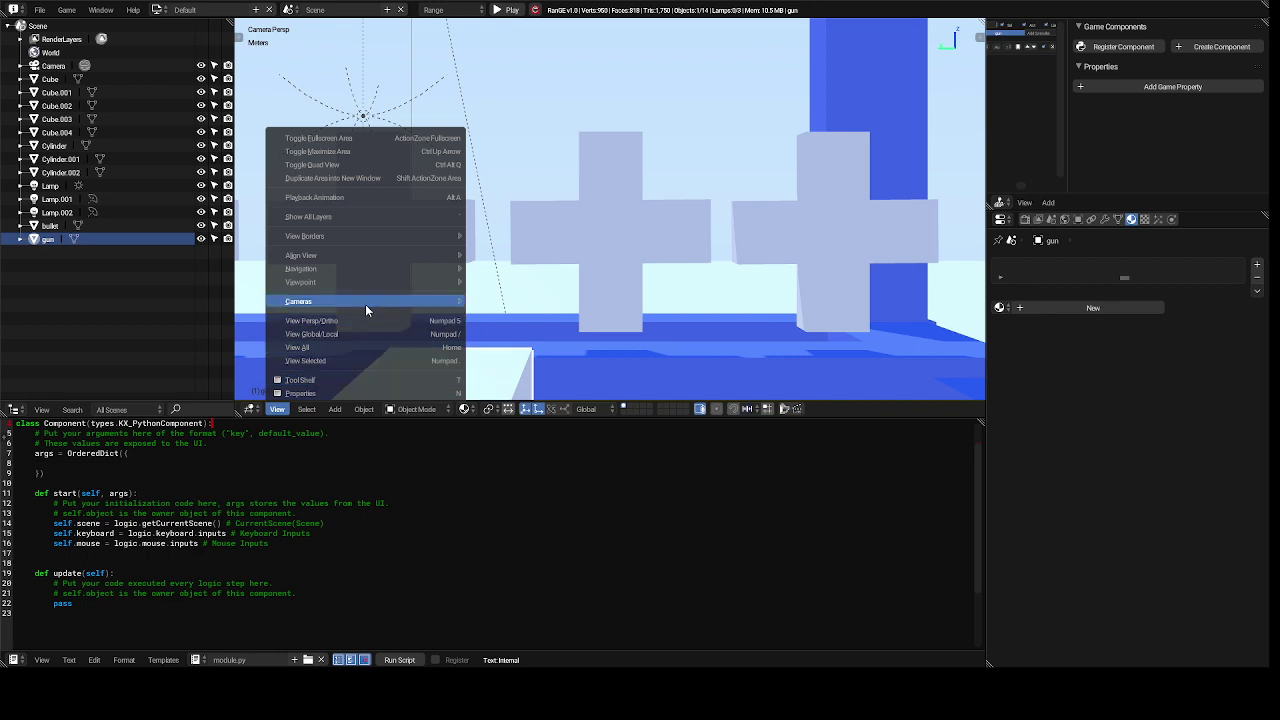
{"action": "mouse_move", "coordinate": [389, 284]}
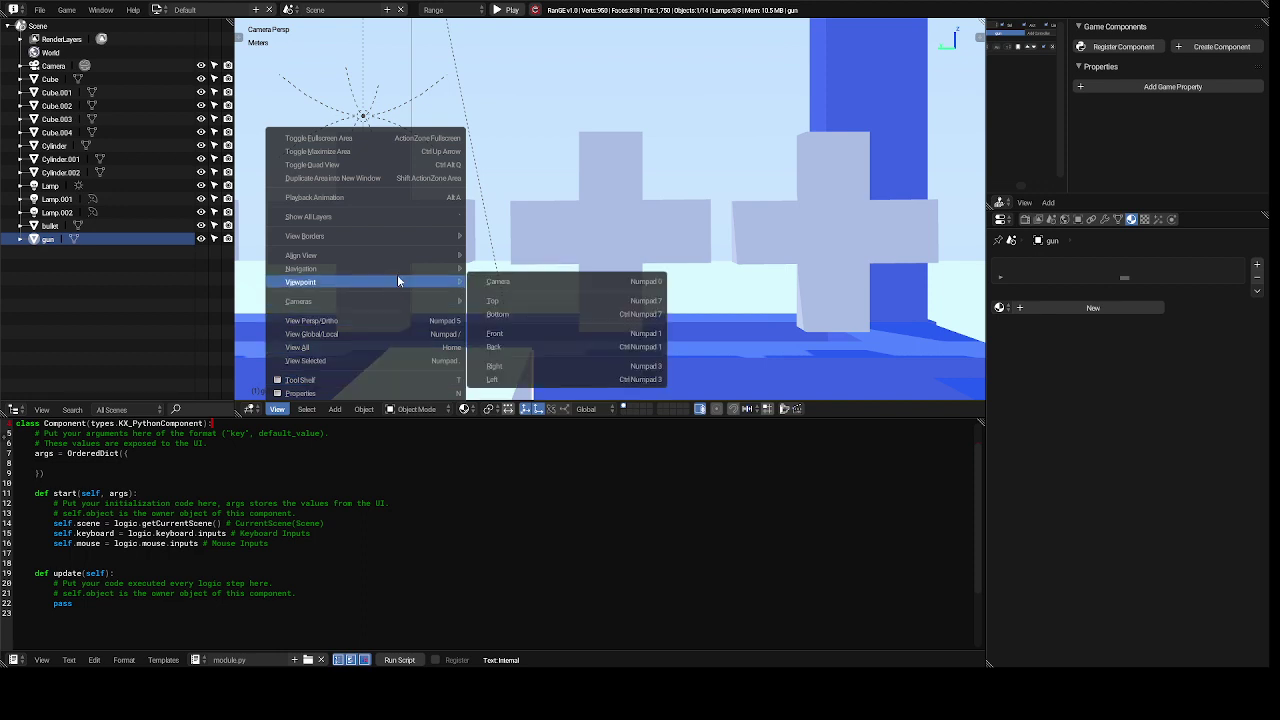
{"action": "mouse_move", "coordinate": [457, 285]}
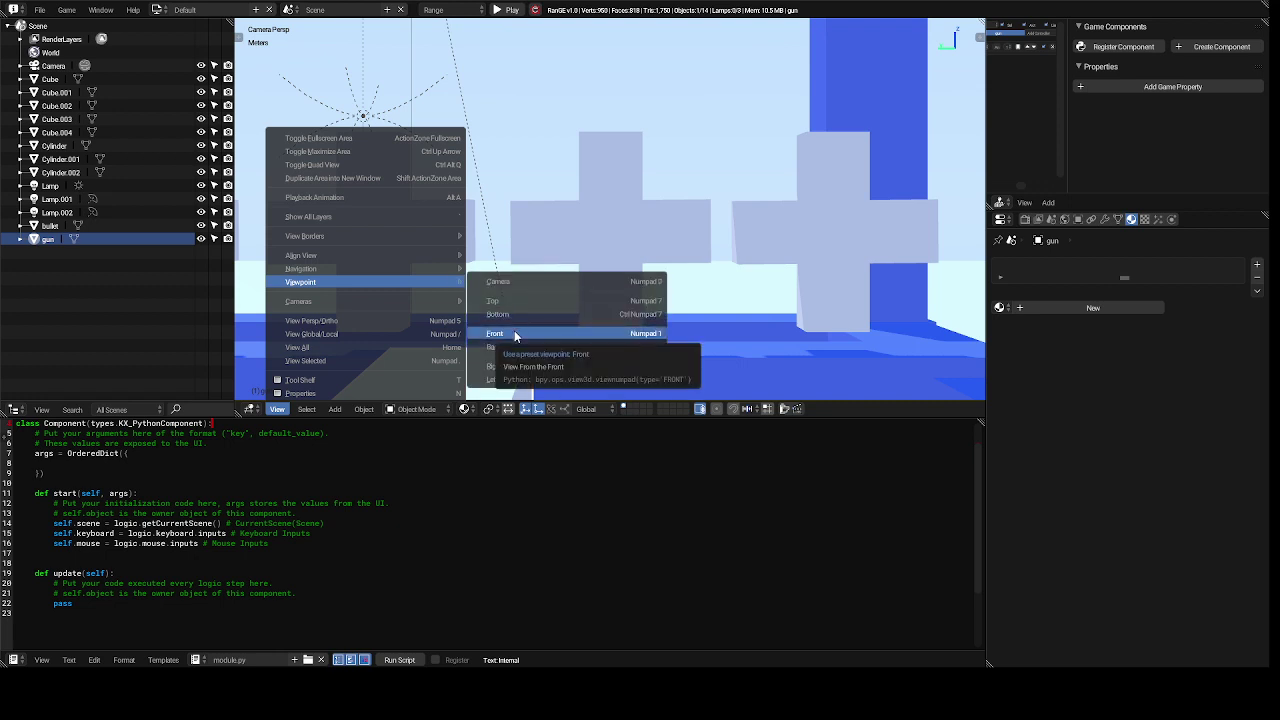
{"action": "left_click", "coordinate": [515, 335]}
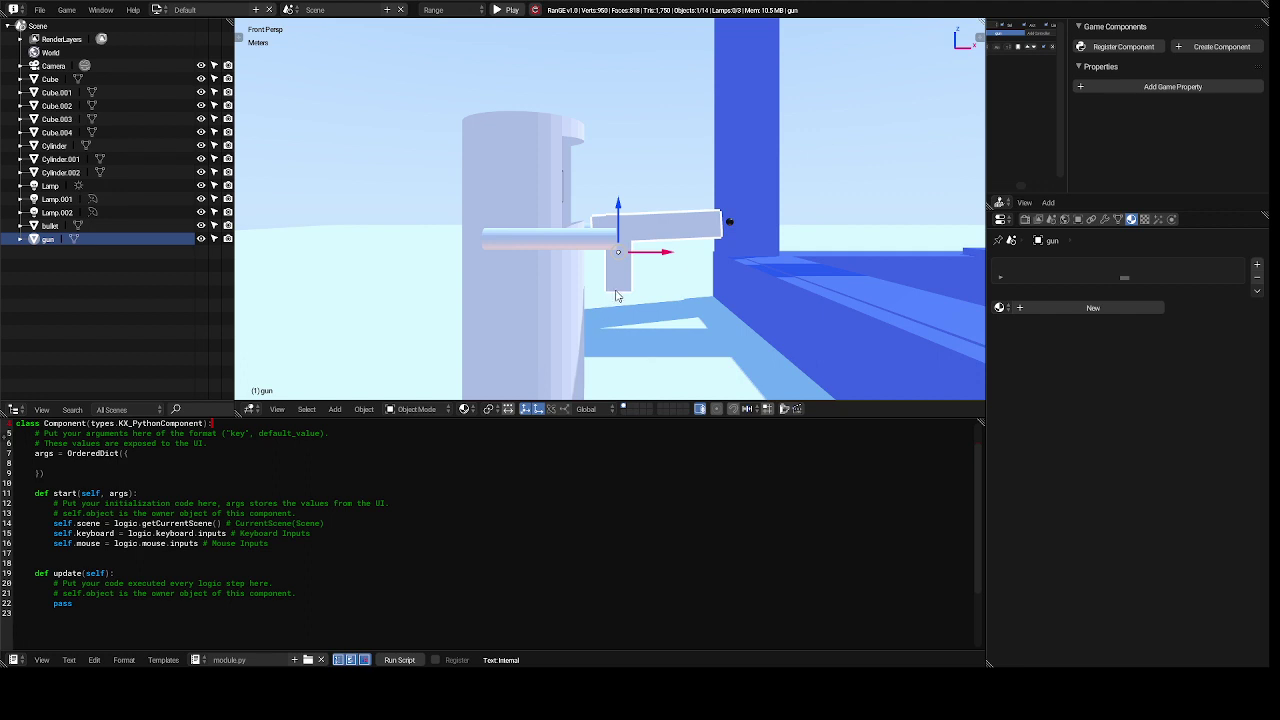
- Add a Keyboard sensor for the X key to the bullet in the Game Logic layout and connect it to the And controller
{"action": "right_click", "coordinate": [730, 223]}
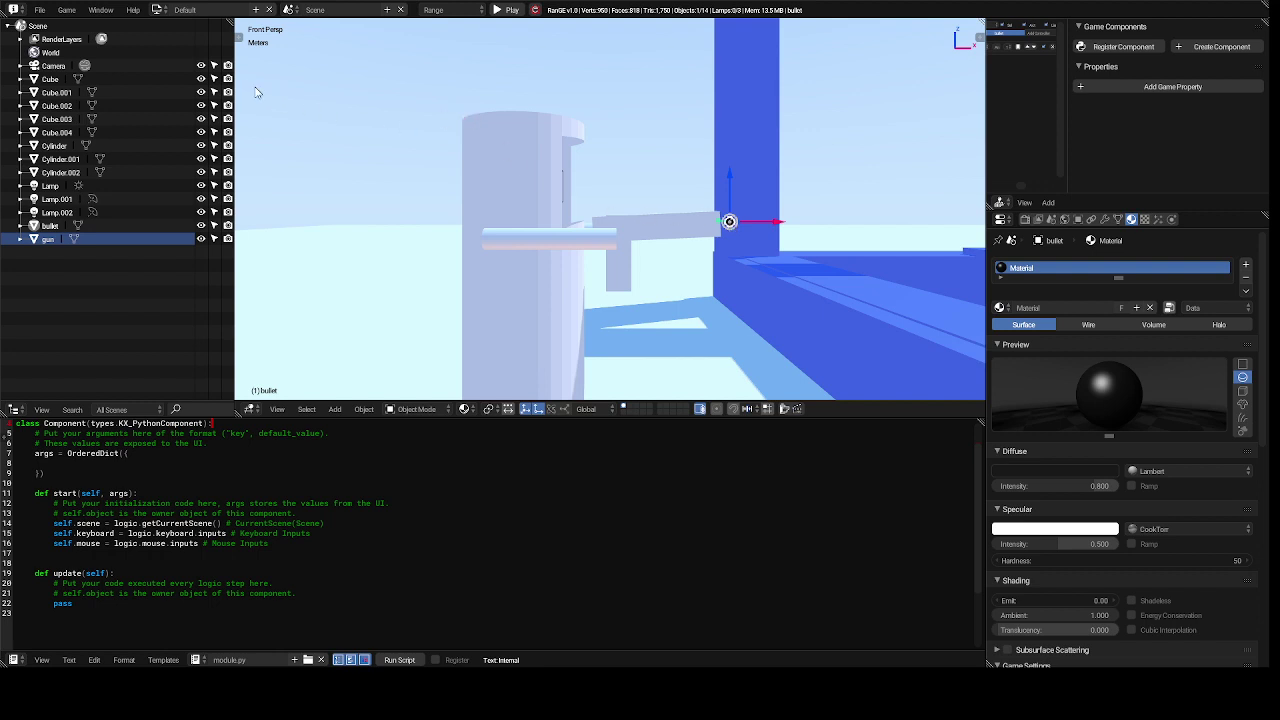
{"action": "left_click", "coordinate": [158, 11]}
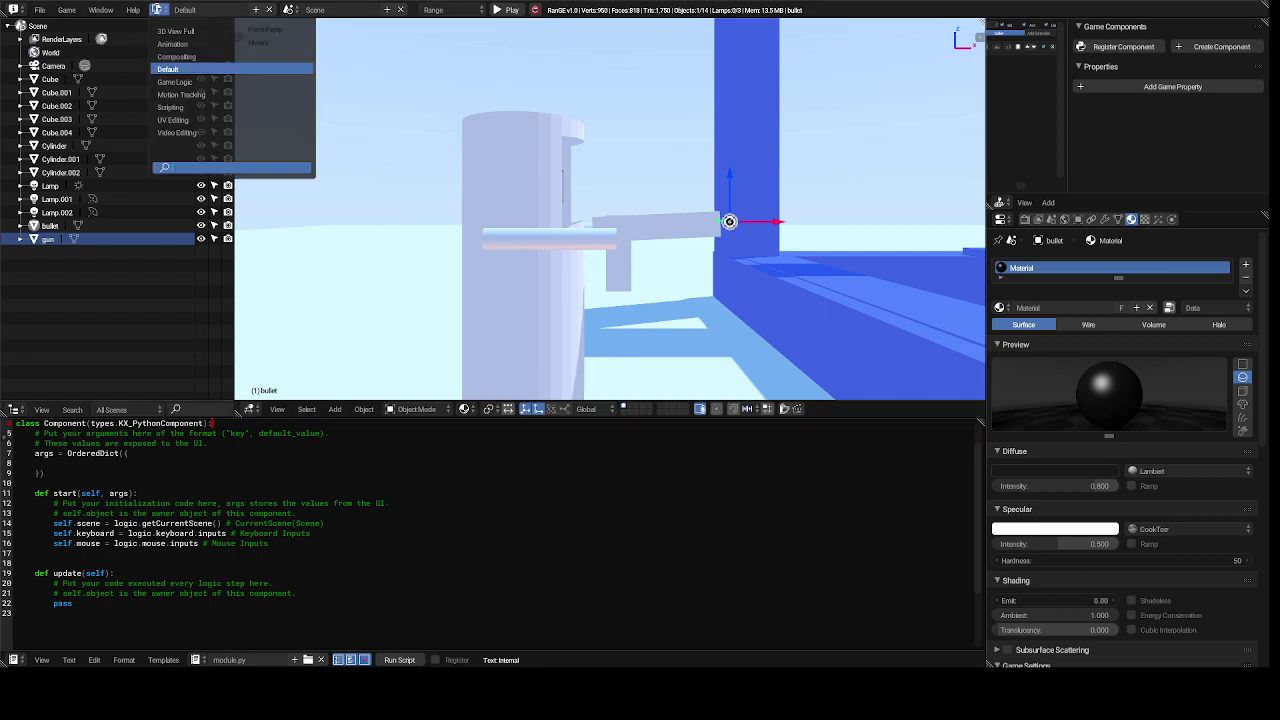
{"action": "left_click", "coordinate": [175, 82]}
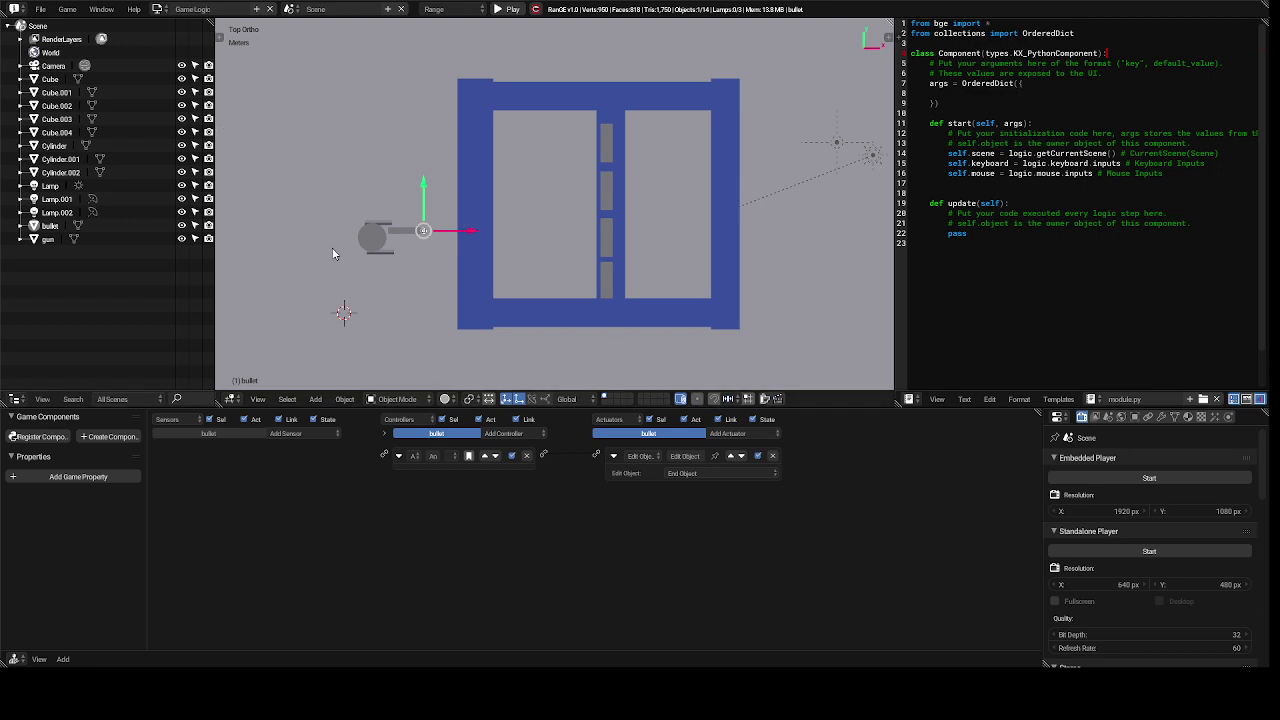
{"action": "left_click", "coordinate": [325, 434]}
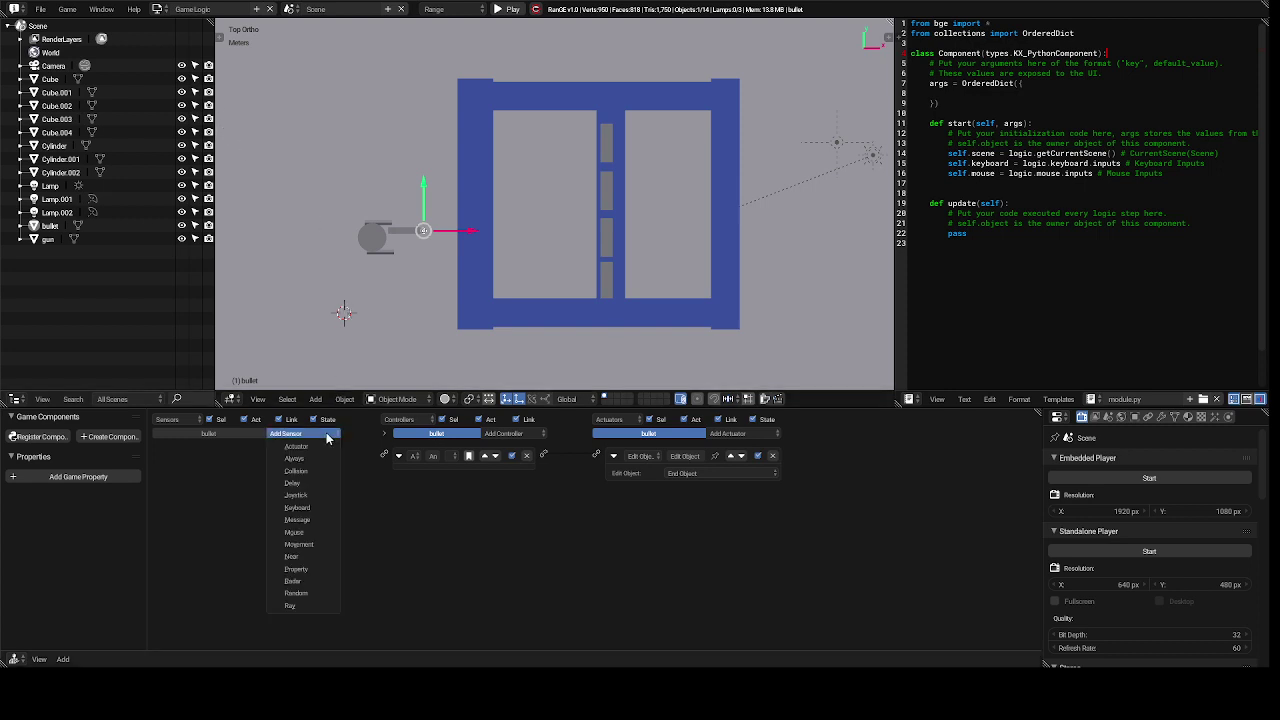
{"action": "left_click", "coordinate": [299, 508]}
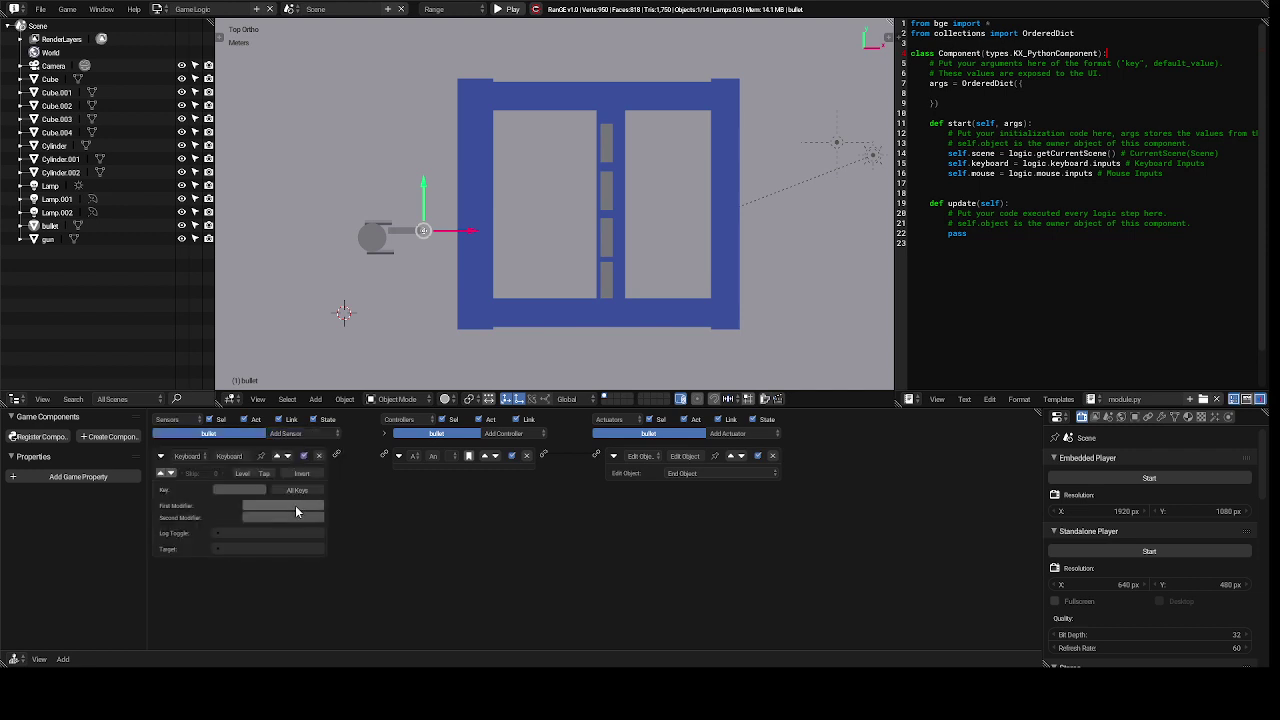
{"action": "left_click", "coordinate": [246, 489]}
{"action": "key", "text": "x"}
{"action": "left_click_drag", "start_coordinate": [337, 455], "coordinate": [398, 461]}
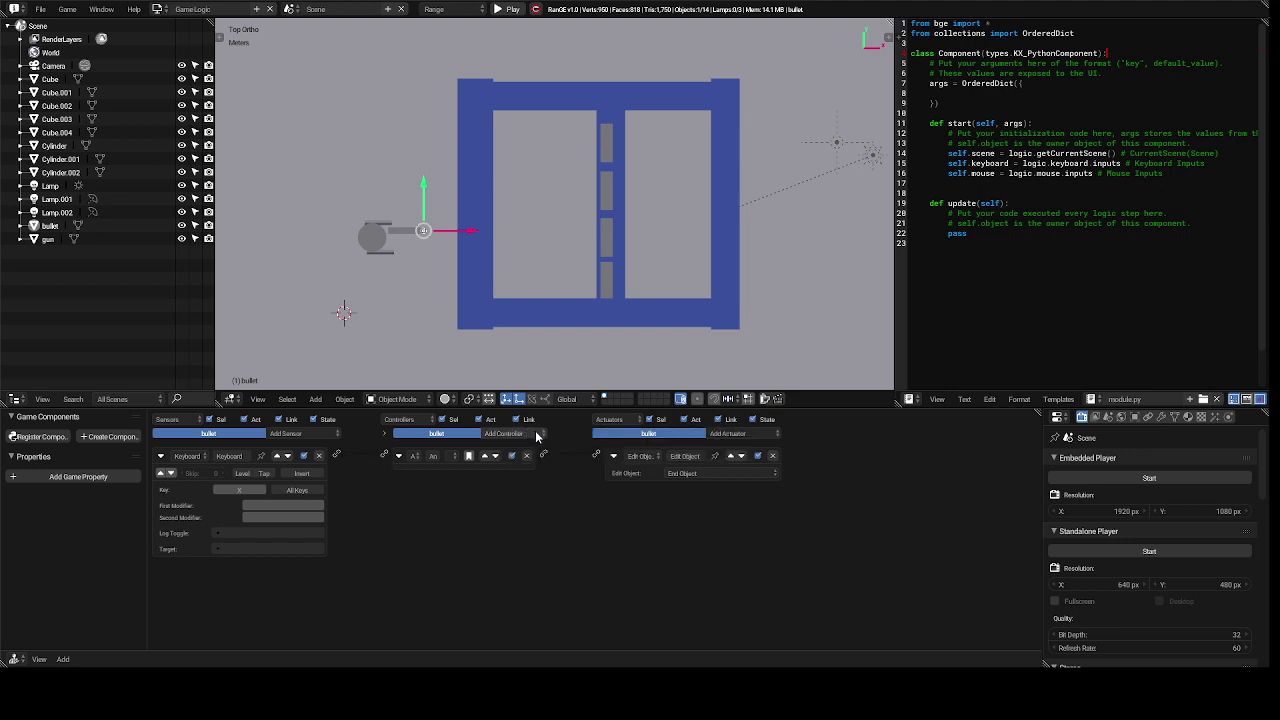
- Change the mode of the bullet's Edit Object actuator to Add Object
{"action": "left_click", "coordinate": [685, 457]}
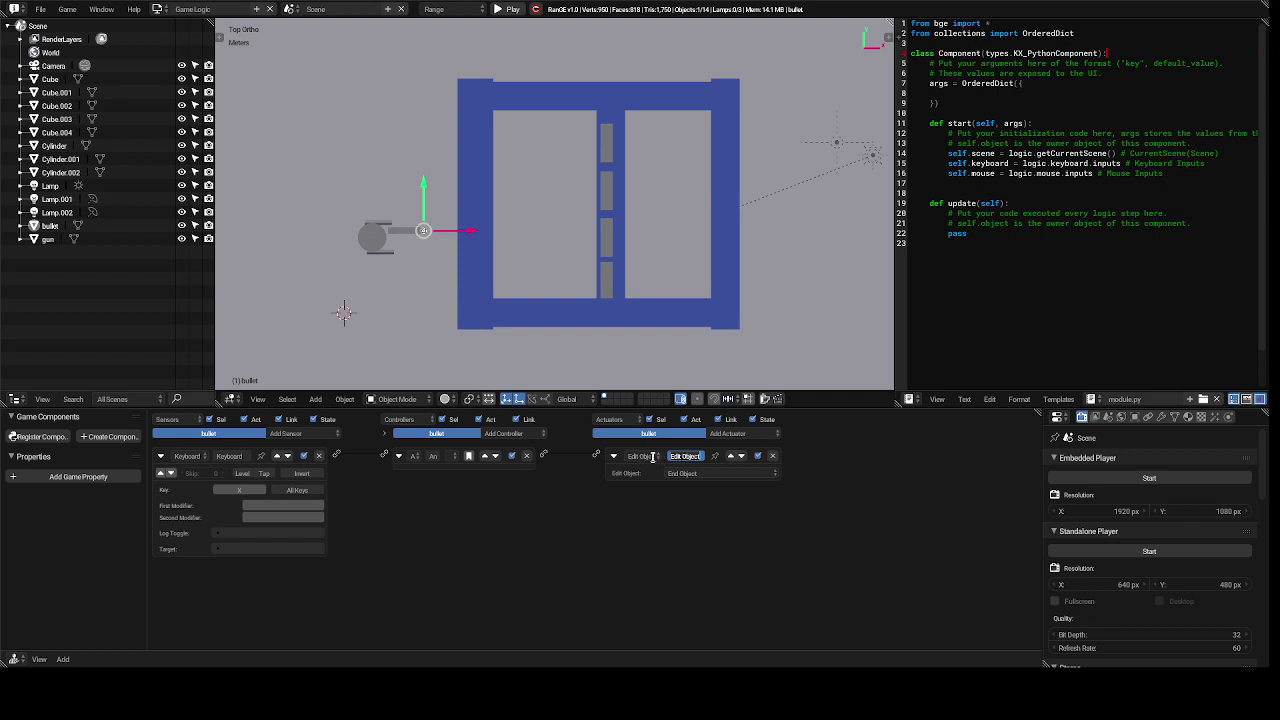
{"action": "left_click", "coordinate": [657, 462]}
{"action": "left_click", "coordinate": [657, 461]}
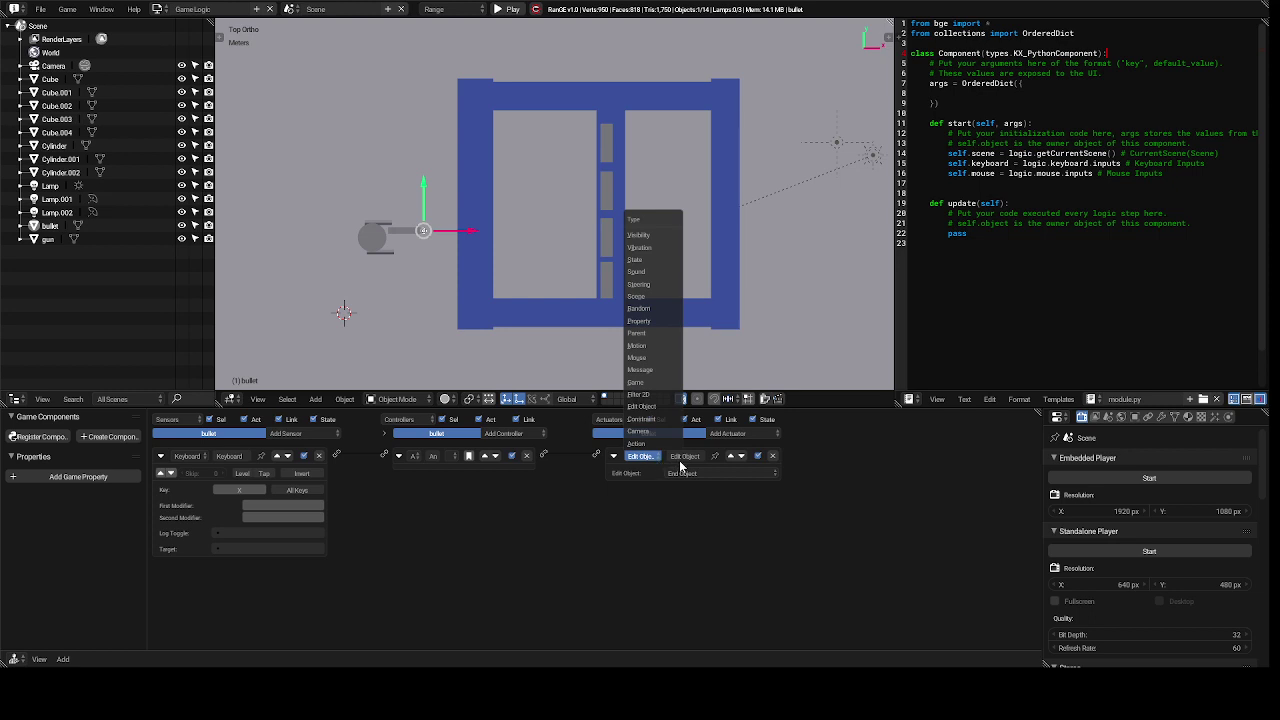
{"action": "left_click", "coordinate": [680, 464]}
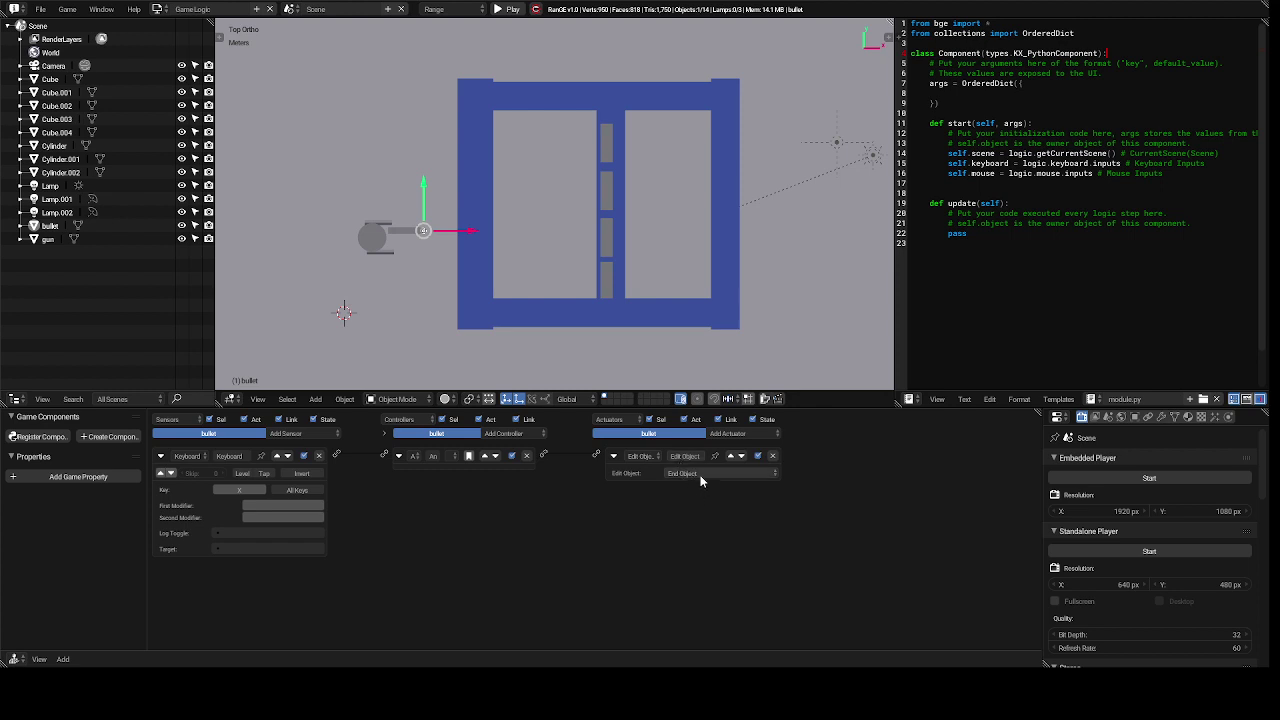
{"action": "left_click", "coordinate": [700, 481]}
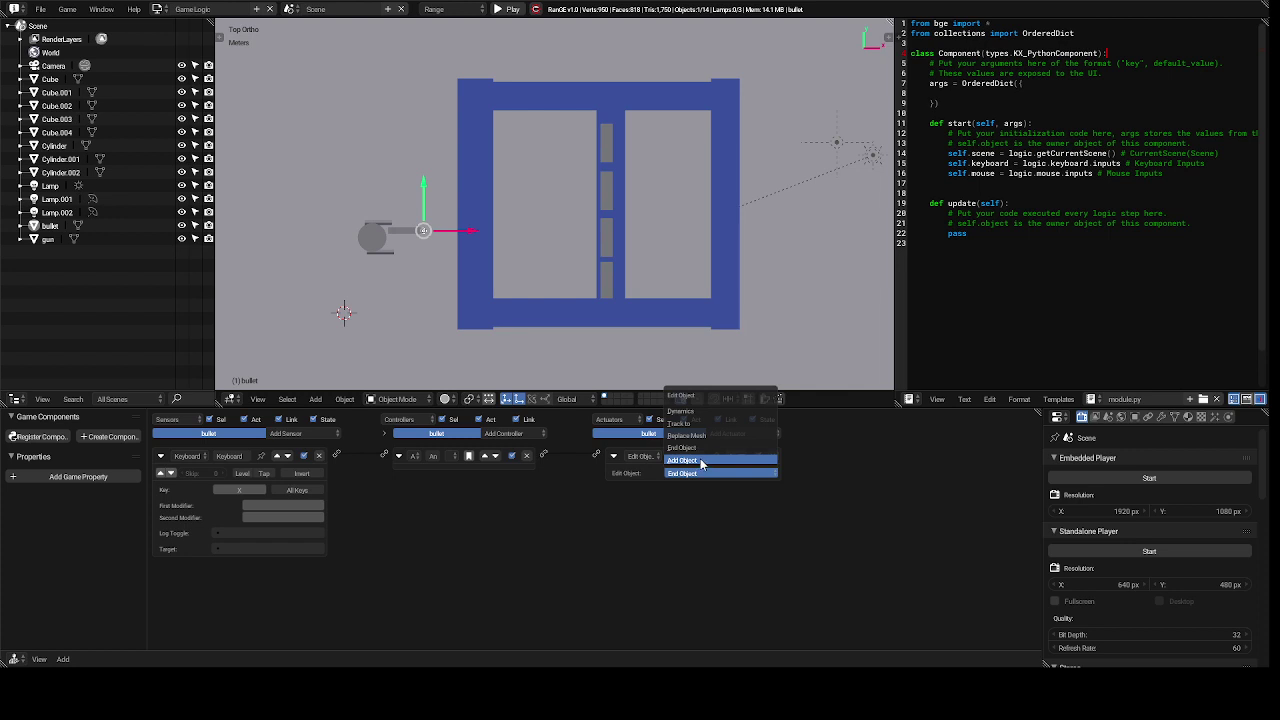
{"action": "left_click", "coordinate": [702, 461]}
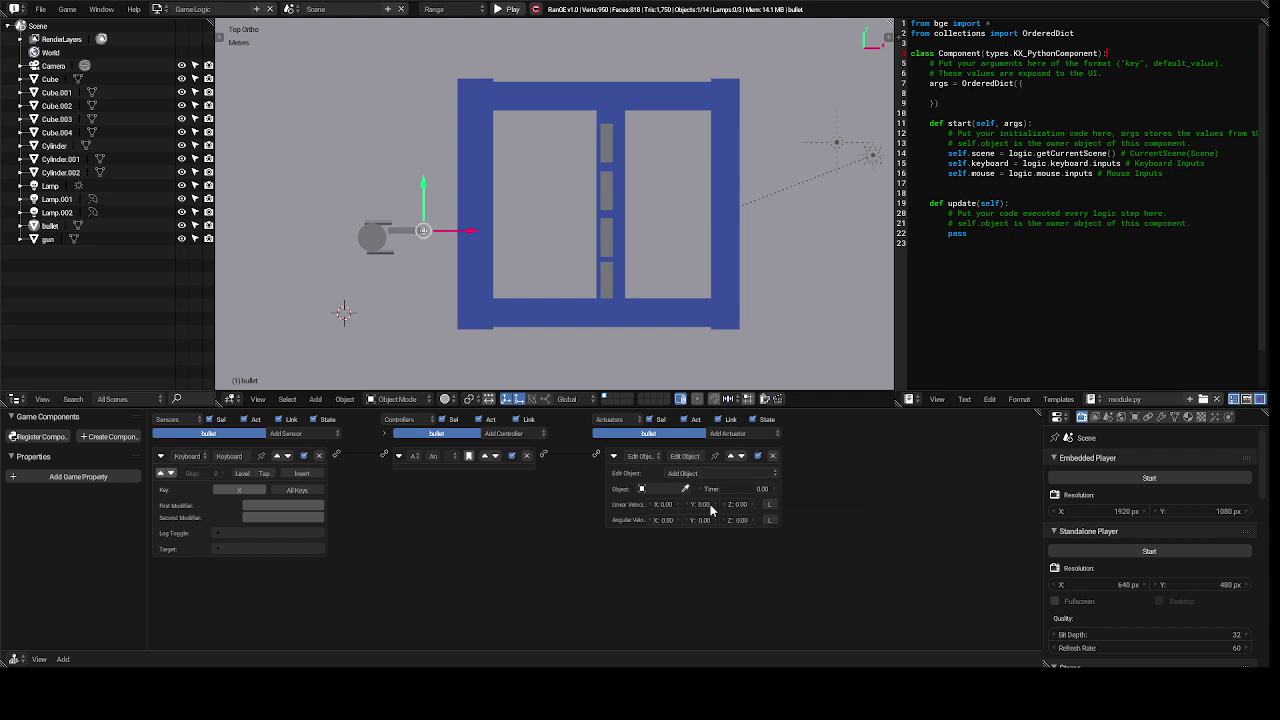
- Choose gun as the object for the bullet's Add Object actuator, clearing the wrongly picked cylinder
{"action": "left_click", "coordinate": [642, 488]}
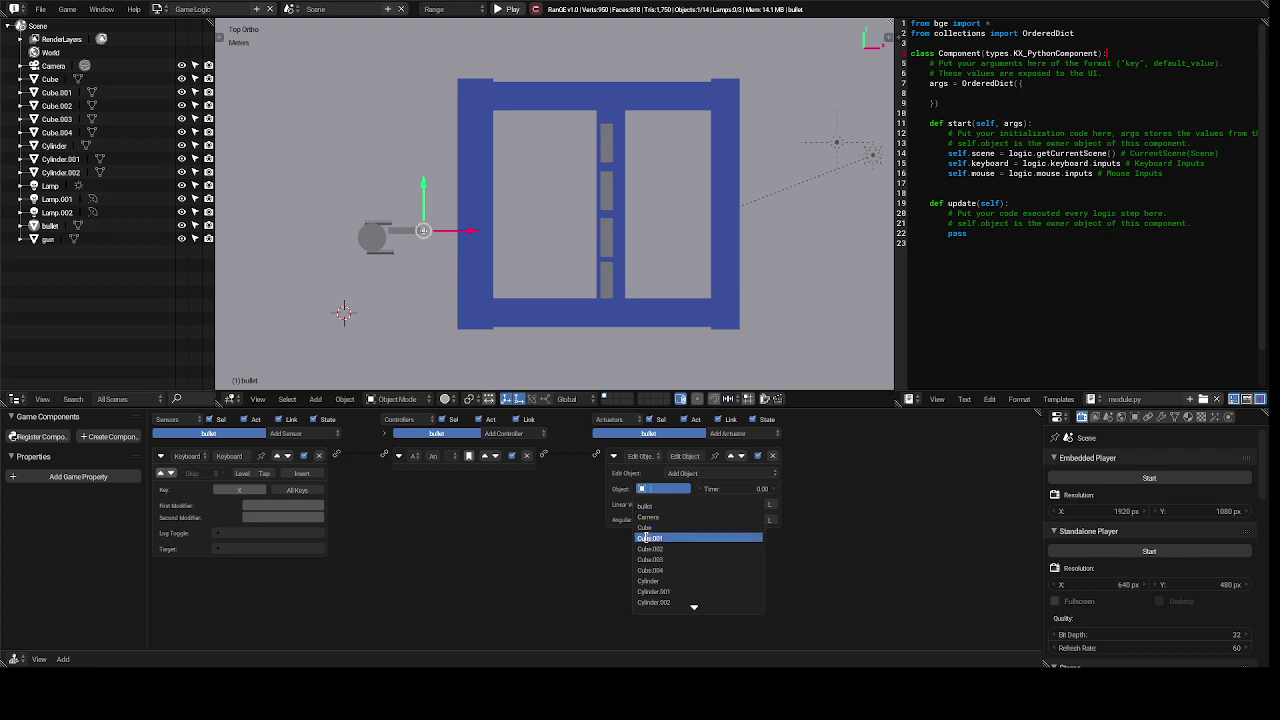
{"action": "left_click", "coordinate": [694, 603]}
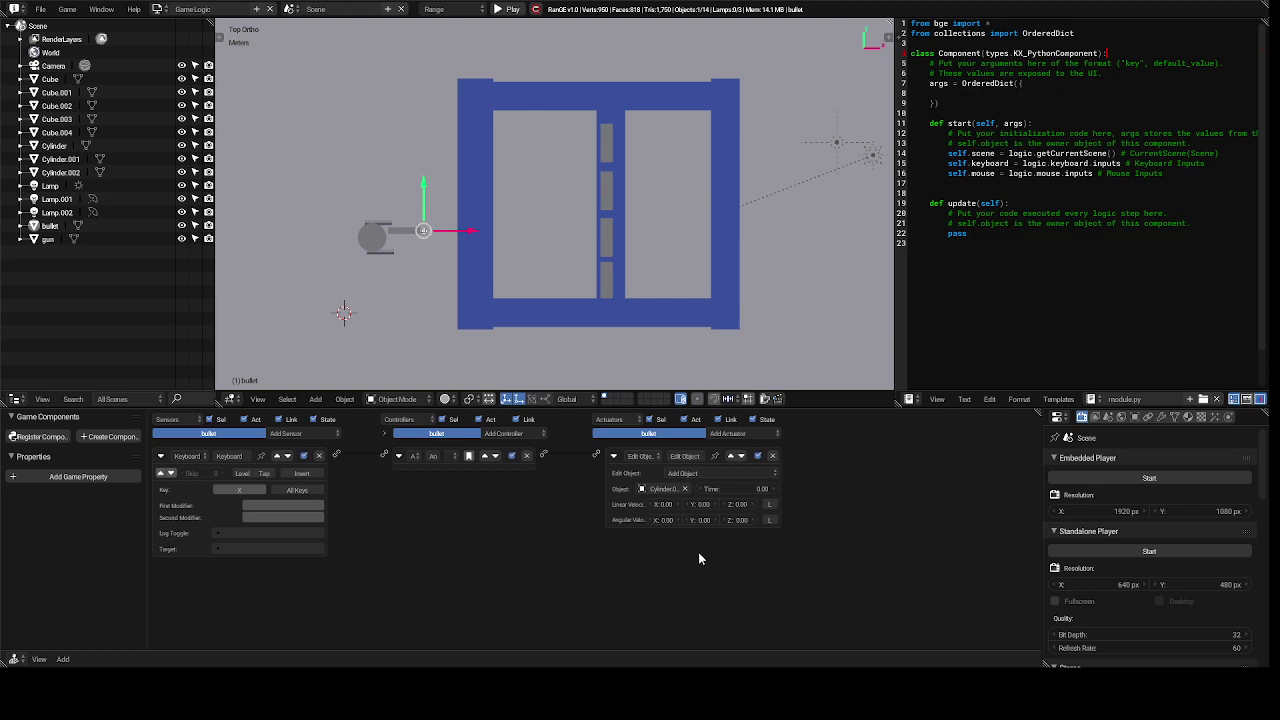
{"action": "left_click", "coordinate": [685, 489]}
{"action": "left_click", "coordinate": [668, 488]}
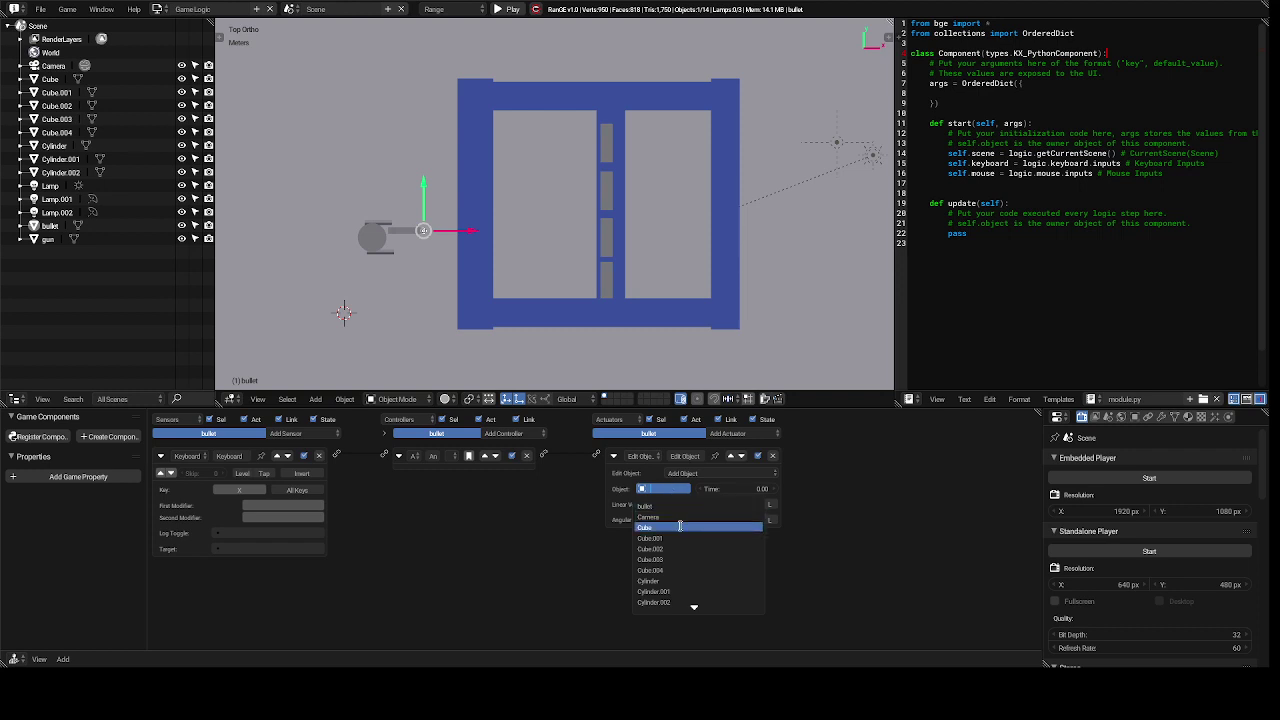
{"action": "scroll", "coordinate": [680, 525], "scroll_direction": "down", "scroll_amount": 11}
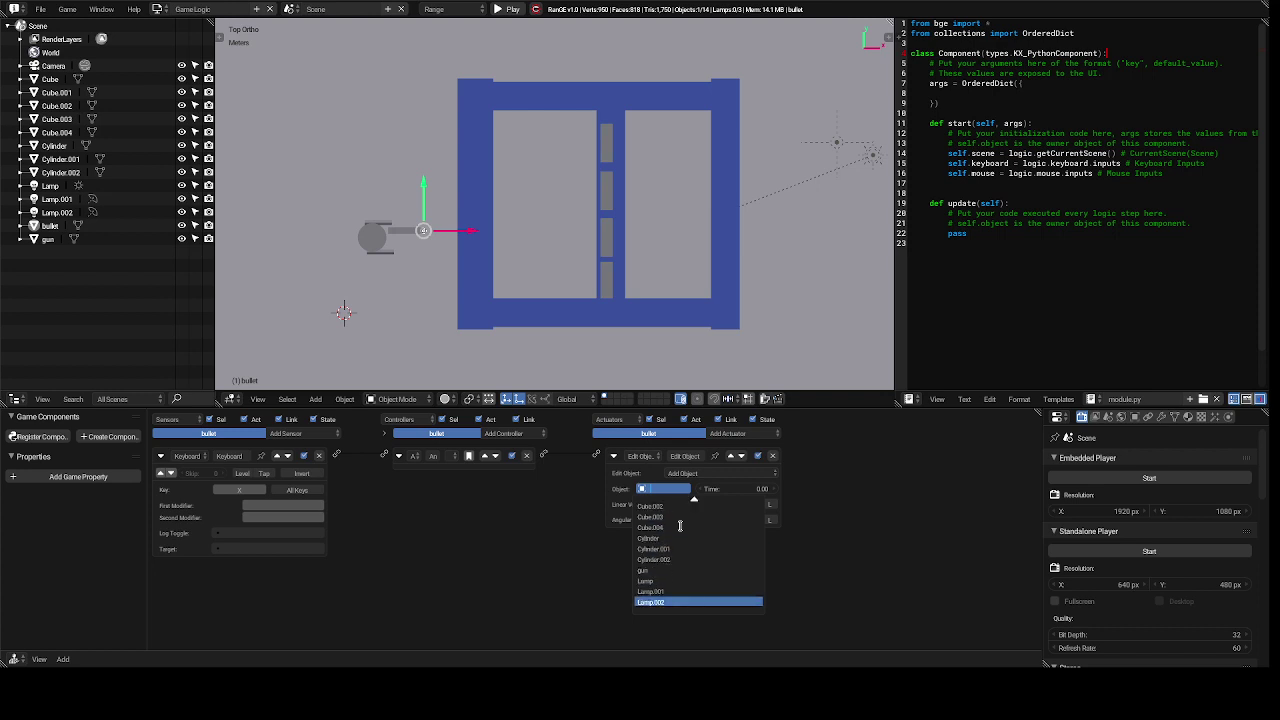
{"action": "left_click", "coordinate": [653, 570]}
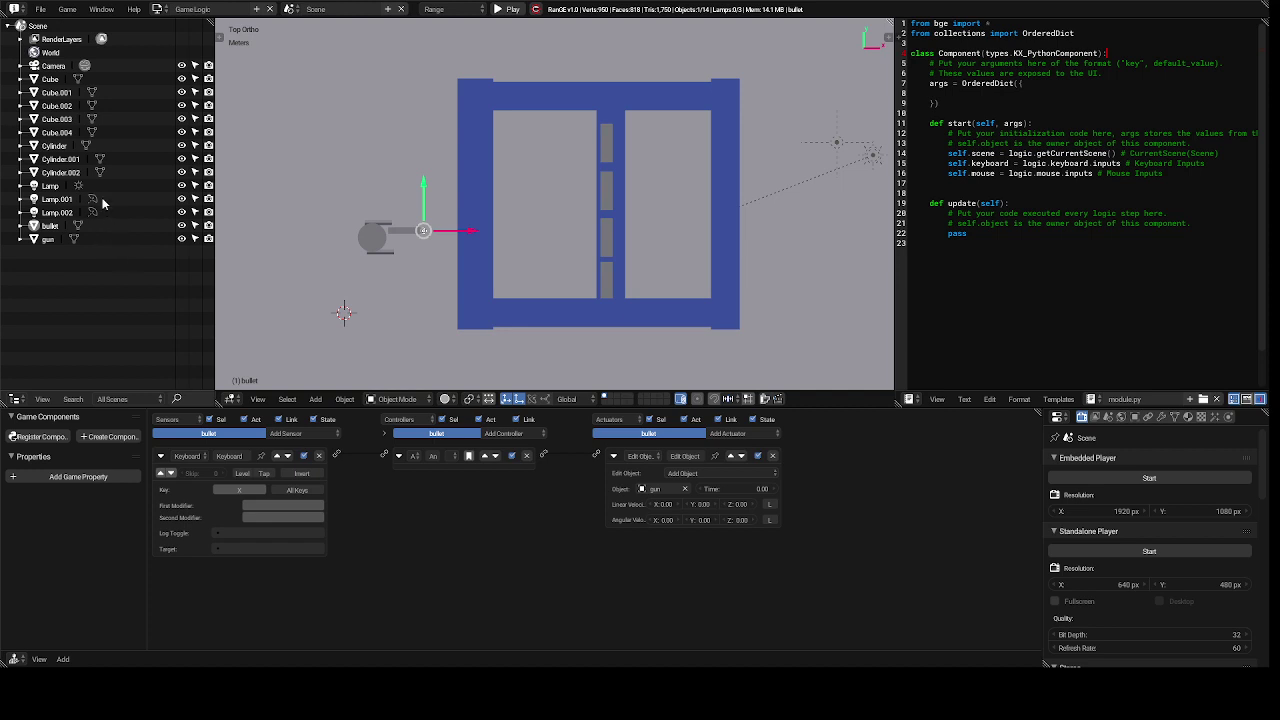
- Check the gun's actuator settings for reference, and set the bullet actuator's linear velocity X to 0.40
{"action": "left_click", "coordinate": [46, 241]}
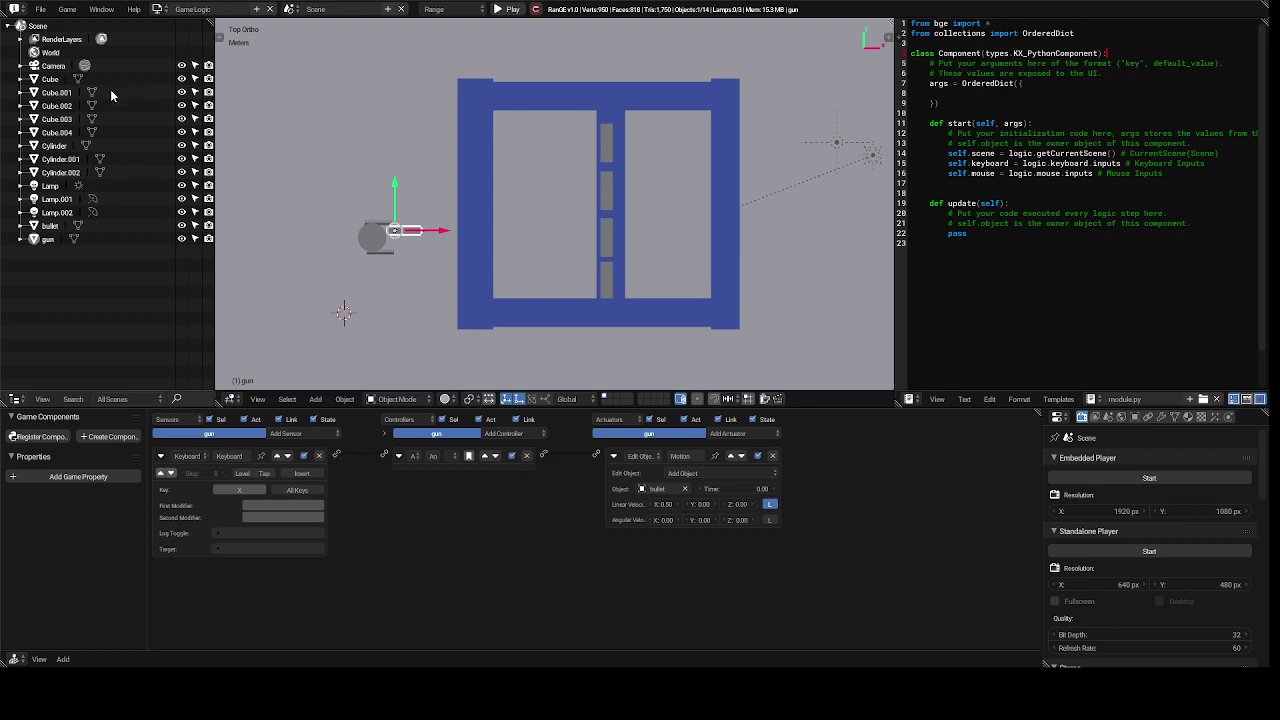
{"action": "left_click", "coordinate": [44, 227]}
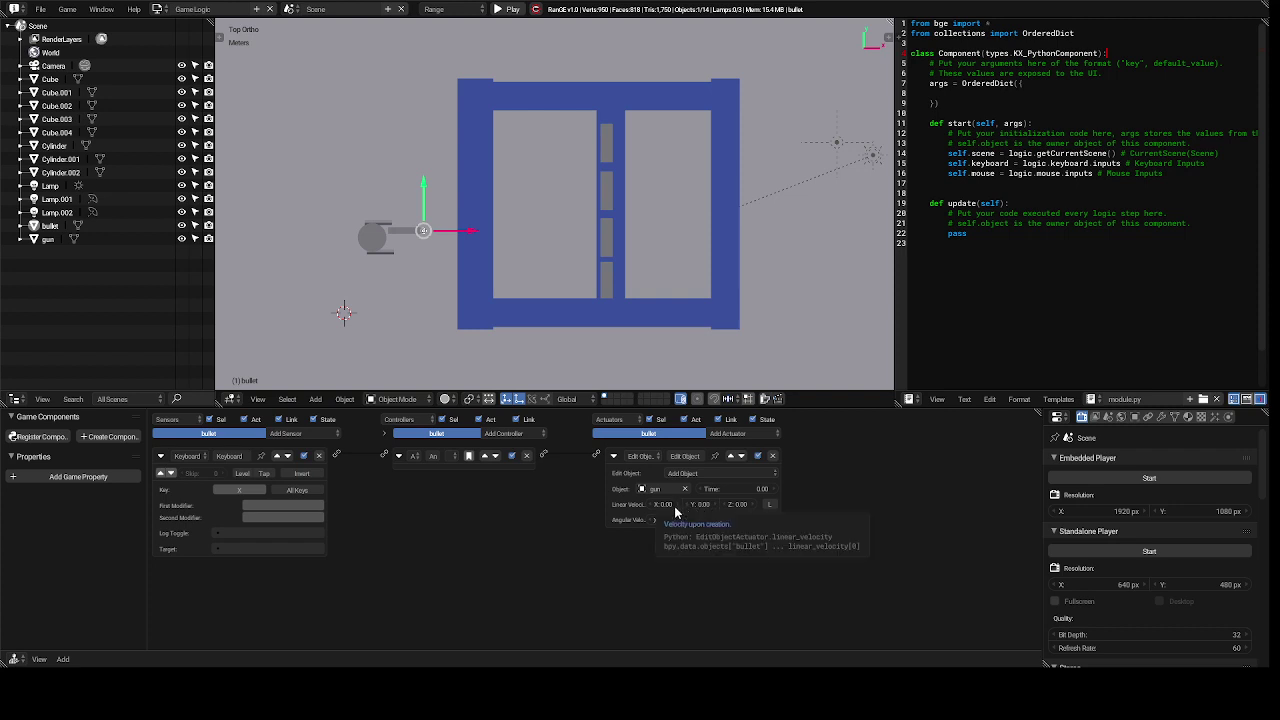
{"action": "key", "text": "ctrl+v"}
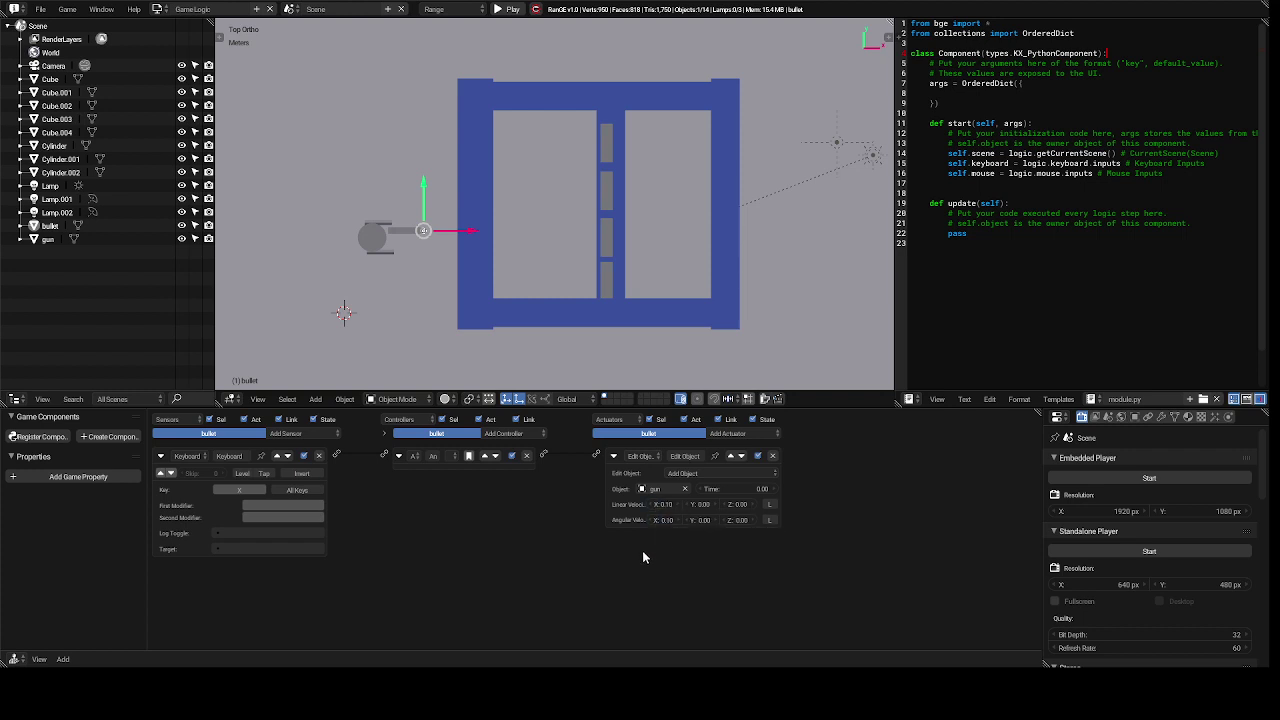
{"action": "key", "text": "BackSpace"}
{"action": "scroll", "coordinate": [680, 511], "scroll_direction": "up", "scroll_amount": 3, "text": "ctrl"}
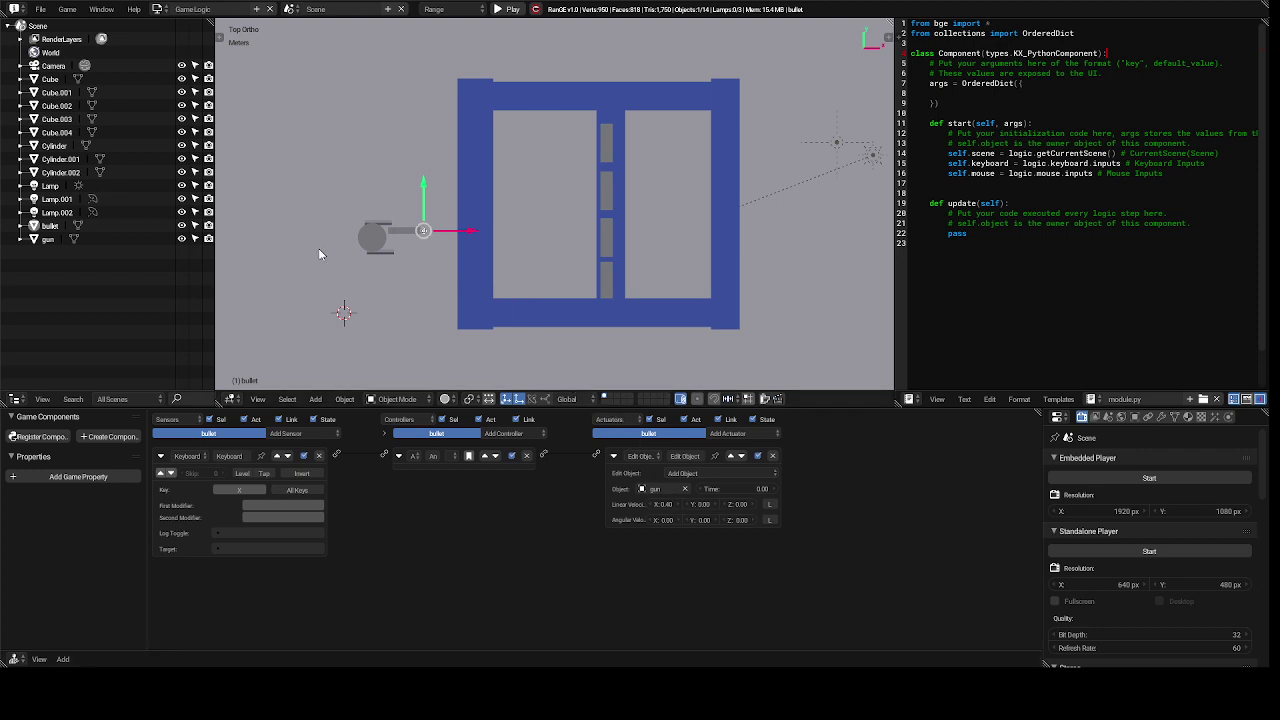
- Test-run the game in the Default layout with the view orbited around the gun and bullet, and stop it
{"action": "left_click", "coordinate": [157, 11]}
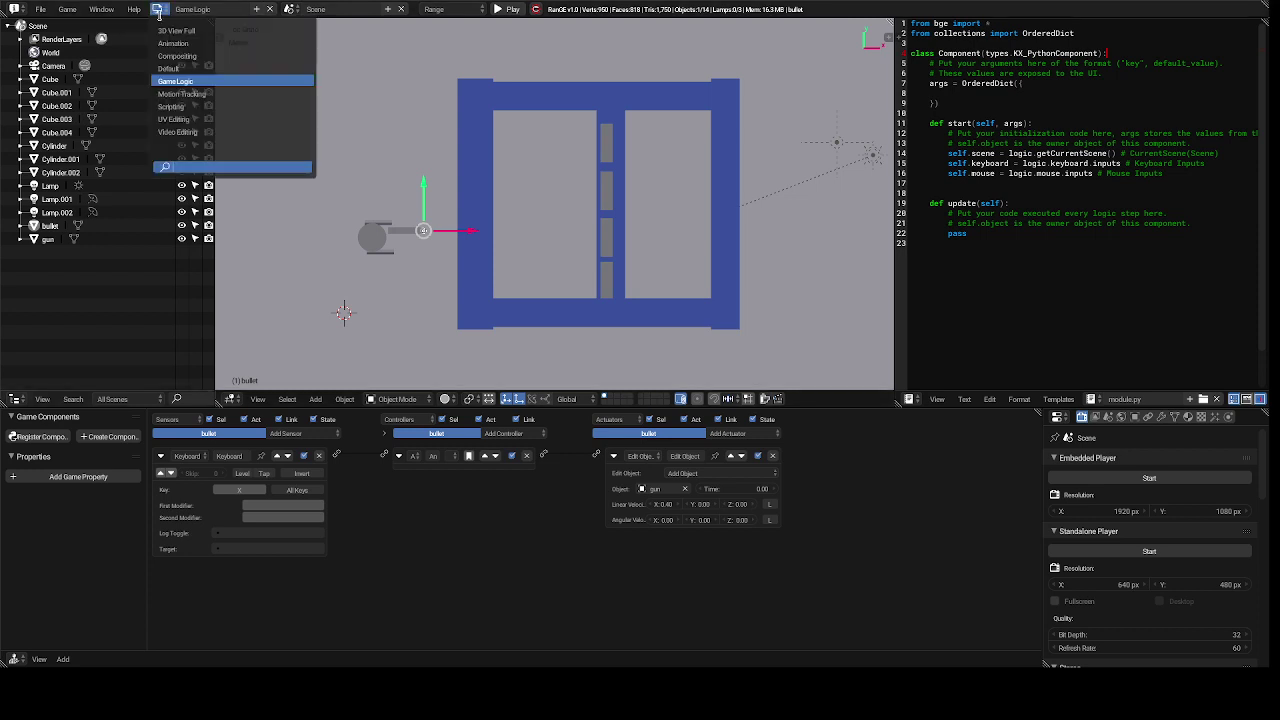
{"action": "left_click", "coordinate": [219, 69]}
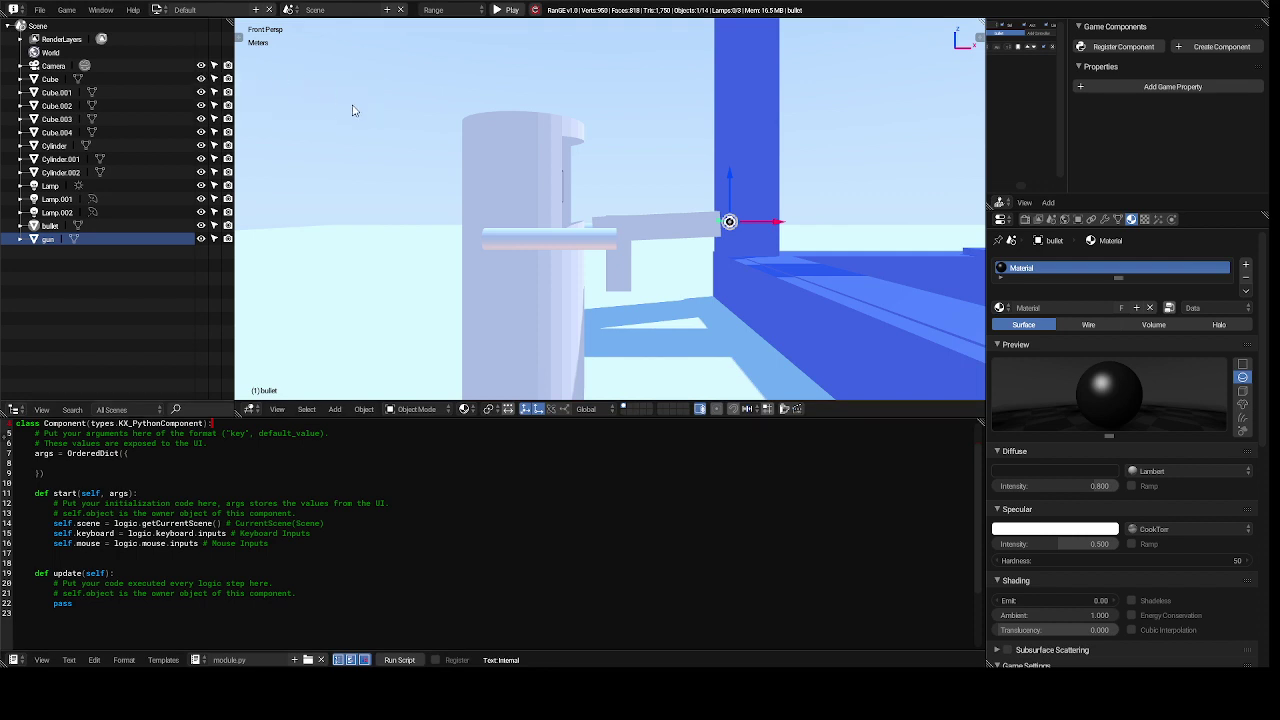
{"action": "key", "text": "KP_6"}
{"action": "key", "text": "KP_6"}
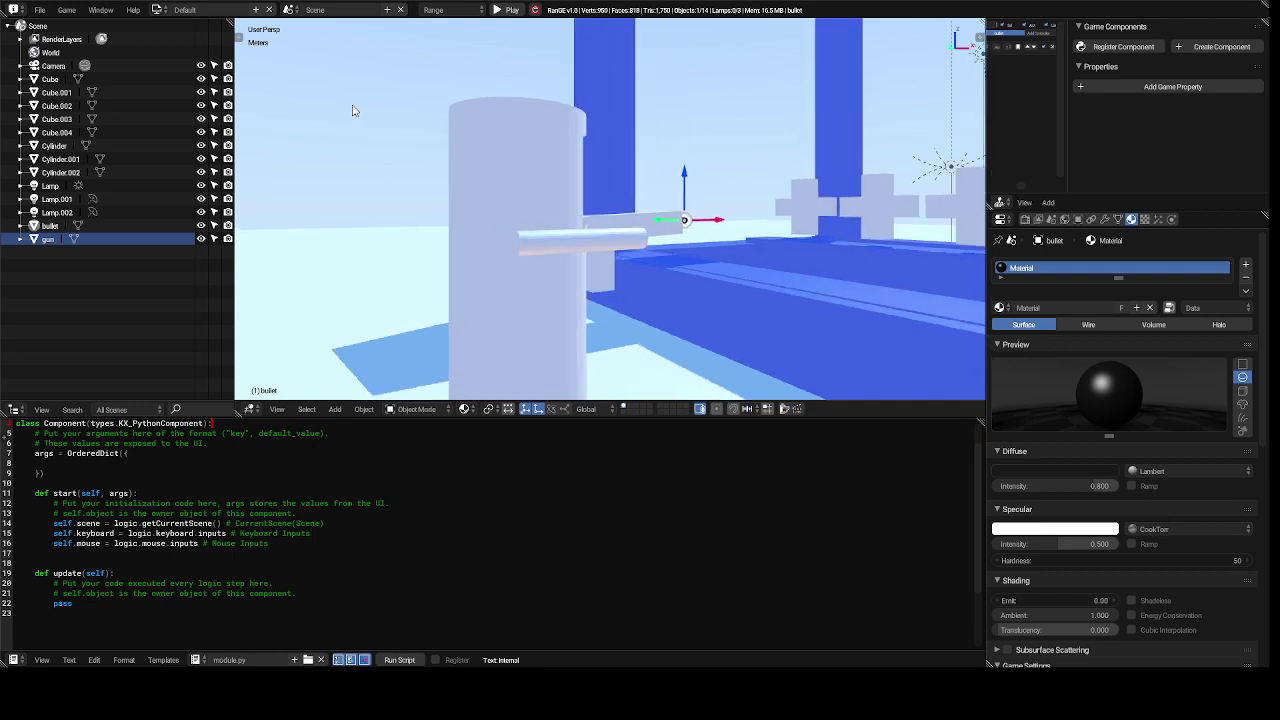
{"action": "key", "text": "p"}
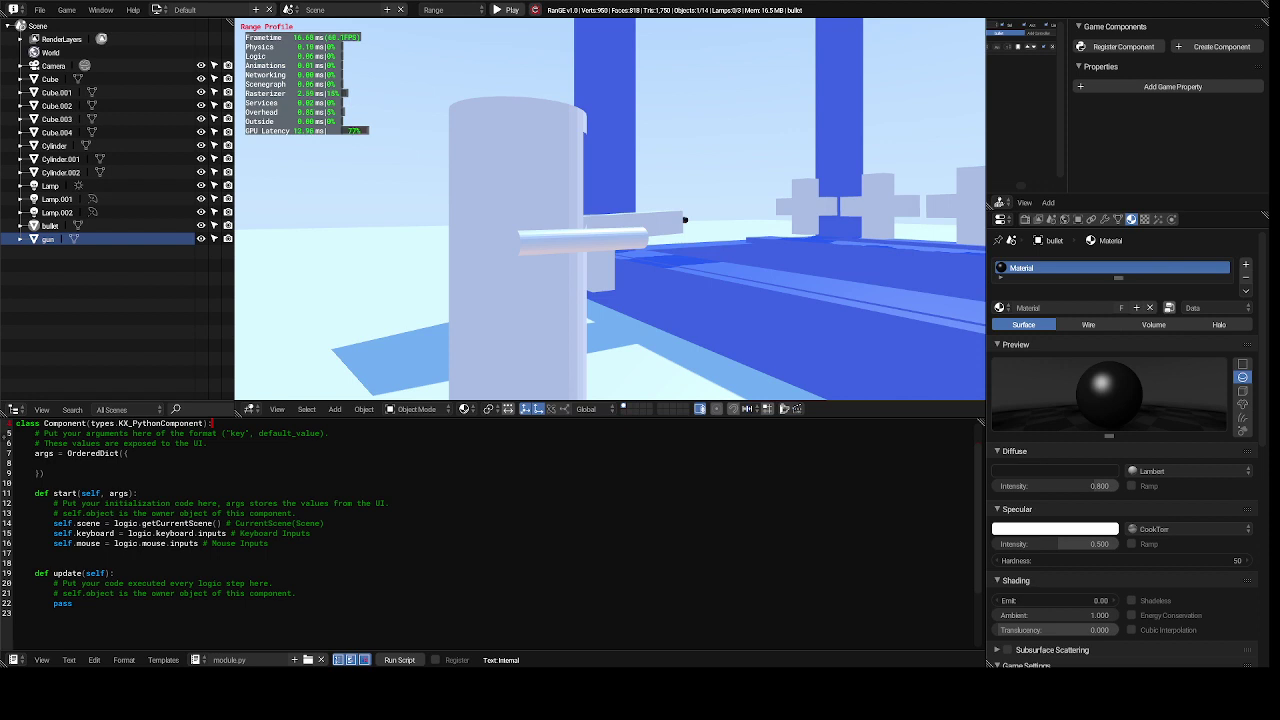
{"action": "key", "text": "Escape"}
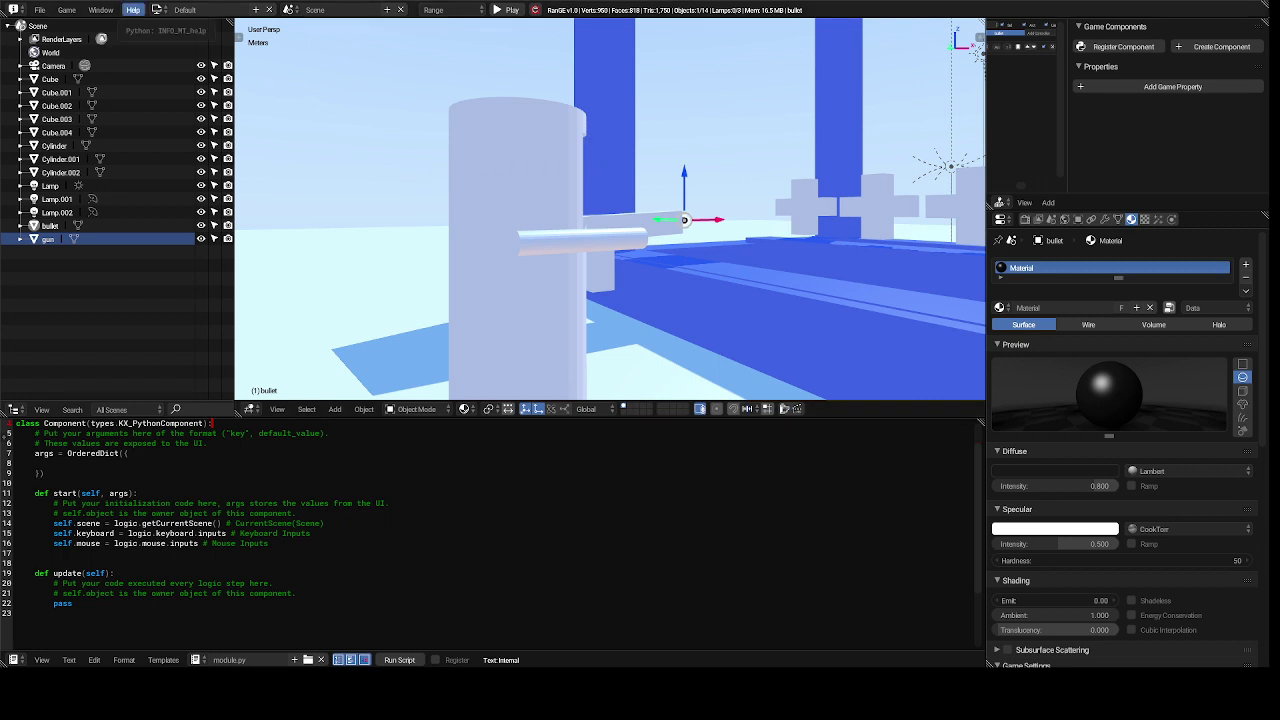
- Set the Time of the gun's Add Object actuator to 0.36 in the Game Logic layout
{"action": "left_click", "coordinate": [157, 10]}
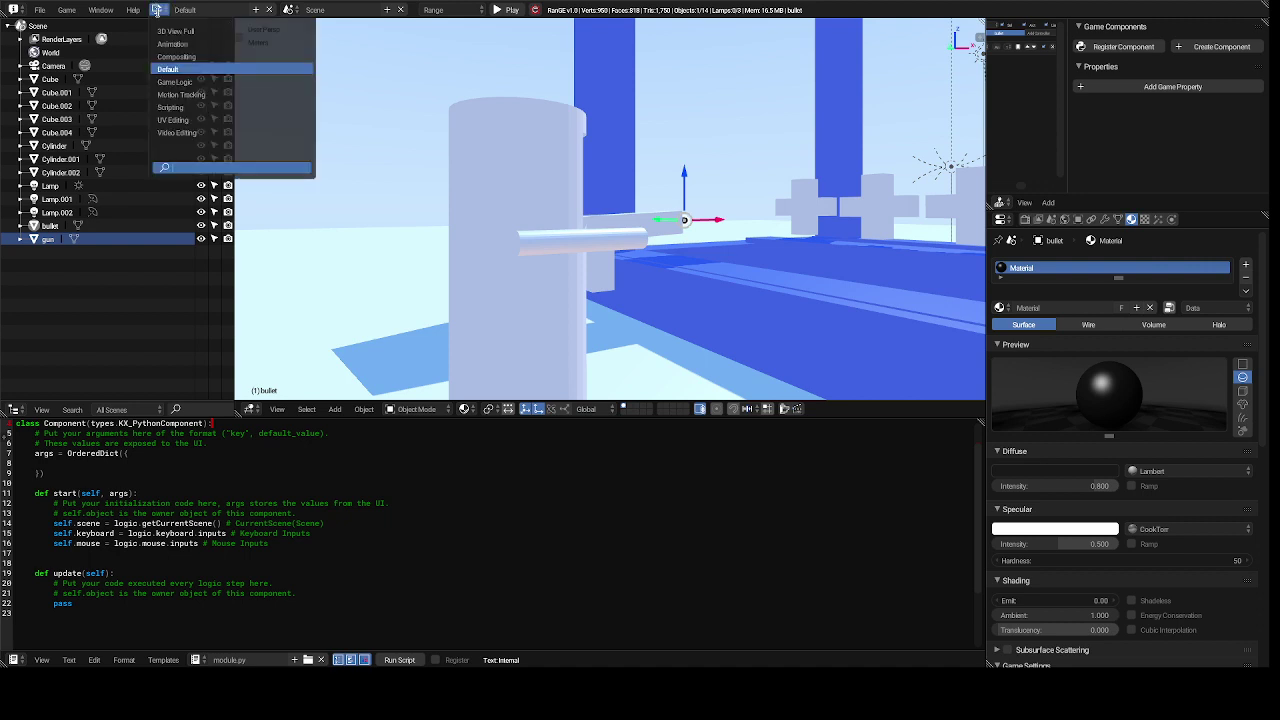
{"action": "left_click", "coordinate": [199, 81]}
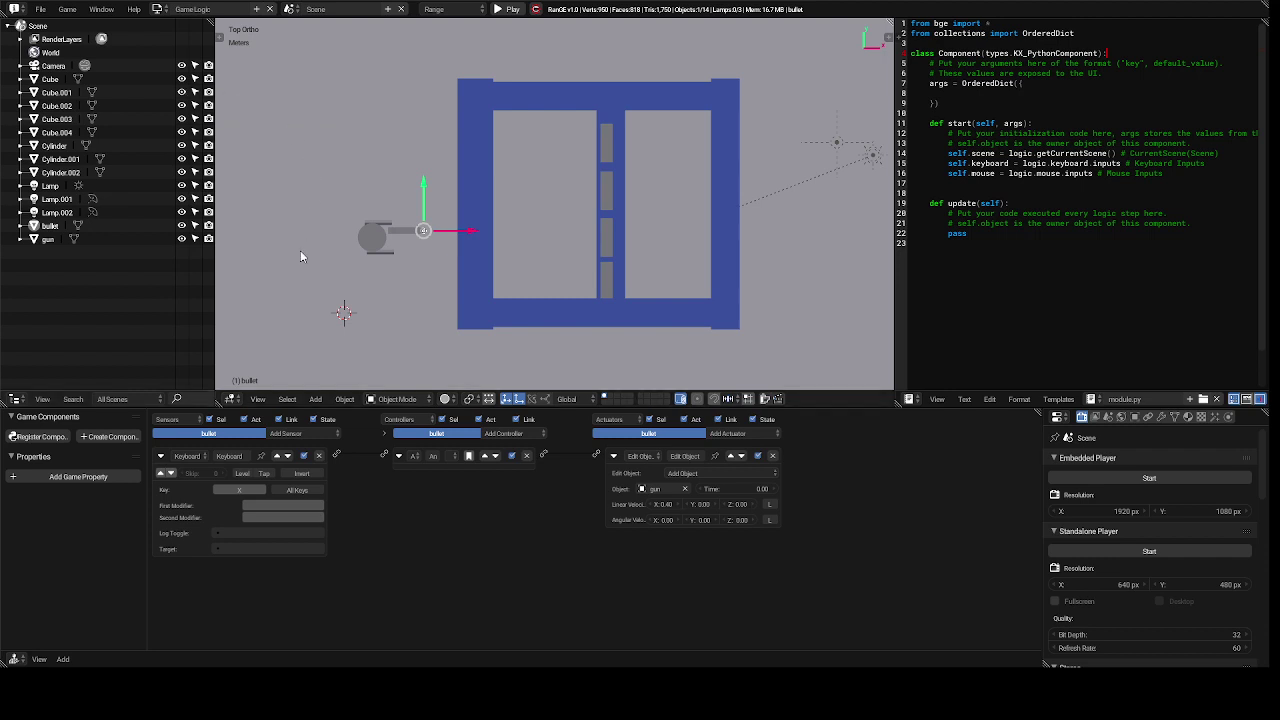
{"action": "left_click", "coordinate": [47, 241]}
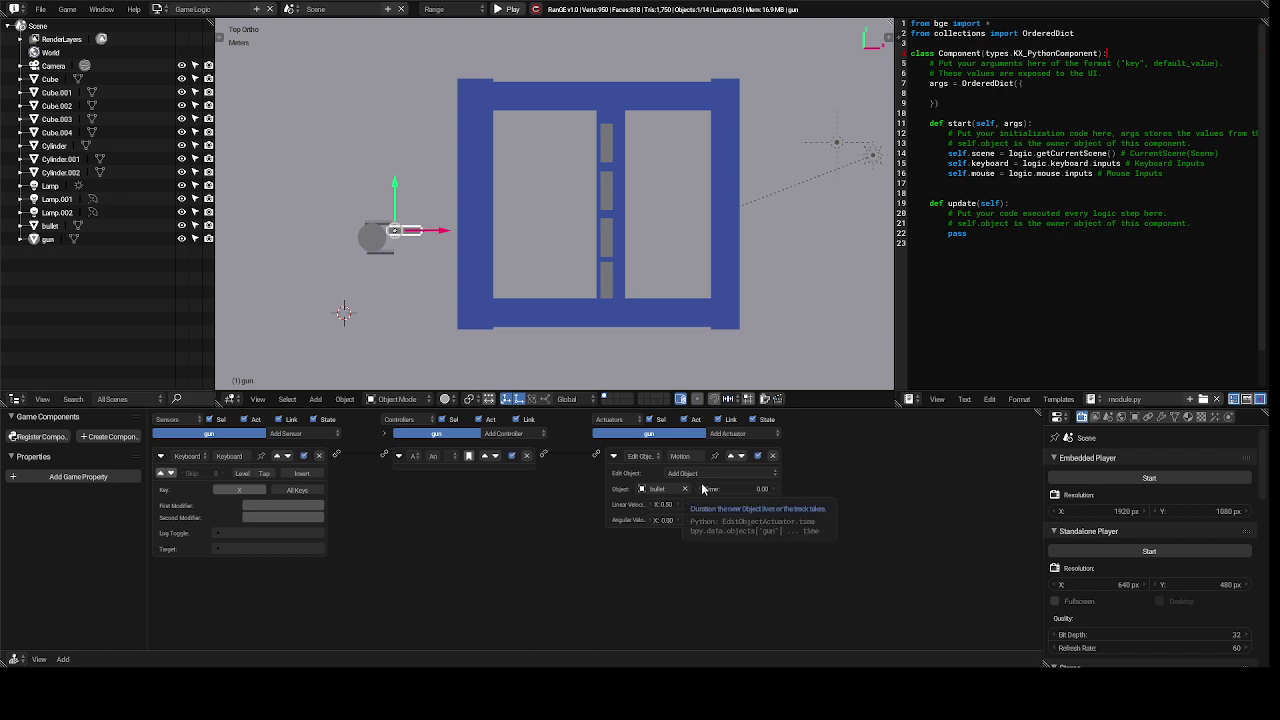
{"action": "left_click", "coordinate": [695, 478]}
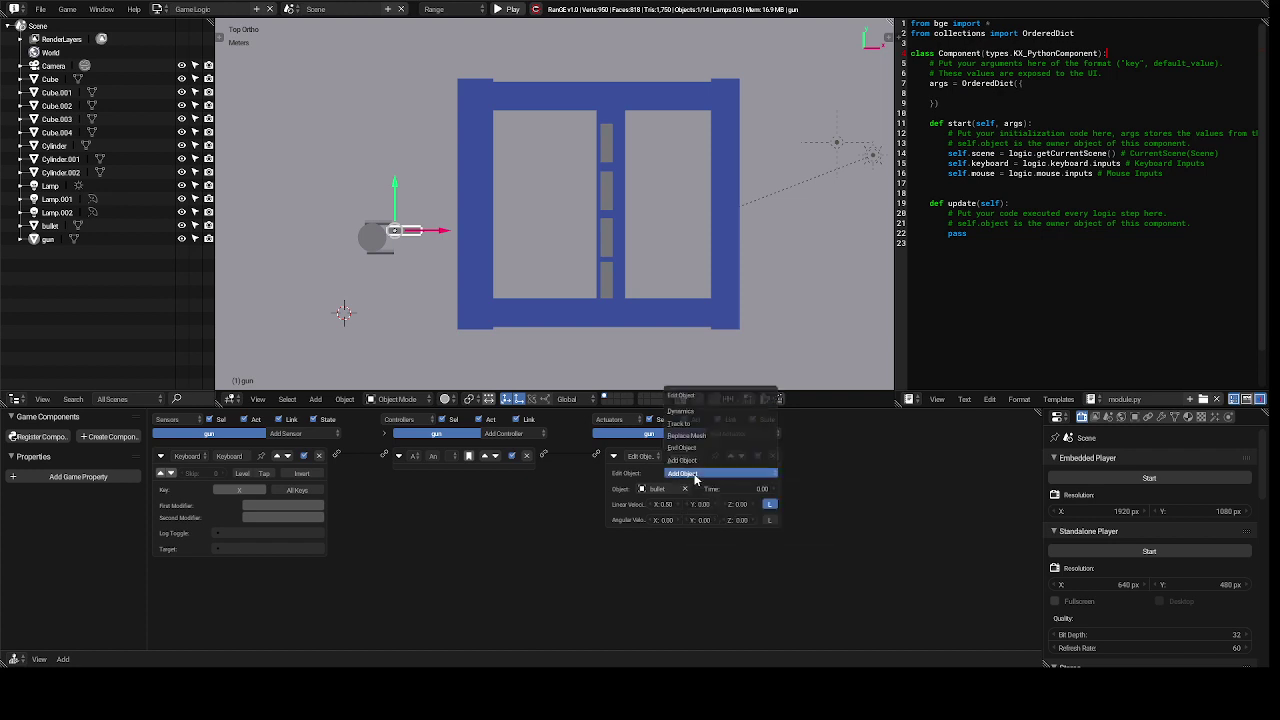
{"action": "left_click", "coordinate": [695, 477]}
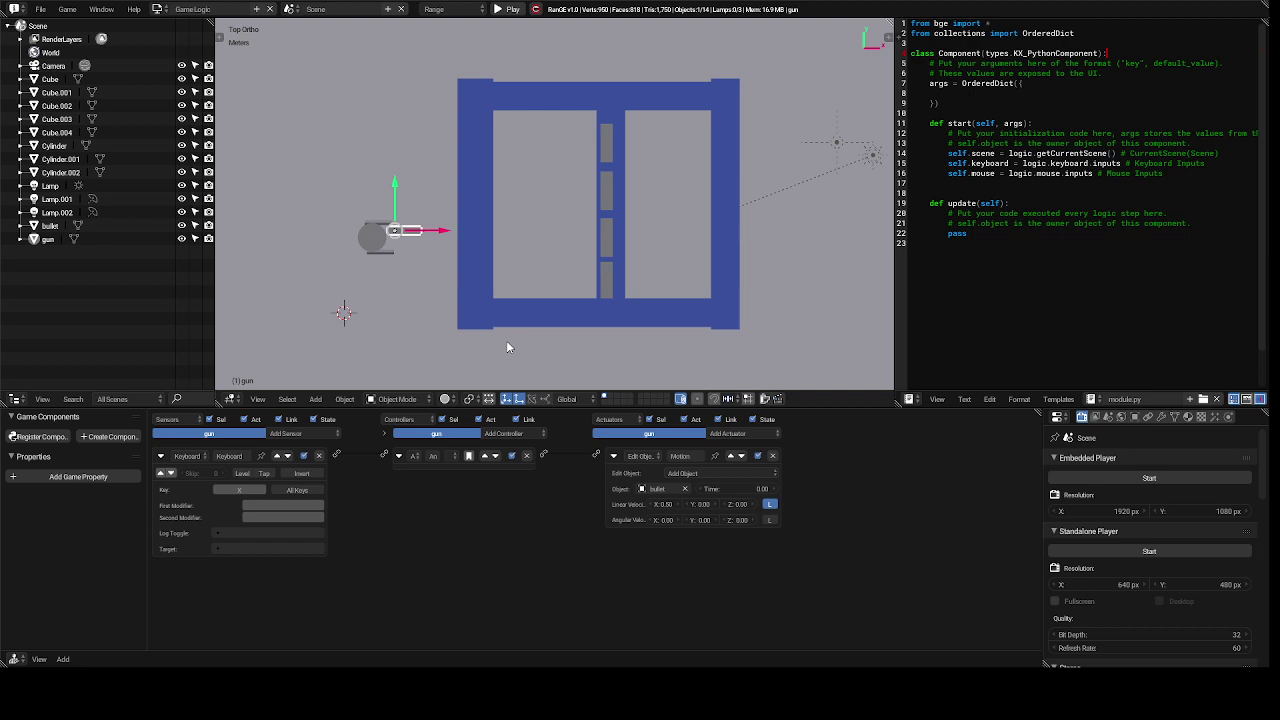
{"action": "left_click", "coordinate": [724, 489]}
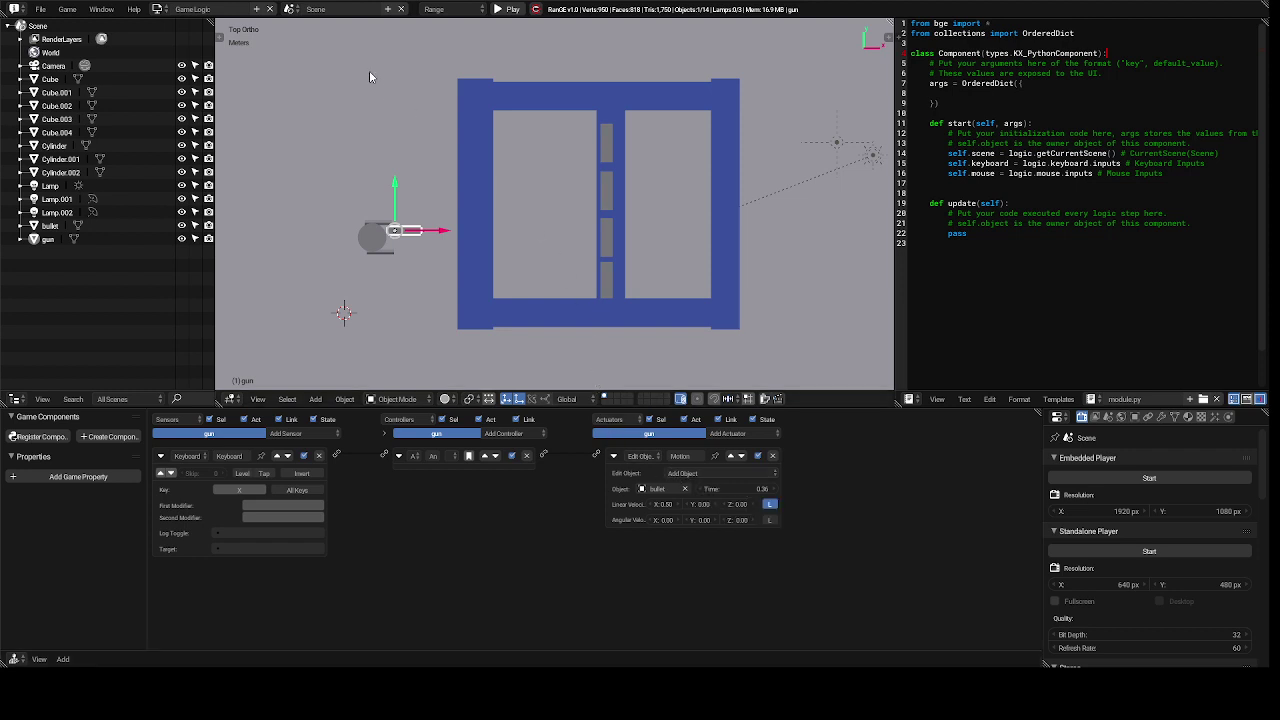
- Return to the Default layout and test-run the game with the gun's new Time setting, stopping it again
{"action": "left_click", "coordinate": [157, 8]}
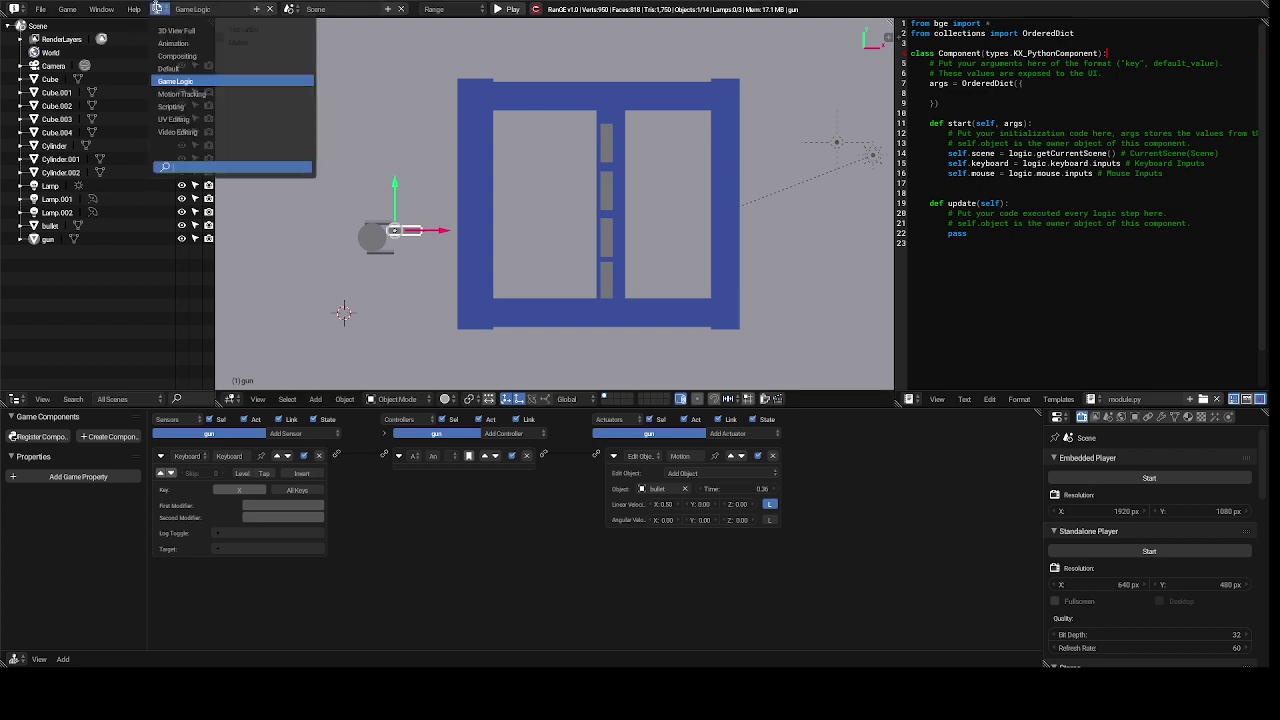
{"action": "left_click", "coordinate": [245, 68]}
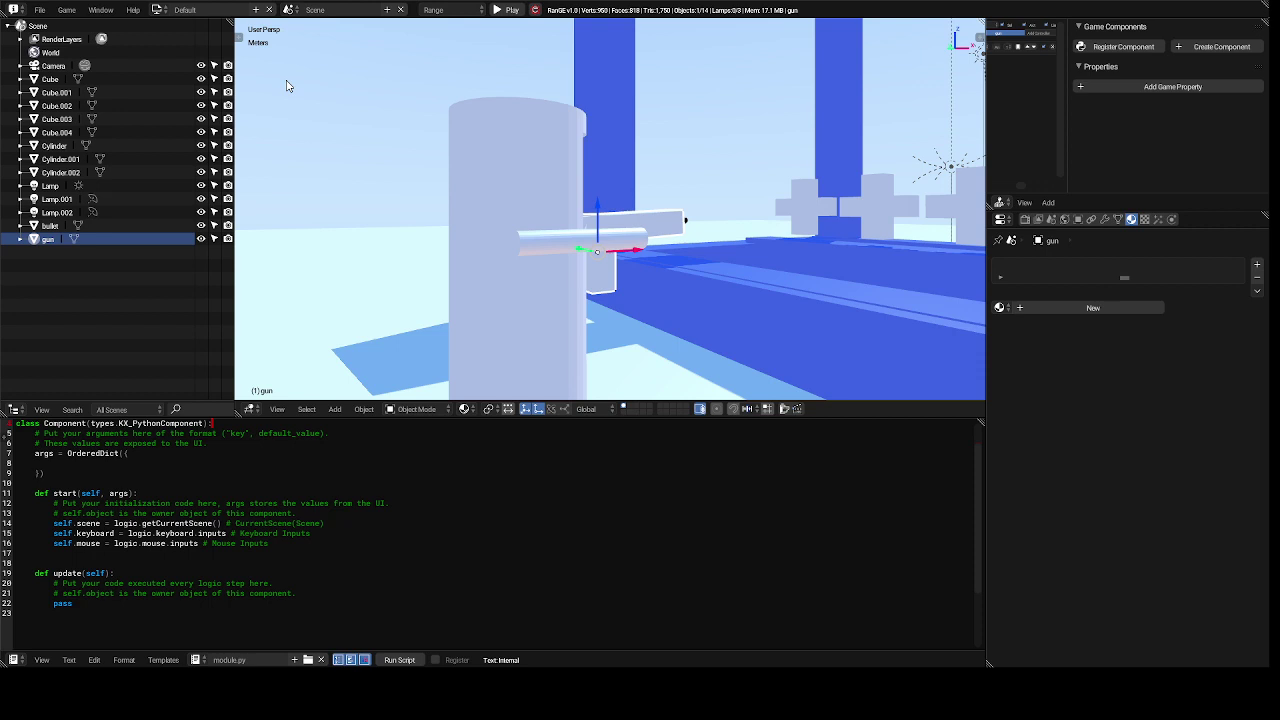
{"action": "key", "text": "p"}
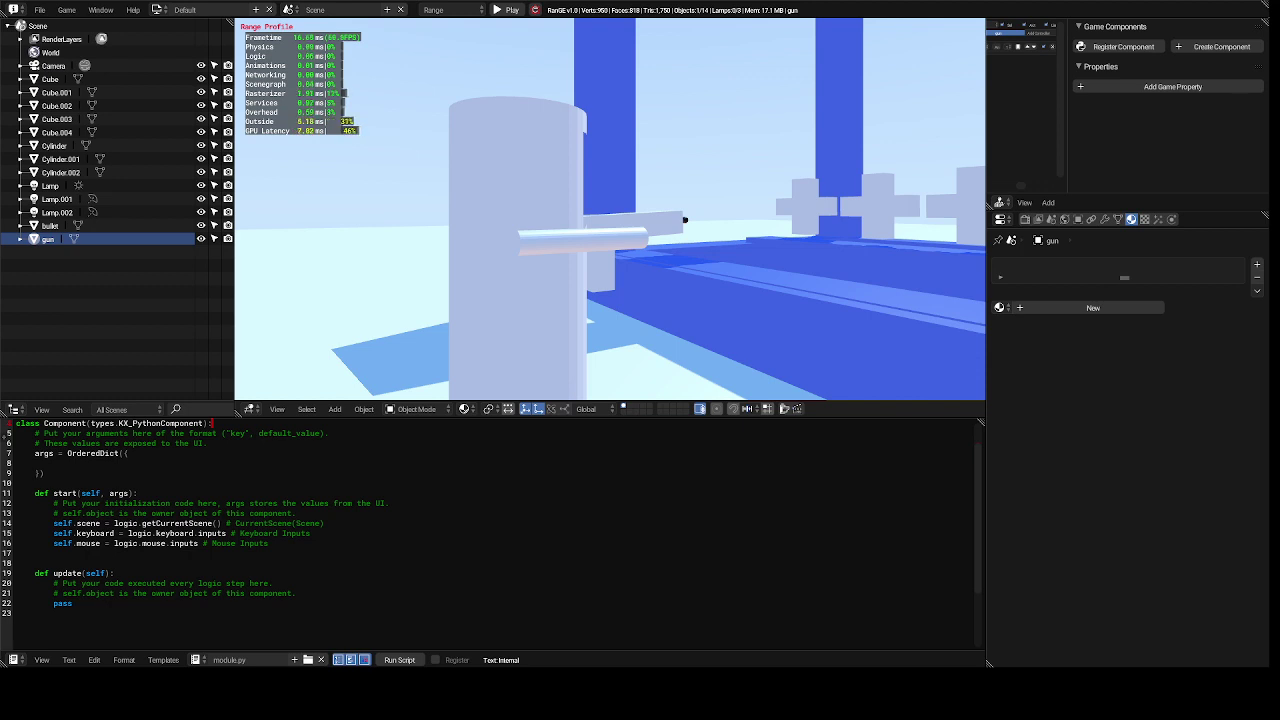
{"action": "key", "text": "Escape"}
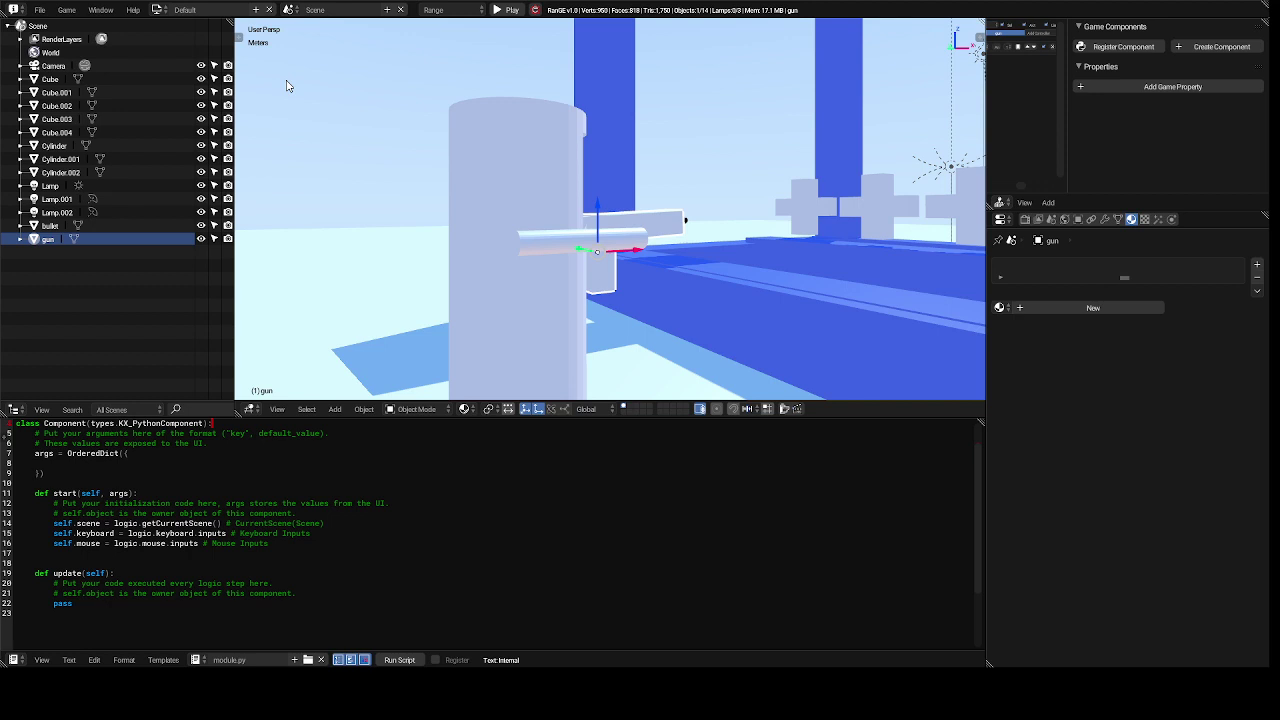
- In the Game Logic layout, set the object of the bullet's Add Object actuator to bullet
{"action": "left_click", "coordinate": [157, 9]}
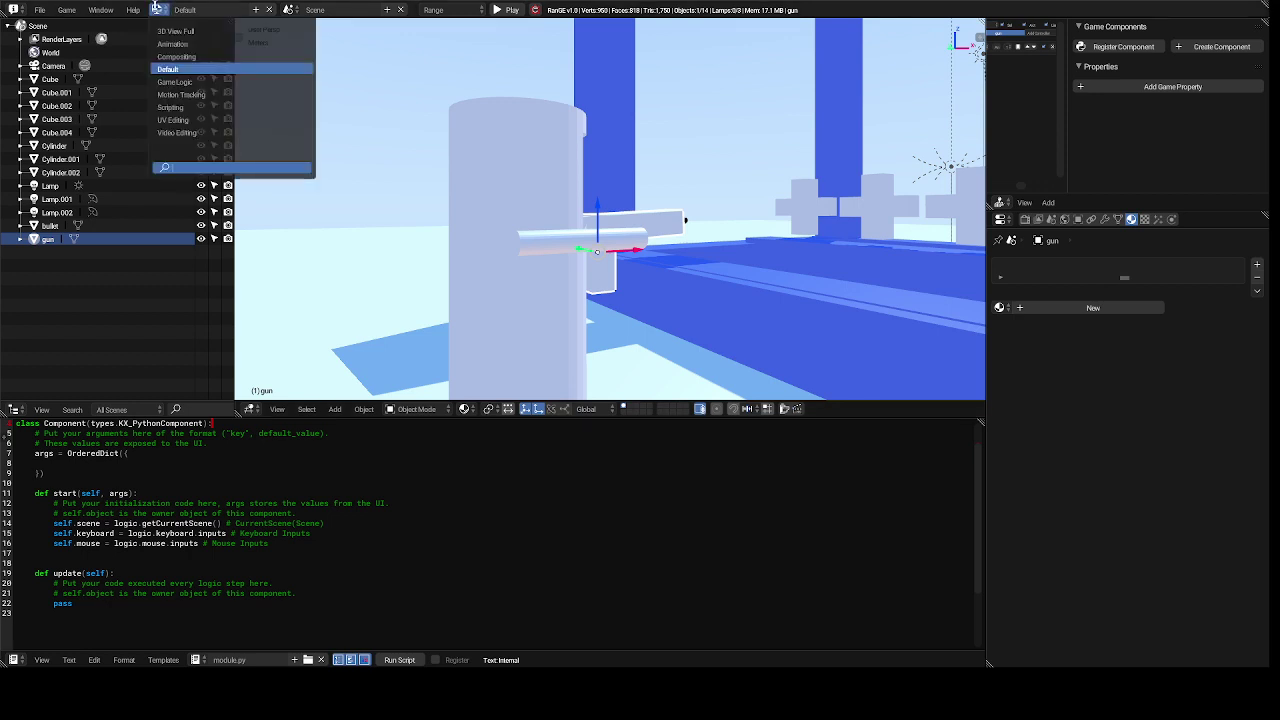
{"action": "left_click", "coordinate": [176, 82]}
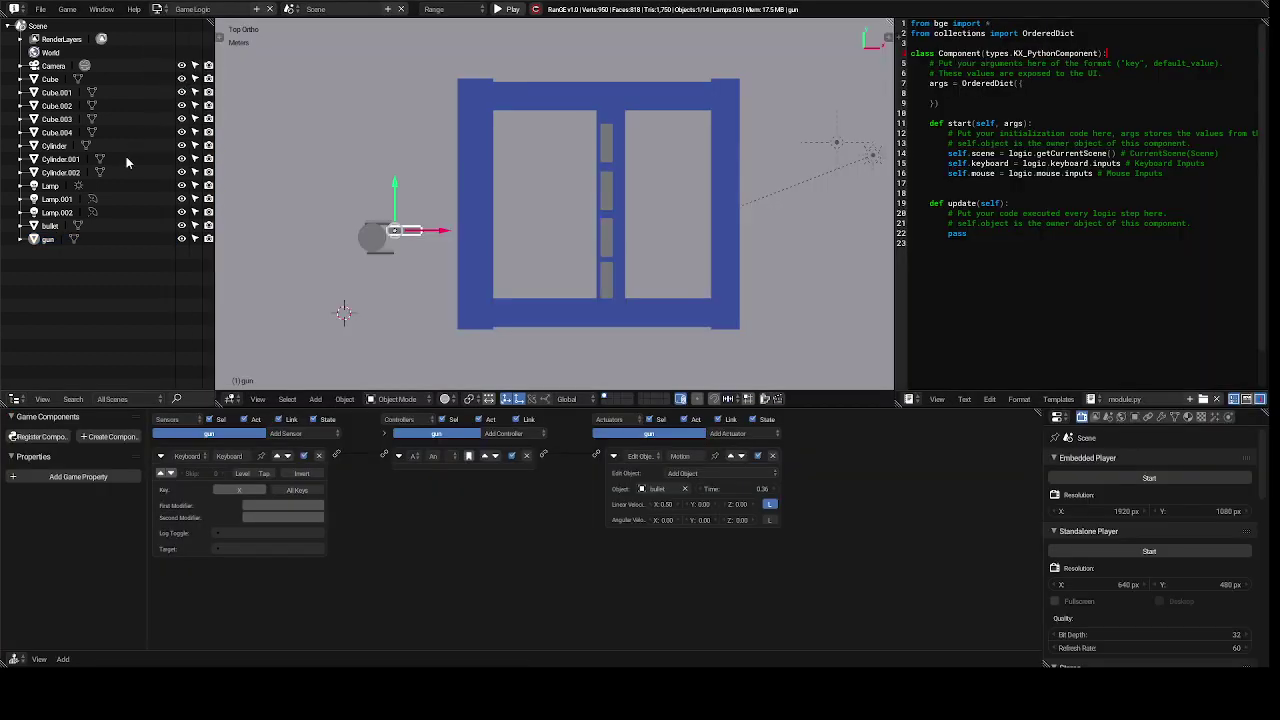
{"action": "left_click", "coordinate": [49, 226]}
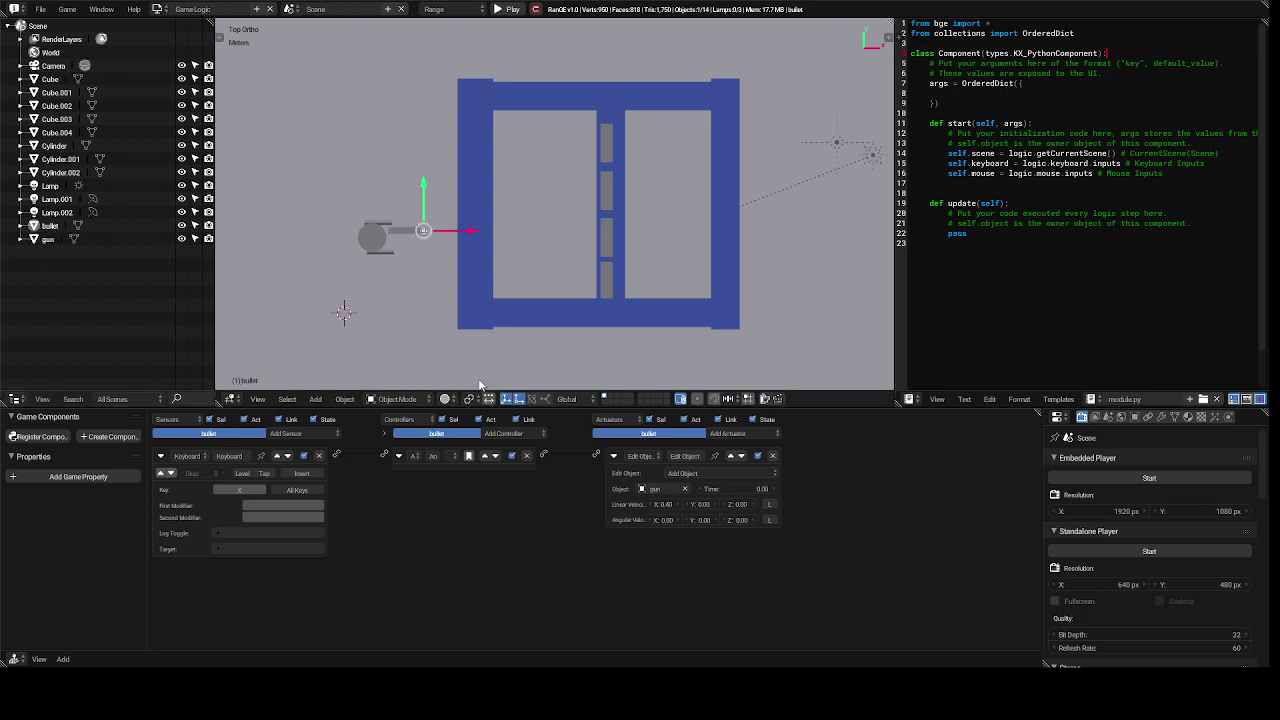
{"action": "left_click", "coordinate": [661, 489]}
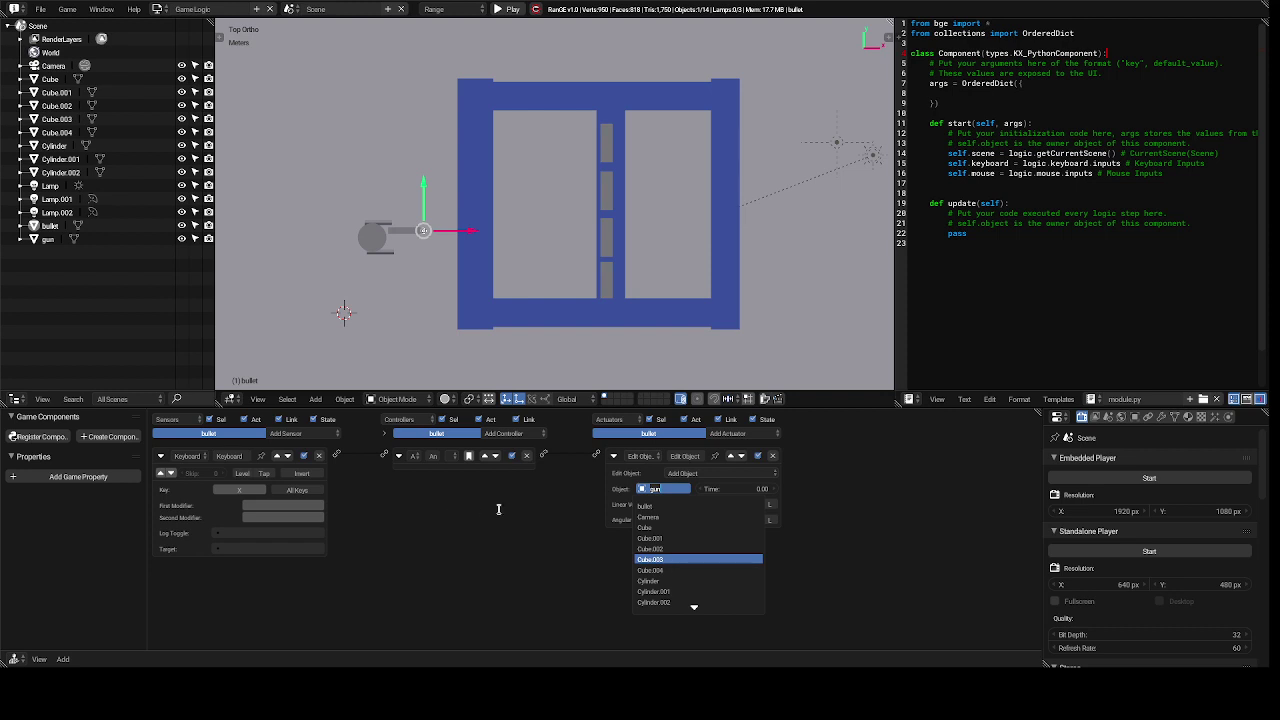
{"action": "left_click", "coordinate": [658, 508]}
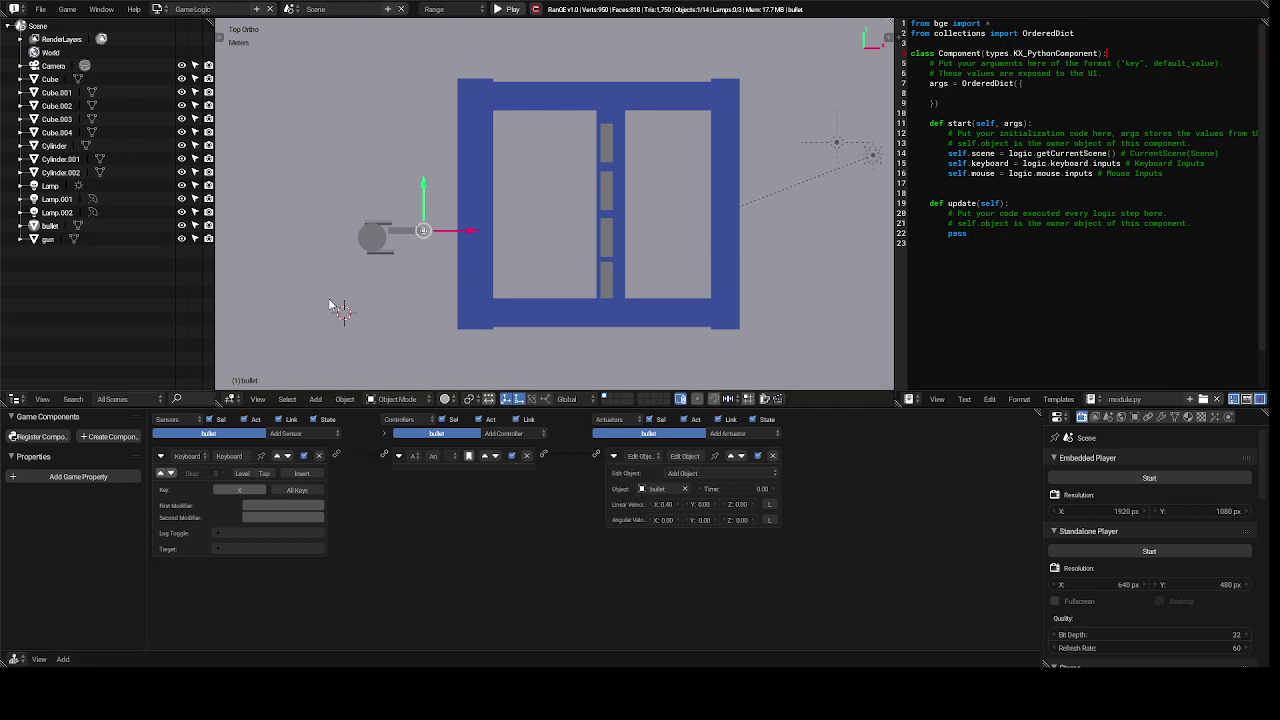
- Test-run the game in the Default layout with the bullet's changed actuator object, and stop it
{"action": "left_click", "coordinate": [158, 10]}
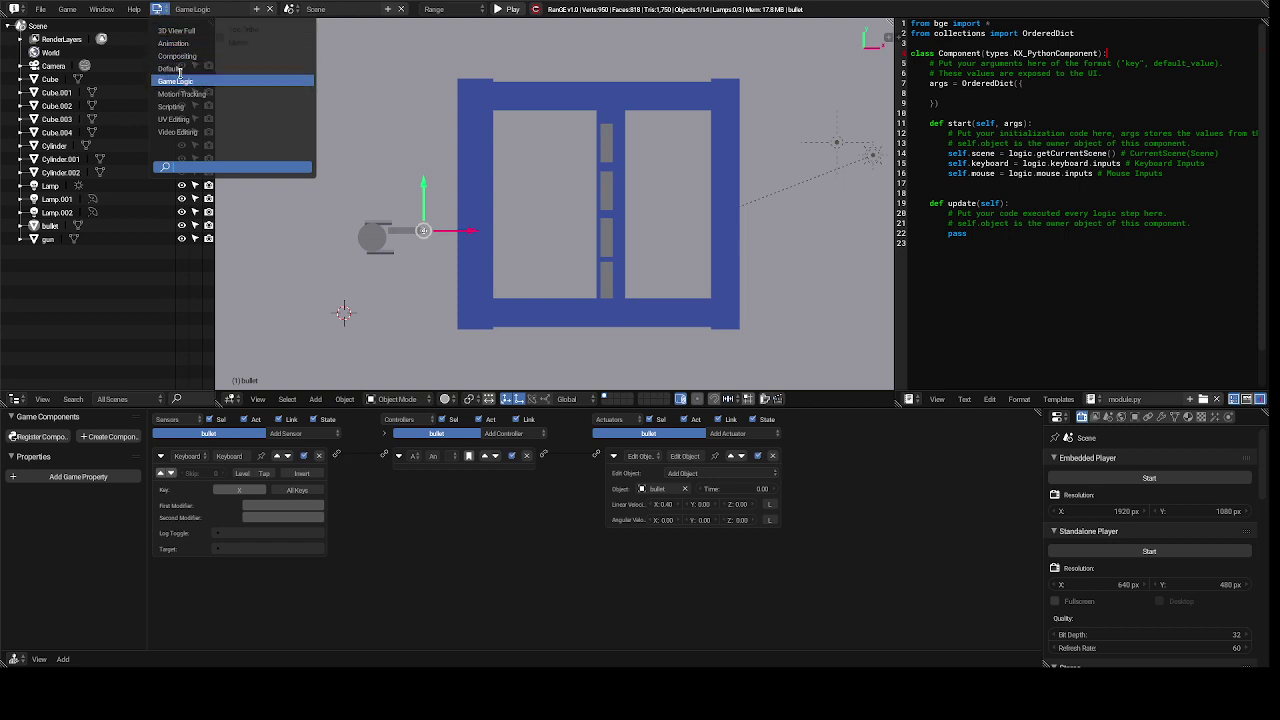
{"action": "left_click", "coordinate": [179, 69]}
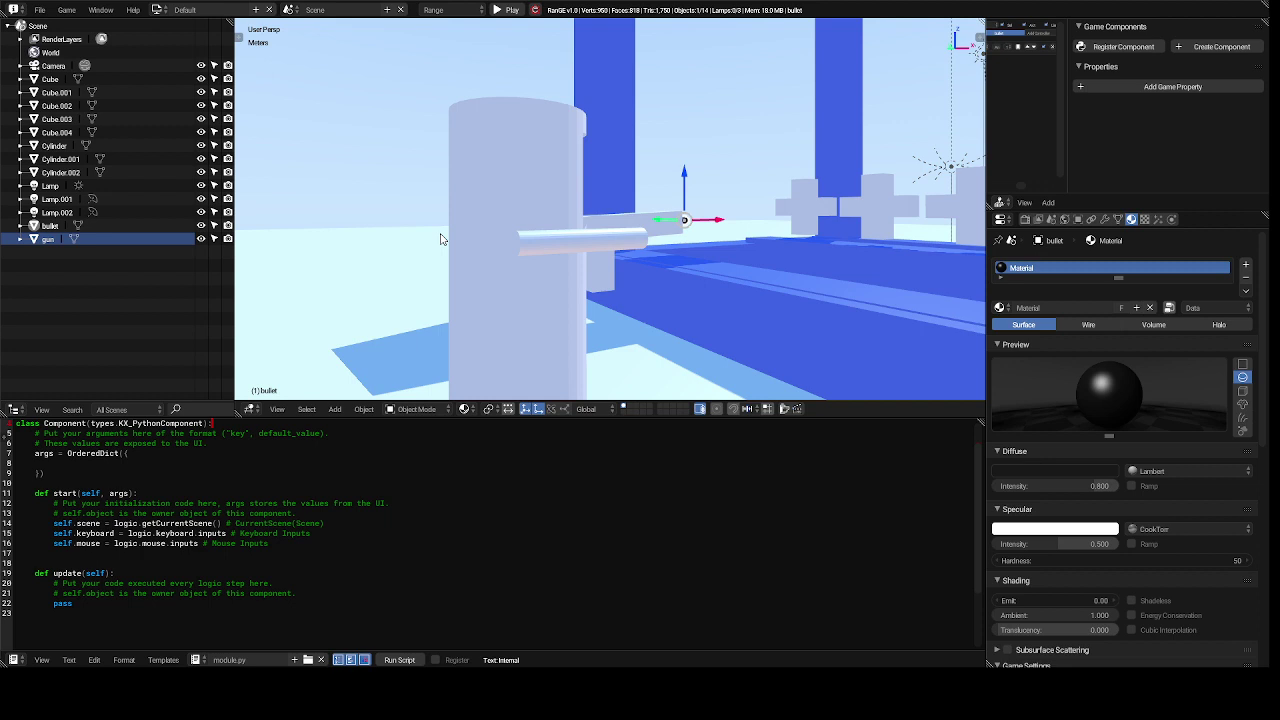
{"action": "key", "text": "p"}
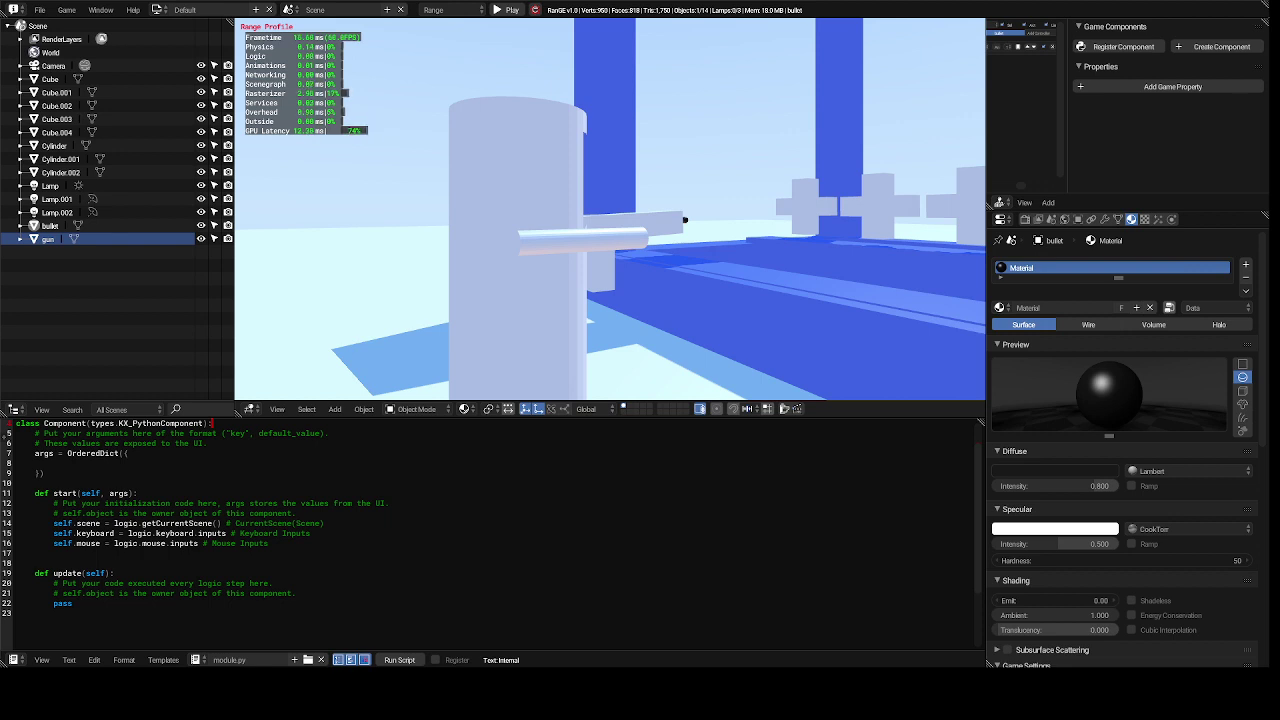
{"action": "key", "text": "Escape"}
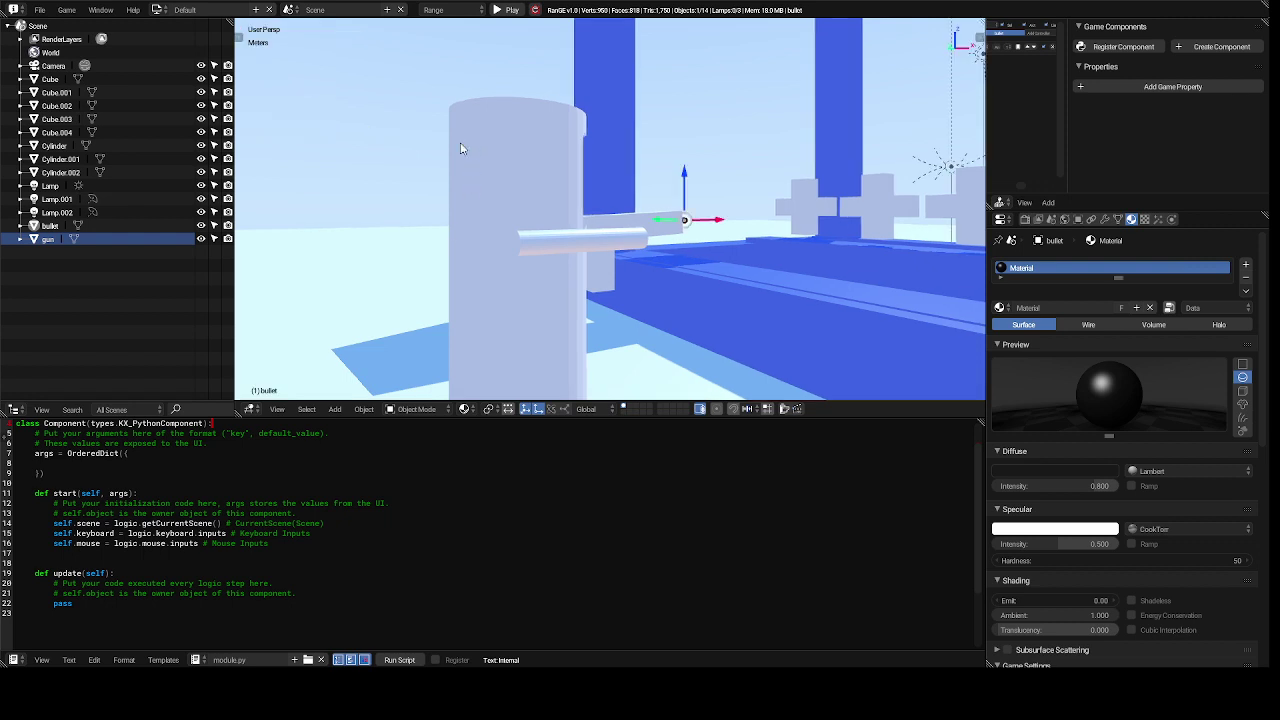
- In the Game Logic layout, add a Motion actuator to the bullet and remove its Edit Object actuator
{"action": "left_click", "coordinate": [157, 10]}
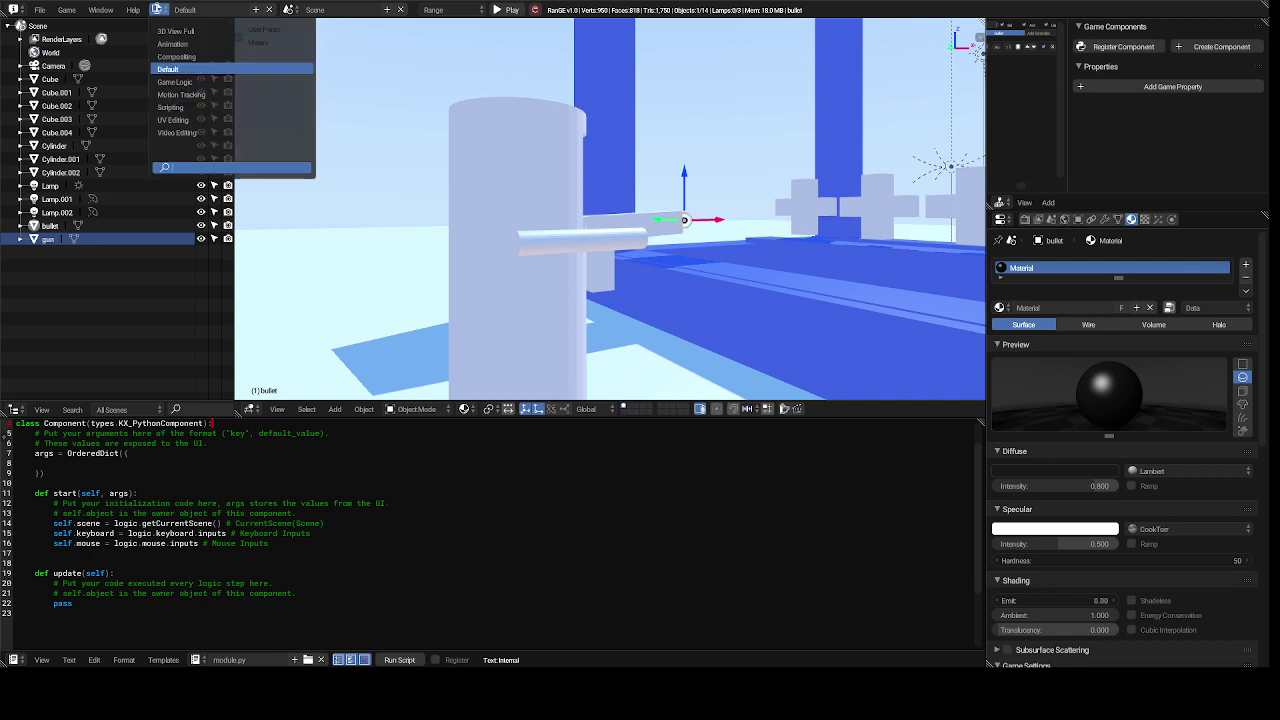
{"action": "left_click", "coordinate": [177, 80]}
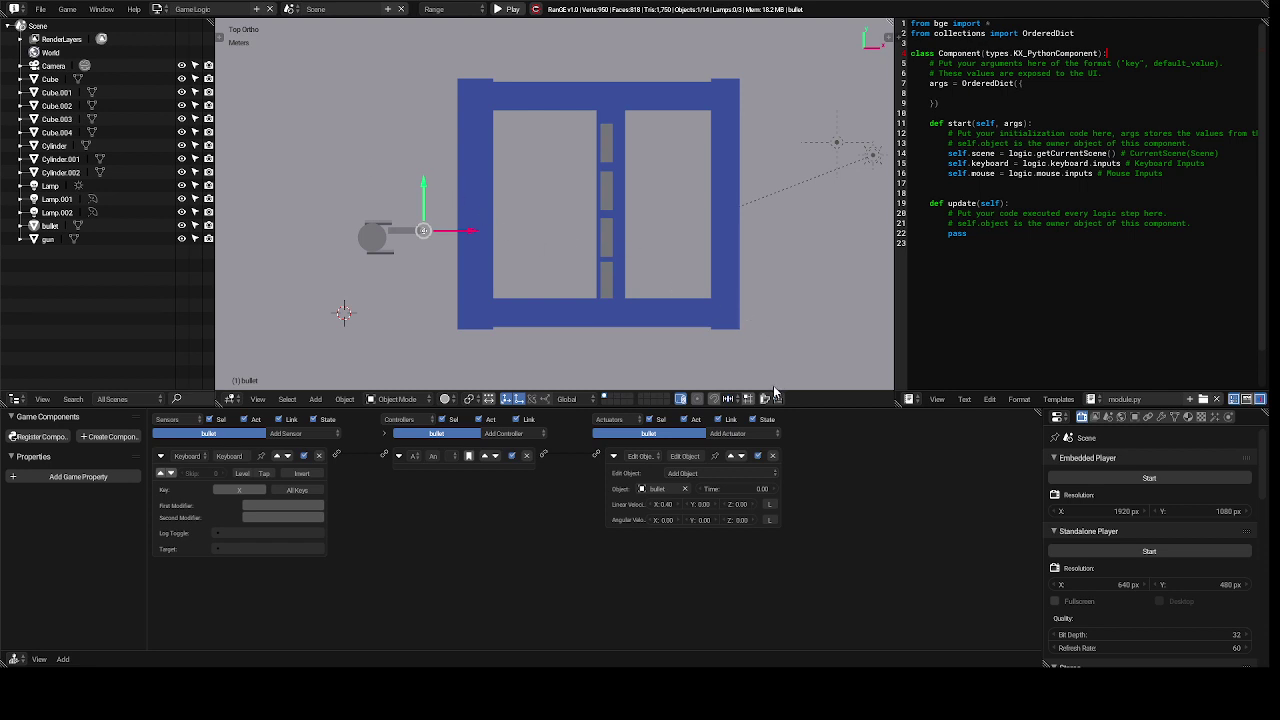
{"action": "left_click", "coordinate": [741, 434]}
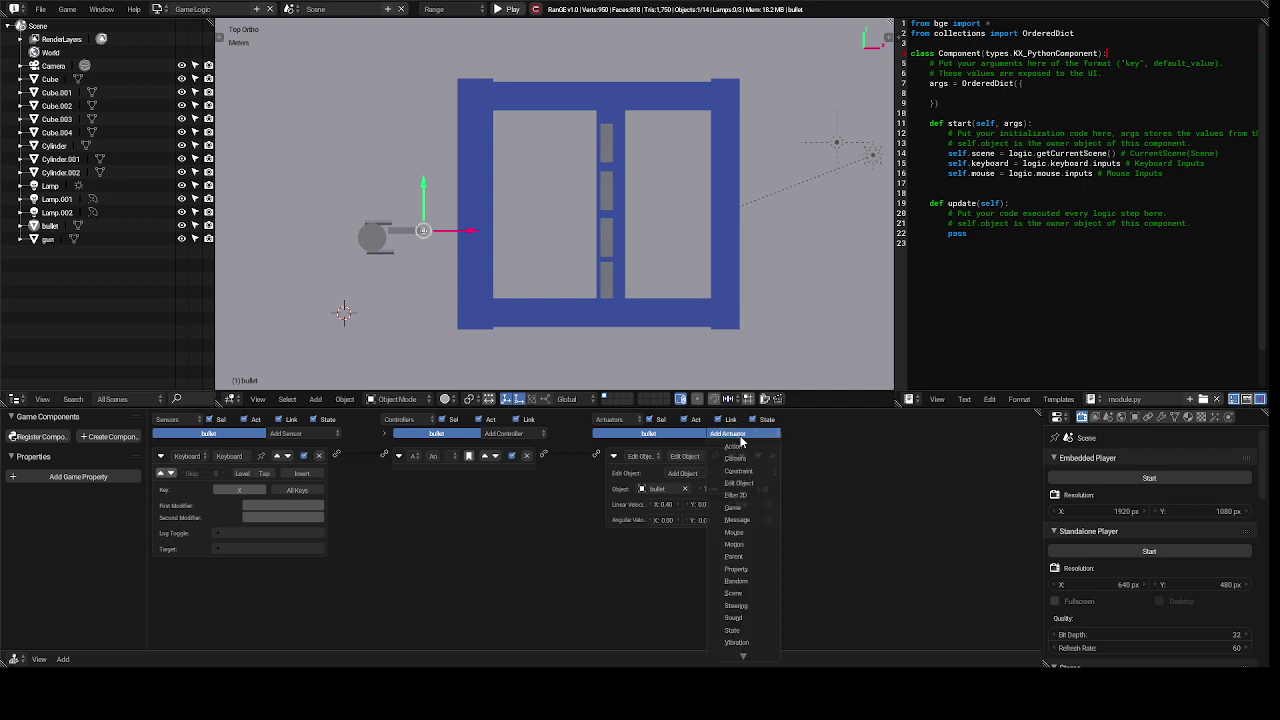
{"action": "left_click", "coordinate": [752, 545]}
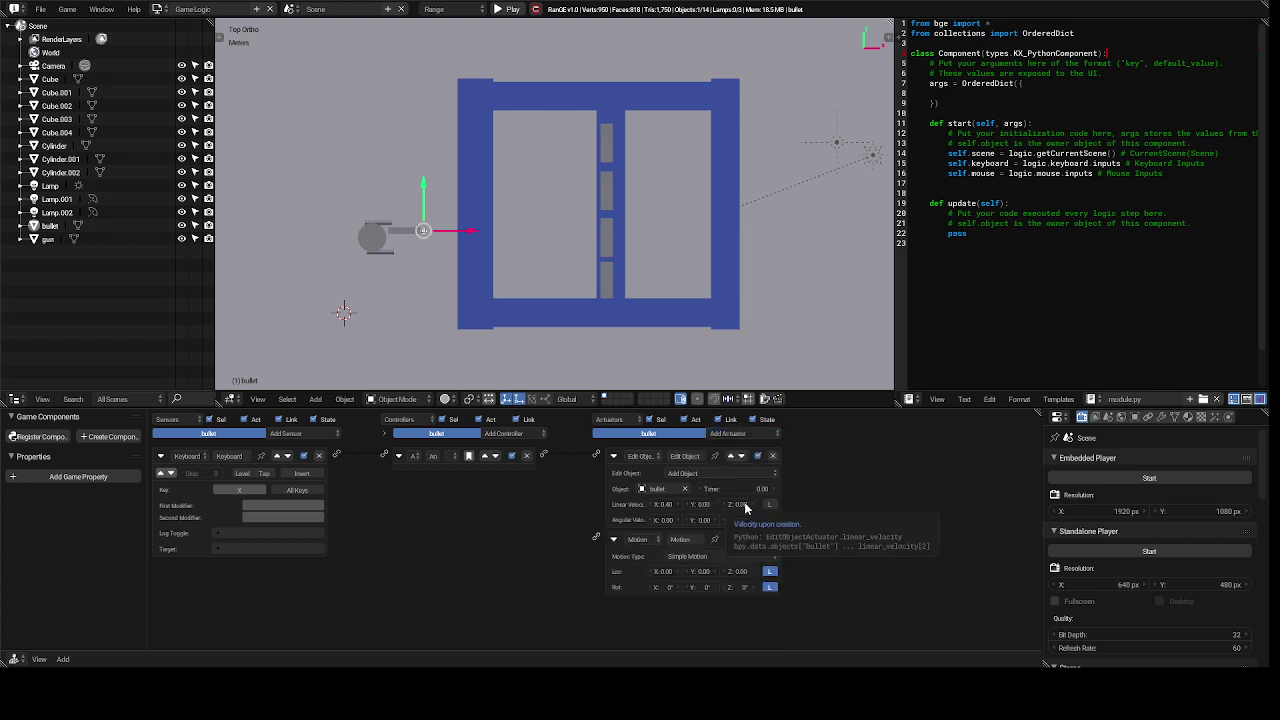
{"action": "left_click", "coordinate": [773, 456]}
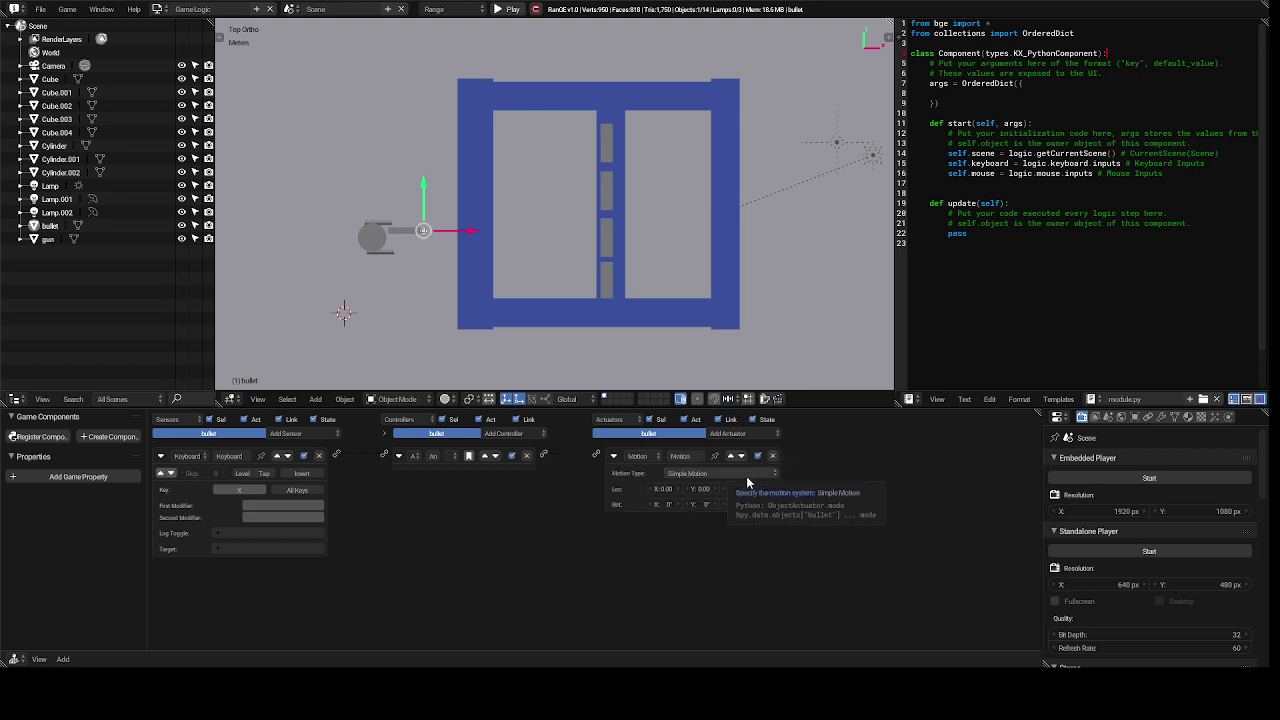
- Set the Loc X of the bullet's Simple Motion actuator to 0.30 and link the And controller to it
{"action": "left_click", "coordinate": [747, 473]}
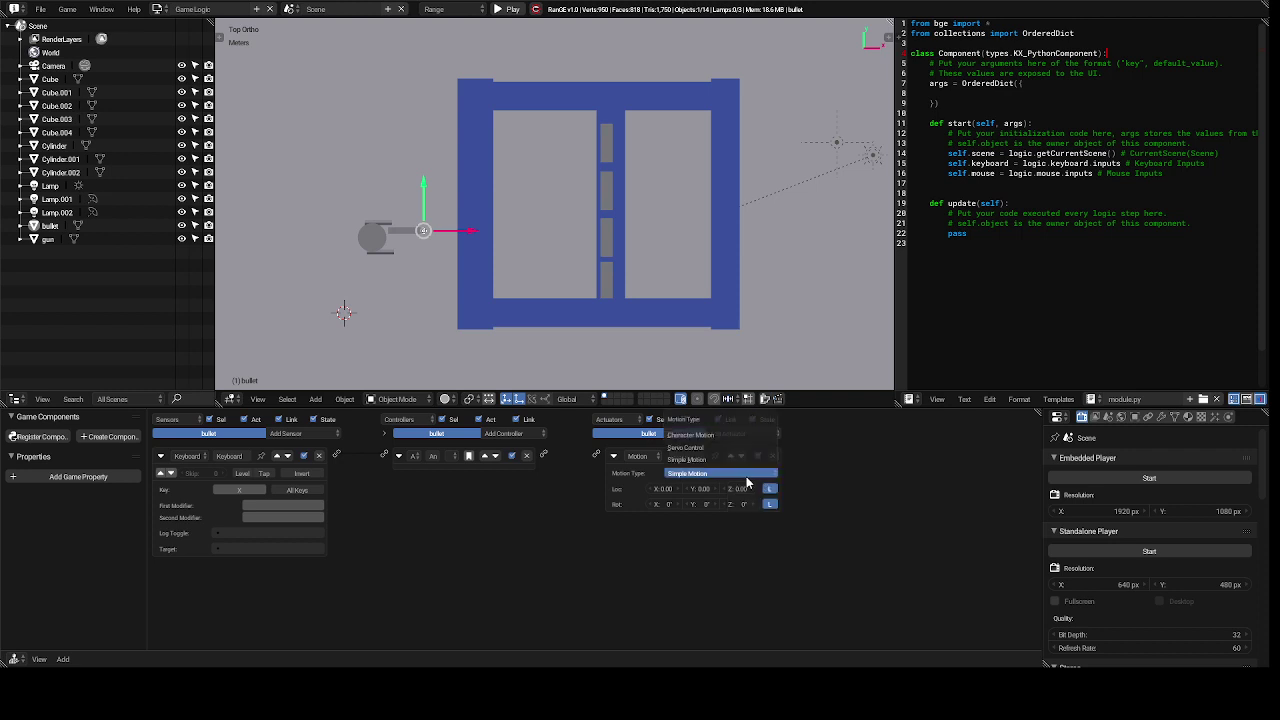
{"action": "left_click", "coordinate": [817, 441]}
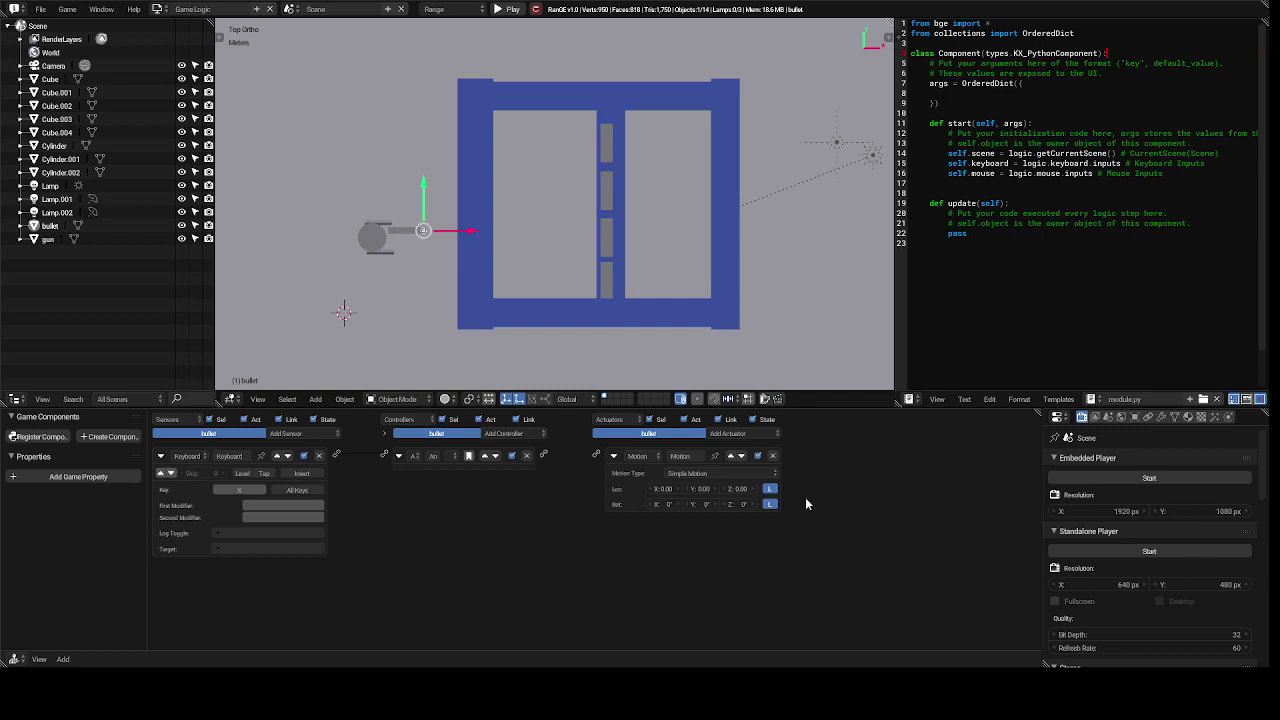
{"action": "double_click", "coordinate": [676, 489]}
{"action": "type", "text": "0.3"}
{"action": "key", "text": "Return"}
{"action": "left_click_drag", "start_coordinate": [544, 456], "coordinate": [597, 460]}
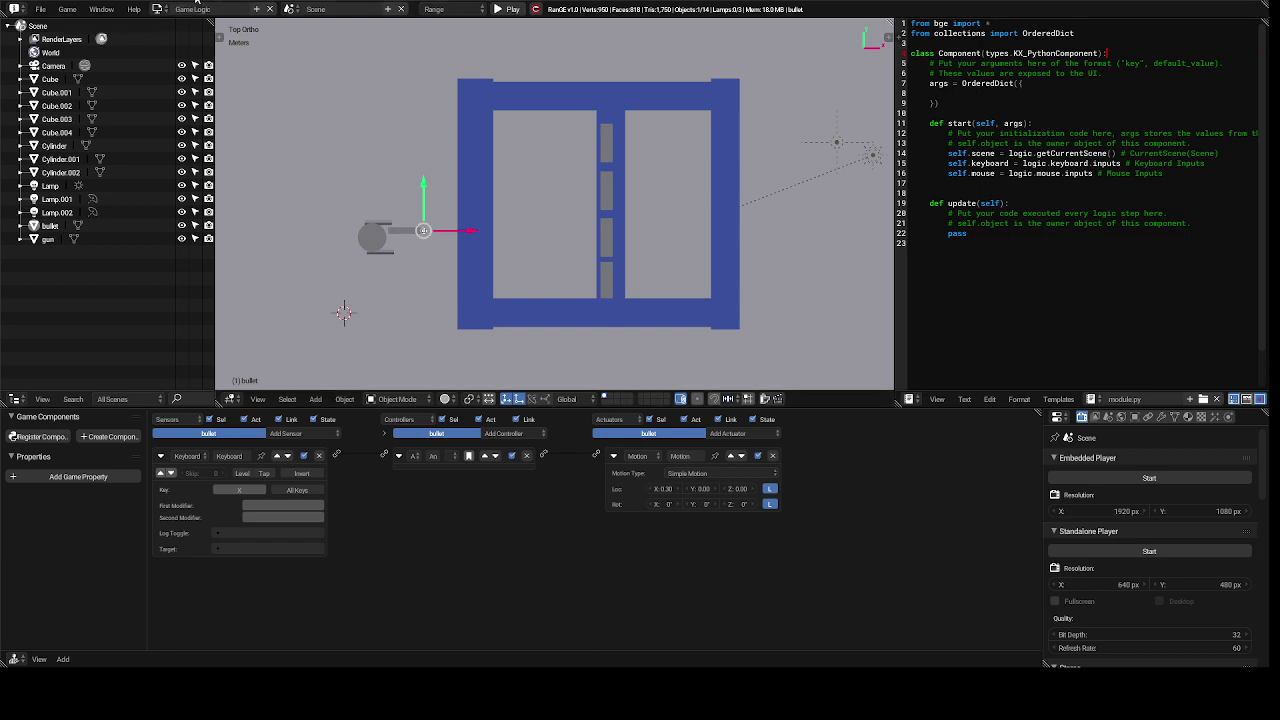
- Clear the object from the gun's Add Object actuator and change the actuator's edit type to End Object
{"action": "left_click", "coordinate": [159, 9]}
{"action": "left_click", "coordinate": [160, 10]}
{"action": "left_click", "coordinate": [56, 241]}
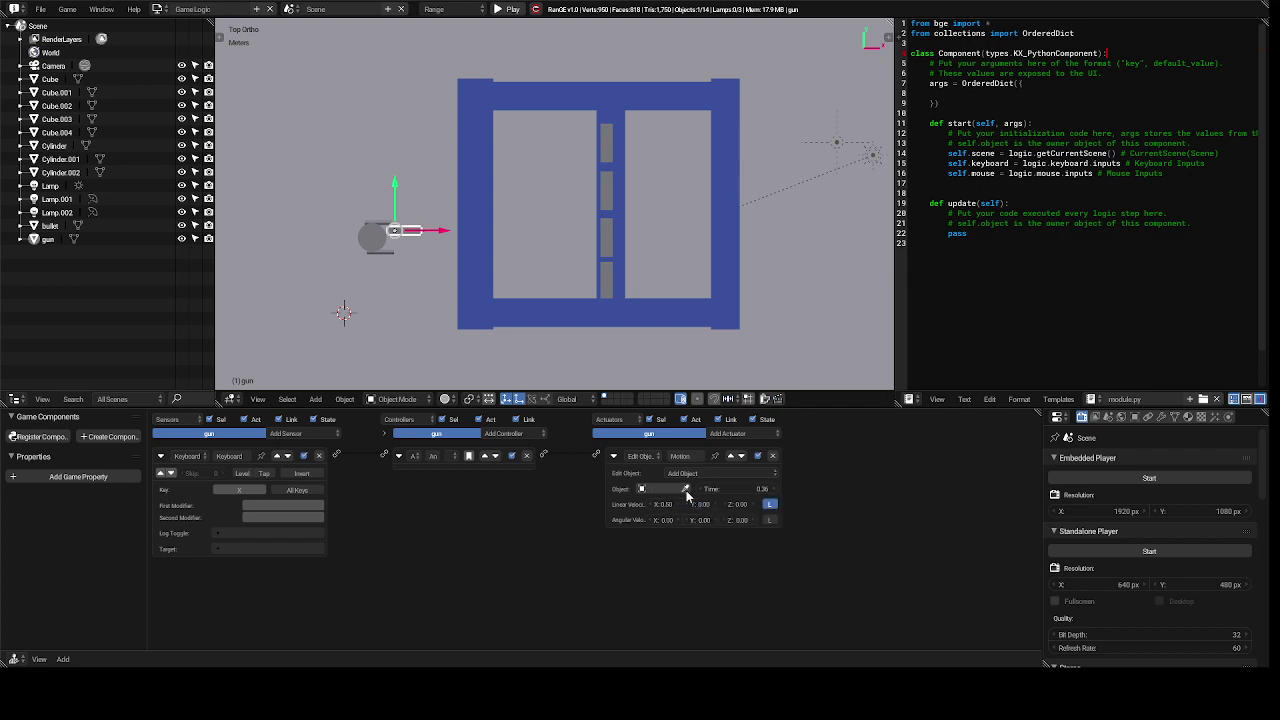
{"action": "left_click", "coordinate": [686, 490]}
{"action": "left_click", "coordinate": [704, 473]}
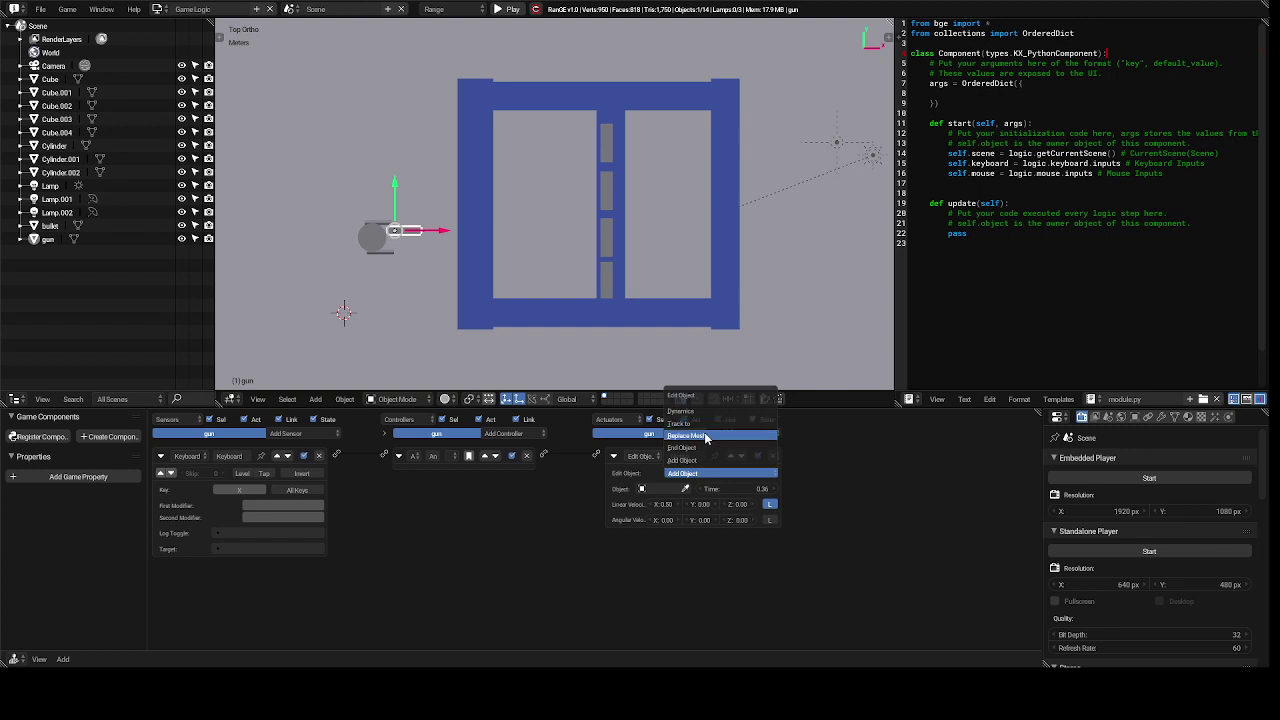
{"action": "left_click", "coordinate": [697, 448]}
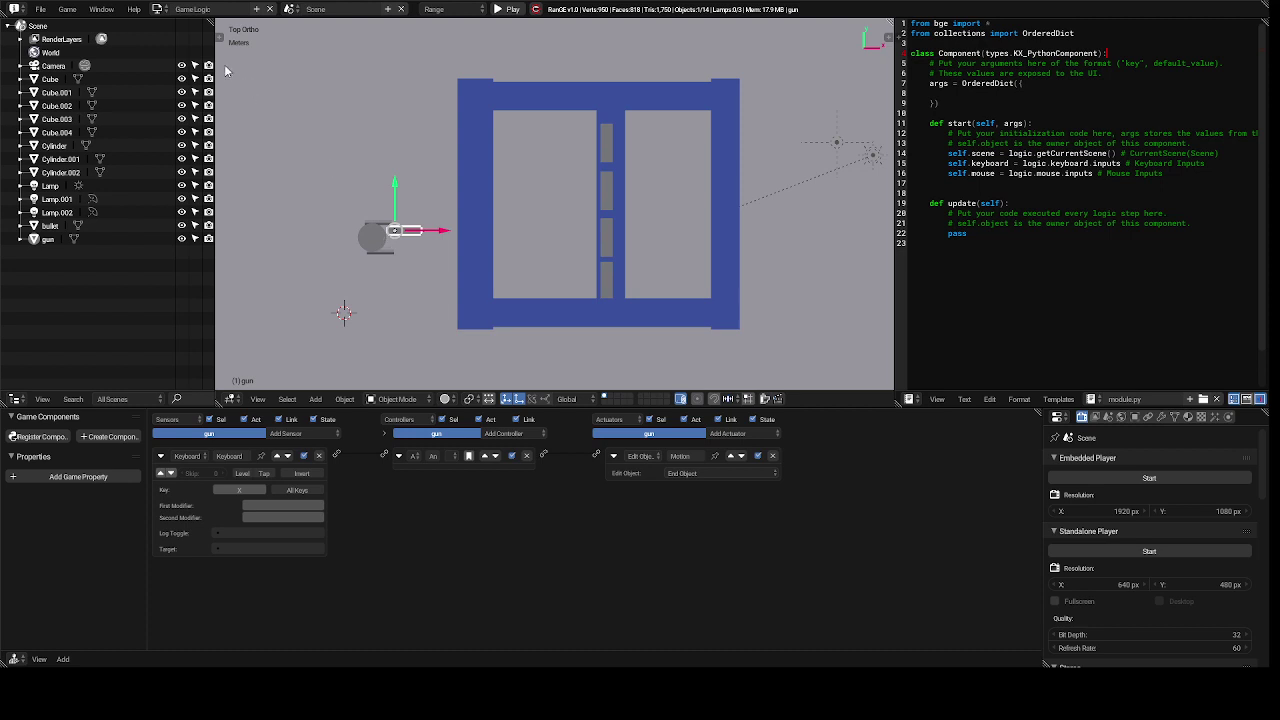
- Test-run the game three times in the Default layout to check the bullet's motion on firing, stopping each run
{"action": "left_click", "coordinate": [157, 9]}
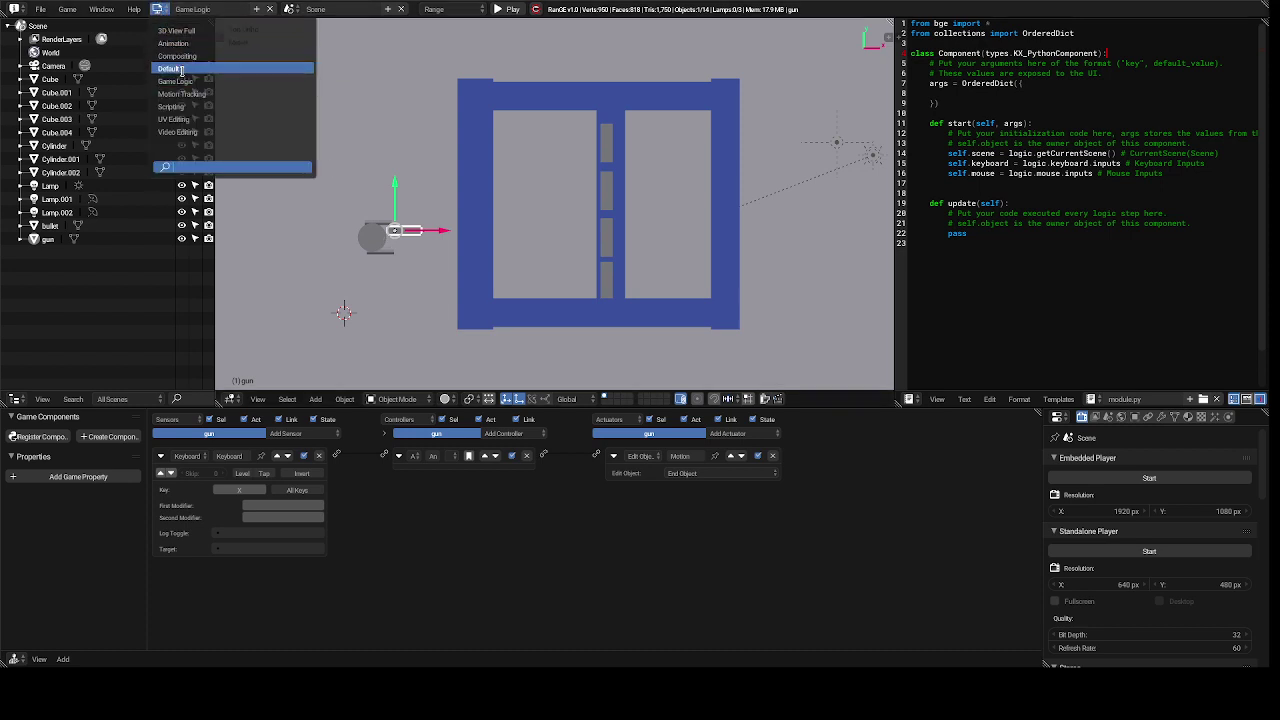
{"action": "left_click", "coordinate": [184, 68]}
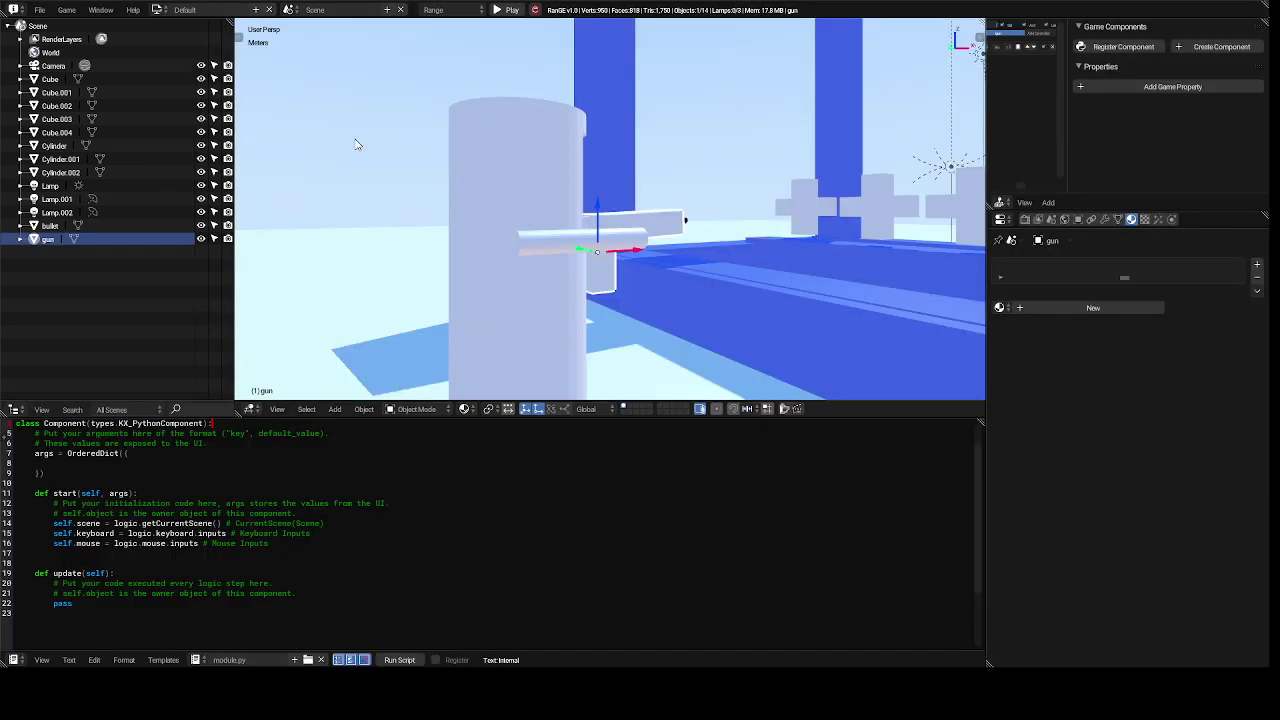
{"action": "key", "text": "p"}
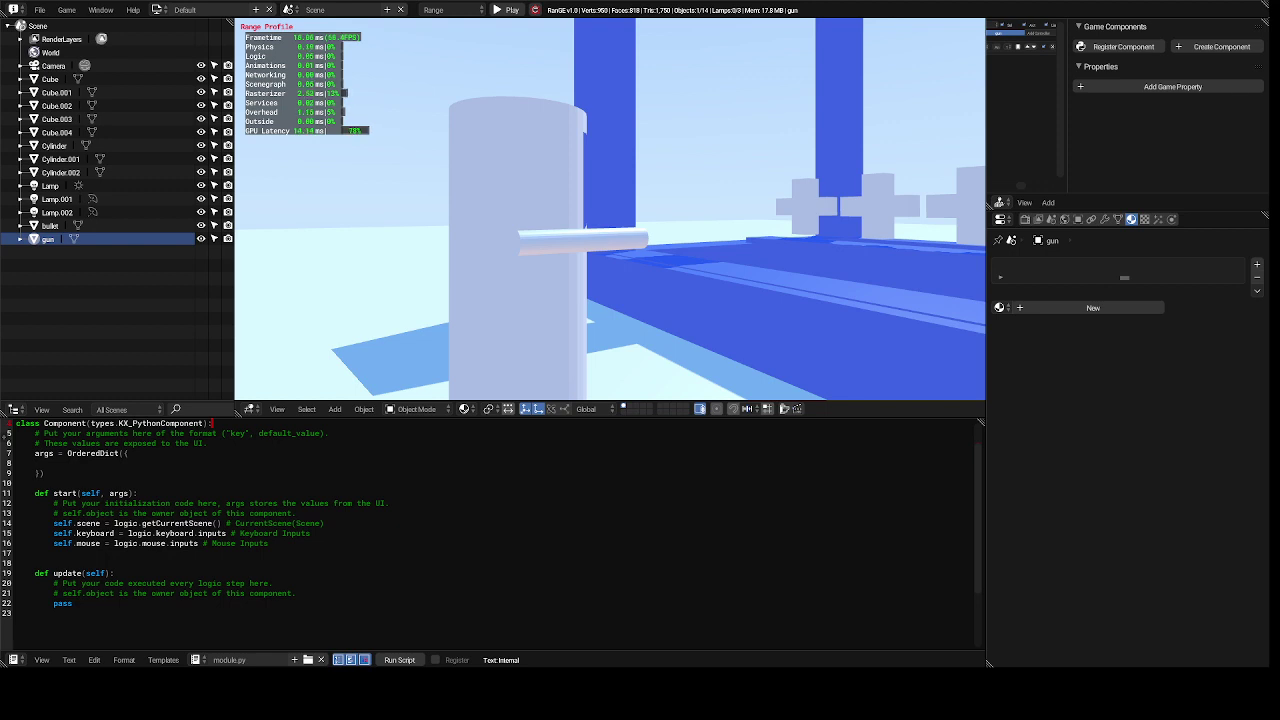
{"action": "key", "text": "Escape"}
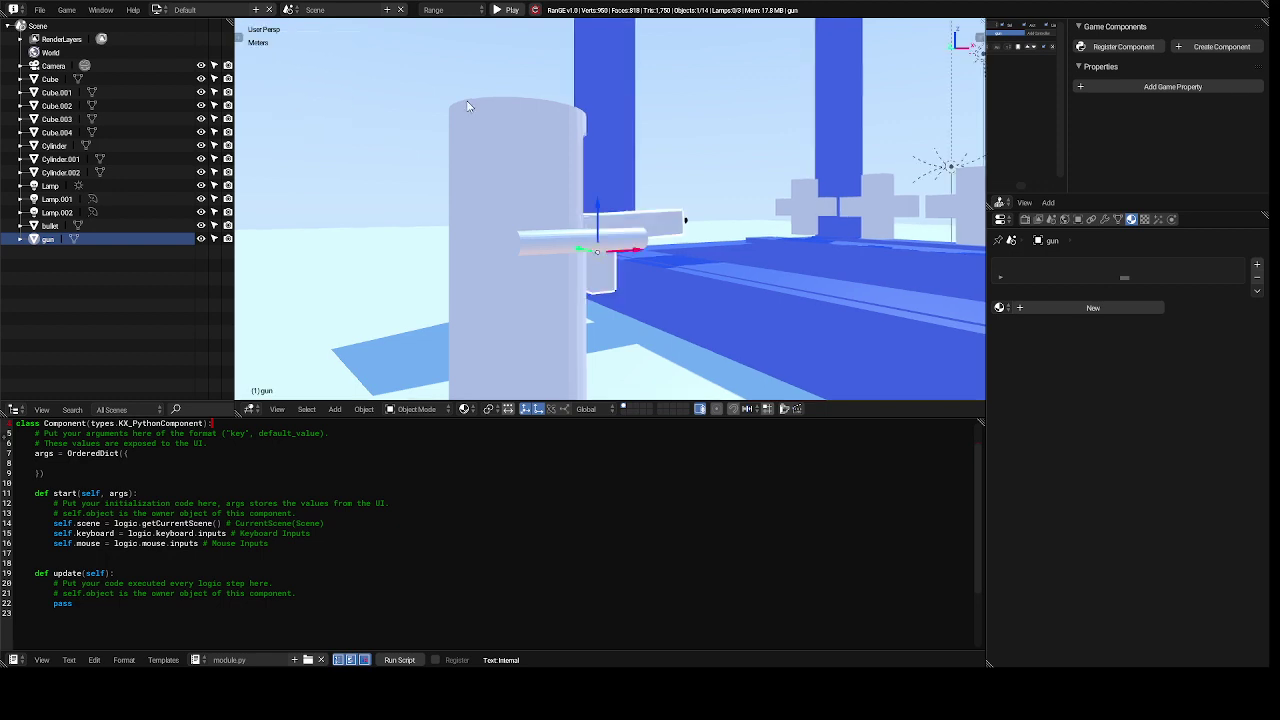
{"action": "key", "text": "x"}
{"action": "key", "text": "p"}
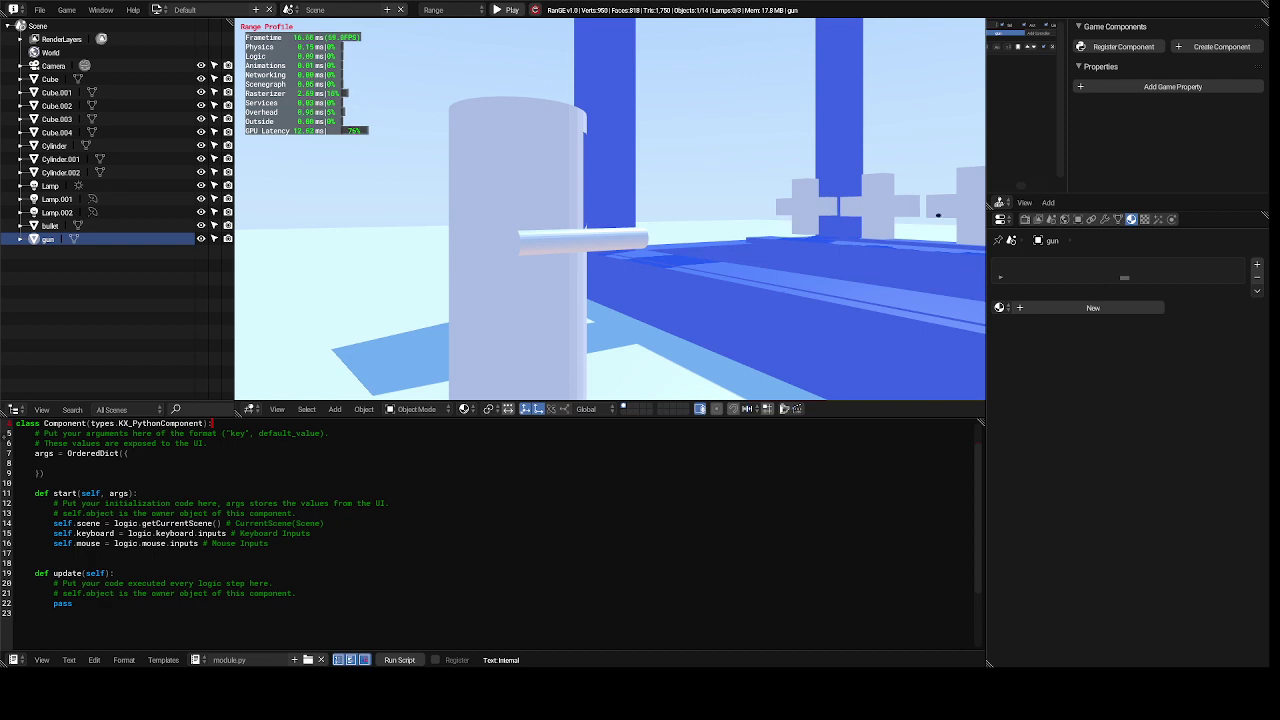
{"action": "key", "text": "Escape"}
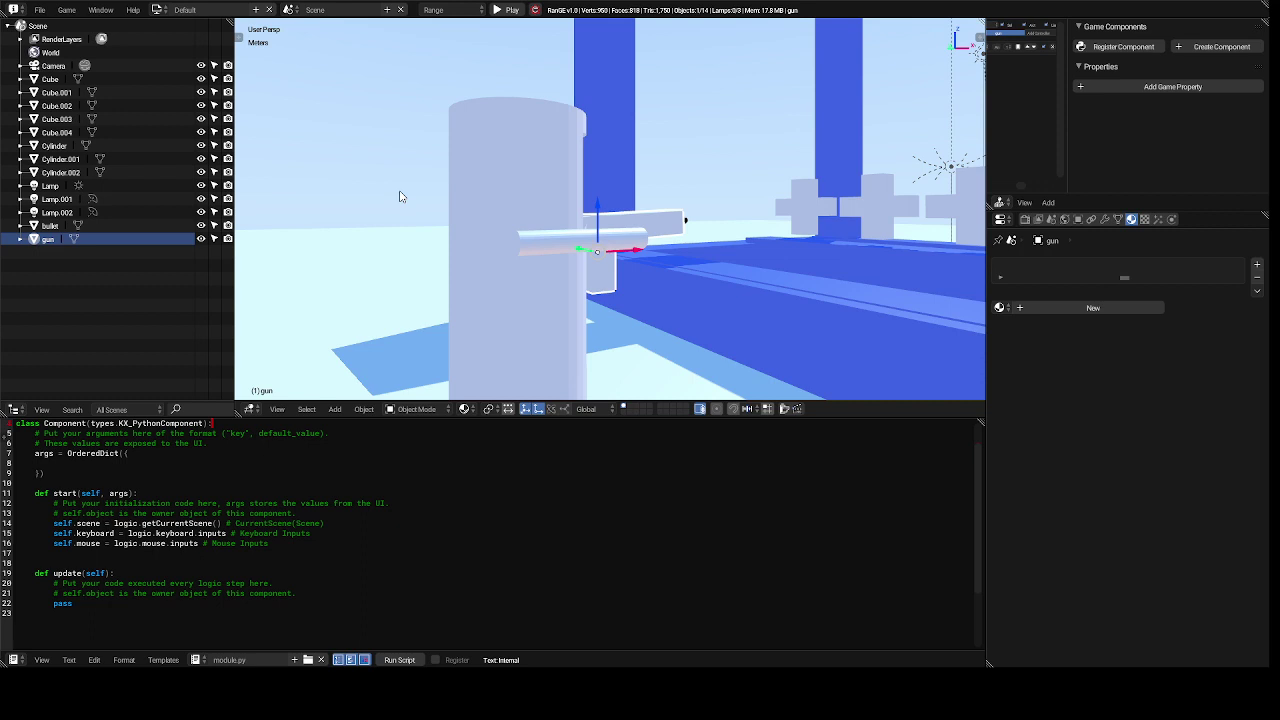
{"action": "key", "text": "p"}
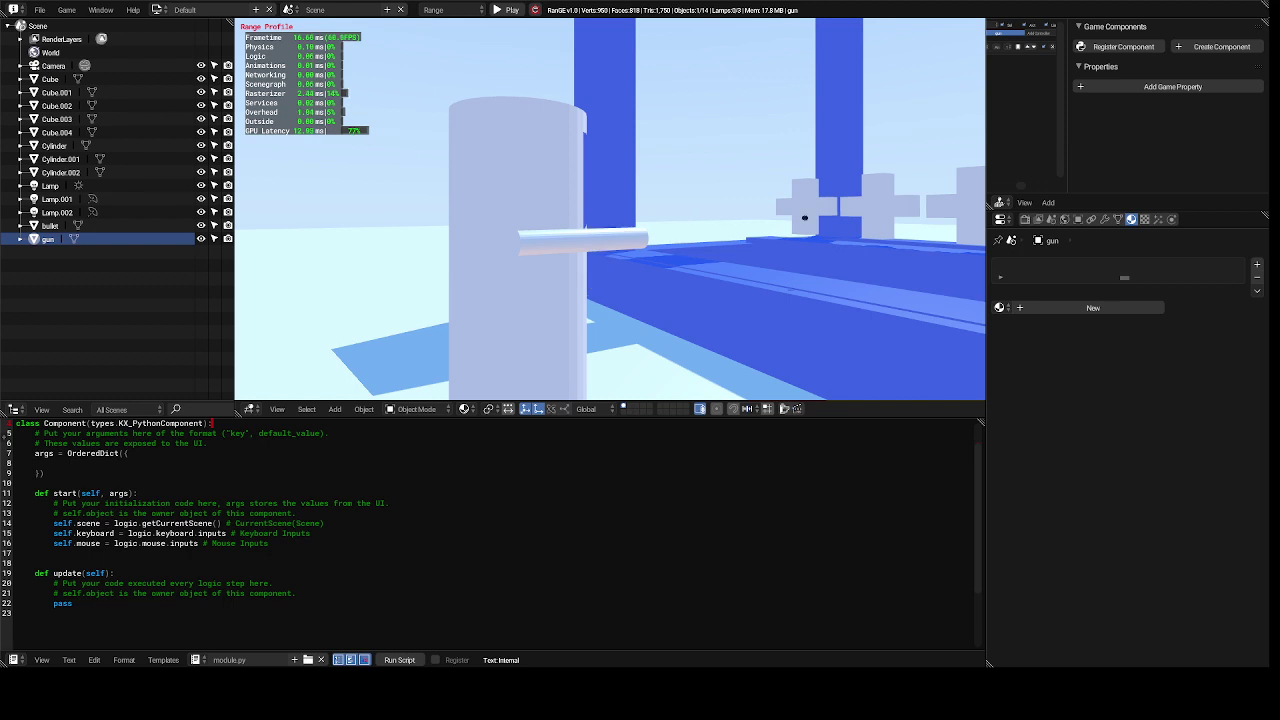
{"action": "key", "text": "Escape"}
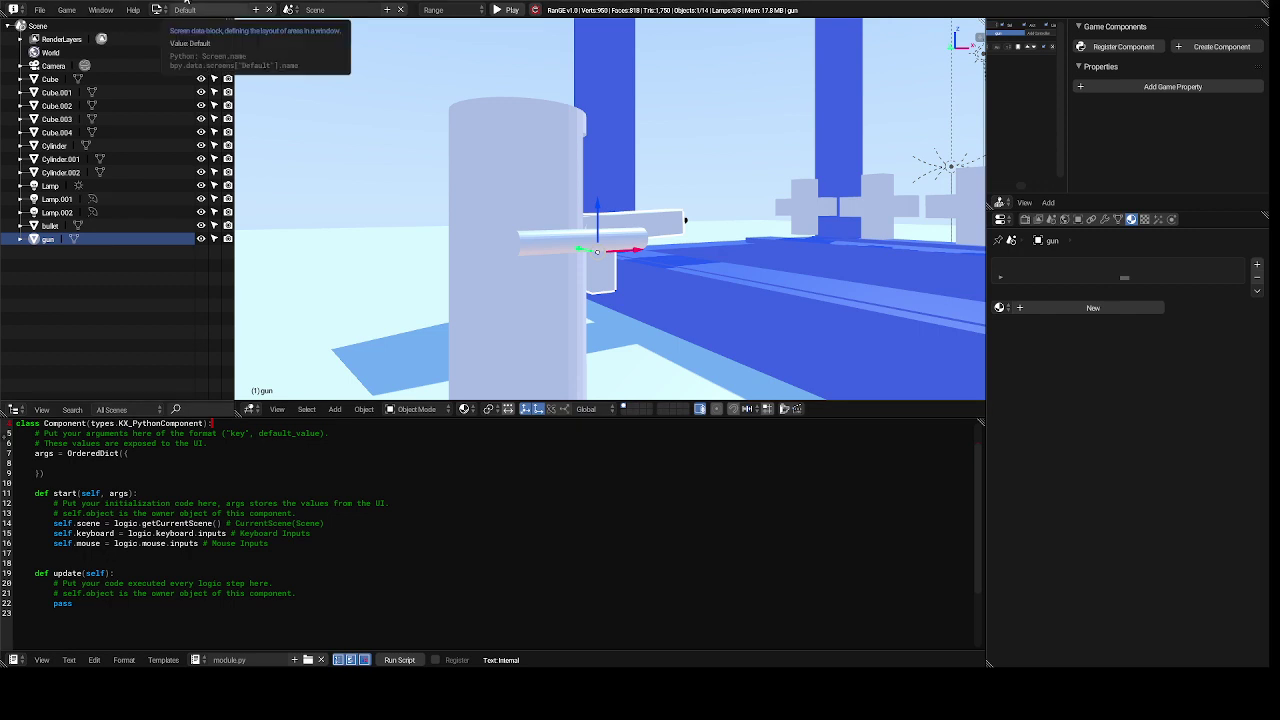
- In the Game Logic layout, set the gun's Edit Object actuator to Add Object with bullet as the object
{"action": "left_click", "coordinate": [158, 10]}
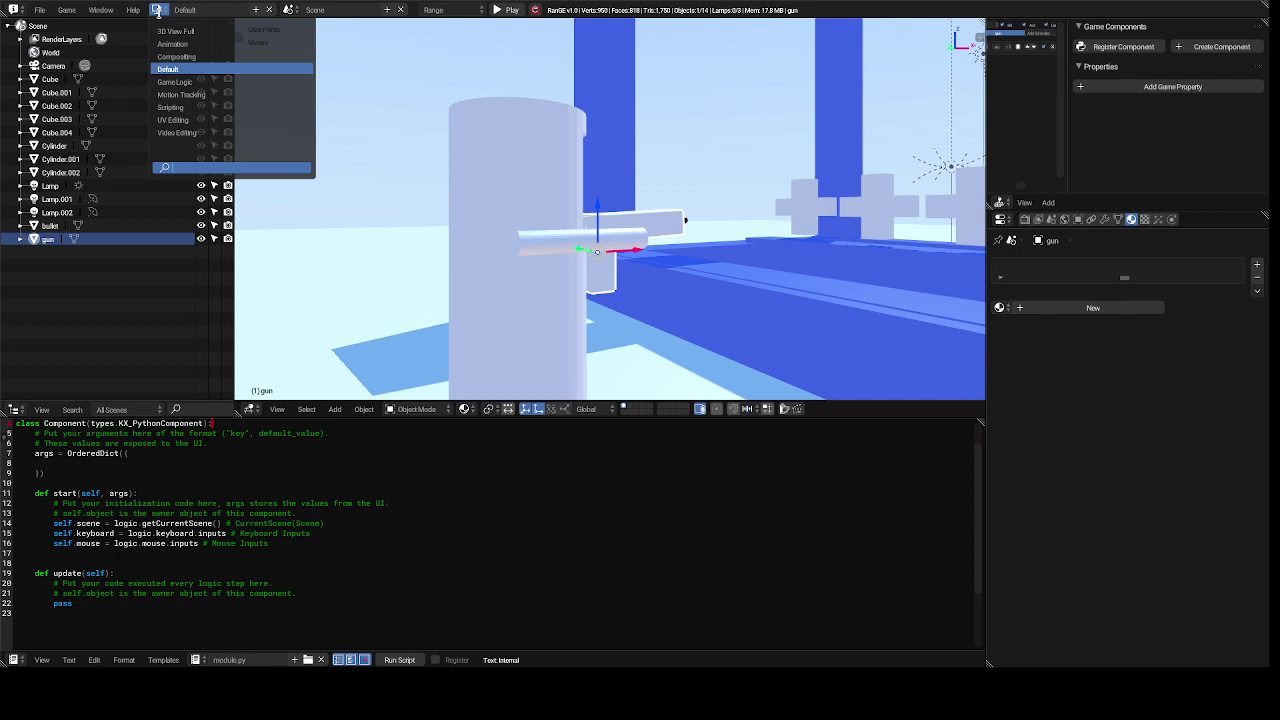
{"action": "left_click", "coordinate": [209, 82]}
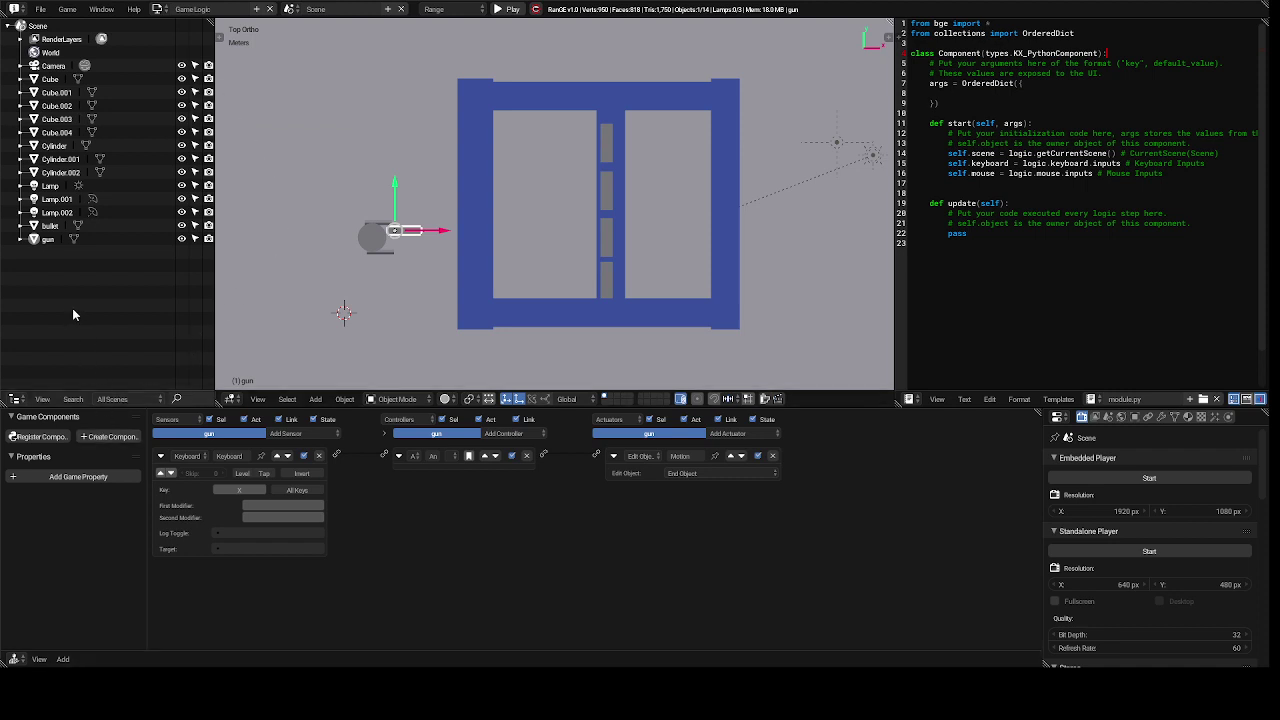
{"action": "left_click", "coordinate": [49, 226]}
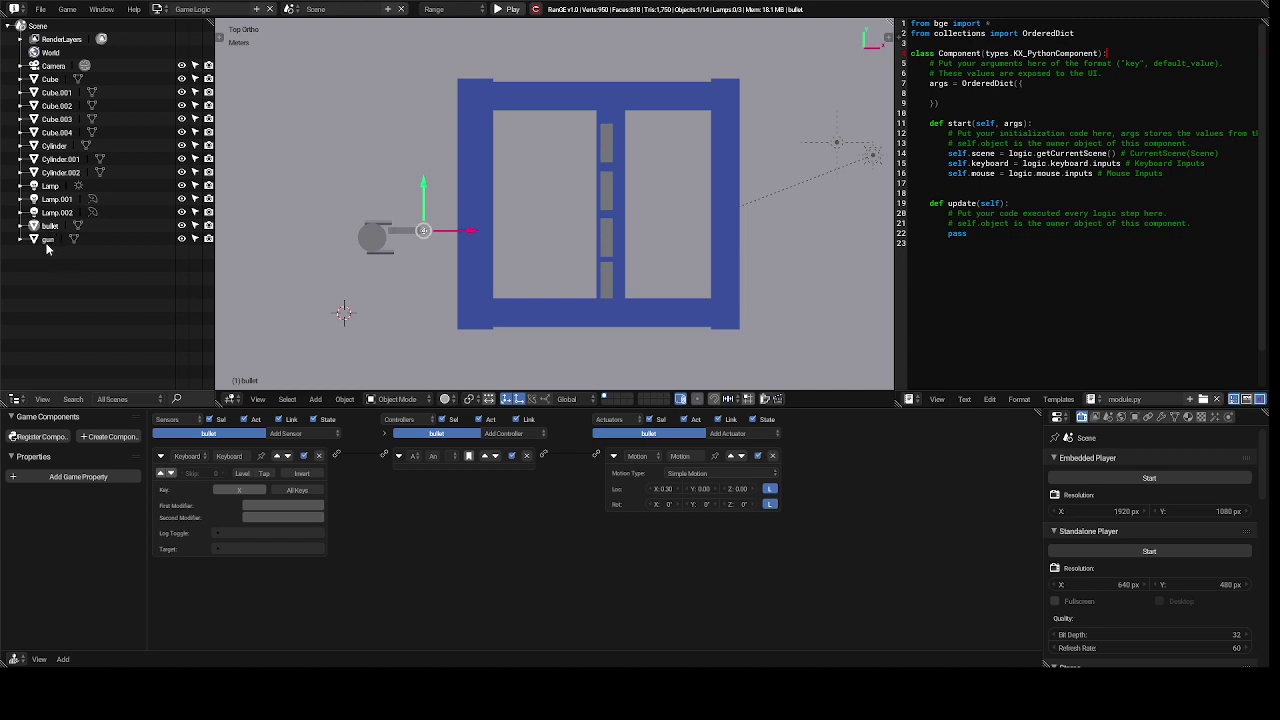
{"action": "left_click", "coordinate": [47, 243]}
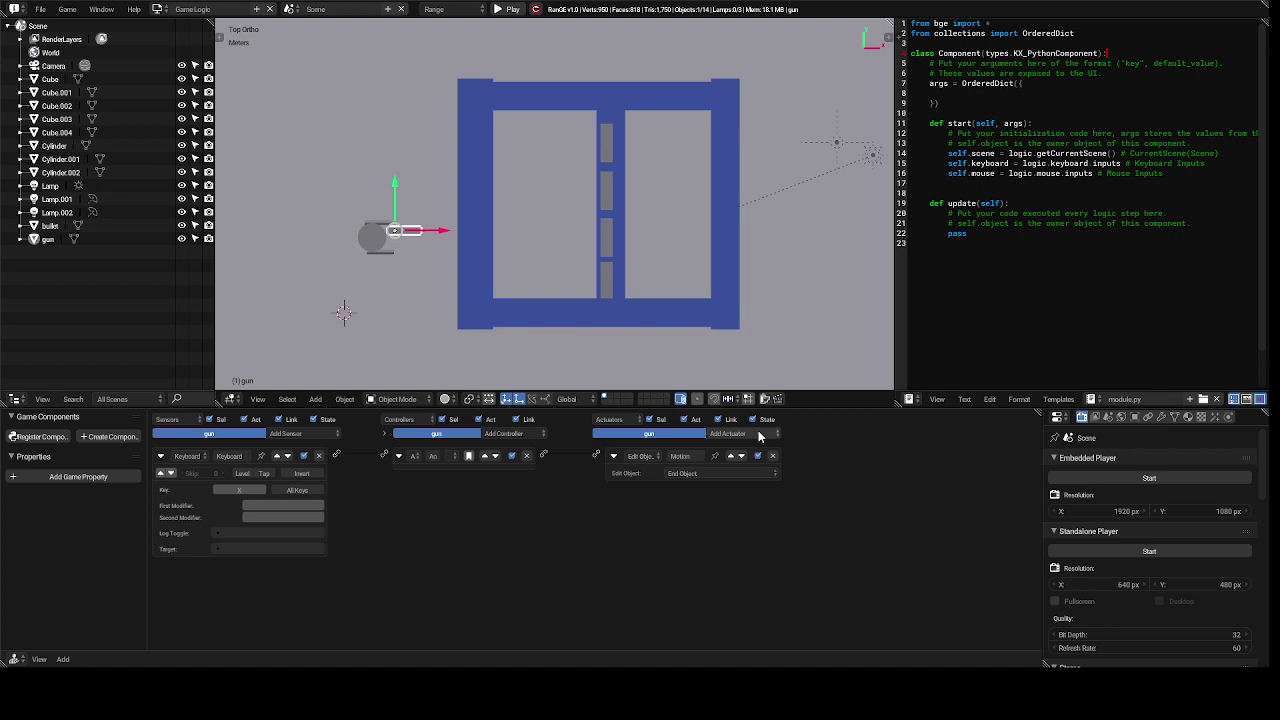
{"action": "left_click", "coordinate": [714, 474]}
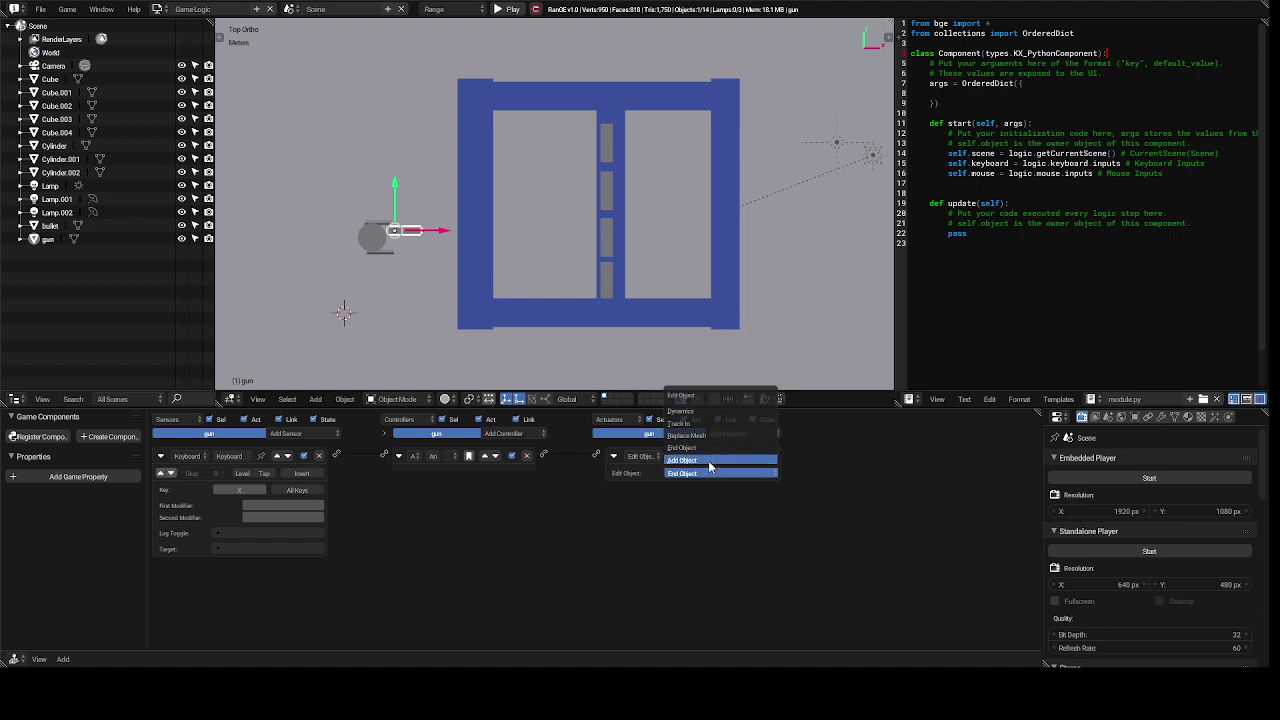
{"action": "left_click", "coordinate": [710, 461]}
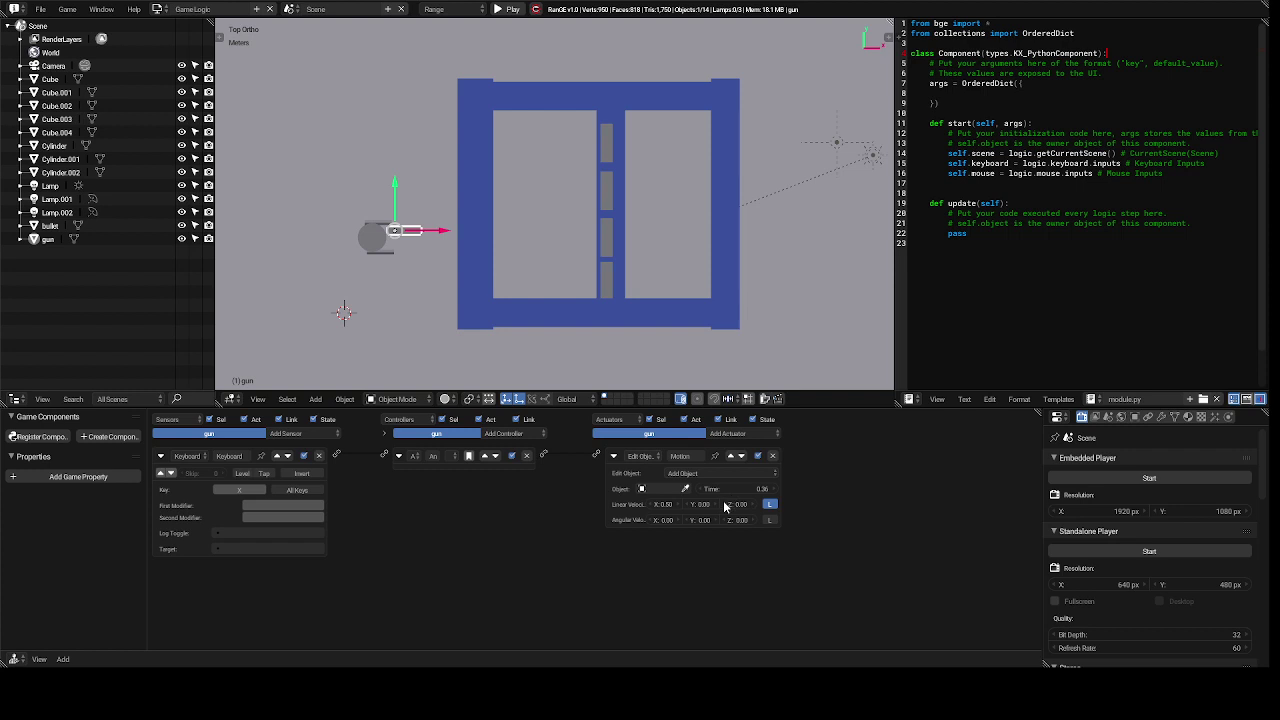
{"action": "left_click", "coordinate": [642, 489]}
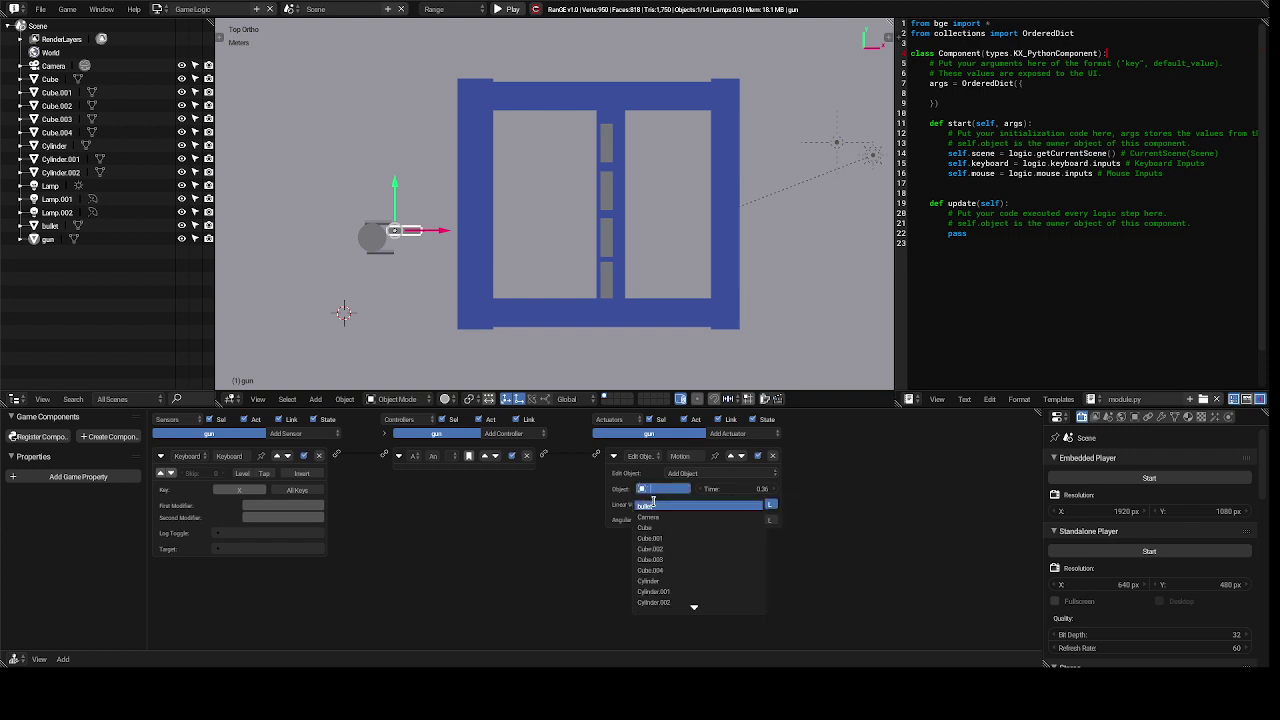
{"action": "left_click", "coordinate": [653, 506]}
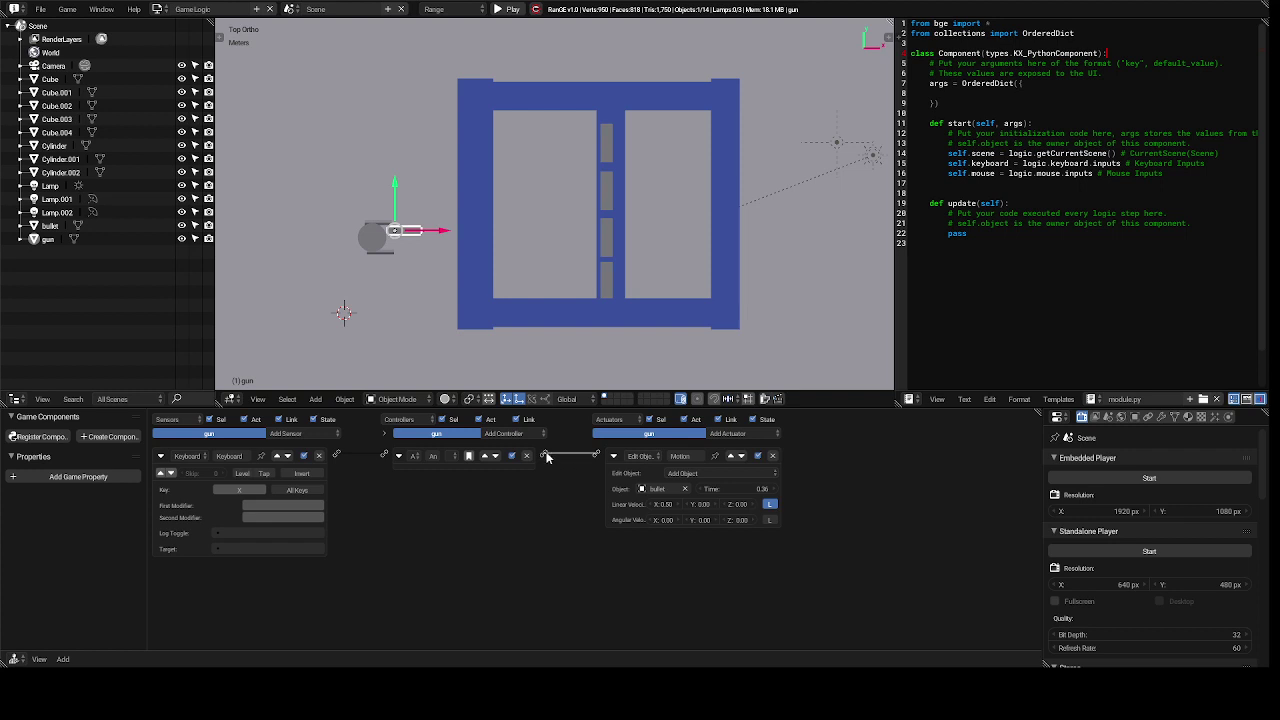
{"action": "left_click_drag", "start_coordinate": [547, 457], "coordinate": [532, 488]}
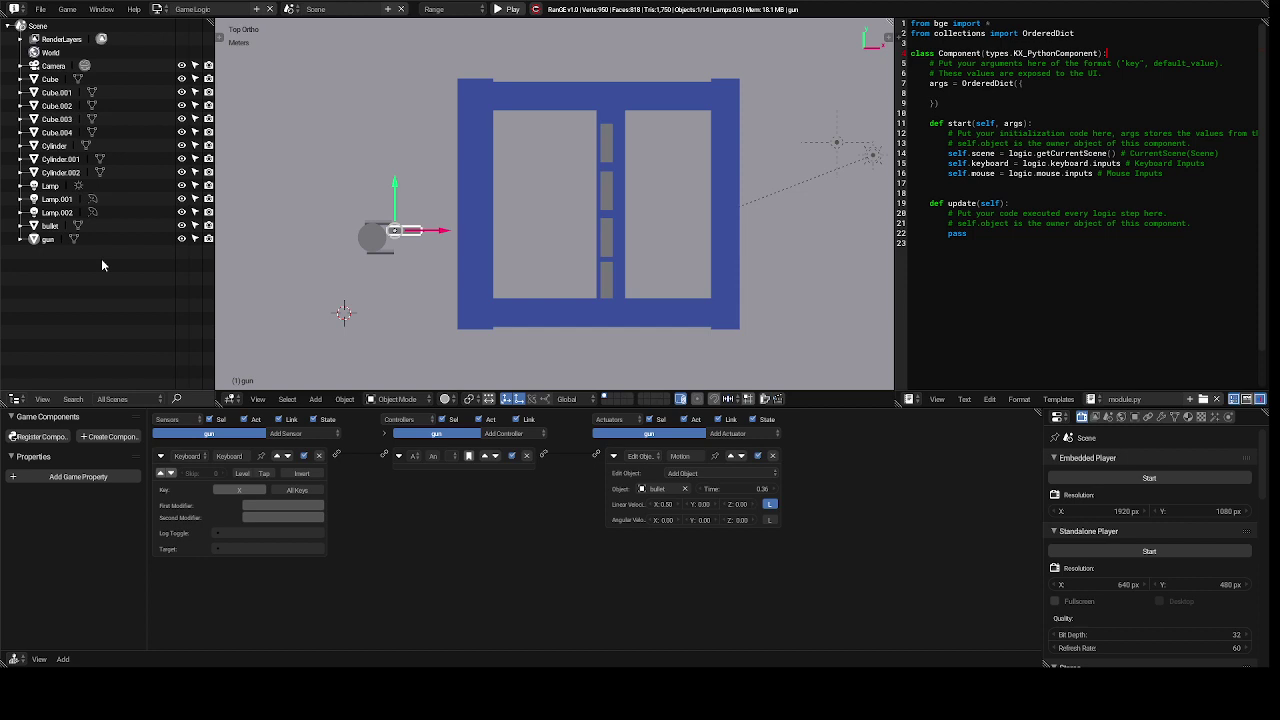
- Change the bullet's Motion actuator to an Edit Object actuator and set its edit type to End Object
{"action": "left_click", "coordinate": [53, 227]}
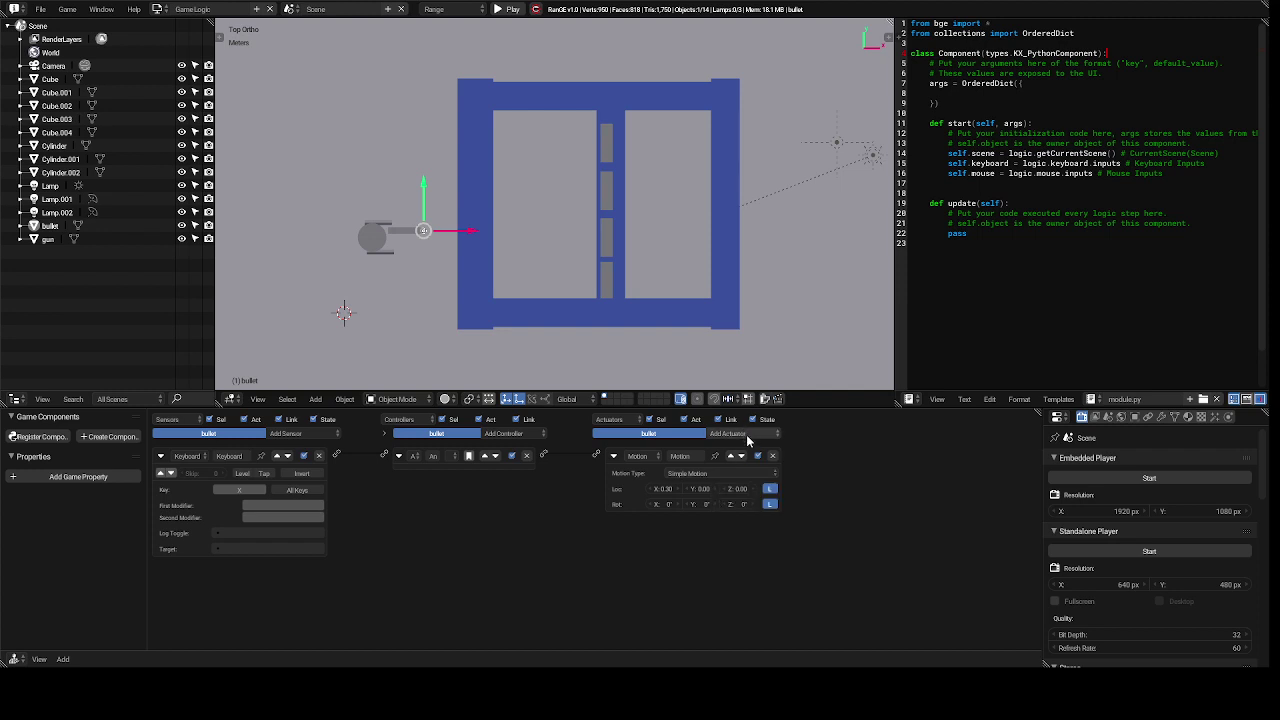
{"action": "left_click", "coordinate": [643, 457]}
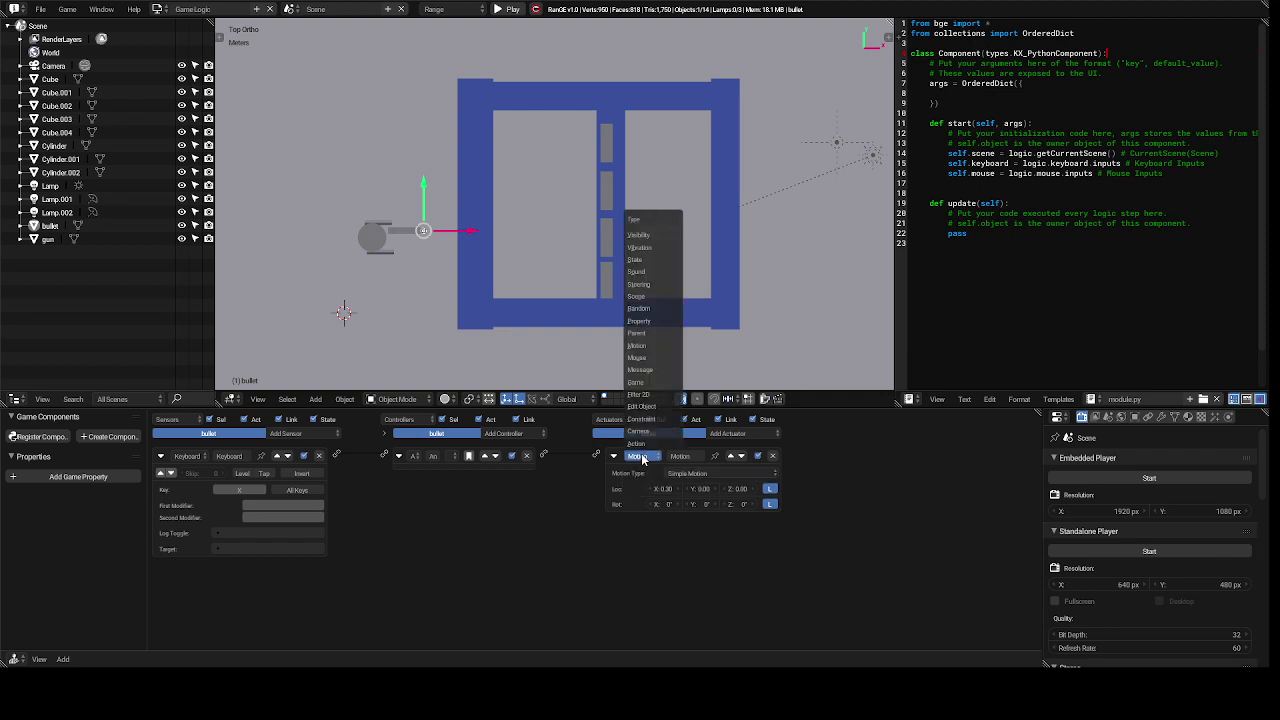
{"action": "left_click", "coordinate": [659, 409]}
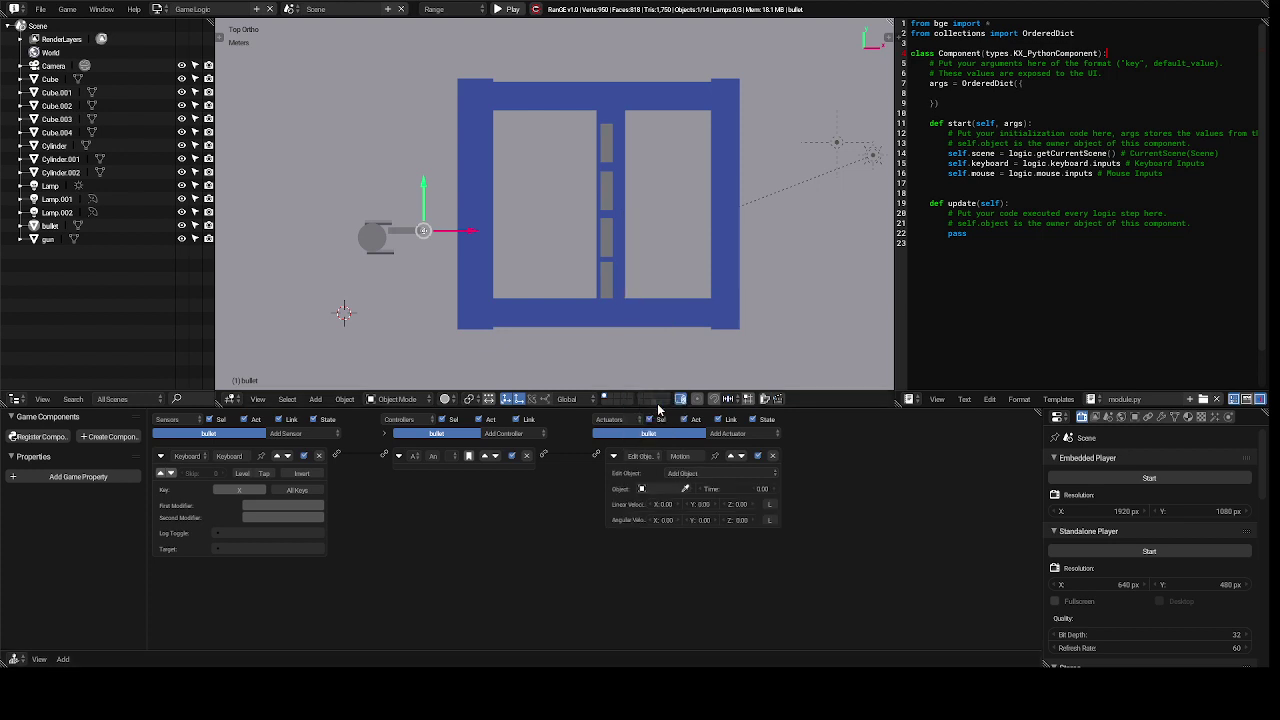
{"action": "left_click", "coordinate": [716, 472]}
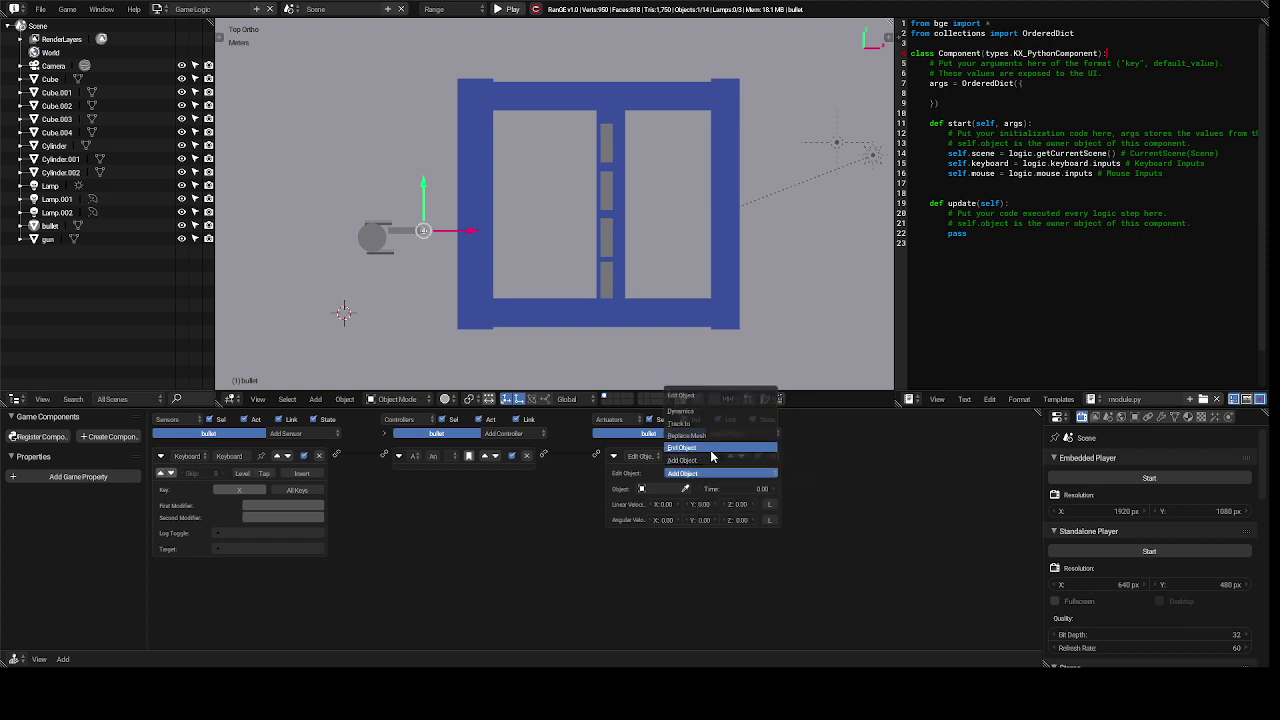
{"action": "left_click", "coordinate": [713, 448]}
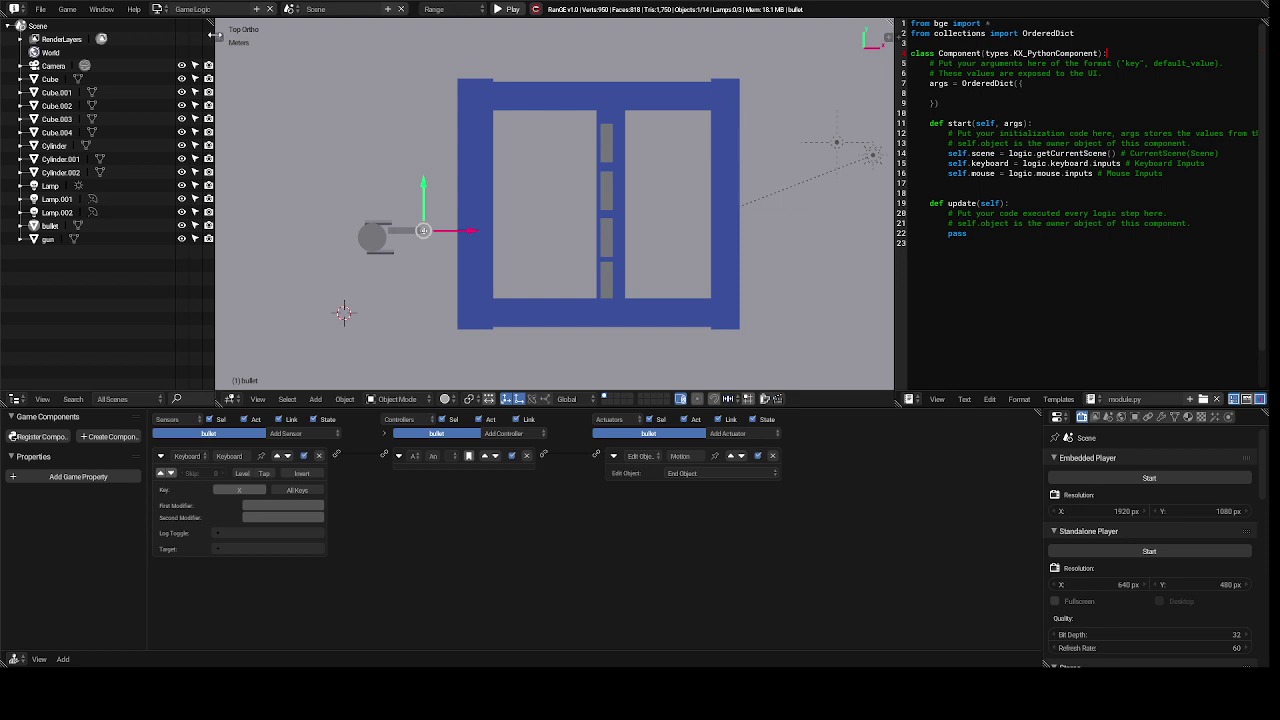
- Test-run the game in the Default layout to check the gun and bullet logic, and stop the run
{"action": "left_click", "coordinate": [160, 9]}
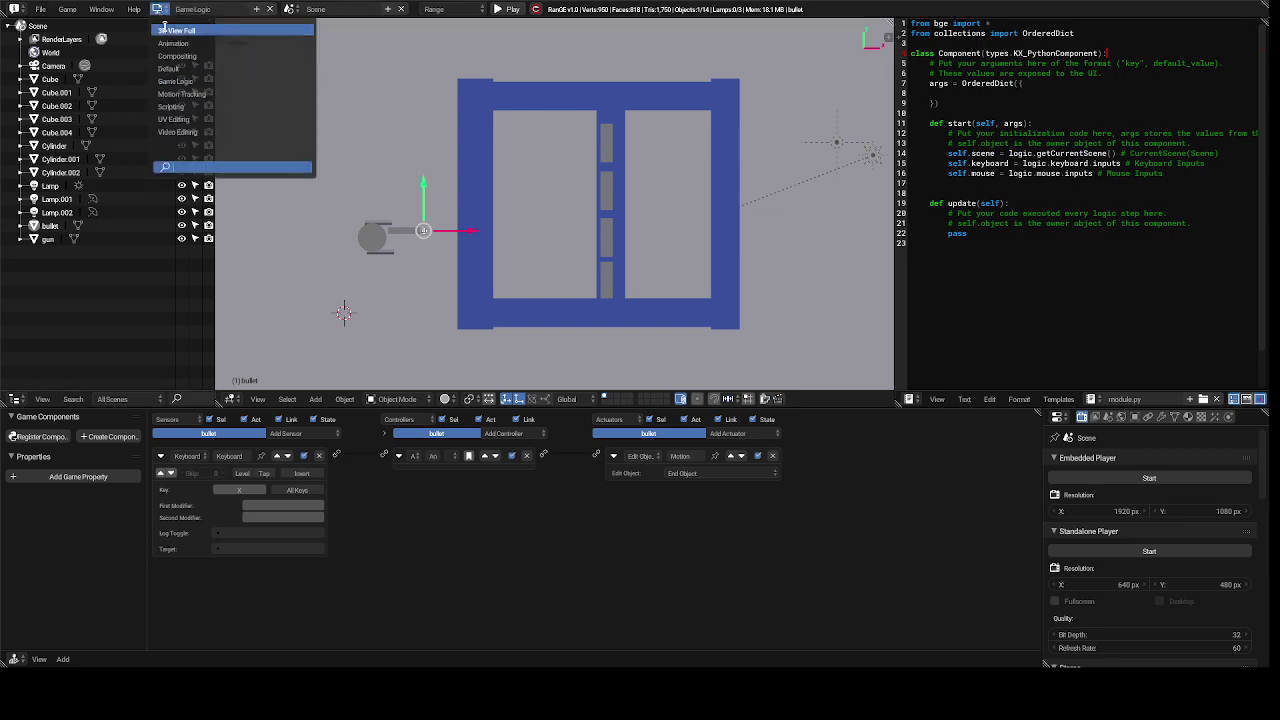
{"action": "left_click", "coordinate": [192, 69]}
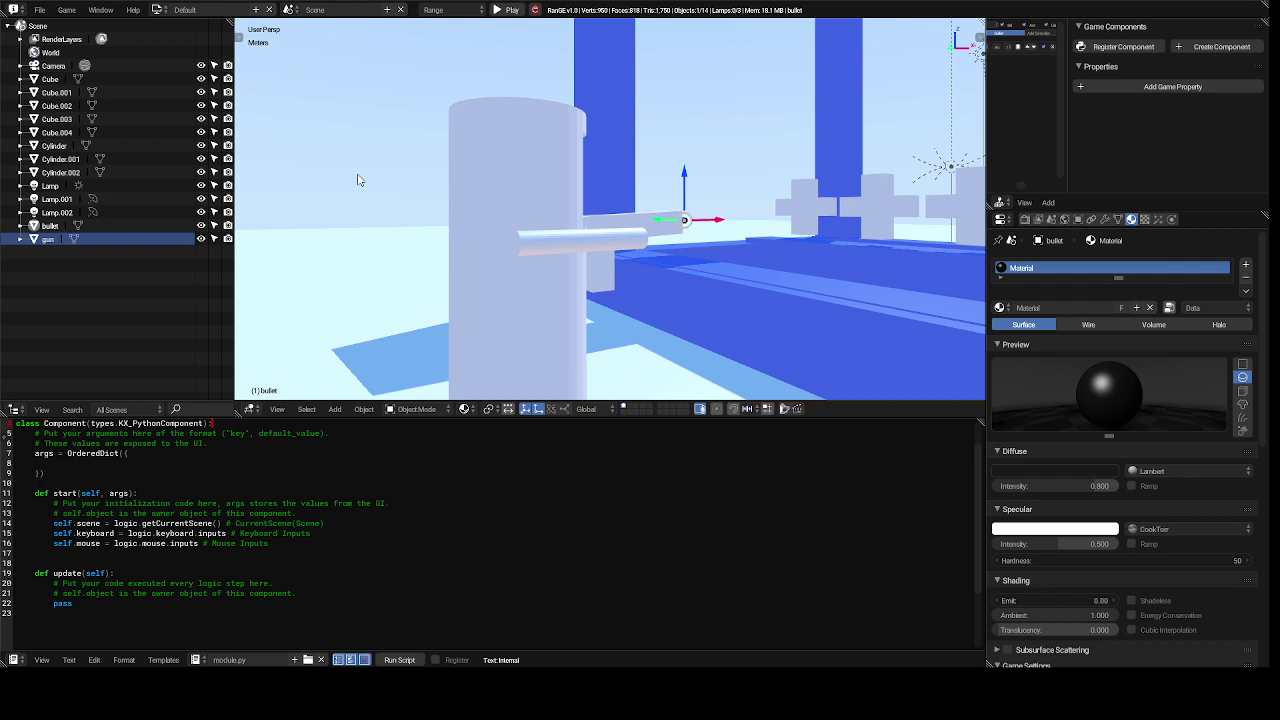
{"action": "key", "text": "p"}
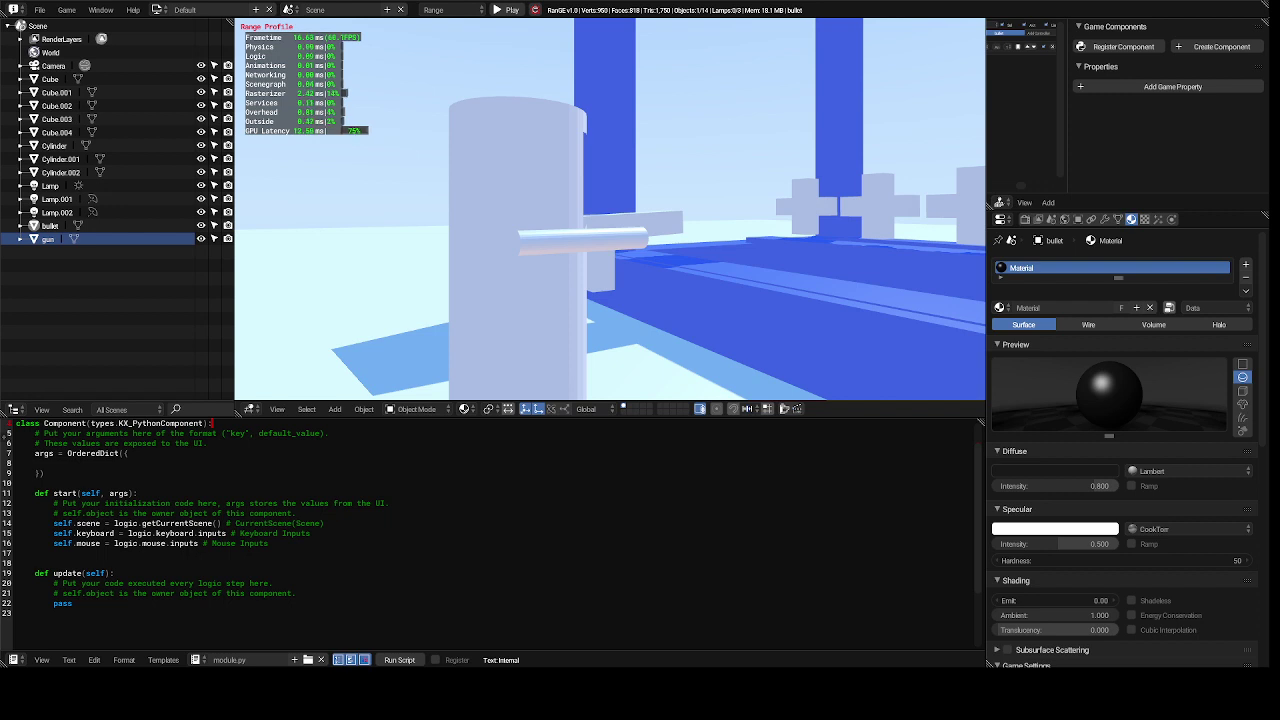
{"action": "key", "text": "Escape"}
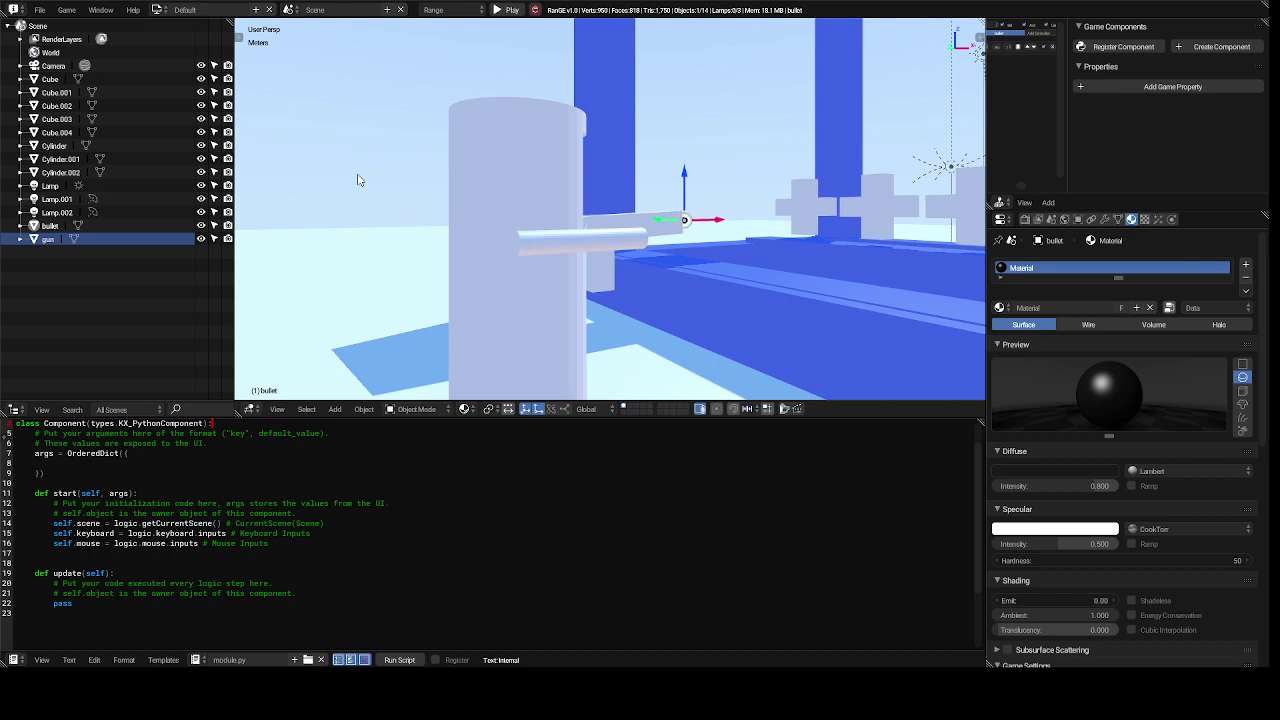
- Test-run the game three times while viewing the gun from its opposite side, stopping each run
{"action": "key", "text": "KP_4"}
{"action": "key", "text": "KP_4"}
{"action": "key", "text": "KP_4"}
{"action": "key", "text": "KP_4"}
{"action": "key", "text": "KP_4"}
{"action": "key", "text": "KP_4"}
{"action": "key", "text": "KP_4"}
{"action": "key", "text": "KP_4"}
{"action": "key", "text": "KP_4"}
{"action": "key", "text": "KP_4"}
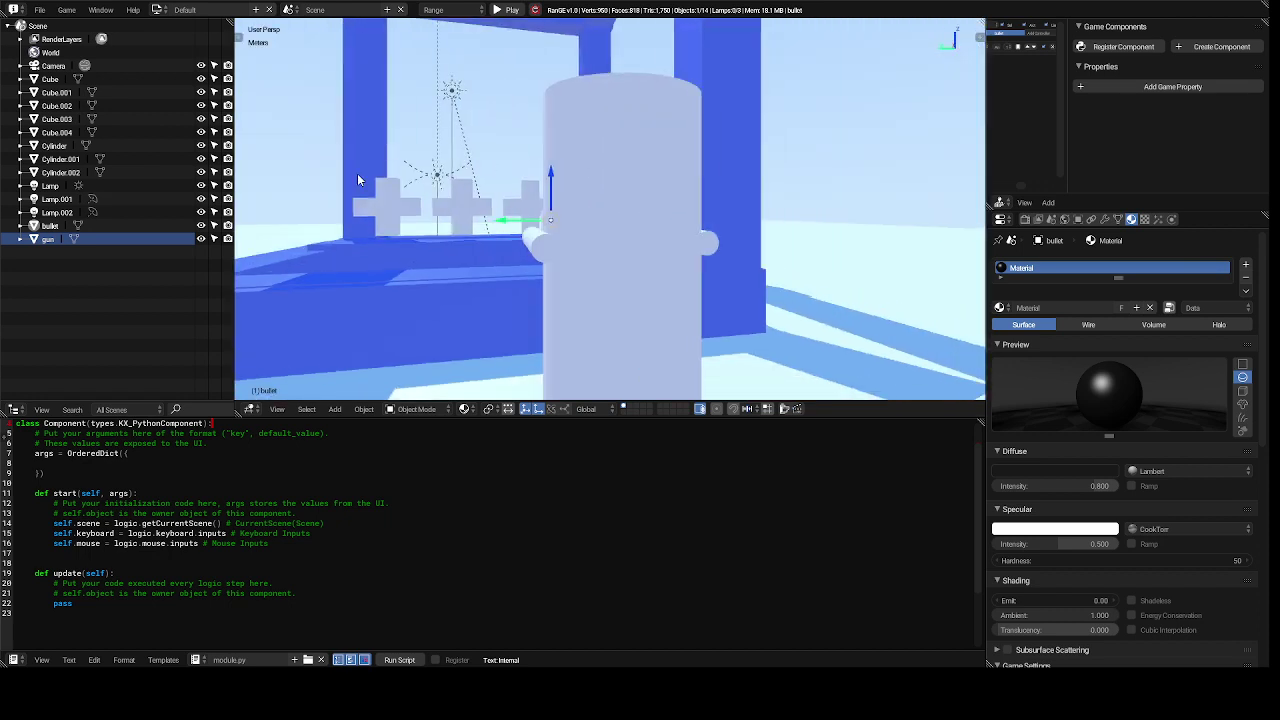
{"action": "key", "text": "KP_4"}
{"action": "key", "text": "KP_4"}
{"action": "key", "text": "KP_4"}
{"action": "key", "text": "KP_4"}
{"action": "key", "text": "KP_4"}
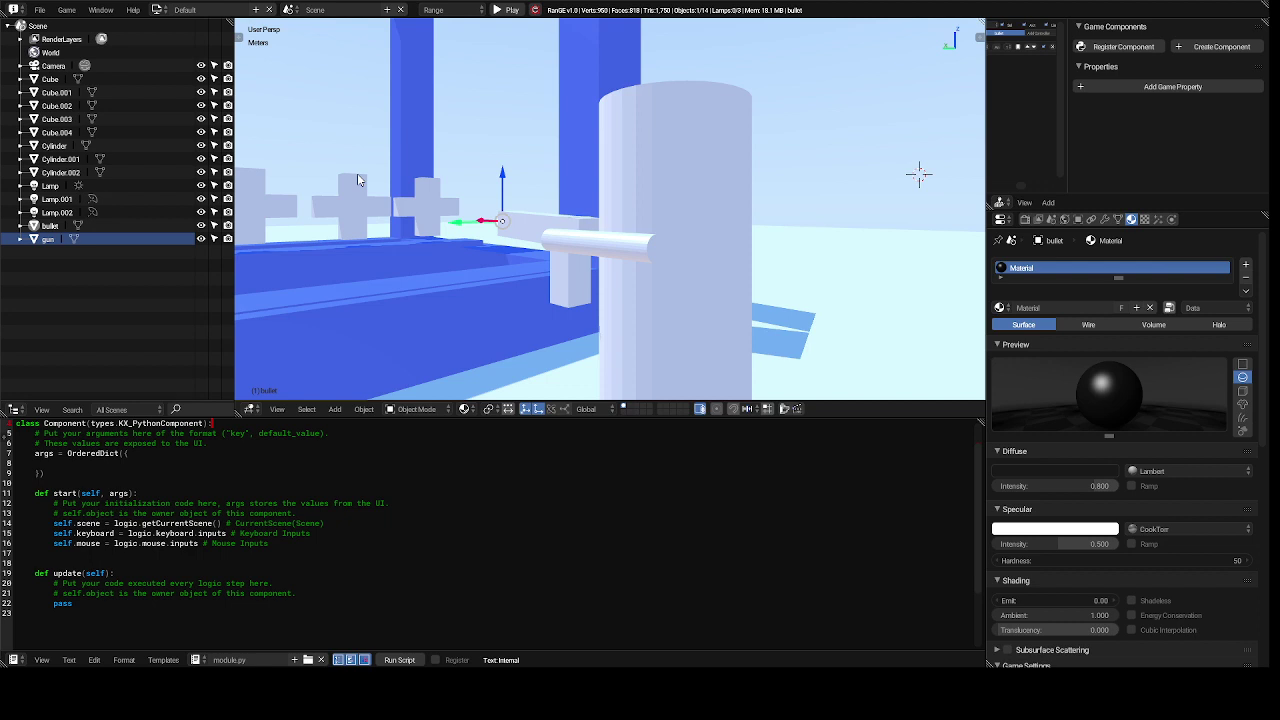
{"action": "key", "text": "p"}
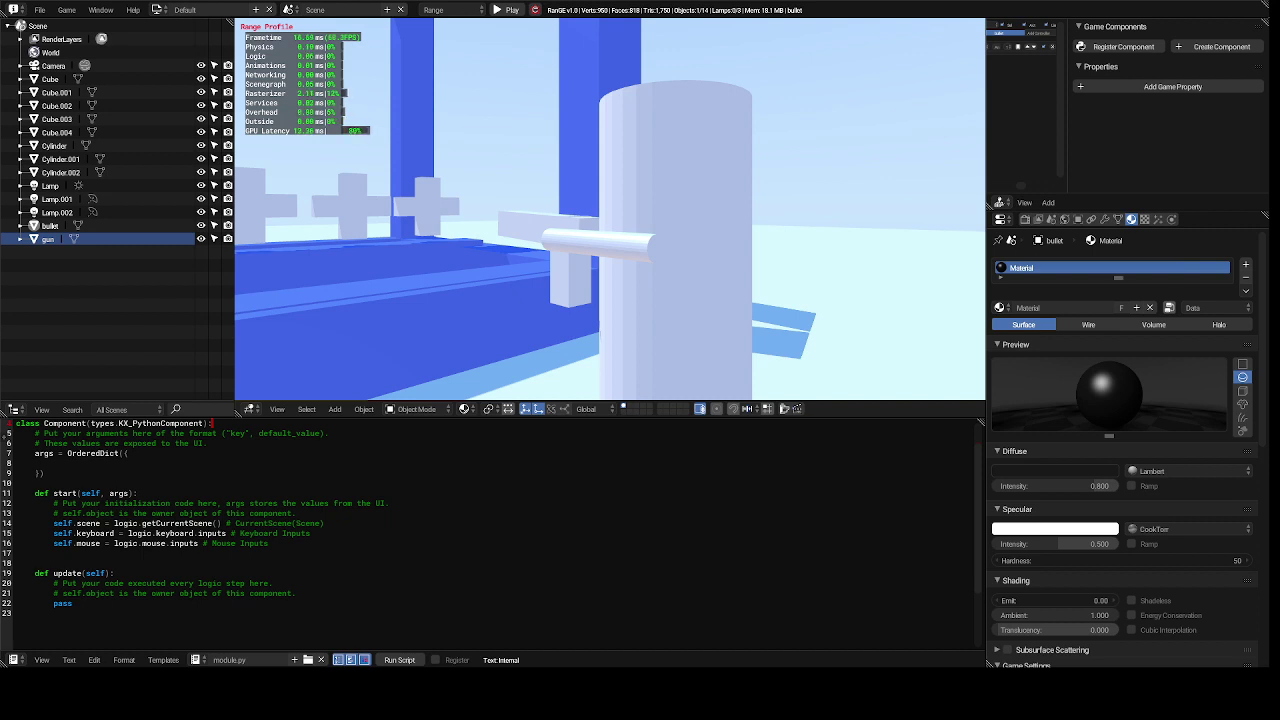
{"action": "key", "text": "Escape"}
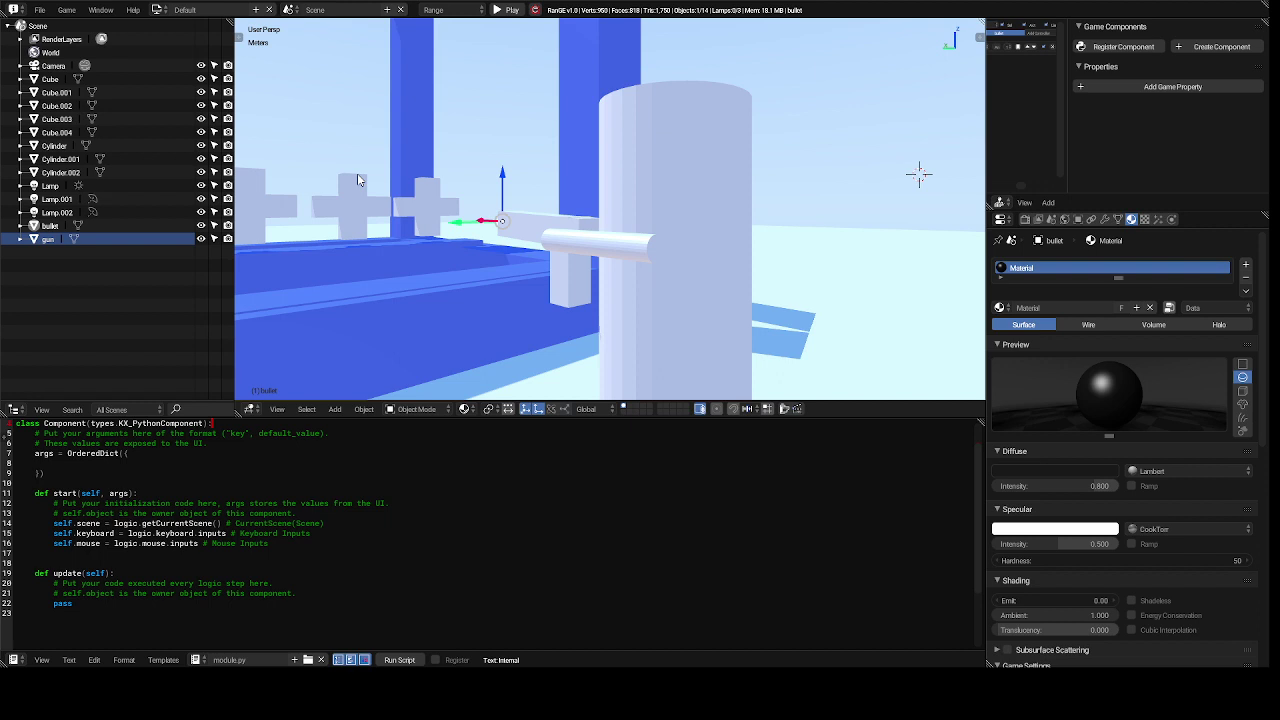
{"action": "key", "text": "p"}
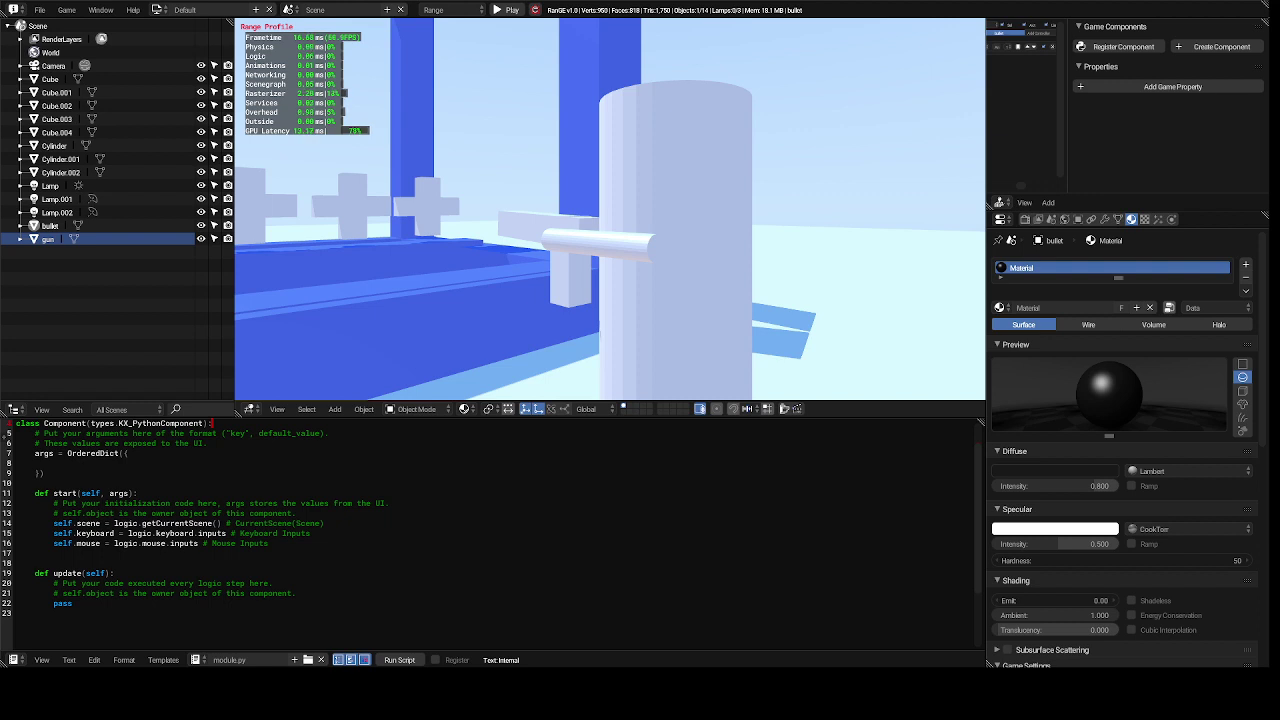
{"action": "key", "text": "Escape"}
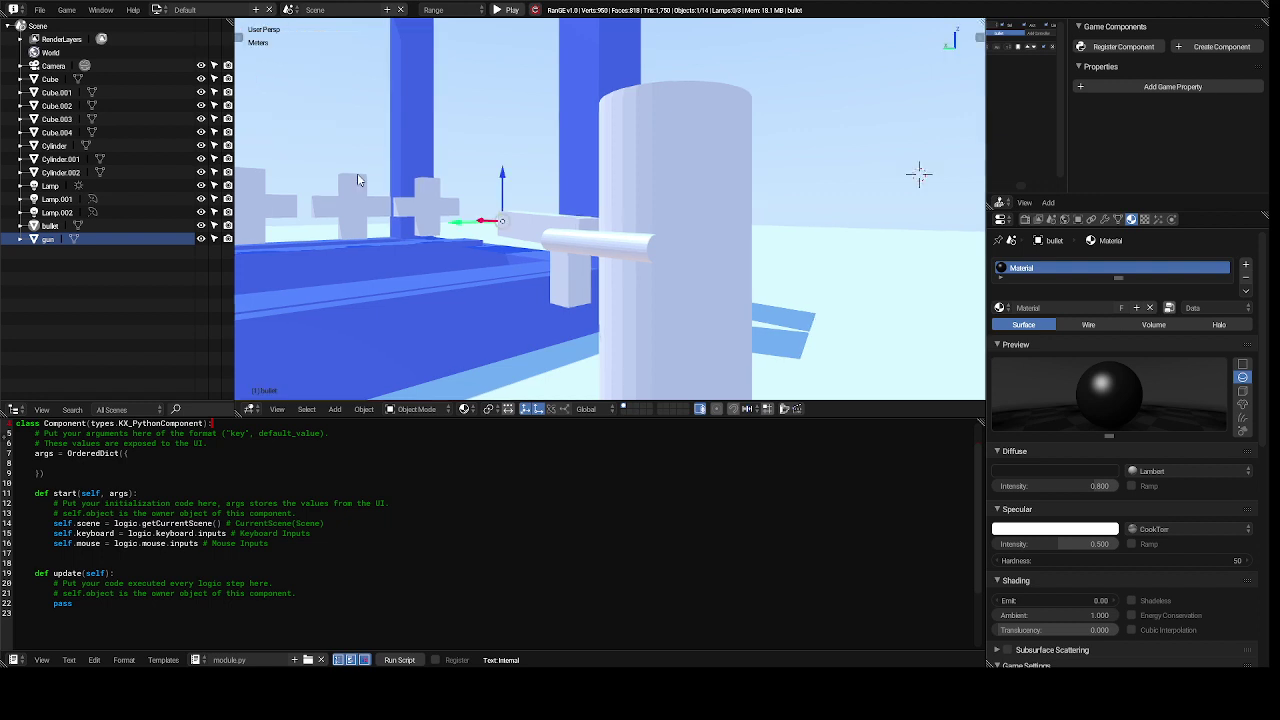
{"action": "key", "text": "p"}
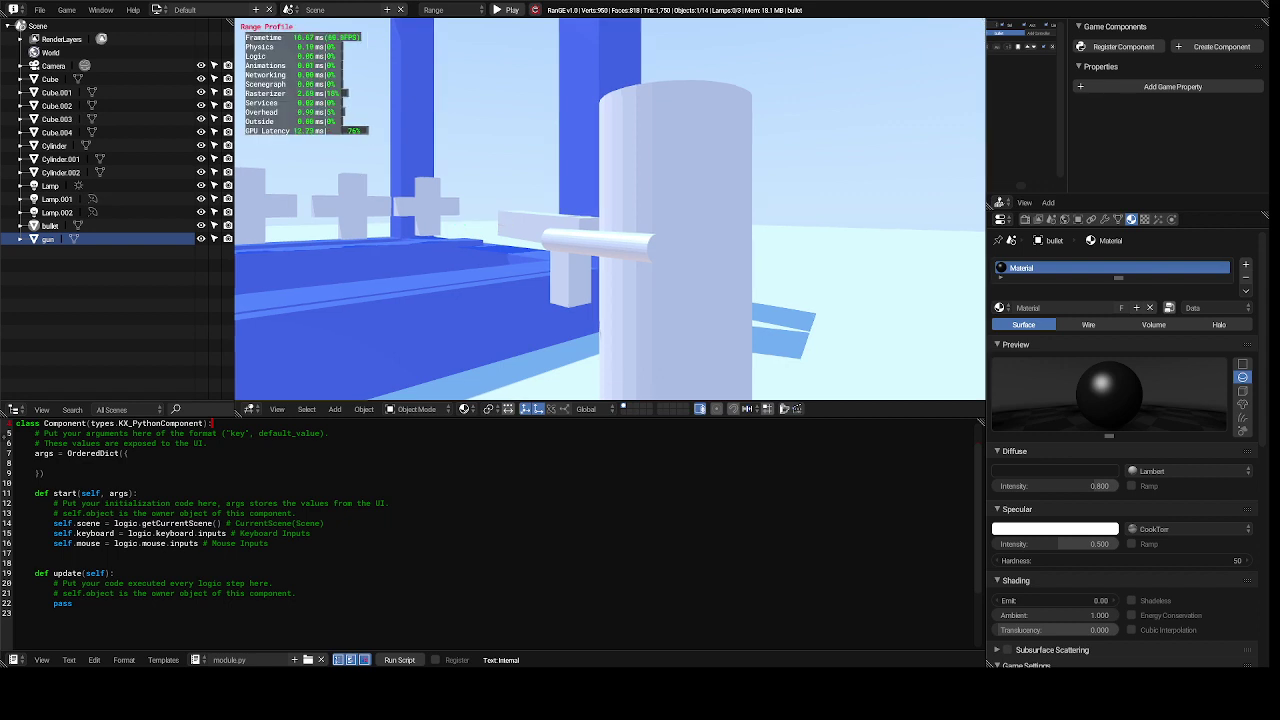
{"action": "key", "text": "Escape"}
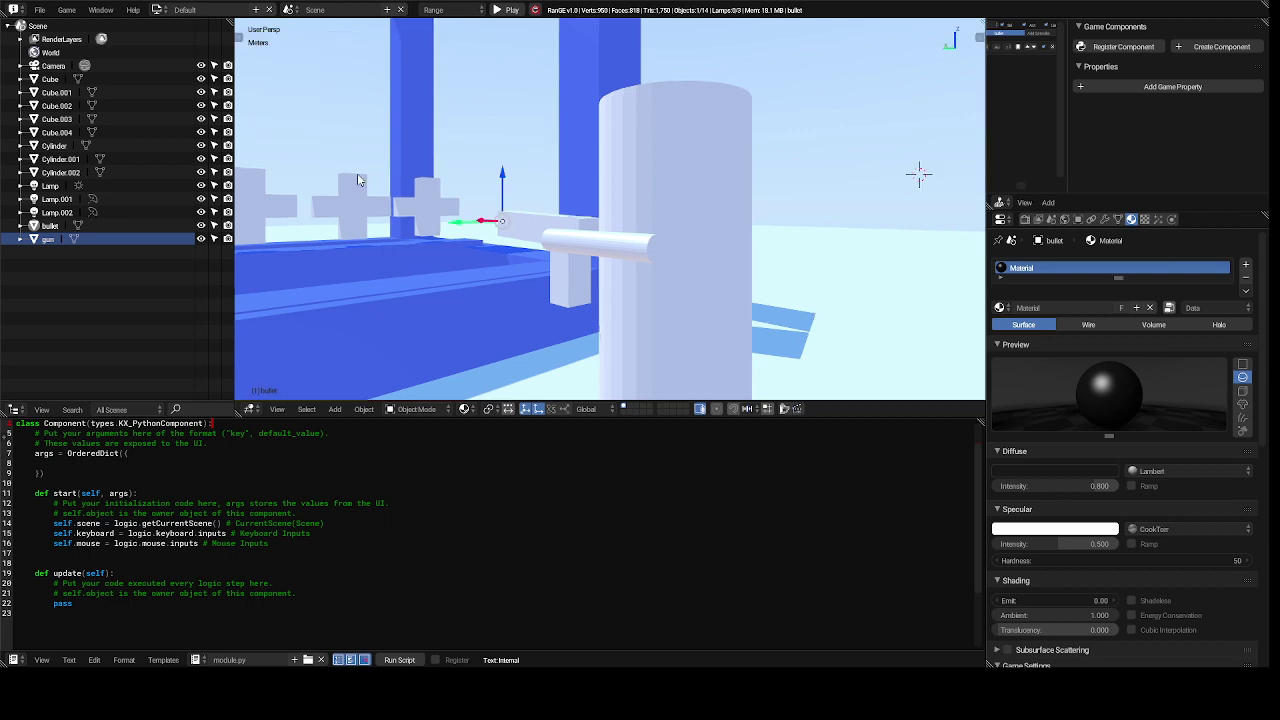
- Test-run the game once more while viewing the area around the cross-shaped targets, and stop the run
{"action": "middle_click_drag", "start_coordinate": [358, 176], "coordinate": [357, 180]}
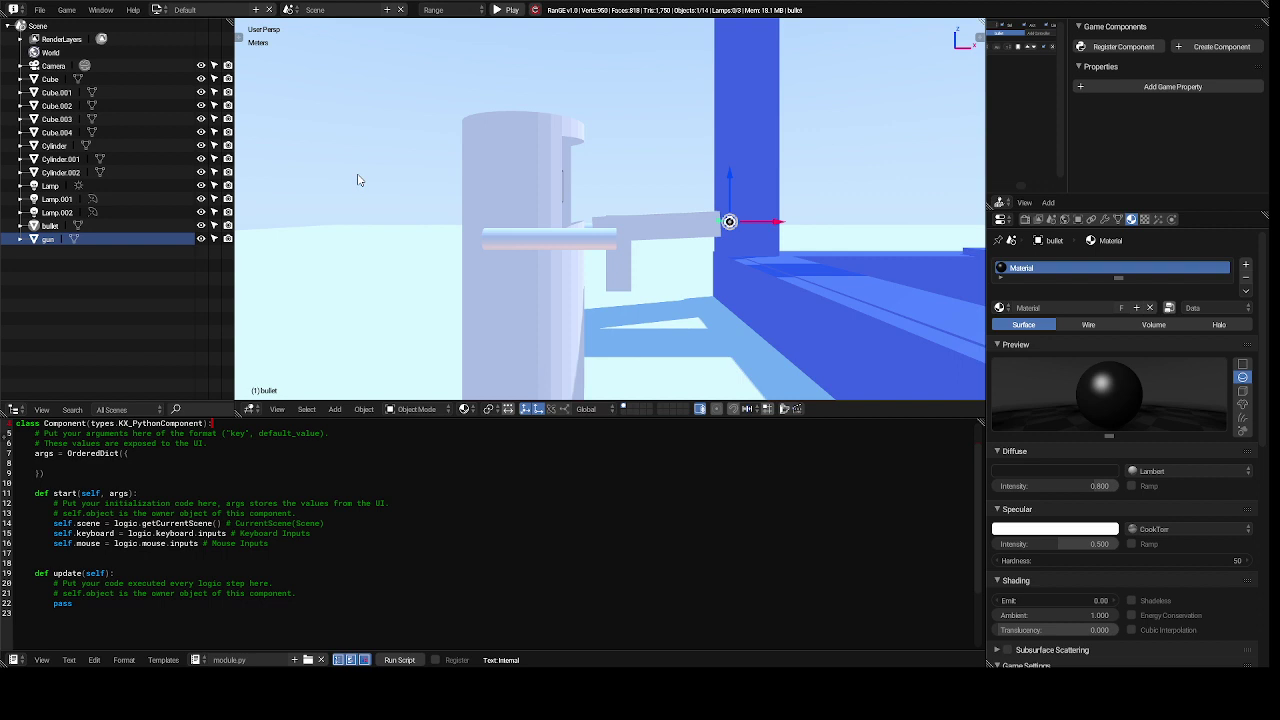
{"action": "middle_click_drag", "start_coordinate": [358, 180], "coordinate": [358, 180]}
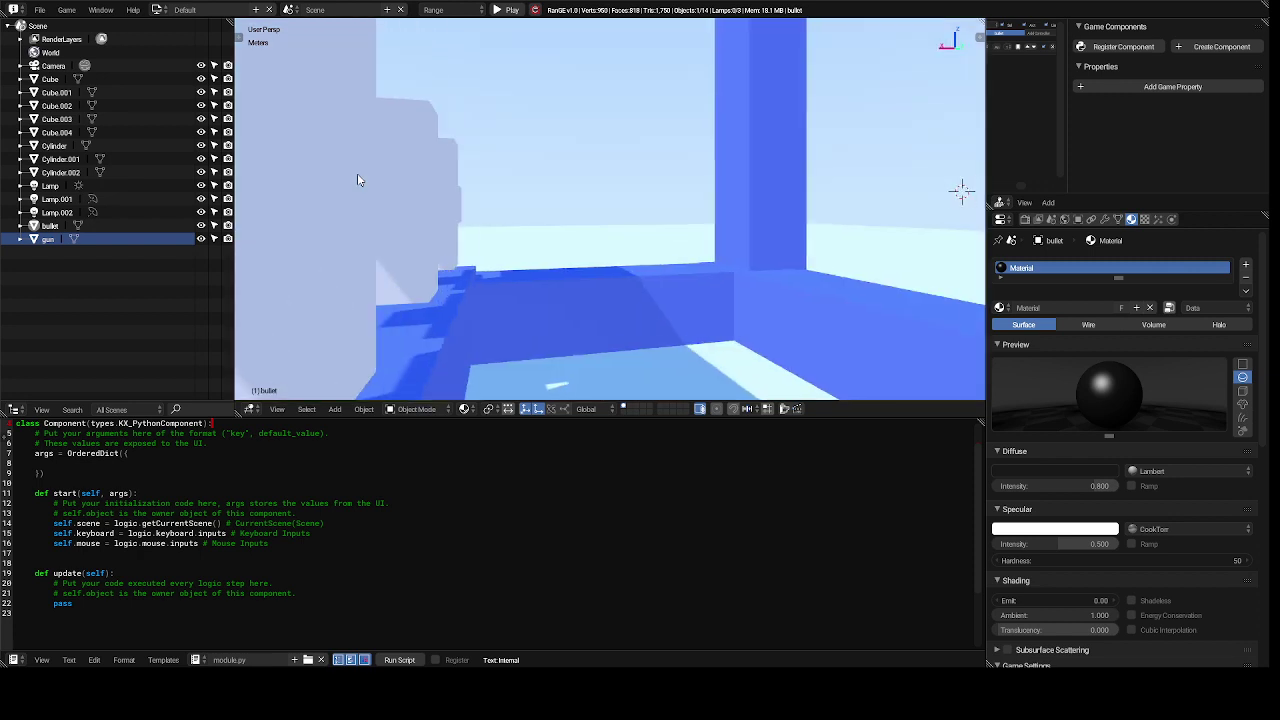
{"action": "middle_click_drag", "start_coordinate": [358, 180], "coordinate": [358, 180]}
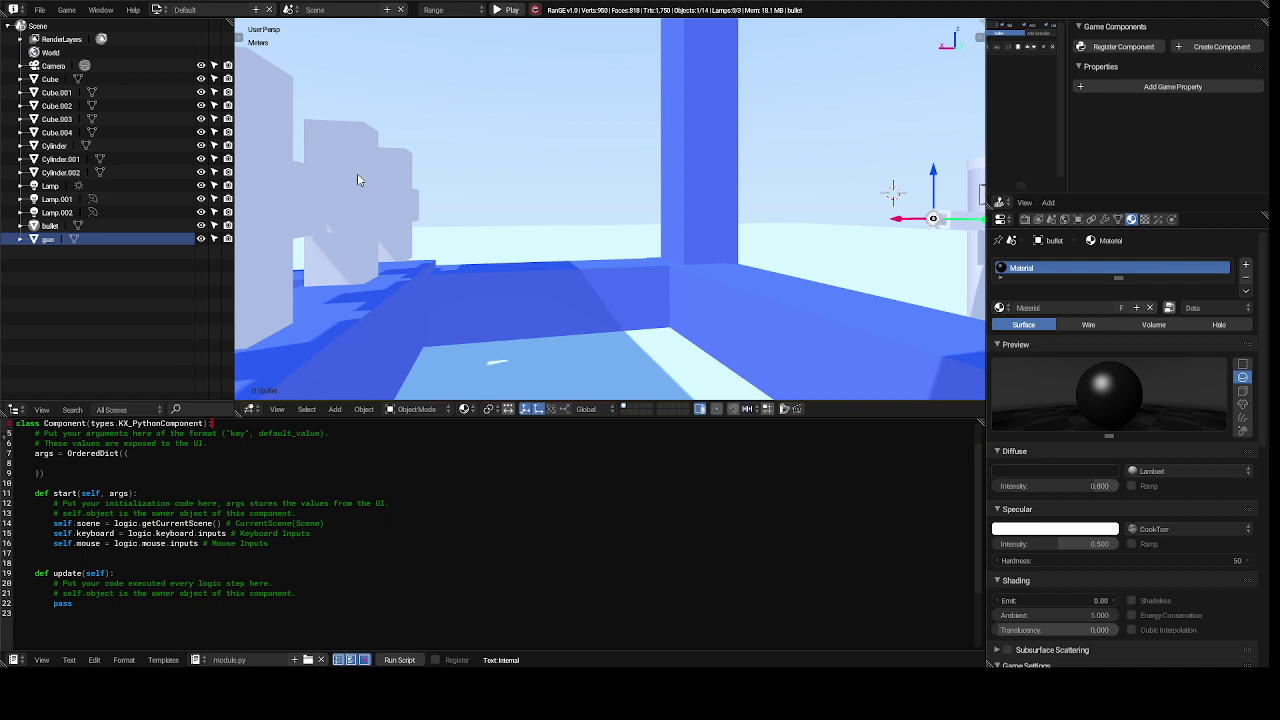
{"action": "key", "text": "p"}
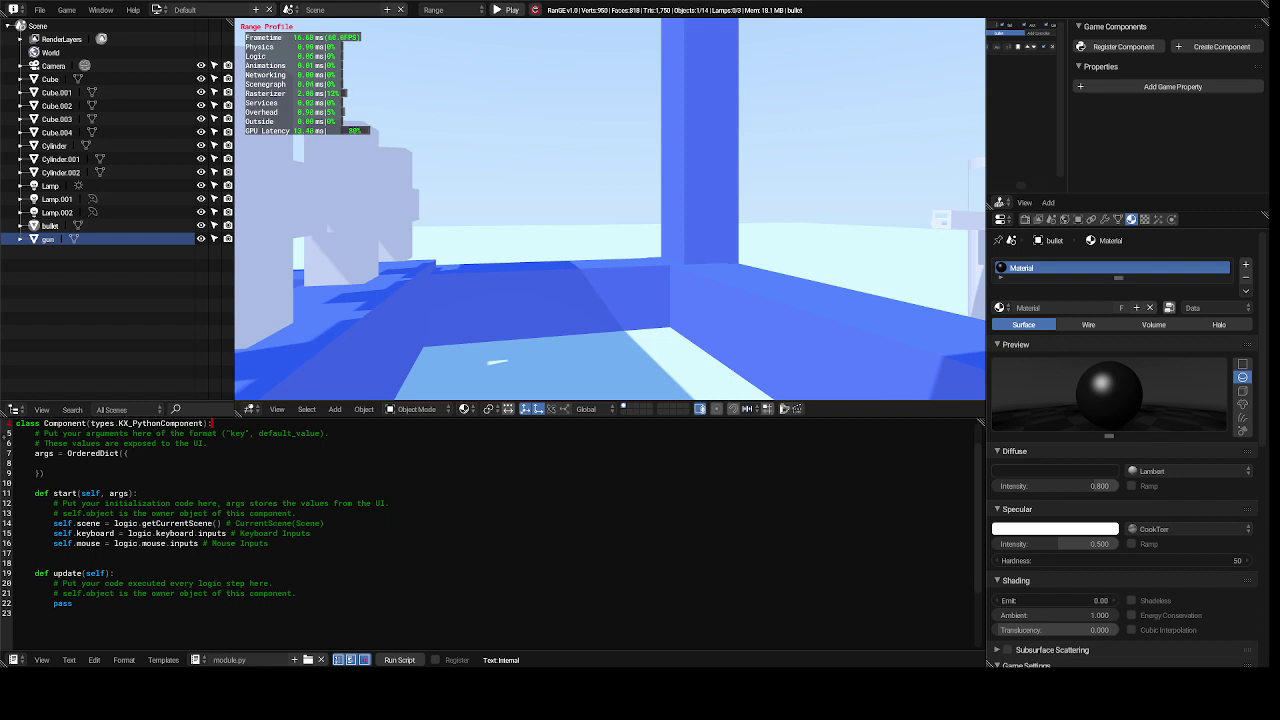
{"action": "key", "text": "Escape"}
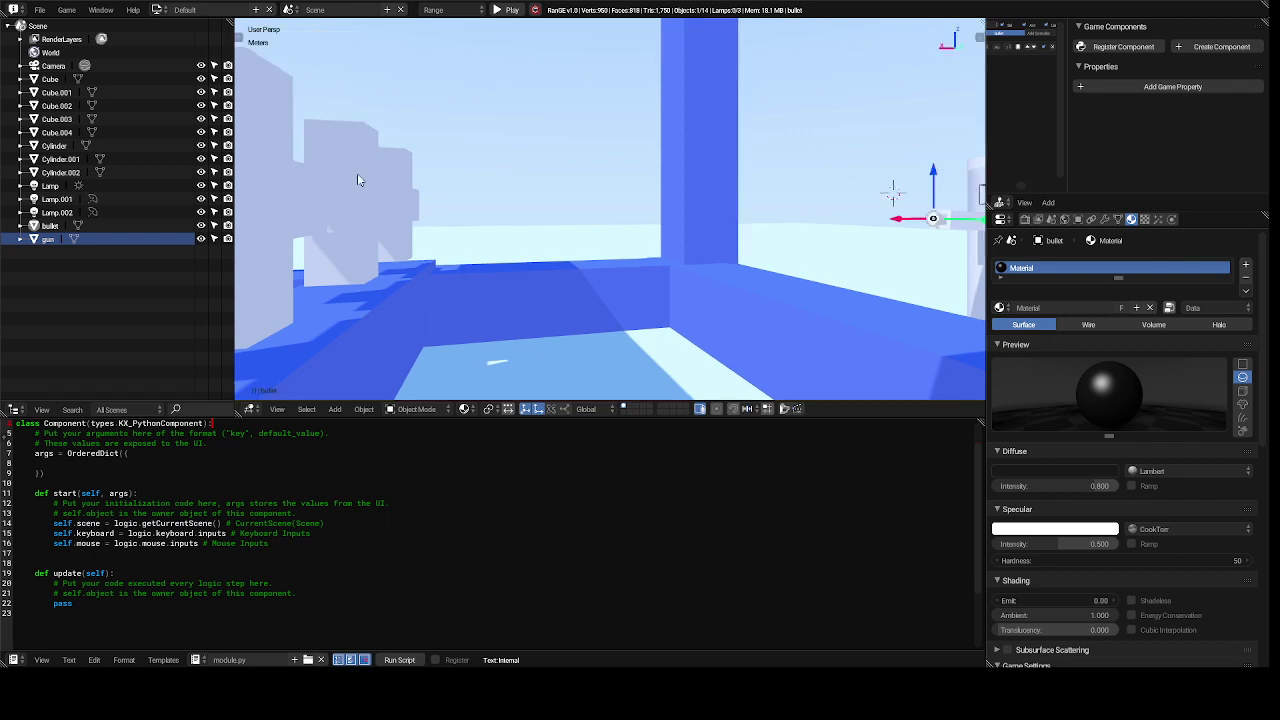
- Return to the Game Logic layout and set the bullet's Edit Object actuator to Replace Mesh
{"action": "left_click", "coordinate": [159, 9]}
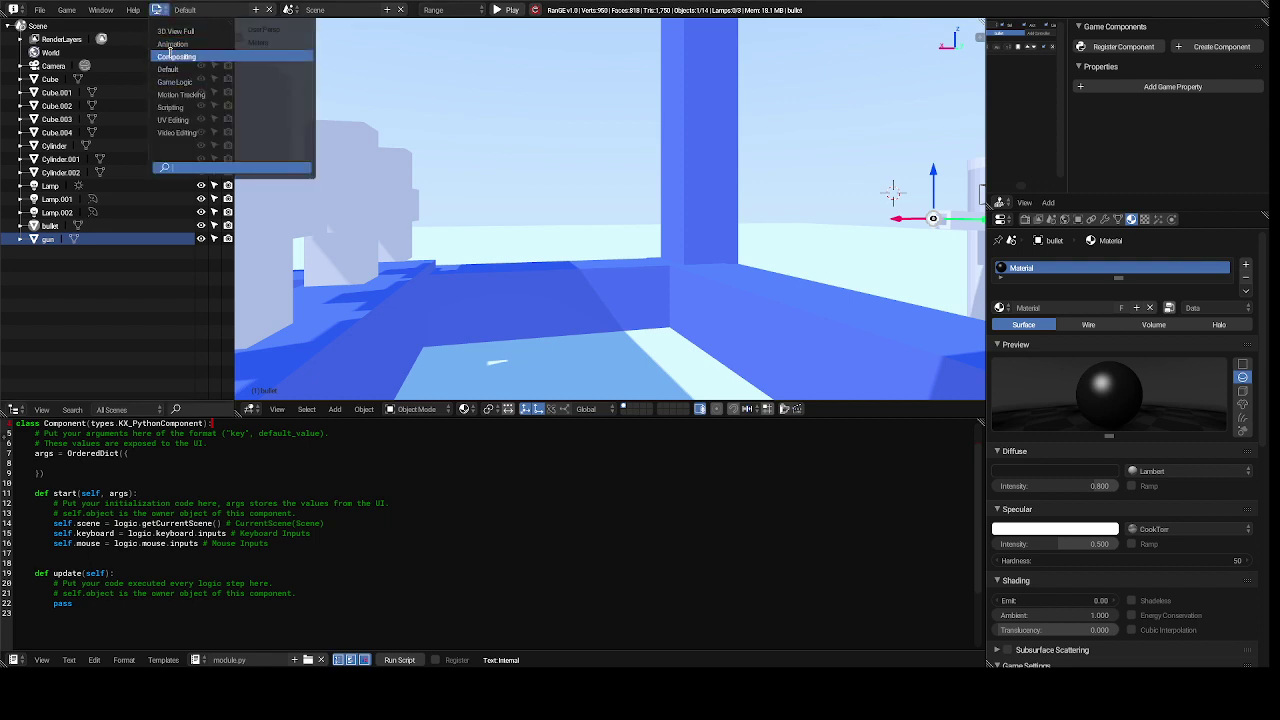
{"action": "left_click", "coordinate": [183, 83]}
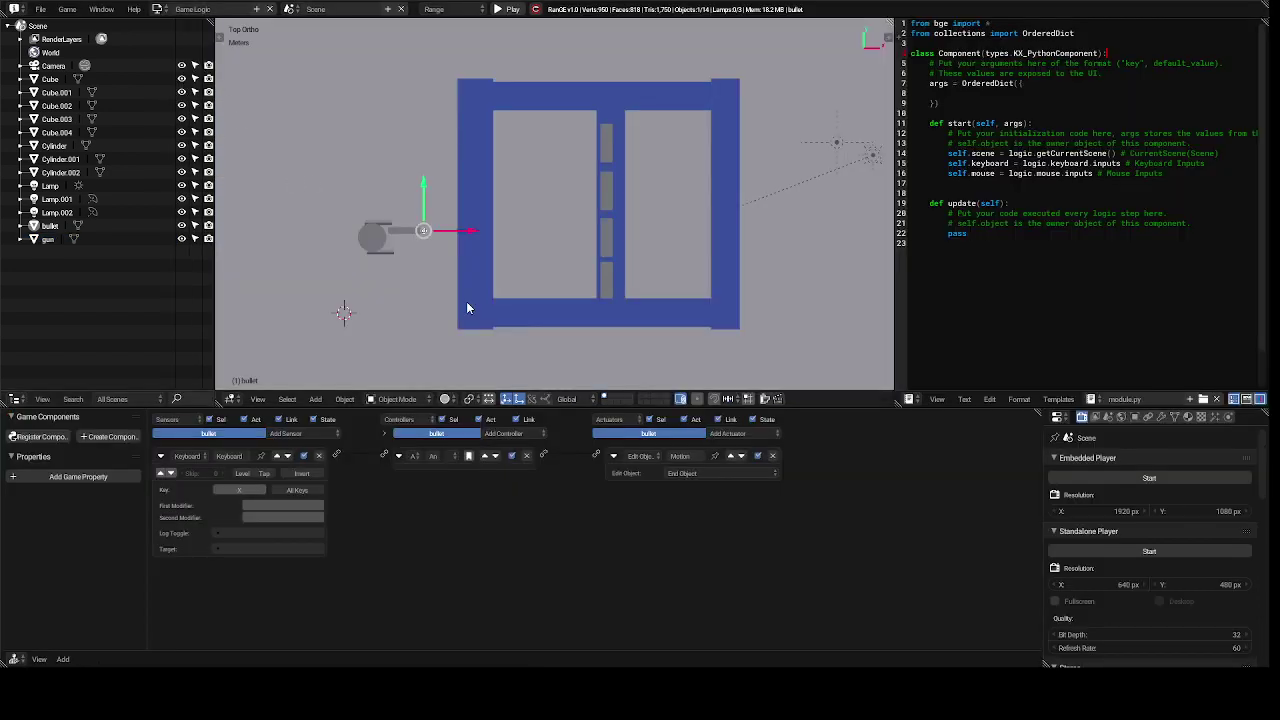
{"action": "left_click", "coordinate": [686, 477]}
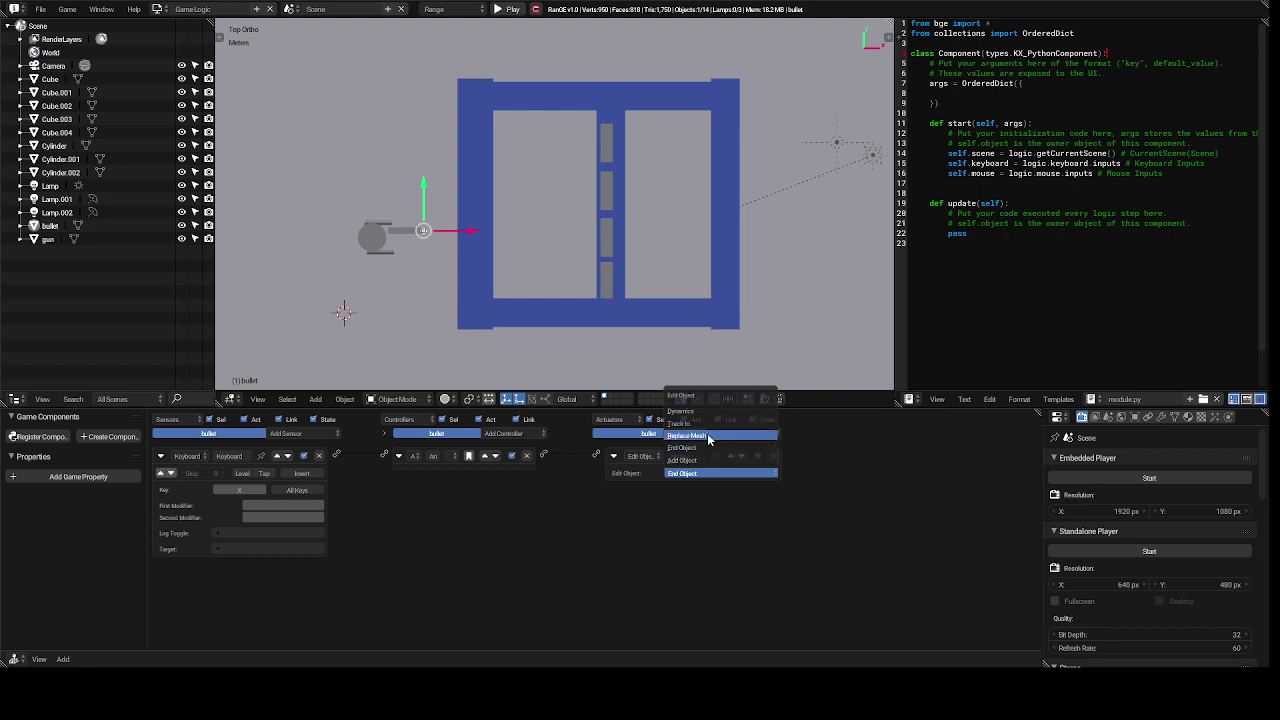
{"action": "left_click", "coordinate": [708, 437]}
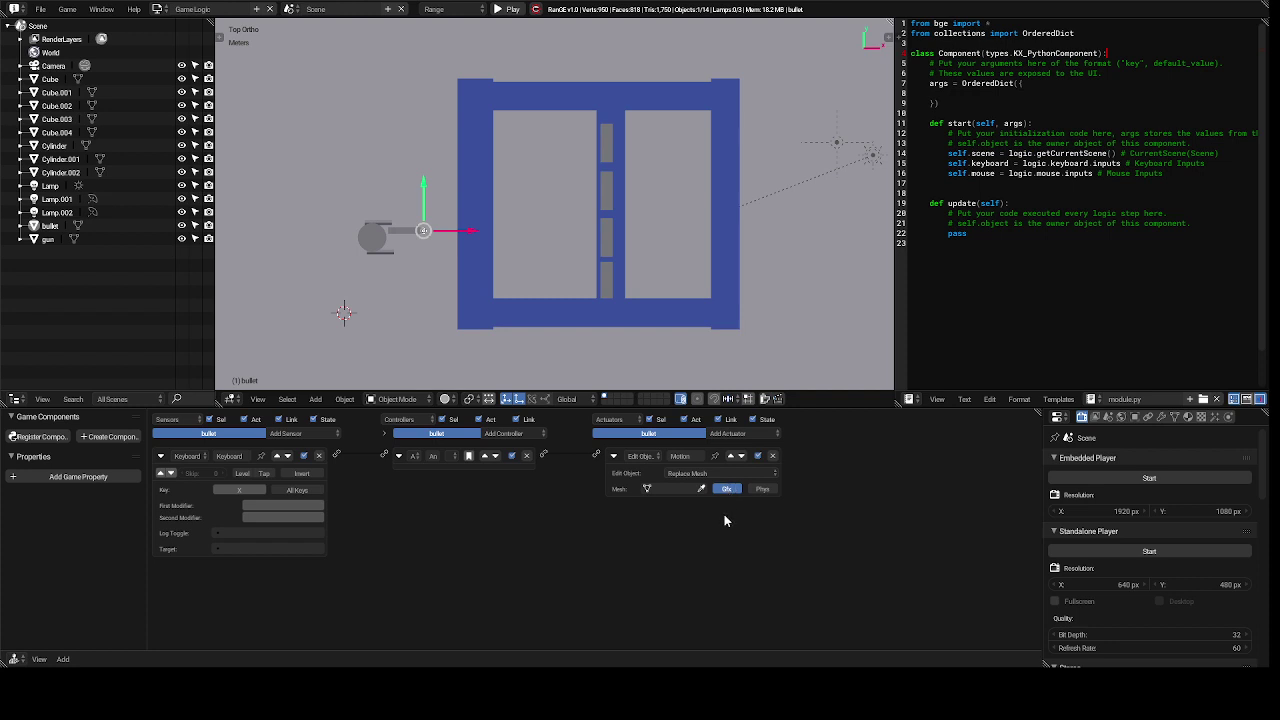
- Choose the Cylinder mesh as the replacement mesh in the bullet's Replace Mesh actuator
{"action": "left_click", "coordinate": [676, 489]}
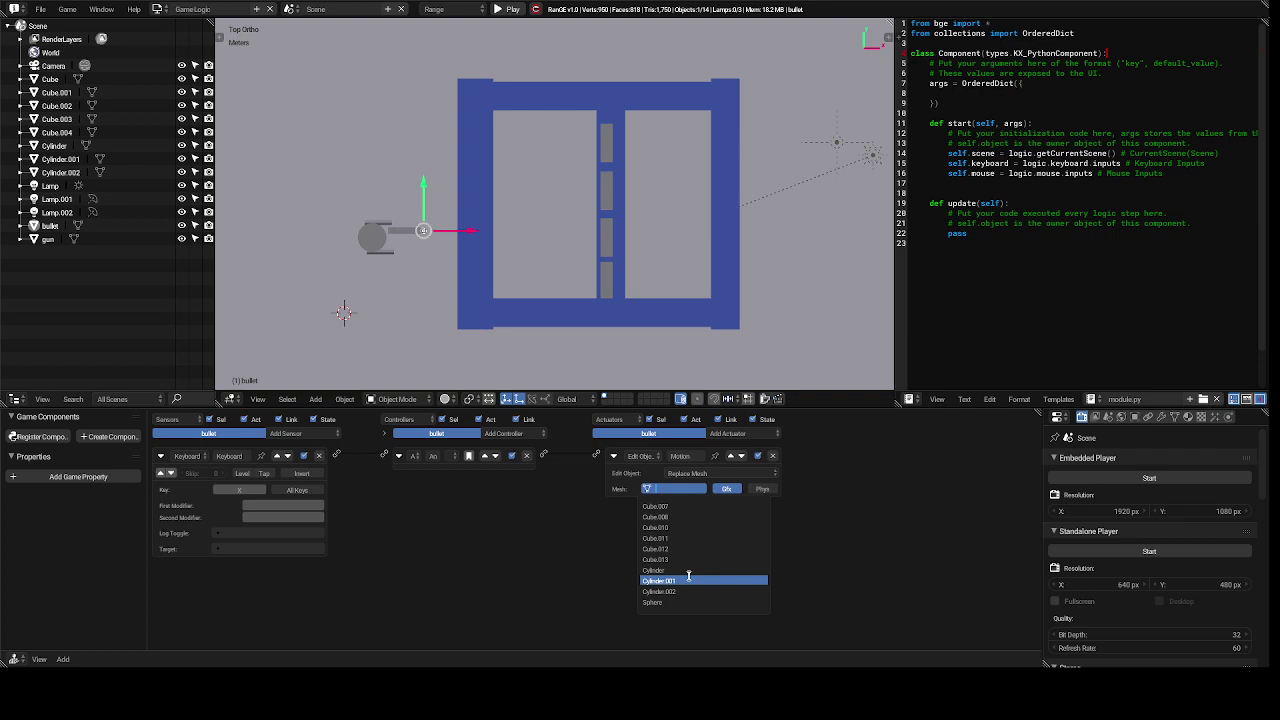
{"action": "key", "text": "Down"}
{"action": "key", "text": "Down"}
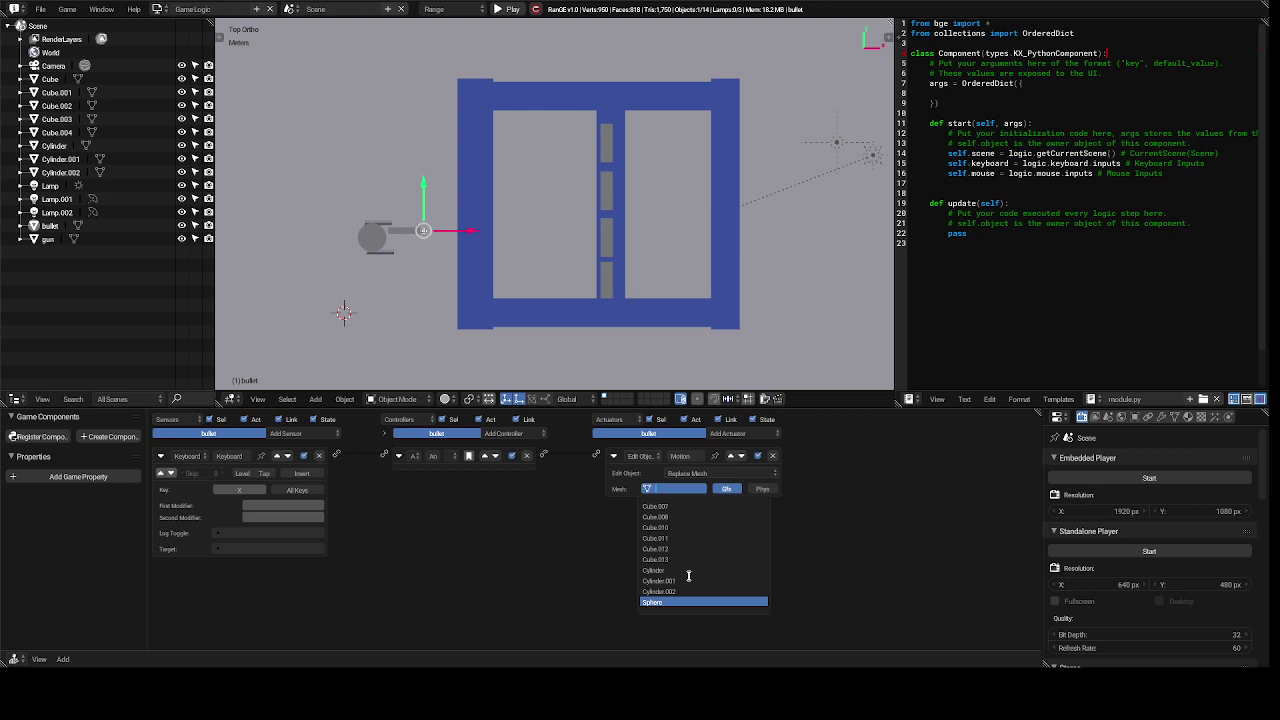
{"action": "key", "text": "Up"}
{"action": "key", "text": "Up"}
{"action": "key", "text": "Up"}
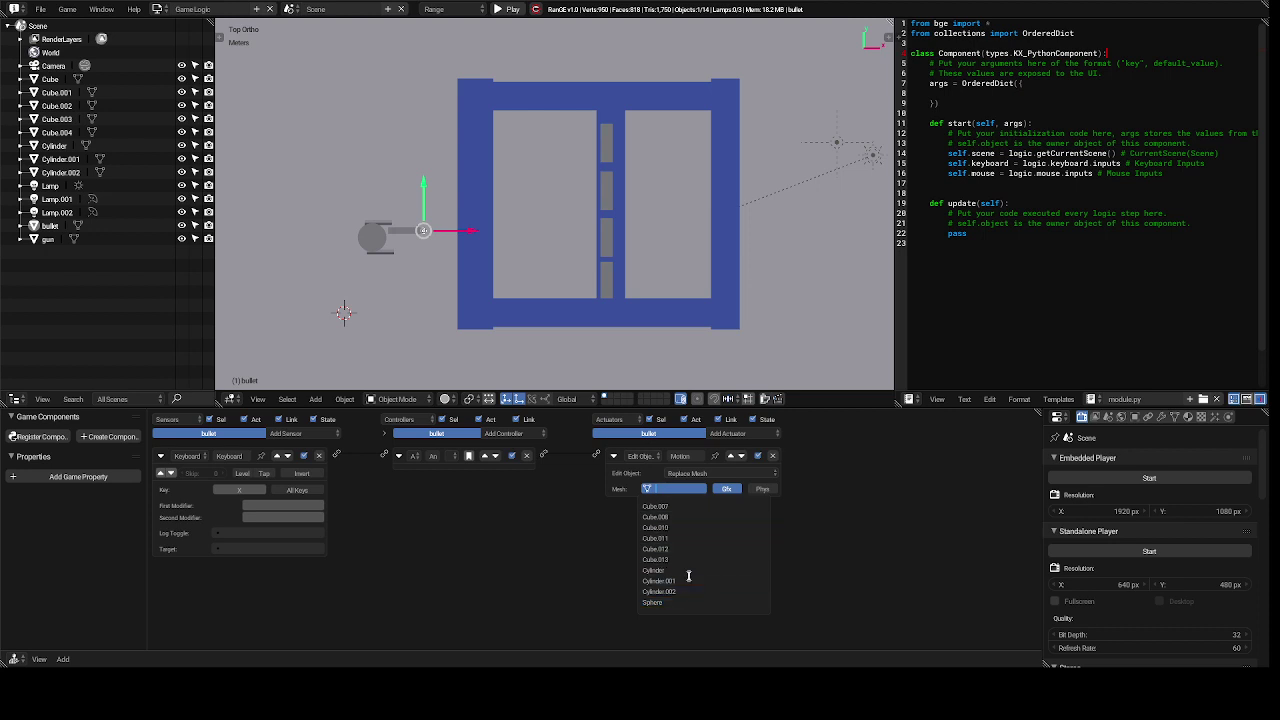
{"action": "key", "text": "Down"}
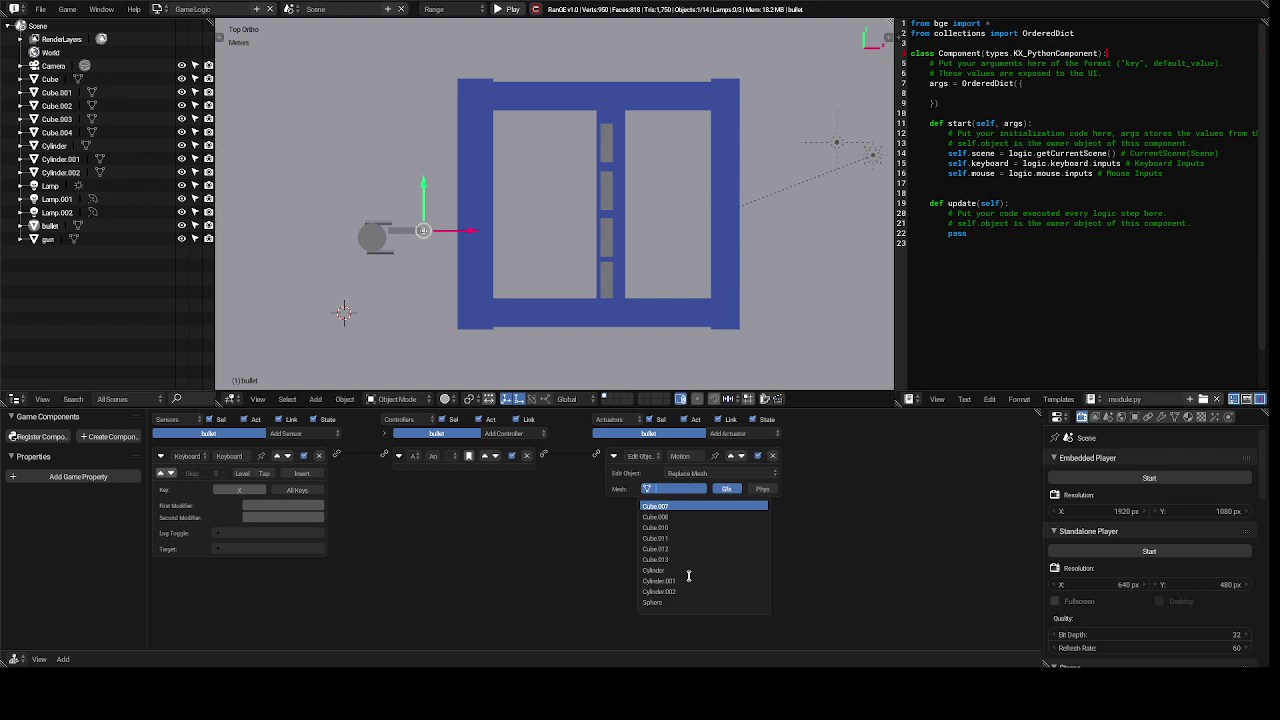
{"action": "key", "text": "Up"}
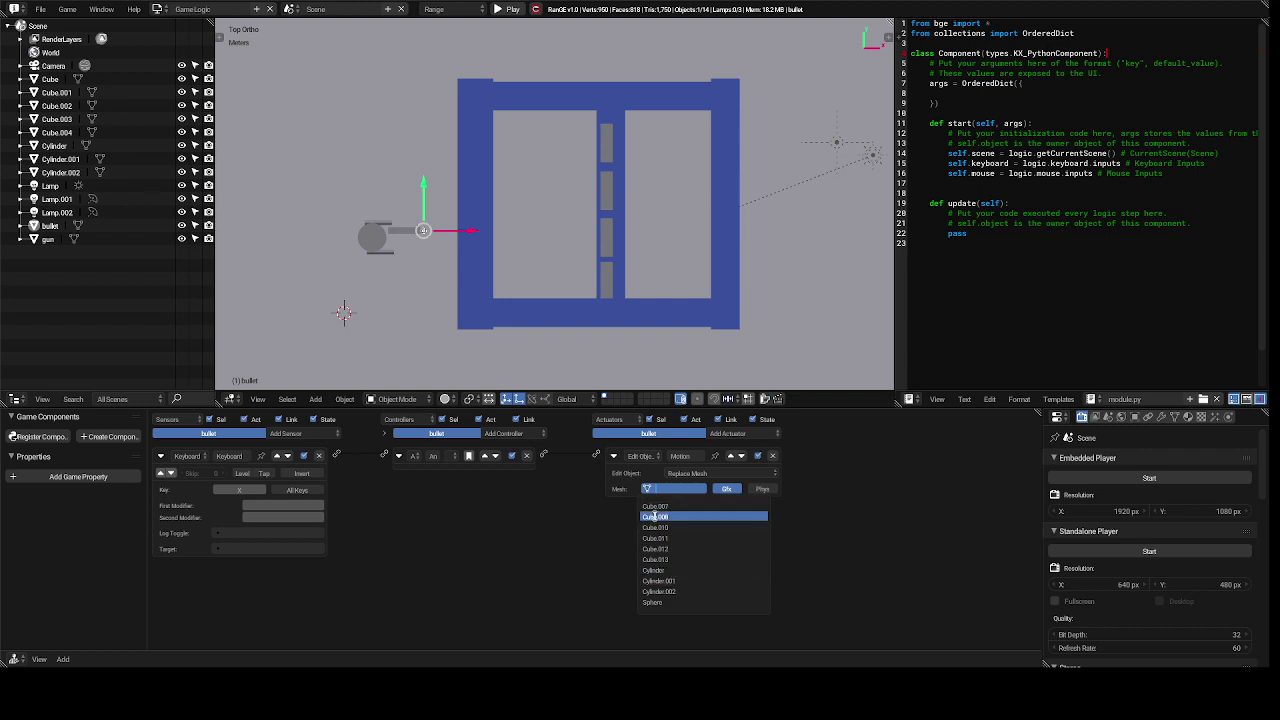
{"action": "left_click", "coordinate": [668, 570]}
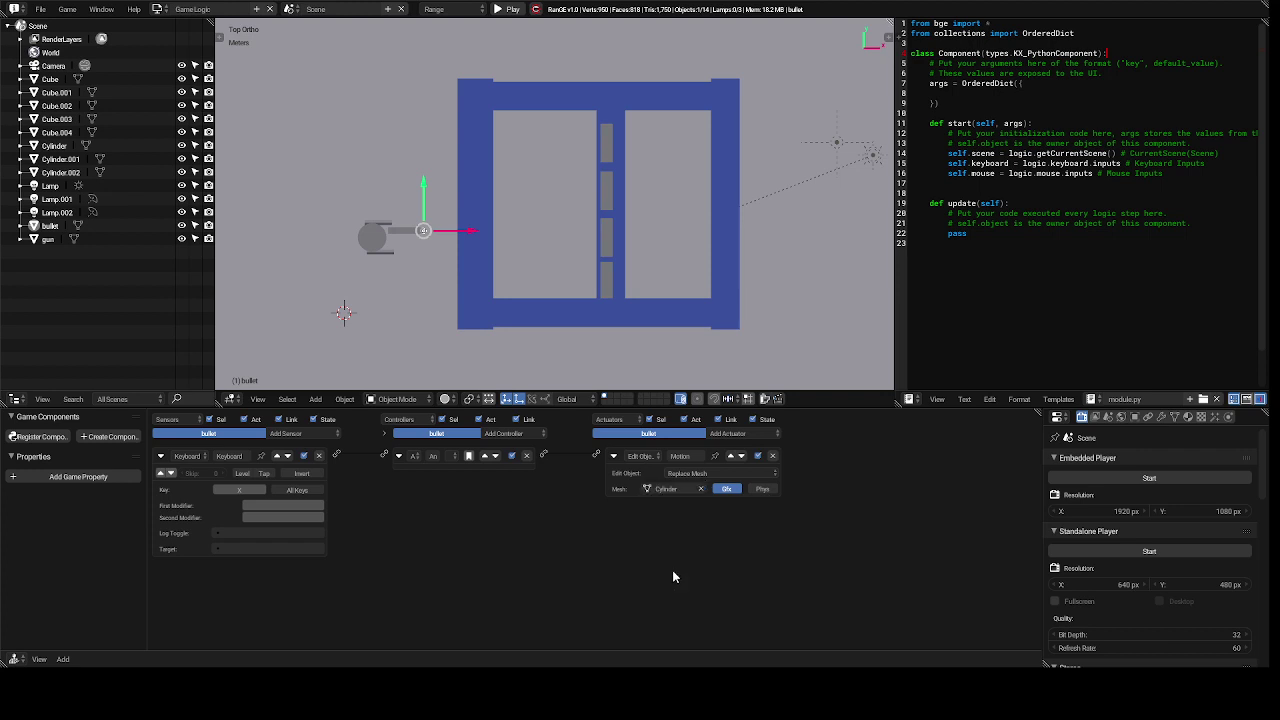
- Switch the bullet's Edit Object actuator to Add Object and choose bullet as the object it adds
{"action": "left_click", "coordinate": [697, 478]}
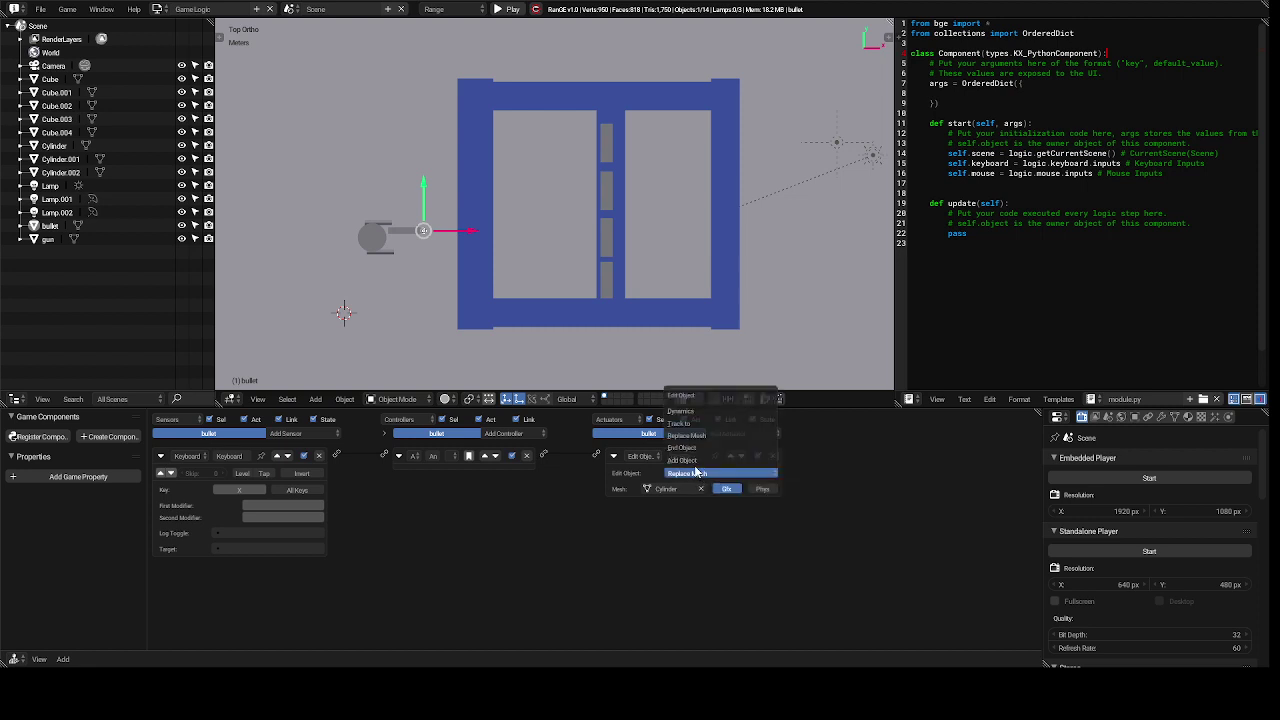
{"action": "left_click", "coordinate": [695, 462]}
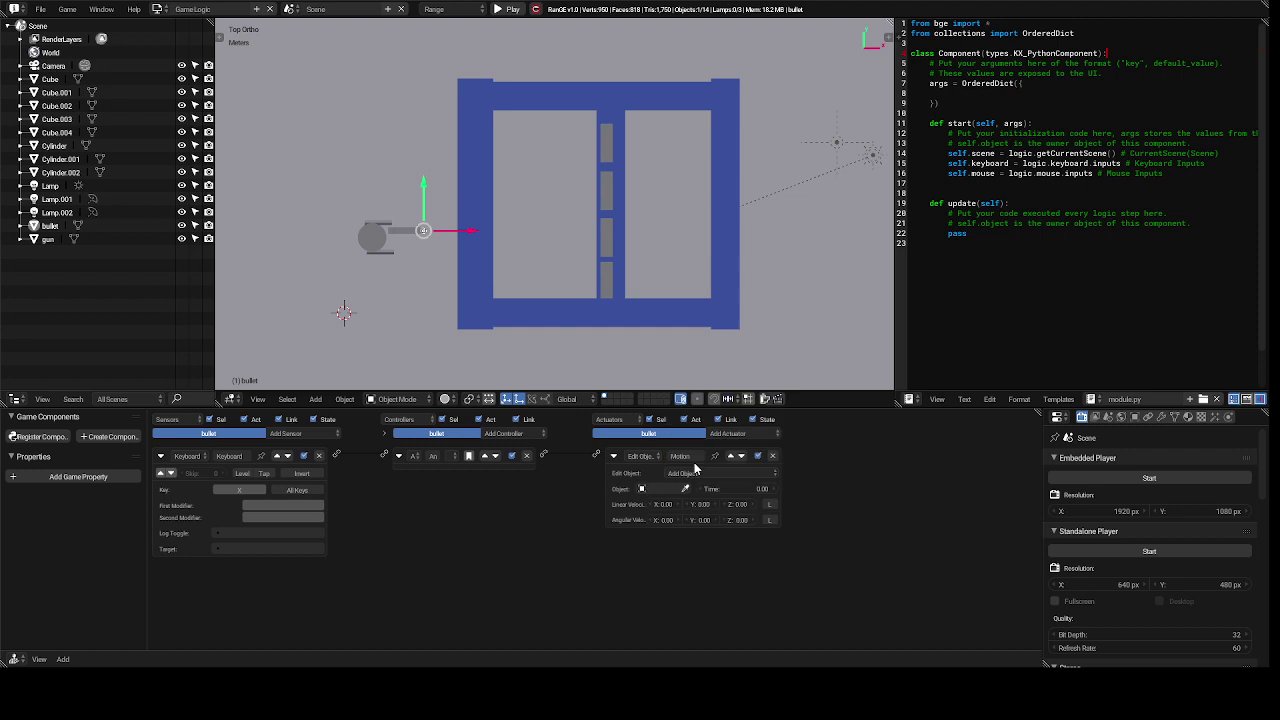
{"action": "left_click", "coordinate": [642, 489]}
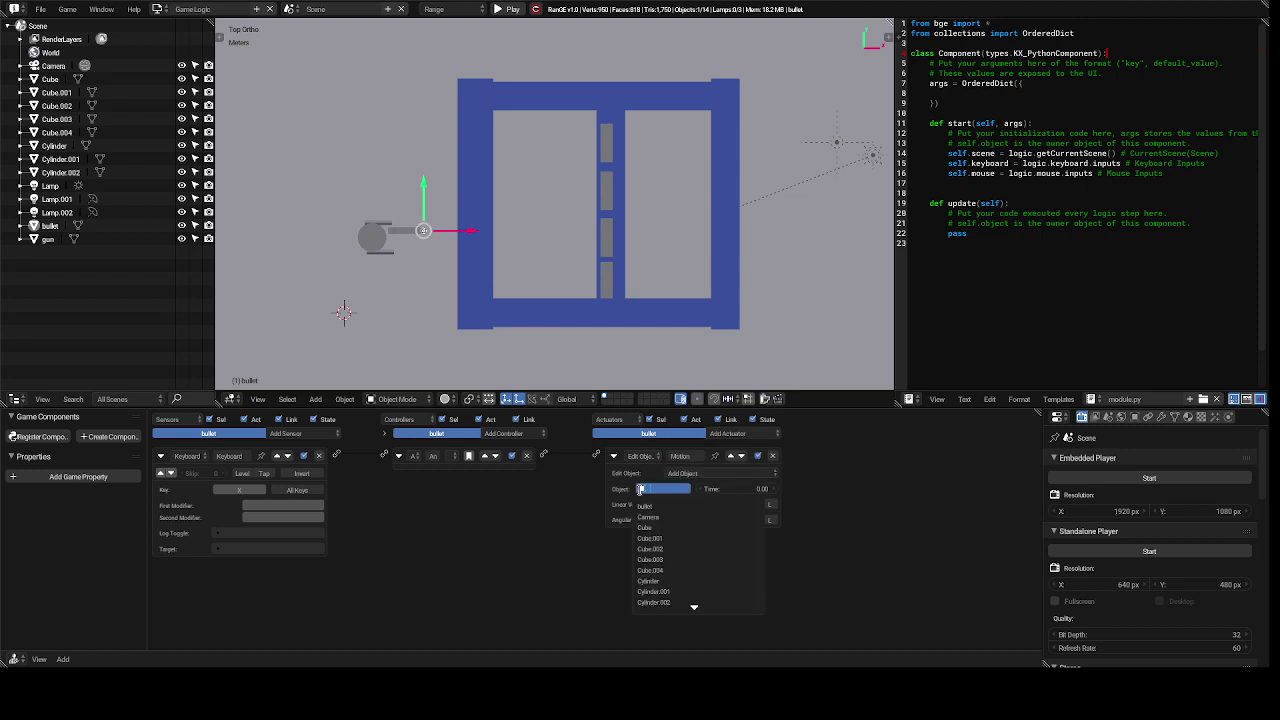
{"action": "left_click", "coordinate": [645, 508]}
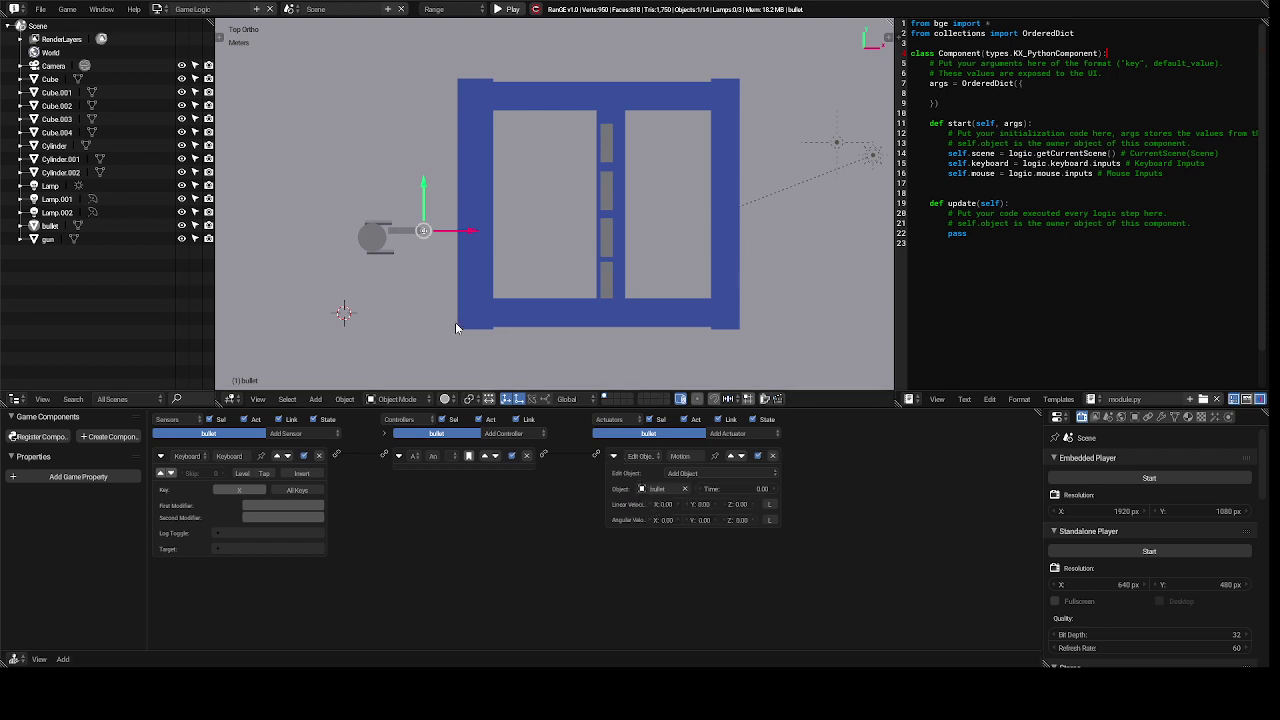
- Test-run the game in the Default layout to check the Add Object actuator, and stop the run
{"action": "left_click", "coordinate": [158, 9]}
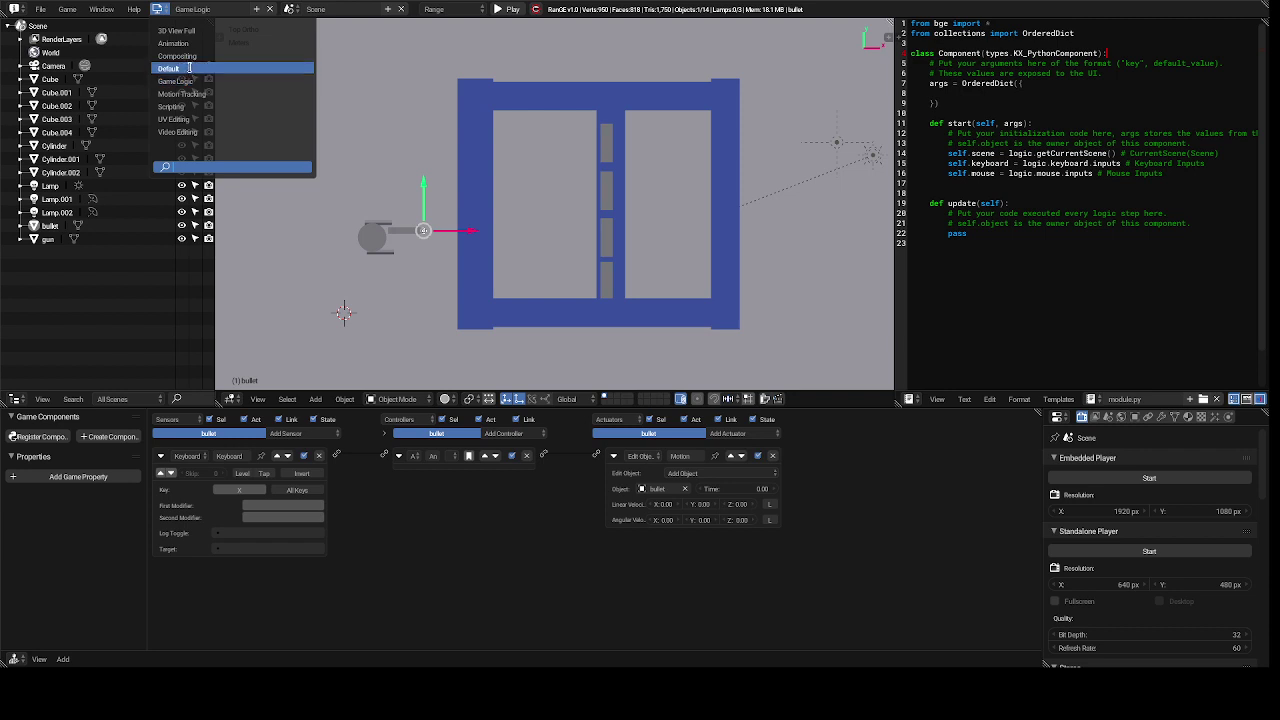
{"action": "left_click", "coordinate": [189, 68]}
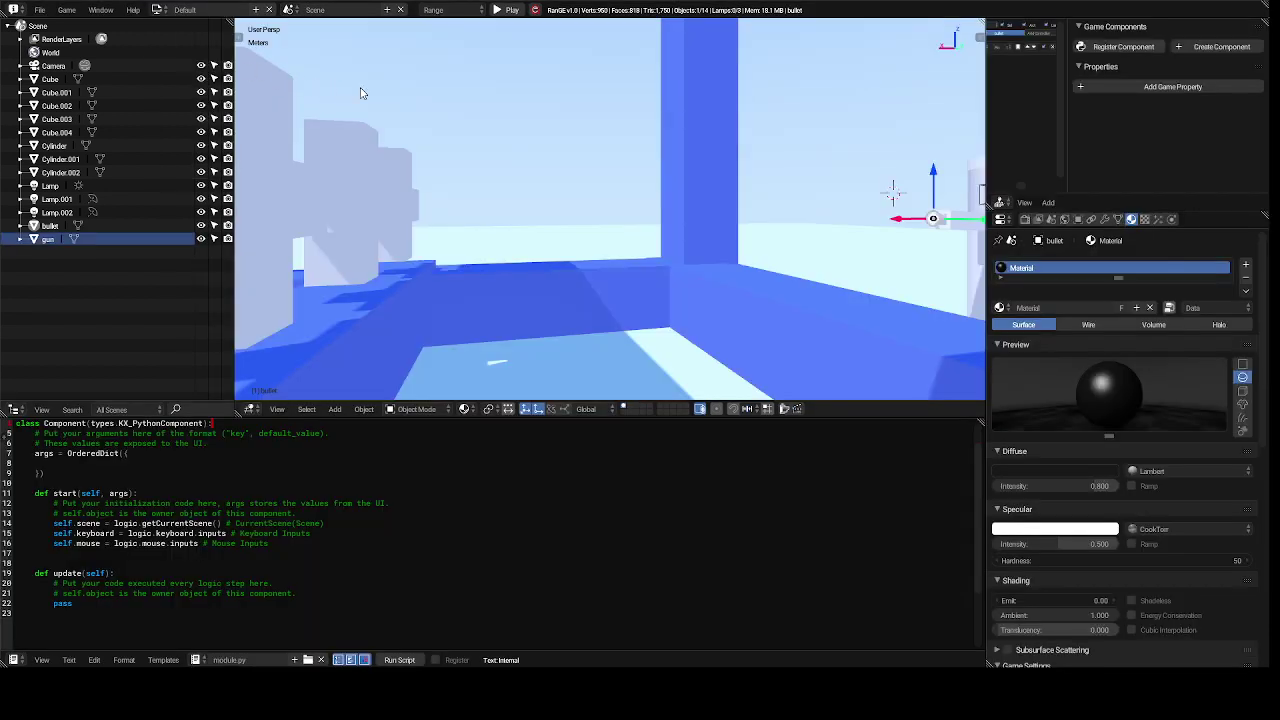
{"action": "key", "text": "p"}
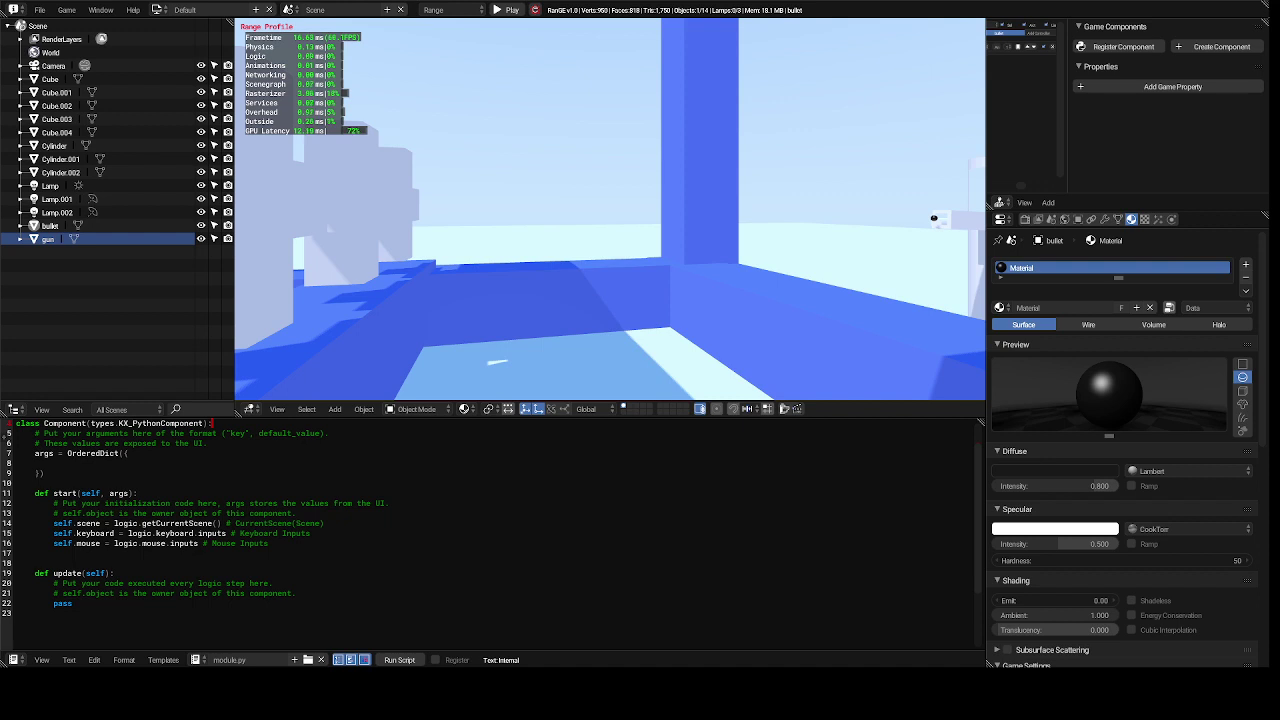
{"action": "key", "text": "Escape"}
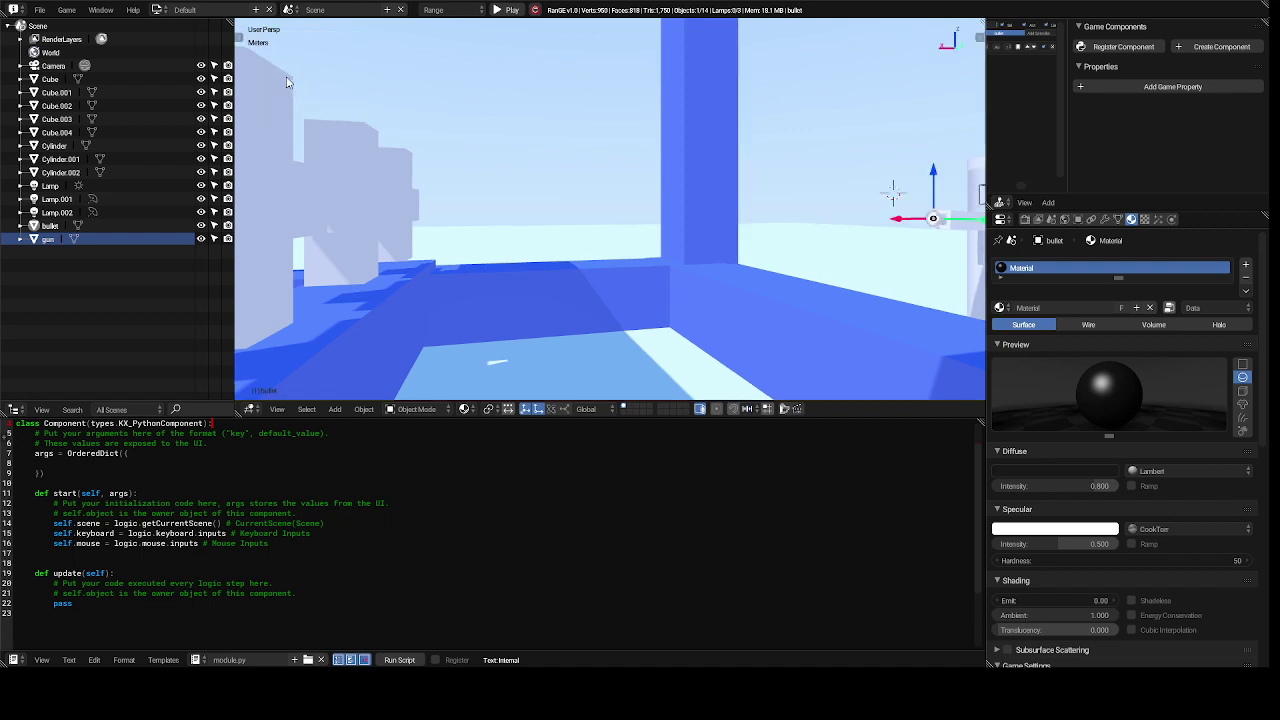
- Return to the Game Logic layout and set the bullet's Edit Object actuator to End Object
{"action": "left_click", "coordinate": [160, 11]}
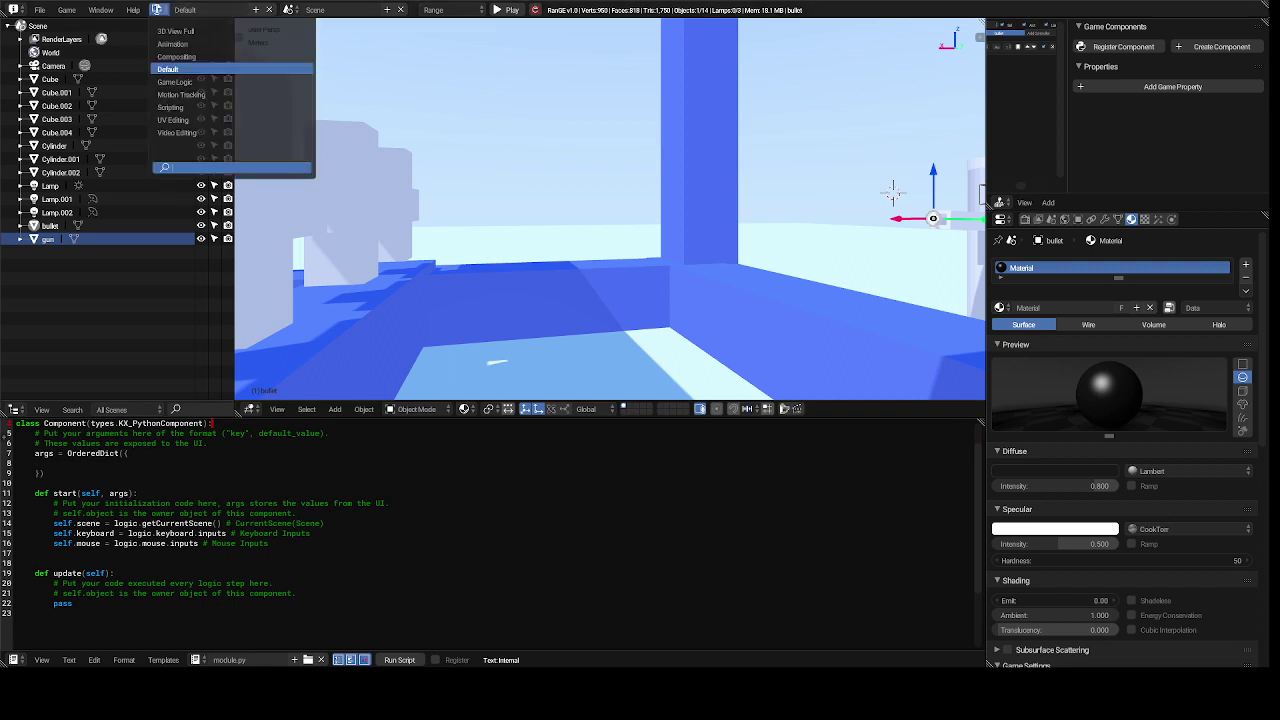
{"action": "left_click", "coordinate": [205, 82]}
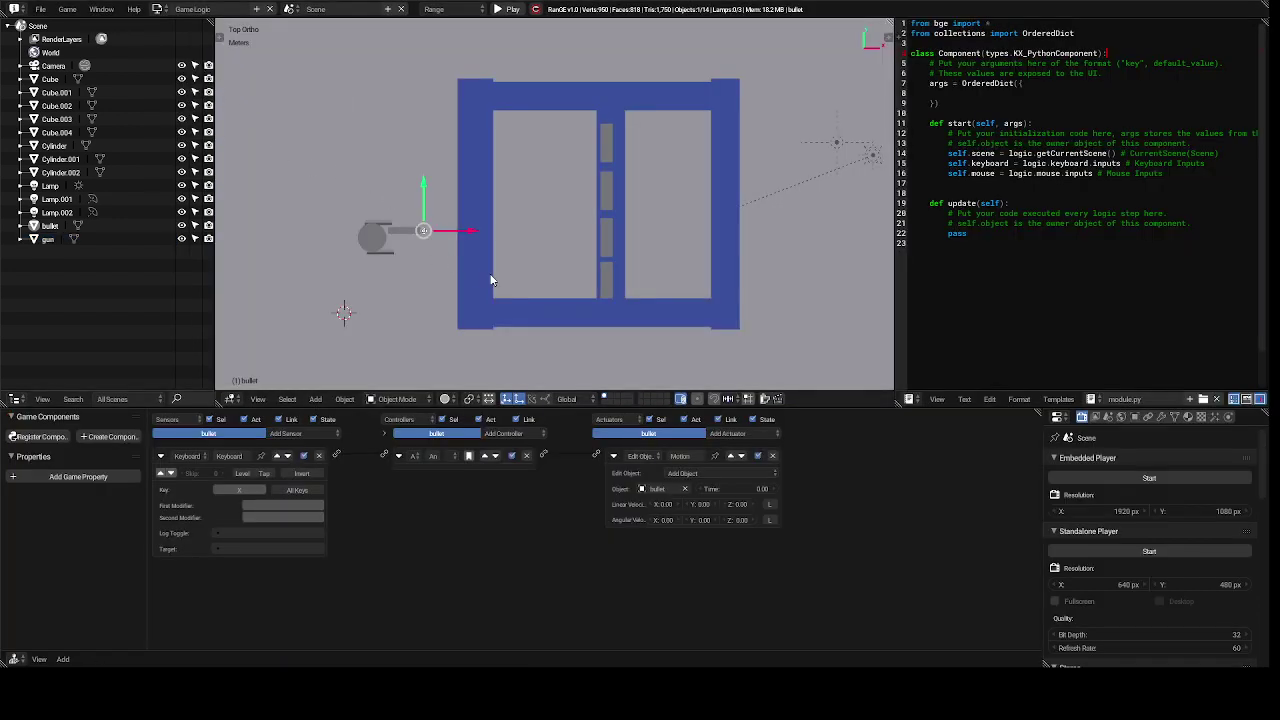
{"action": "left_click", "coordinate": [723, 474]}
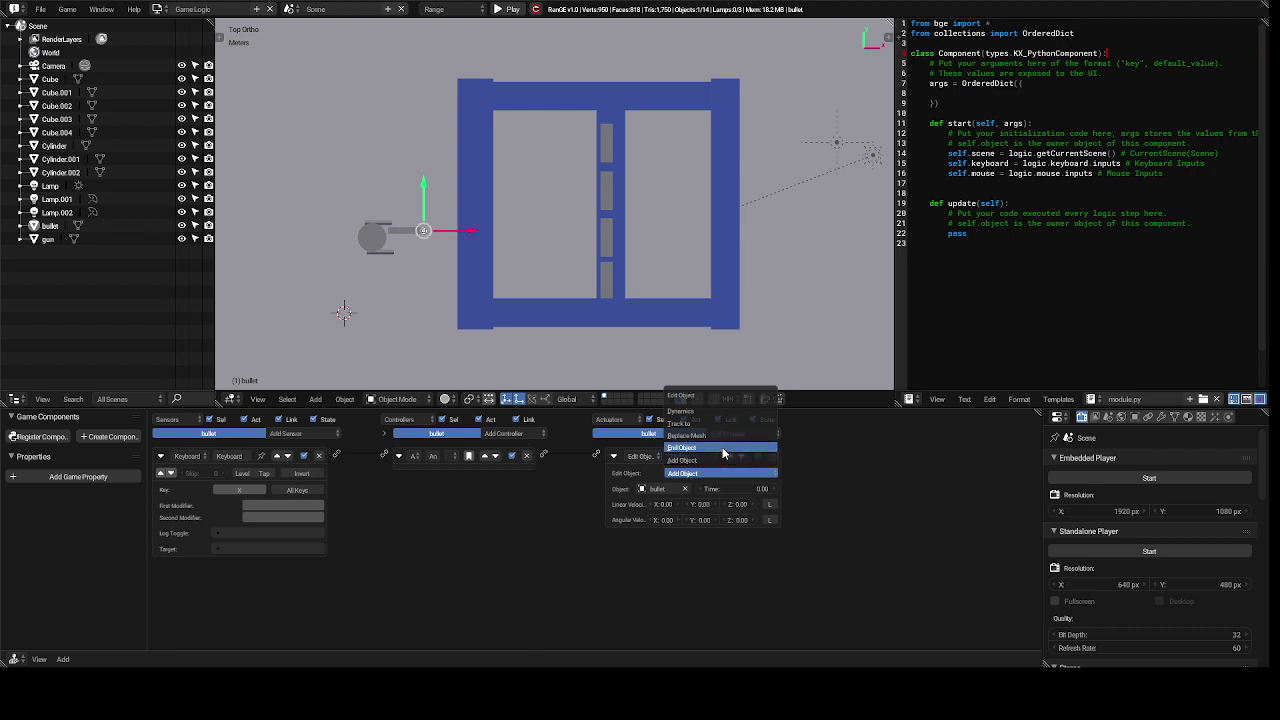
{"action": "left_click", "coordinate": [722, 448]}
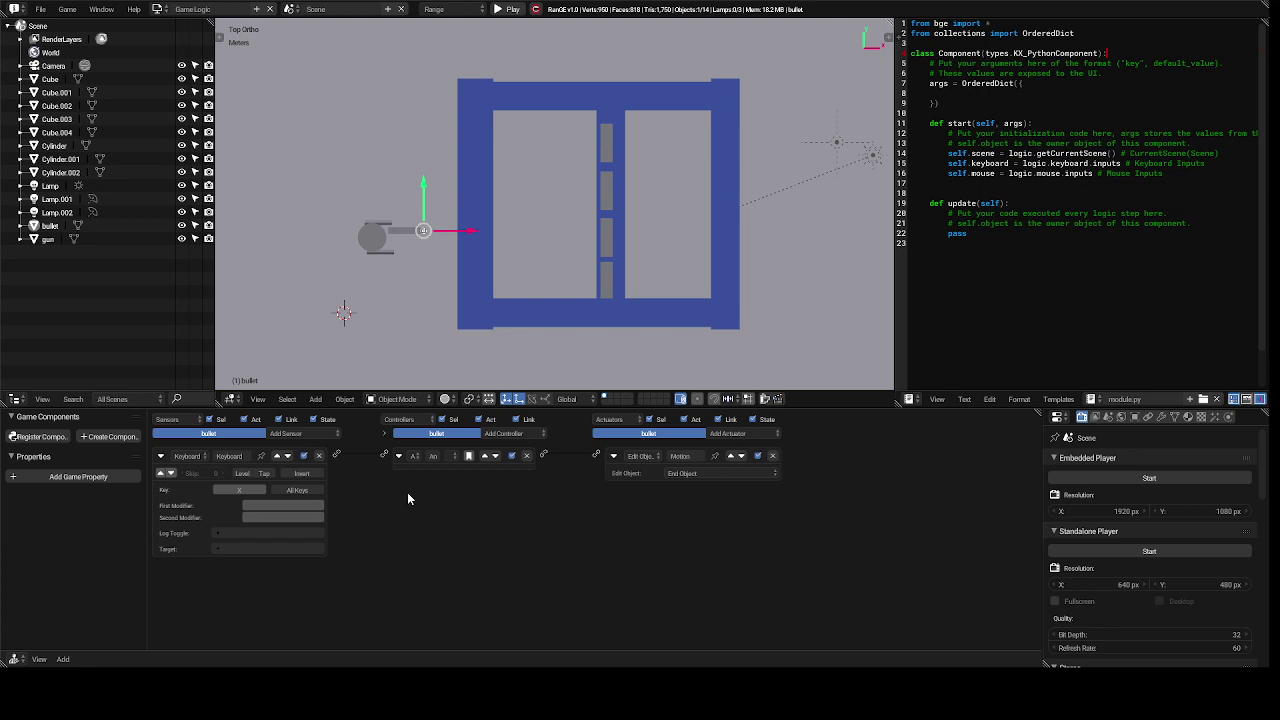
- Add a Delay sensor to the bullet, link it to the And controller, and delete the Keyboard sensor
{"action": "left_click", "coordinate": [307, 434]}
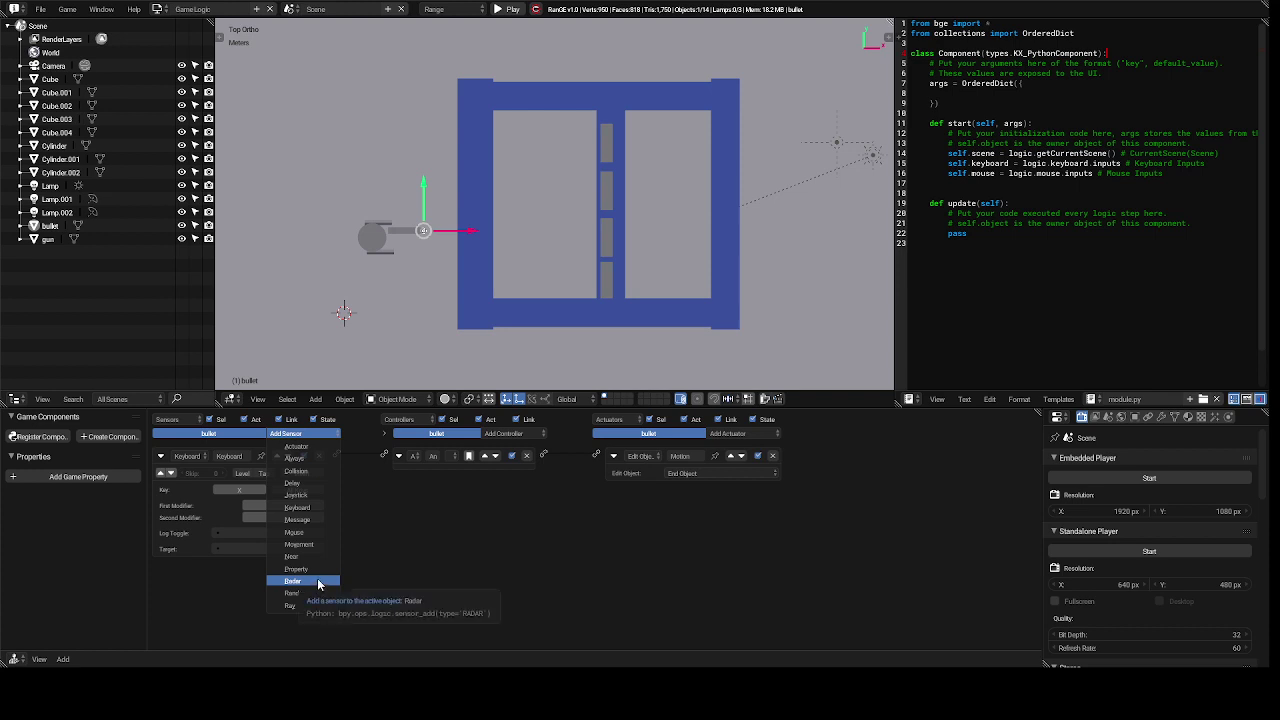
{"action": "left_click", "coordinate": [296, 484]}
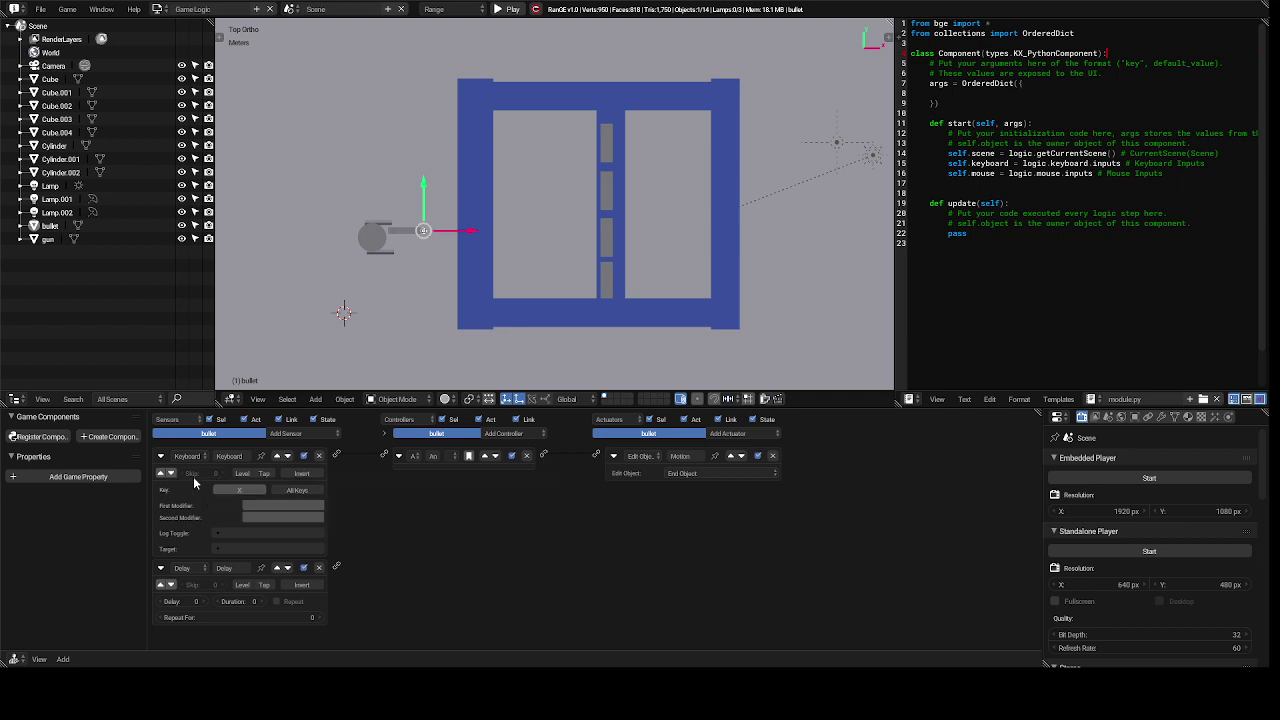
{"action": "left_click", "coordinate": [248, 492]}
{"action": "key", "text": "Escape"}
{"action": "left_click", "coordinate": [161, 457]}
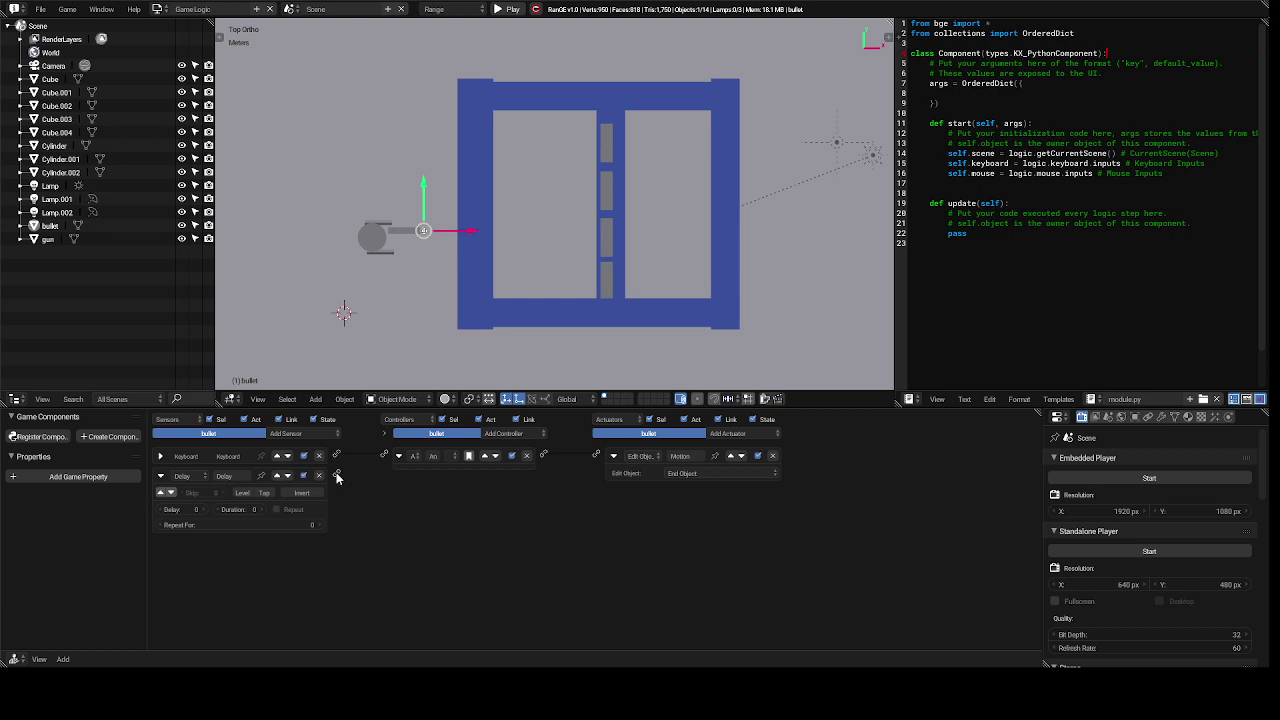
{"action": "left_click_drag", "start_coordinate": [337, 476], "coordinate": [388, 457]}
{"action": "left_click", "coordinate": [319, 456]}
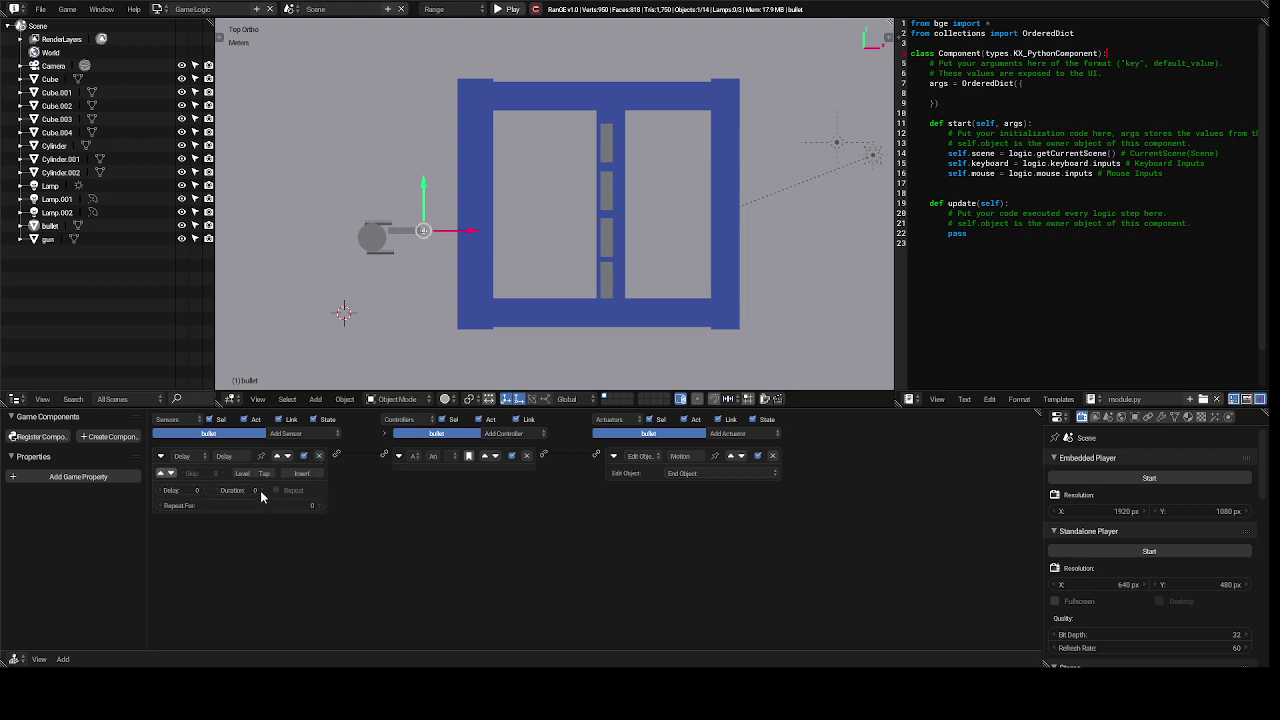
- Set the Delay sensor's delay to 1 and enable Repeat
{"action": "left_click_drag", "start_coordinate": [258, 489], "coordinate": [258, 489]}
{"action": "left_click", "coordinate": [214, 489]}
{"action": "left_click", "coordinate": [213, 489]}
{"action": "left_click", "coordinate": [218, 490]}
{"action": "left_click", "coordinate": [216, 494]}
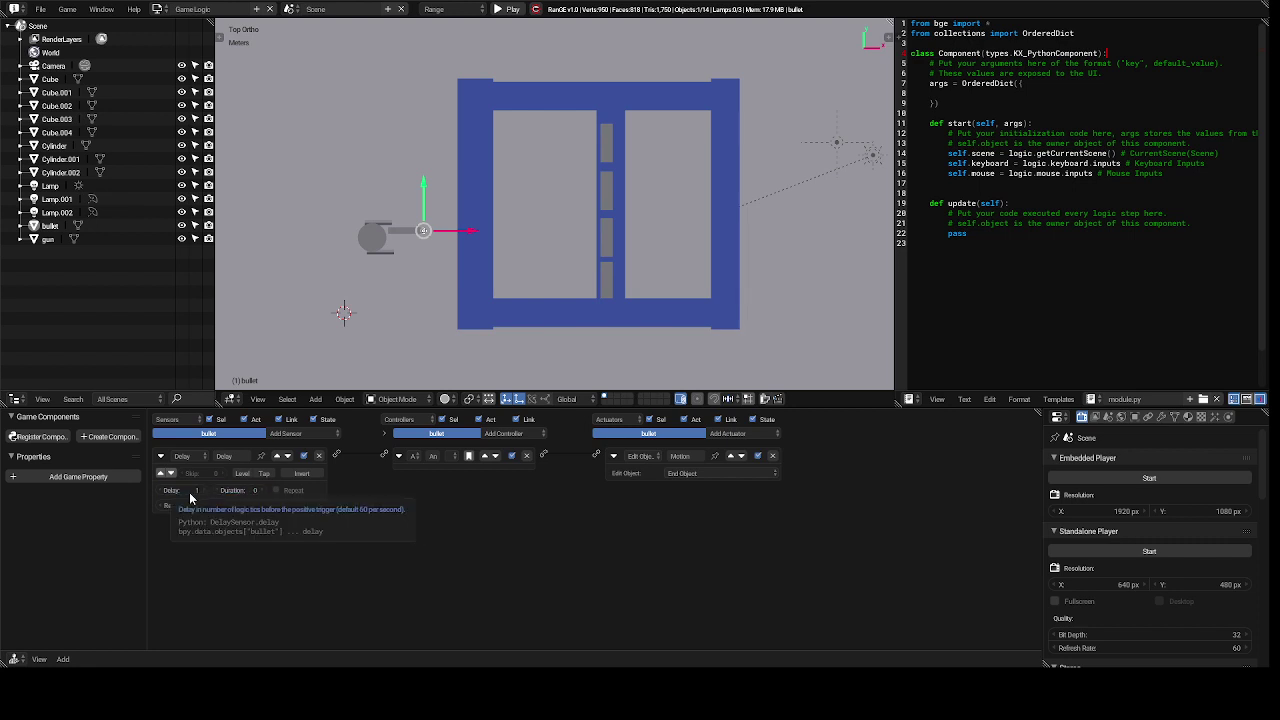
{"action": "left_click", "coordinate": [205, 492]}
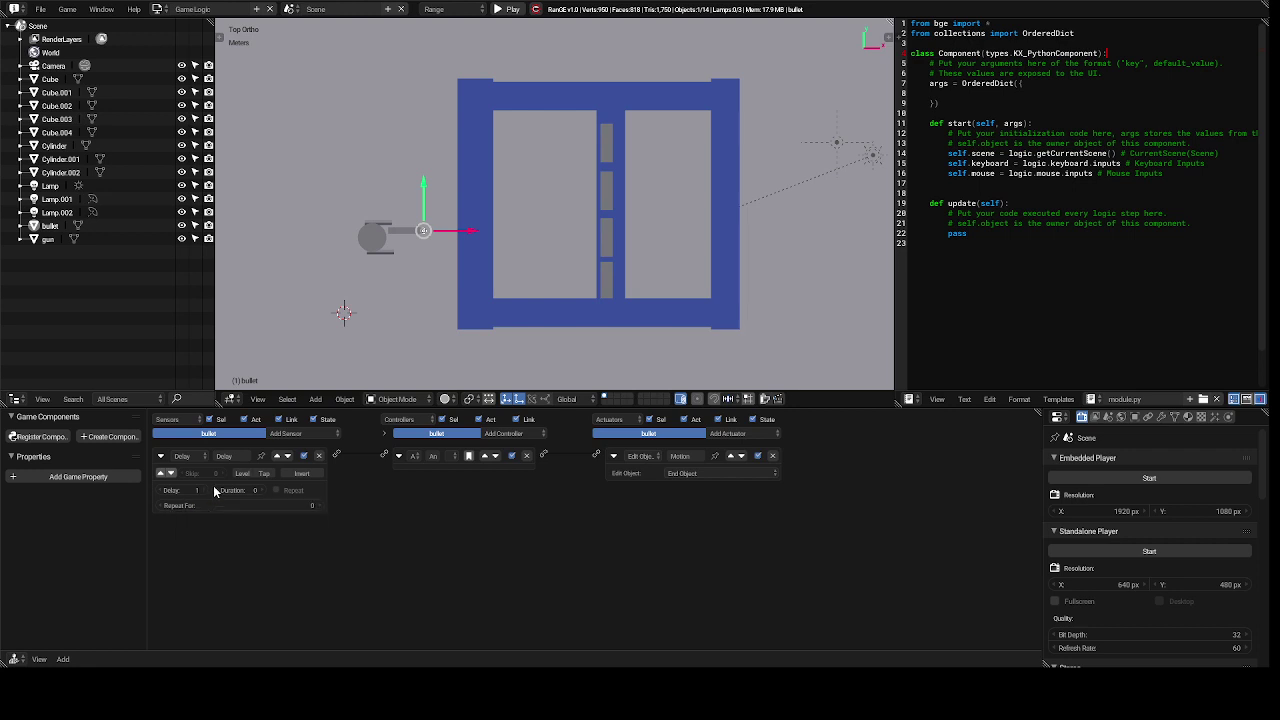
{"action": "left_click", "coordinate": [279, 491]}
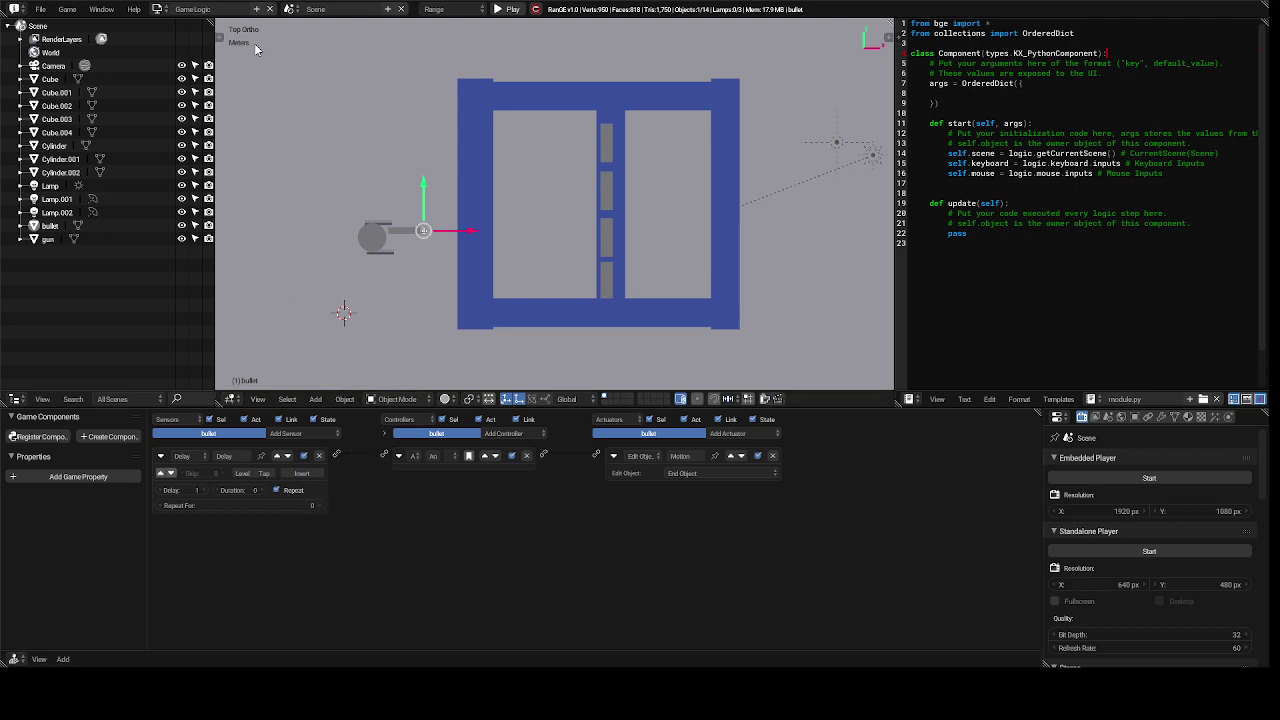
- Test-run the game in the Default layout to check the delayed End Object logic, and stop the run
{"action": "left_click", "coordinate": [158, 12]}
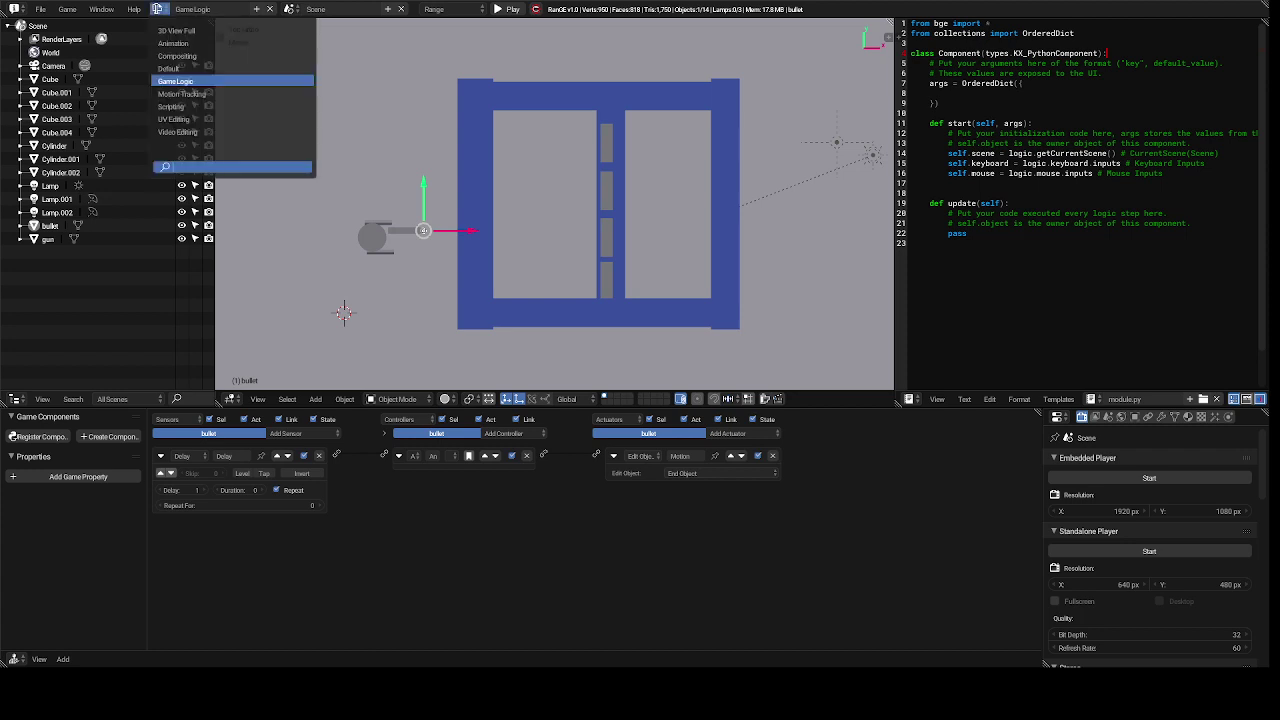
{"action": "left_click", "coordinate": [220, 68]}
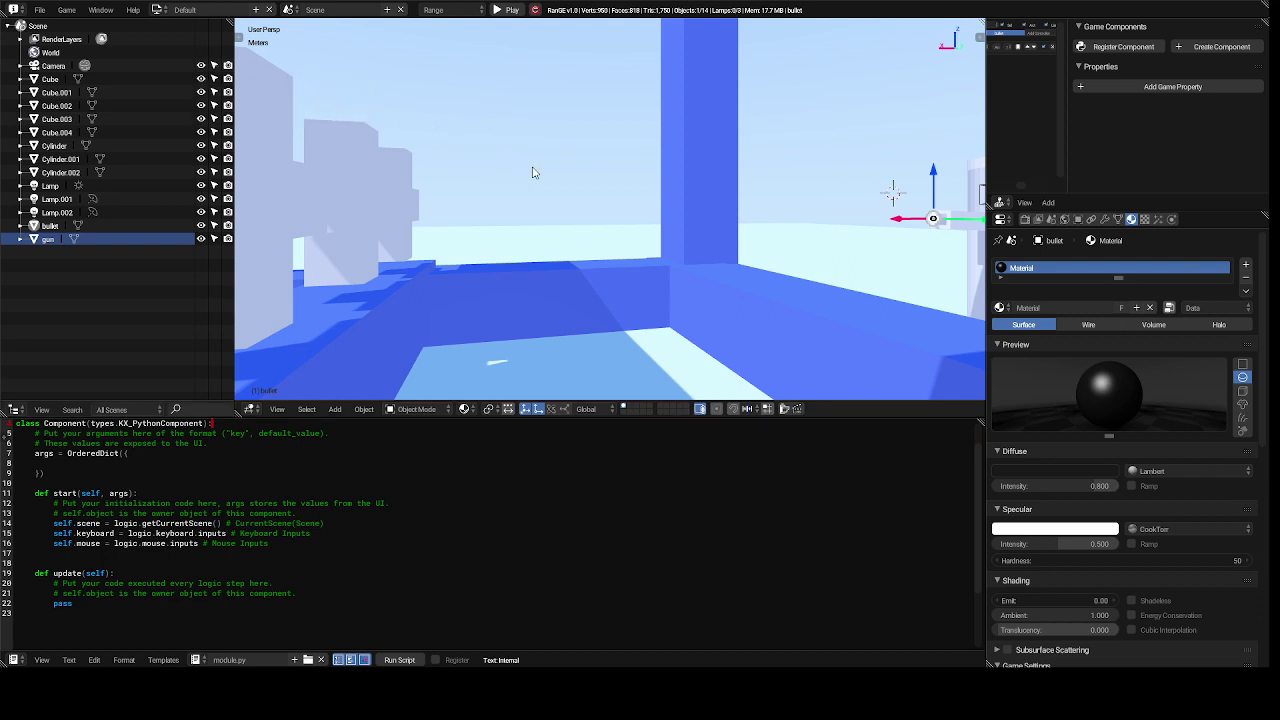
{"action": "key", "text": "p"}
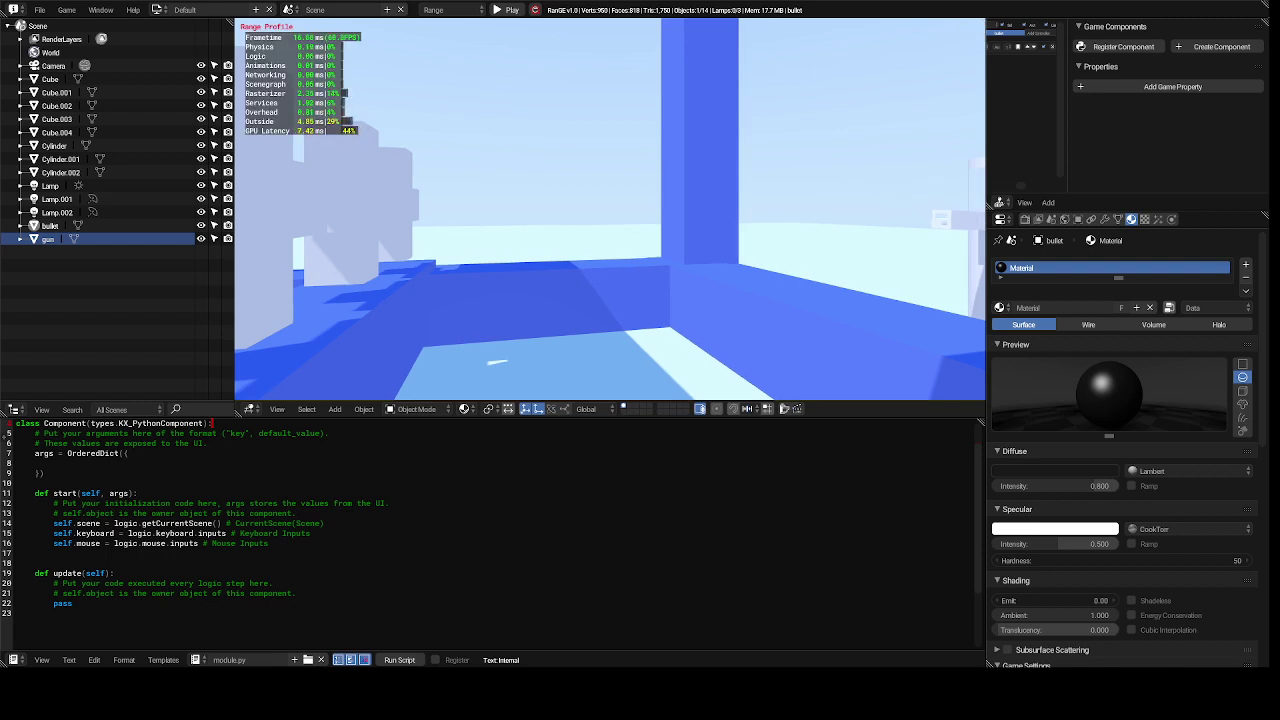
{"action": "key", "text": "Escape"}
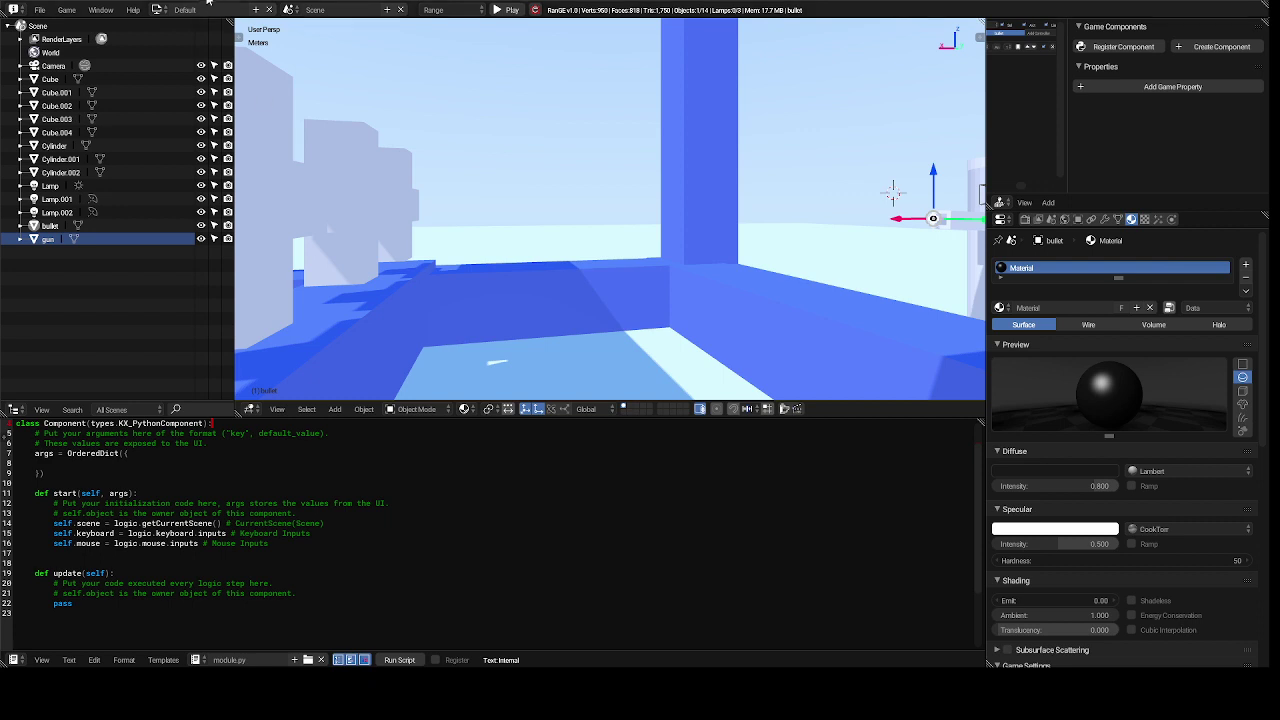
- Return to the Game Logic layout and set the bullet's Edit Object actuator back to Add Object
{"action": "left_click", "coordinate": [158, 9]}
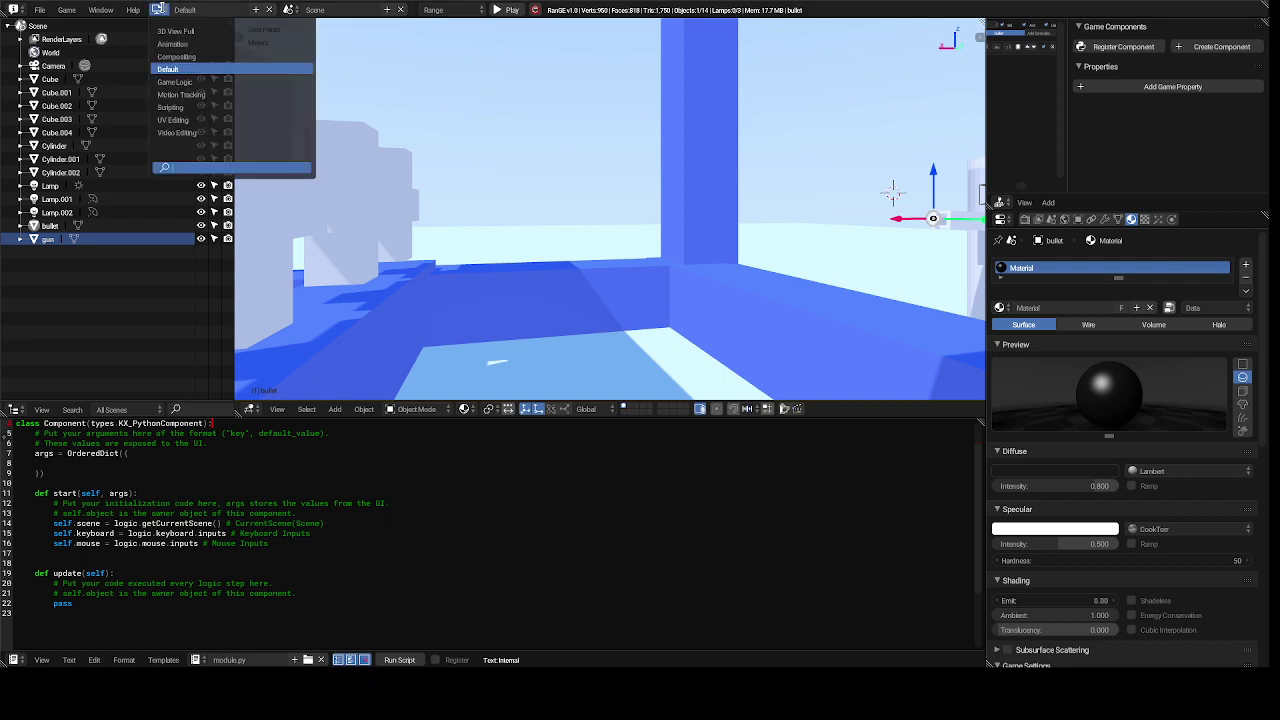
{"action": "left_click", "coordinate": [184, 80]}
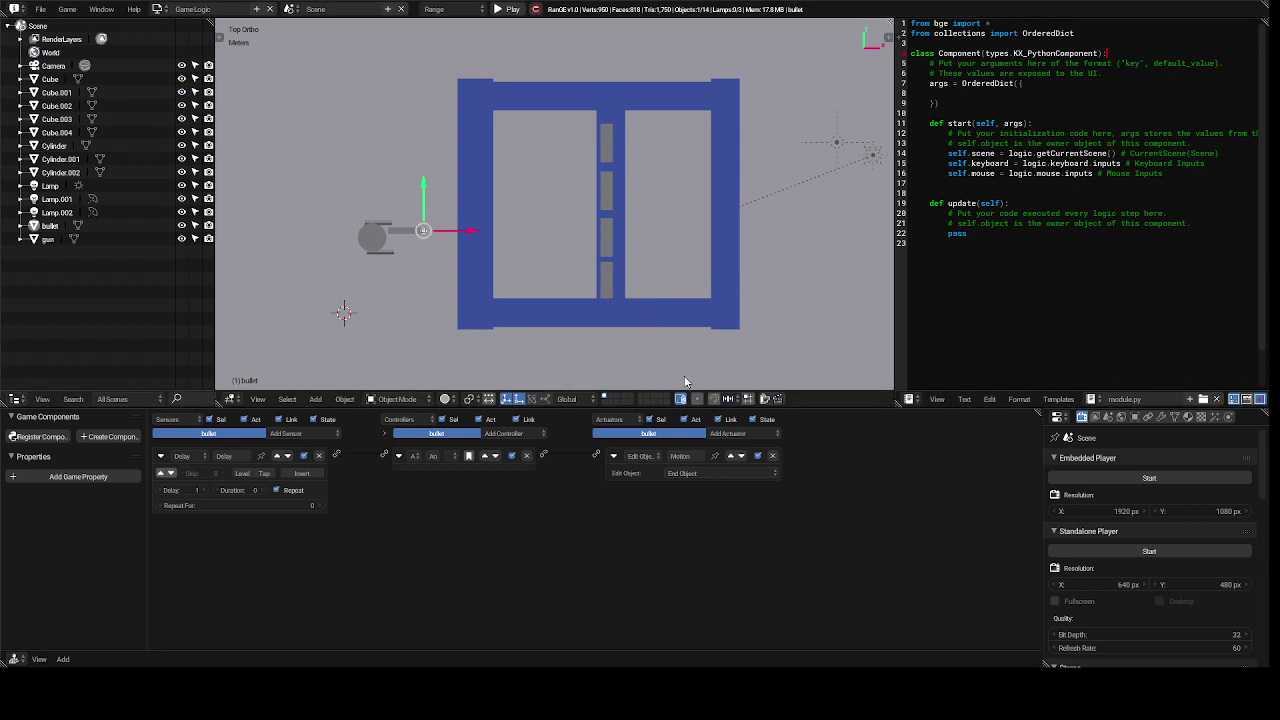
{"action": "left_click", "coordinate": [699, 474]}
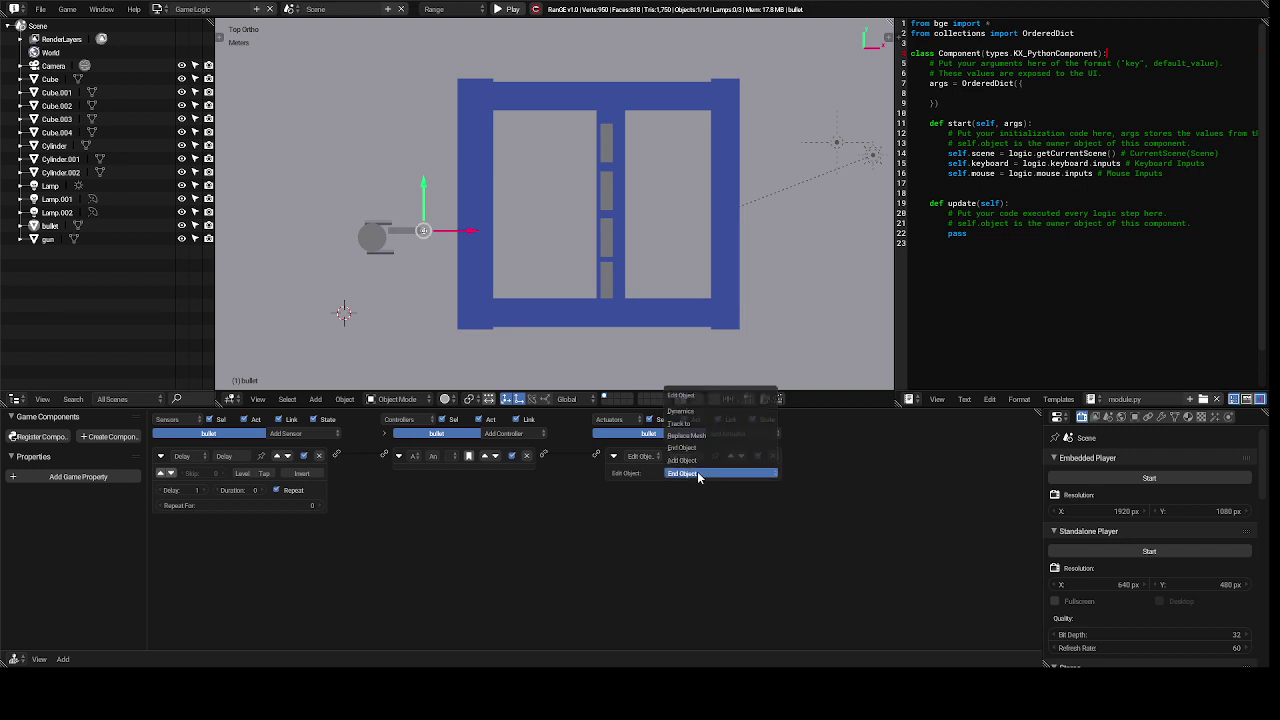
{"action": "left_click", "coordinate": [696, 462]}
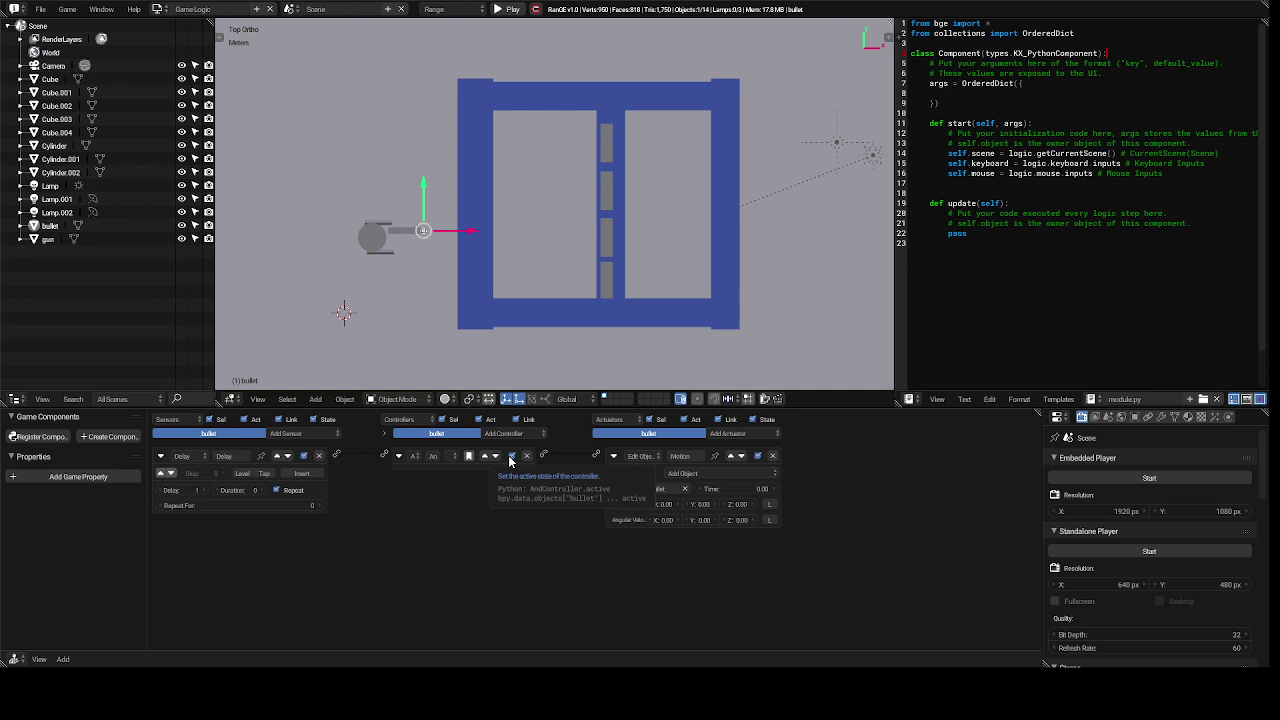
- Delete the bullet's Delay sensor and add a Keyboard sensor in its place
{"action": "left_click", "coordinate": [319, 457]}
{"action": "left_click", "coordinate": [316, 434]}
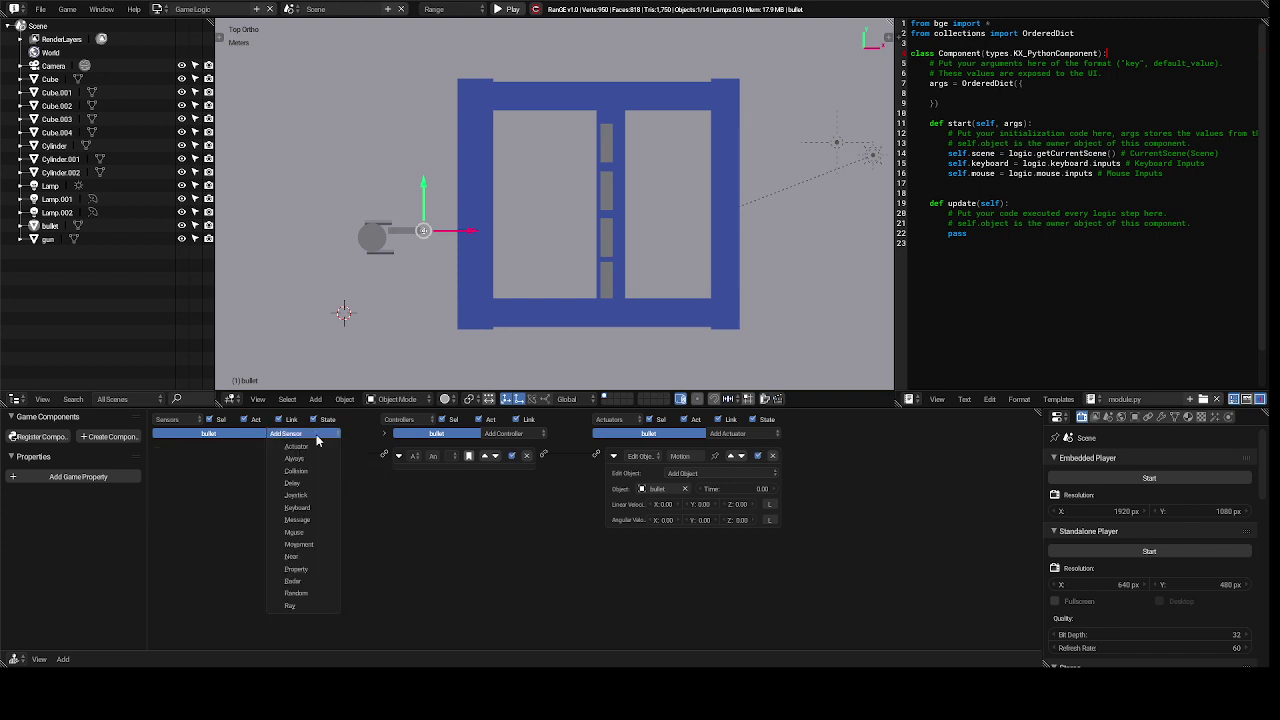
{"action": "left_click", "coordinate": [300, 508]}
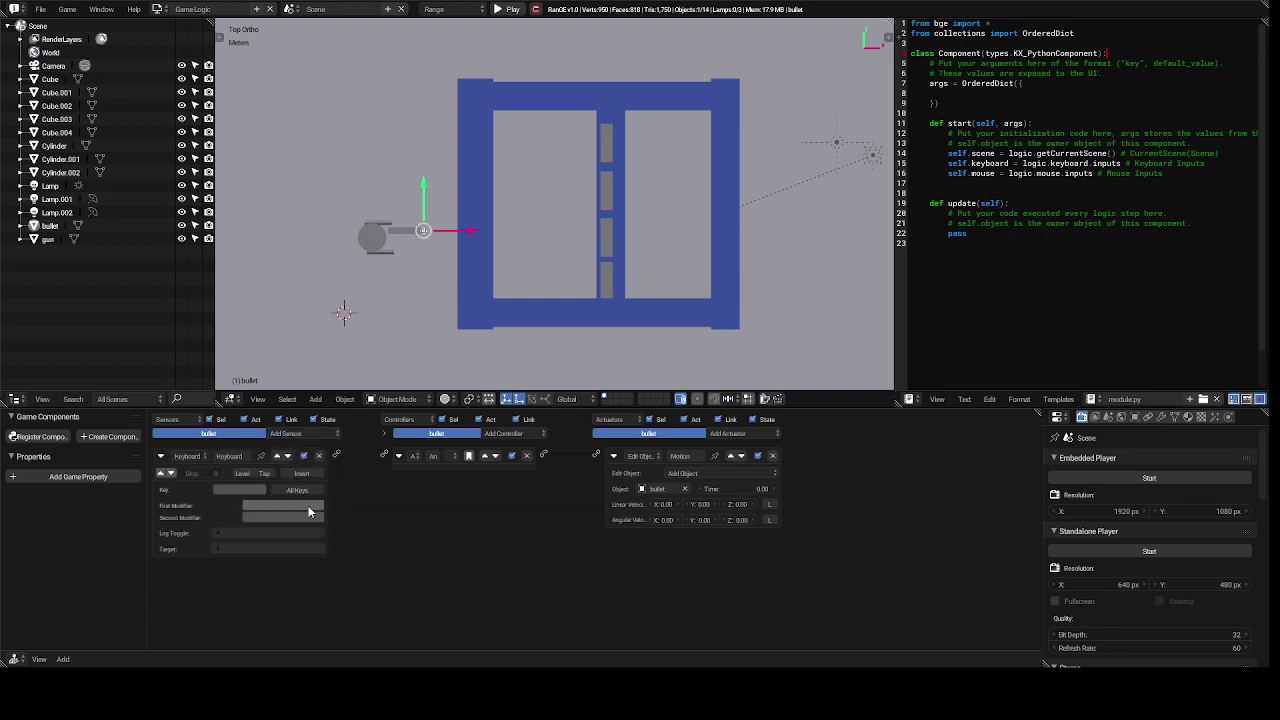
- Assign a key to the bullet's Keyboard sensor and link the sensor to its And controller
{"action": "left_click", "coordinate": [240, 490]}
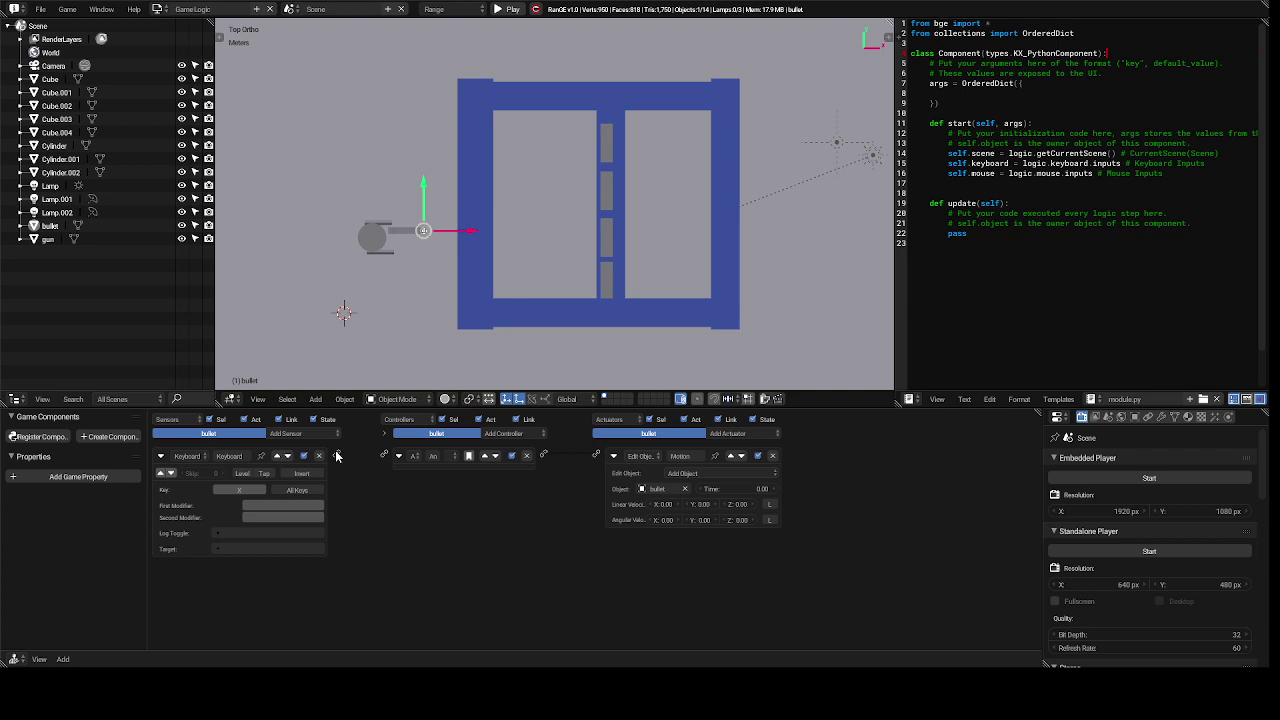
{"action": "left_click_drag", "start_coordinate": [337, 456], "coordinate": [388, 457]}
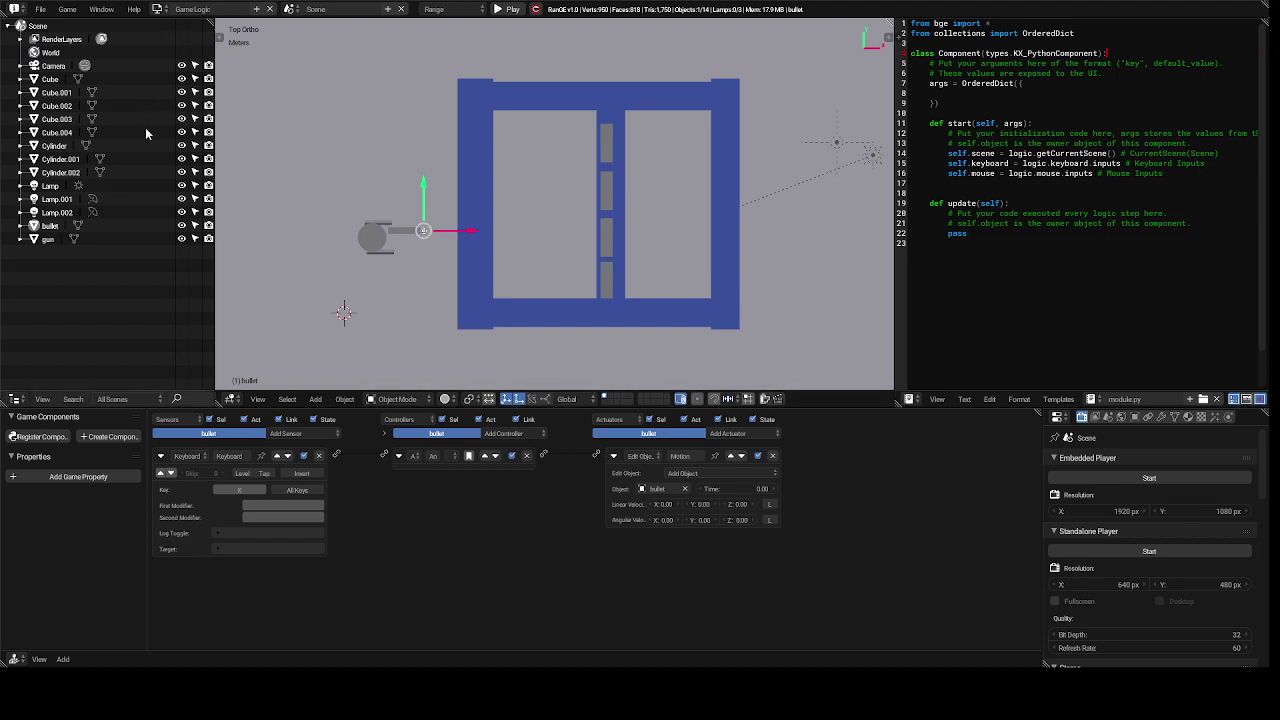
- Select the gun, delete its Keyboard sensor and add a Delay sensor in its place
{"action": "left_click", "coordinate": [49, 241]}
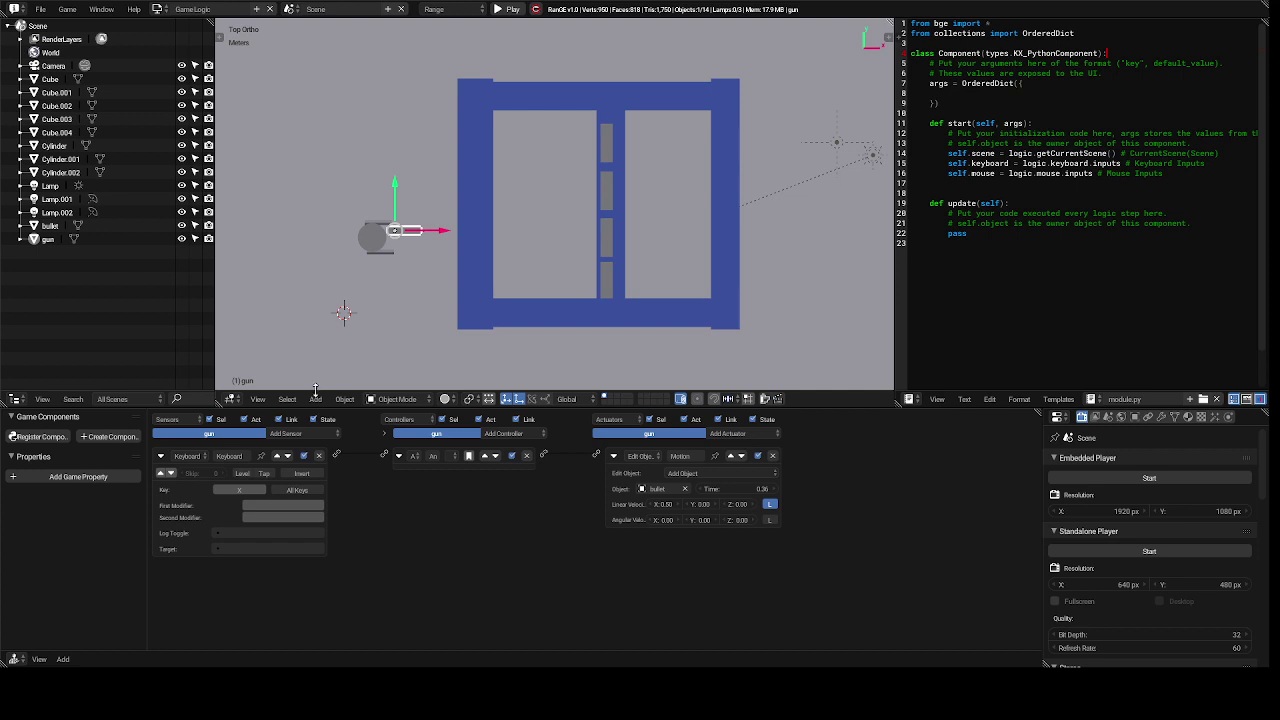
{"action": "left_click", "coordinate": [319, 456]}
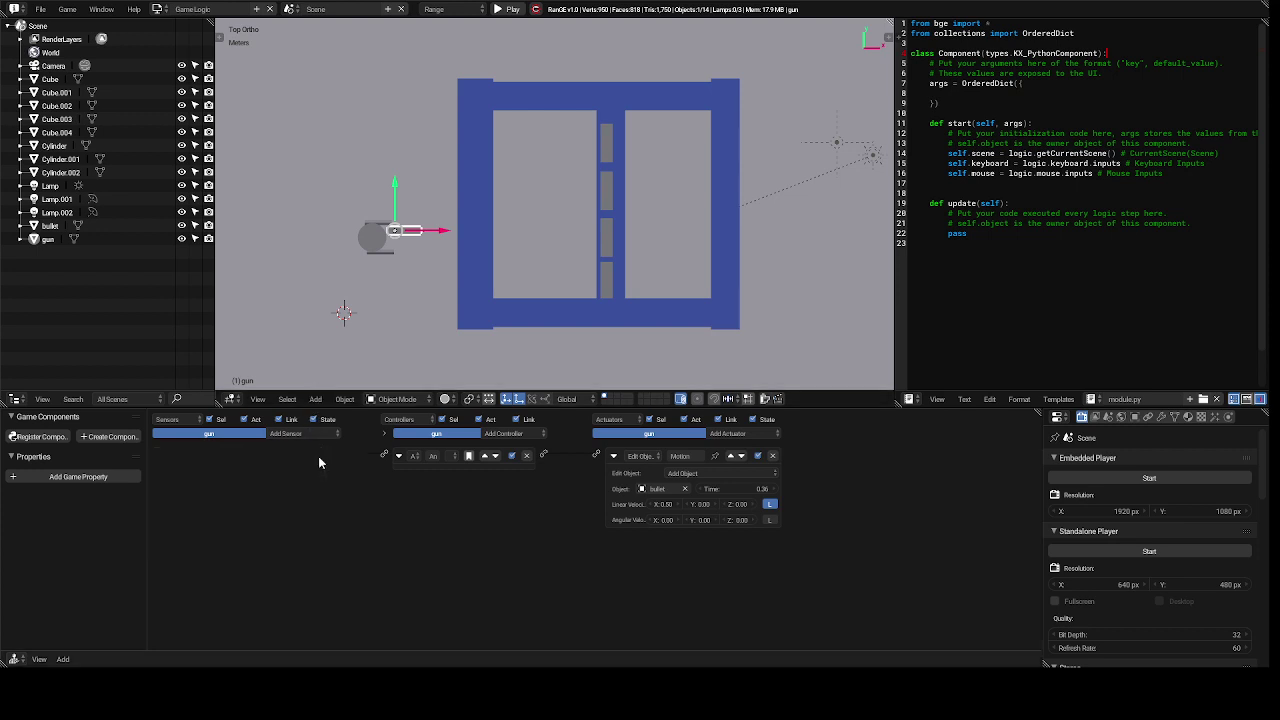
{"action": "left_click", "coordinate": [309, 437]}
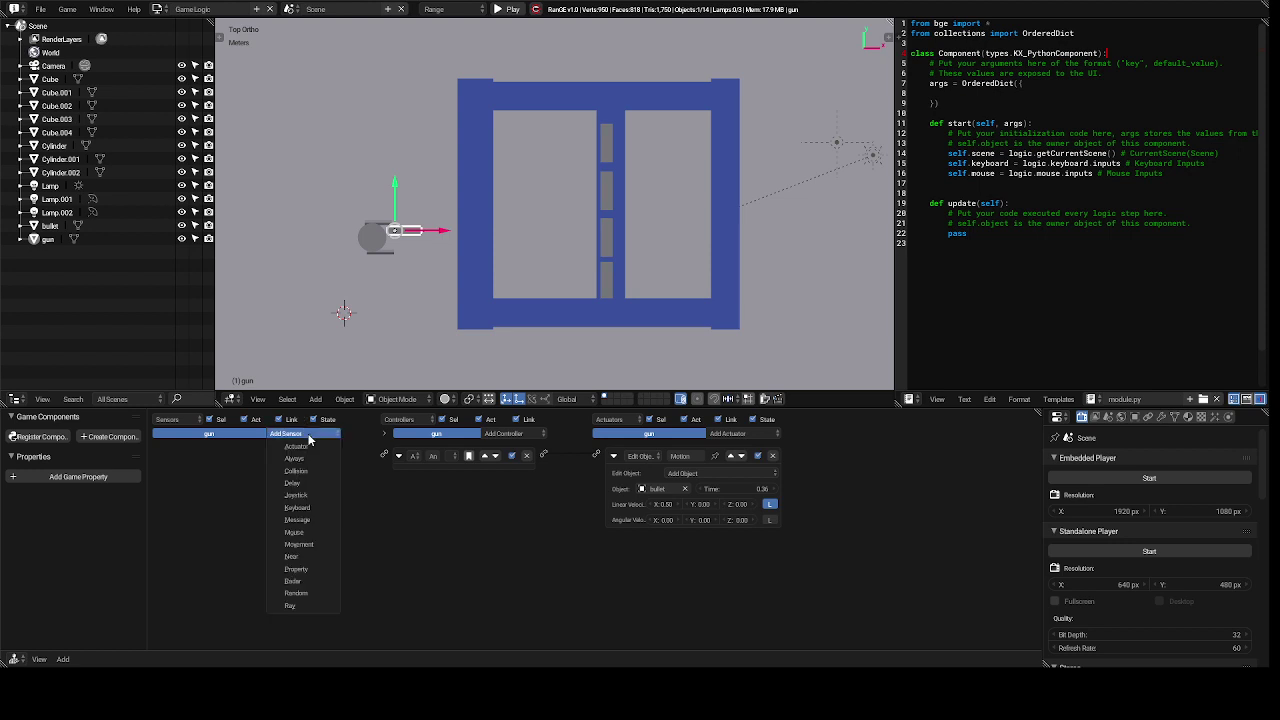
{"action": "left_click", "coordinate": [306, 486]}
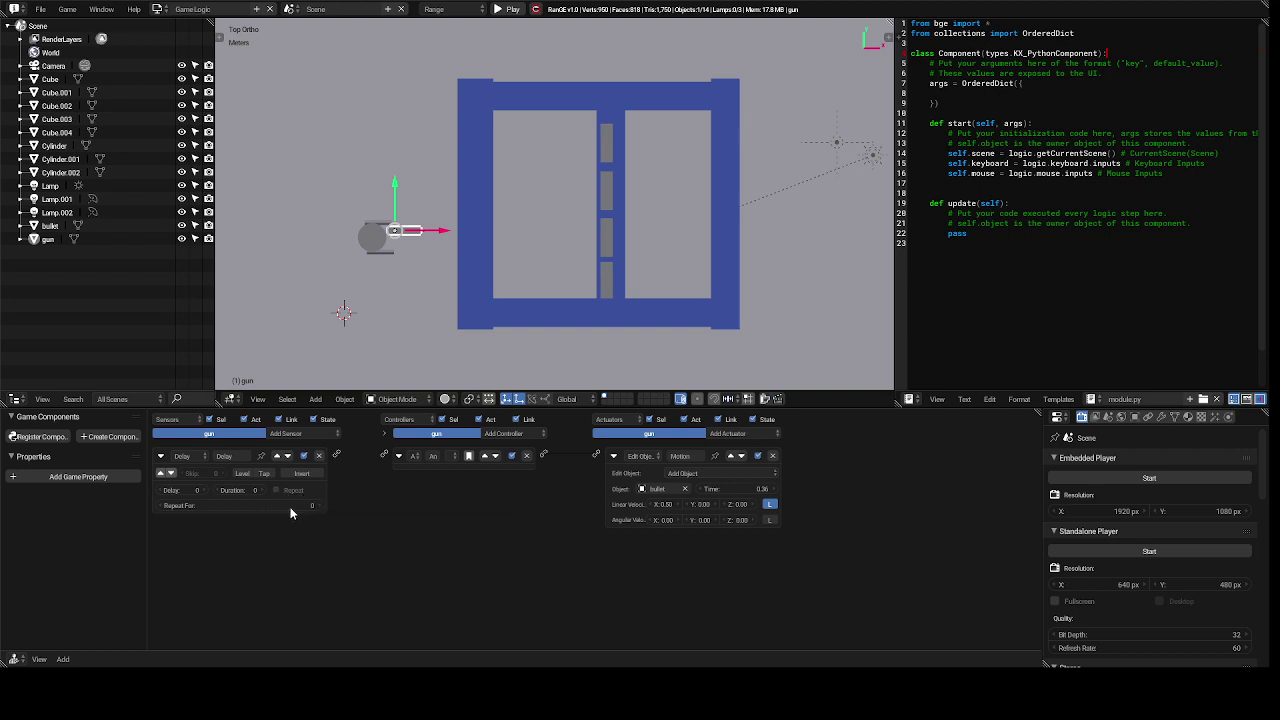
- Set the gun's Delay sensor to repeat for 100 and enable Repeat
{"action": "left_click", "coordinate": [285, 504]}
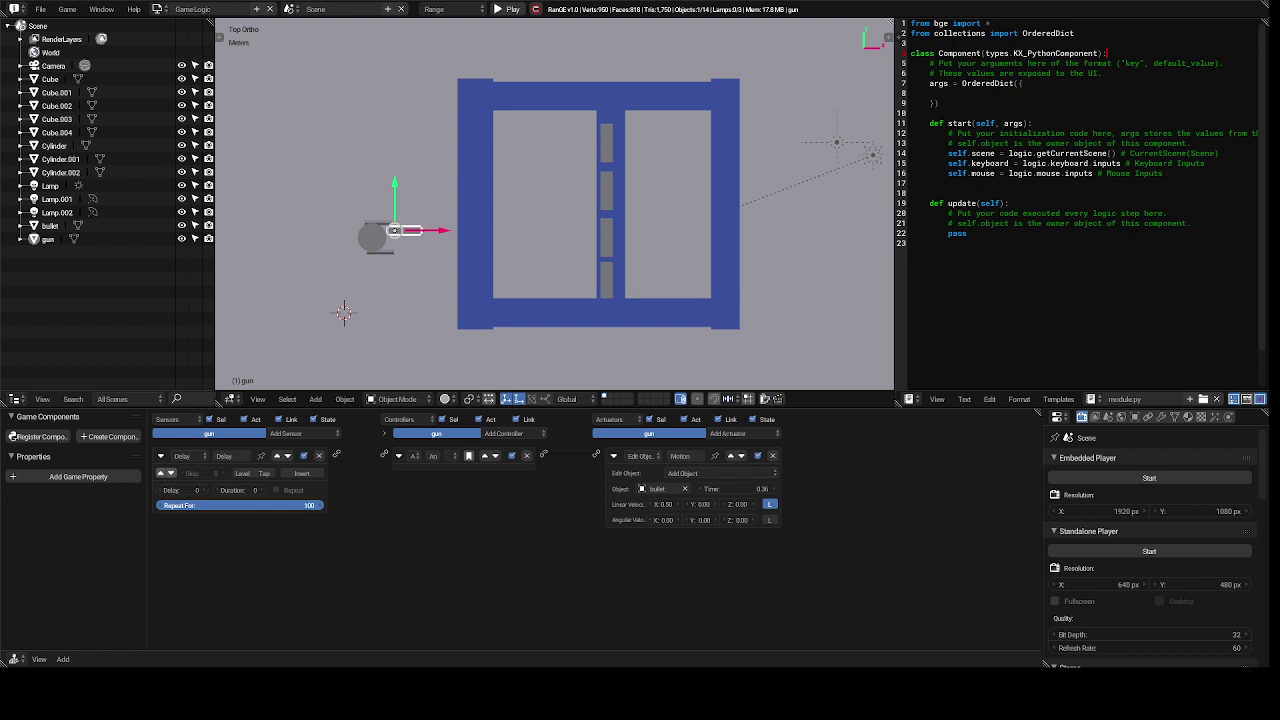
{"action": "left_click_drag", "start_coordinate": [285, 504], "coordinate": [286, 504]}
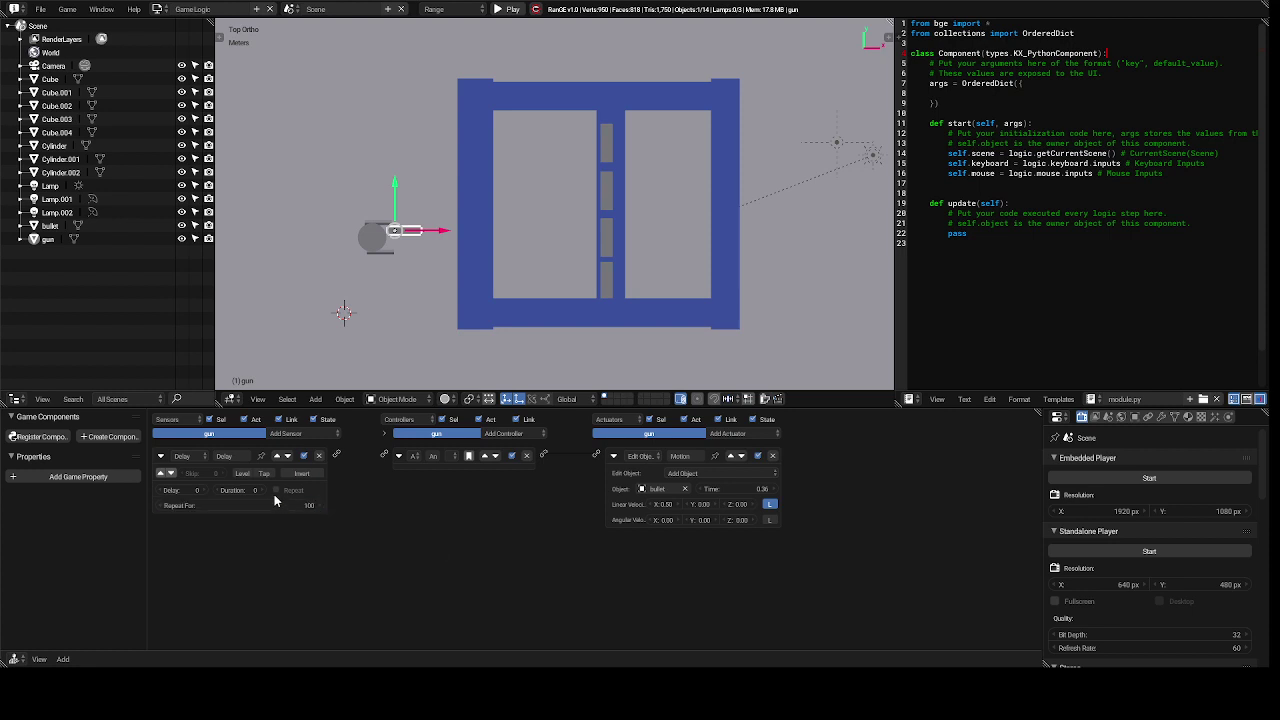
{"action": "left_click", "coordinate": [276, 491]}
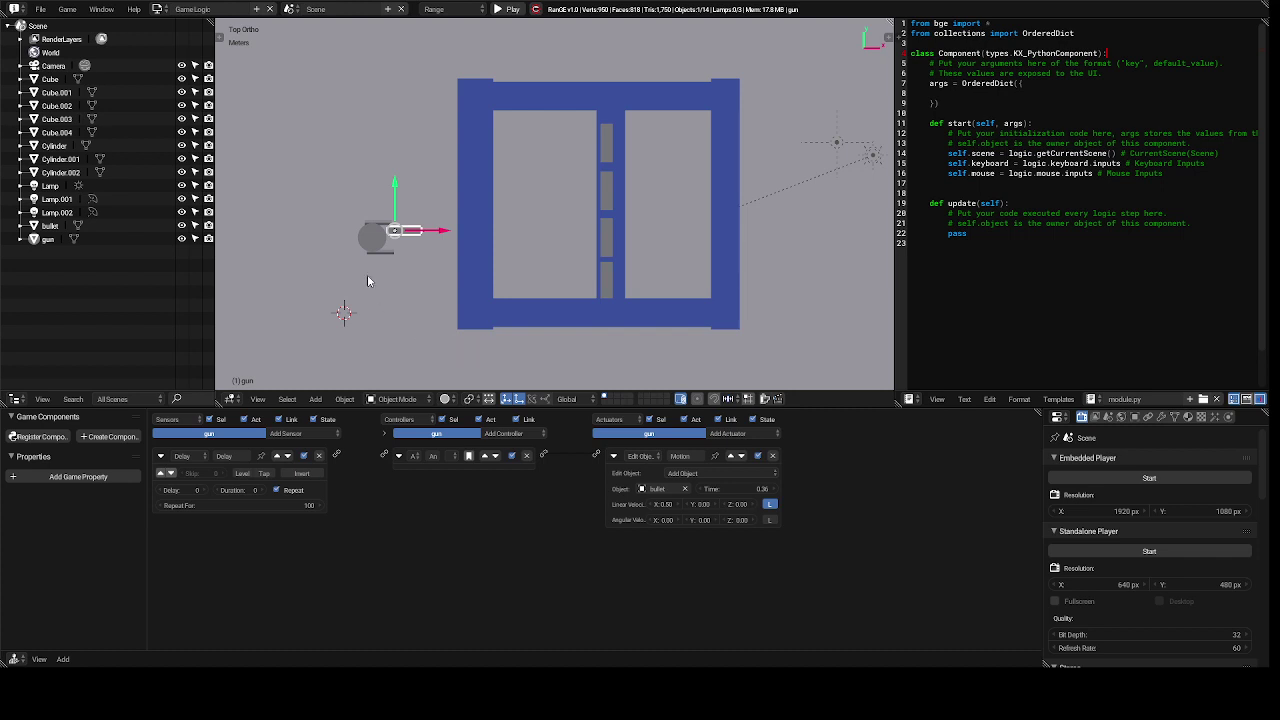
- Test-run the game in the Default layout to check the gun's Delay sensor setup, and stop the run
{"action": "left_click", "coordinate": [159, 10]}
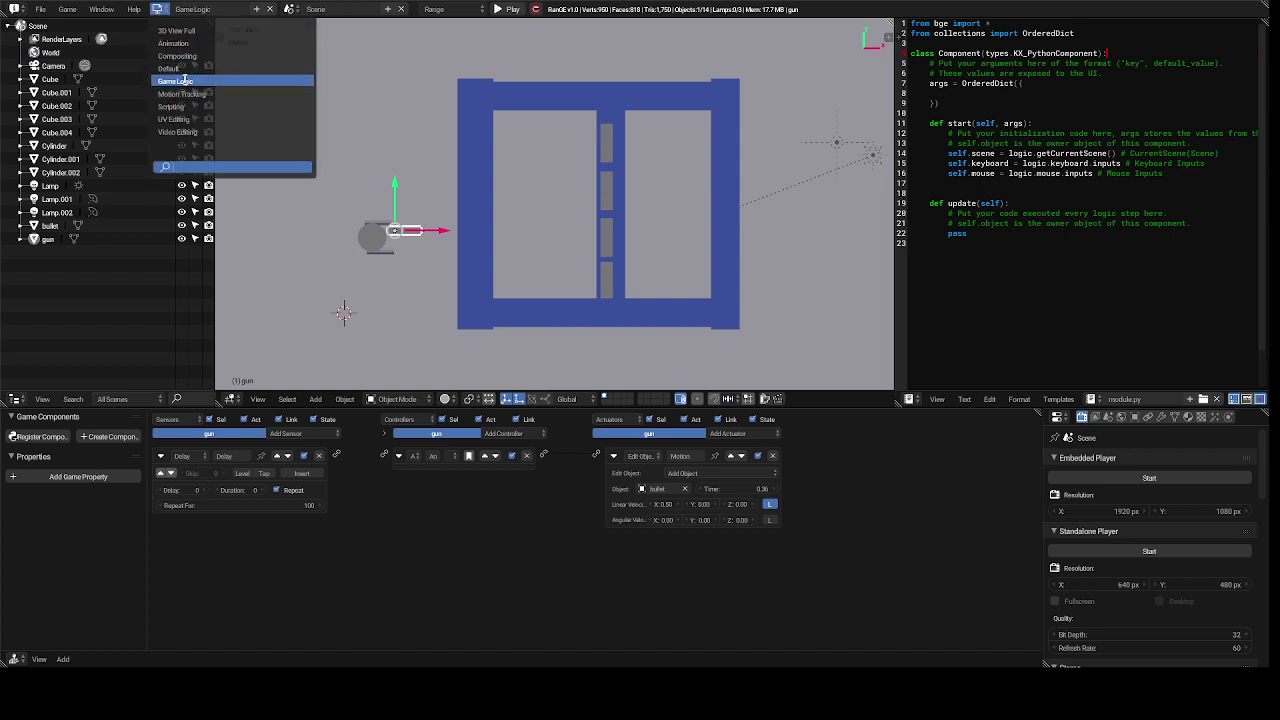
{"action": "left_click", "coordinate": [188, 70]}
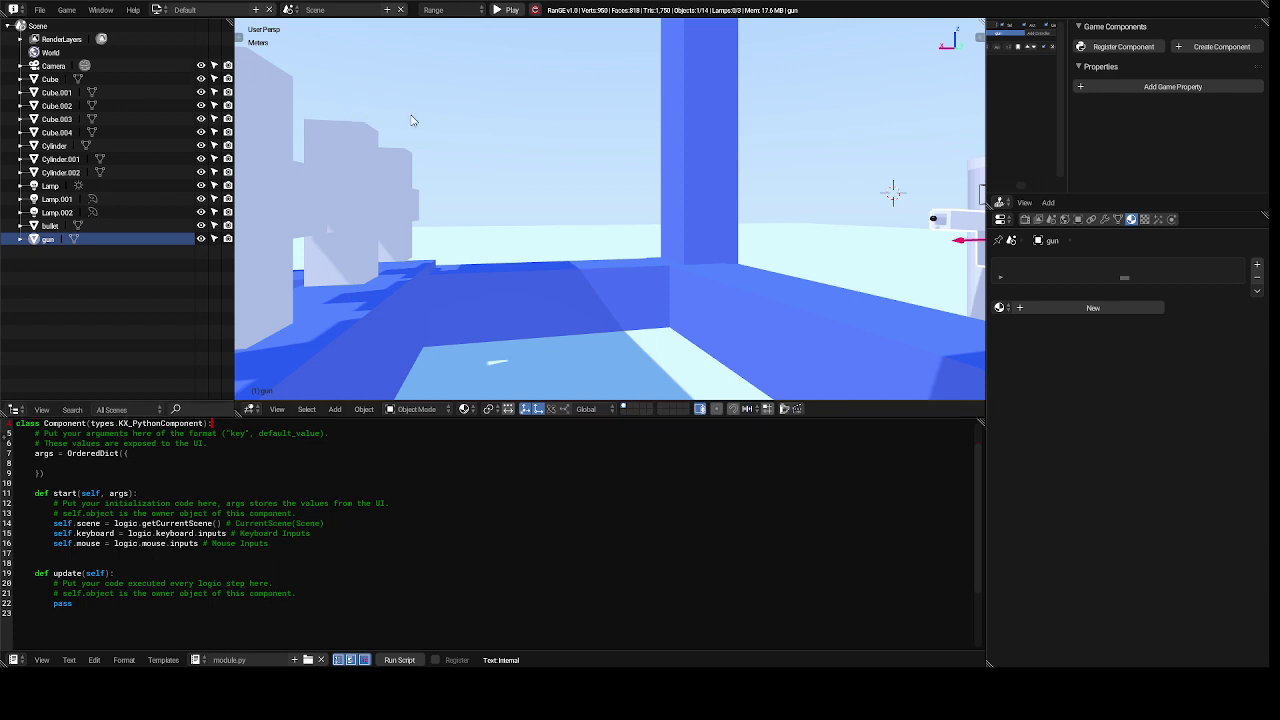
{"action": "key", "text": "p"}
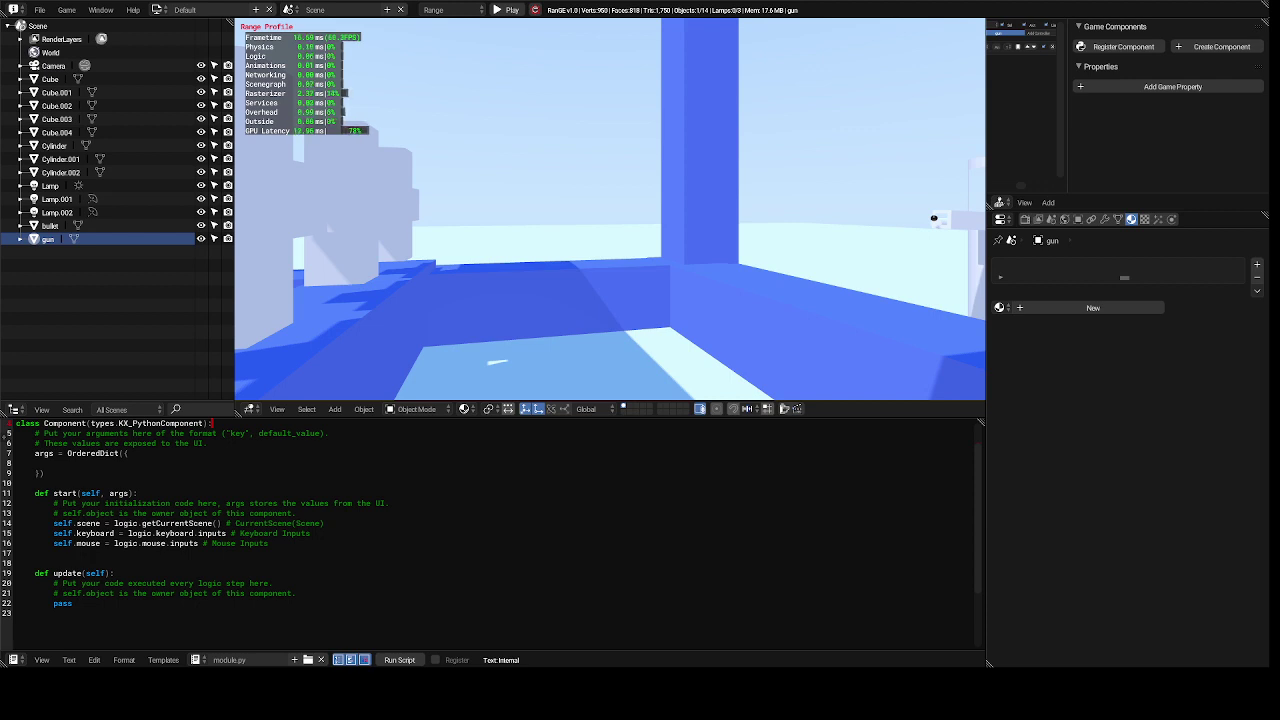
{"action": "key", "text": "Escape"}
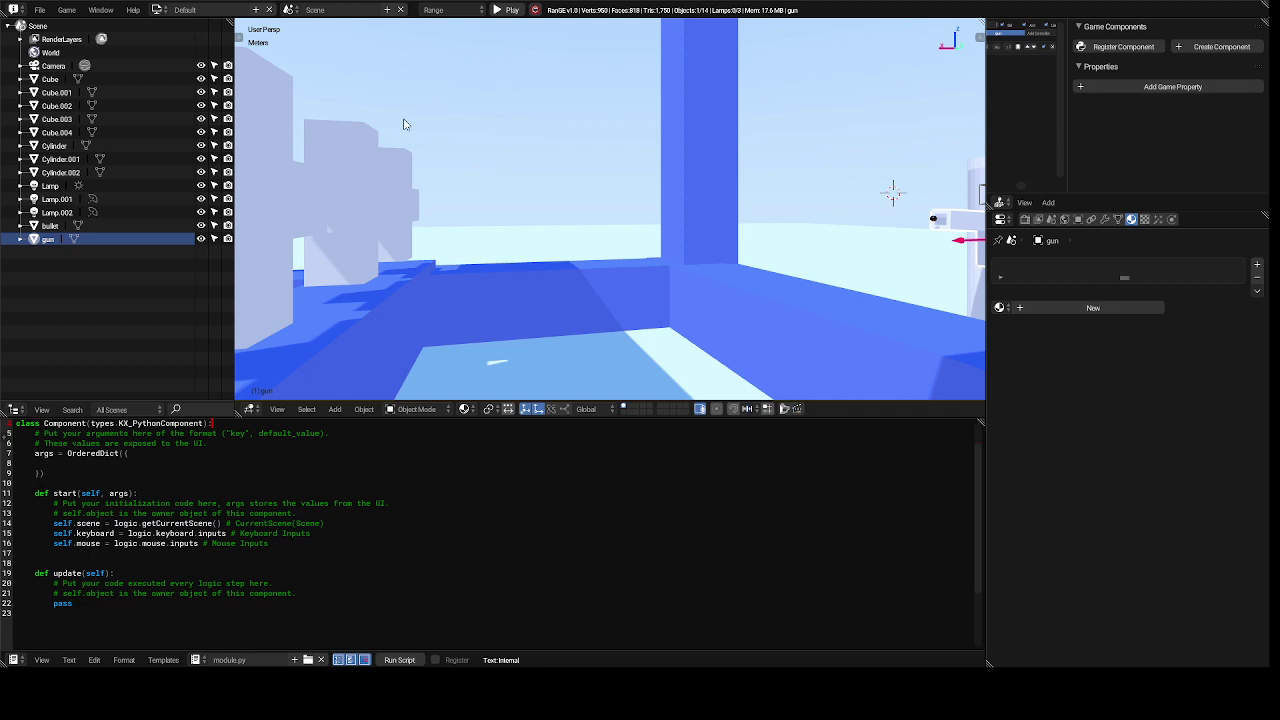
- Return to the Game Logic layout and set the Time of the gun's Add Object actuator to 0.00
{"action": "left_click", "coordinate": [157, 10]}
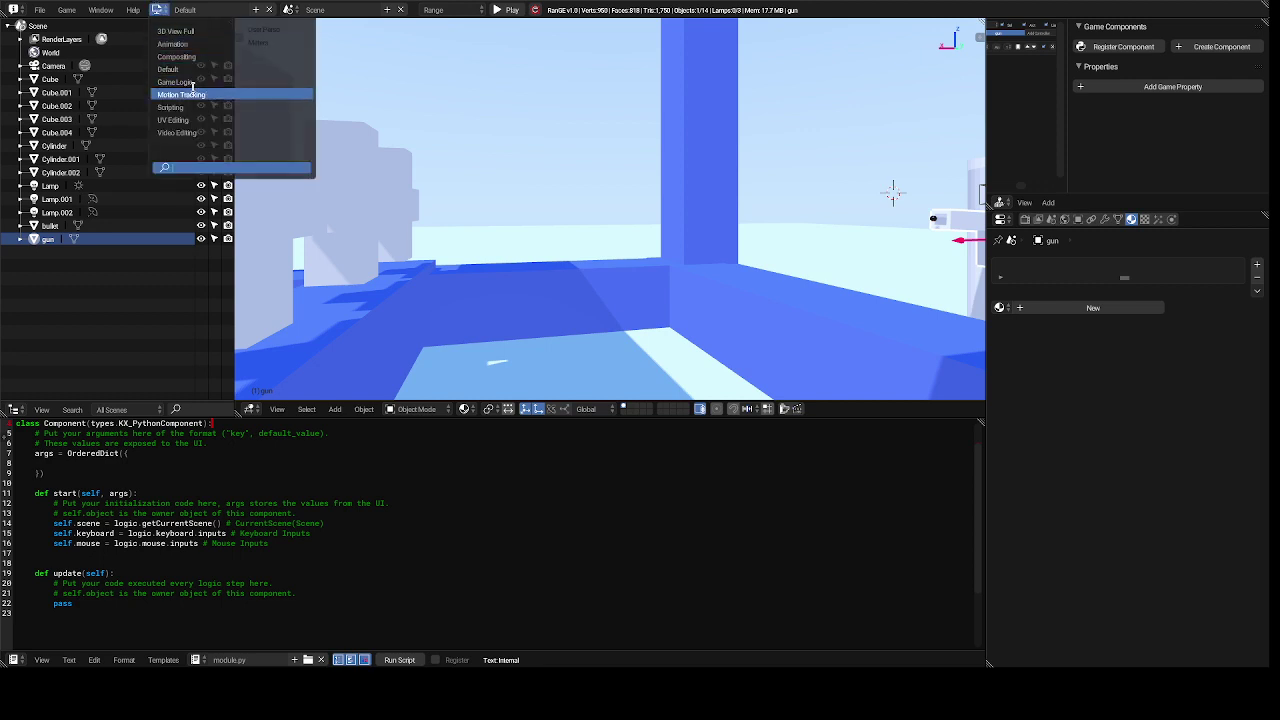
{"action": "left_click", "coordinate": [190, 82]}
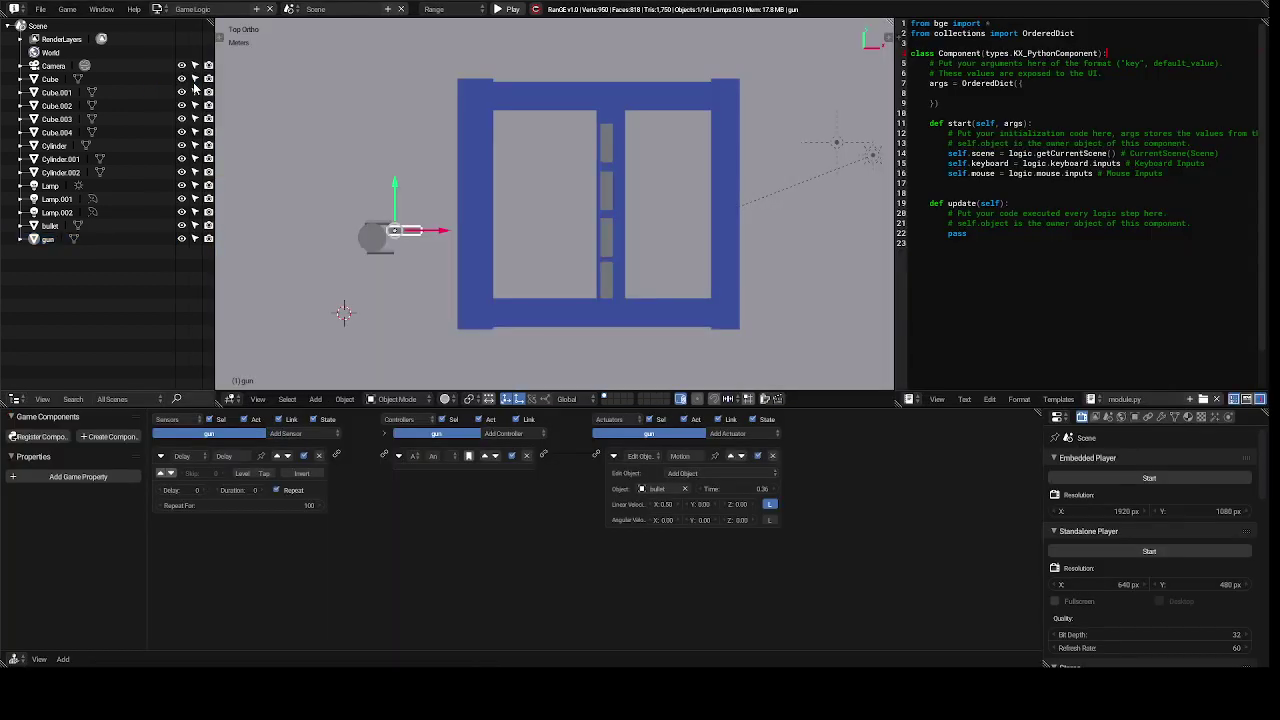
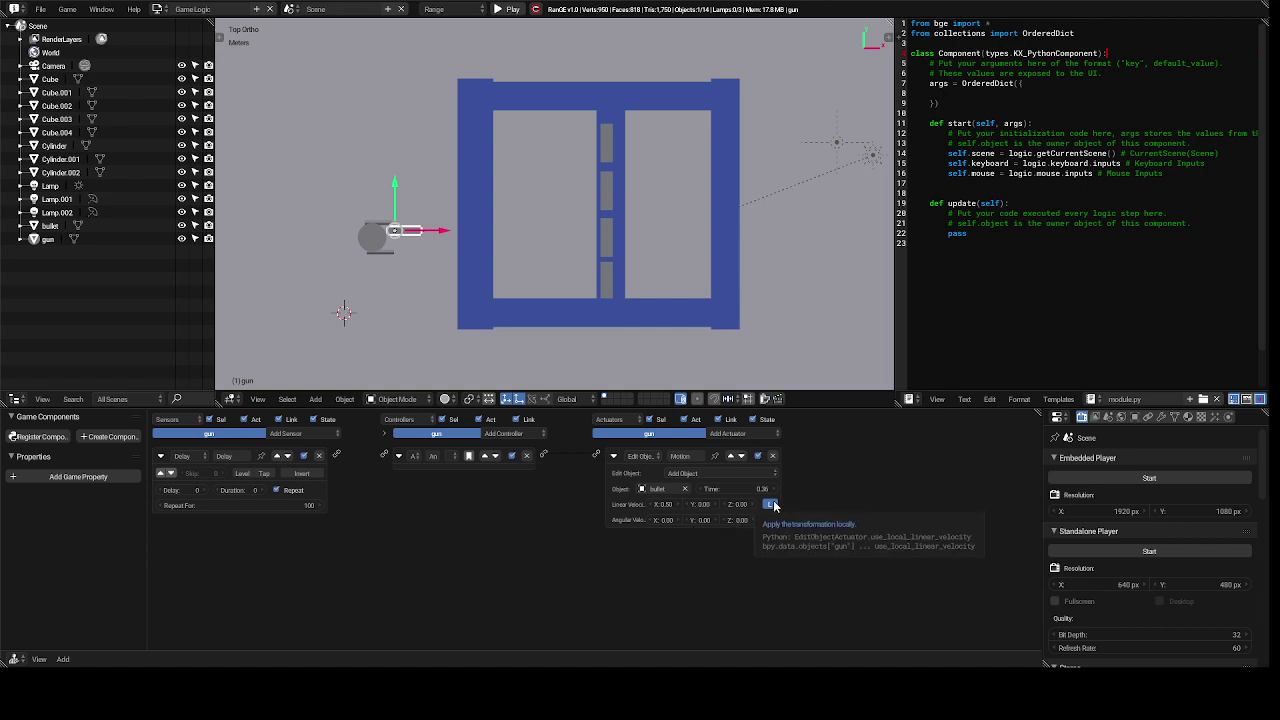
{"action": "left_click", "coordinate": [704, 490]}
{"action": "left_click", "coordinate": [704, 490]}
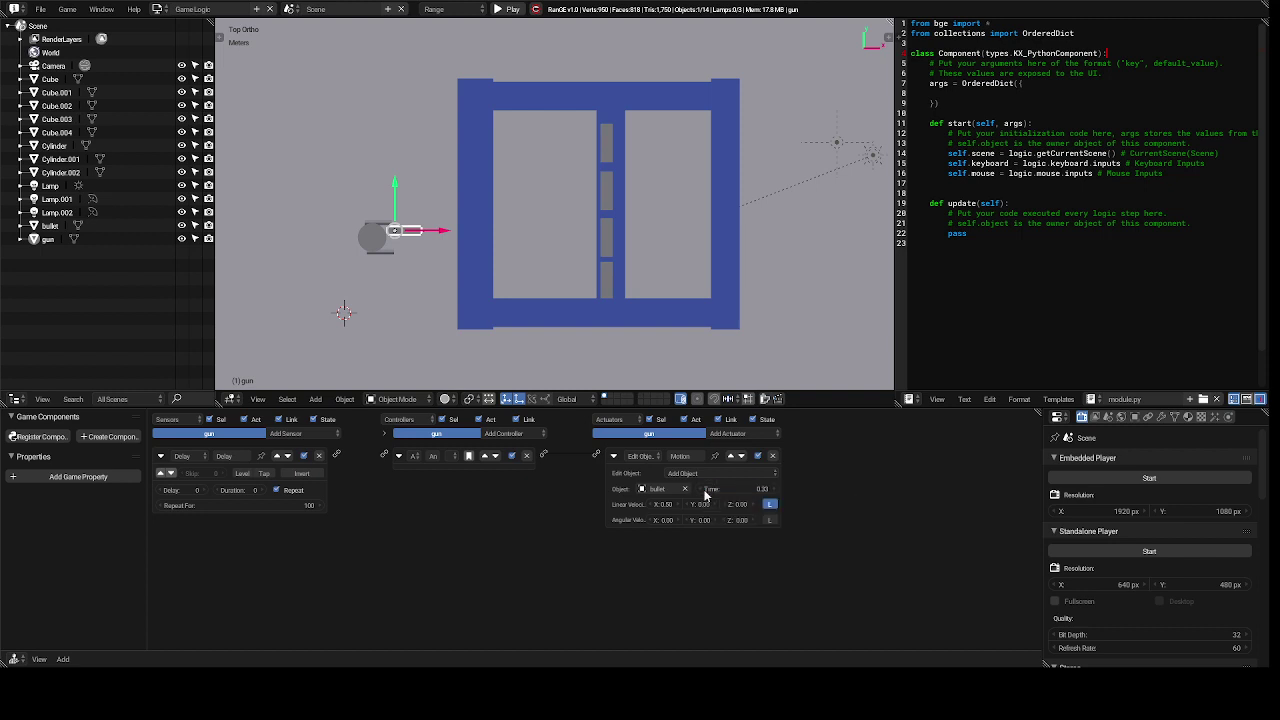
{"action": "left_click", "coordinate": [704, 490]}
{"action": "left_click", "coordinate": [705, 489]}
{"action": "left_click", "coordinate": [705, 489]}
{"action": "left_click", "coordinate": [705, 489]}
{"action": "left_click", "coordinate": [705, 489]}
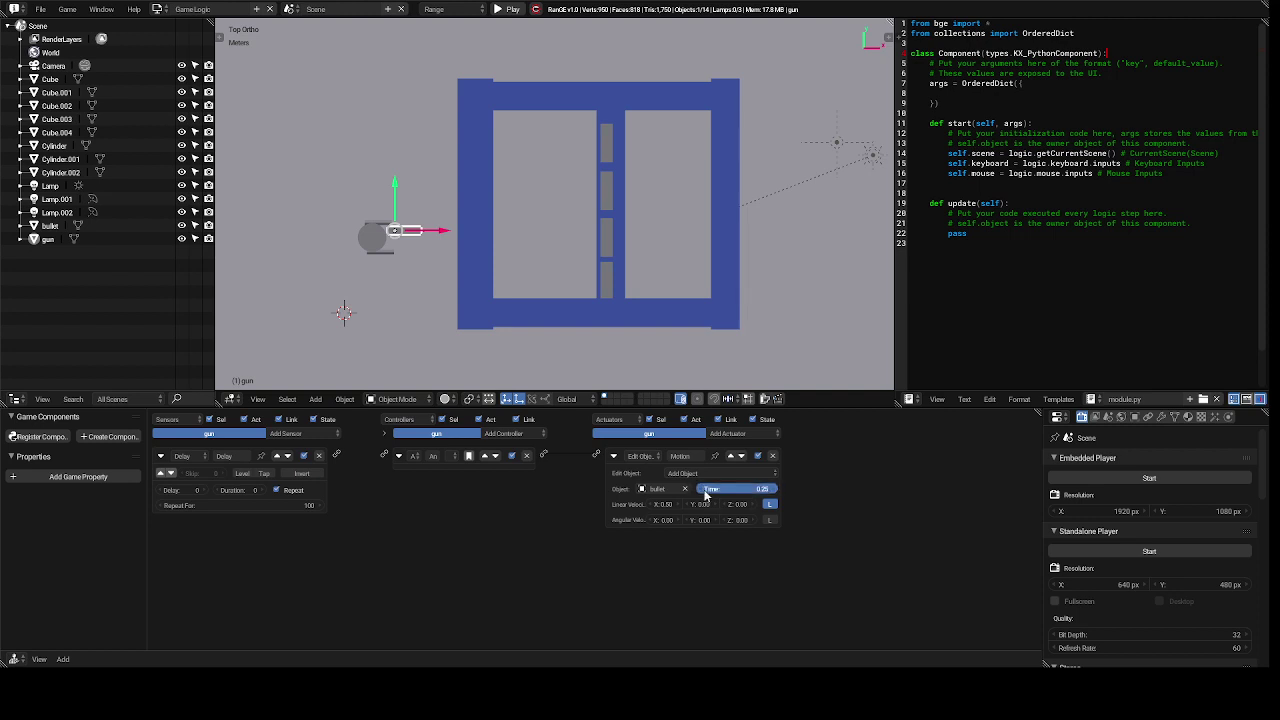
{"action": "left_click", "coordinate": [705, 489]}
{"action": "left_click", "coordinate": [705, 489]}
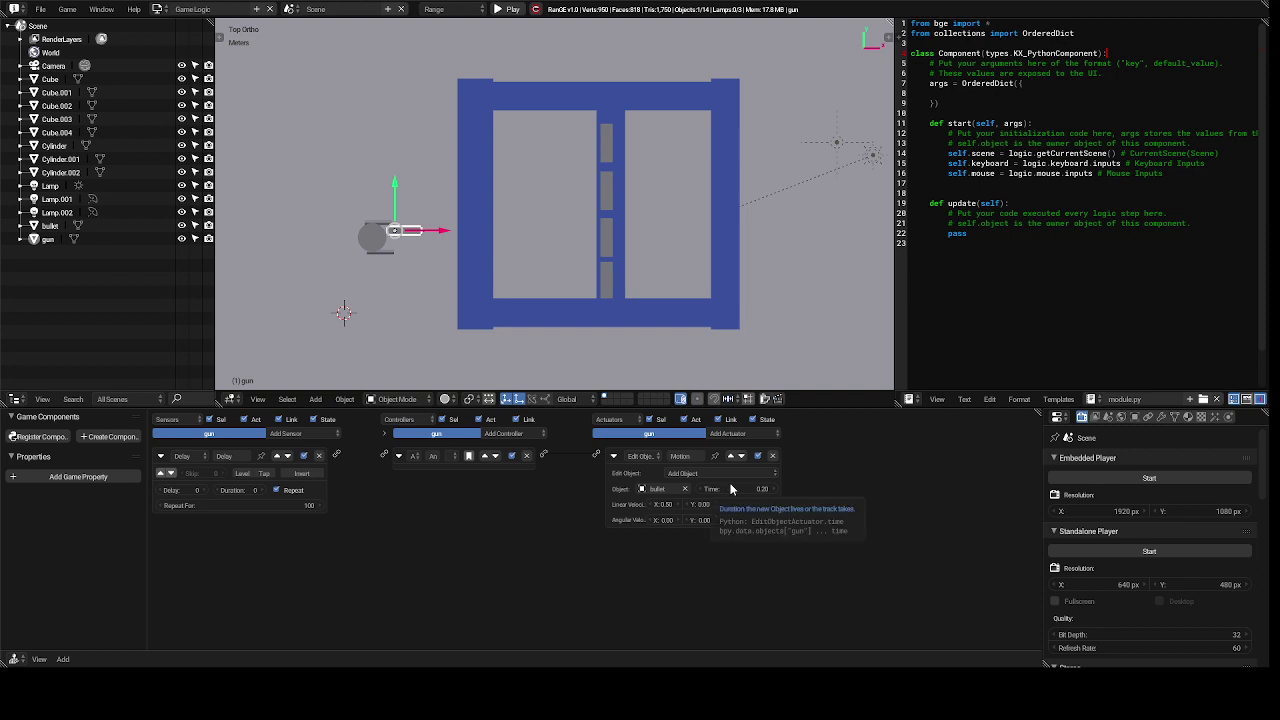
{"action": "left_click_drag", "start_coordinate": [740, 490], "coordinate": [740, 492]}
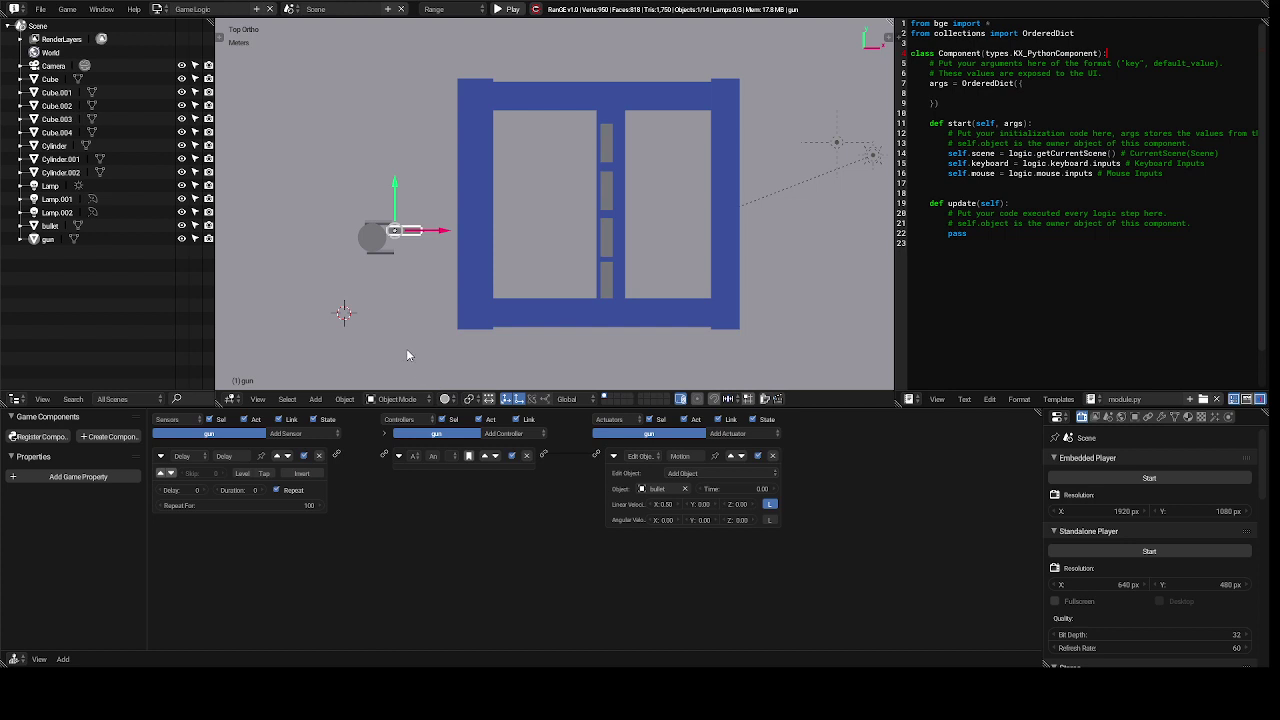
- Test-run the game in the Default layout to check the gun's zero Add Object time, and stop the run
{"action": "left_click", "coordinate": [166, 14]}
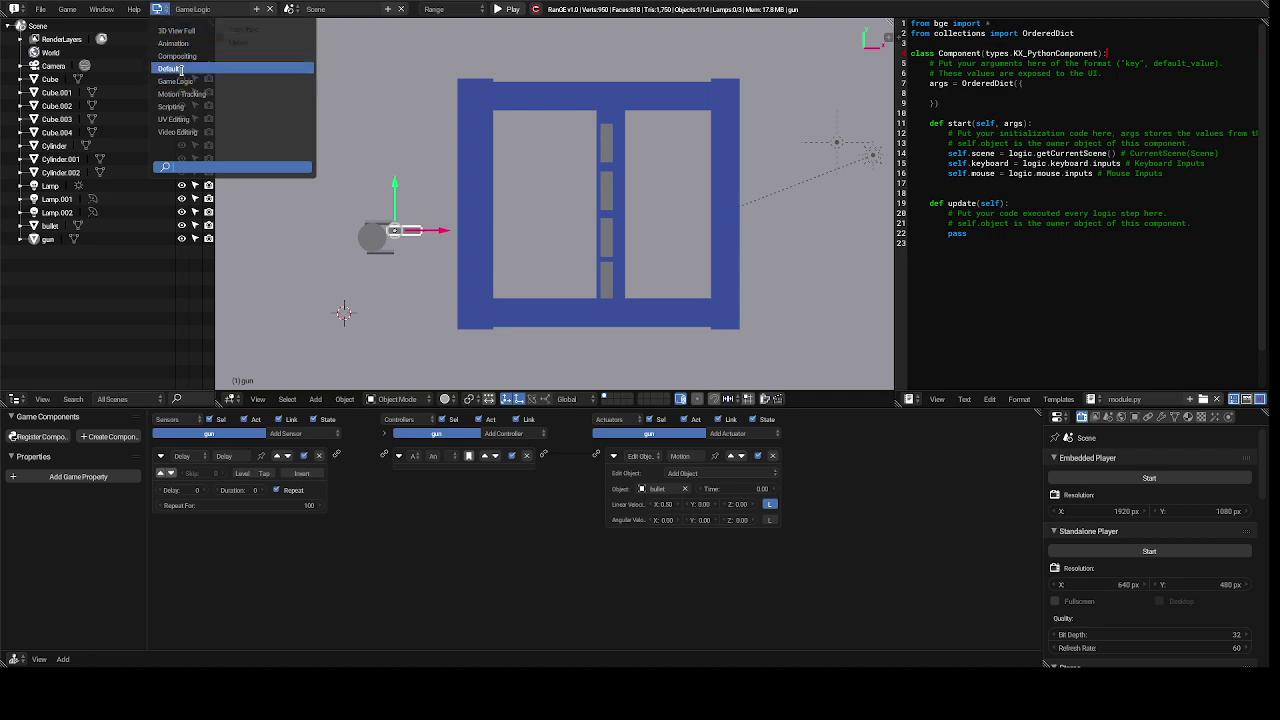
{"action": "left_click", "coordinate": [170, 68]}
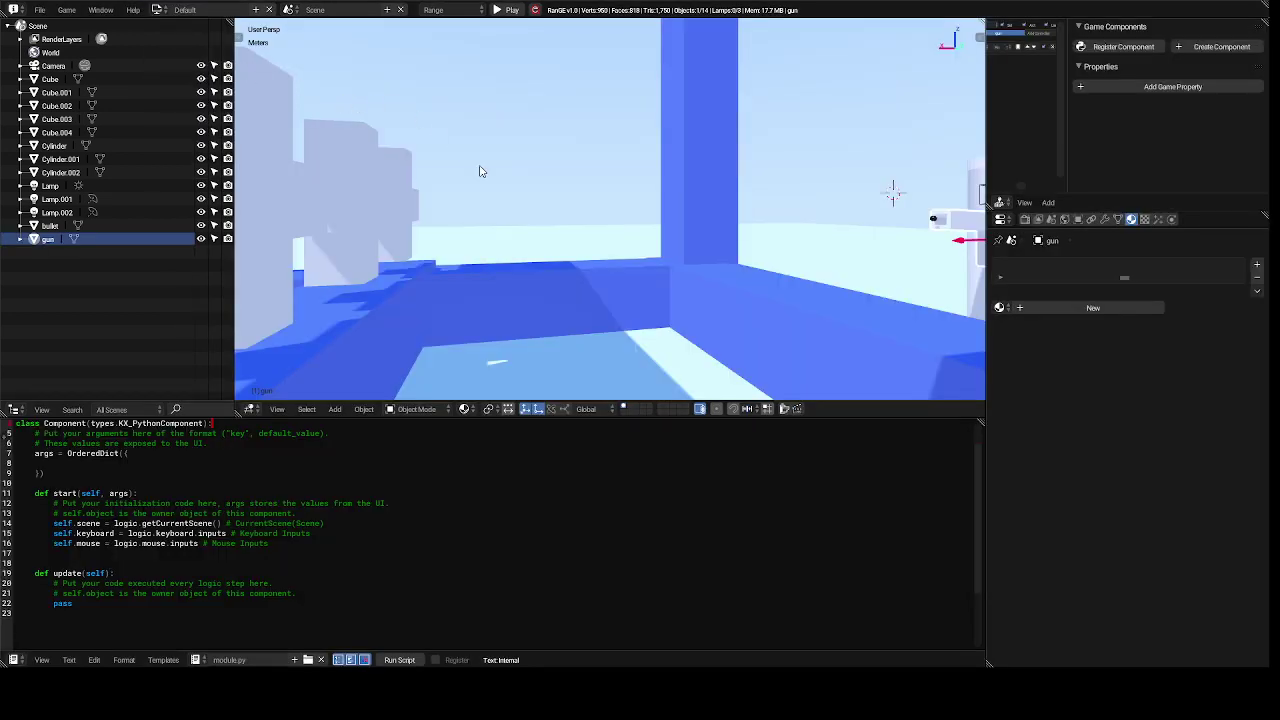
{"action": "key", "text": "p"}
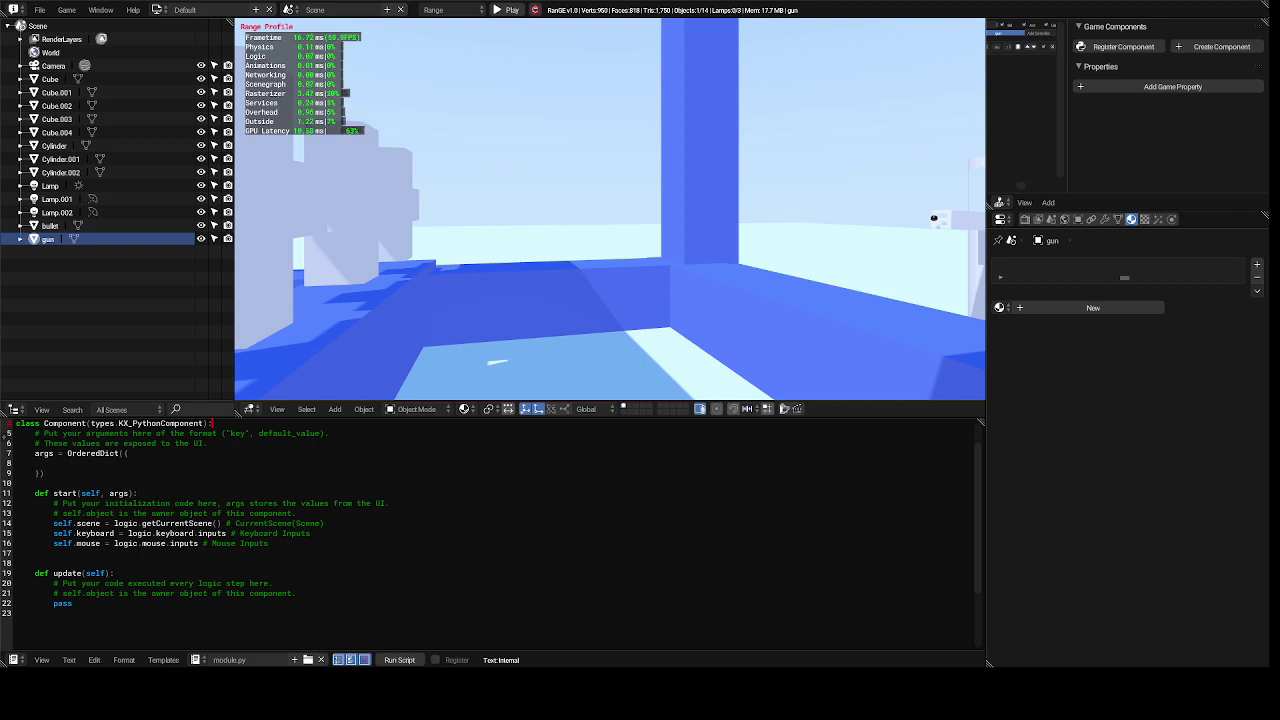
{"action": "key", "text": "Escape"}
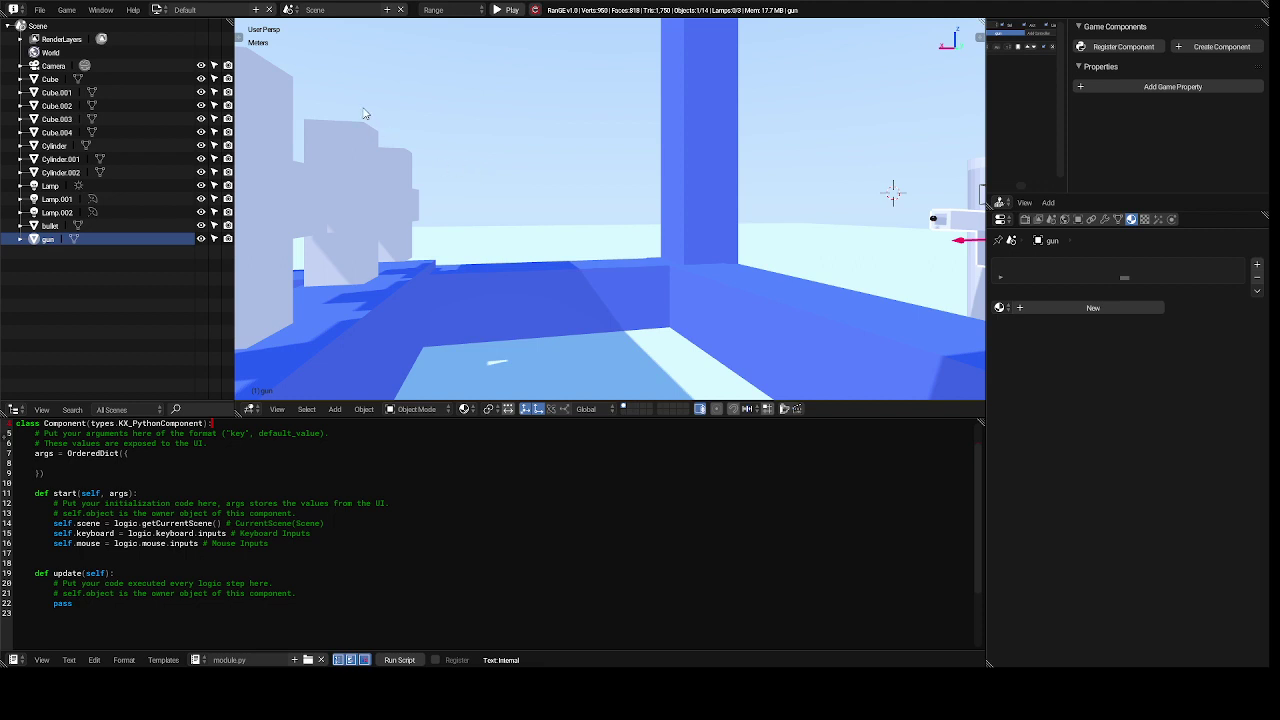
- Return to the Game Logic layout and set the X linear velocity of the bullet's Add Object actuator to 0.20
{"action": "left_click", "coordinate": [158, 10]}
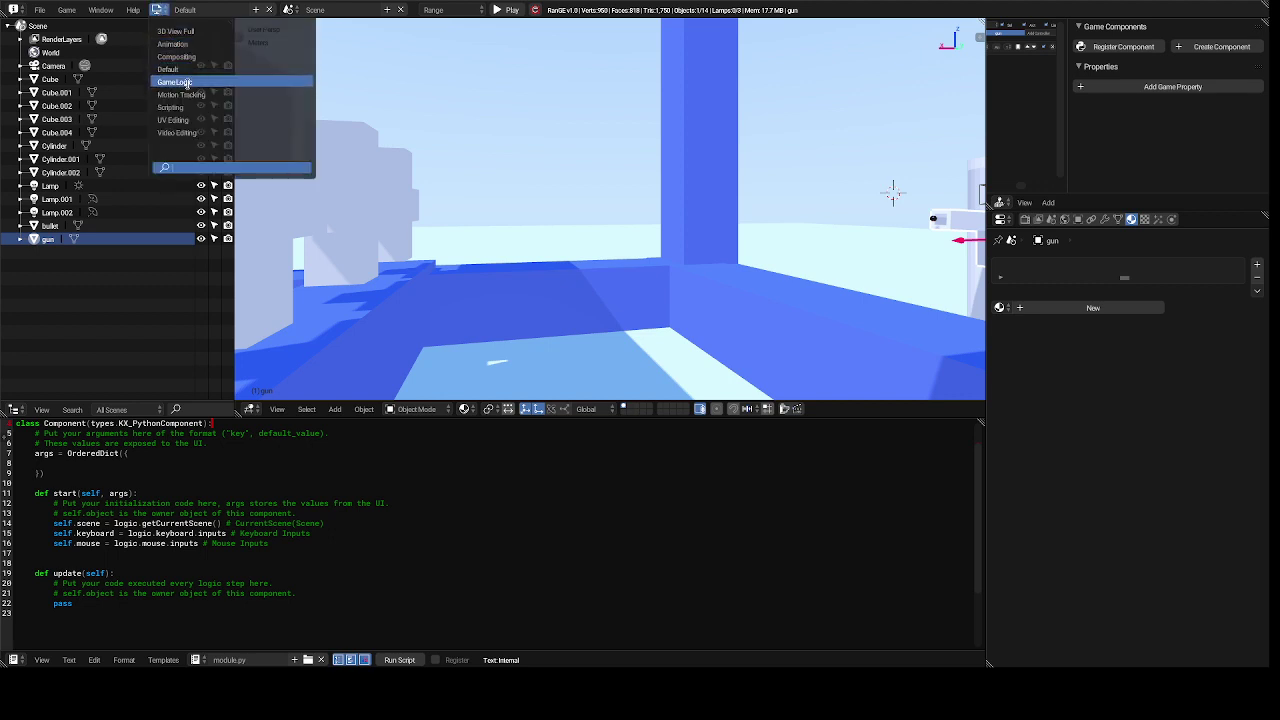
{"action": "left_click", "coordinate": [190, 84]}
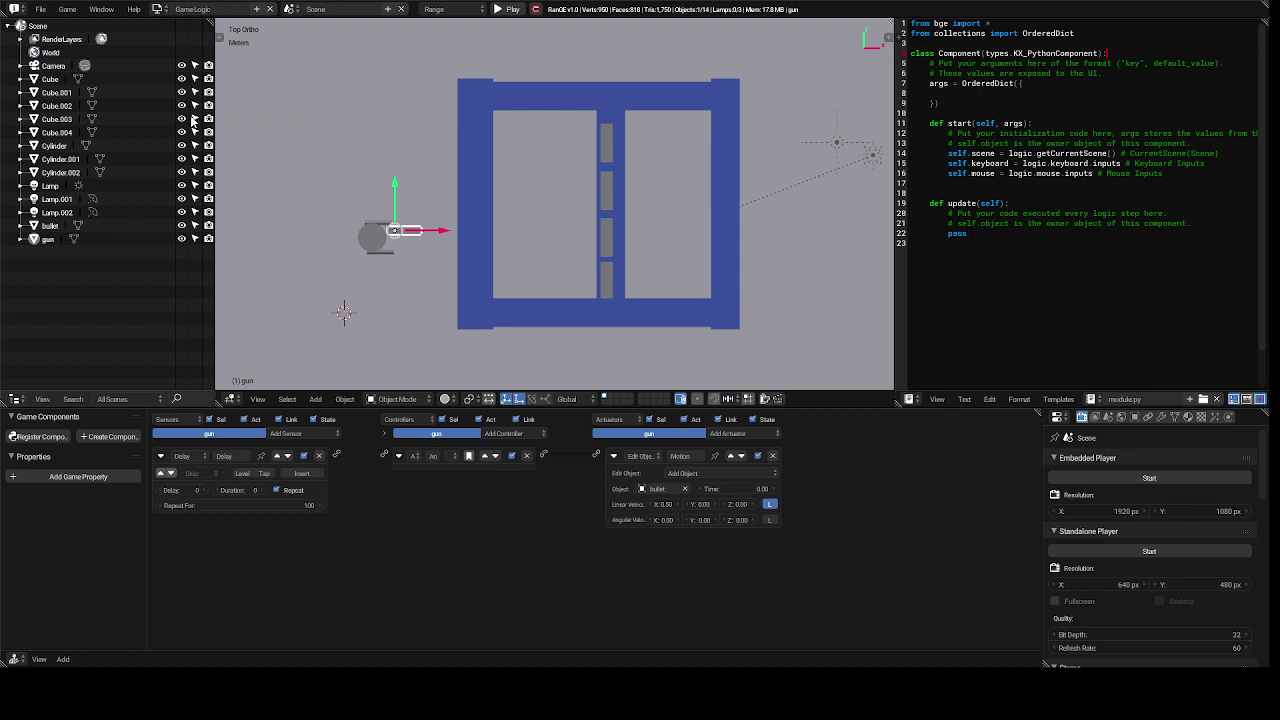
{"action": "left_click", "coordinate": [52, 226]}
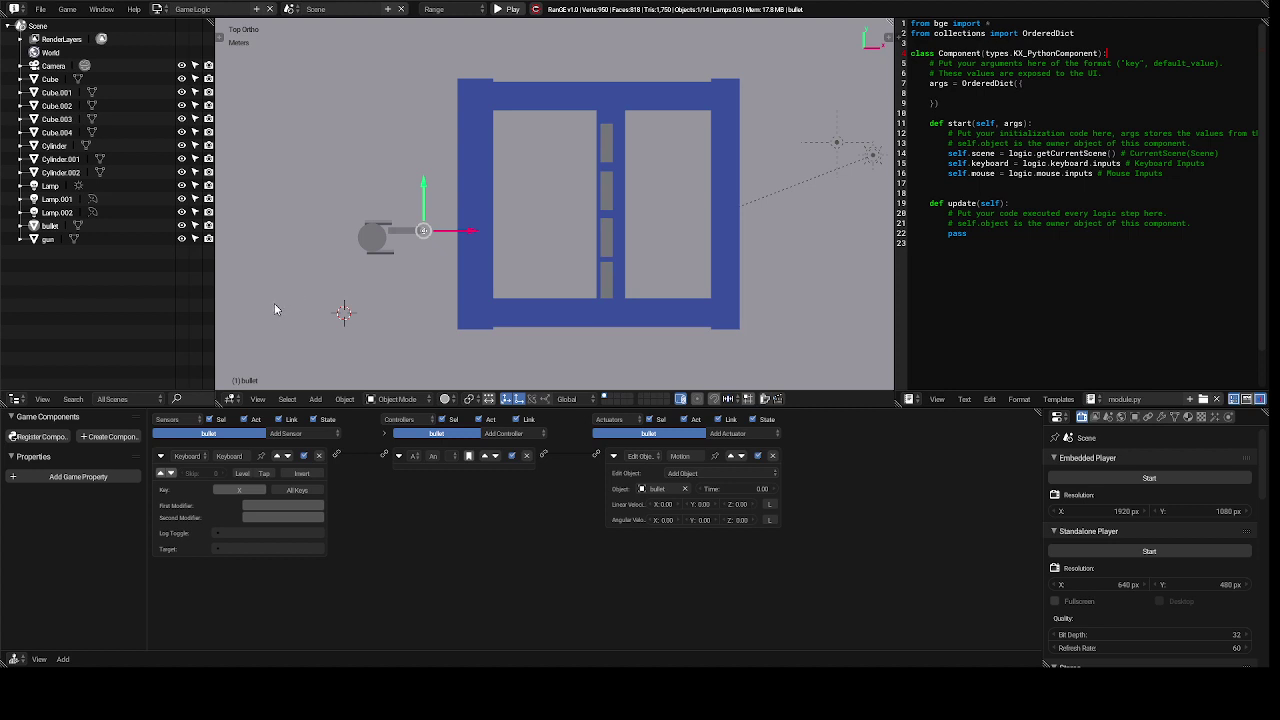
{"action": "left_click", "coordinate": [47, 242]}
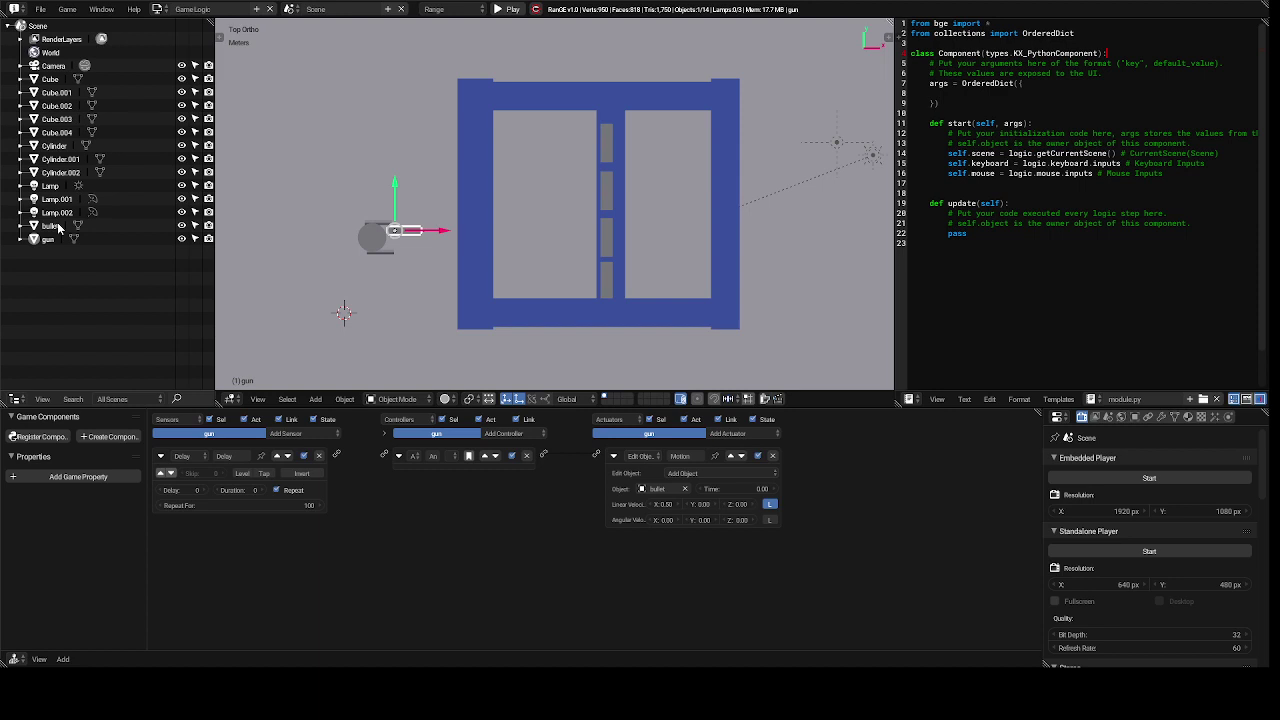
{"action": "left_click", "coordinate": [50, 226]}
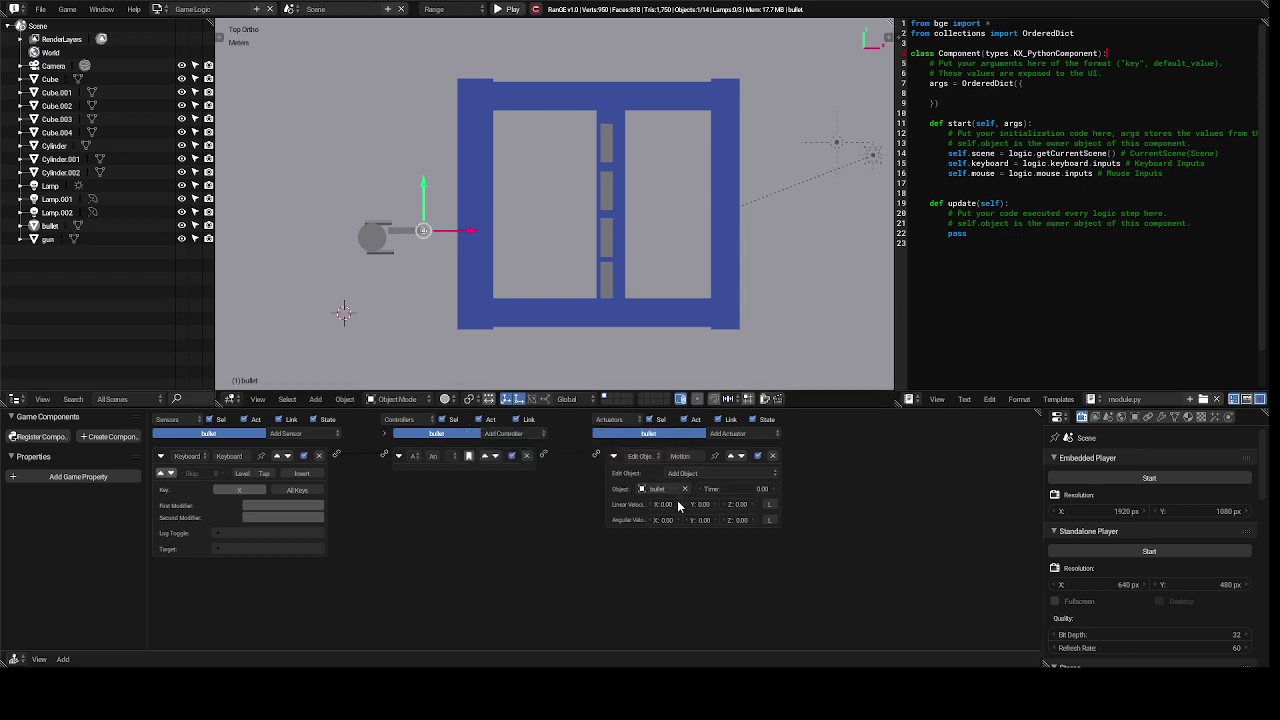
{"action": "scroll", "coordinate": [678, 506], "scroll_direction": "up", "scroll_amount": 1, "text": "ctrl"}
{"action": "scroll", "coordinate": [678, 506], "scroll_direction": "up", "scroll_amount": 2, "text": "ctrl"}
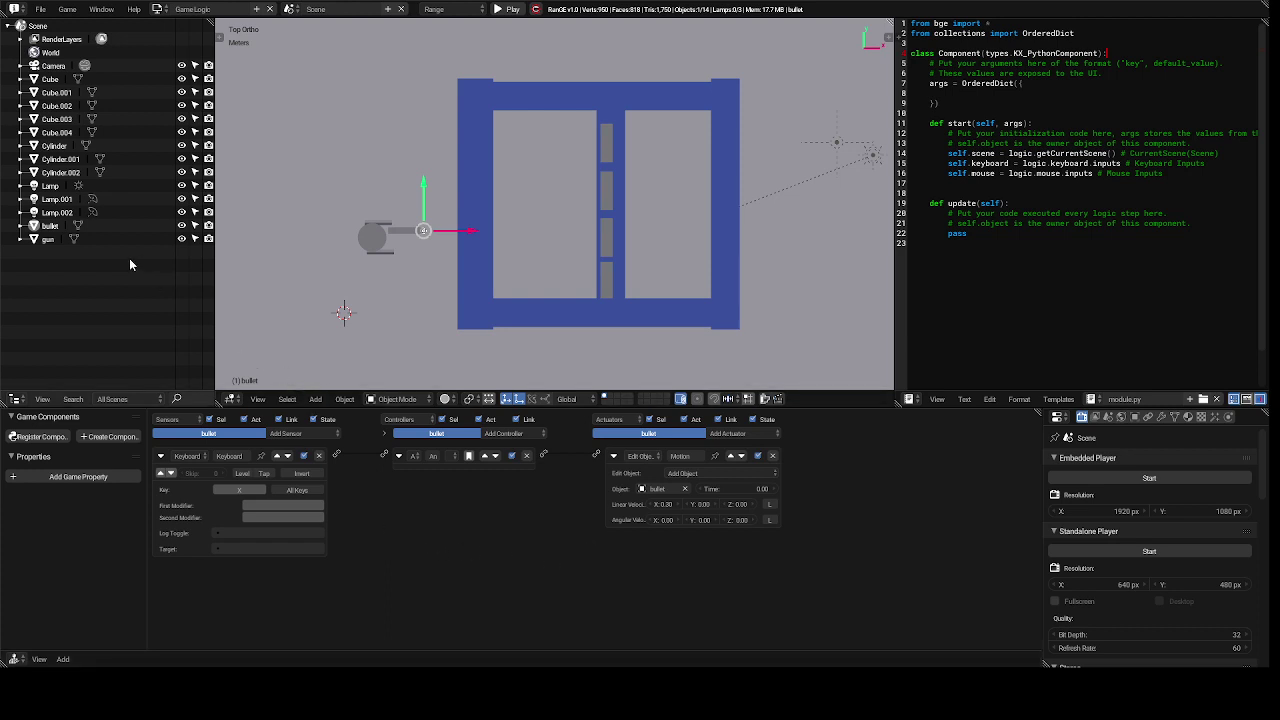
- Replace the gun's Delay sensor with an Always sensor and link it to the And controller
{"action": "left_click", "coordinate": [50, 244]}
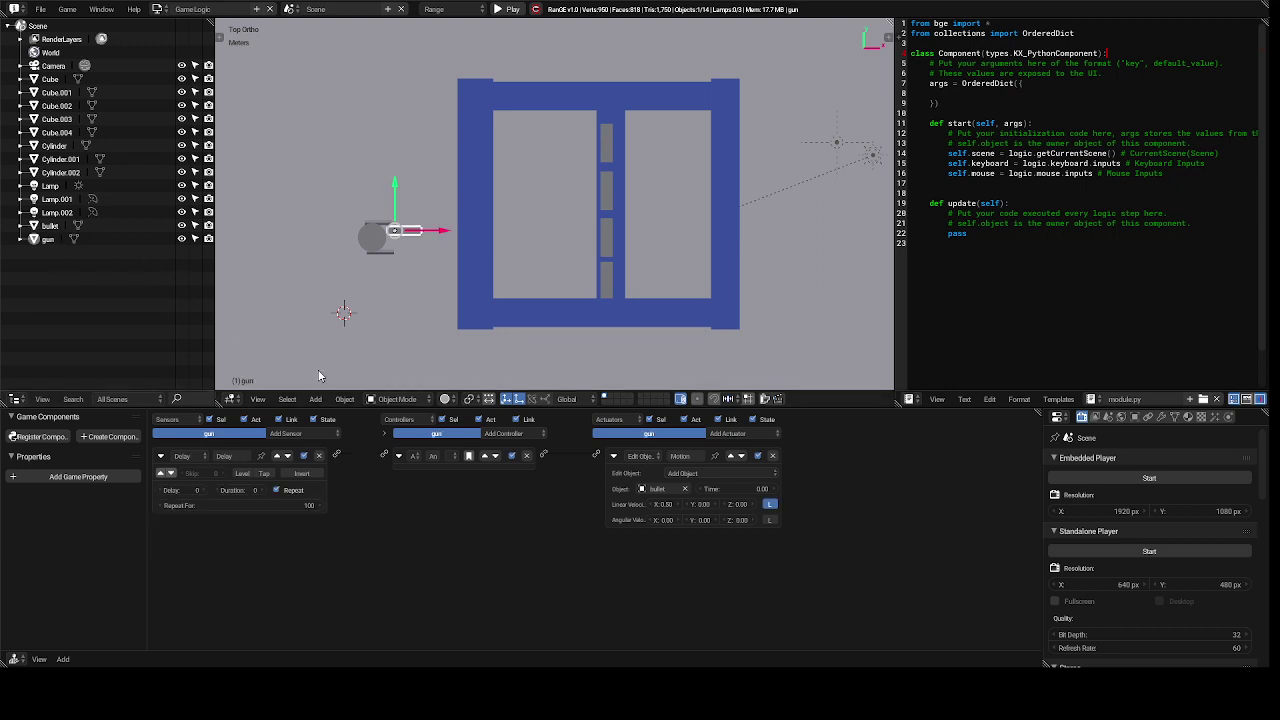
{"action": "left_click", "coordinate": [313, 433]}
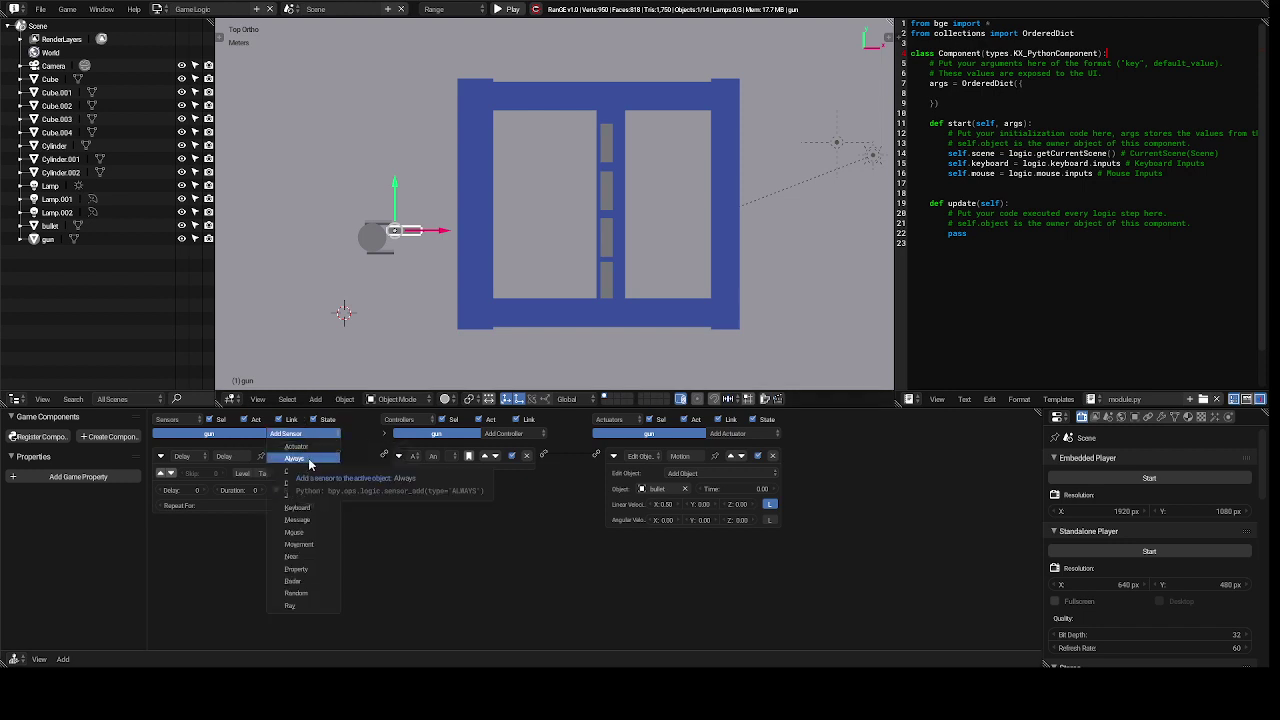
{"action": "left_click", "coordinate": [310, 460]}
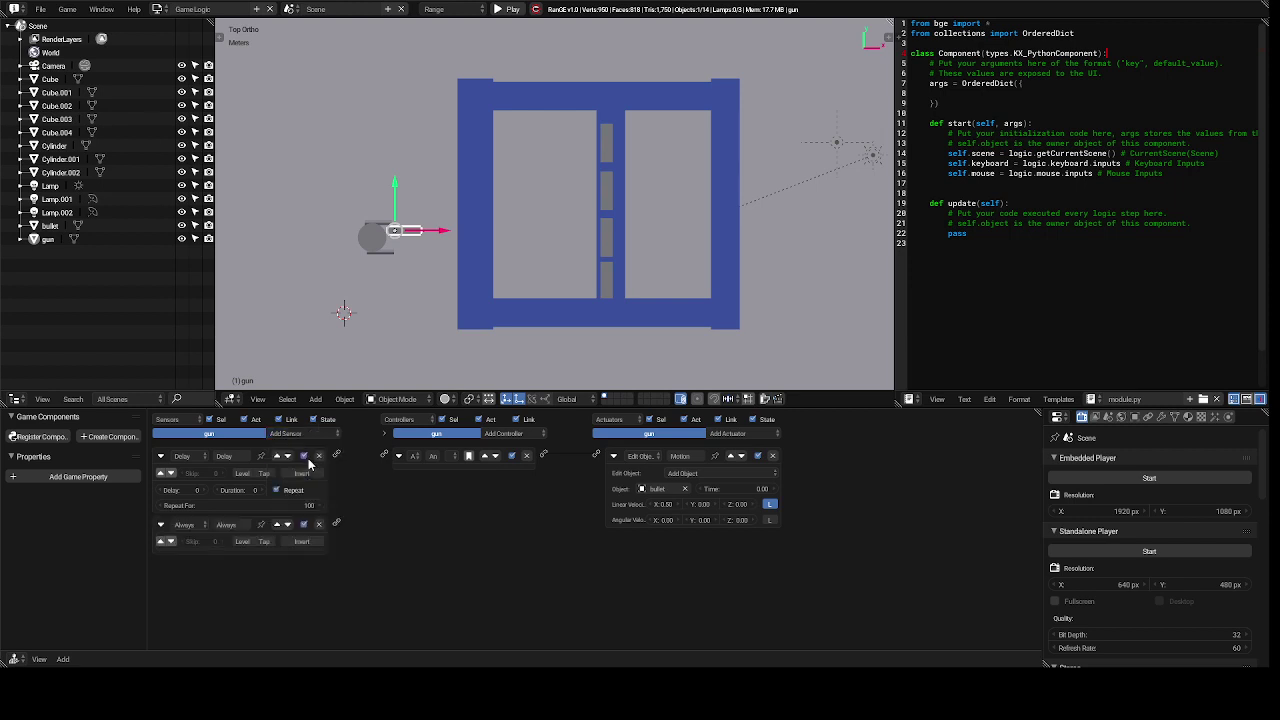
{"action": "left_click", "coordinate": [320, 456]}
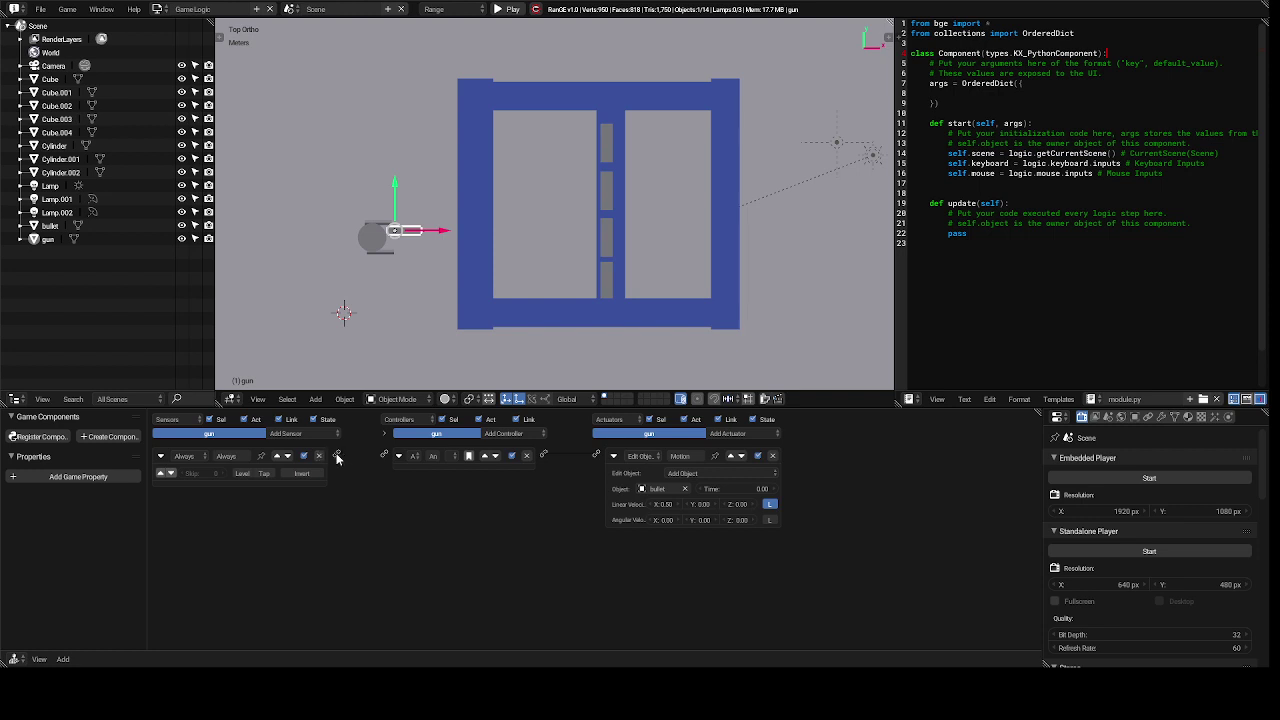
{"action": "left_click_drag", "start_coordinate": [337, 454], "coordinate": [386, 460]}
- Replace the gun's Always sensor with a Keyboard sensor
{"action": "left_click", "coordinate": [320, 456]}
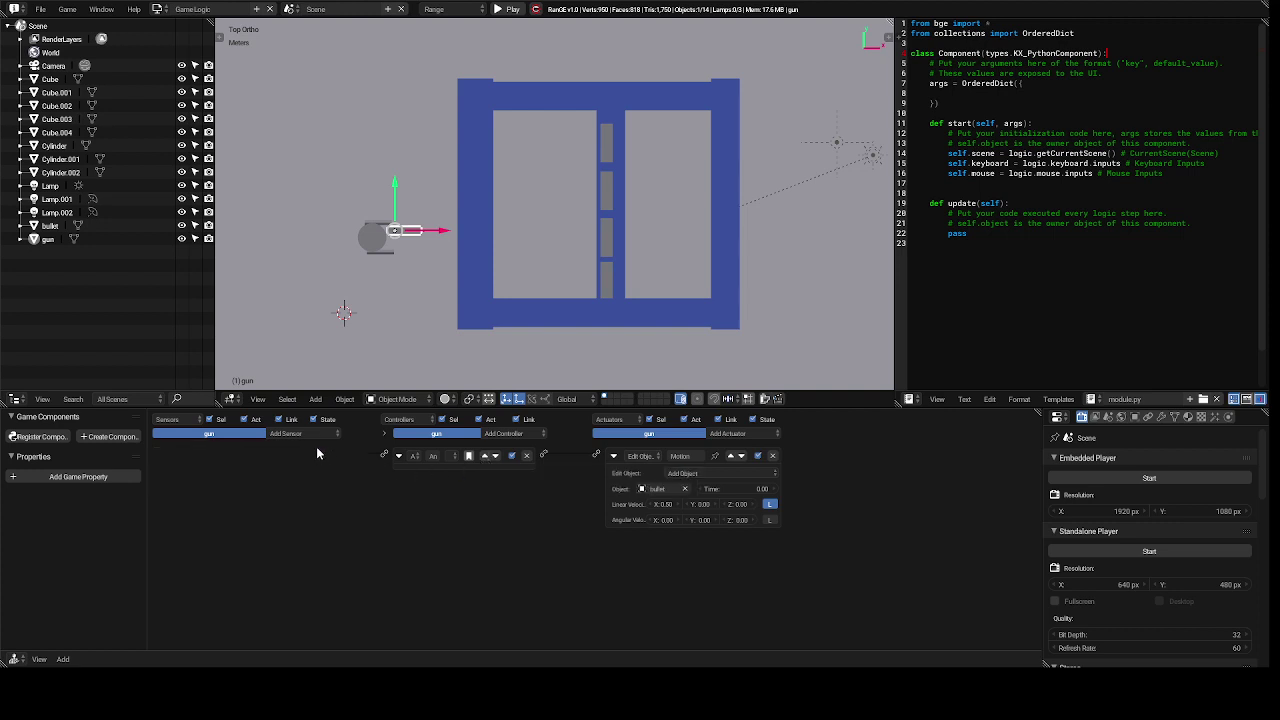
{"action": "left_click", "coordinate": [309, 433]}
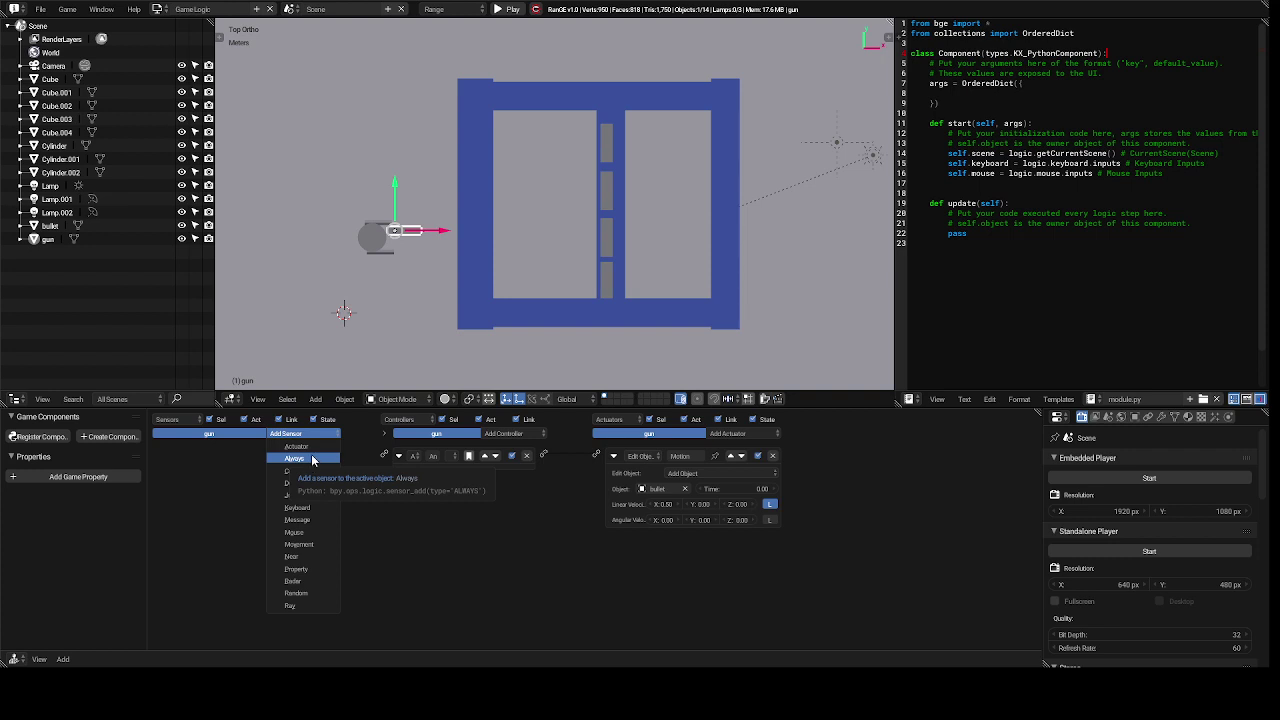
{"action": "left_click", "coordinate": [300, 509]}
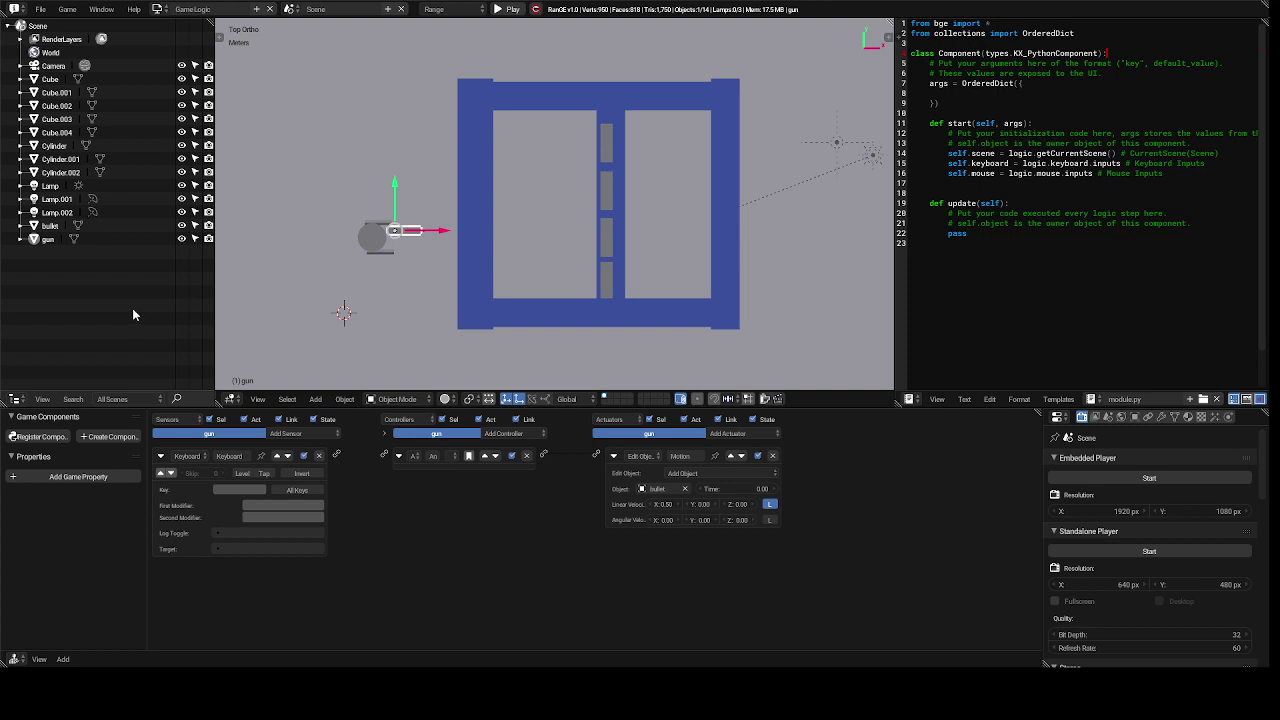
- Select the bullet, test-run the game in the Default layout to check its firing, and stop the run
{"action": "left_click", "coordinate": [50, 226]}
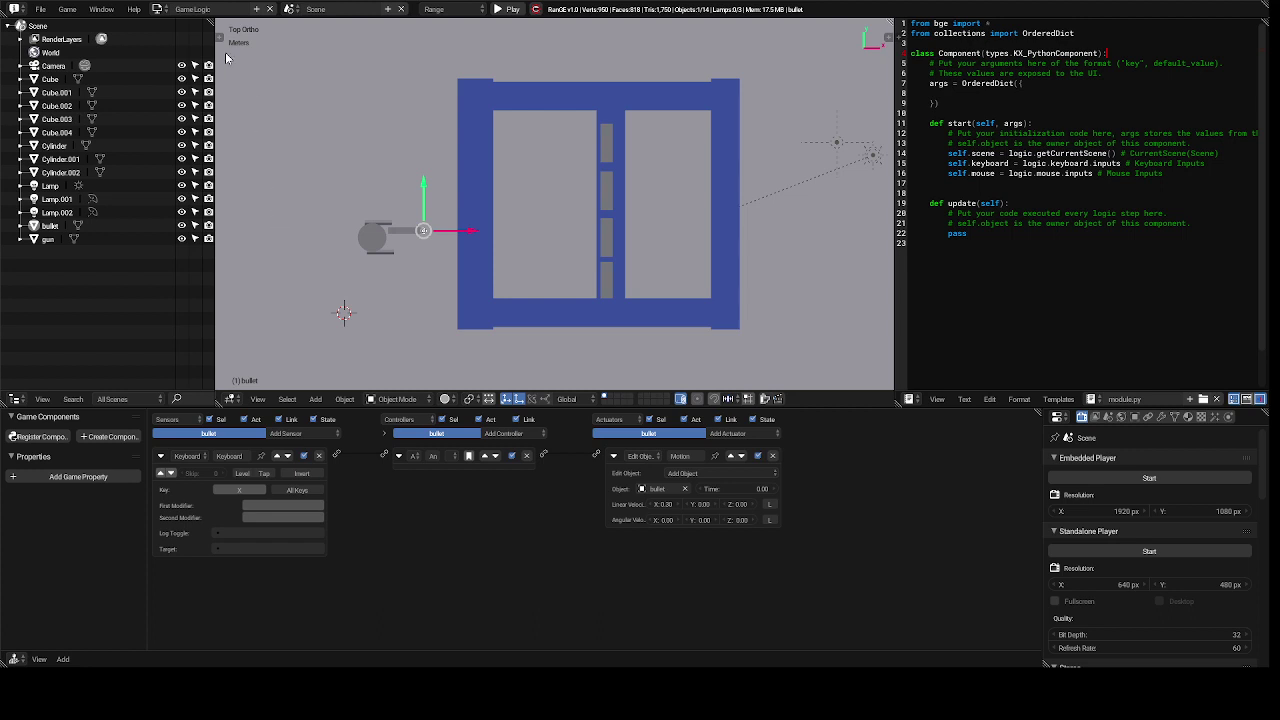
{"action": "left_click", "coordinate": [161, 12]}
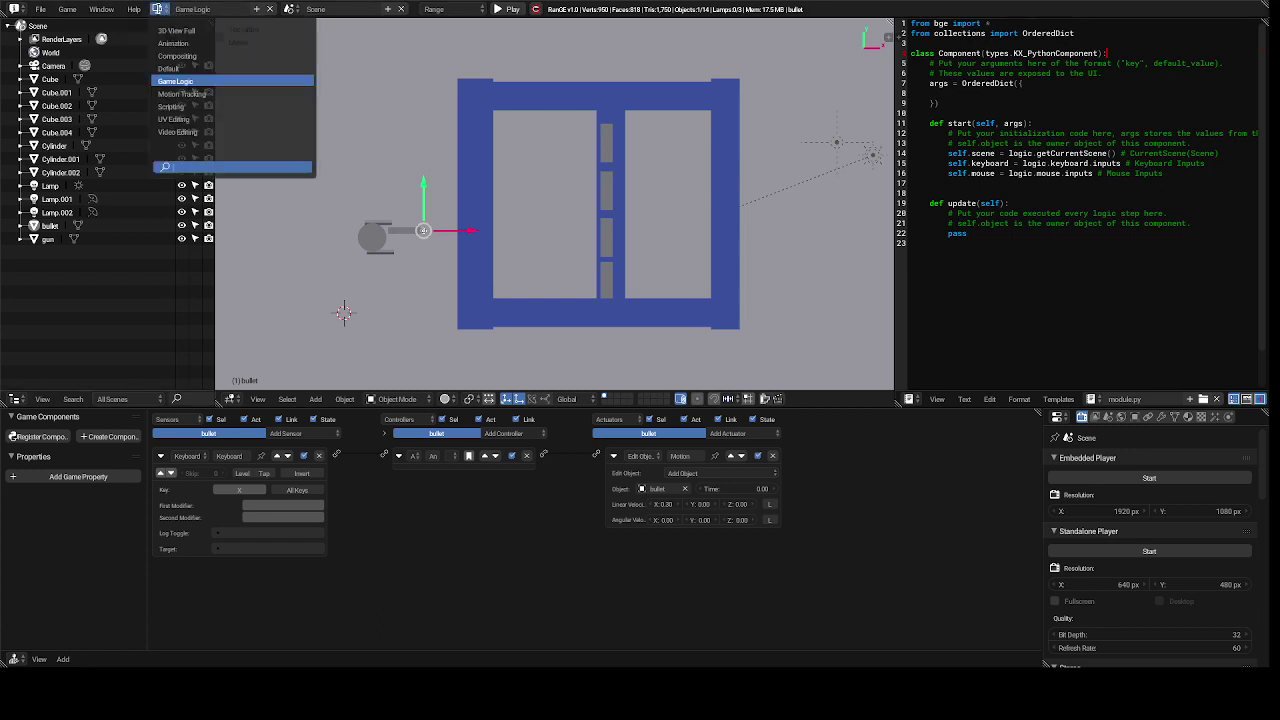
{"action": "left_click", "coordinate": [202, 81]}
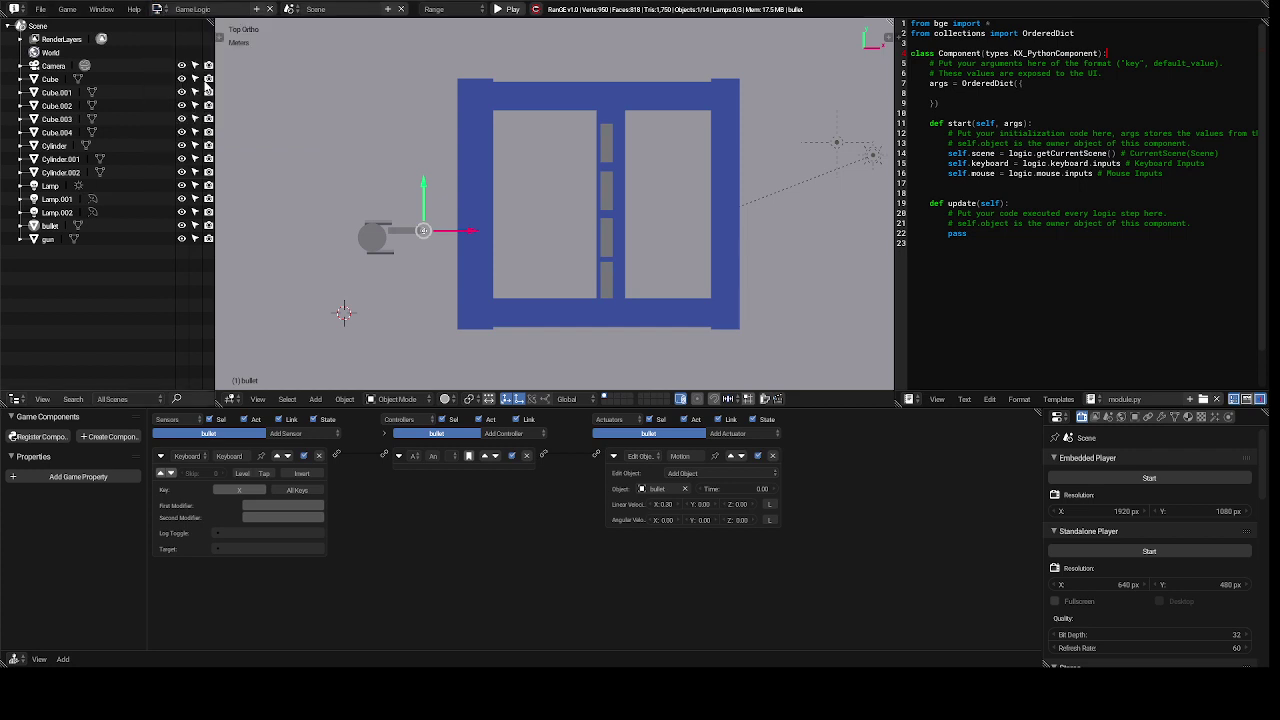
{"action": "left_click", "coordinate": [157, 10]}
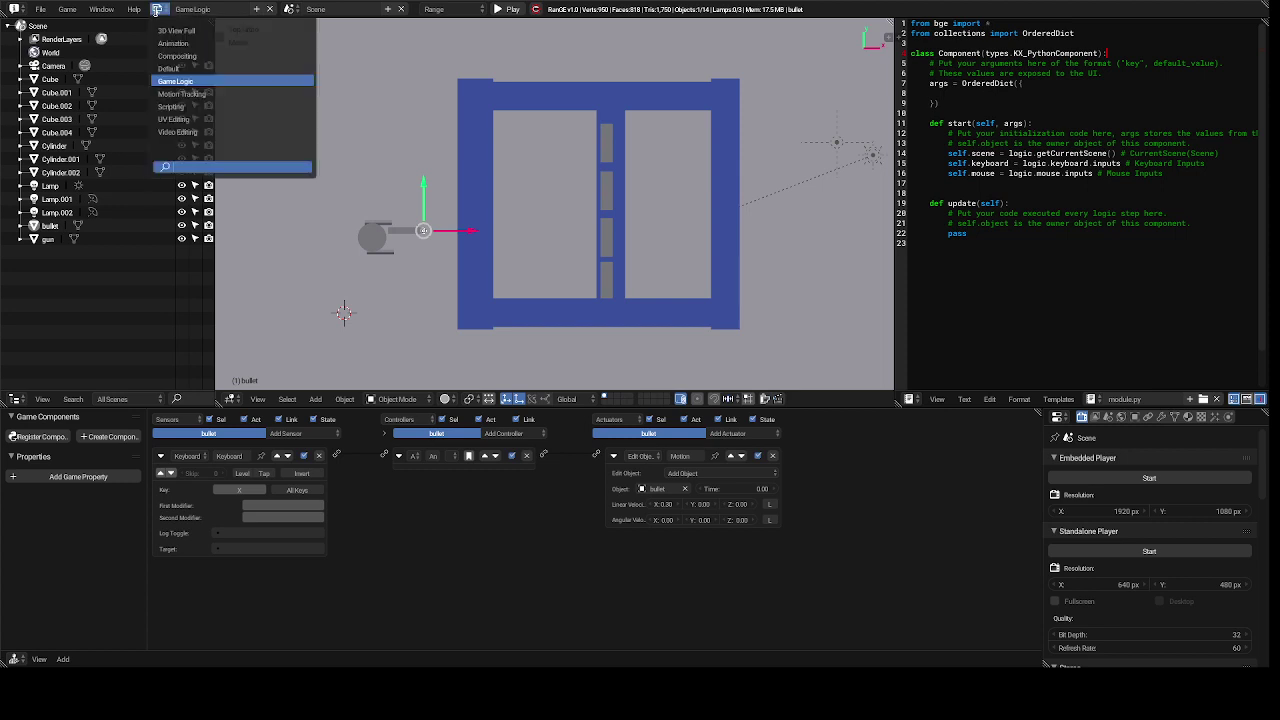
{"action": "left_click", "coordinate": [189, 68]}
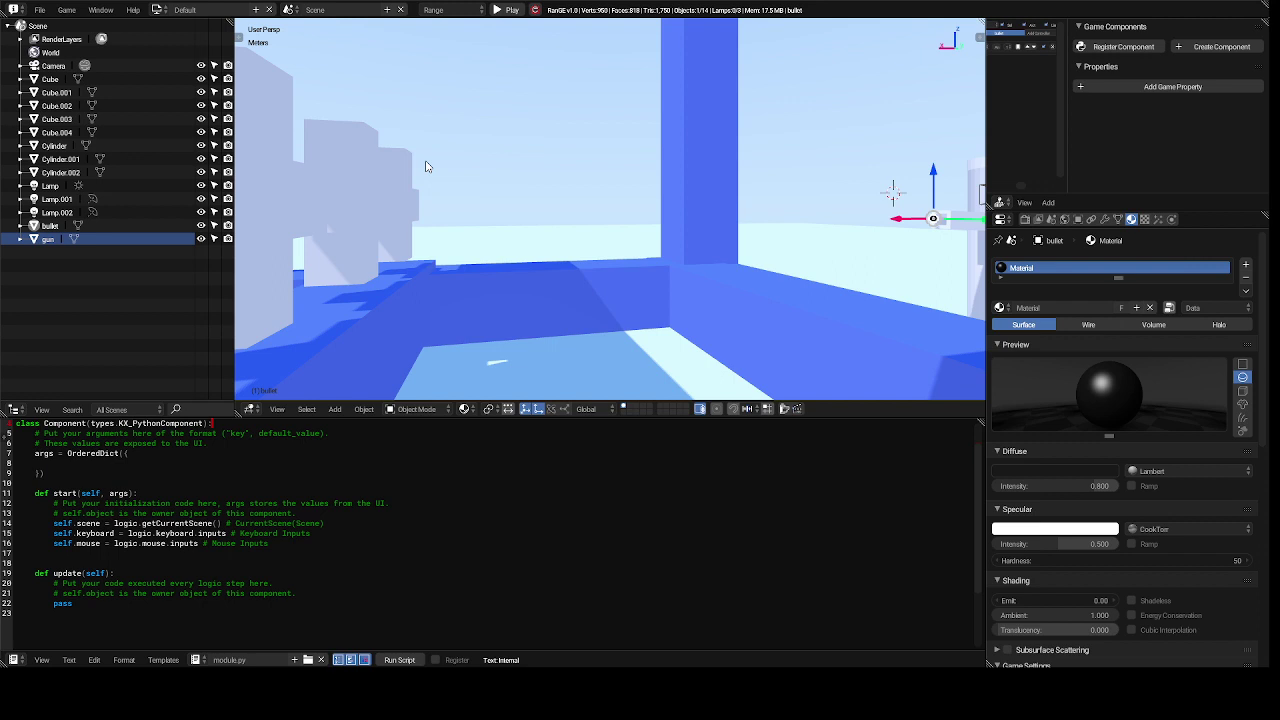
{"action": "key", "text": "p"}
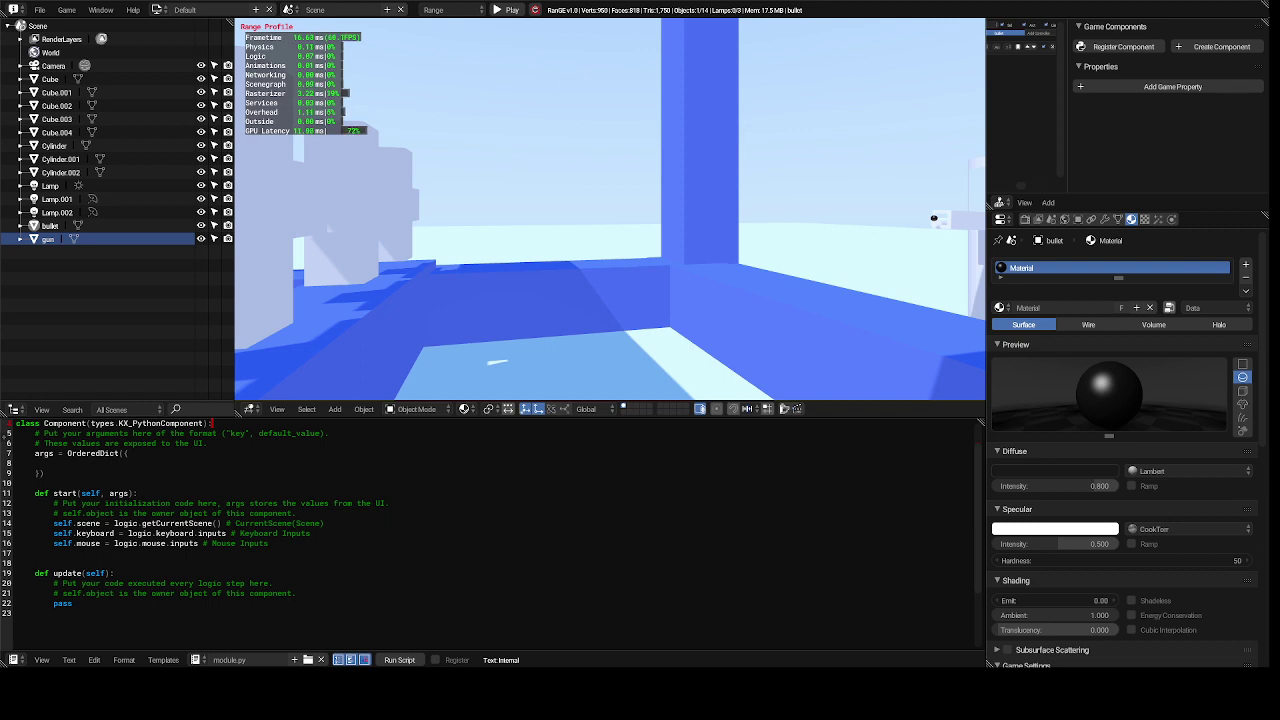
{"action": "key", "text": "Escape"}
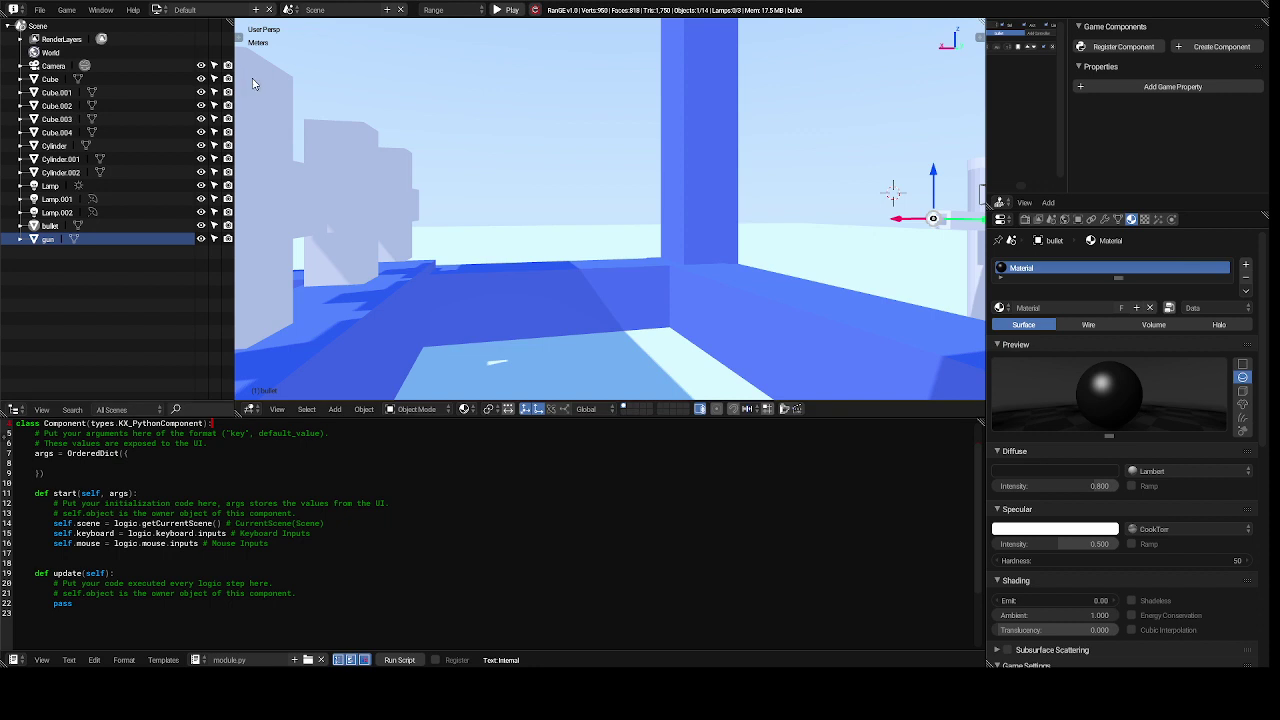
- Return to the Game Logic layout and set the Time of the bullet's Add Object actuator to 0.03
{"action": "left_click", "coordinate": [158, 9]}
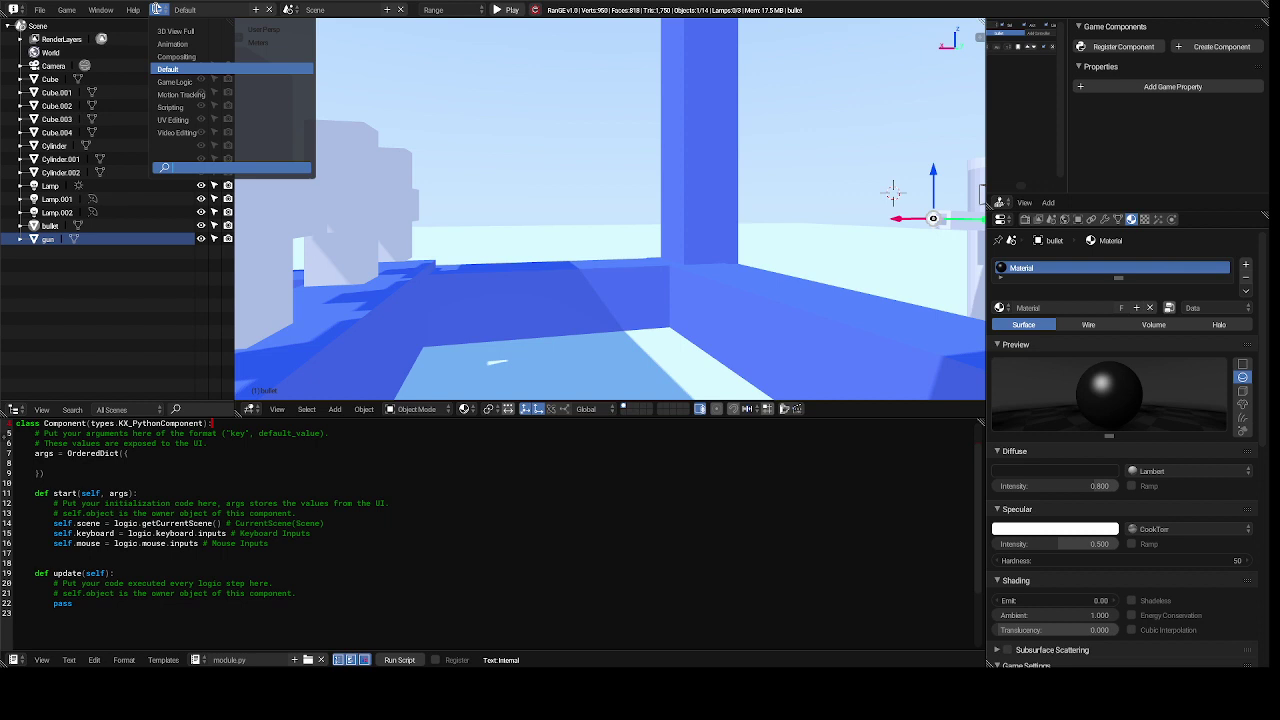
{"action": "left_click", "coordinate": [175, 81]}
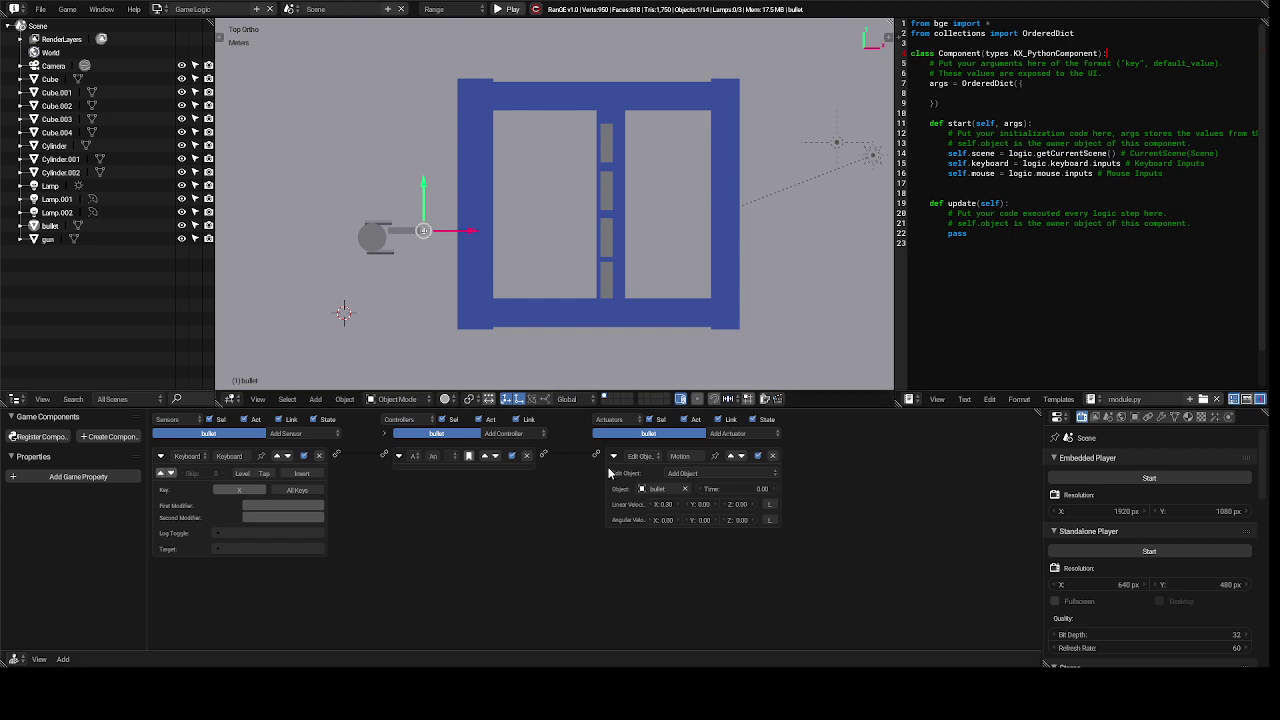
{"action": "left_click", "coordinate": [773, 493]}
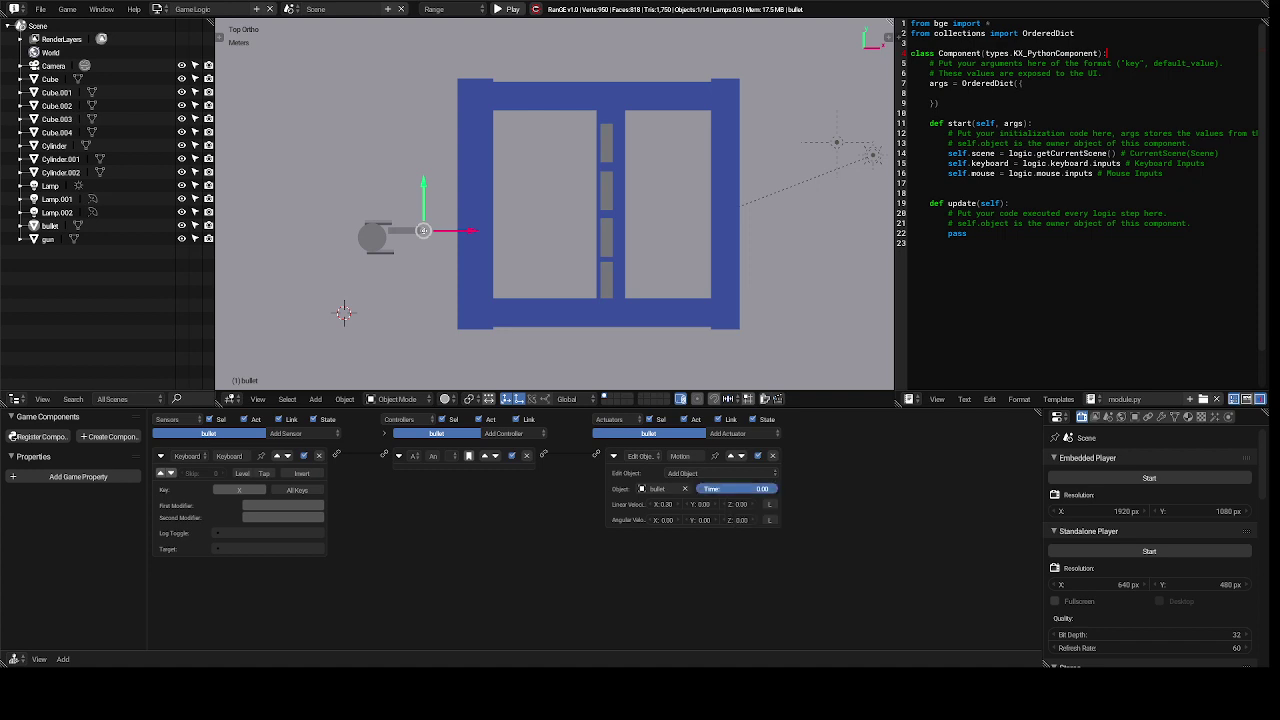
{"action": "left_click", "coordinate": [773, 493]}
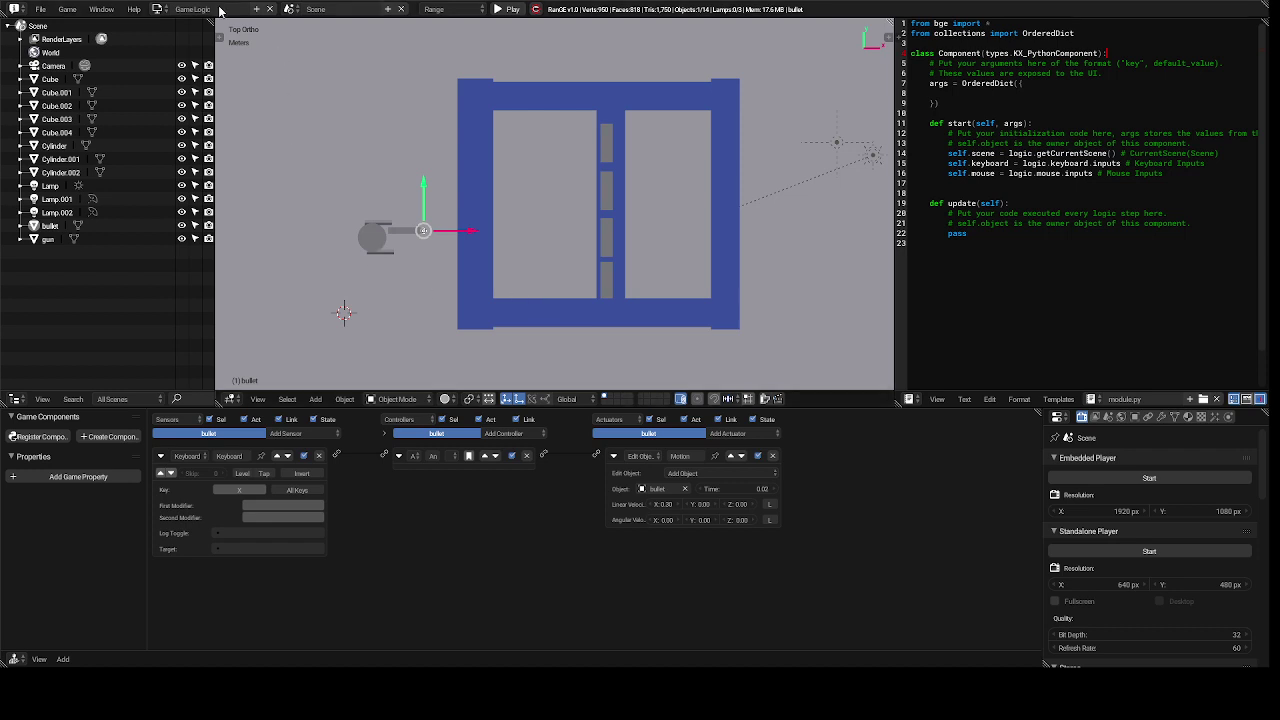
- Test-run the game in the Default layout with the bullet's new Add Object time, and stop the run
{"action": "left_click", "coordinate": [157, 12]}
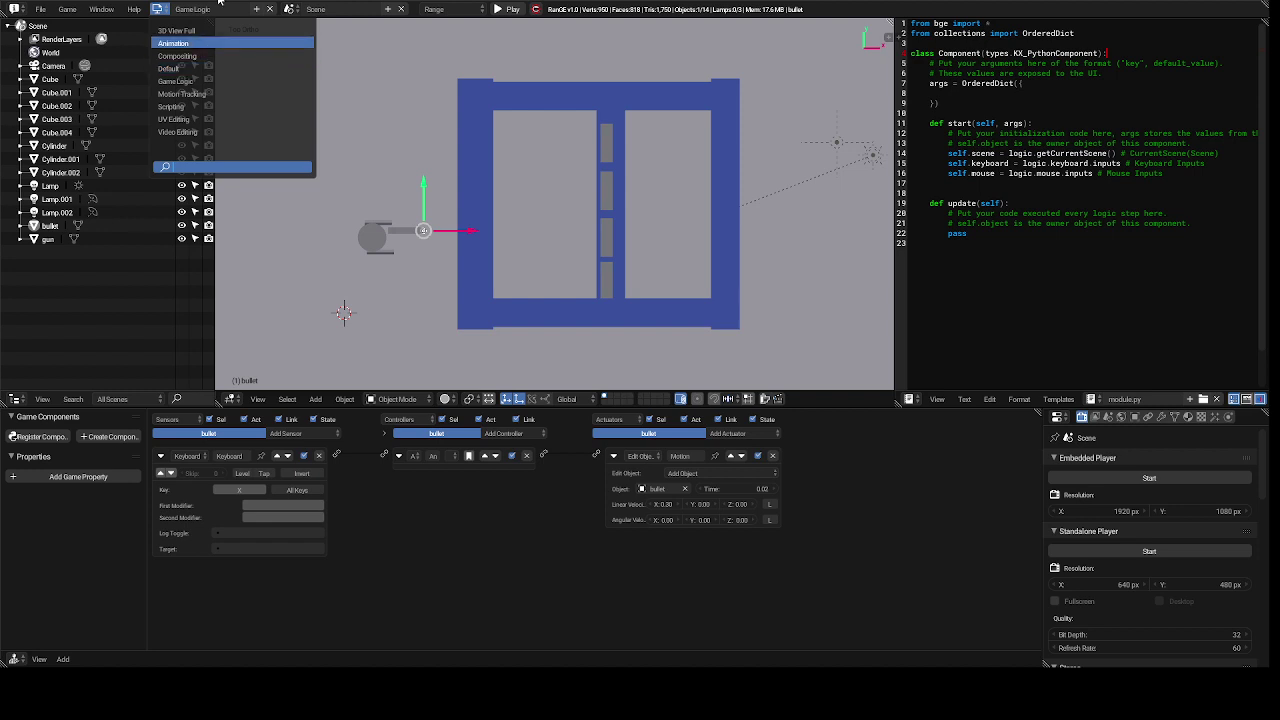
{"action": "left_click", "coordinate": [218, 68]}
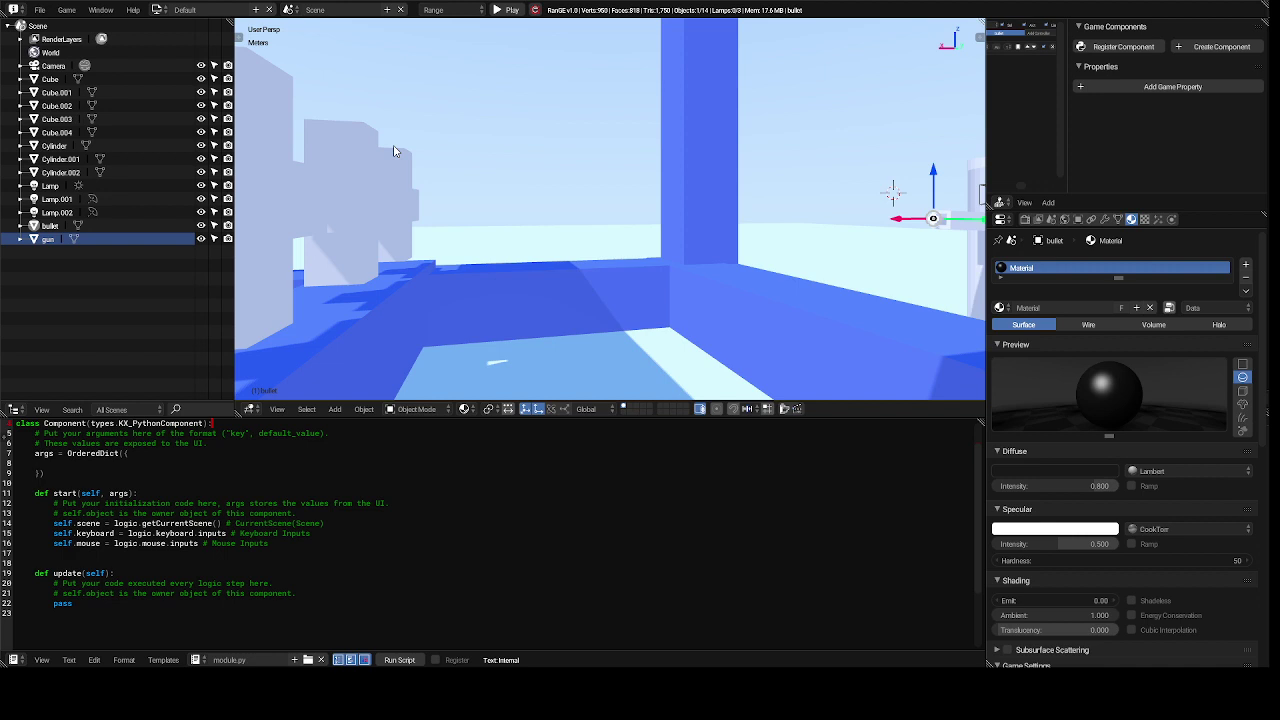
{"action": "key", "text": "p"}
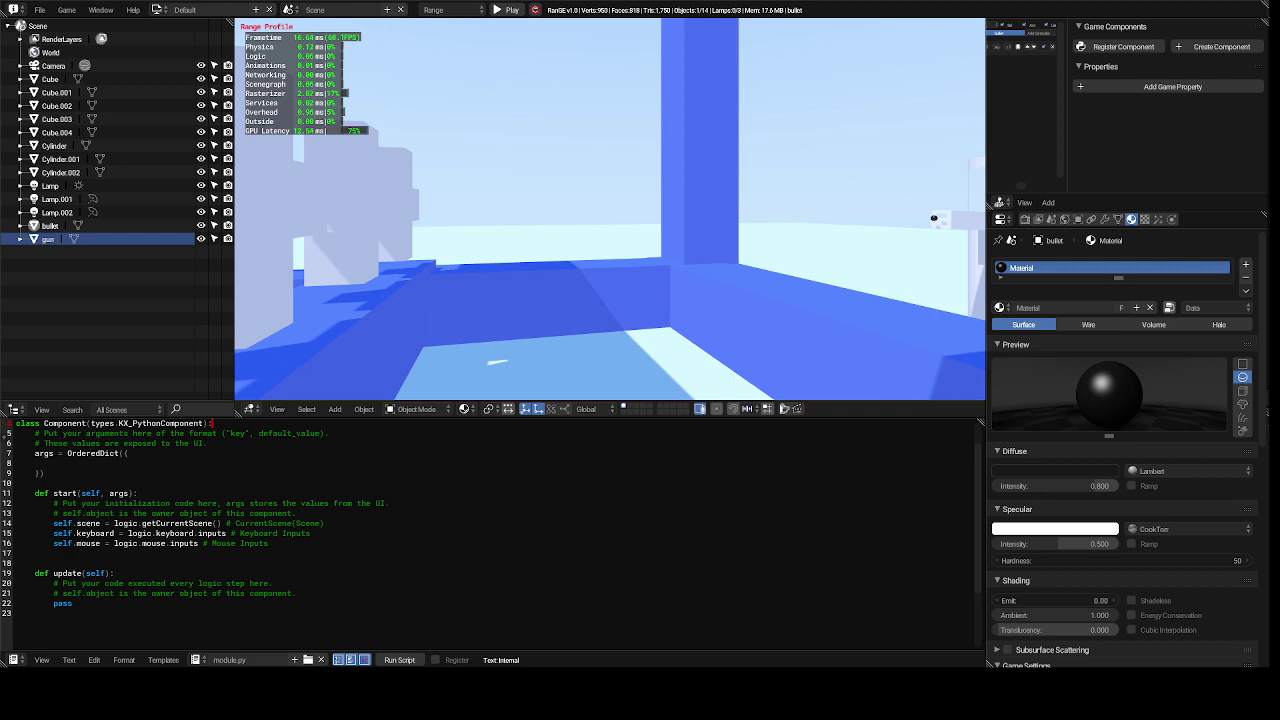
{"action": "key", "text": "Escape"}
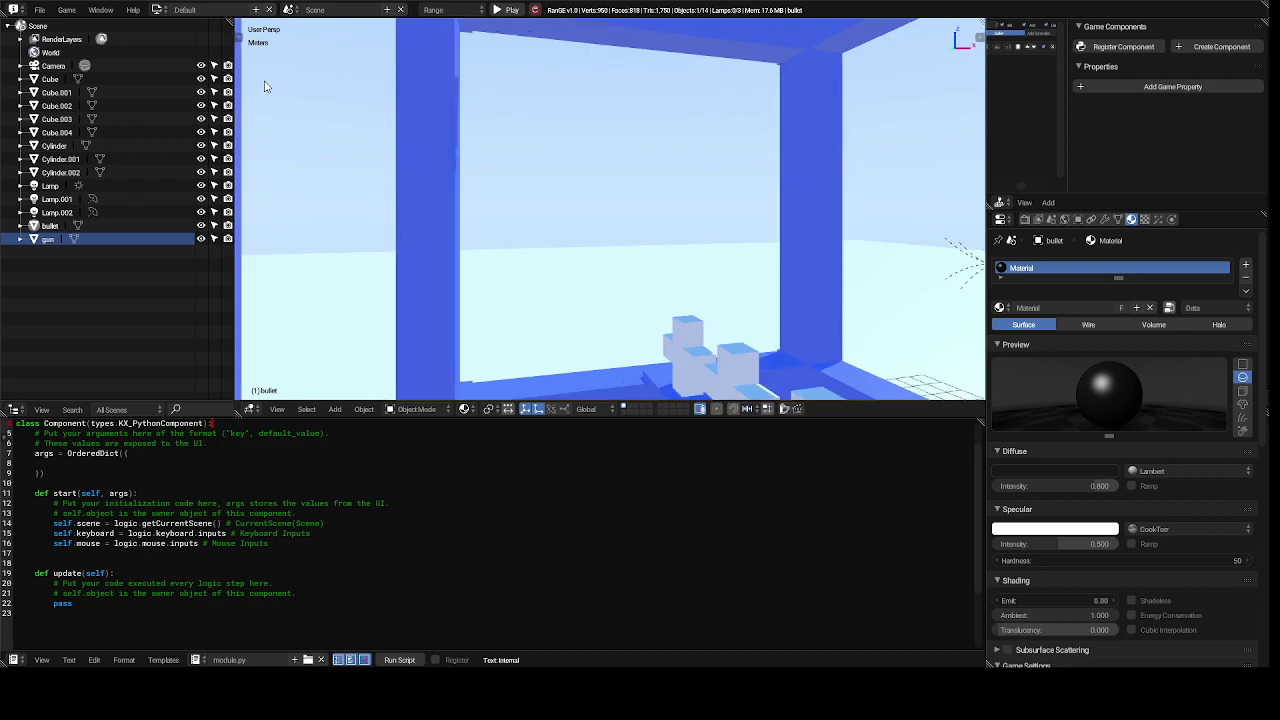
{"action": "key", "text": "Escape"}
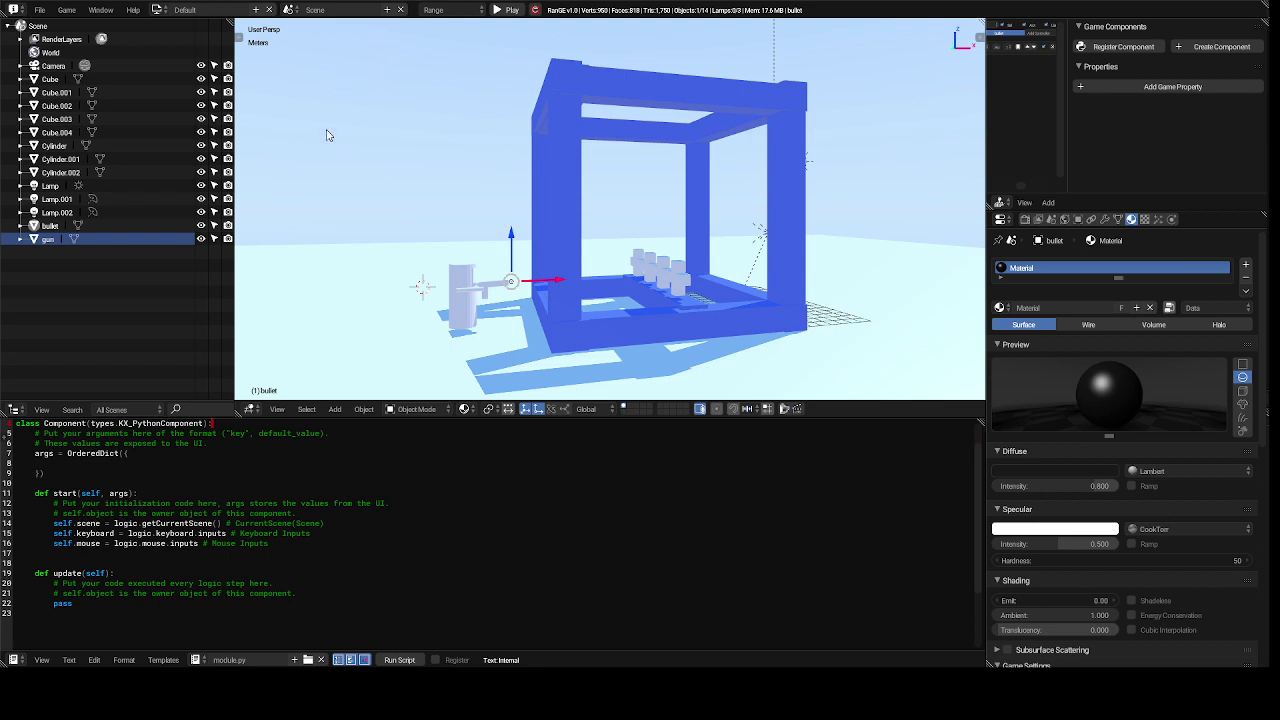
- Add a plane mesh at the 3D cursor and scale it by a factor of 9
{"action": "key", "text": "a"}
{"action": "key", "text": "shift+a"}
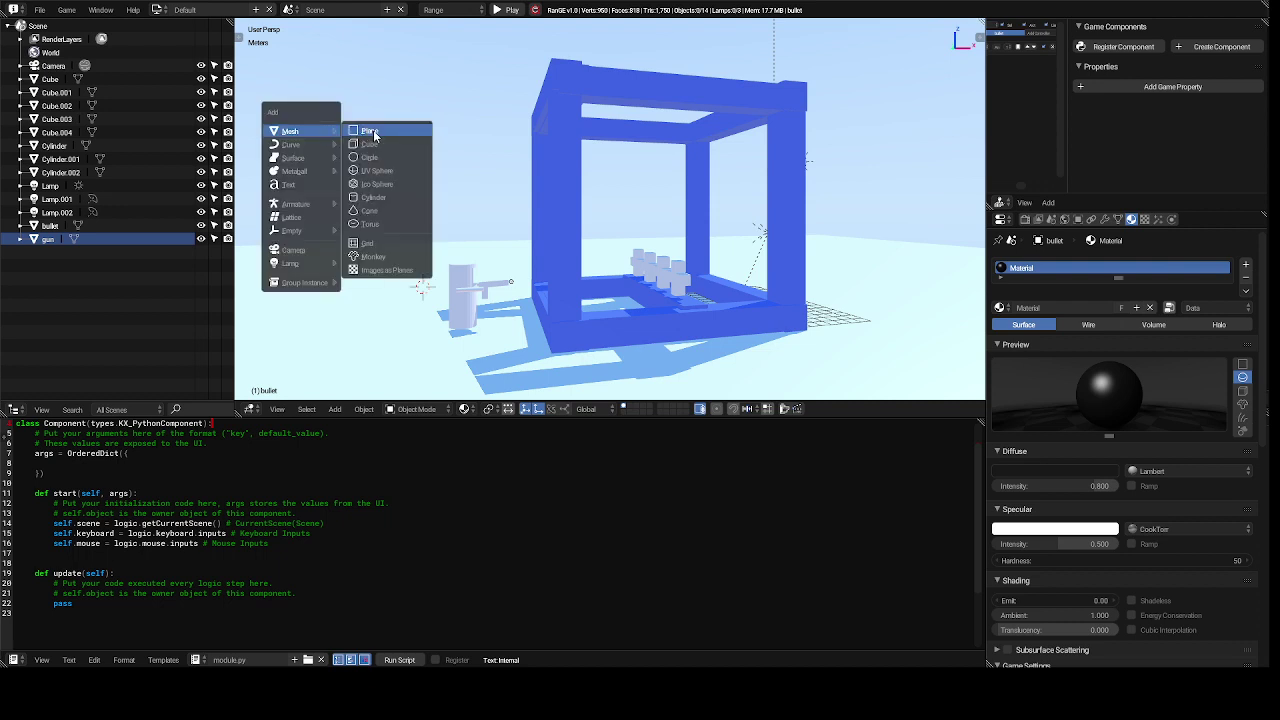
{"action": "left_click", "coordinate": [372, 132]}
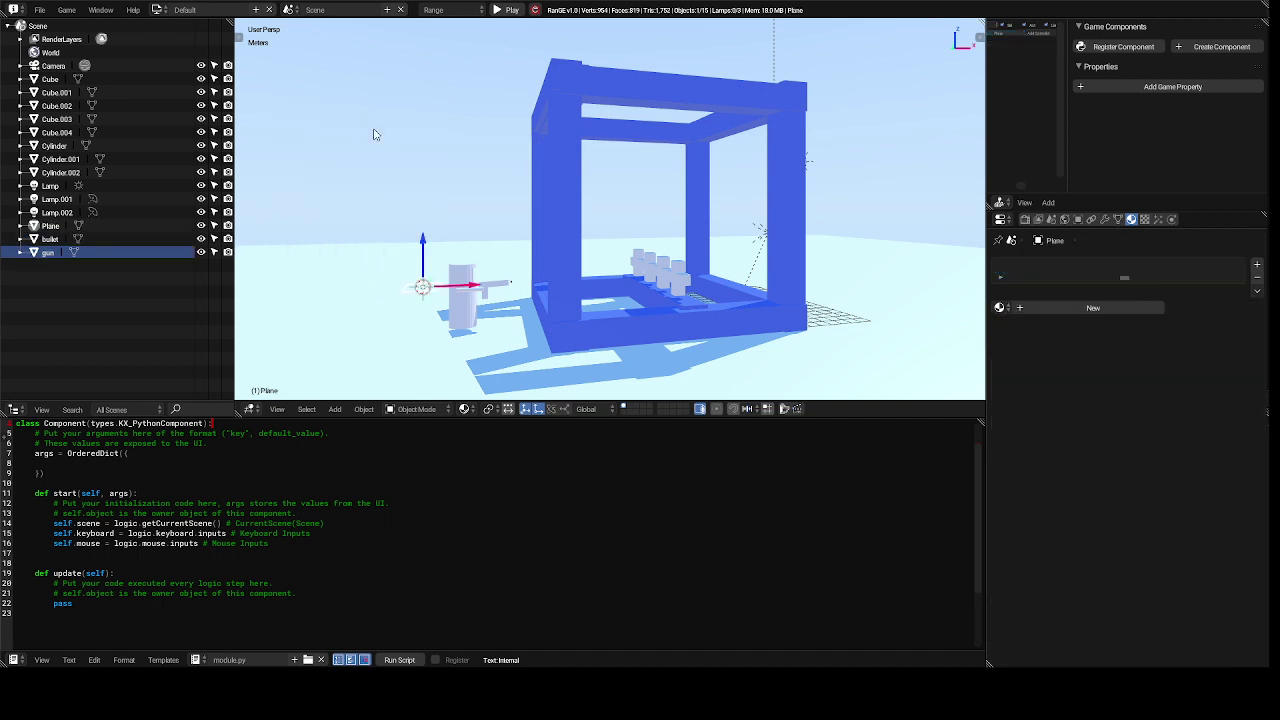
{"action": "key", "text": "s"}
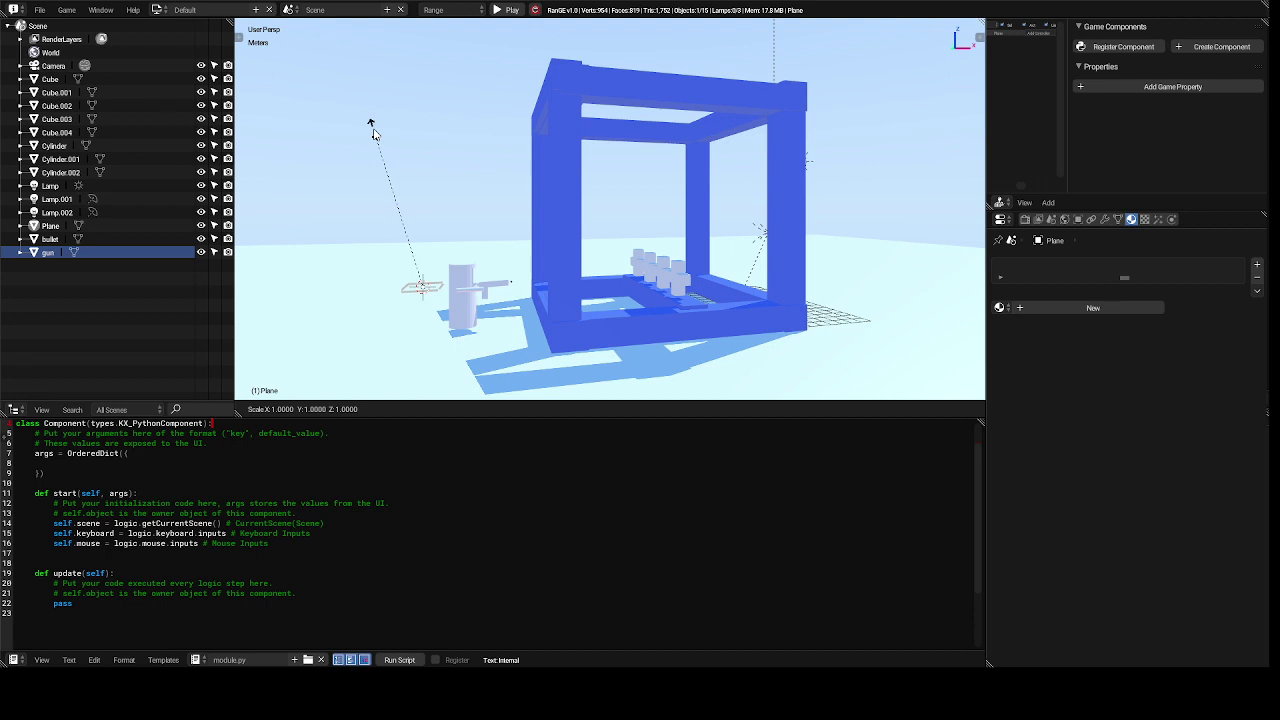
{"action": "key", "text": "9"}
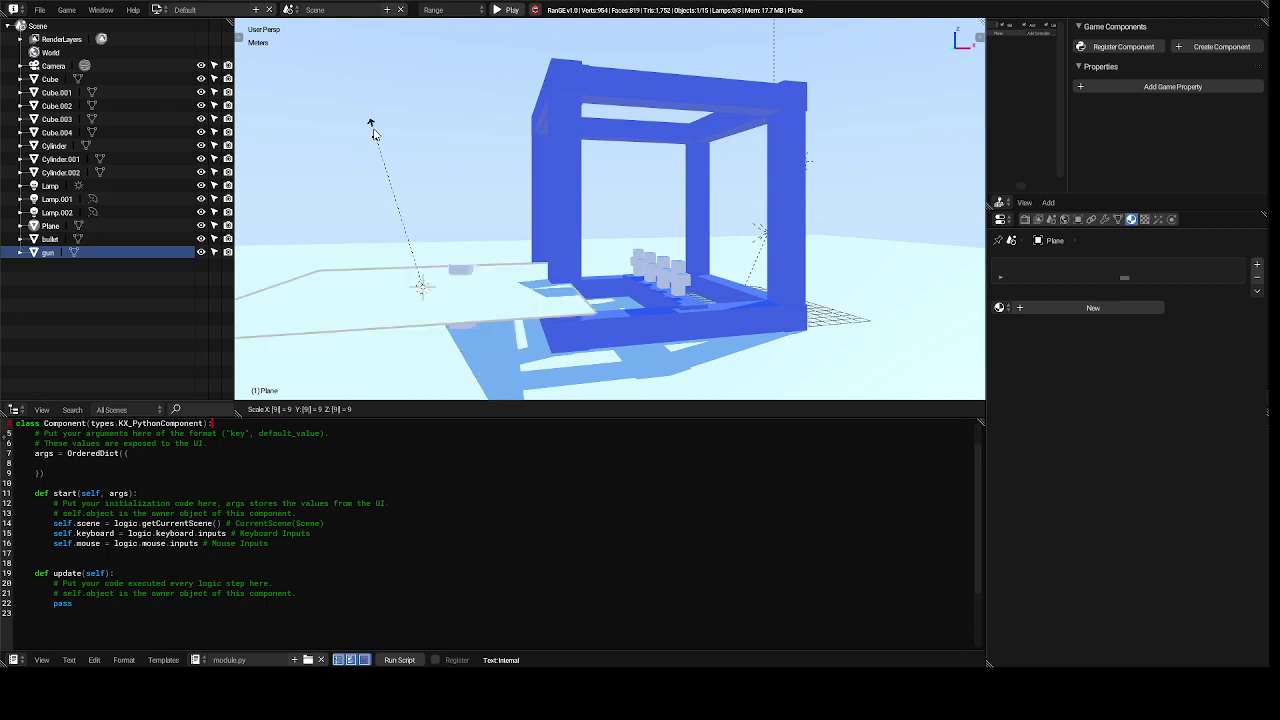
{"action": "key", "text": "Return"}
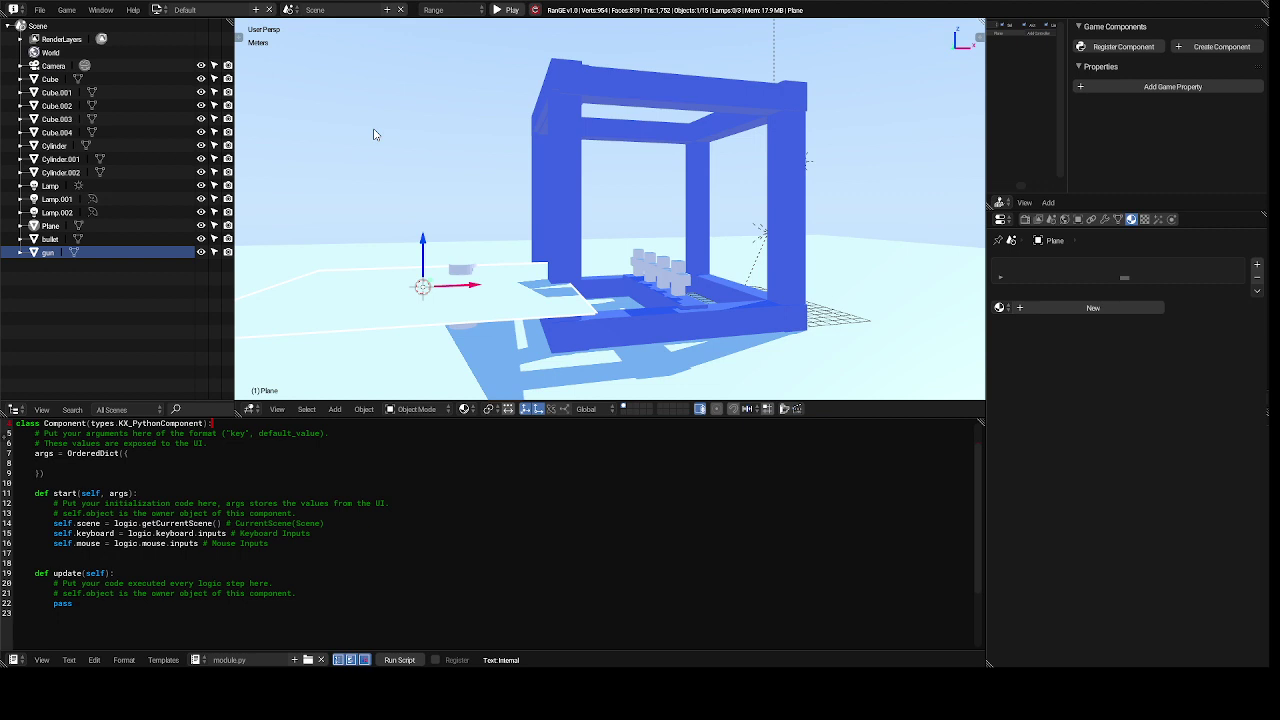
{"action": "key", "text": "r"}
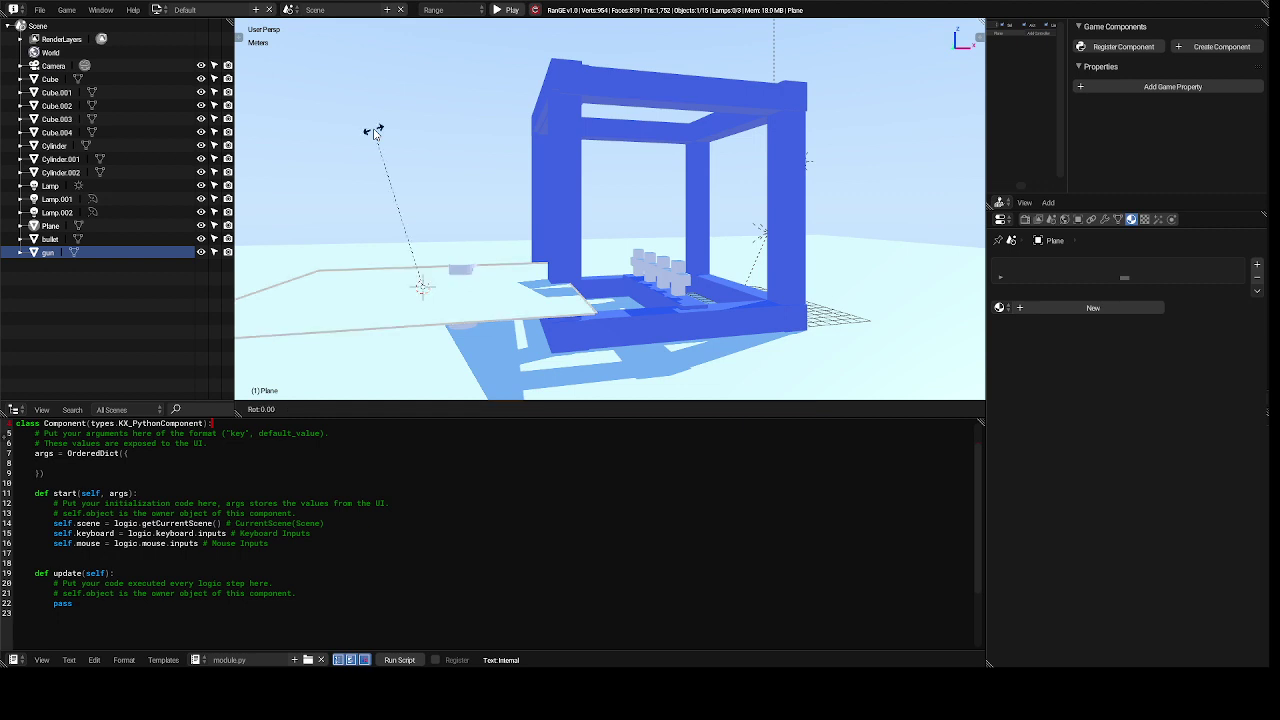
{"action": "key", "text": "9"}
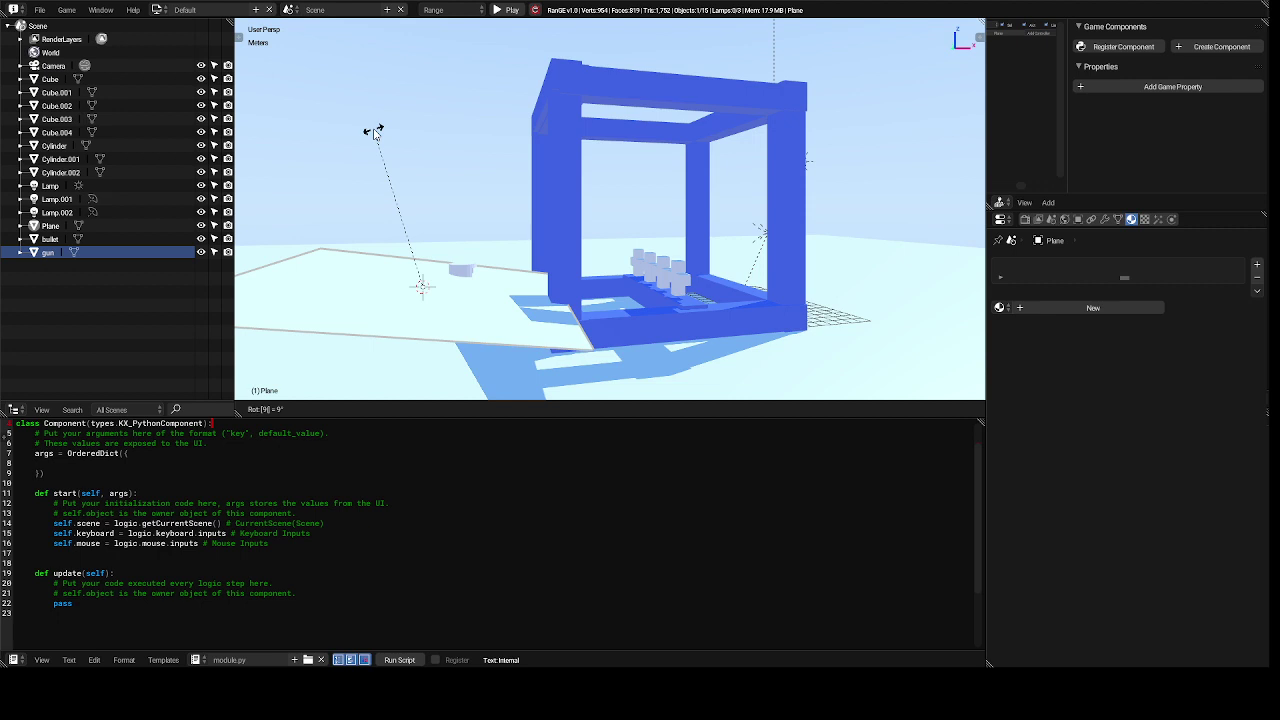
{"action": "key", "text": "Escape"}
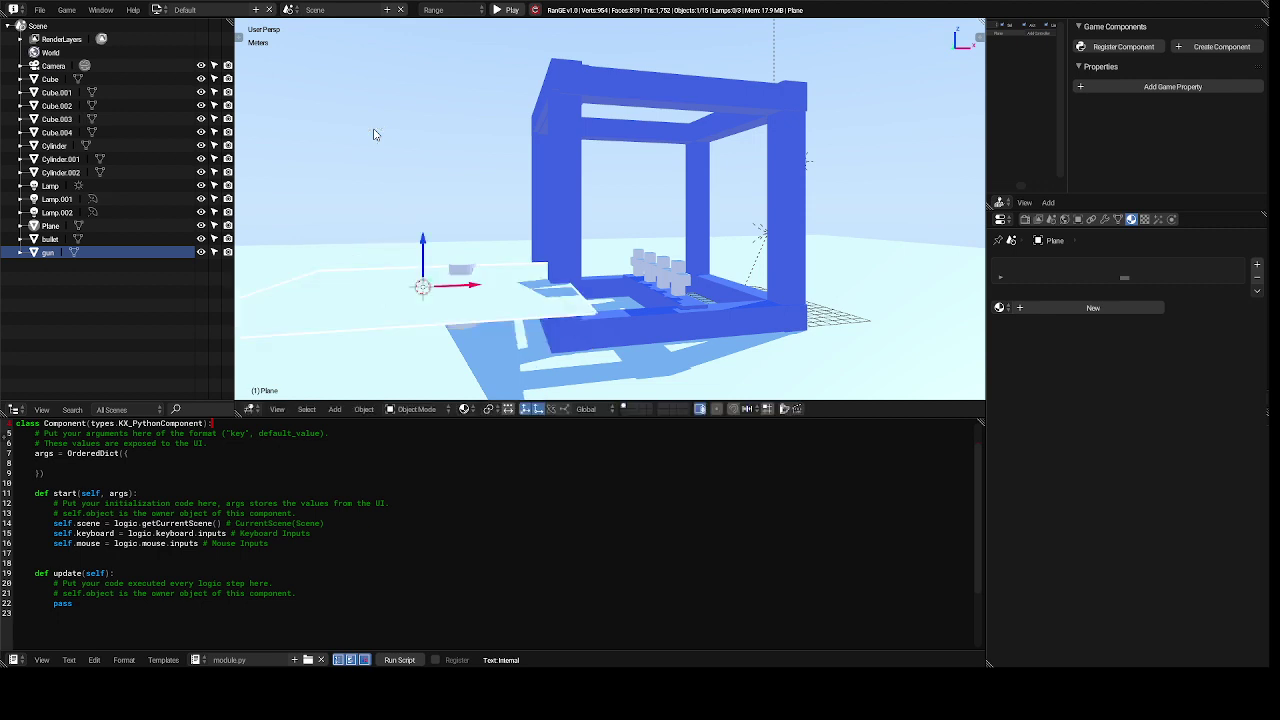
- Rotate the plane 90° about the global X axis and move it along X and Z to cover the blue frame's opening
{"action": "key", "text": "r"}
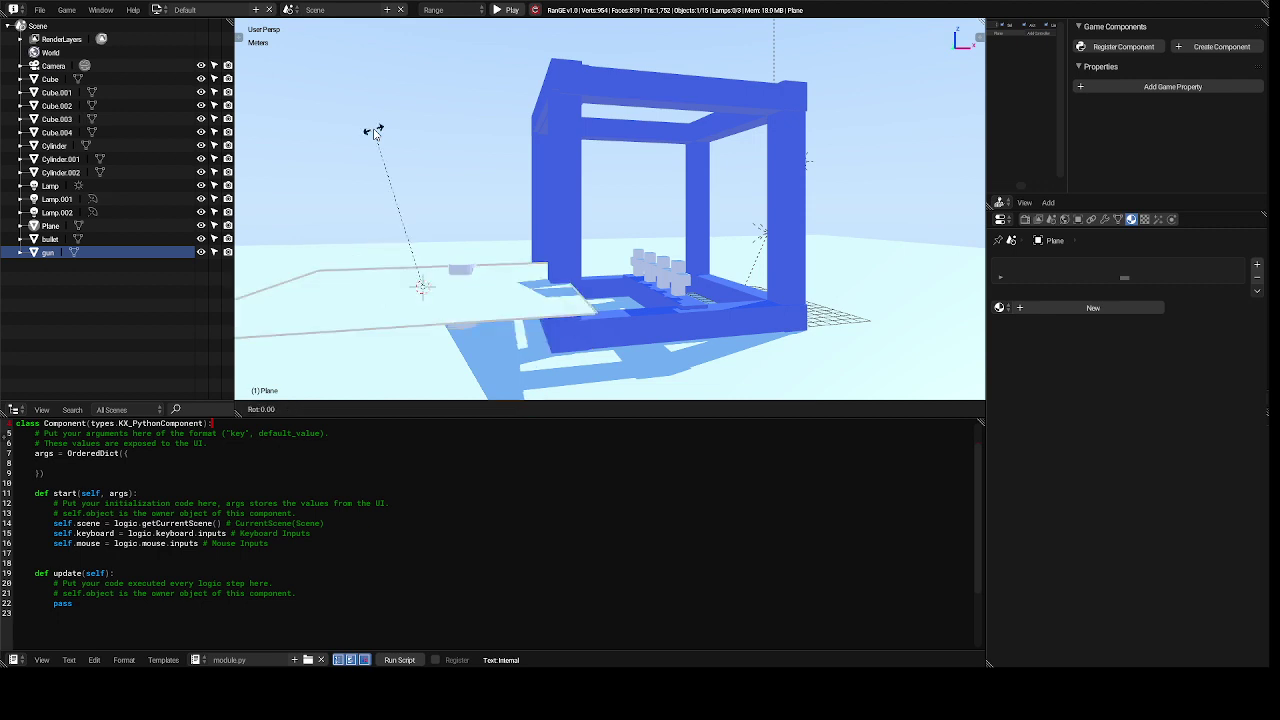
{"action": "key", "text": "y"}
{"action": "key", "text": "x"}
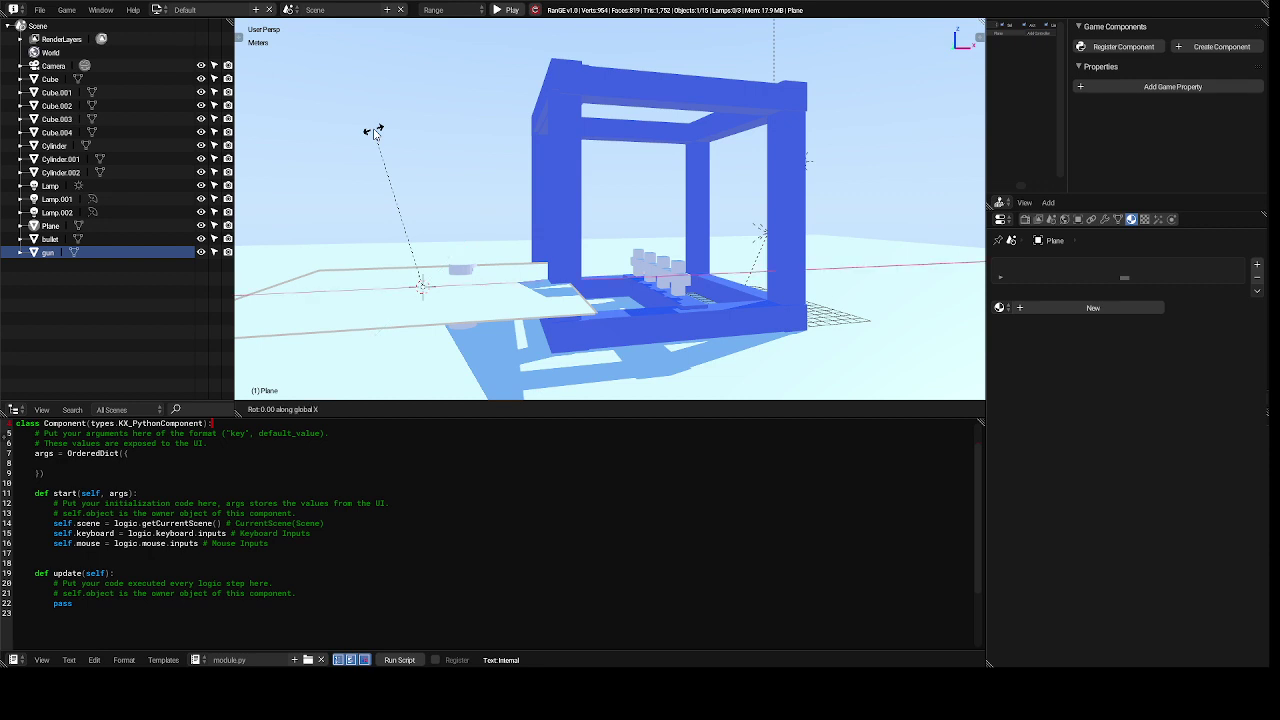
{"action": "type", "text": "90"}
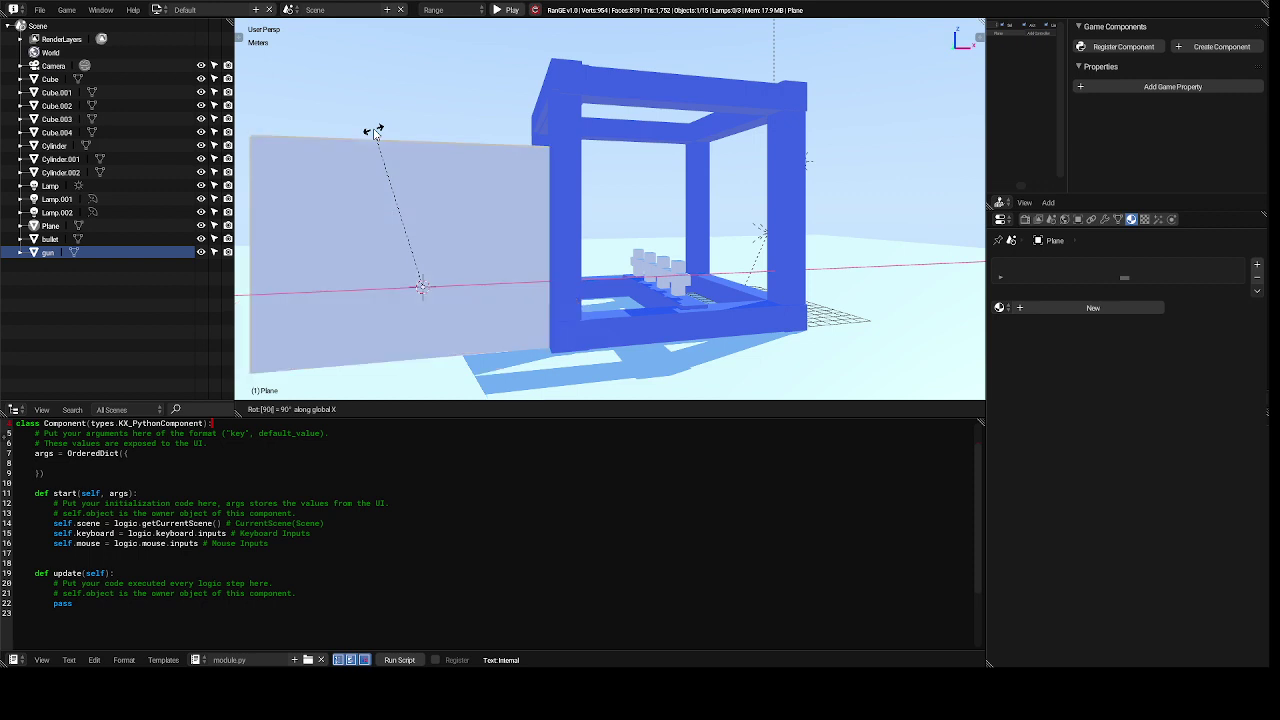
{"action": "key", "text": "Return"}
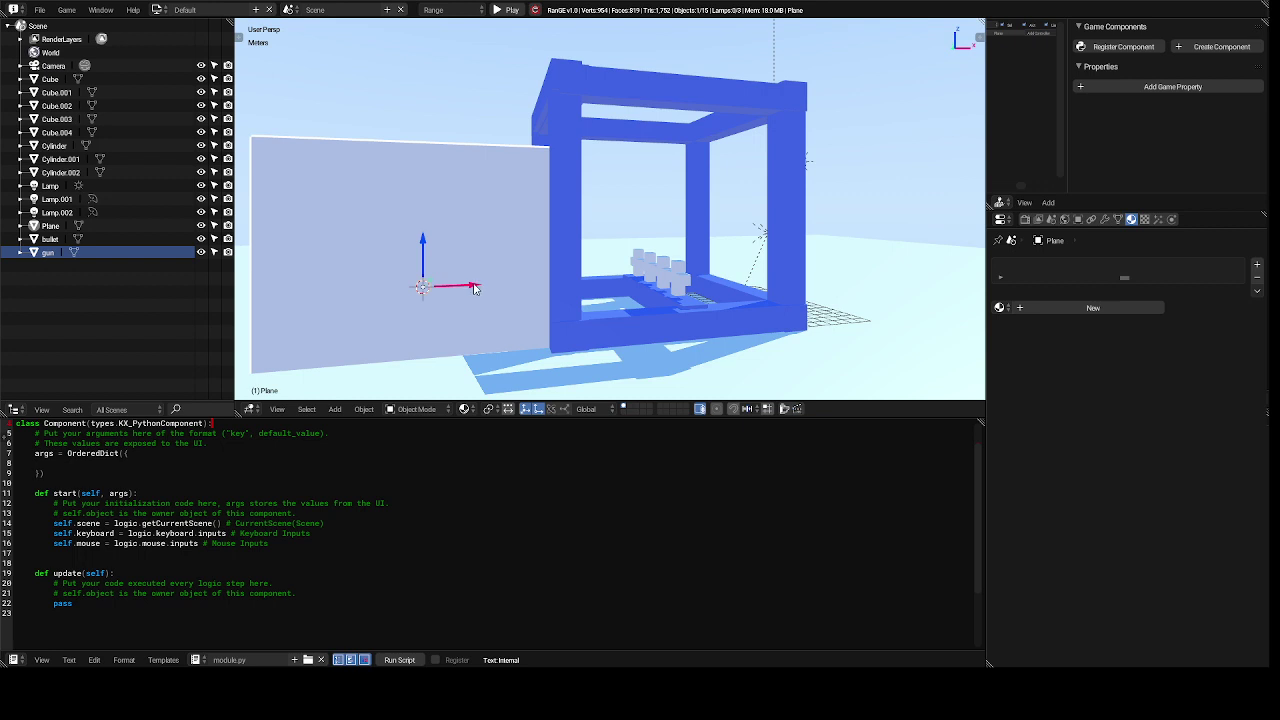
{"action": "left_click_drag", "start_coordinate": [474, 288], "coordinate": [726, 334]}
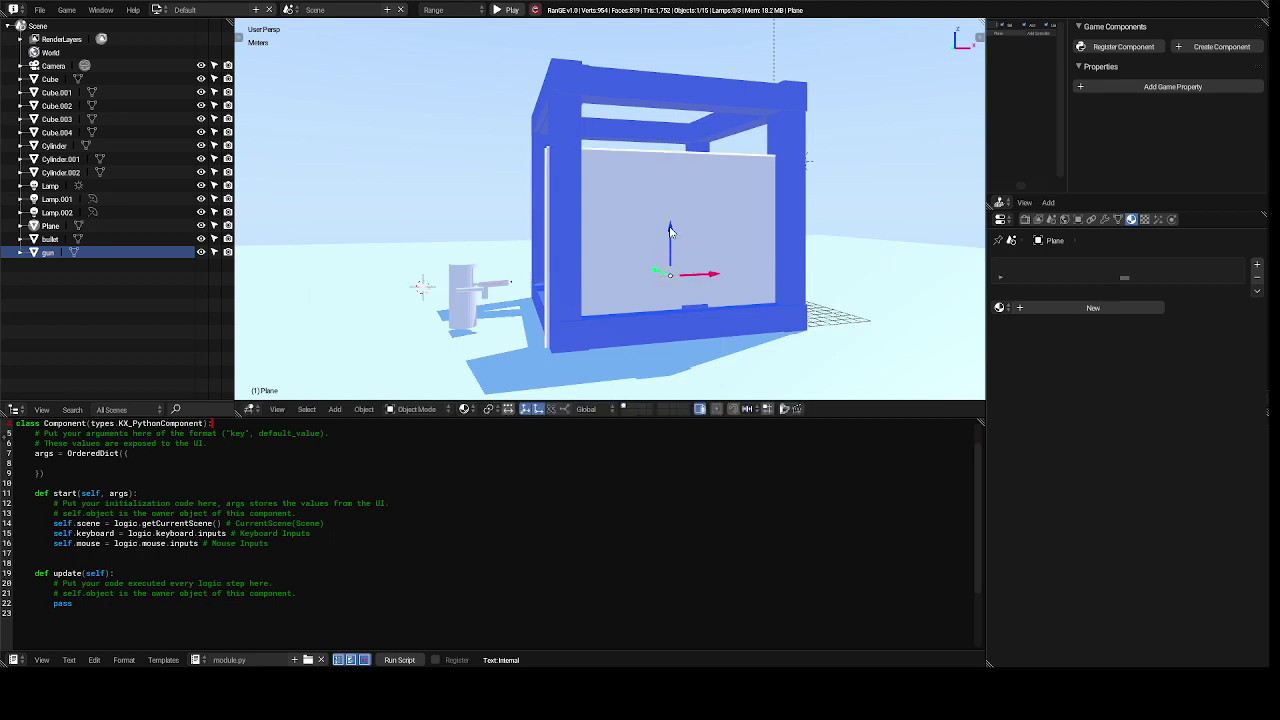
{"action": "left_click_drag", "start_coordinate": [670, 230], "coordinate": [653, 182]}
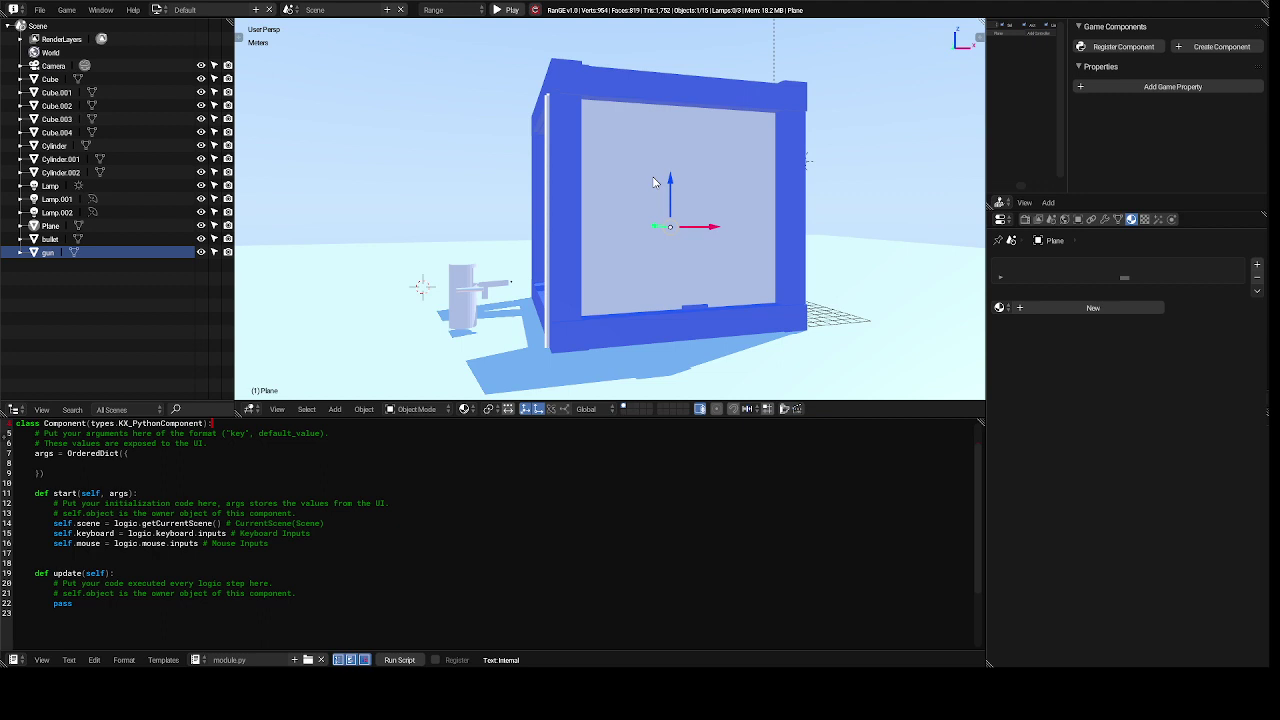
- Join the blue frame and the wall plane into one object, with the plane as the active object
{"action": "right_click", "coordinate": [565, 208]}
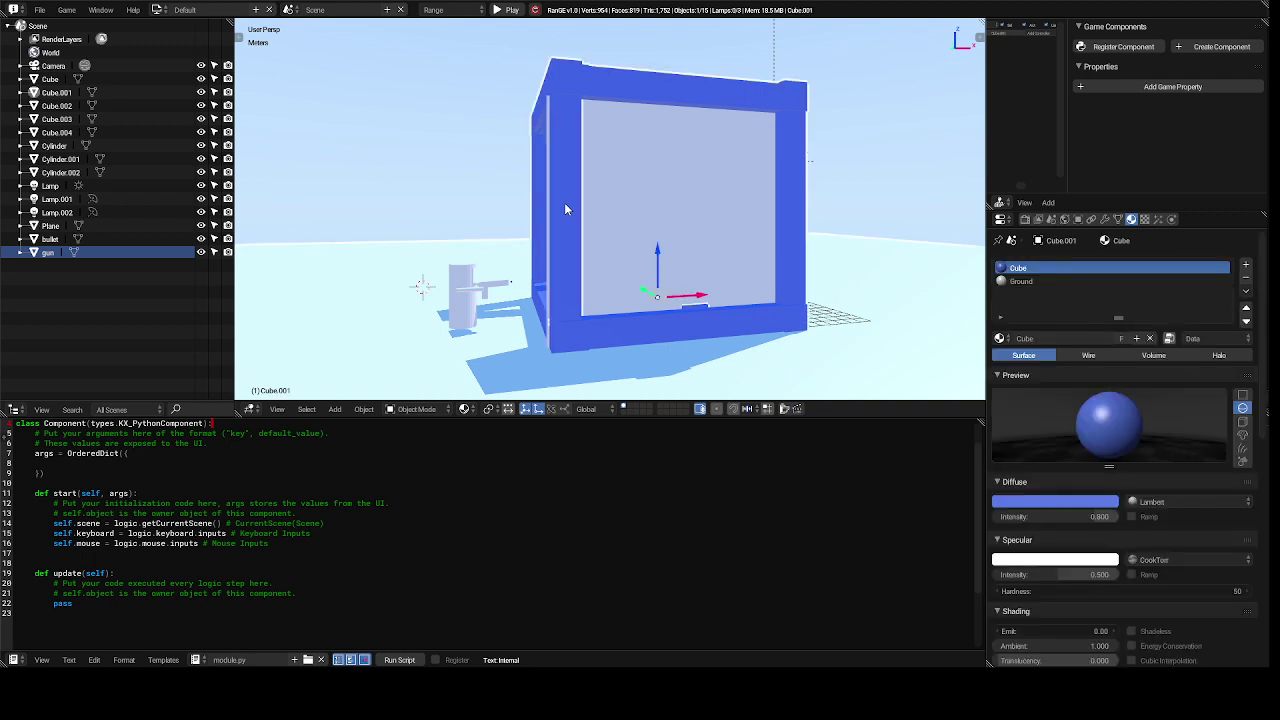
{"action": "right_click", "coordinate": [638, 210]}
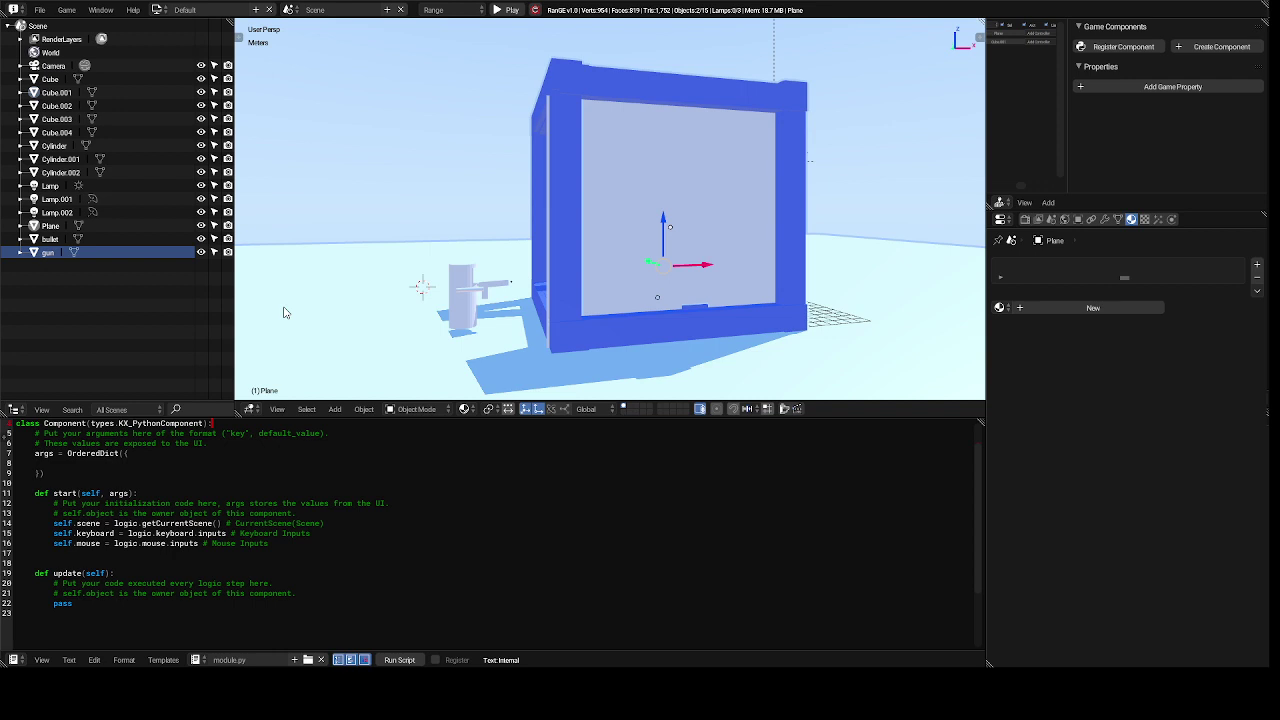
{"action": "key", "text": "t"}
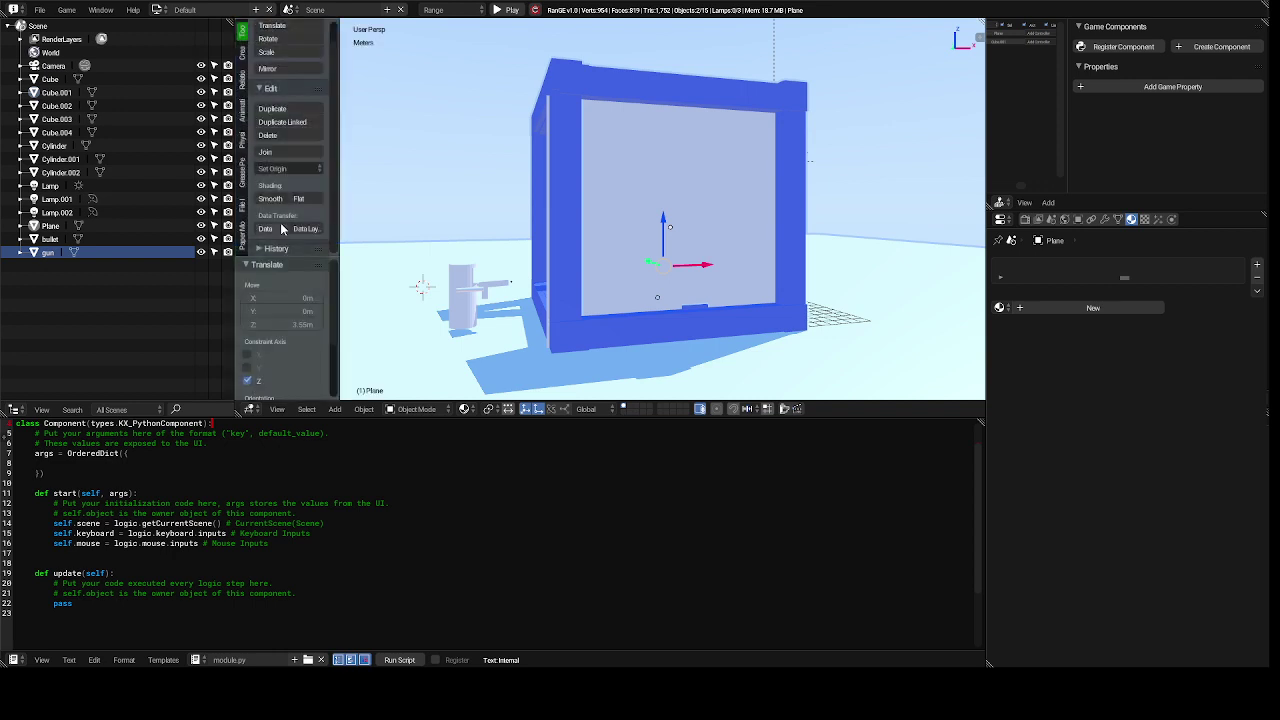
{"action": "left_click", "coordinate": [266, 152]}
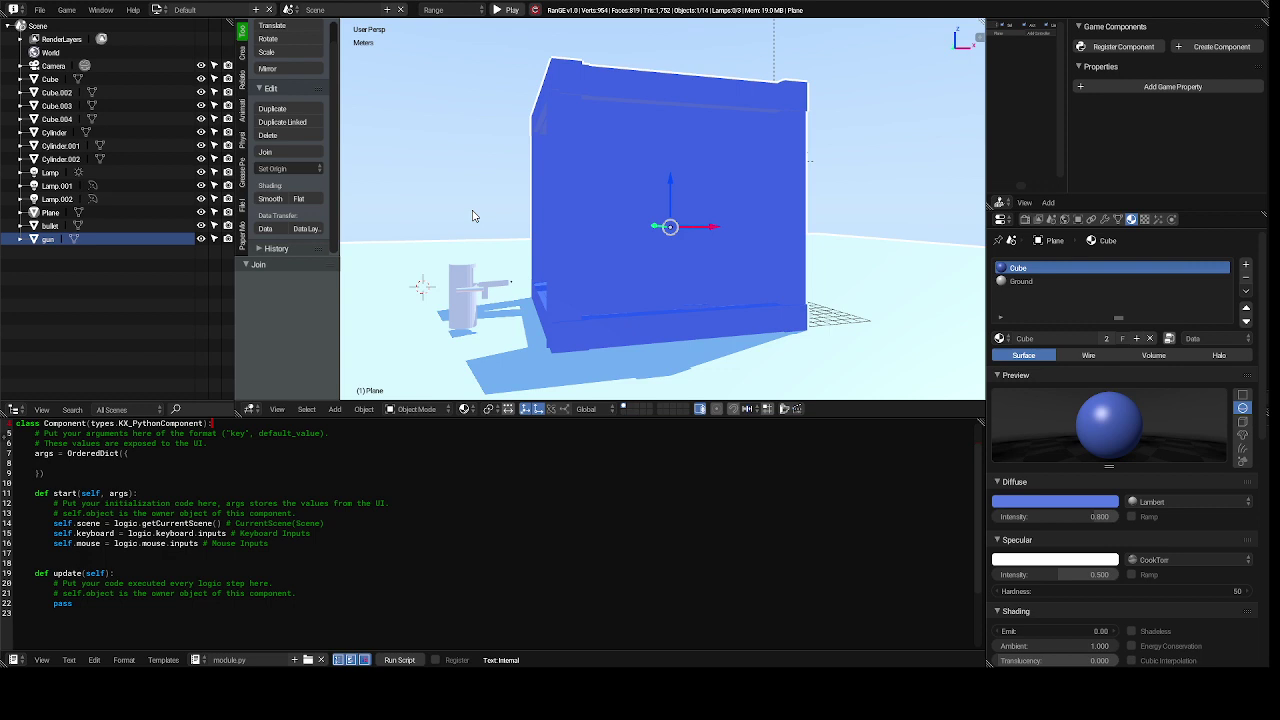
- Deselect everything and add another plane mesh at the 3D cursor
{"action": "key", "text": "KP_4"}
{"action": "key", "text": "KP_4"}
{"action": "key", "text": "KP_4"}
{"action": "key", "text": "KP_4"}
{"action": "key", "text": "KP_4"}
{"action": "key", "text": "KP_4"}
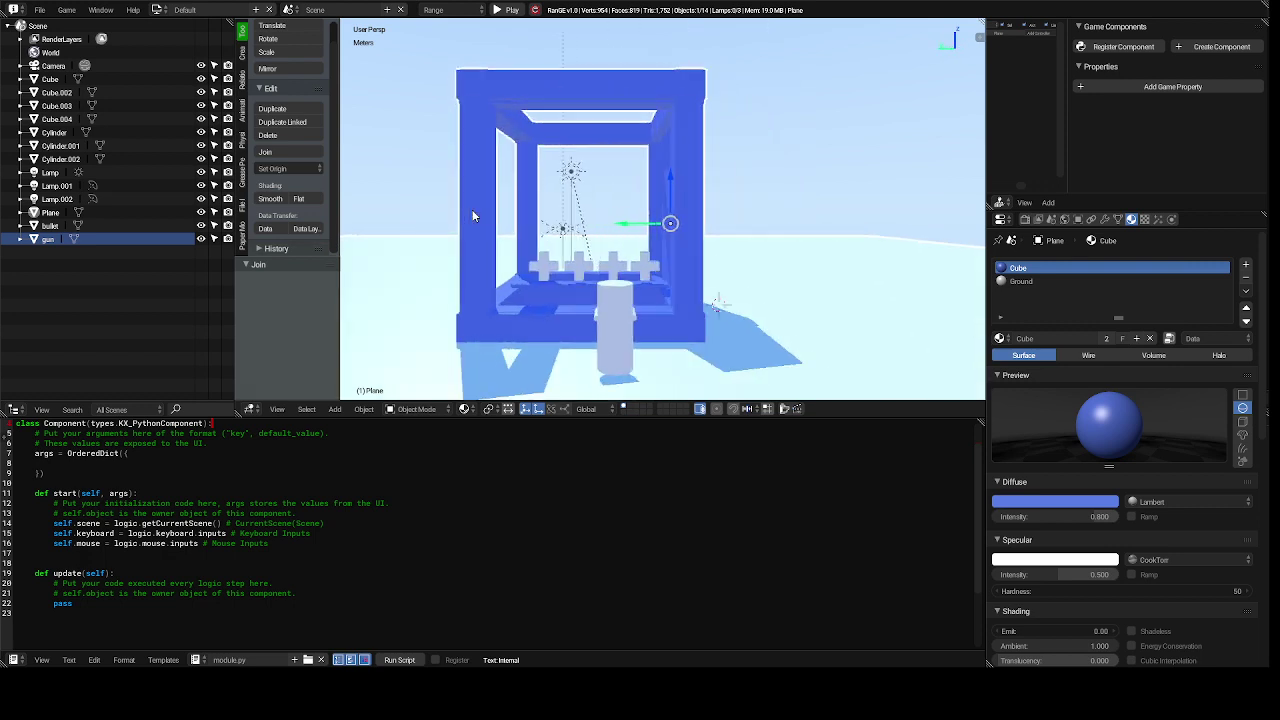
{"action": "key", "text": "KP_4"}
{"action": "key", "text": "KP_4"}
{"action": "key", "text": "KP_4"}
{"action": "key", "text": "KP_4"}
{"action": "key", "text": "KP_4"}
{"action": "key", "text": "KP_4"}
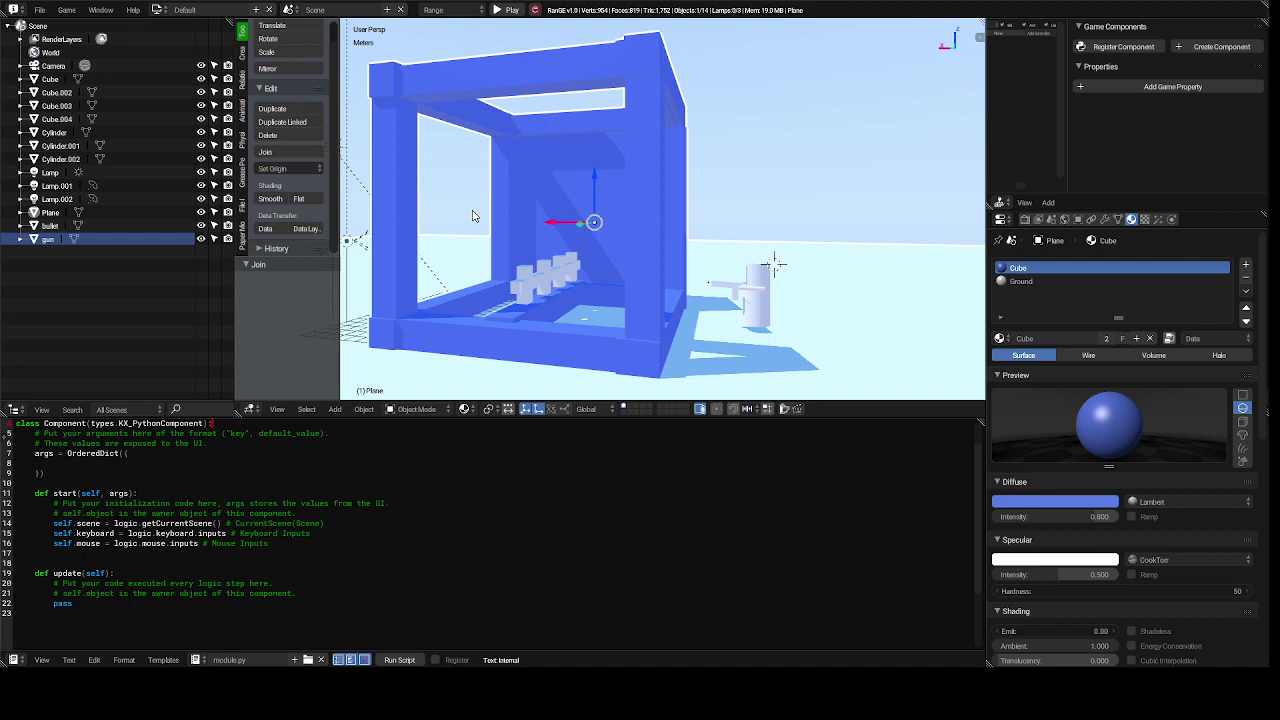
{"action": "key", "text": "a"}
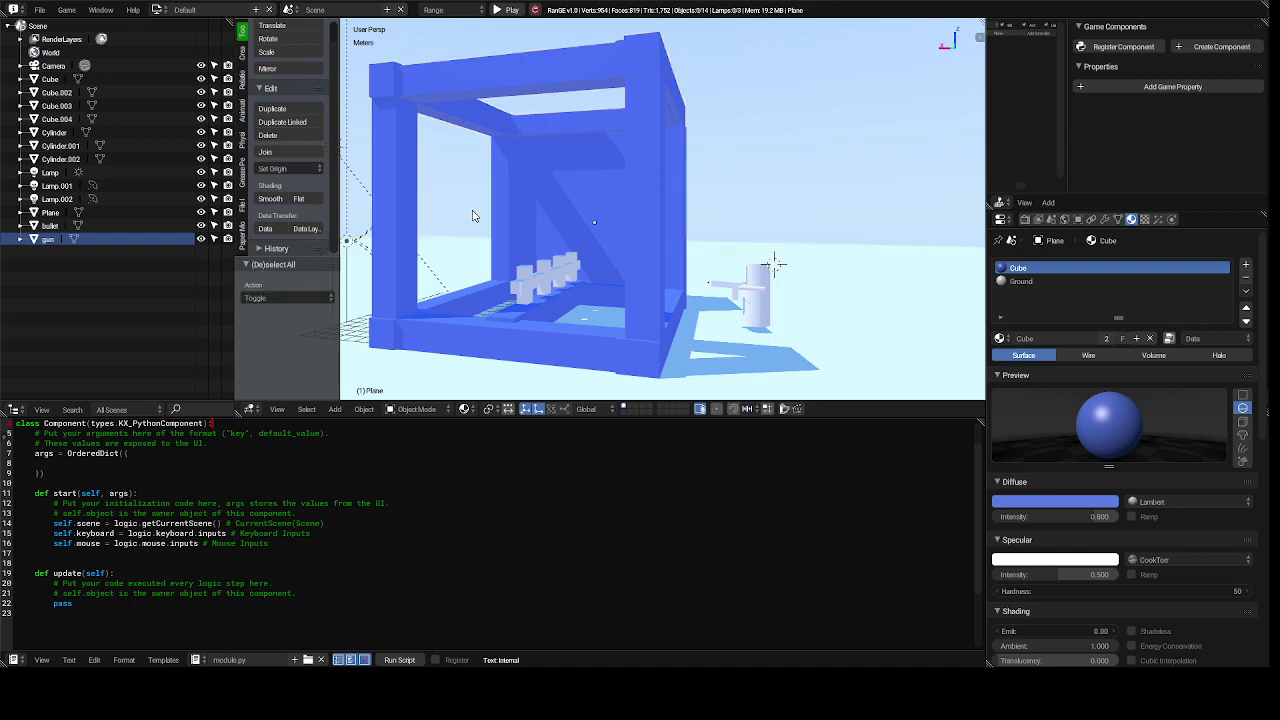
{"action": "key", "text": "shift+a"}
{"action": "mouse_move", "coordinate": [474, 212]}
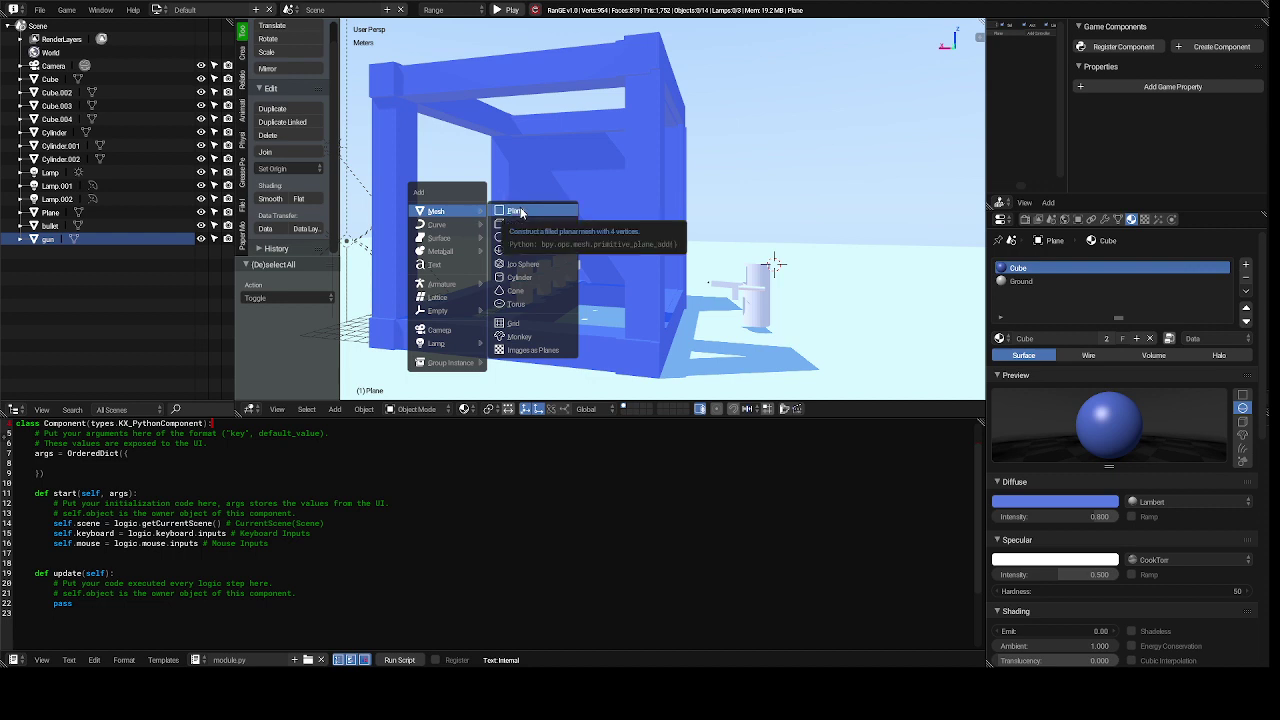
{"action": "left_click", "coordinate": [518, 211]}
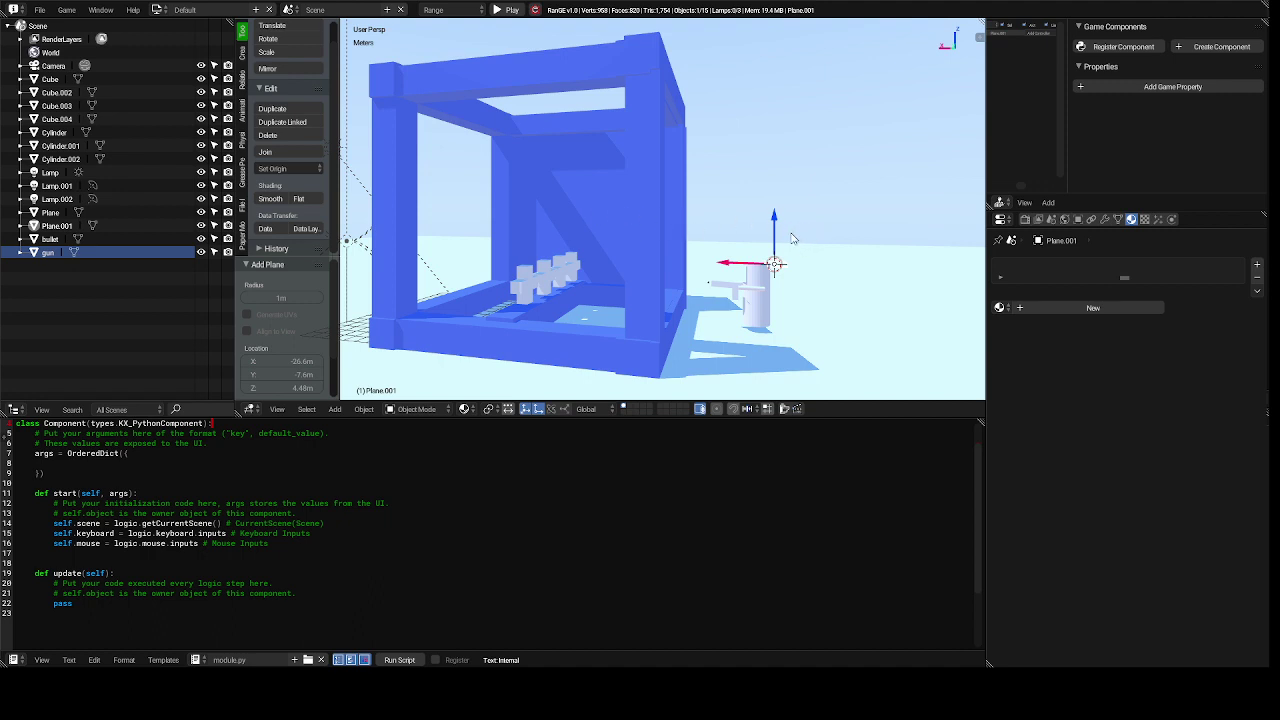
- Select the gun in the scene and switch to the Game Logic layout
{"action": "right_click", "coordinate": [728, 291]}
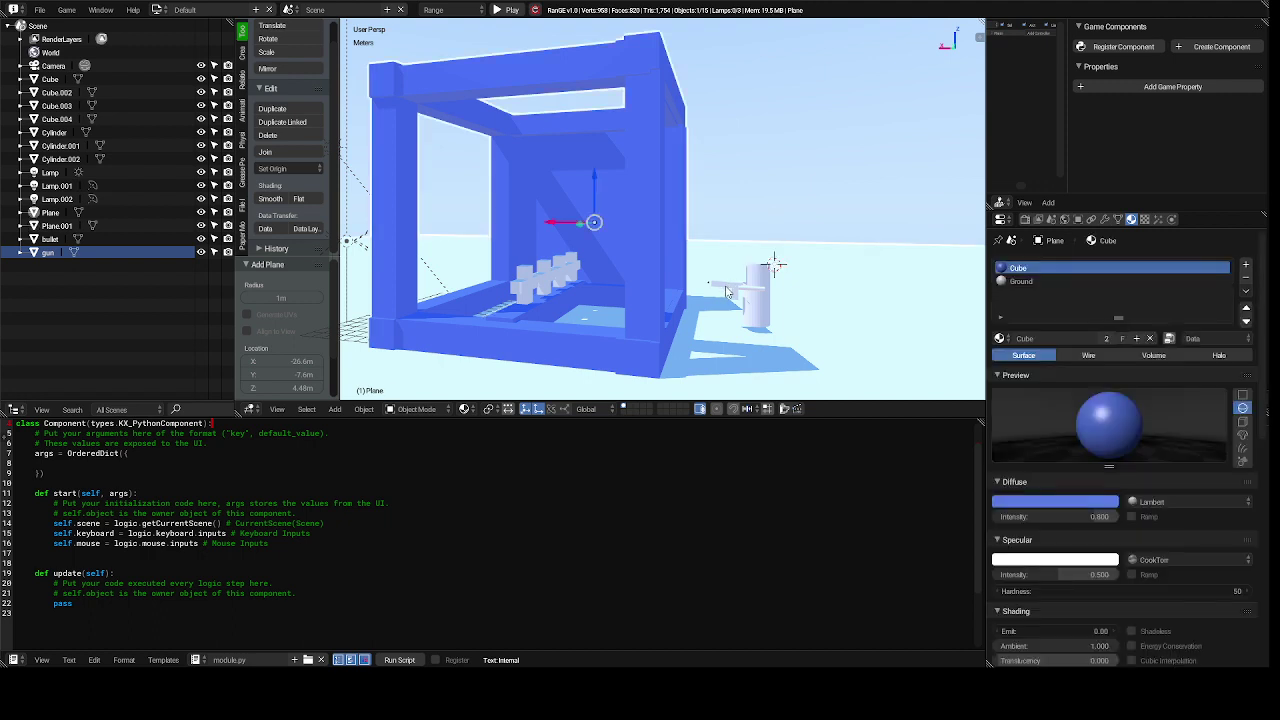
{"action": "right_click", "coordinate": [729, 291]}
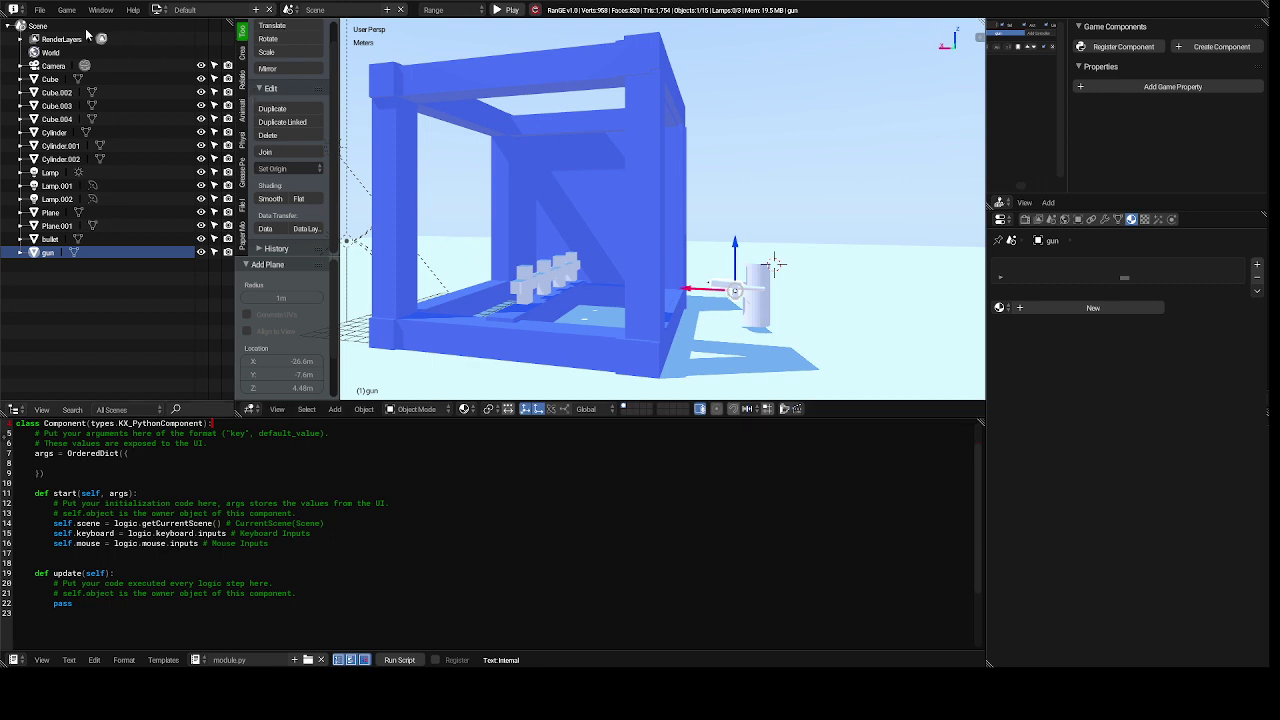
{"action": "left_click", "coordinate": [157, 9]}
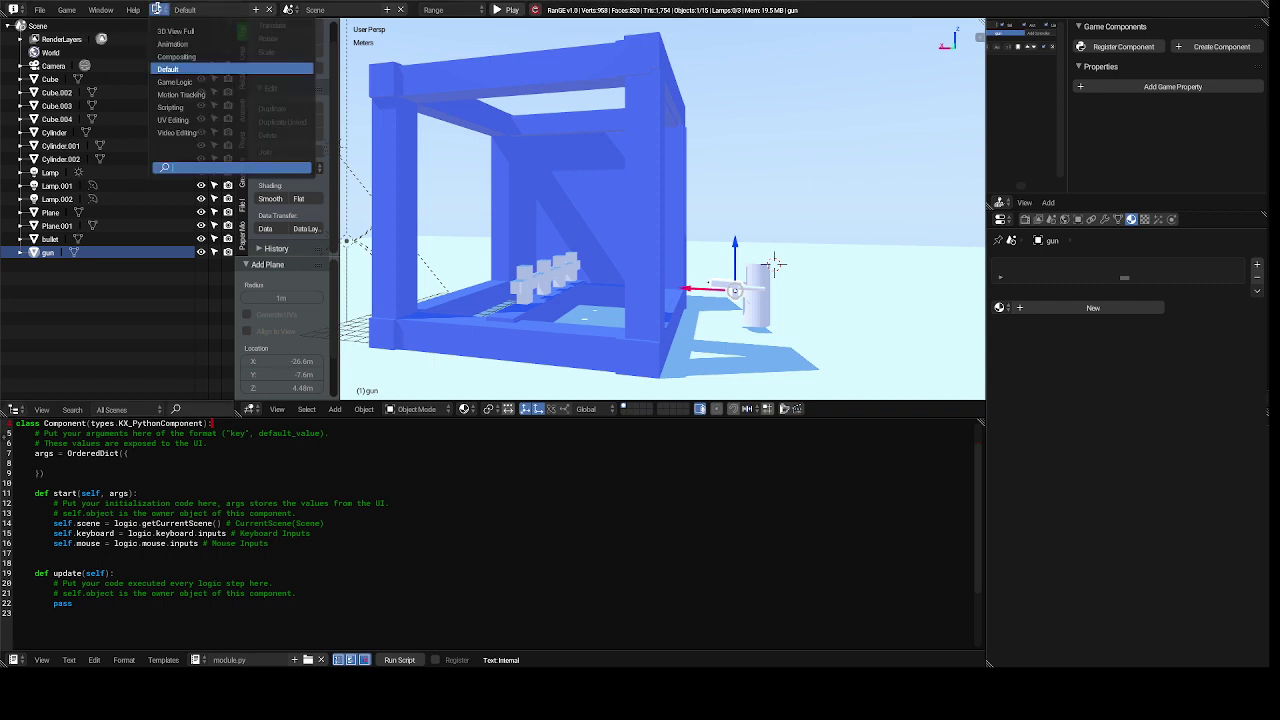
{"action": "left_click", "coordinate": [216, 80]}
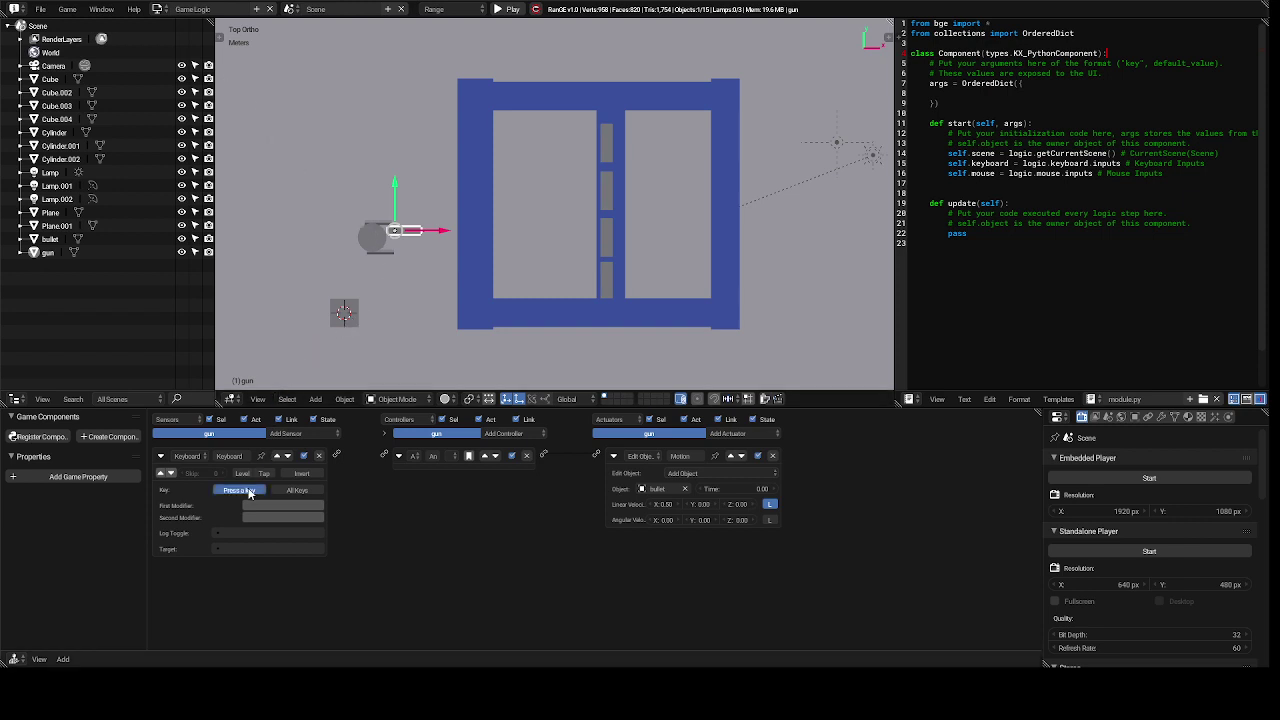
- Assign the W key to the gun's Keyboard sensor
{"action": "key", "text": "e"}
{"action": "left_click", "coordinate": [249, 491]}
{"action": "key", "text": "w"}
- Replace the gun's Edit Object actuator with a Motion actuator
{"action": "left_click_drag", "start_coordinate": [663, 507], "coordinate": [741, 523]}
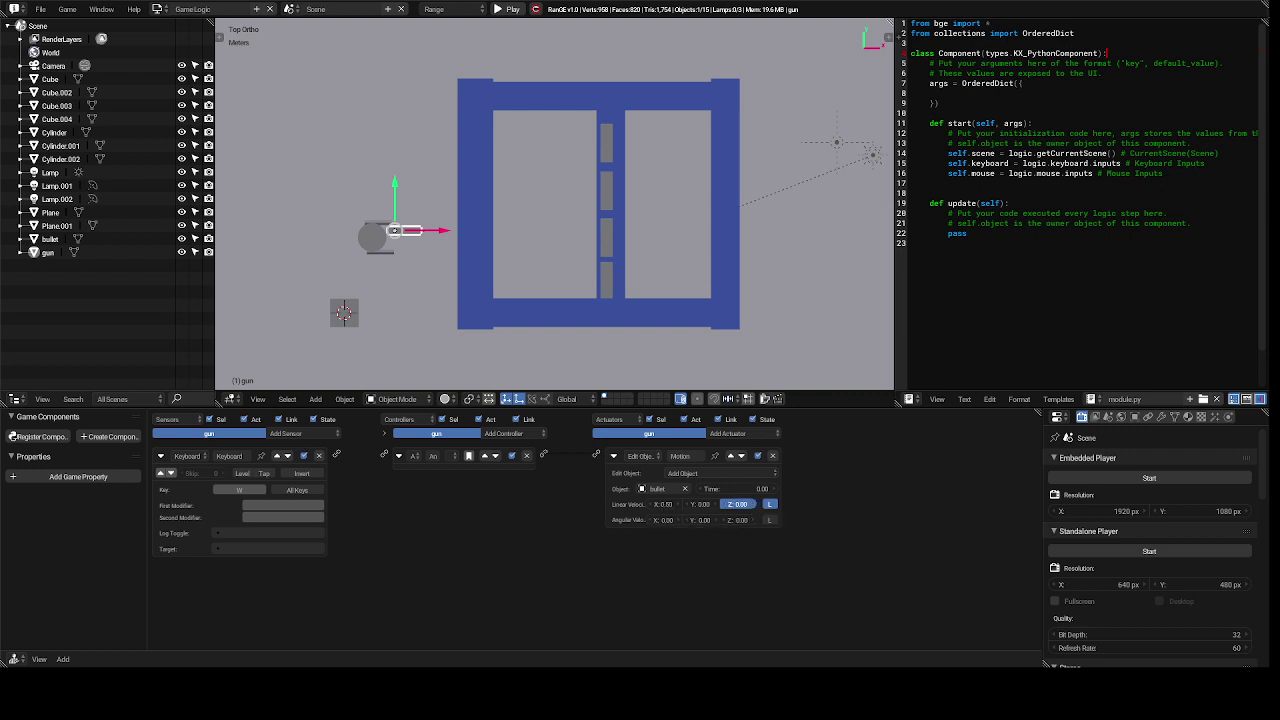
{"action": "left_click_drag", "start_coordinate": [738, 504], "coordinate": [757, 505]}
{"action": "left_click", "coordinate": [772, 456]}
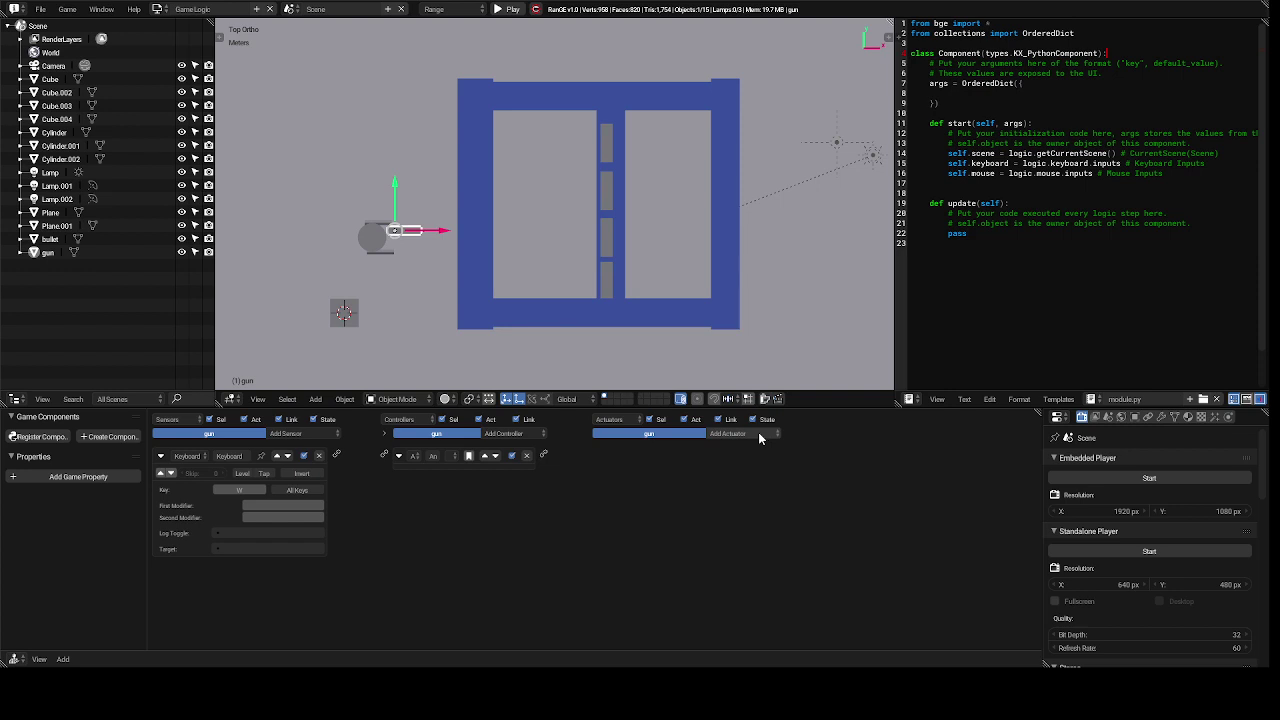
{"action": "left_click", "coordinate": [758, 432]}
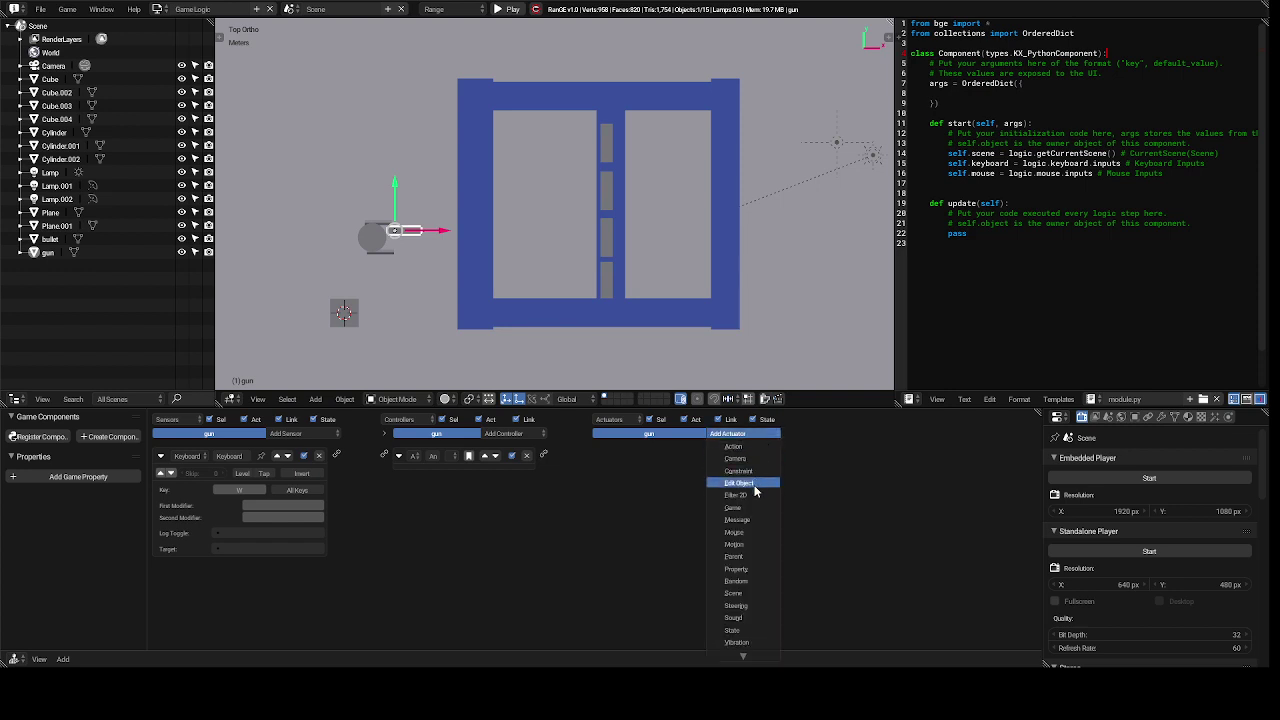
{"action": "left_click", "coordinate": [744, 545]}
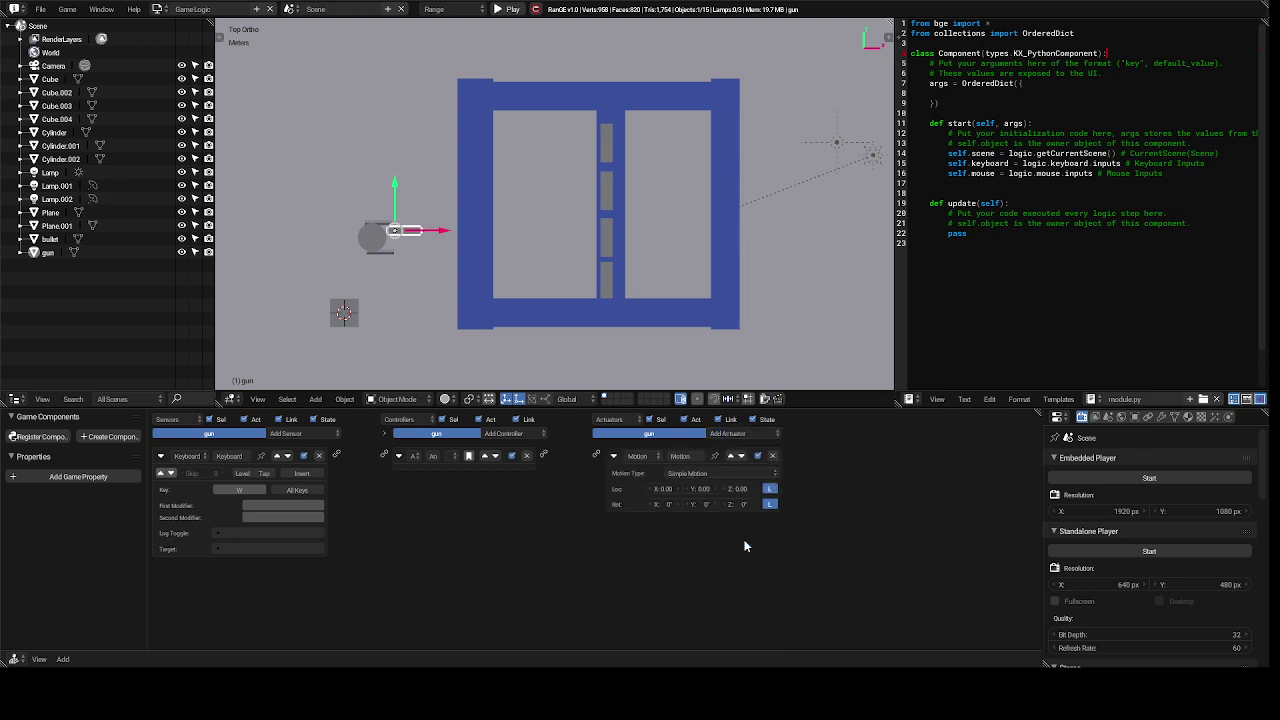
- Set the Motion actuator's Y rotation to 0.5° and link the Keyboard sensor through the And controller to it
{"action": "left_click", "coordinate": [704, 504]}
{"action": "type", "text": "0.2"}
{"action": "key", "text": "Return"}
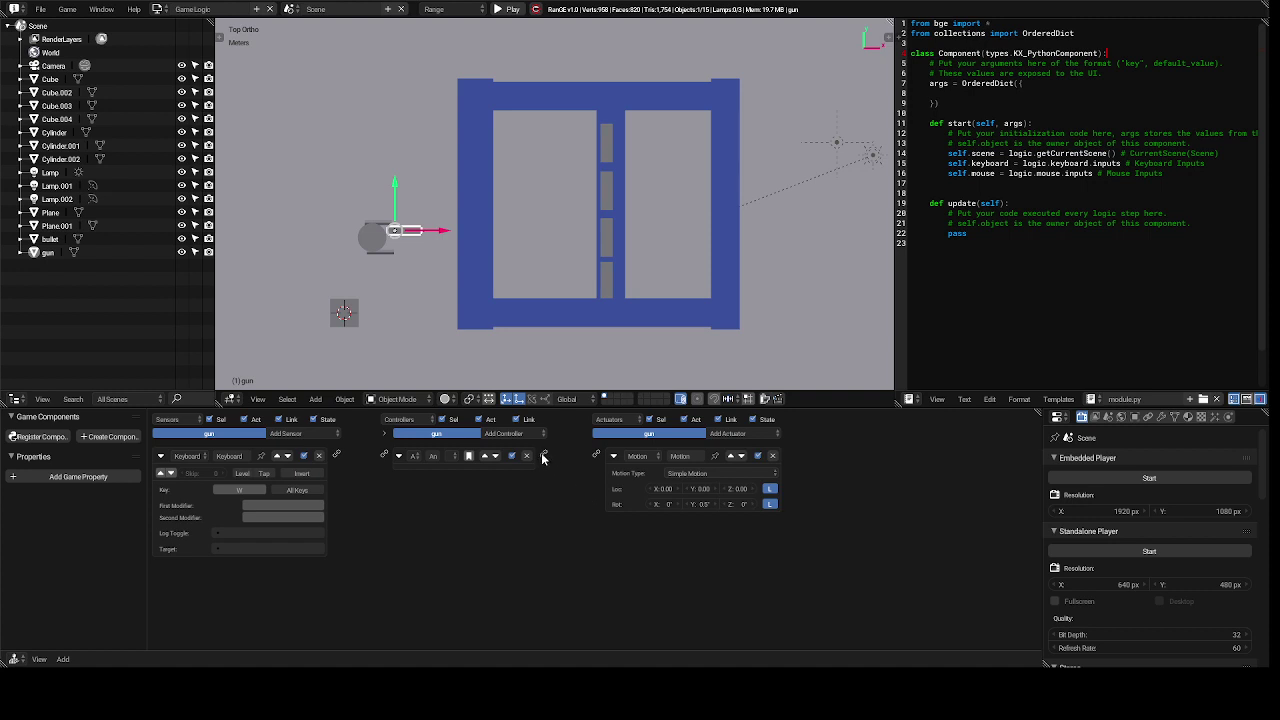
{"action": "left_click_drag", "start_coordinate": [544, 456], "coordinate": [598, 455]}
{"action": "left_click_drag", "start_coordinate": [336, 455], "coordinate": [384, 457]}
- Add another sensor to the gun's logic
{"action": "left_click", "coordinate": [301, 433]}
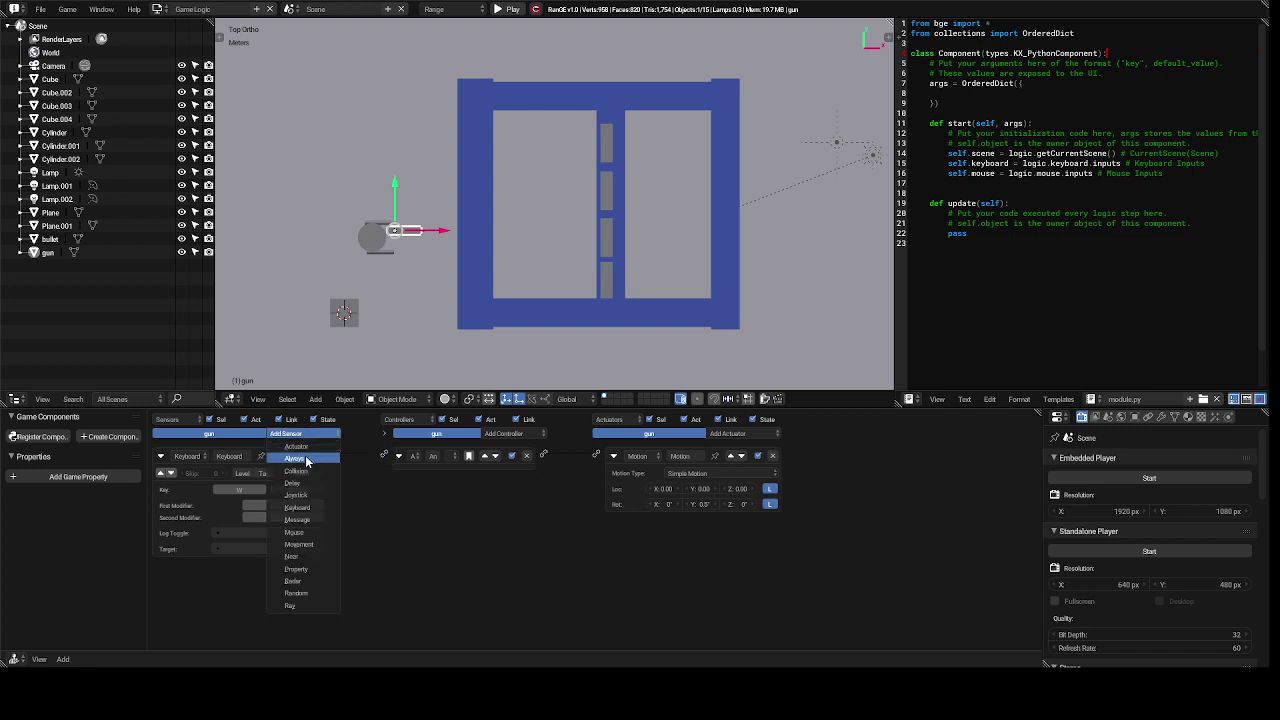
- Add a second Keyboard sensor to the gun, triggered by the S key, and collapse both sensors
{"action": "left_click", "coordinate": [316, 510]}
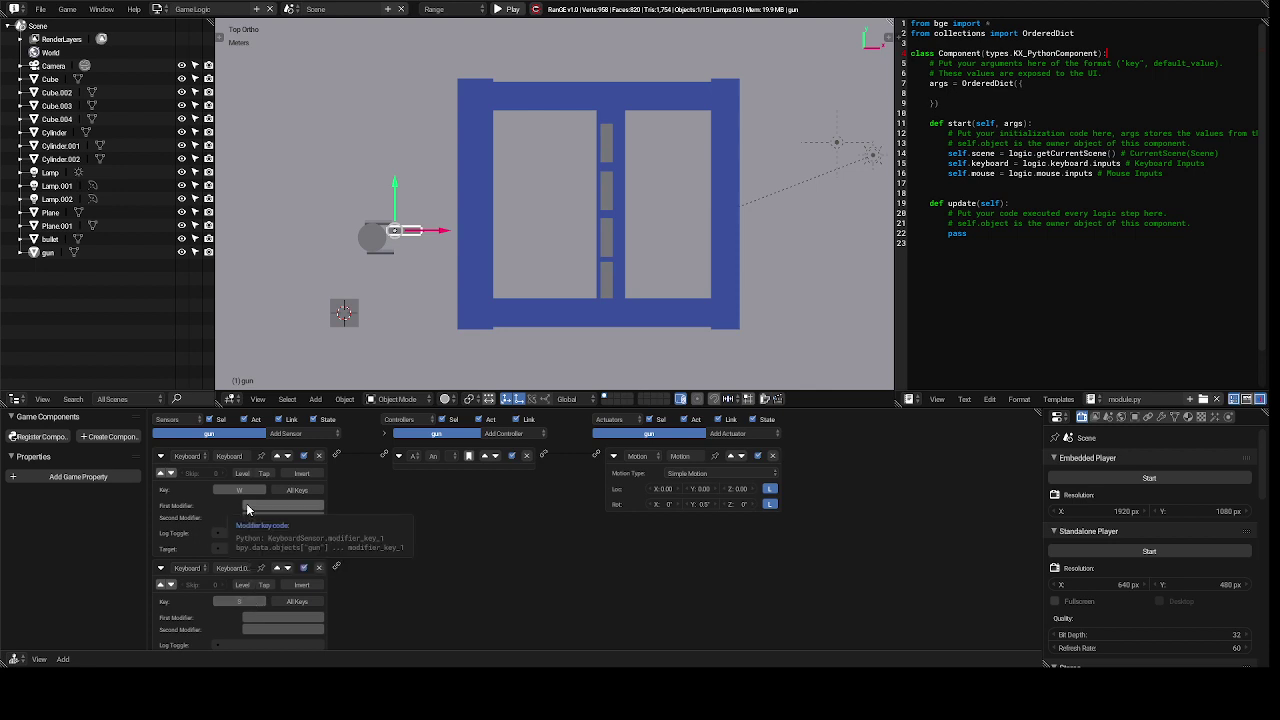
{"action": "left_click", "coordinate": [160, 458]}
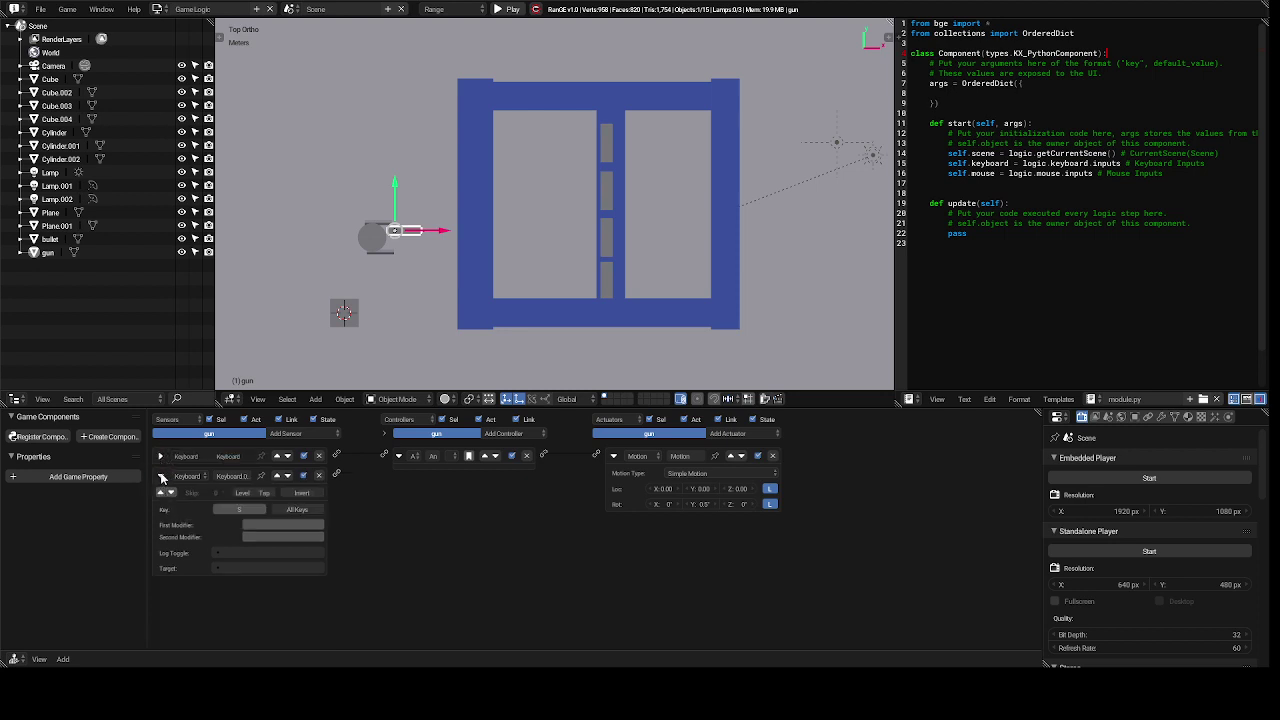
{"action": "left_click", "coordinate": [161, 477]}
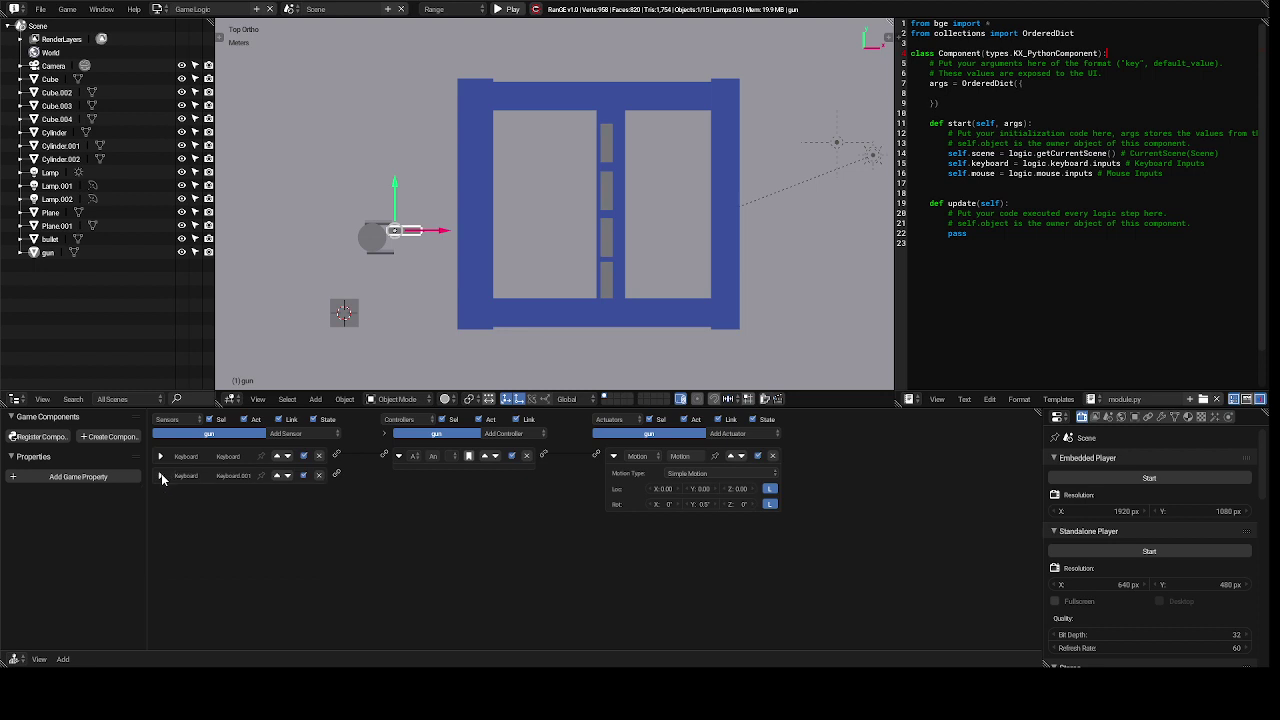
- Add a third Keyboard sensor to the gun, assign it the A key, and collapse it
{"action": "left_click", "coordinate": [291, 436]}
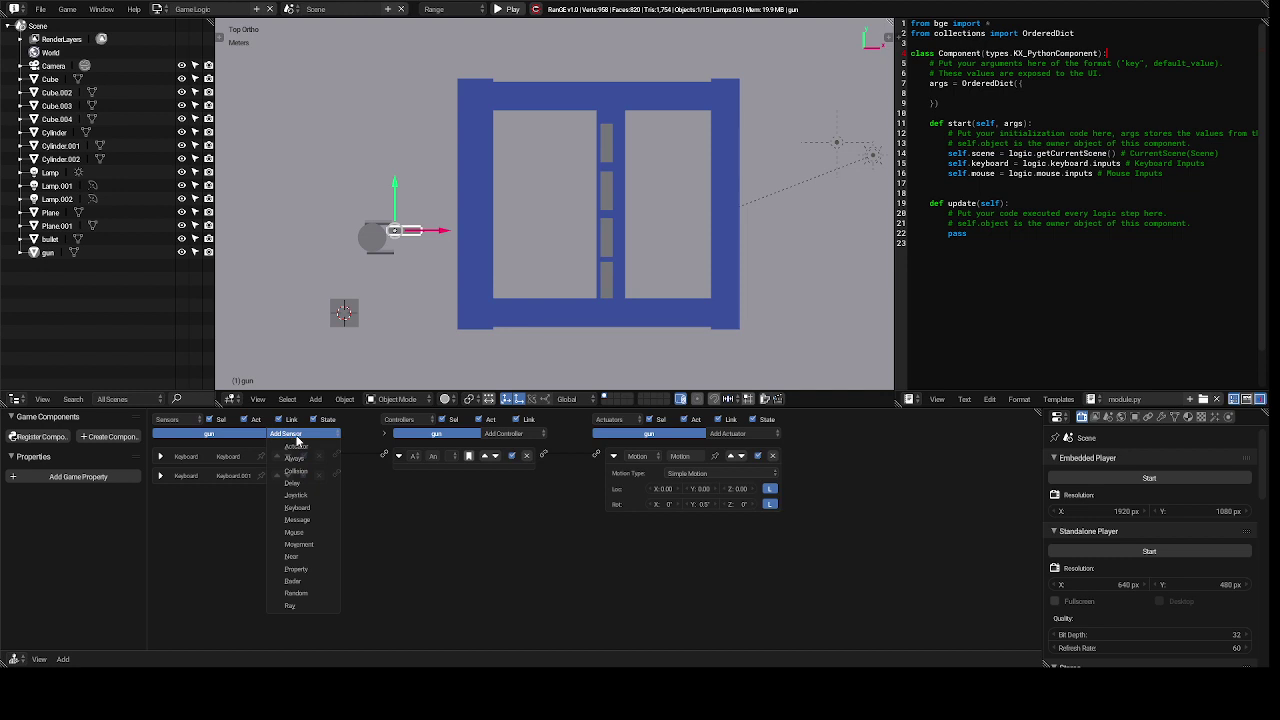
{"action": "left_click", "coordinate": [318, 509]}
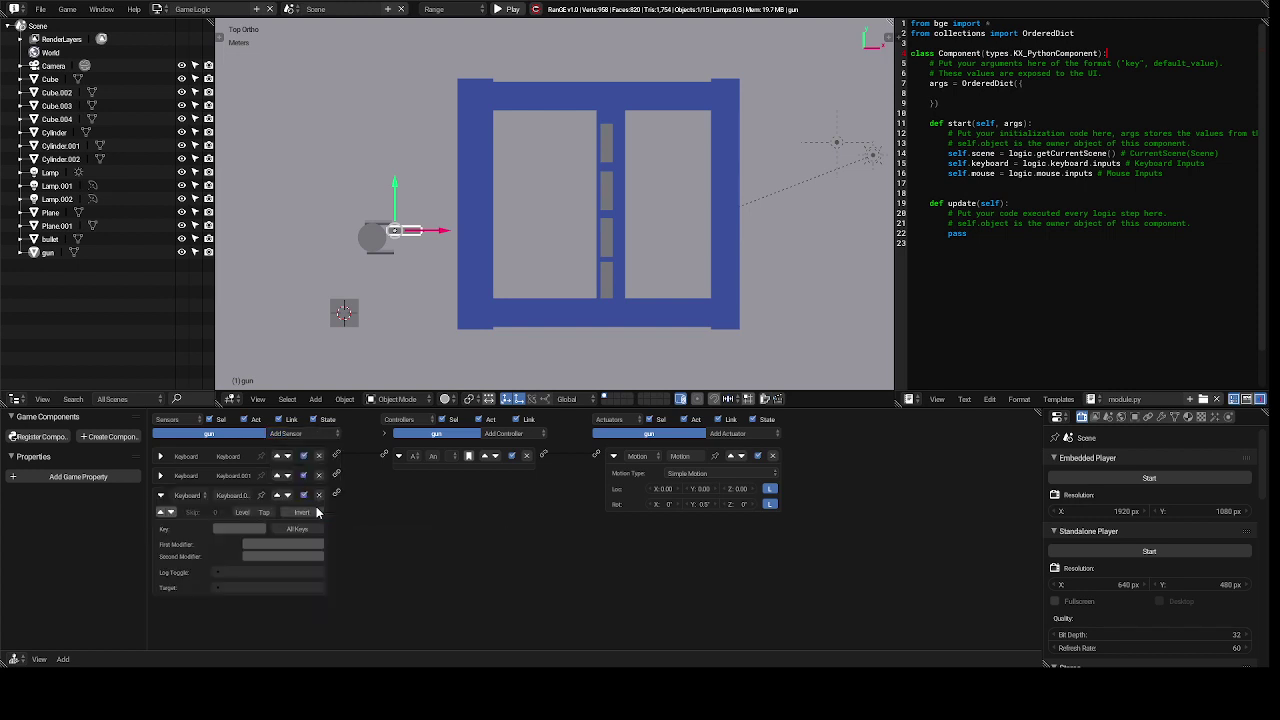
{"action": "left_click", "coordinate": [240, 529]}
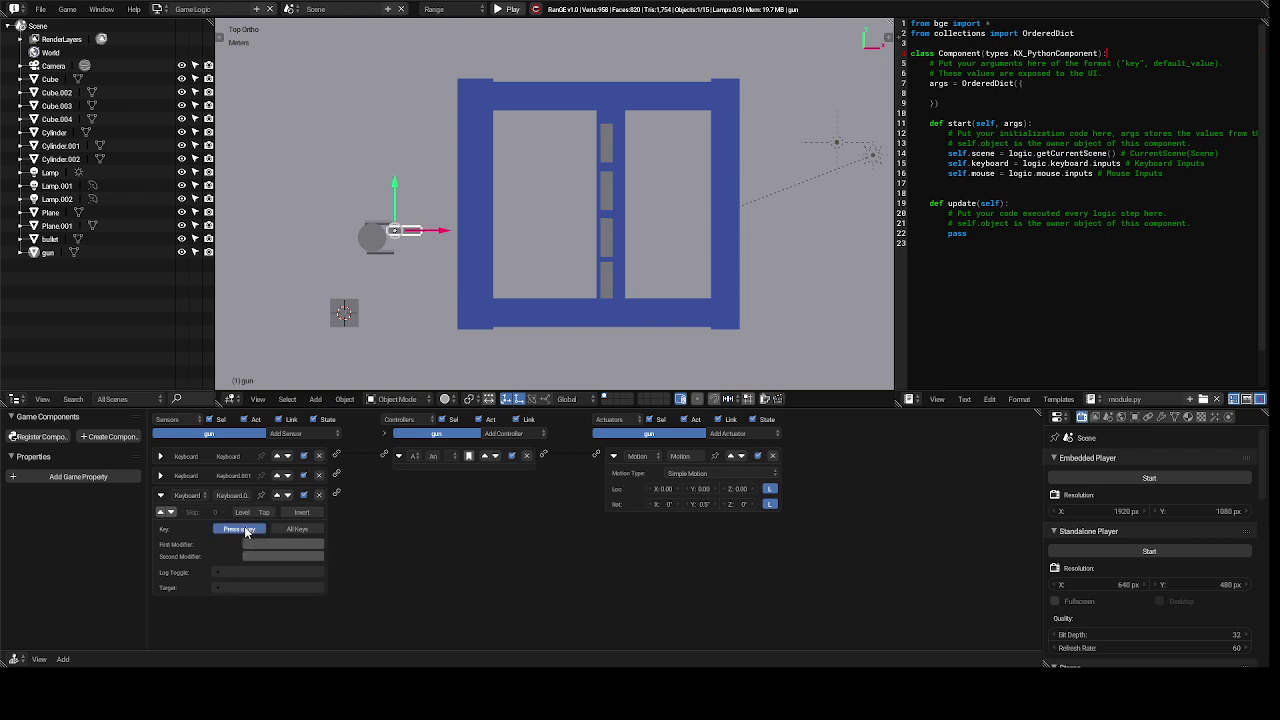
{"action": "key", "text": "a"}
{"action": "left_click", "coordinate": [160, 498]}
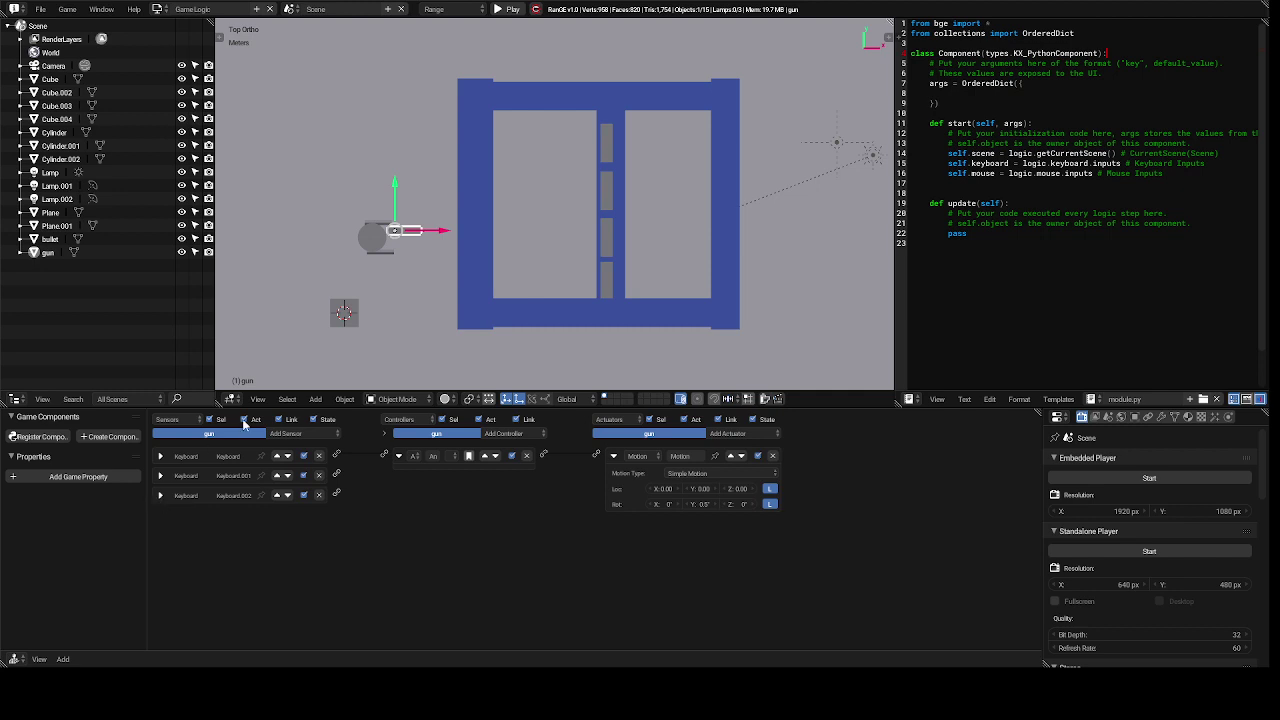
- Add a fourth Keyboard sensor to the gun and assign it the D key
{"action": "left_click", "coordinate": [309, 436]}
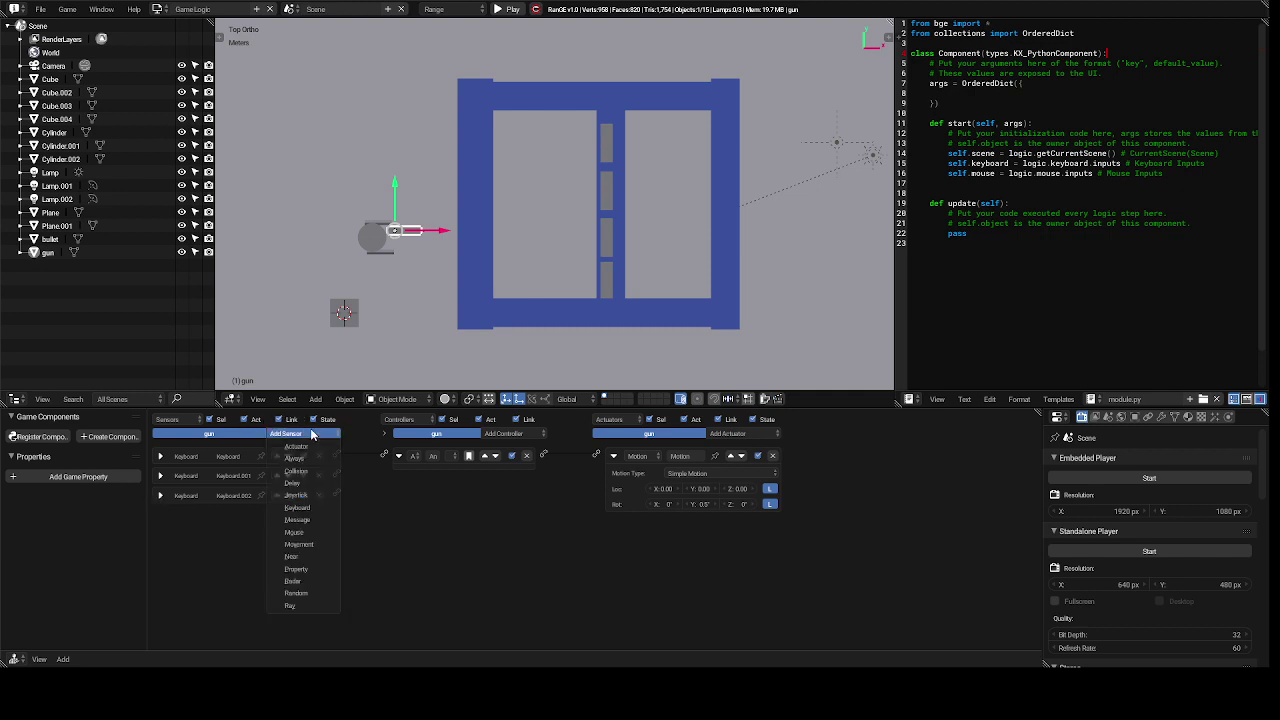
{"action": "left_click", "coordinate": [319, 511]}
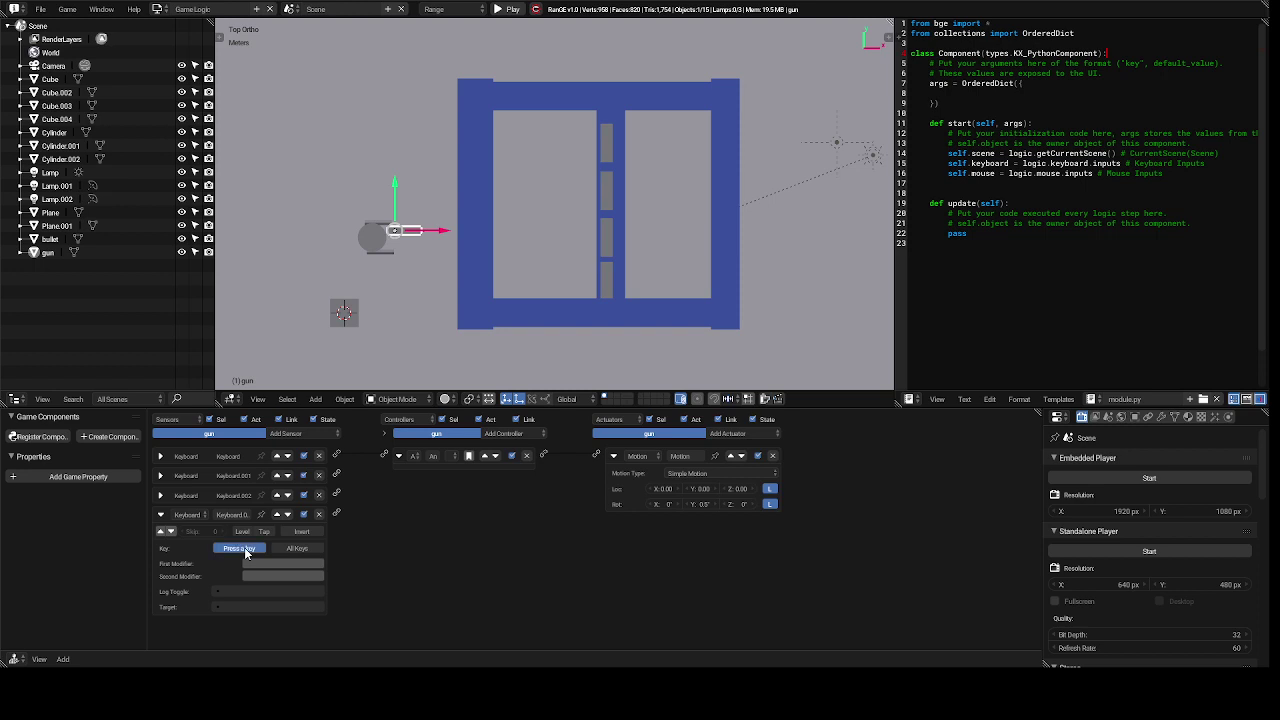
{"action": "key", "text": "e"}
- Add three more And controllers and link the S, A and D keyboard sensors each to its own new controller
{"action": "left_click", "coordinate": [503, 436]}
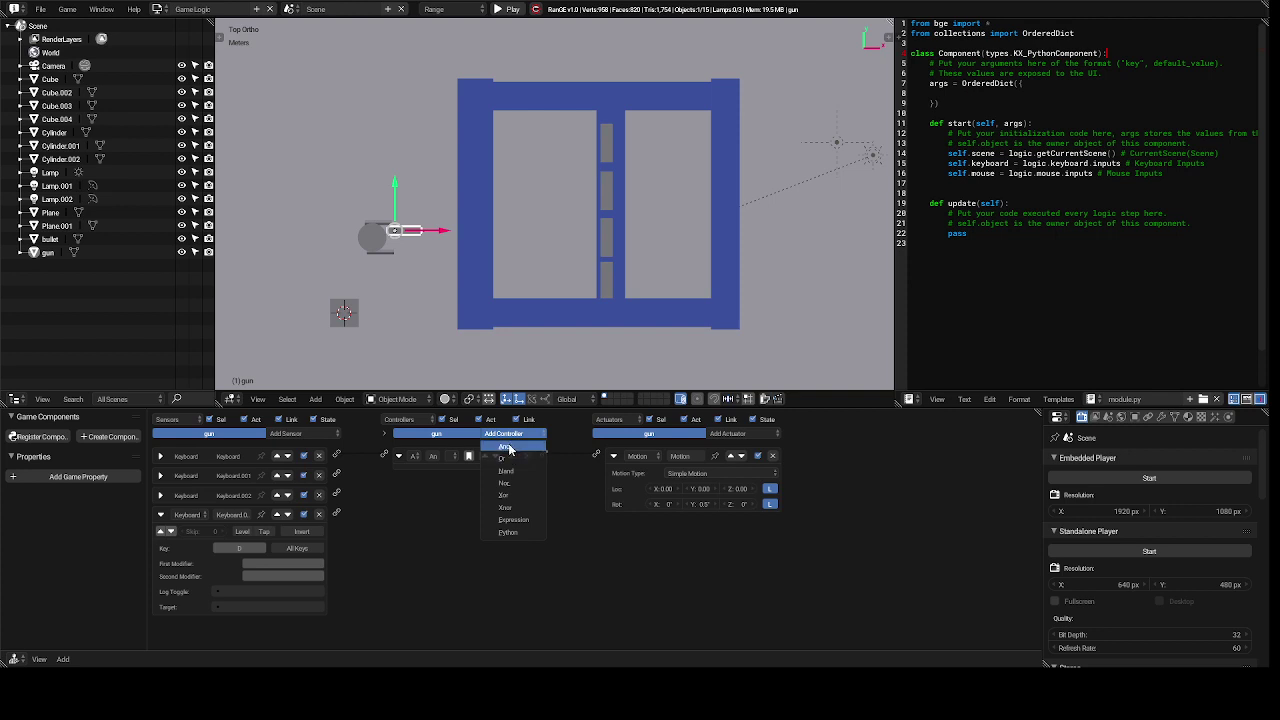
{"action": "left_click", "coordinate": [509, 449]}
{"action": "left_click", "coordinate": [509, 441]}
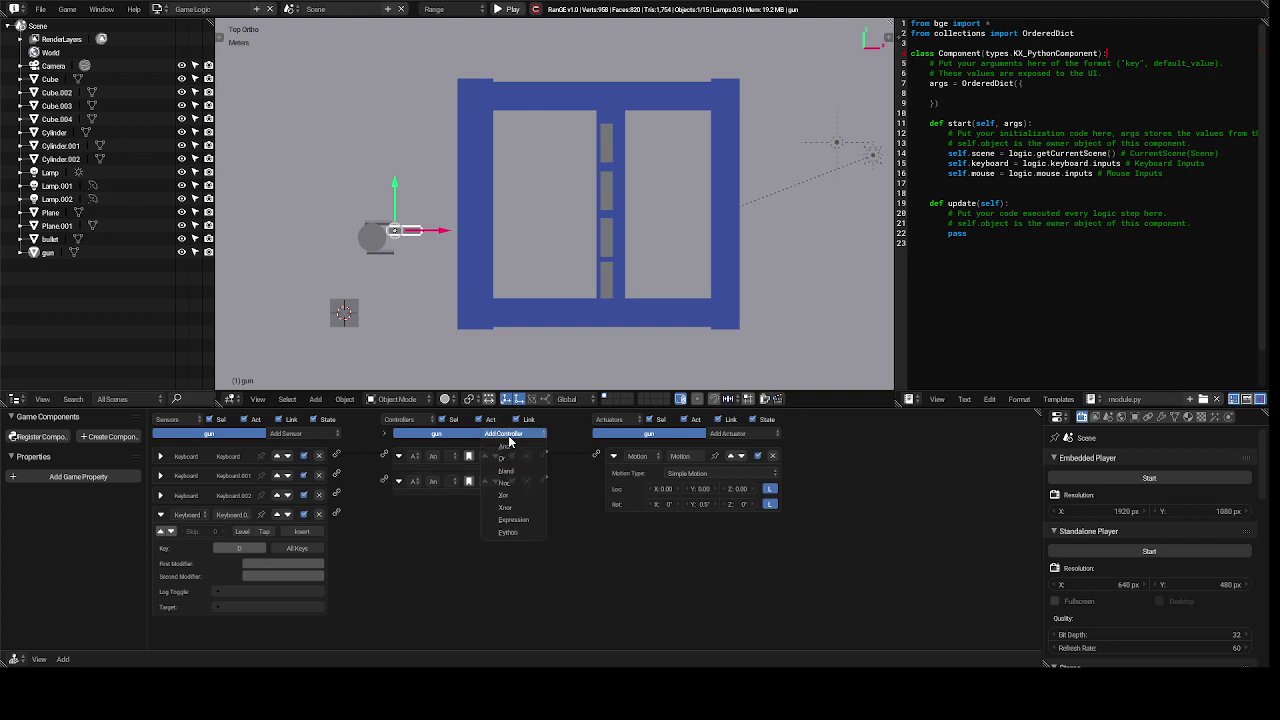
{"action": "left_click", "coordinate": [511, 448]}
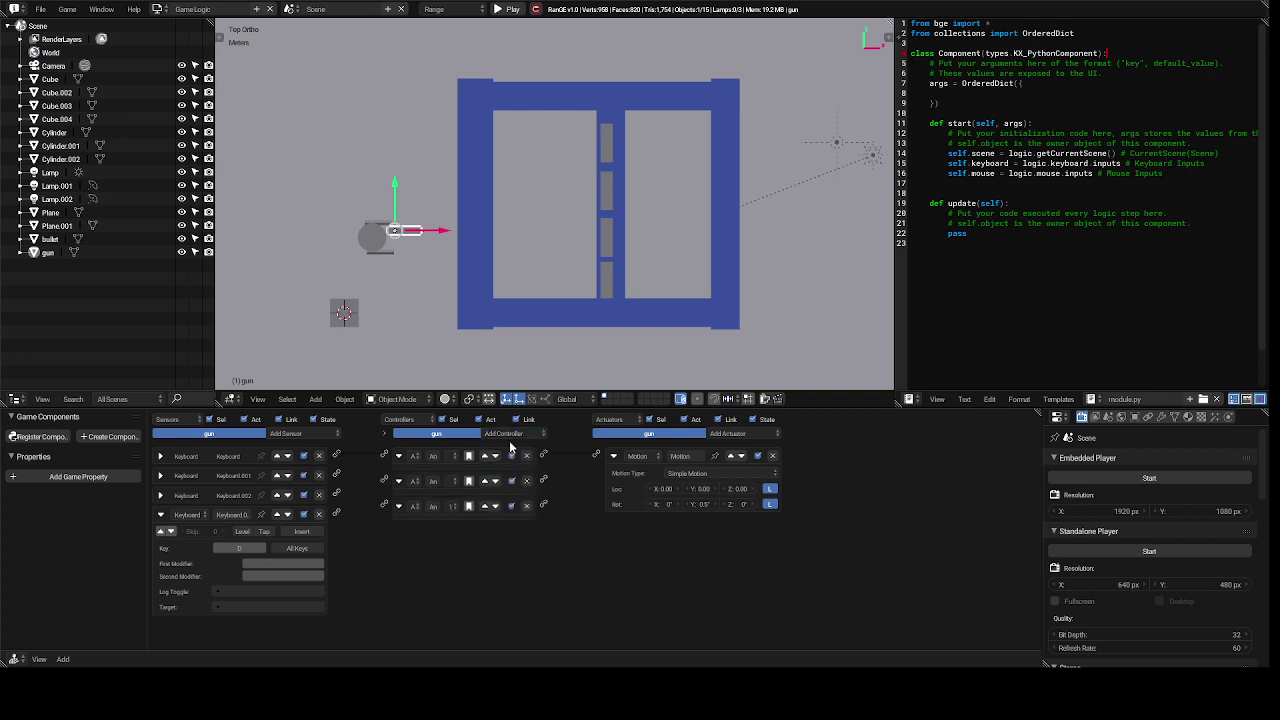
{"action": "left_click", "coordinate": [509, 433]}
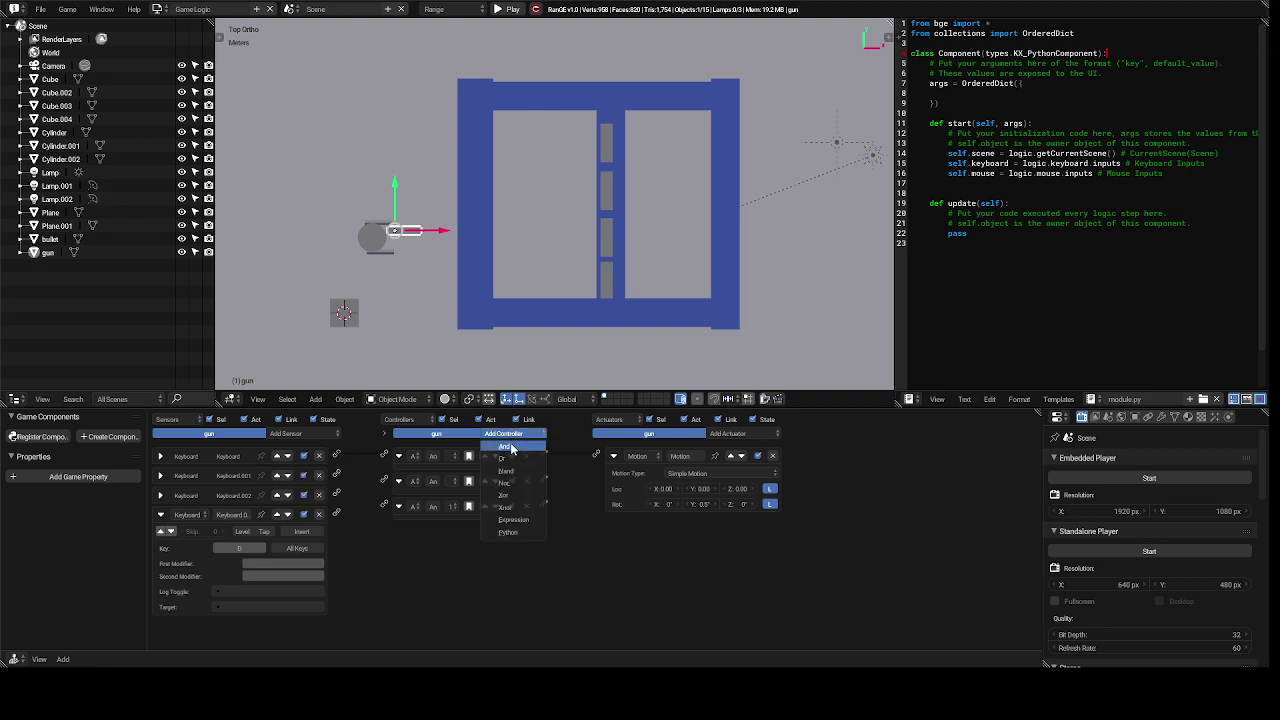
{"action": "left_click", "coordinate": [511, 448]}
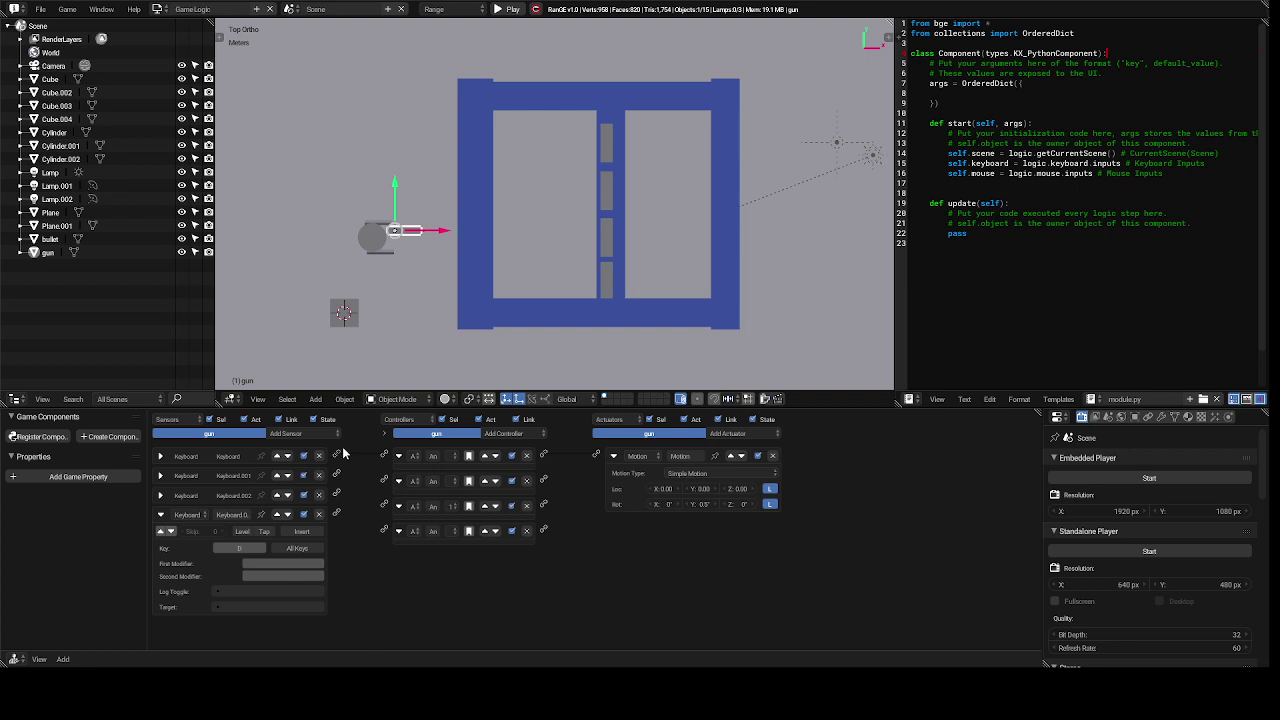
{"action": "left_click_drag", "start_coordinate": [337, 455], "coordinate": [376, 507]}
{"action": "left_click_drag", "start_coordinate": [337, 515], "coordinate": [385, 531]}
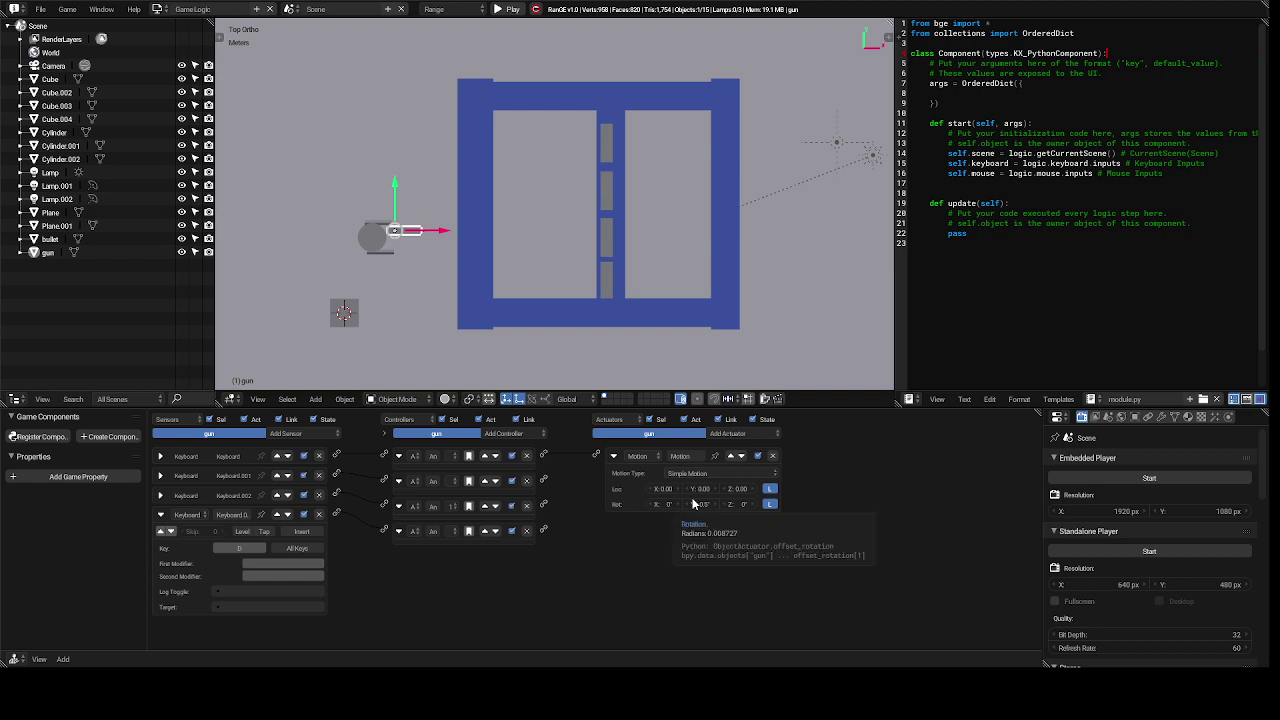
- Try a Y location of 0.30 on the gun's Motion actuator
{"action": "left_click_drag", "start_coordinate": [701, 503], "coordinate": [716, 504]}
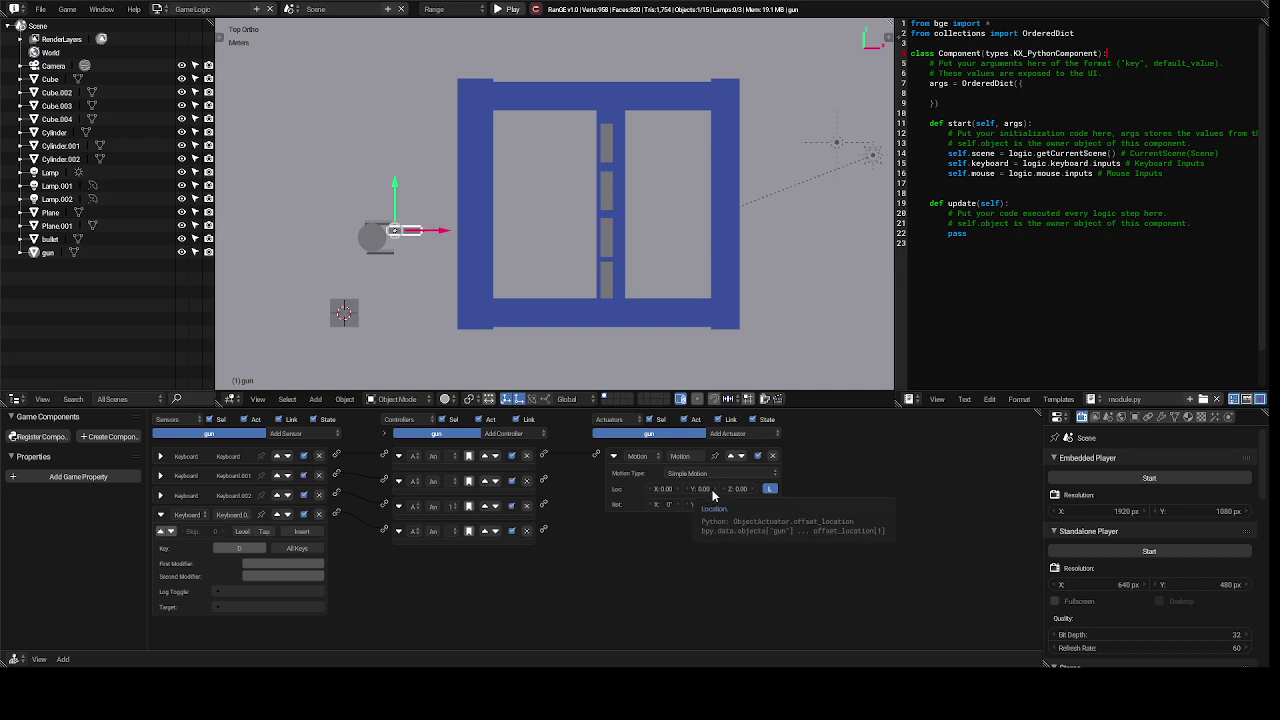
{"action": "left_click_drag", "start_coordinate": [713, 494], "coordinate": [728, 494]}
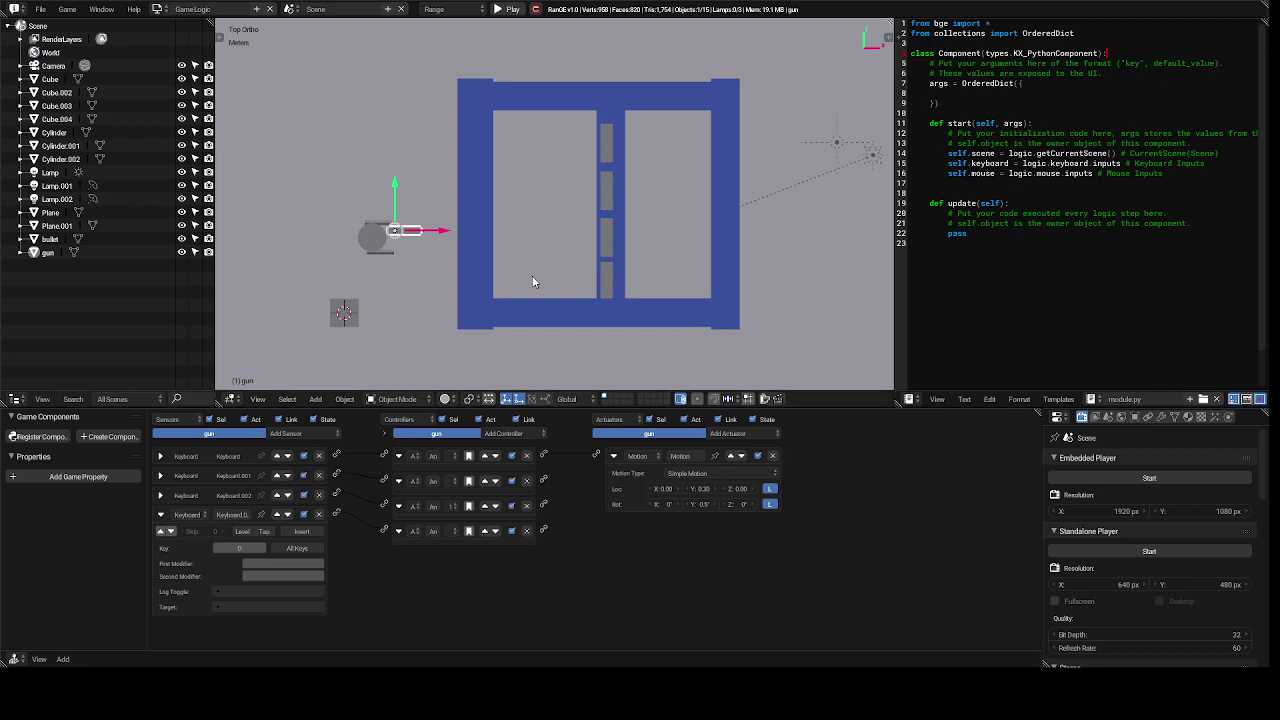
- Switch to the Default screen layout and run the game briefly to check how the gun moves
{"action": "left_click", "coordinate": [161, 9]}
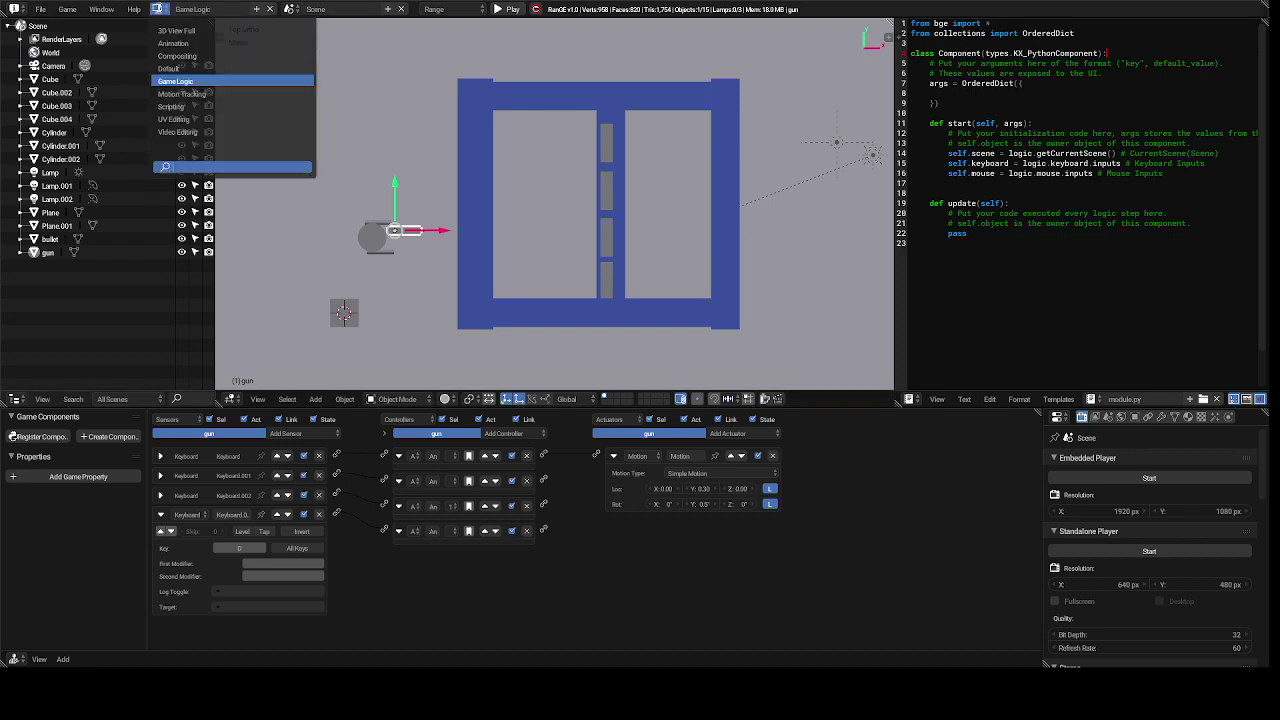
{"action": "left_click", "coordinate": [208, 68]}
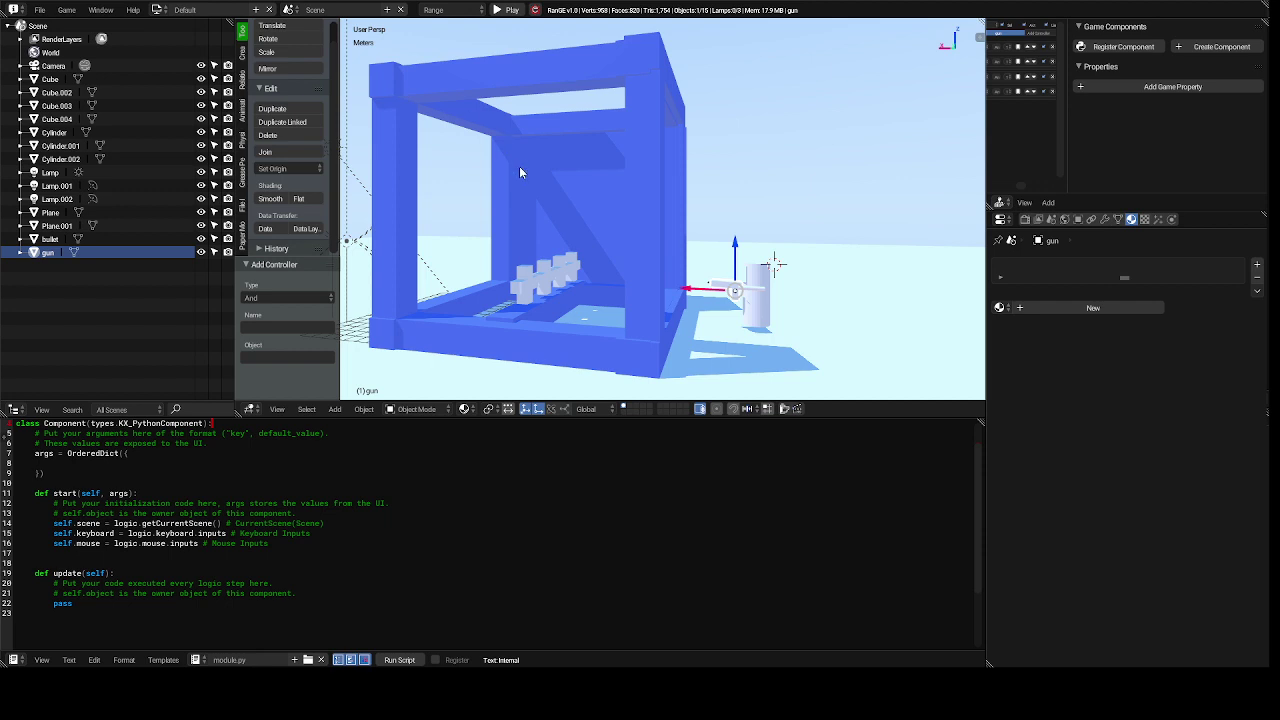
{"action": "key", "text": "p"}
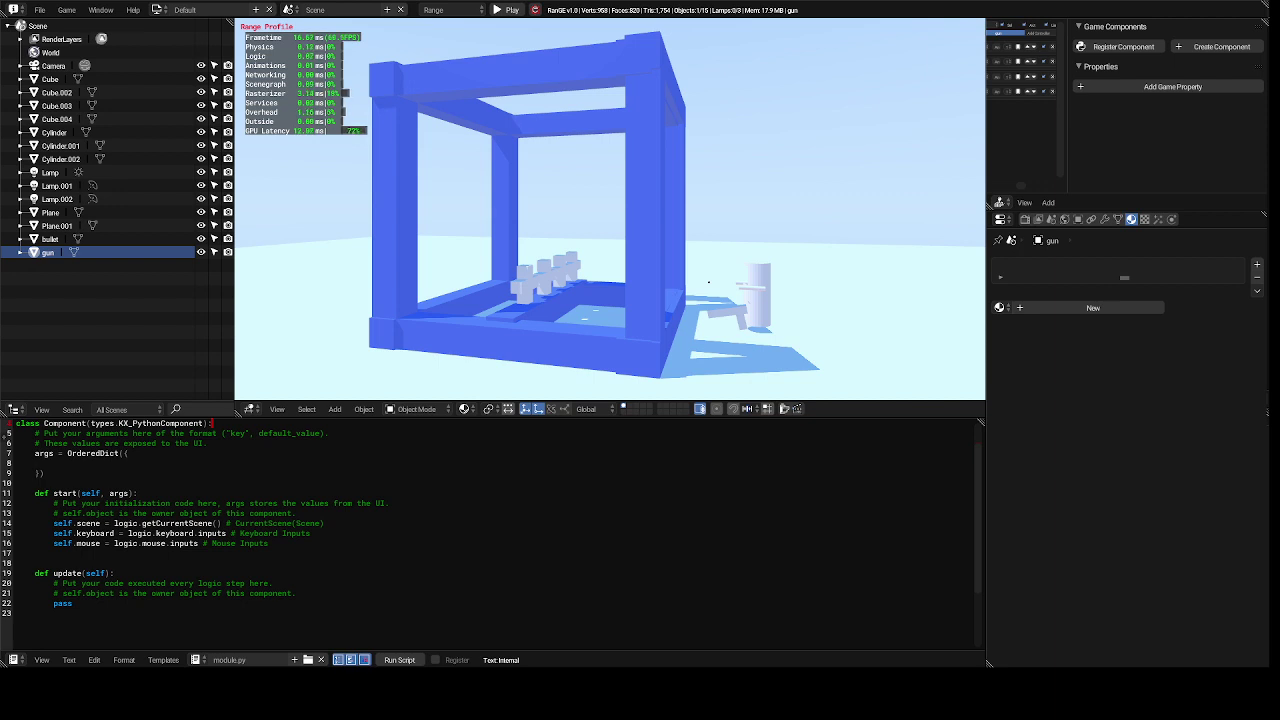
{"action": "key", "text": "Escape"}
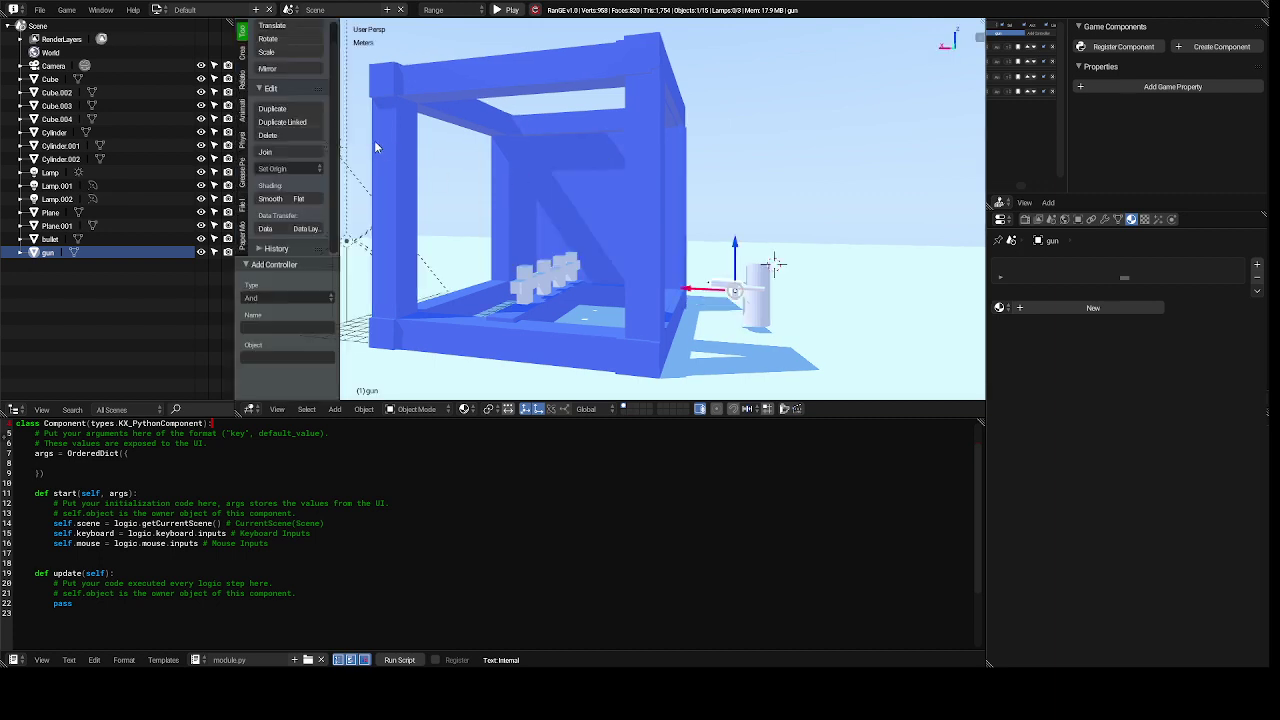
- Return to the Game Logic layout and reset the Motion actuator's Y location to 0.00
{"action": "left_click", "coordinate": [157, 9]}
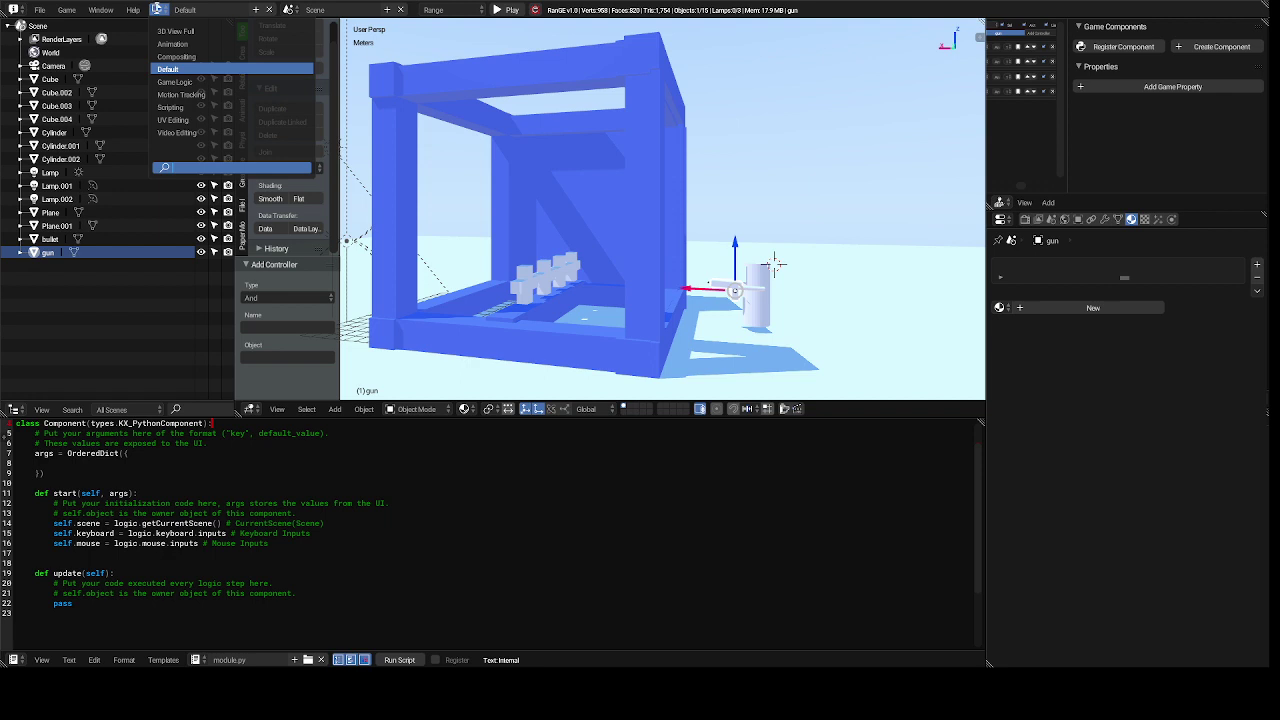
{"action": "left_click", "coordinate": [197, 83]}
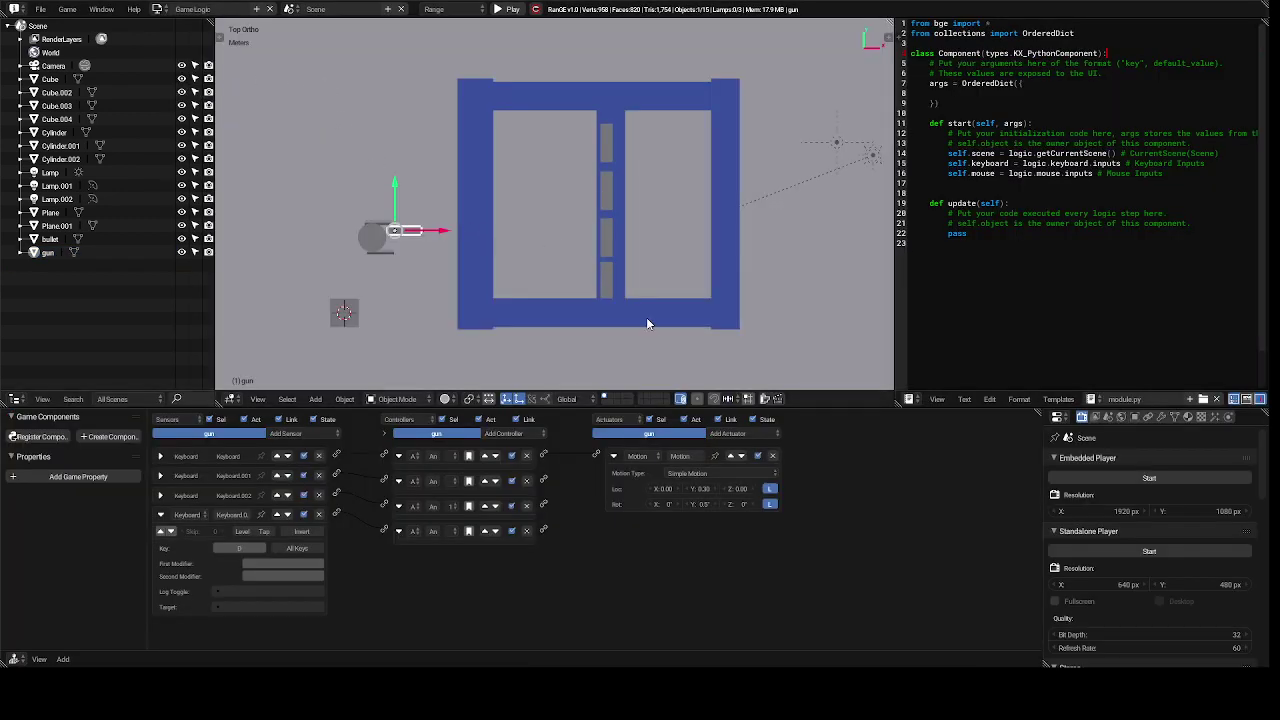
{"action": "left_click", "coordinate": [692, 492]}
{"action": "left_click", "coordinate": [692, 492]}
{"action": "left_click", "coordinate": [692, 492]}
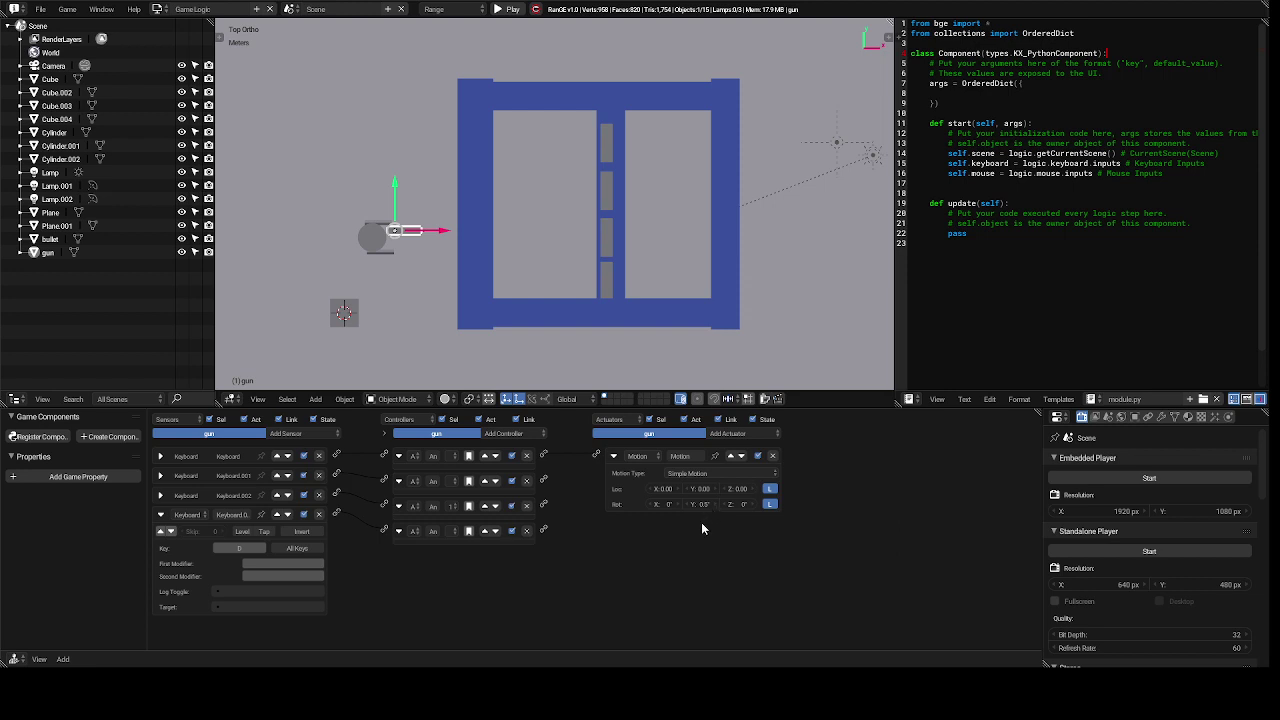
- Add a second Motion actuator, set its Y rotation, link it to the second And controller, and collapse both actuators
{"action": "left_click", "coordinate": [741, 435]}
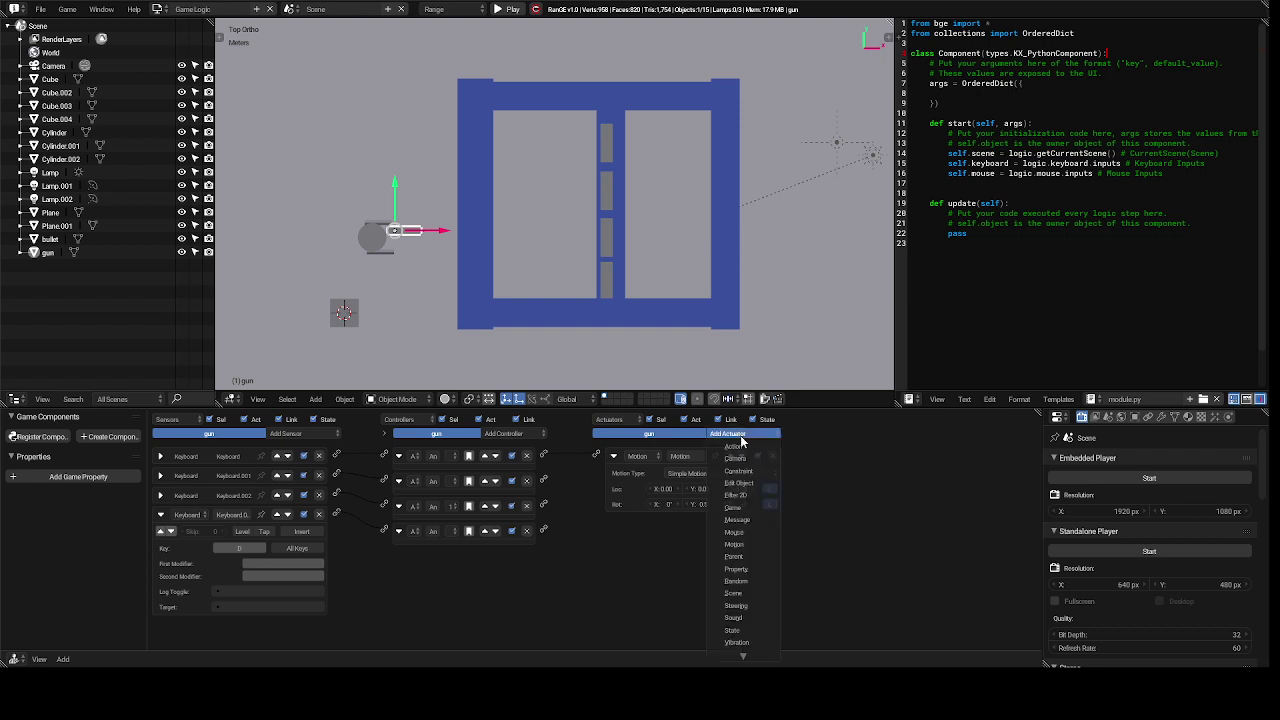
{"action": "left_click", "coordinate": [759, 545]}
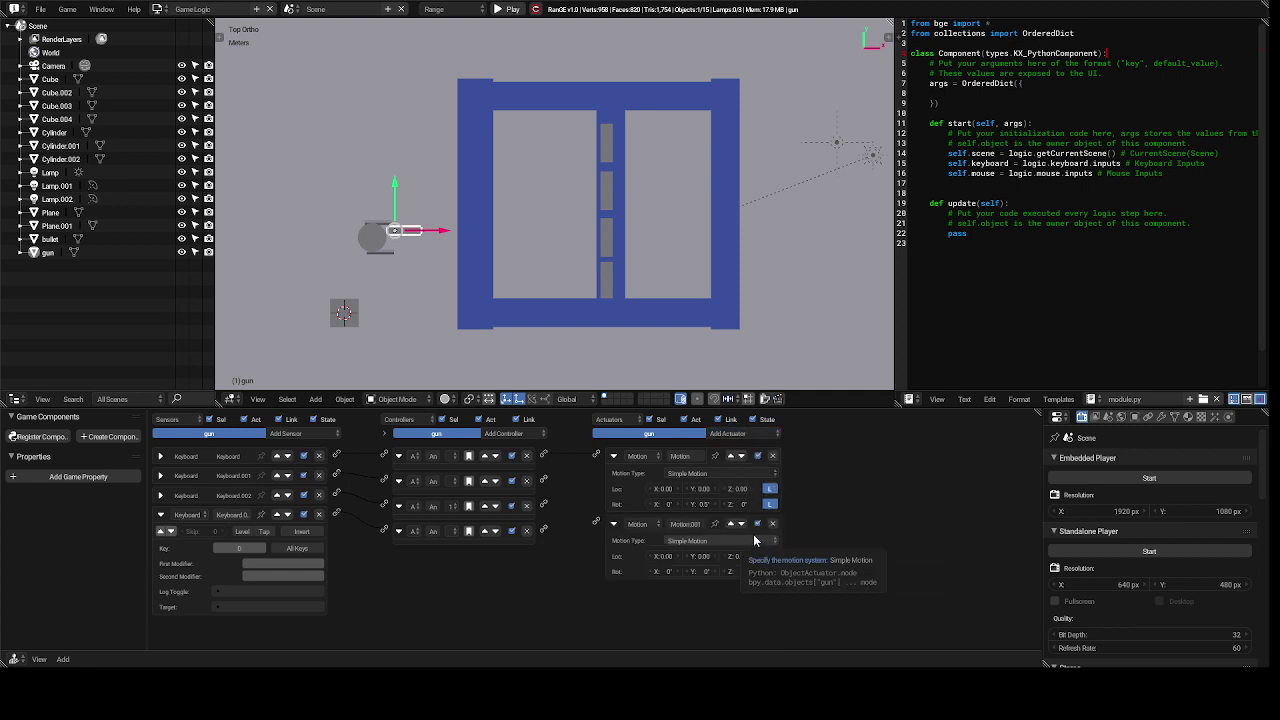
{"action": "left_click", "coordinate": [689, 572]}
{"action": "left_click_drag", "start_coordinate": [596, 522], "coordinate": [547, 483]}
{"action": "left_click", "coordinate": [615, 524]}
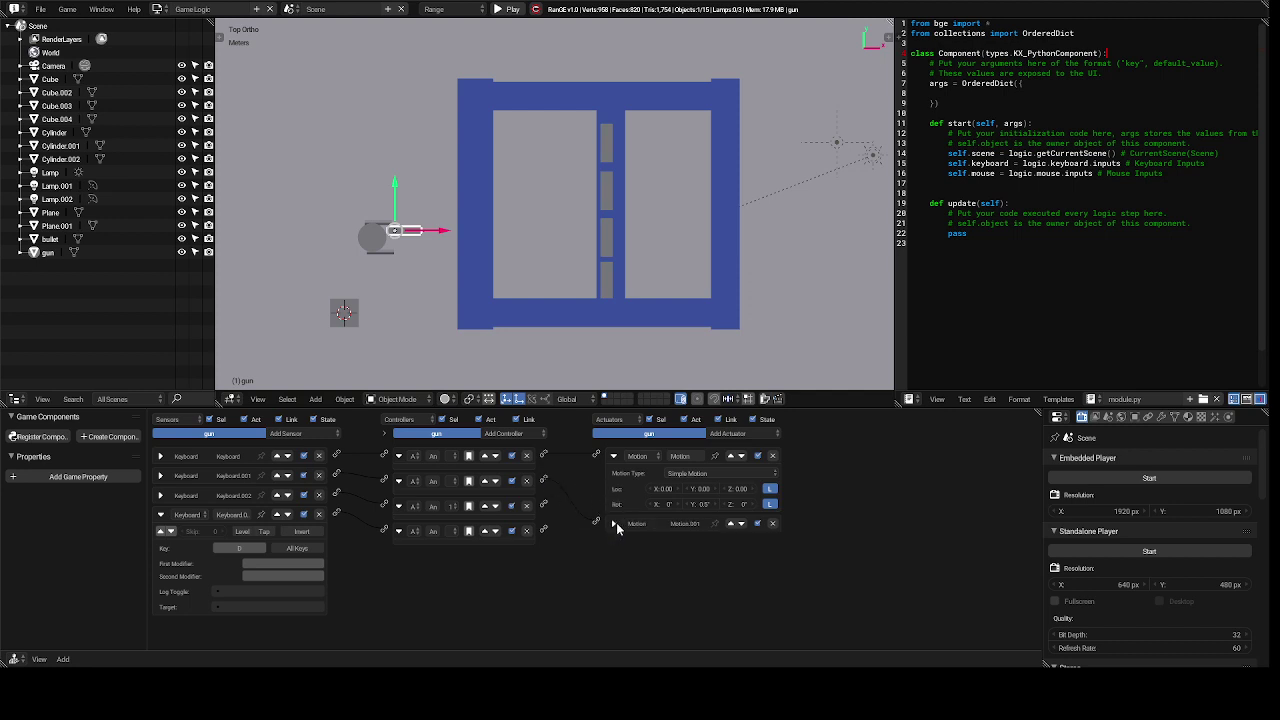
{"action": "left_click", "coordinate": [613, 457]}
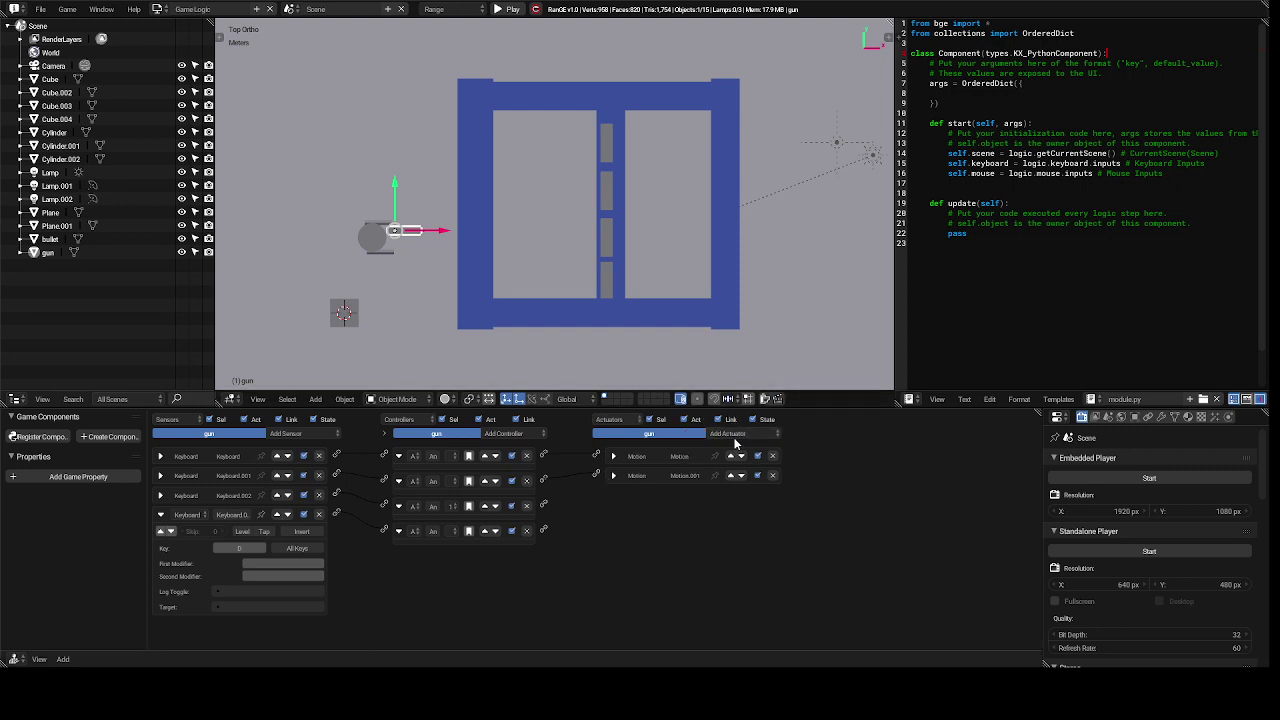
- Add a third Motion actuator for the A key and set its Z rotation to -0.5°
{"action": "left_click", "coordinate": [736, 436]}
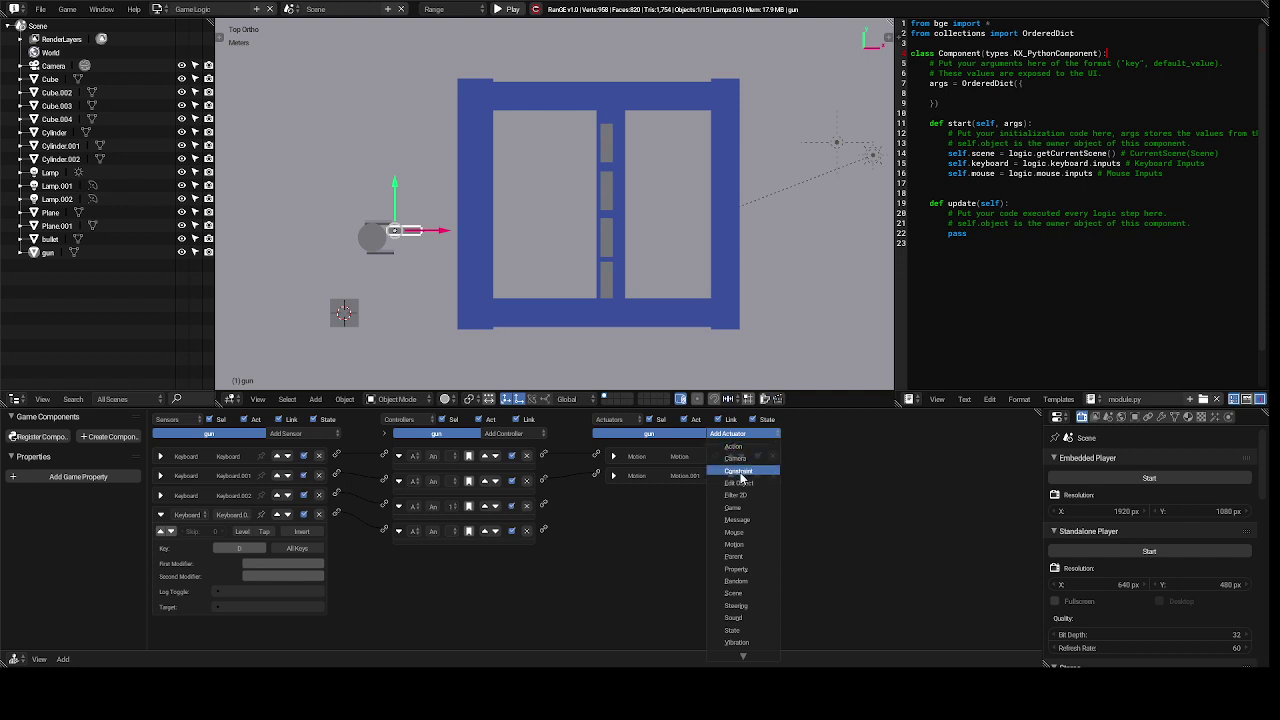
{"action": "left_click", "coordinate": [753, 547]}
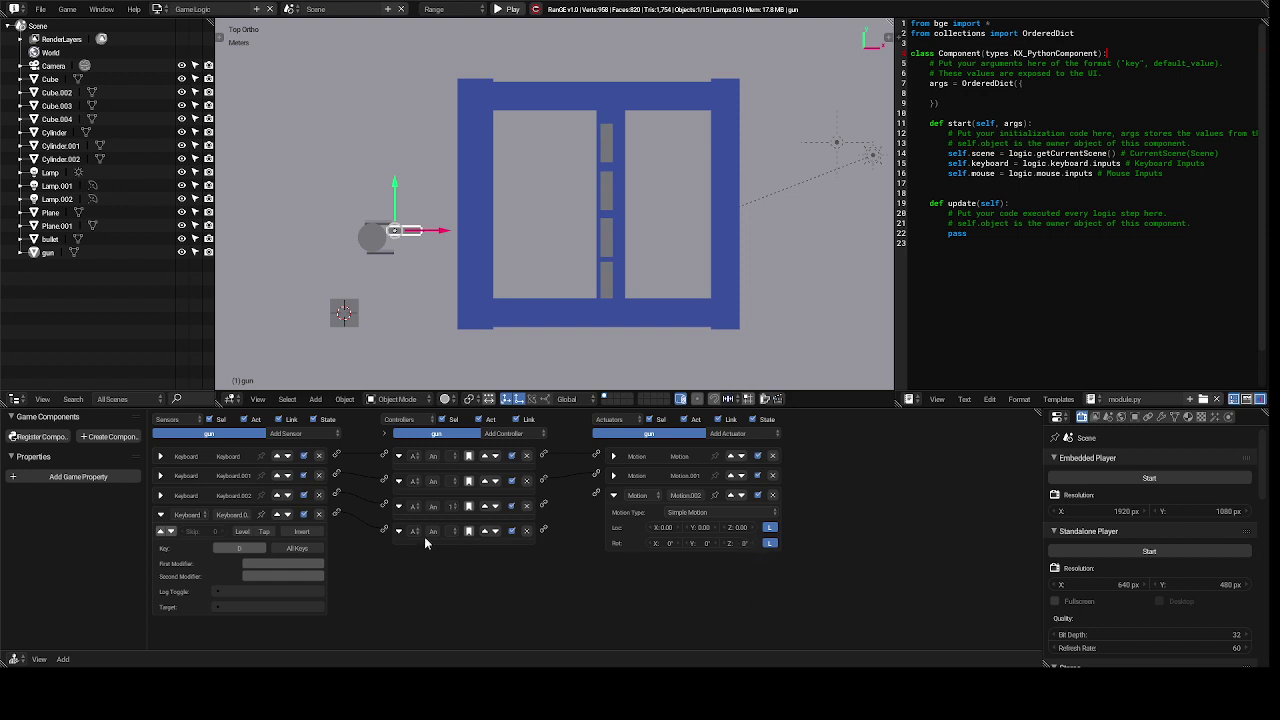
{"action": "left_click", "coordinate": [160, 496]}
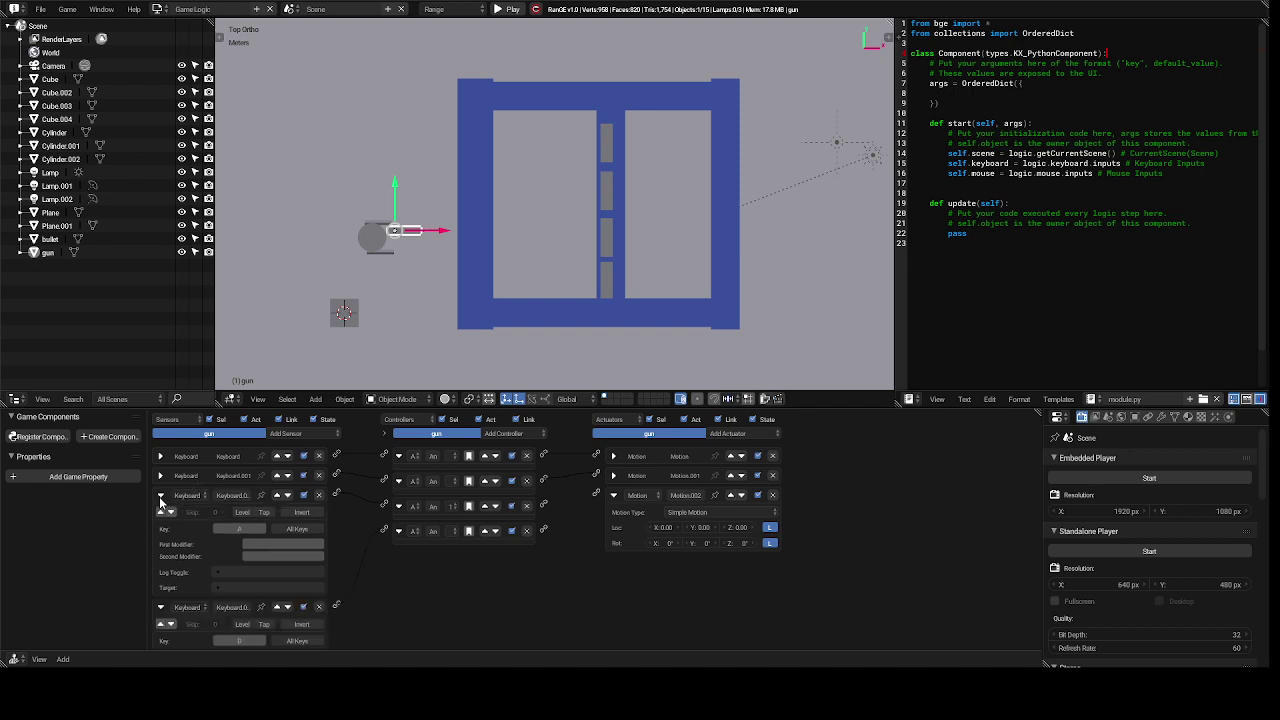
{"action": "left_click", "coordinate": [160, 496]}
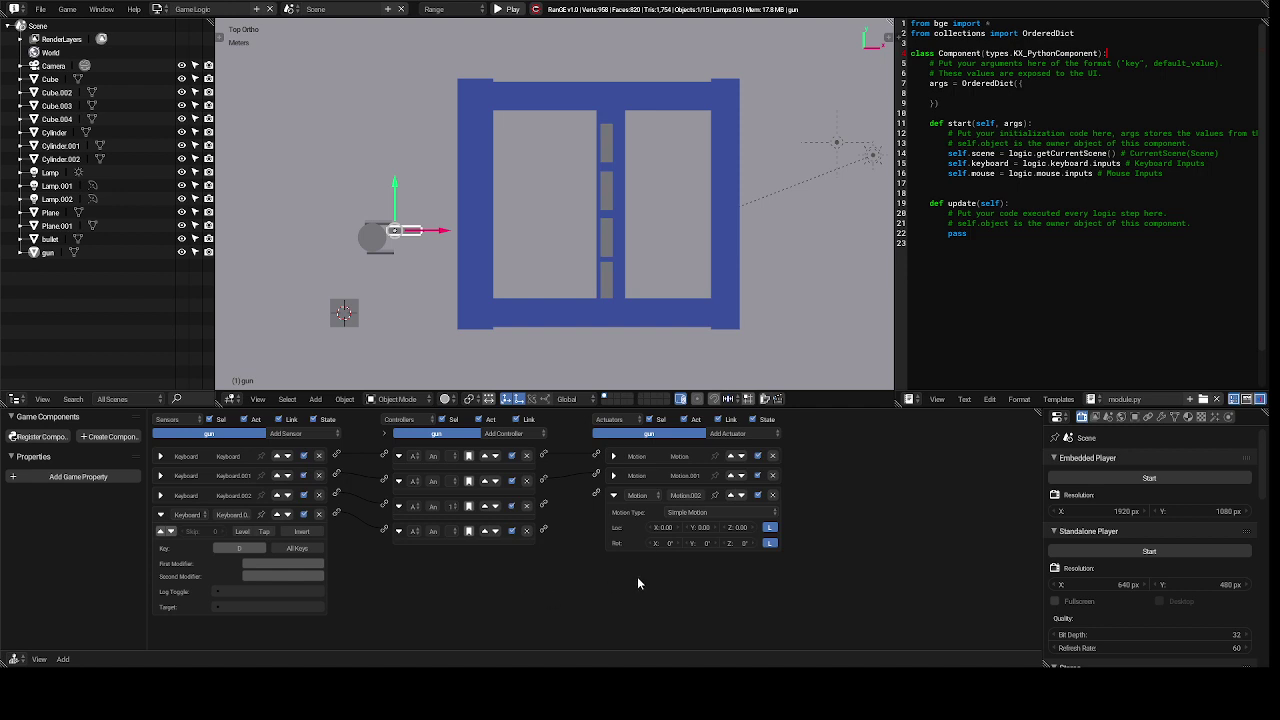
{"action": "double_click", "coordinate": [738, 543]}
{"action": "type", "text": "-0.3"}
{"action": "key", "text": "Return"}
{"action": "left_click", "coordinate": [727, 545]}
{"action": "left_click", "coordinate": [727, 545]}
- Add a fourth Motion actuator, set its Z rotation to 0.5°, and link it to the fourth And controller
{"action": "left_click", "coordinate": [758, 434]}
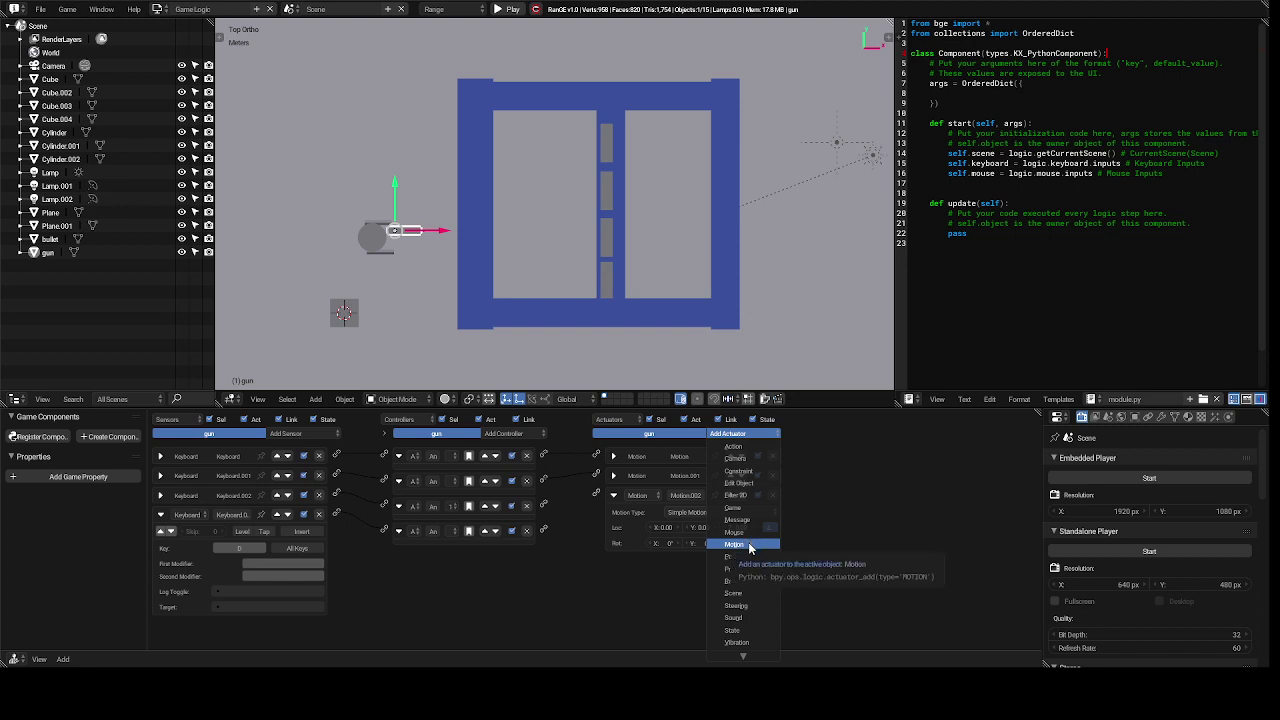
{"action": "left_click", "coordinate": [750, 545]}
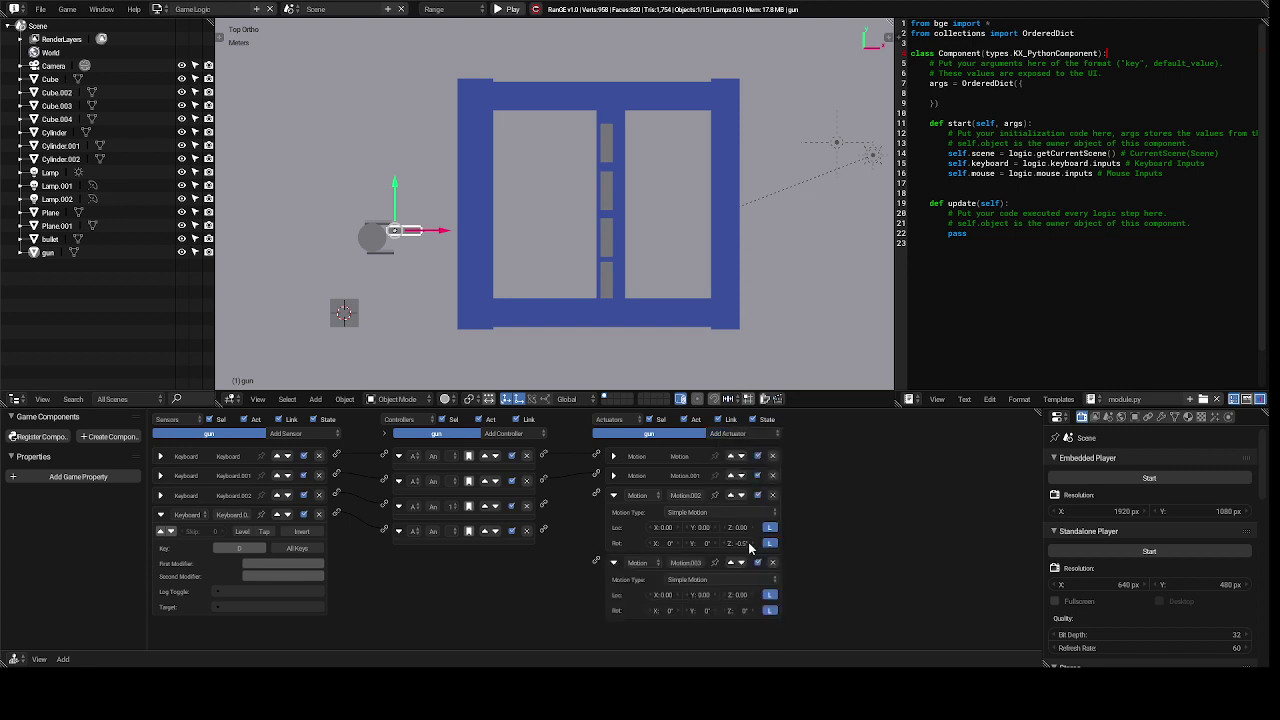
{"action": "left_click", "coordinate": [744, 611]}
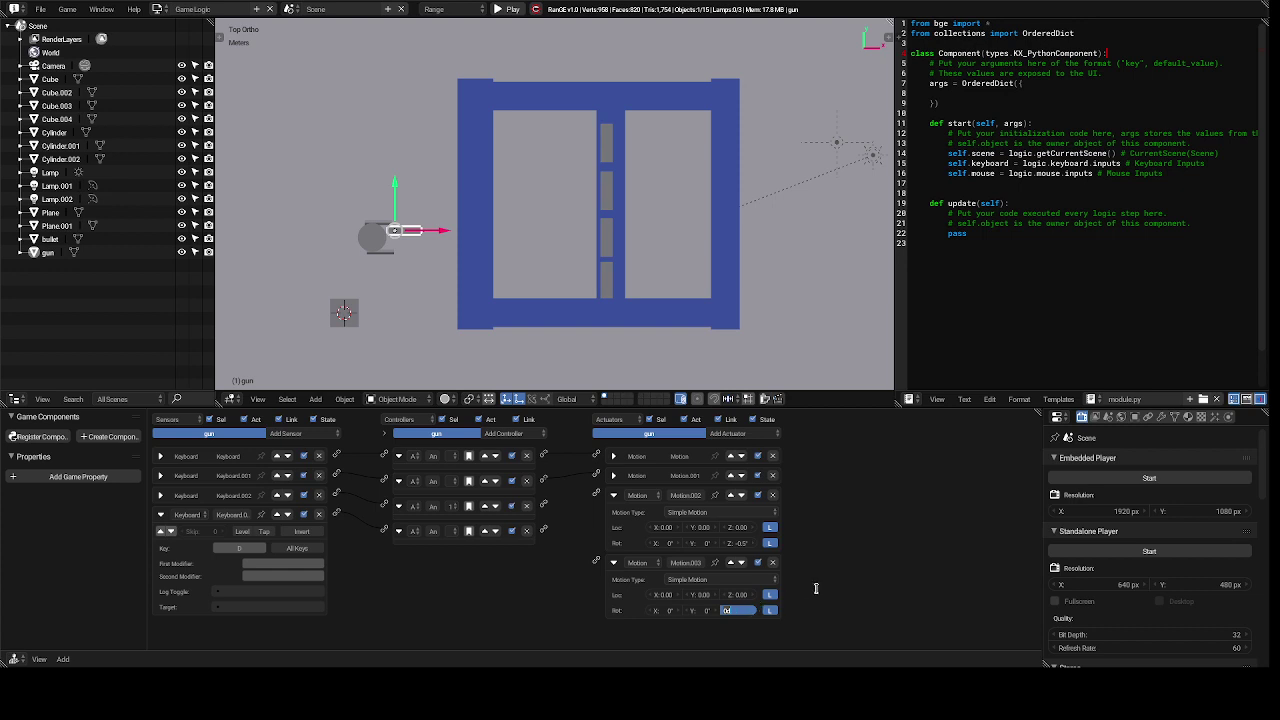
{"action": "key", "text": "Return"}
{"action": "left_click_drag", "start_coordinate": [750, 608], "coordinate": [751, 614]}
{"action": "mouse_move", "coordinate": [596, 561]}
{"action": "left_mouse_down"}
{"action": "mouse_move", "coordinate": [545, 526]}
{"action": "mouse_move", "coordinate": [608, 492]}
{"action": "mouse_move", "coordinate": [594, 495]}
{"action": "left_mouse_up"}
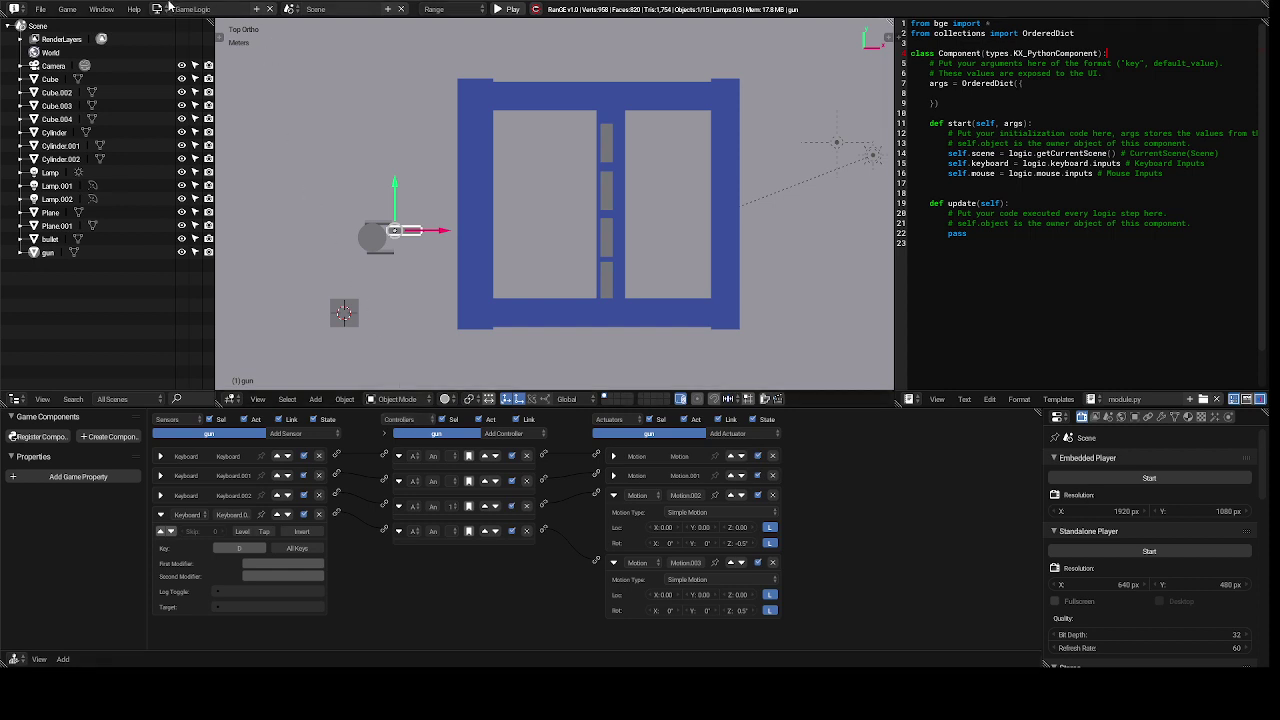
- Switch to the Default screen layout and run the game with the gun in close view to test its rotation
{"action": "left_click", "coordinate": [158, 11]}
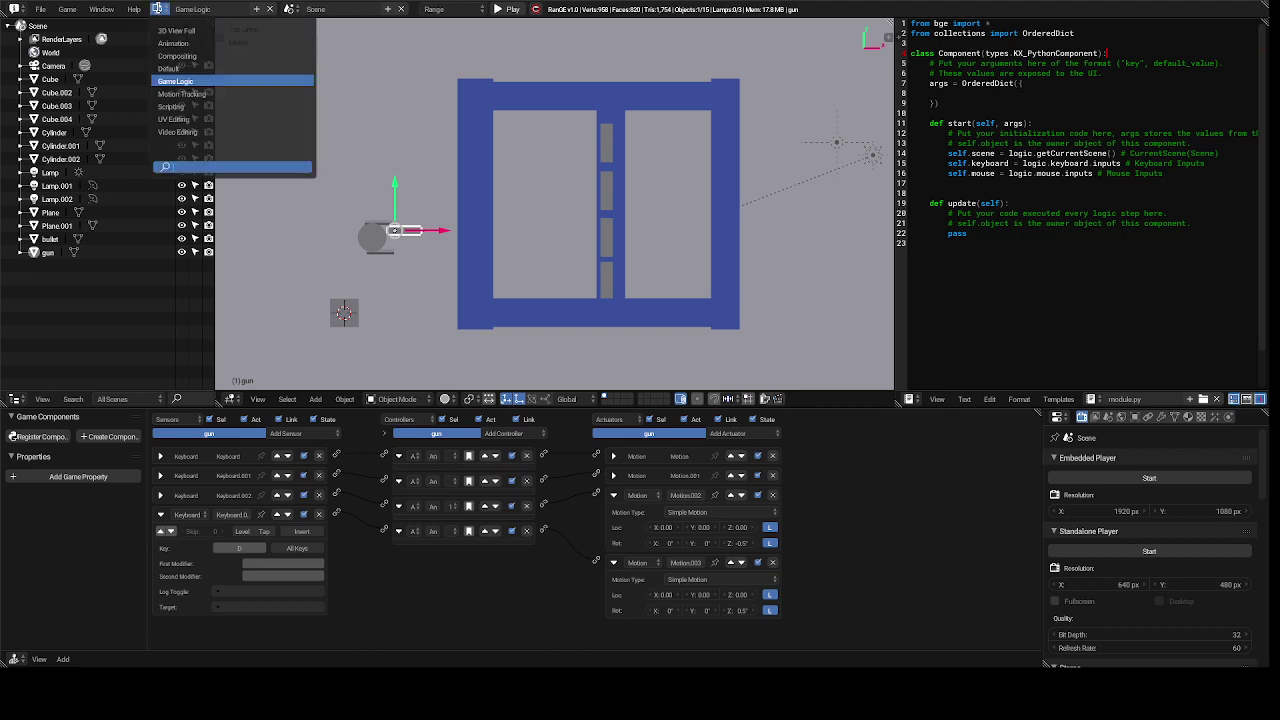
{"action": "left_click", "coordinate": [181, 67]}
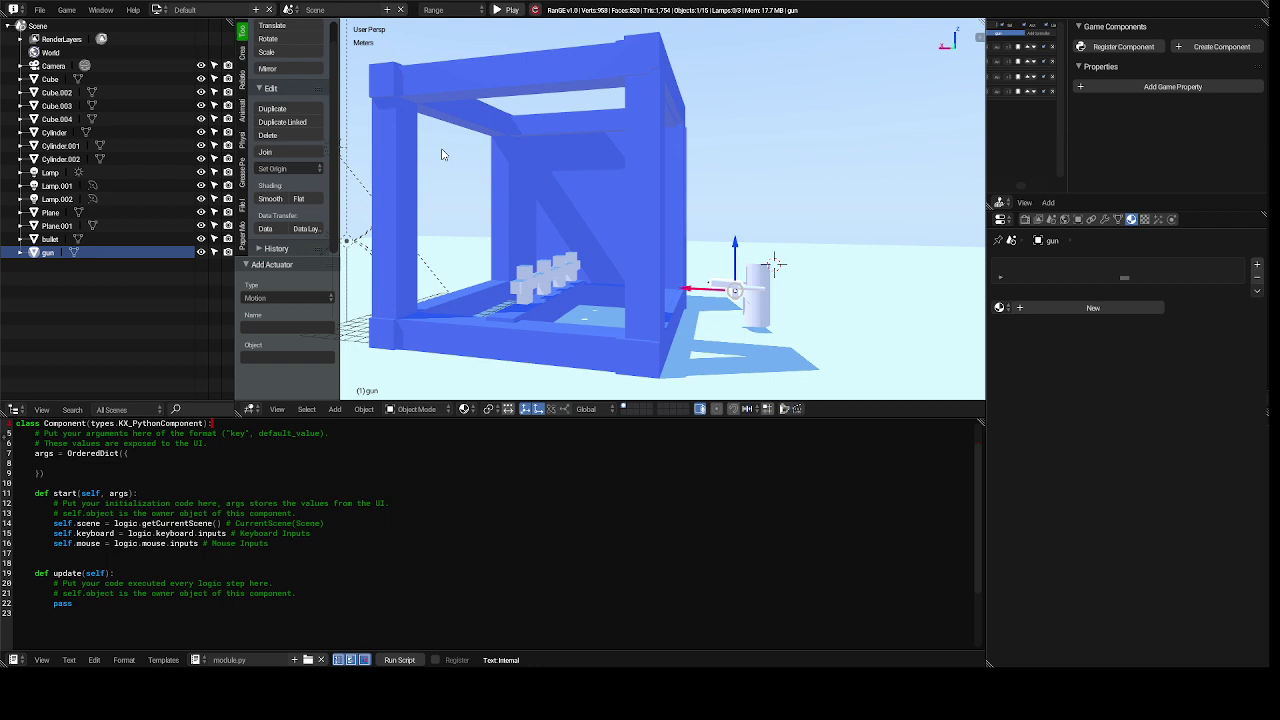
{"action": "scroll", "coordinate": [443, 154], "scroll_direction": "up", "scroll_amount": 3}
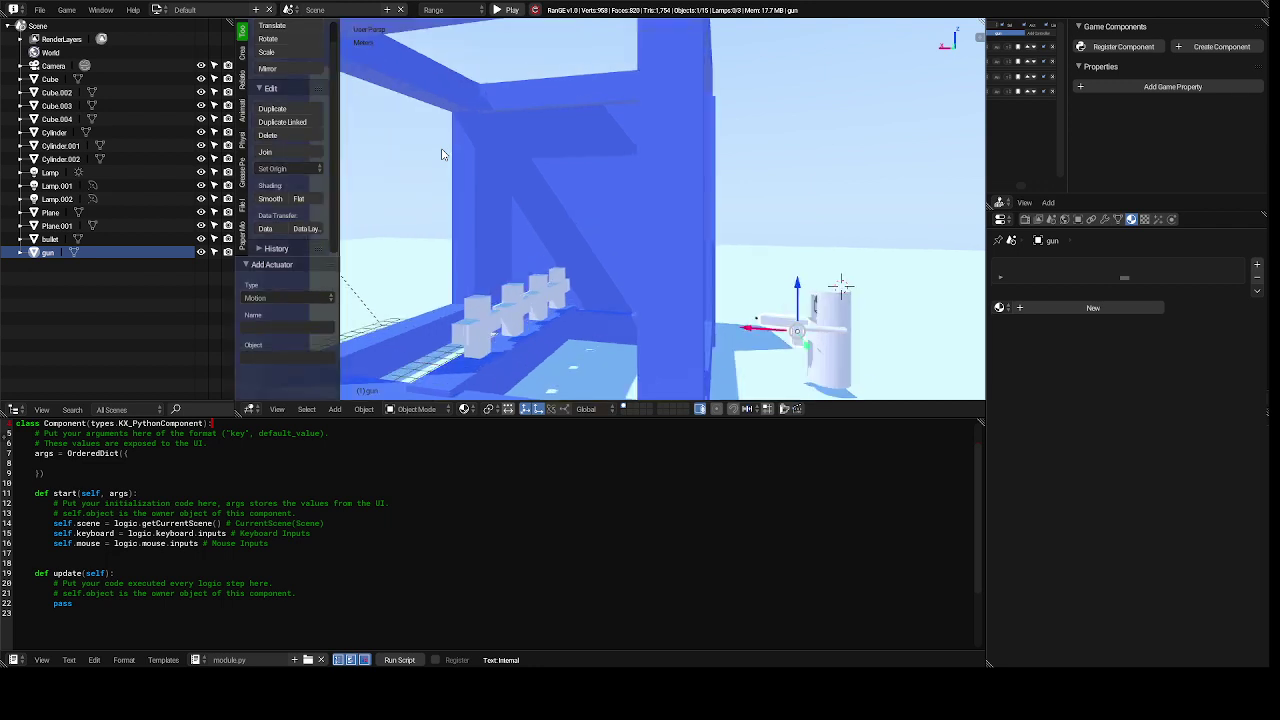
{"action": "scroll", "coordinate": [443, 154], "scroll_direction": "down", "scroll_amount": 8, "text": "ctrl"}
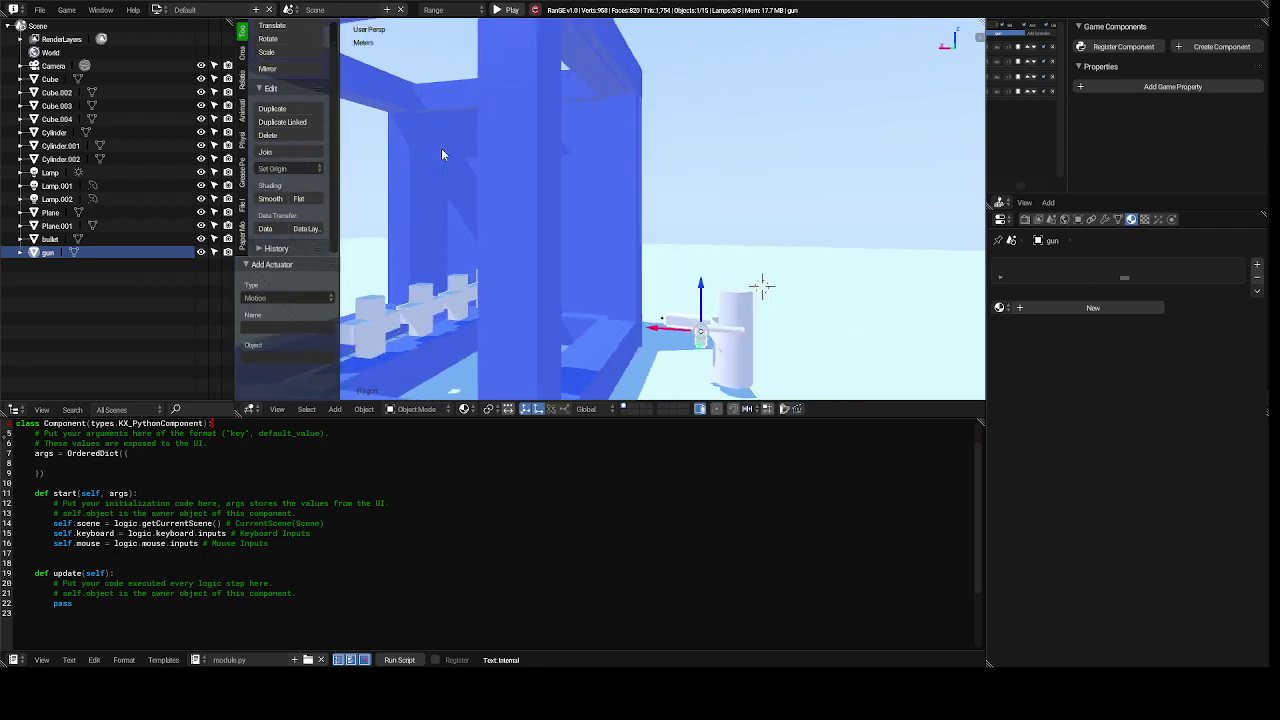
{"action": "scroll", "coordinate": [443, 154], "scroll_direction": "down", "scroll_amount": 2, "text": "ctrl"}
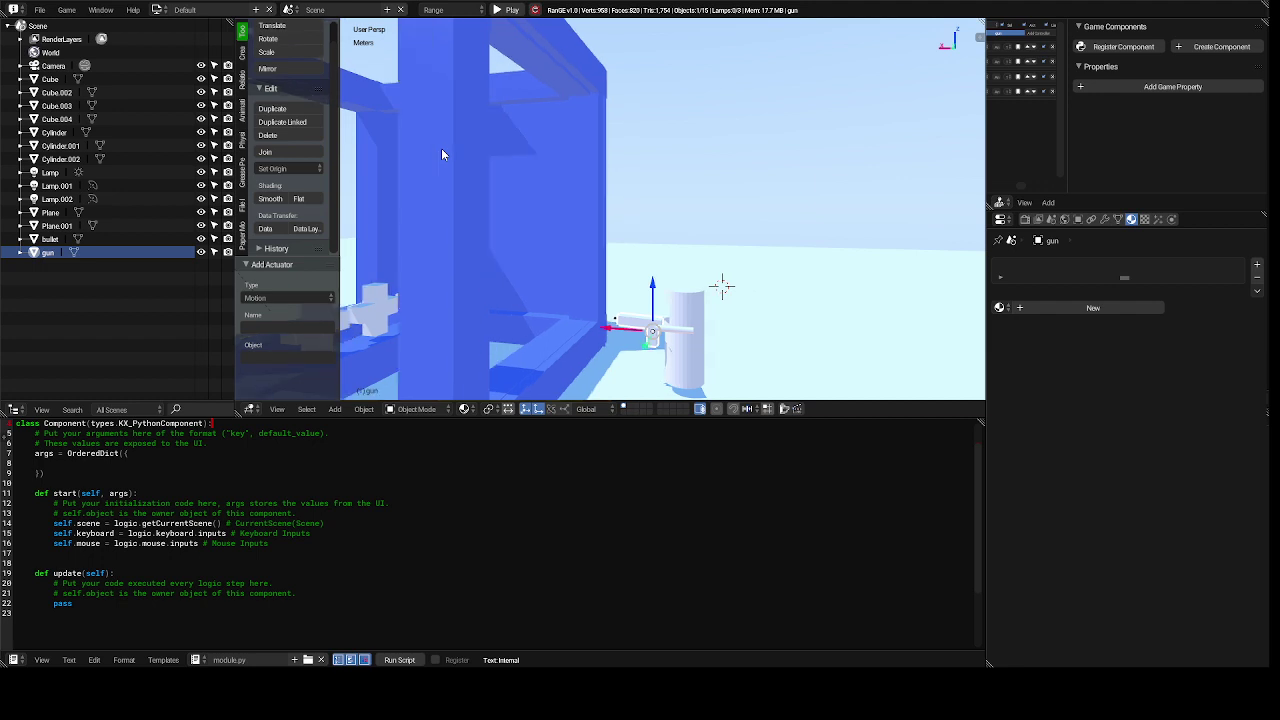
{"action": "scroll", "coordinate": [443, 154], "scroll_direction": "down", "scroll_amount": 8, "text": "shift"}
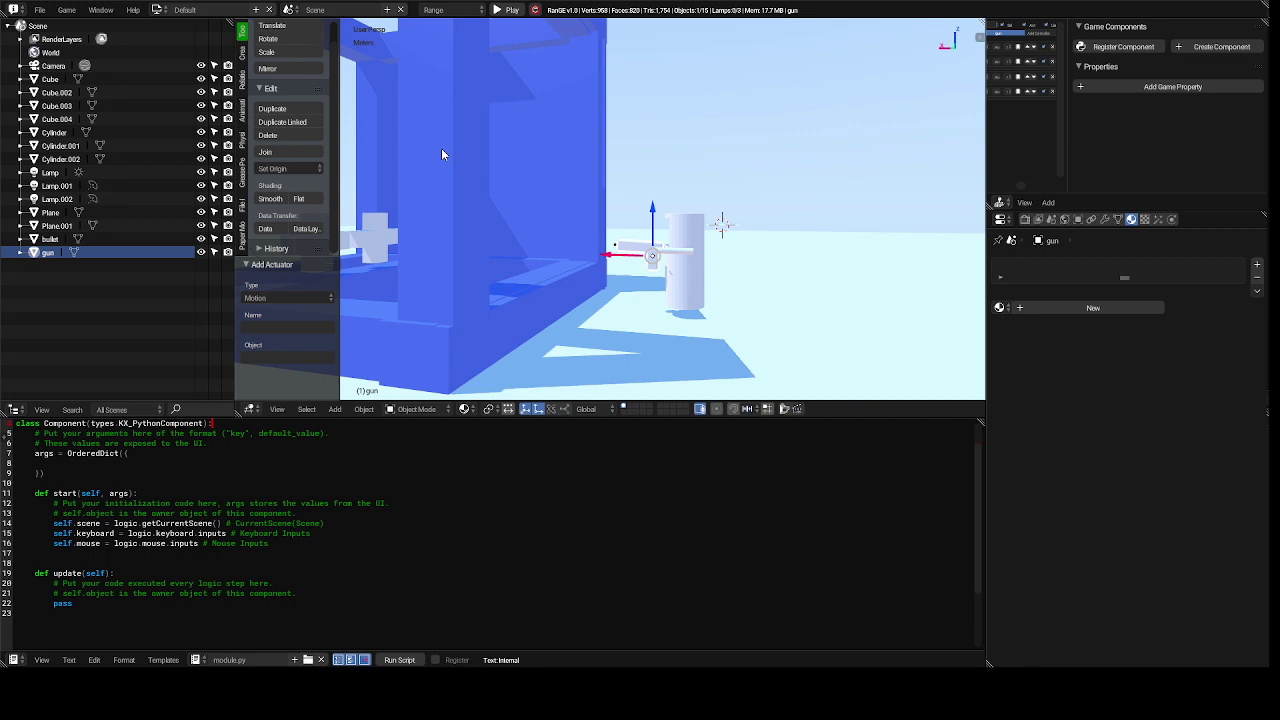
{"action": "scroll", "coordinate": [443, 154], "scroll_direction": "up", "scroll_amount": 5}
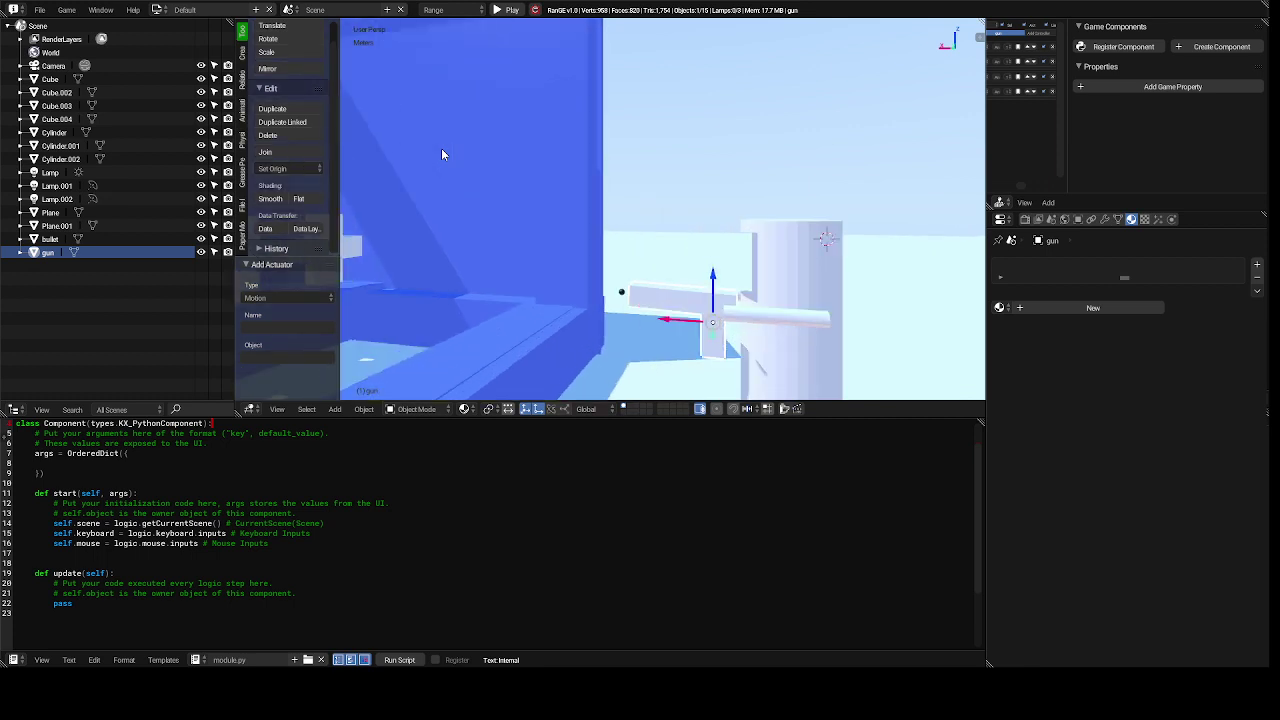
{"action": "scroll", "coordinate": [443, 154], "scroll_direction": "down", "scroll_amount": 6, "text": "shift"}
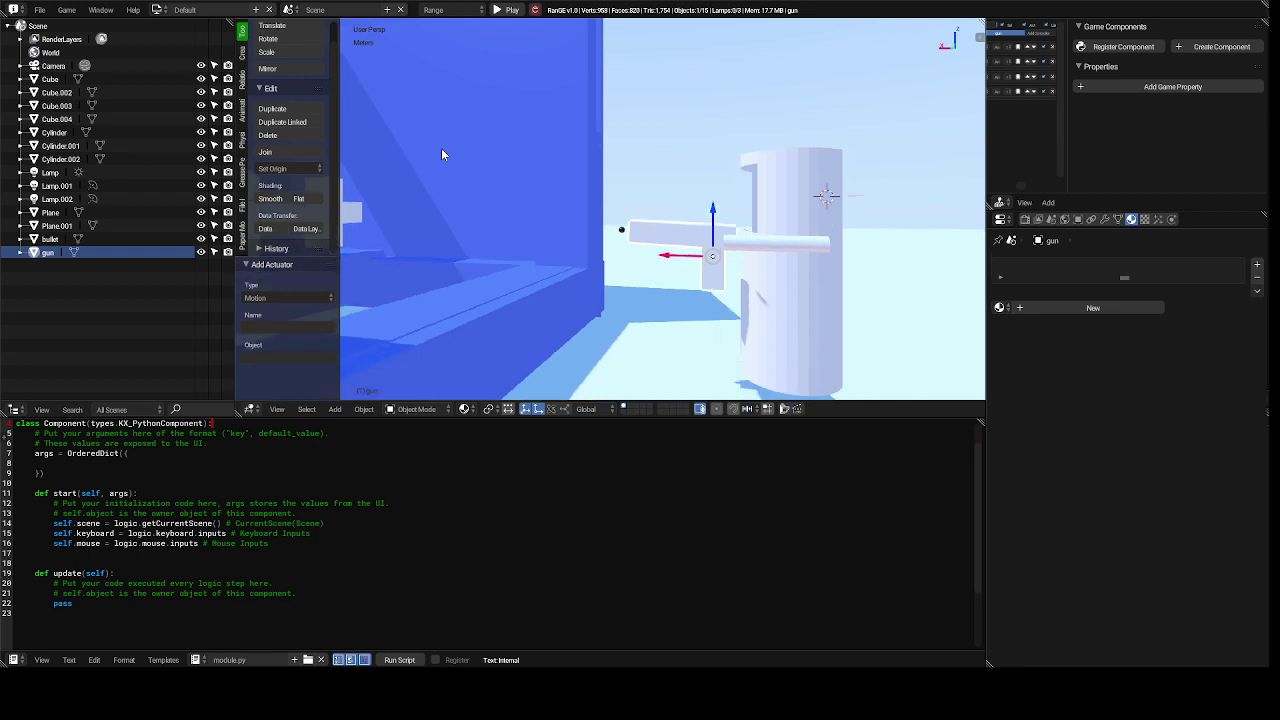
{"action": "key", "text": "p"}
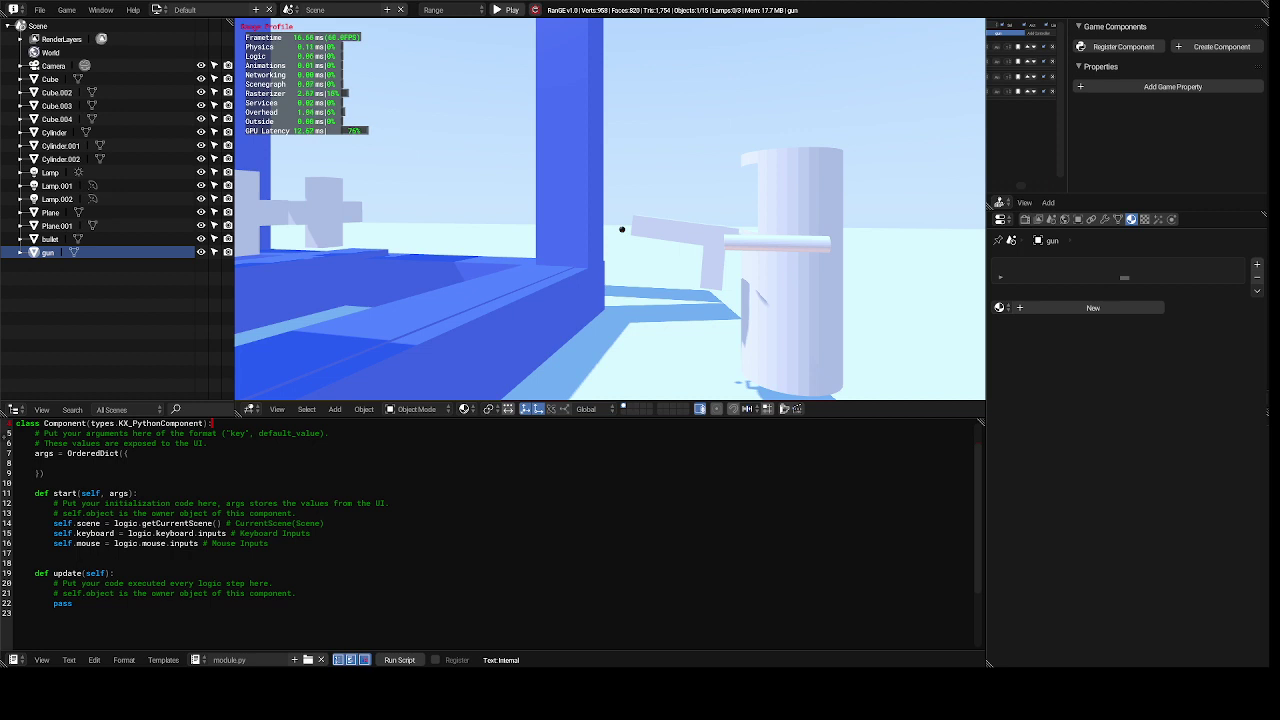
{"action": "key", "text": "Escape"}
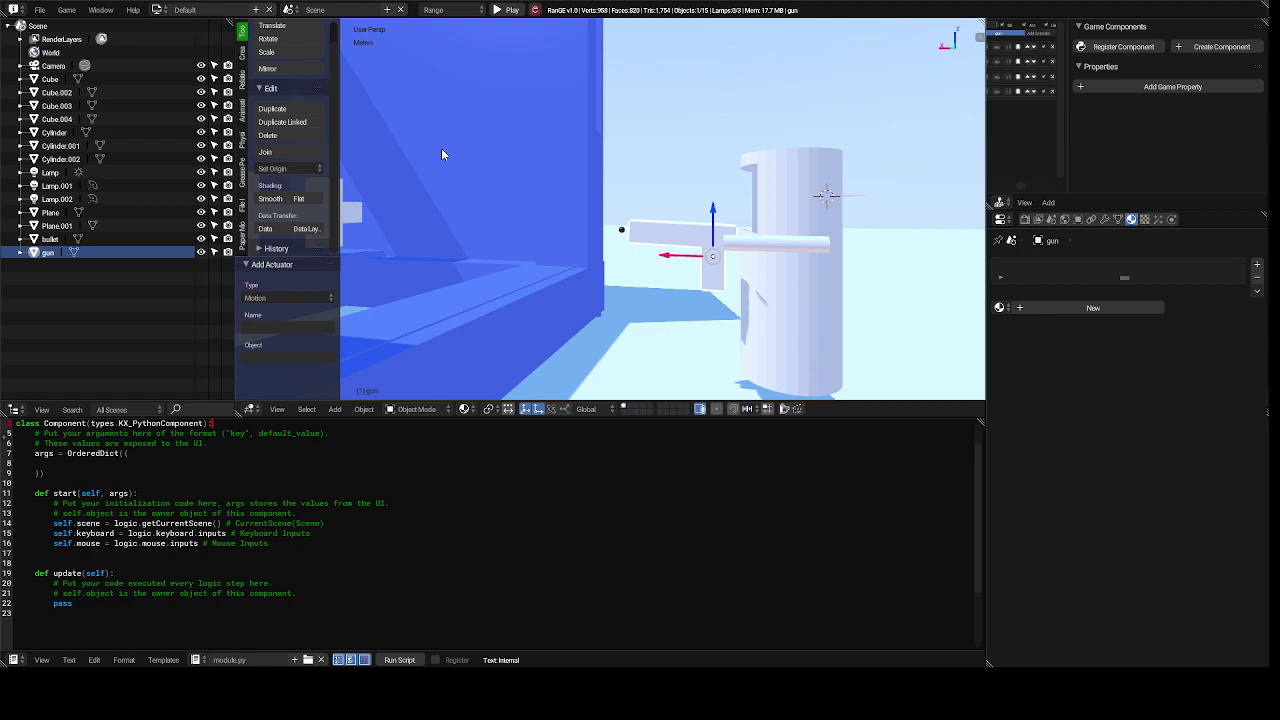
- Deselect everything, add a plane mesh, and scale it by 9
{"action": "scroll", "coordinate": [441, 148], "scroll_direction": "down", "scroll_amount": 4}
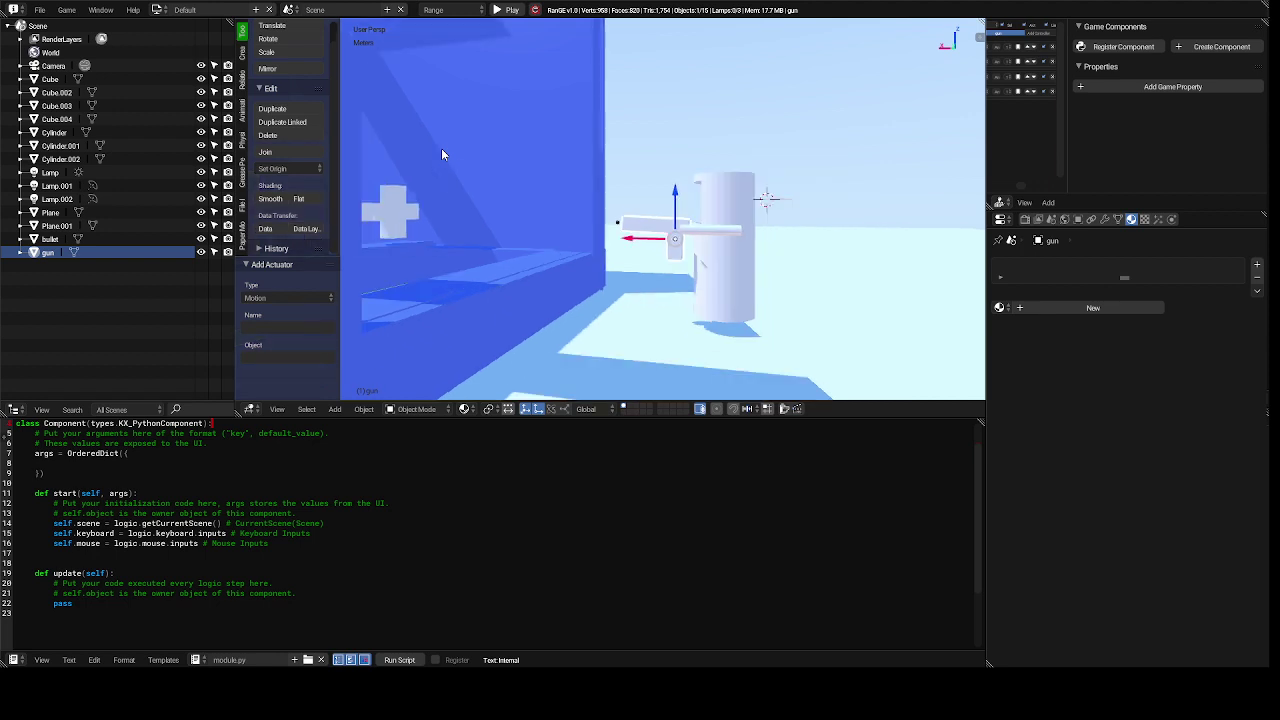
{"action": "scroll", "coordinate": [441, 151], "scroll_direction": "down", "scroll_amount": 5}
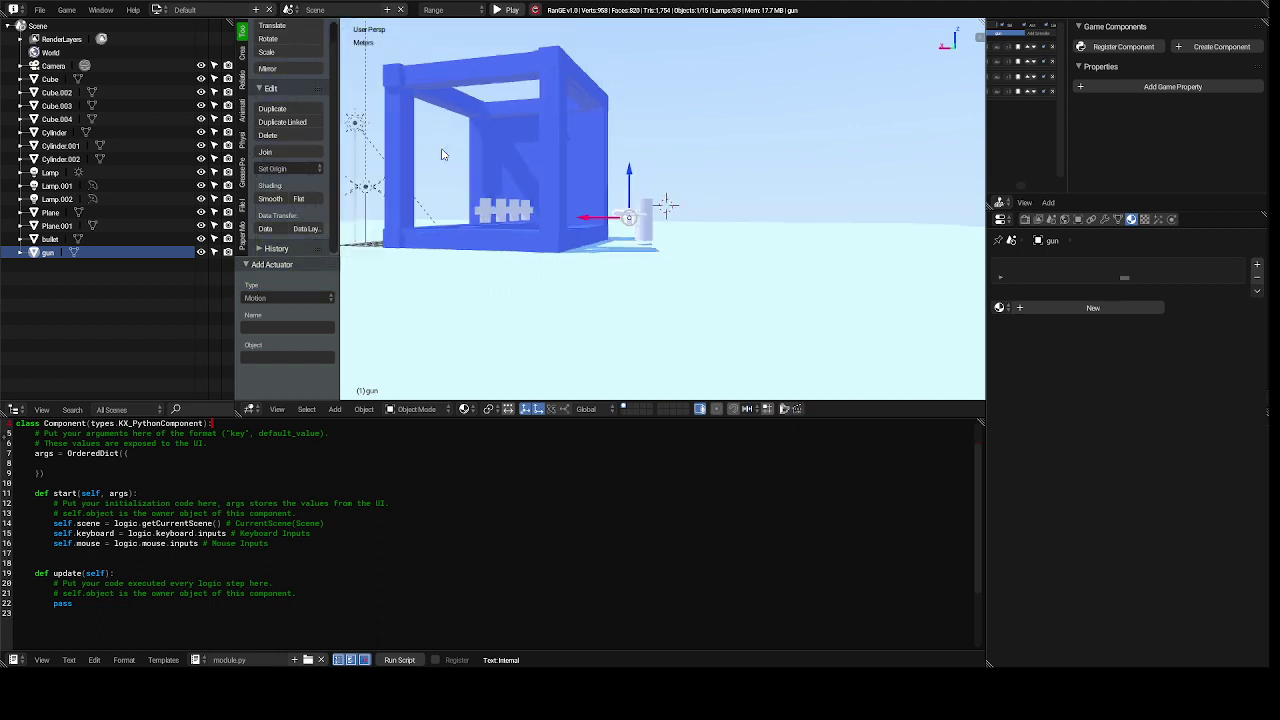
{"action": "key", "text": "KP_4"}
{"action": "key", "text": "KP_4"}
{"action": "key", "text": "KP_4"}
{"action": "key", "text": "KP_4"}
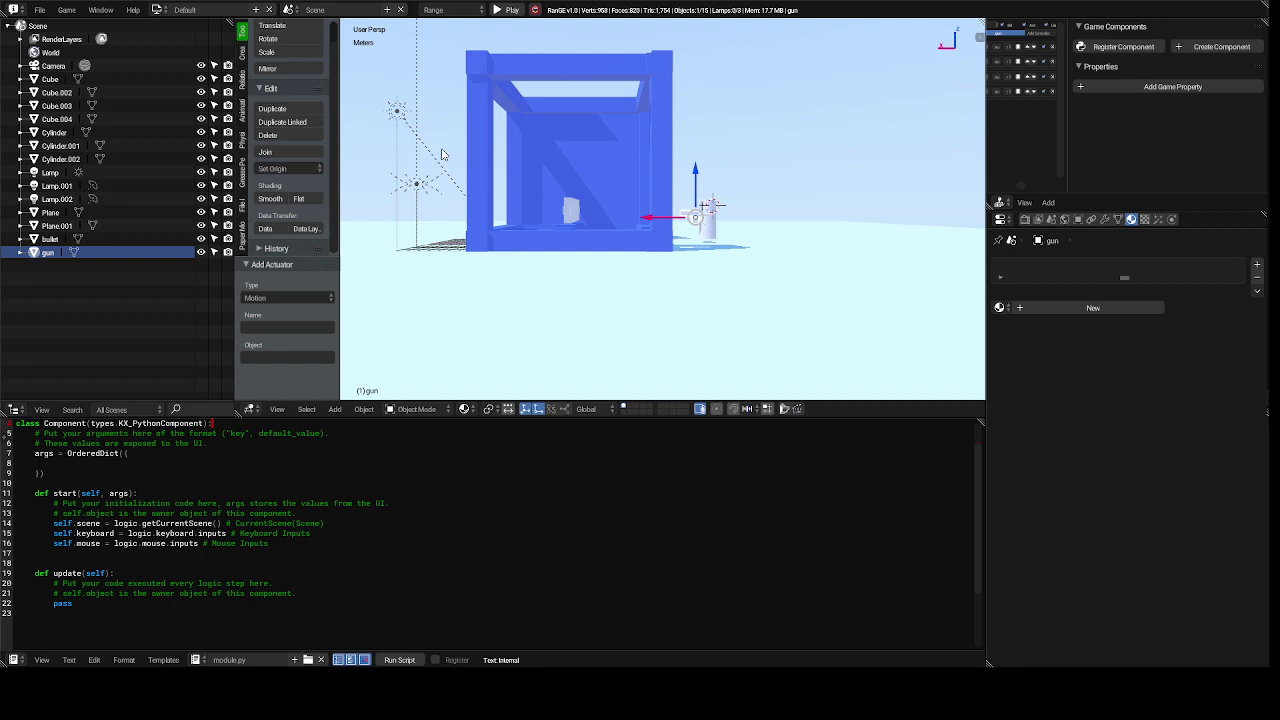
{"action": "key", "text": "a"}
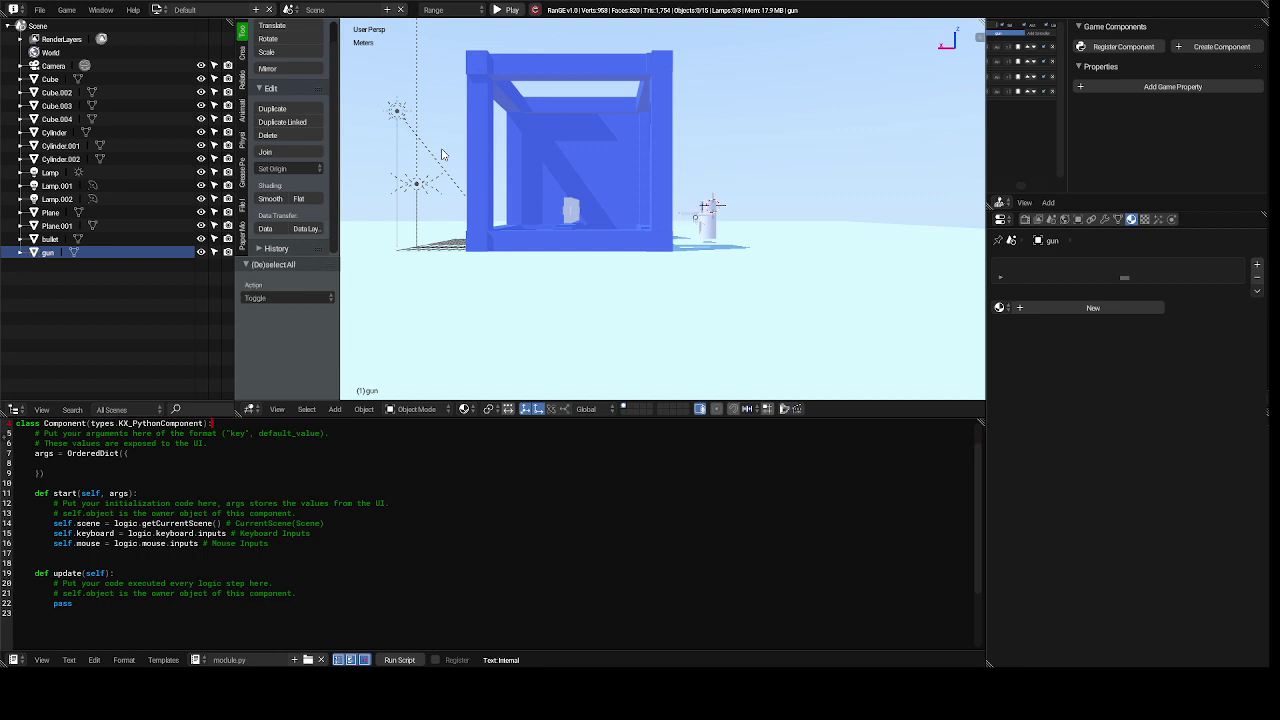
{"action": "key", "text": "shift+a"}
{"action": "mouse_move", "coordinate": [443, 150]}
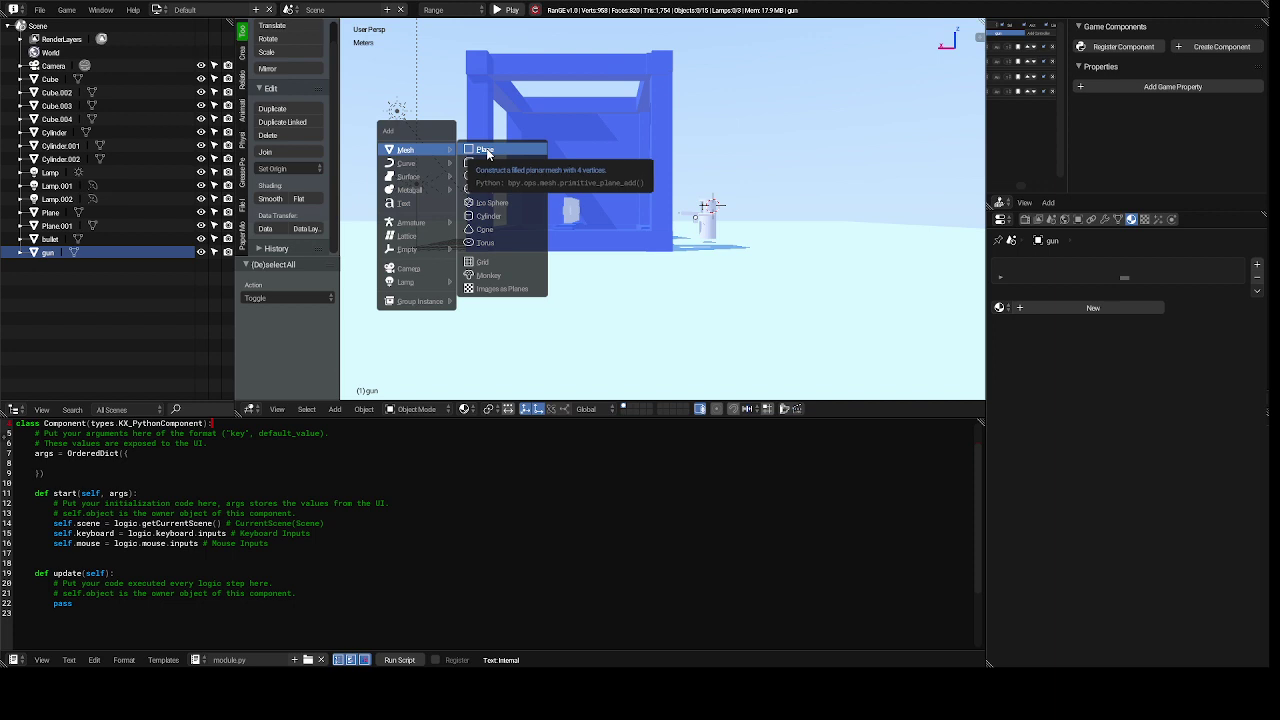
{"action": "left_click", "coordinate": [486, 150]}
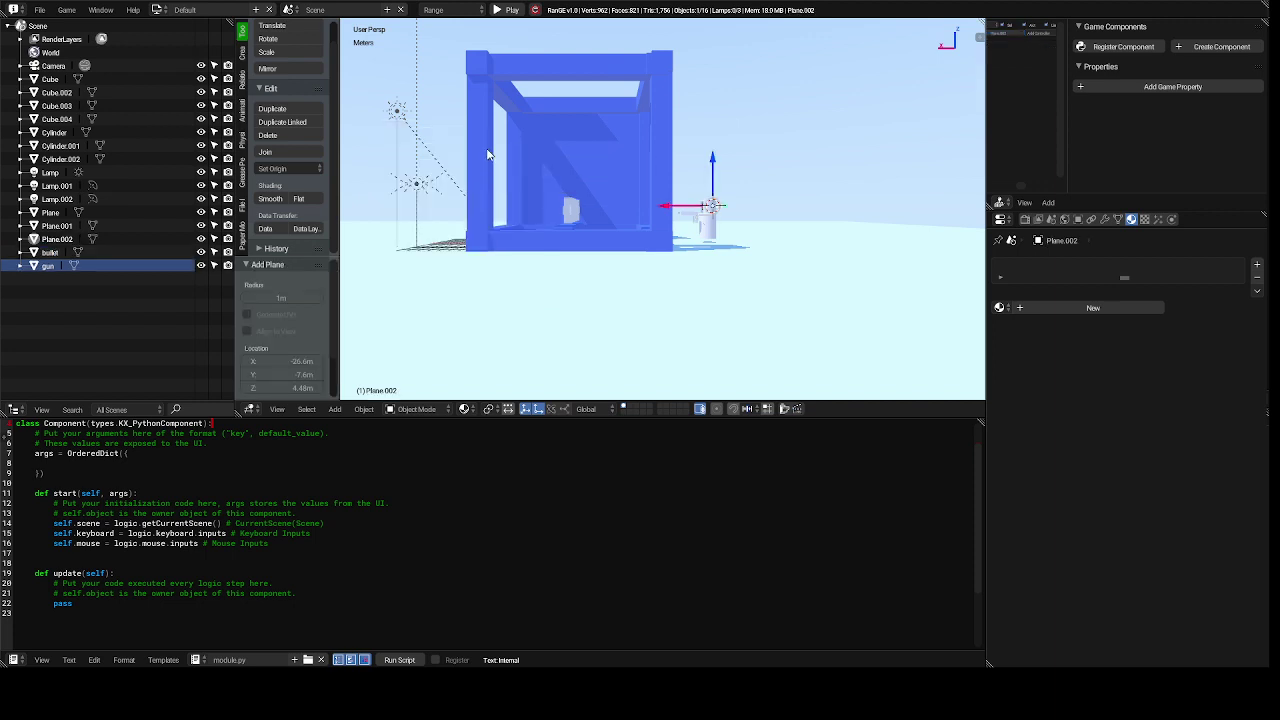
{"action": "key", "text": "s"}
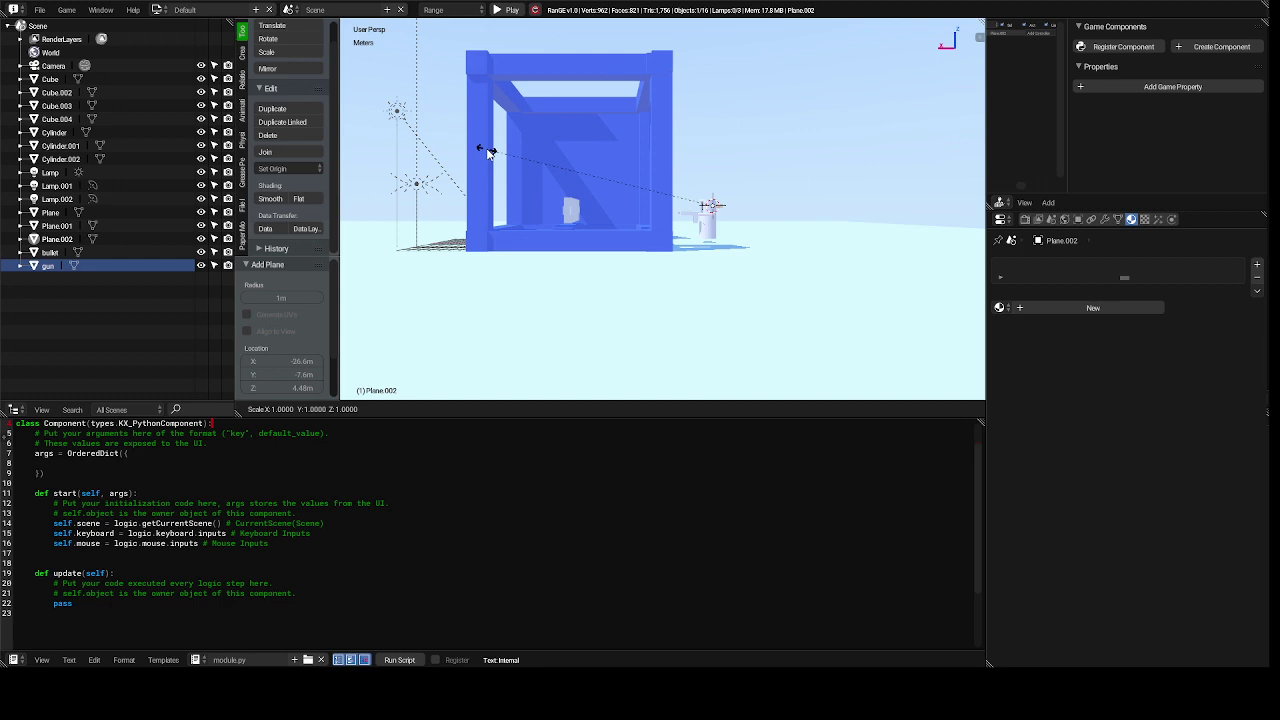
{"action": "type", "text": "9"}
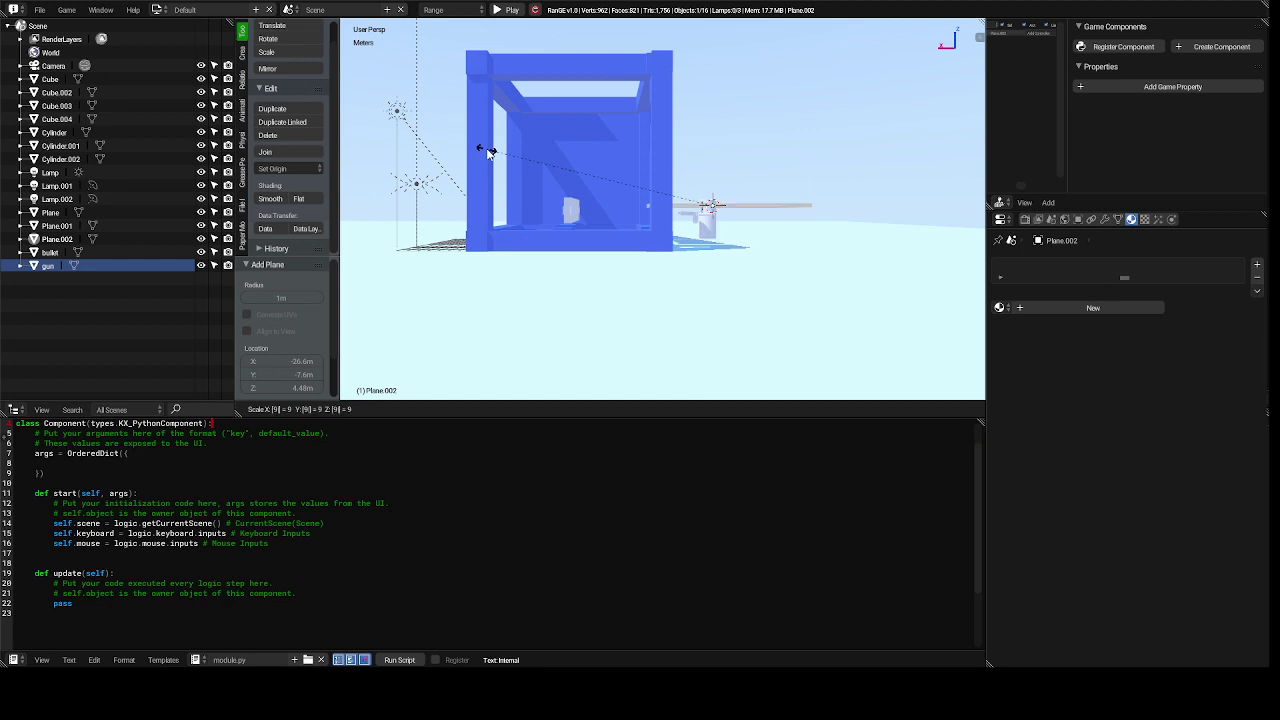
{"action": "key", "text": "Return"}
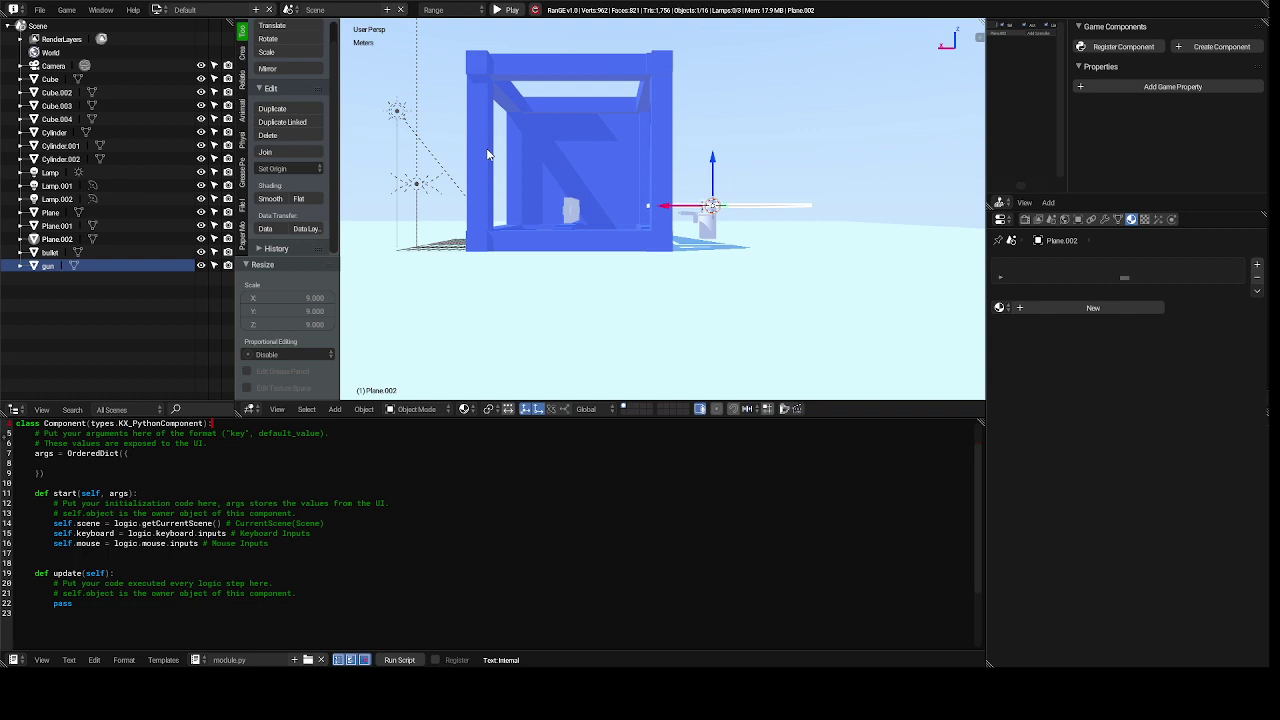
- Rotate the new plane 90° about the global X axis so it stands upright
{"action": "key", "text": "r"}
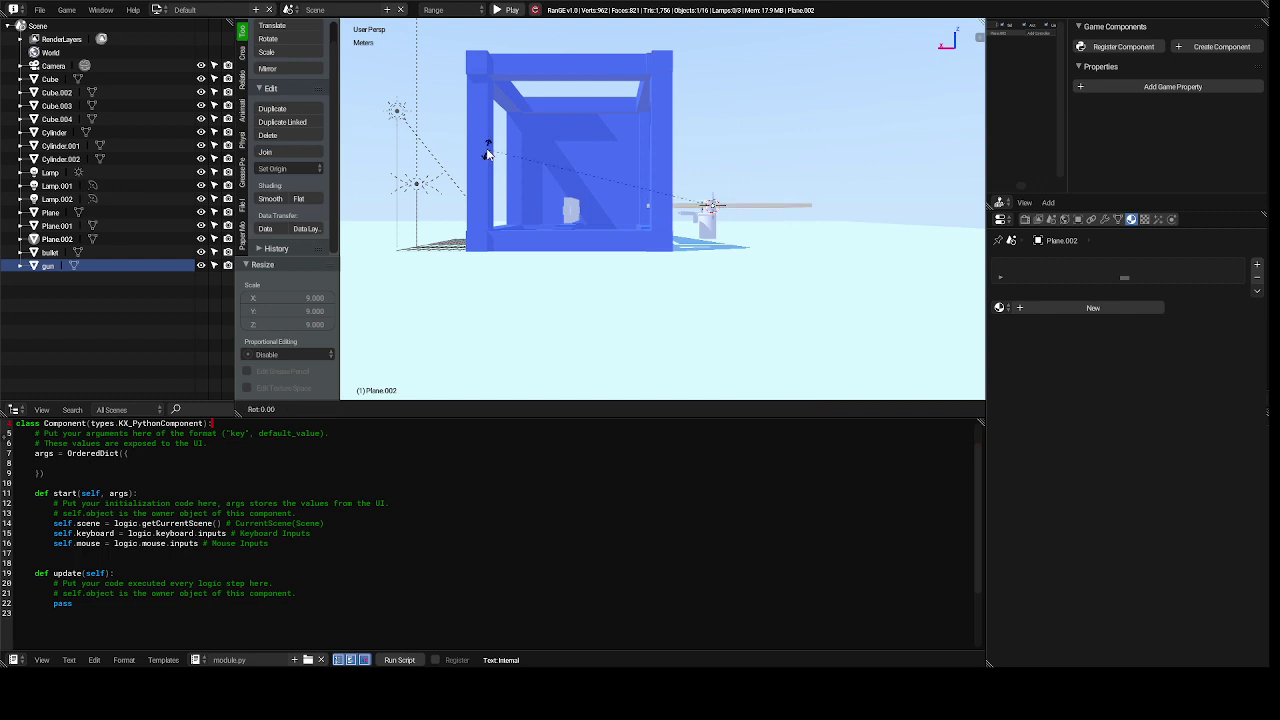
{"action": "key", "text": "y"}
{"action": "type", "text": "x"}
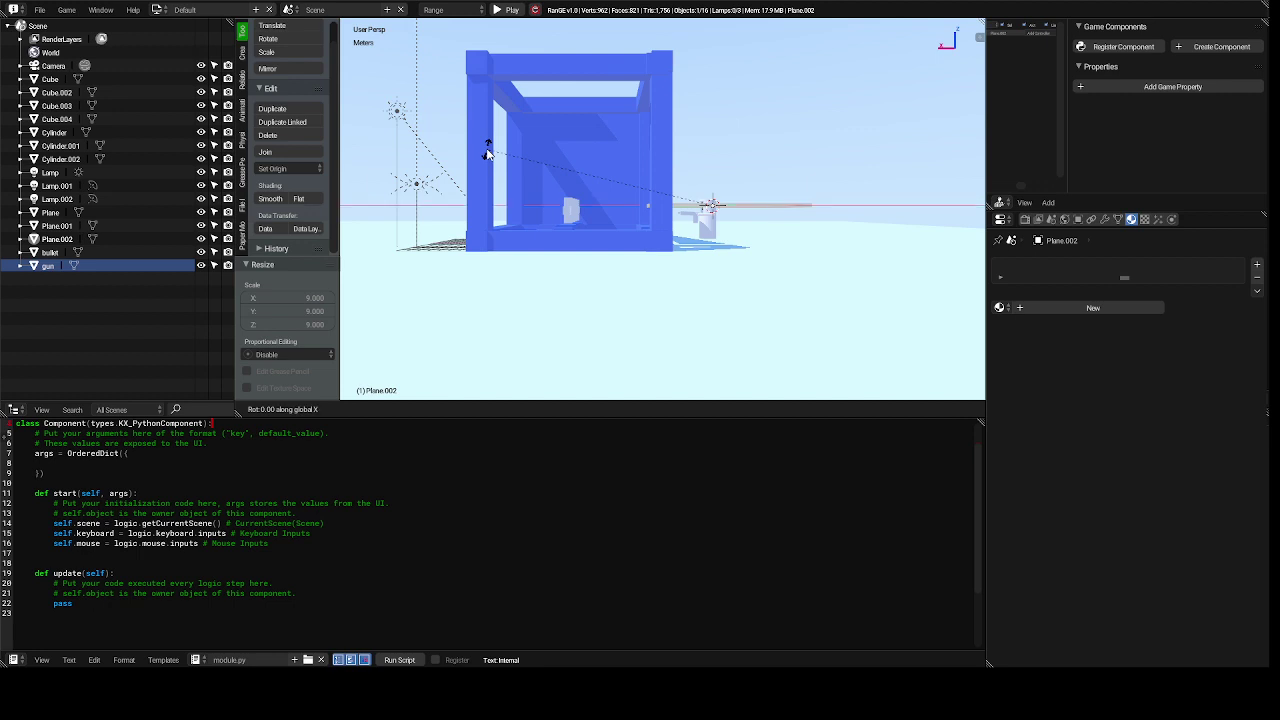
{"action": "type", "text": "90"}
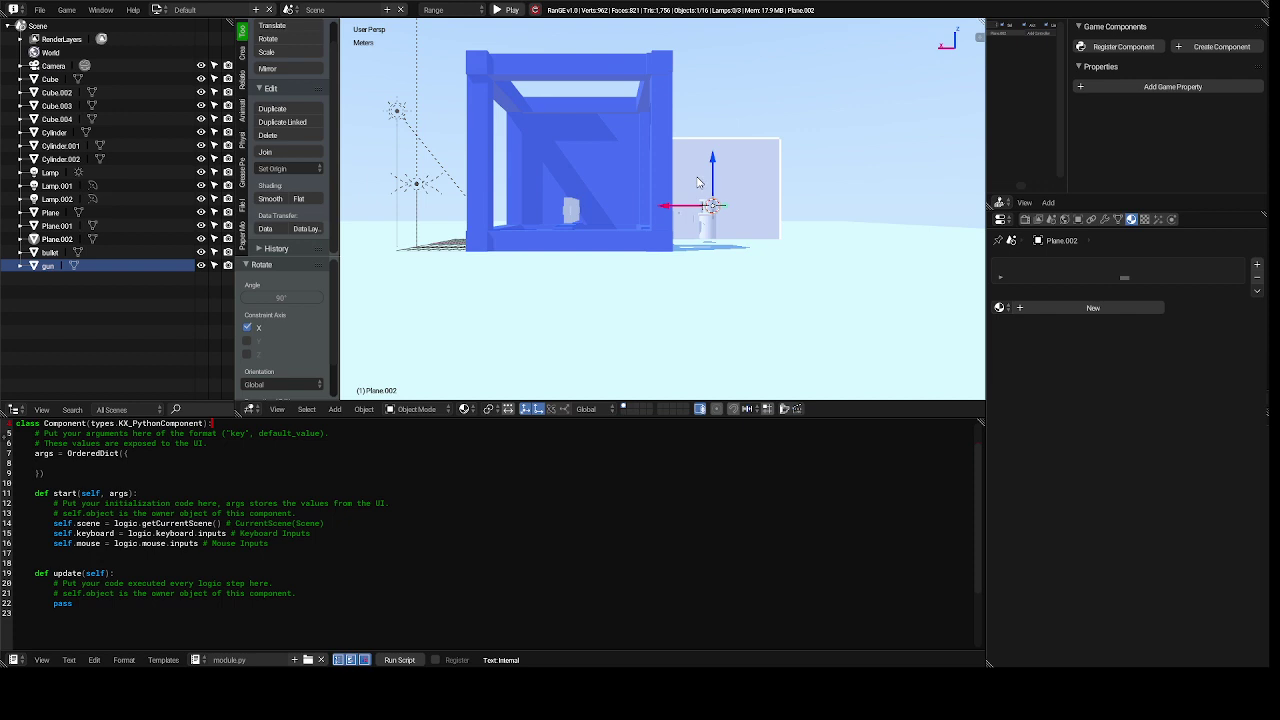
- Move the upright plane about 18.7 m along Y, 17.7 m along X and 3.82 m along Z to cover the frame's open side
{"action": "key", "text": "g"}
{"action": "key", "text": "y"}
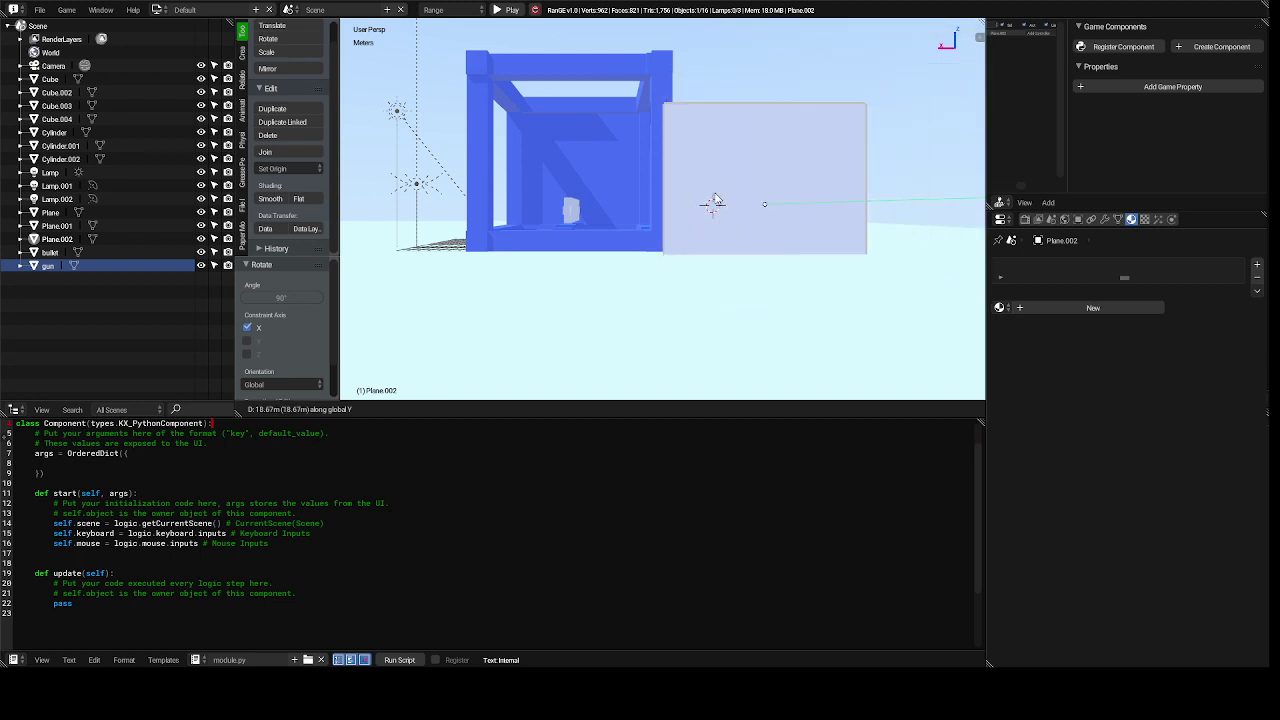
{"action": "left_click", "coordinate": [714, 200]}
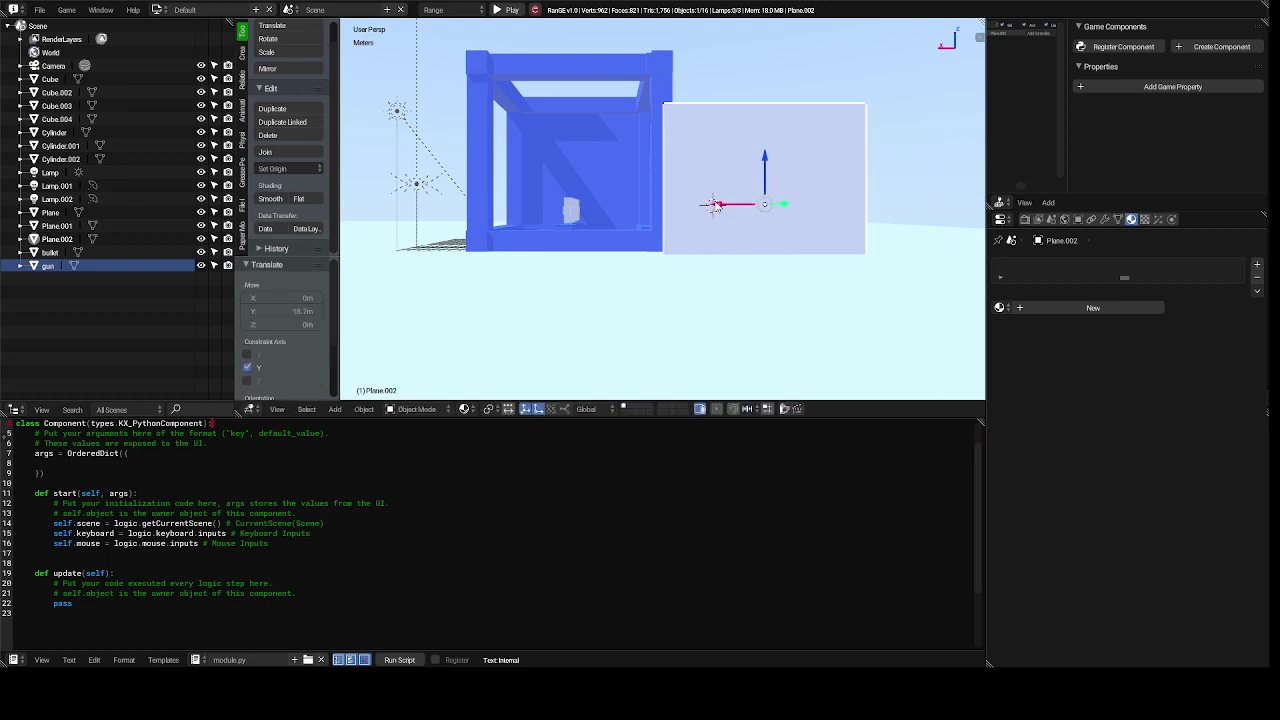
{"action": "left_click_drag", "start_coordinate": [714, 204], "coordinate": [518, 242]}
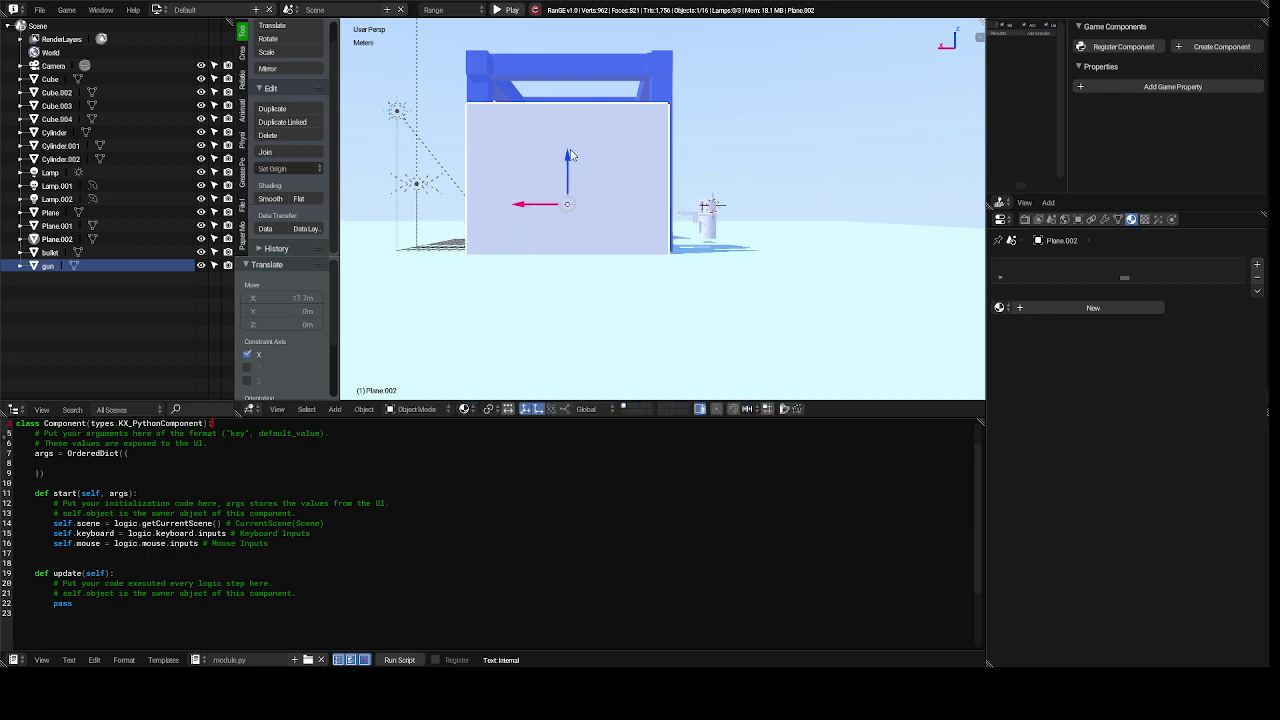
{"action": "left_click_drag", "start_coordinate": [567, 161], "coordinate": [568, 118]}
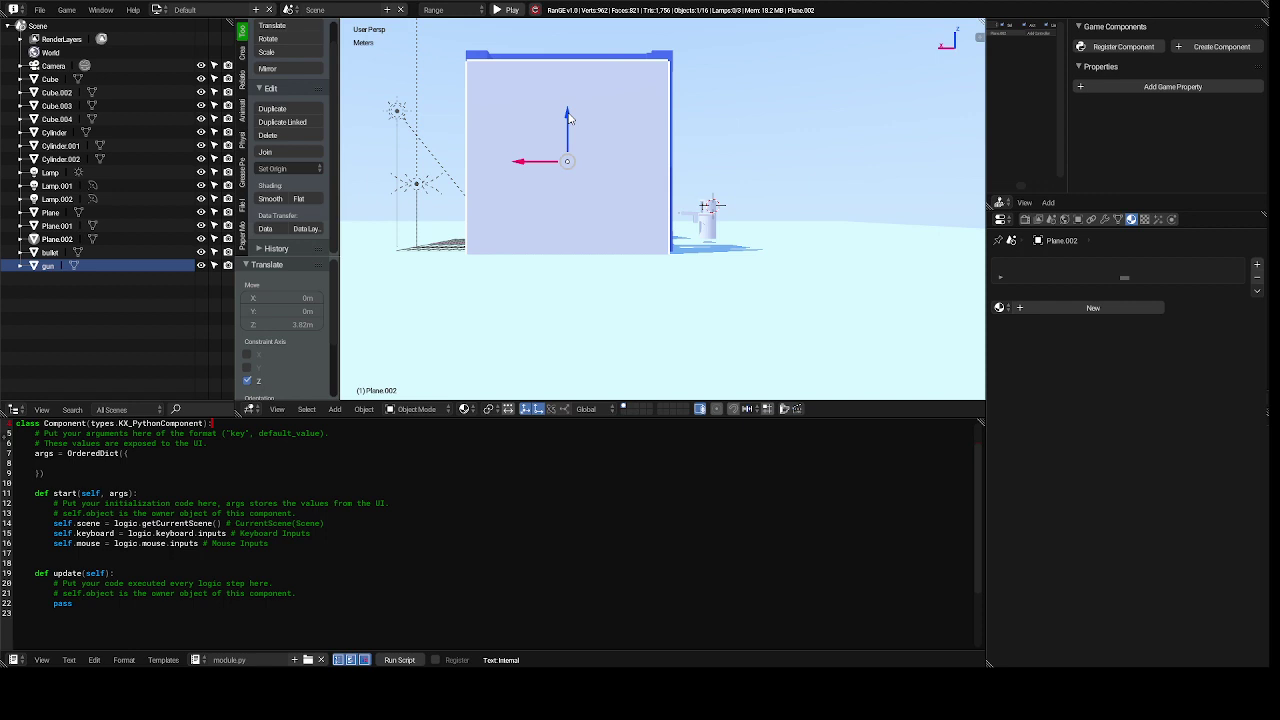
- Move the upright plane about -2.78 m along Y to bring it up against the blue frame
{"action": "key", "text": "KP_6"}
{"action": "key", "text": "KP_6"}
{"action": "key", "text": "KP_6"}
{"action": "key", "text": "KP_6"}
{"action": "key", "text": "KP_6"}
{"action": "key", "text": "KP_6"}
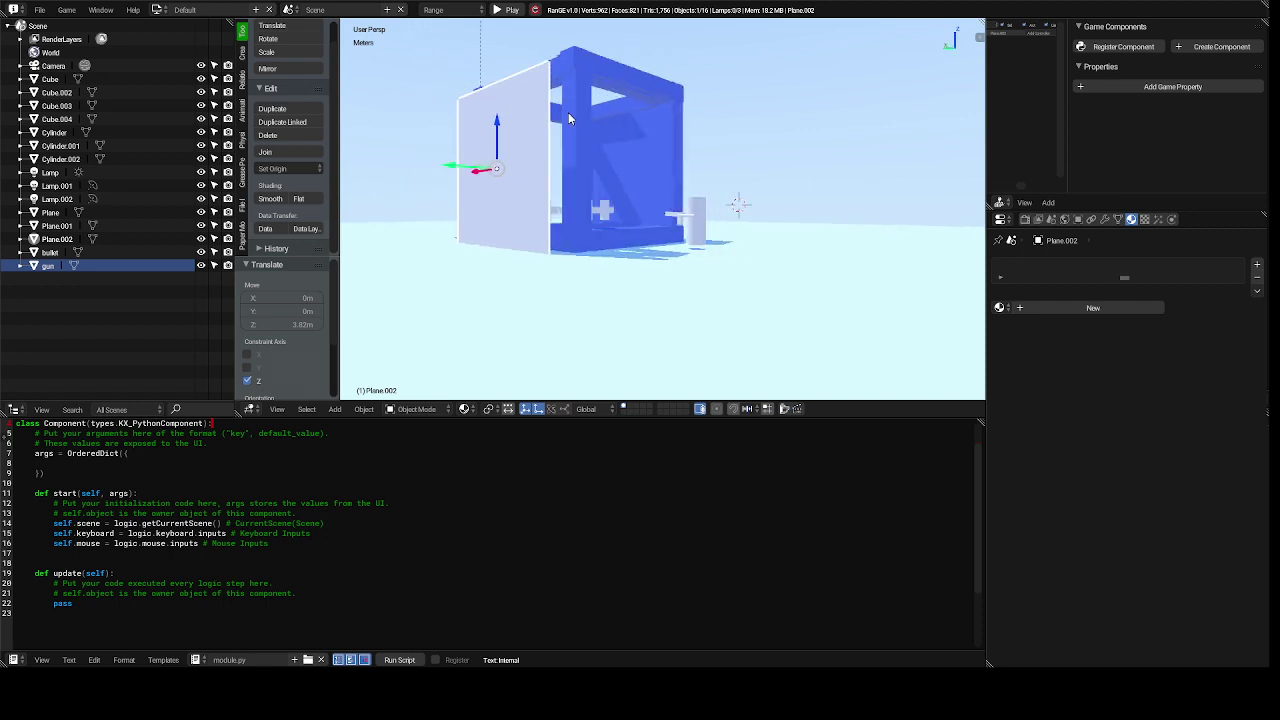
{"action": "key", "text": "KP_6"}
{"action": "key", "text": "KP_6"}
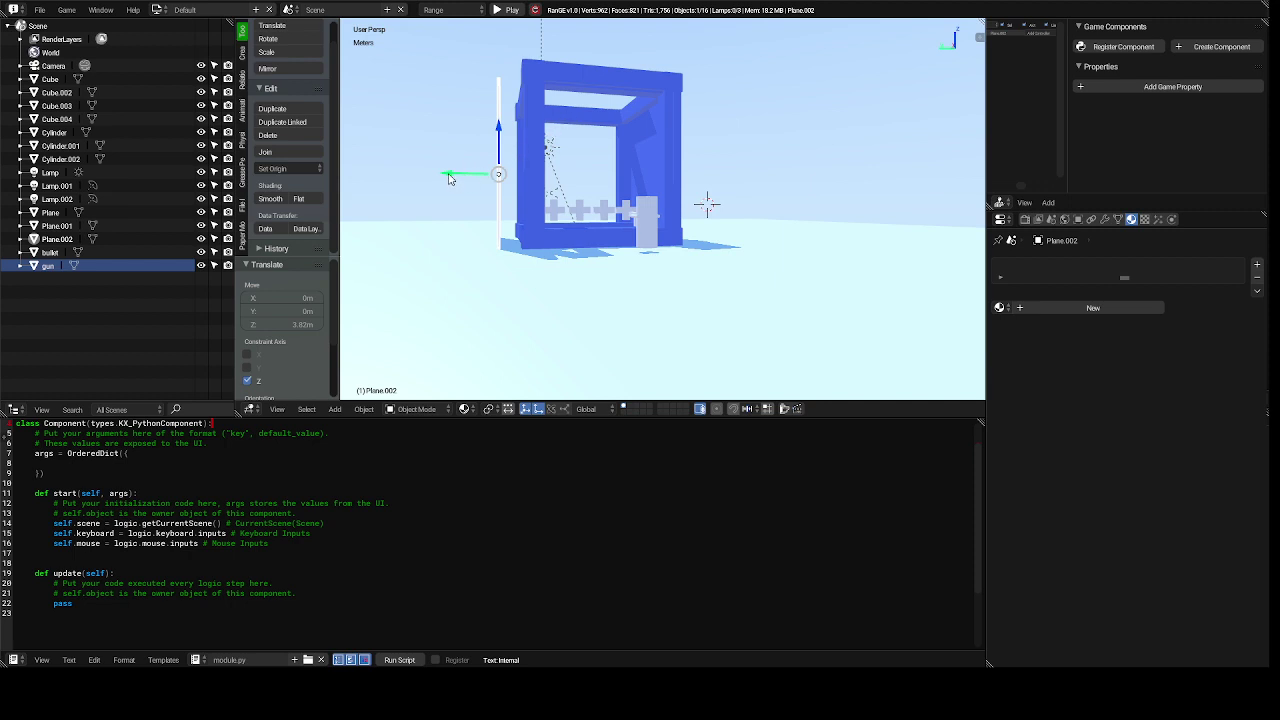
{"action": "left_click_drag", "start_coordinate": [448, 177], "coordinate": [473, 171]}
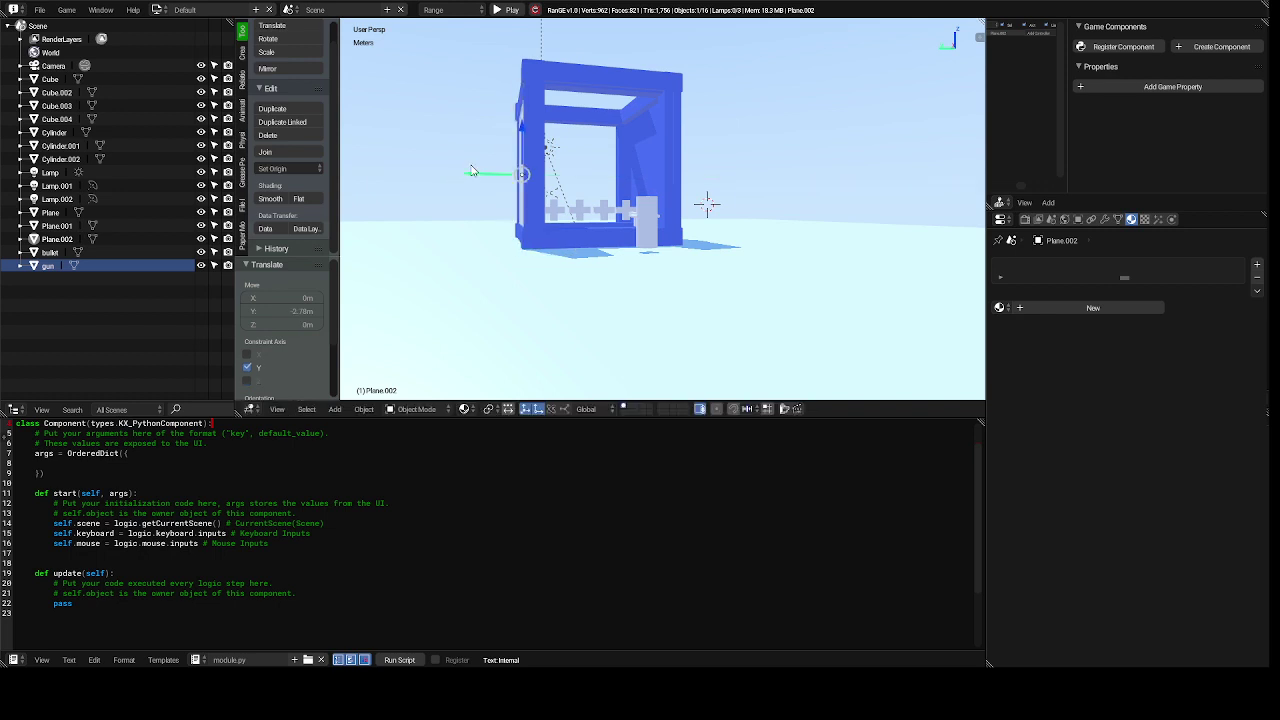
- Duplicate the wall plane and place the copy outside the frame, offset about 1.37 m in X, 5.1 m in Y and 2.72 m in Z
{"action": "key", "text": "shift+d"}
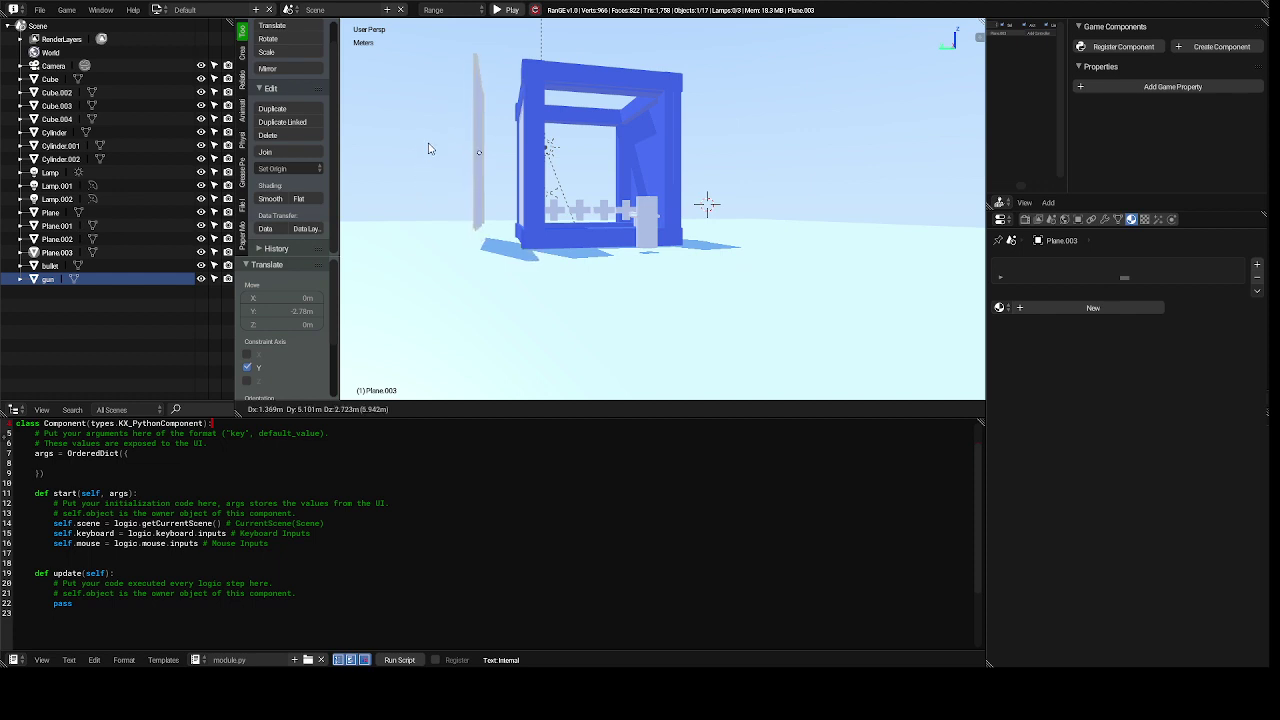
{"action": "left_click", "coordinate": [429, 148]}
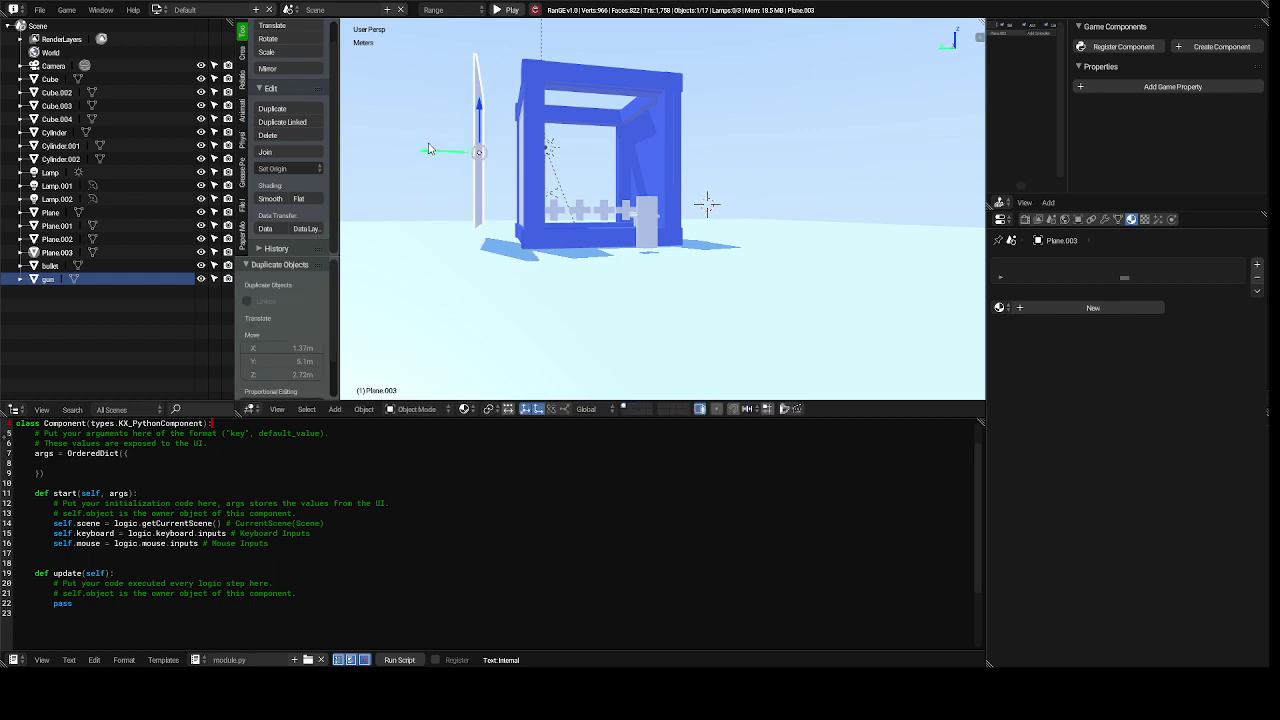
- Examine the blue frame and its wall planes from all sides
{"action": "left_click", "coordinate": [520, 169]}
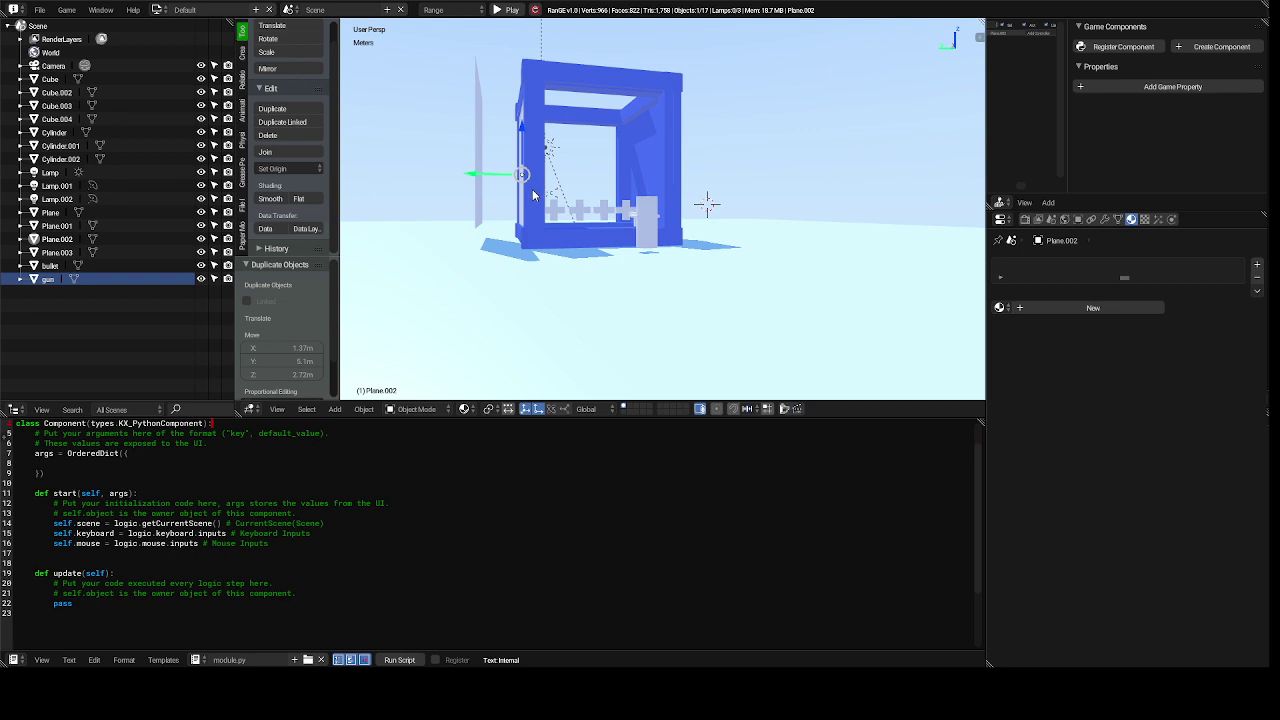
{"action": "right_click", "coordinate": [533, 195]}
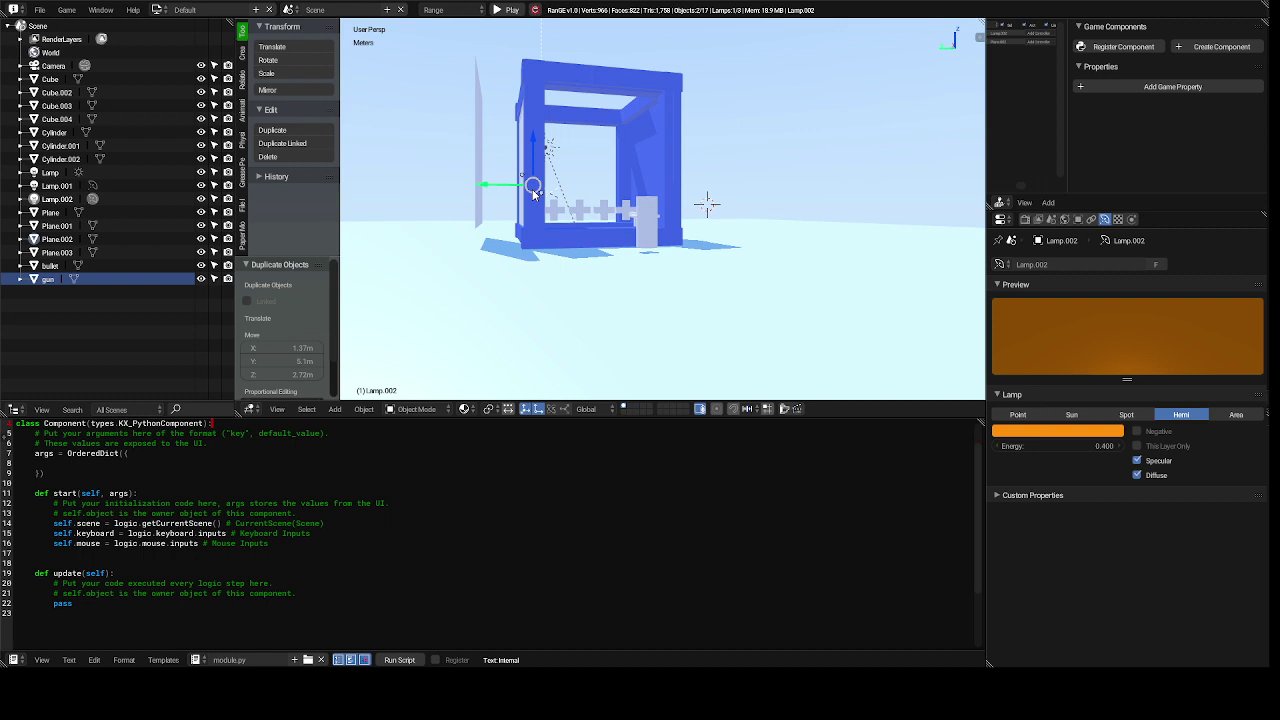
{"action": "key", "text": "KP_4"}
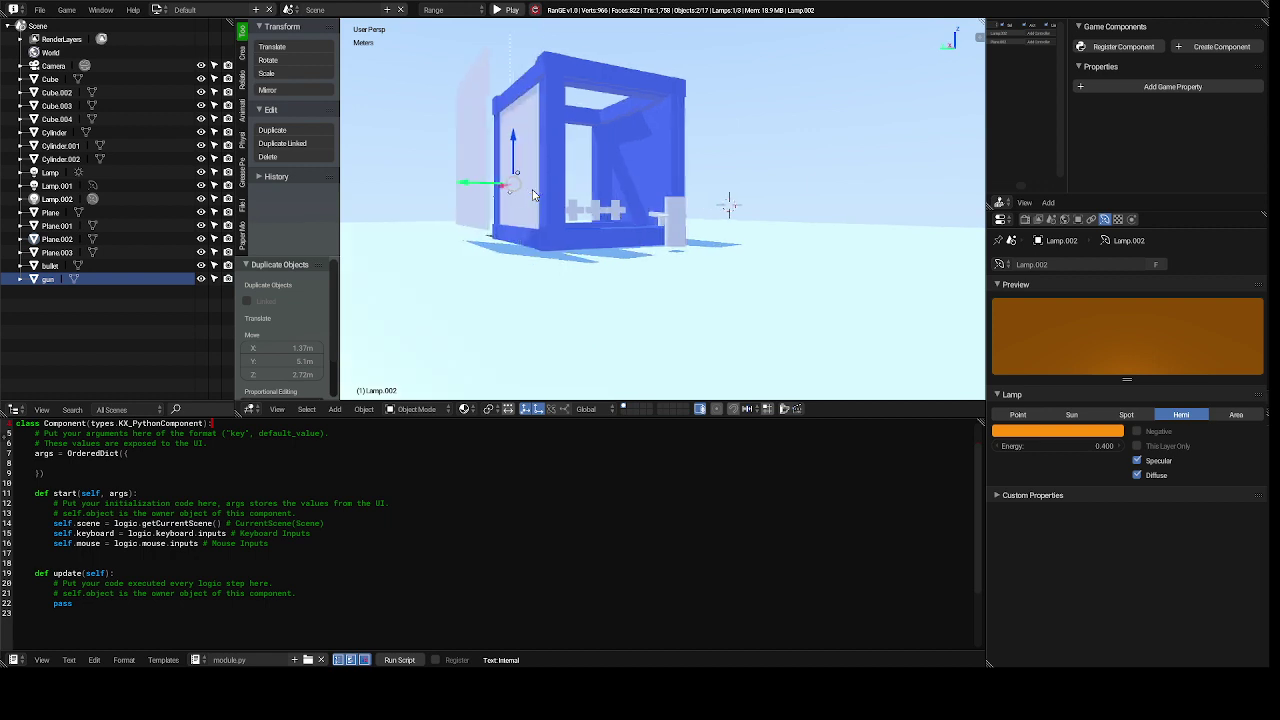
{"action": "key", "text": "KP_4"}
{"action": "key", "text": "KP_4"}
{"action": "key", "text": "KP_4"}
{"action": "key", "text": "KP_4"}
{"action": "key", "text": "KP_4"}
{"action": "key", "text": "KP_4"}
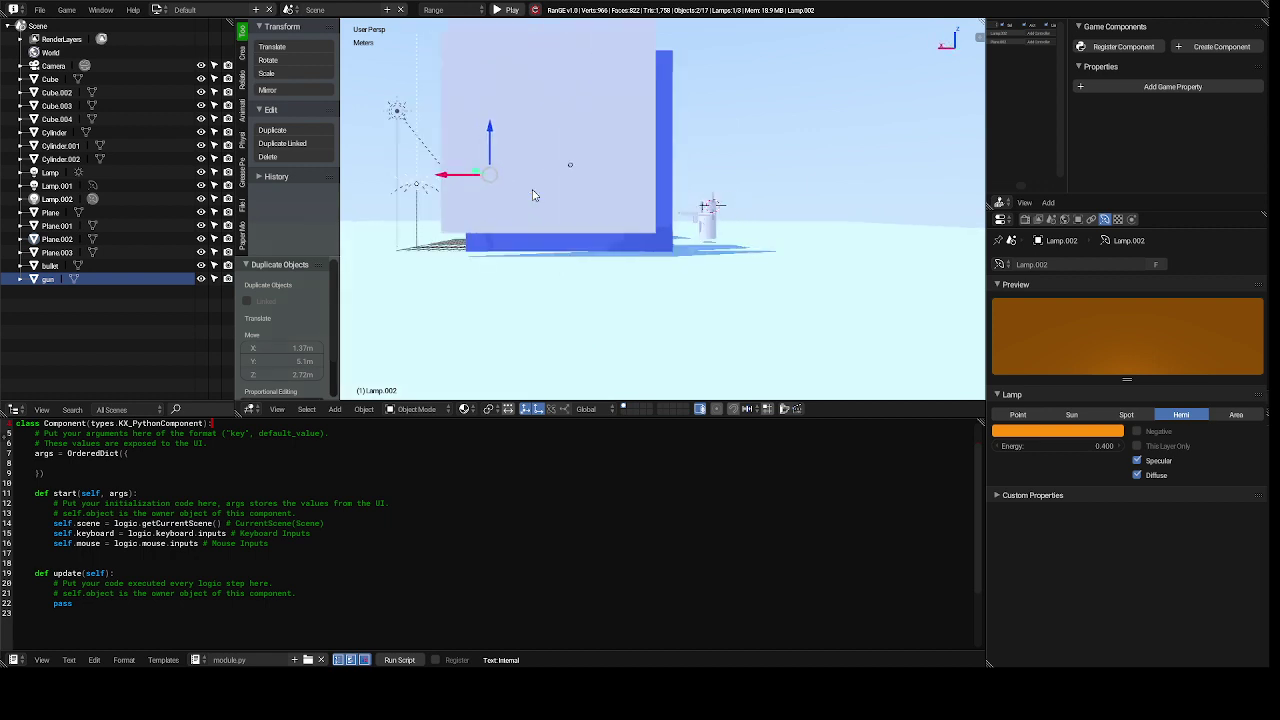
{"action": "key", "text": "KP_4"}
{"action": "key", "text": "KP_4"}
{"action": "key", "text": "KP_4"}
{"action": "key", "text": "KP_4"}
{"action": "key", "text": "KP_4"}
{"action": "key", "text": "KP_4"}
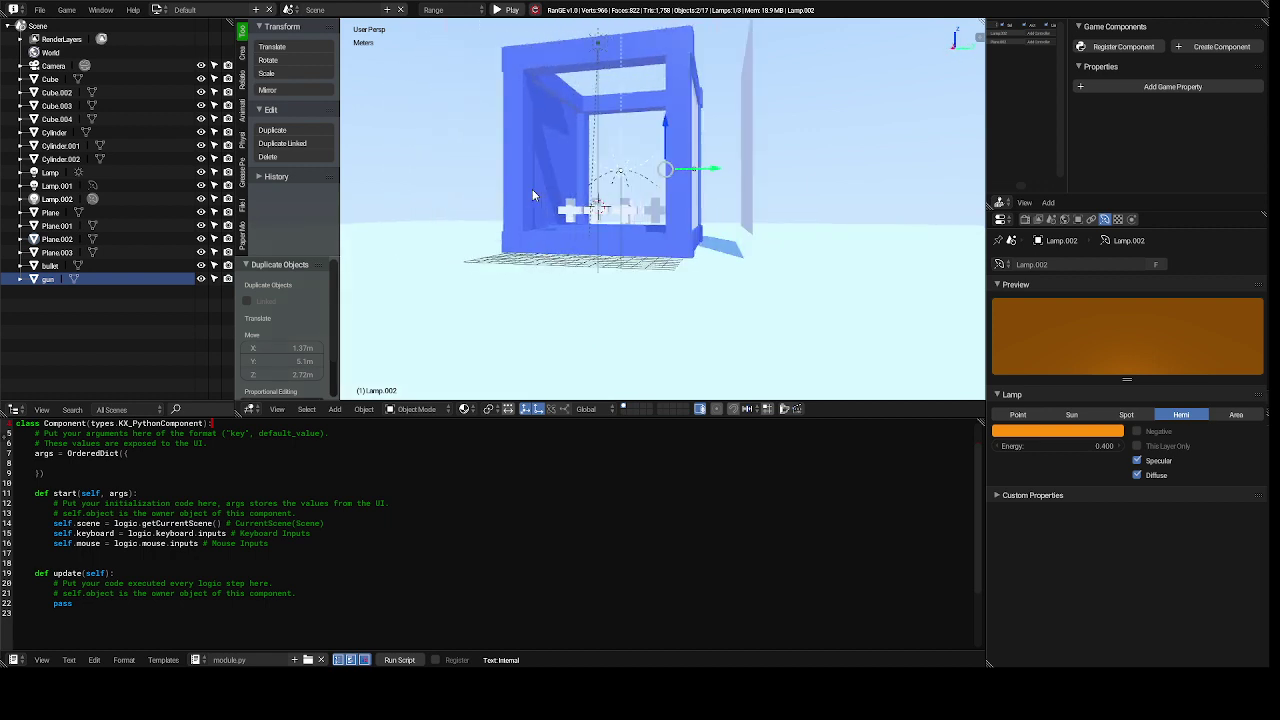
{"action": "key", "text": "KP_4"}
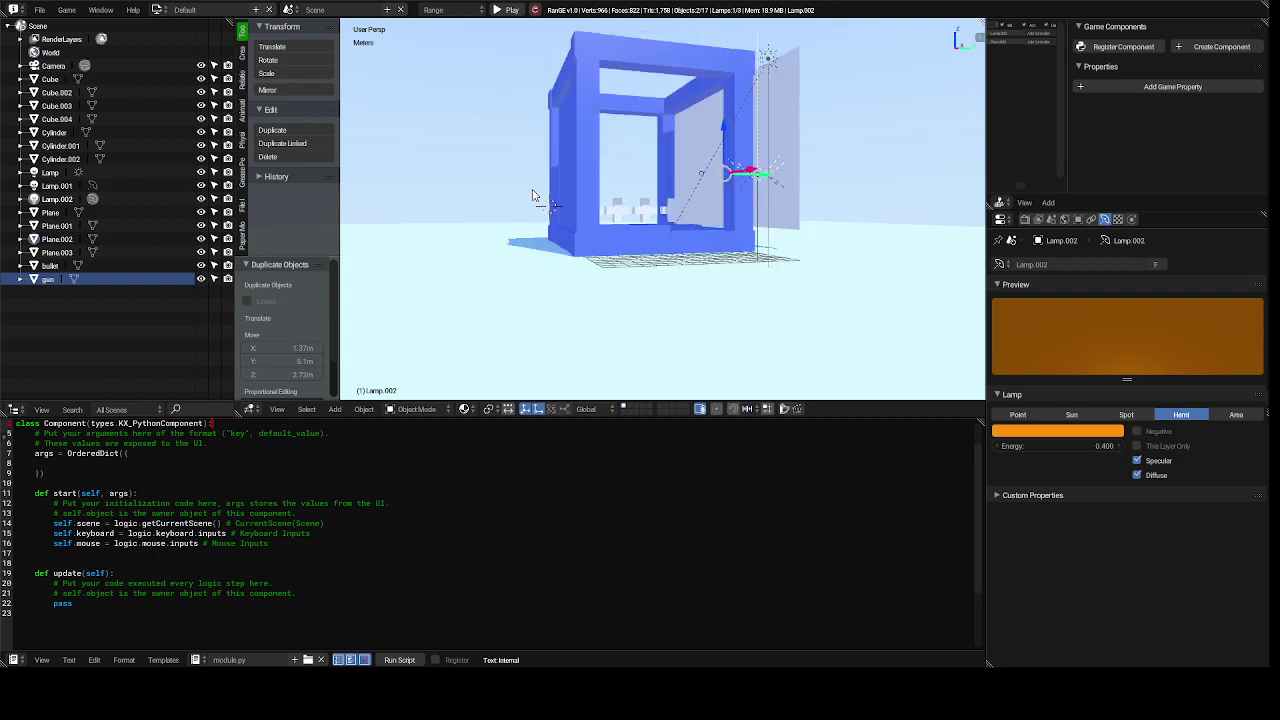
{"action": "key", "text": "KP_4"}
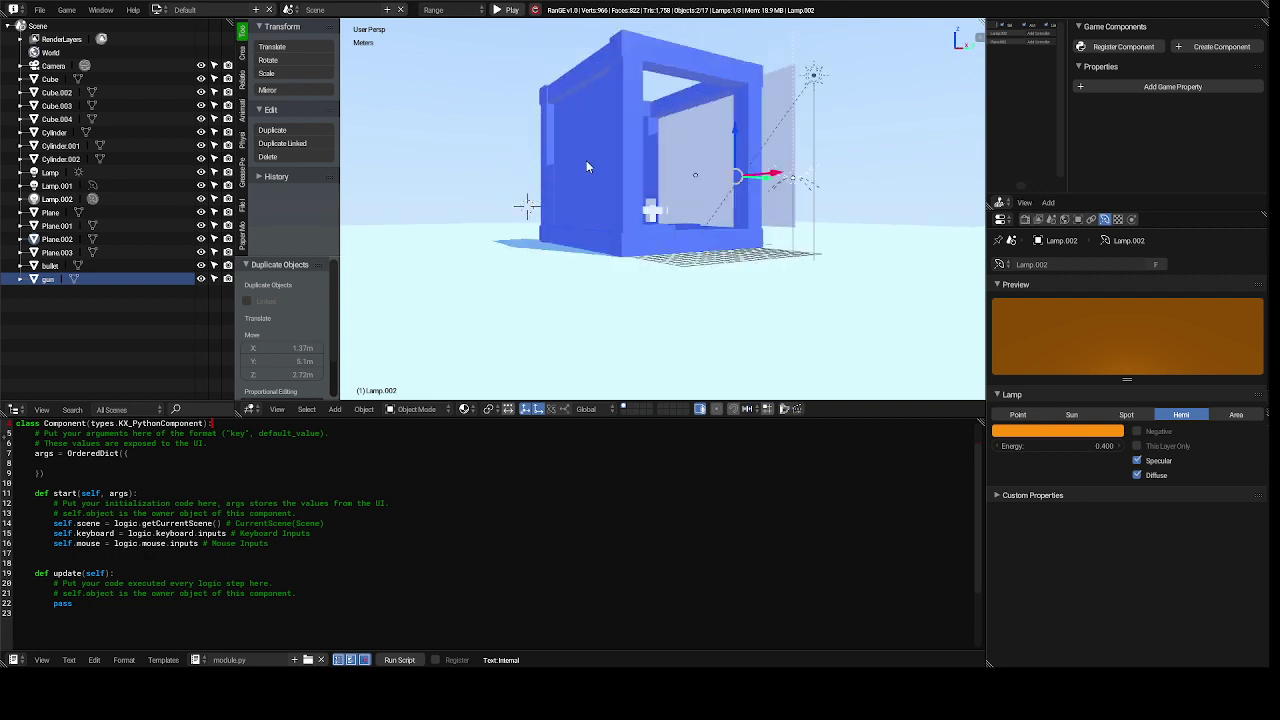
{"action": "right_click", "coordinate": [703, 170]}
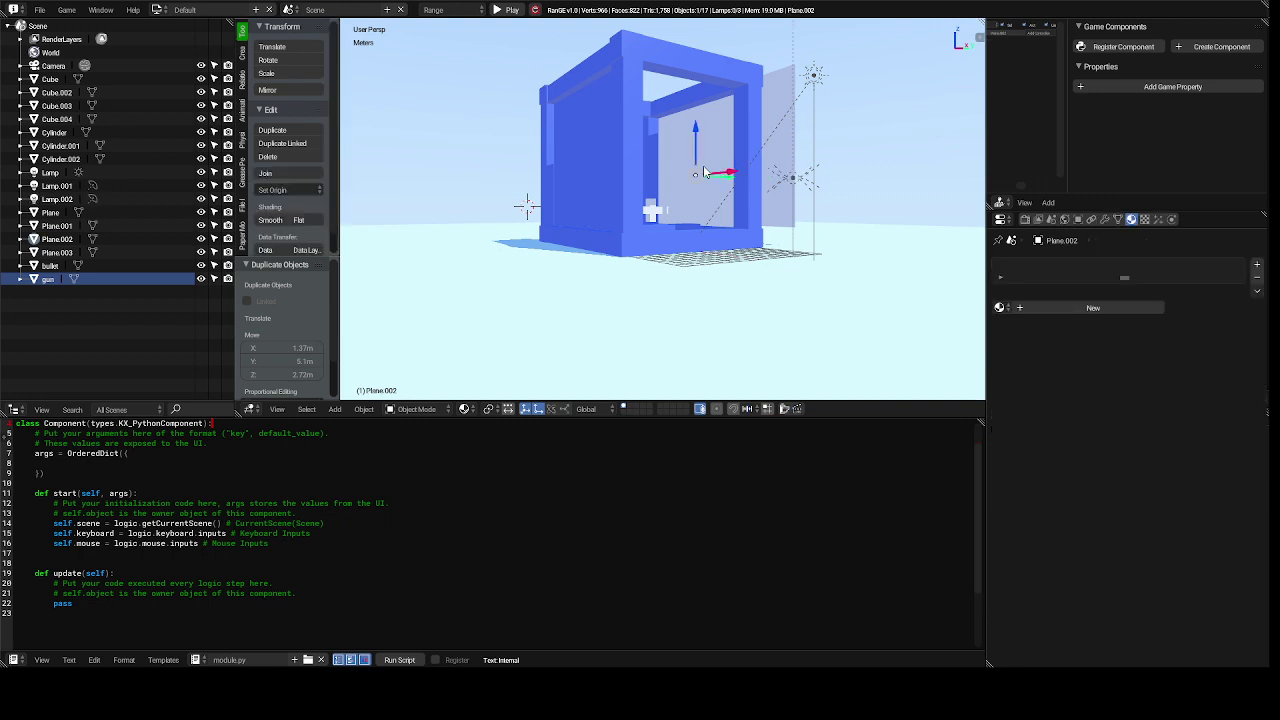
{"action": "right_click", "coordinate": [632, 137]}
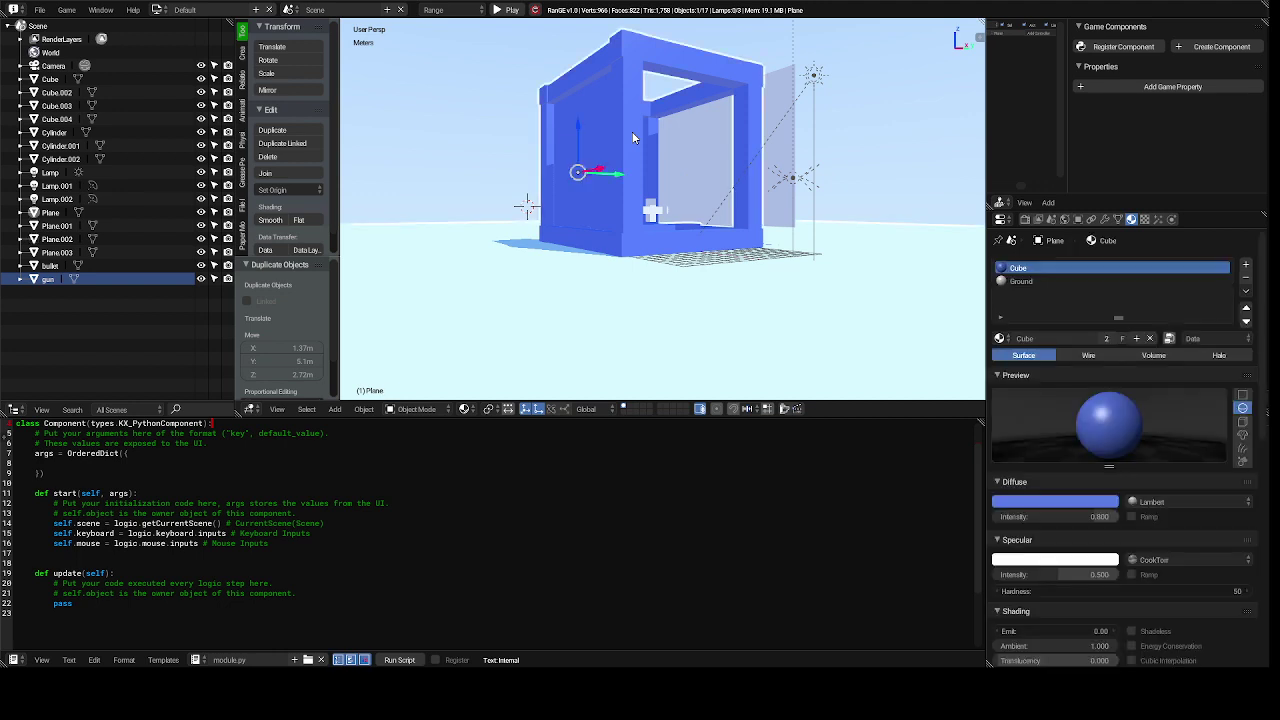
{"action": "right_click", "coordinate": [715, 146]}
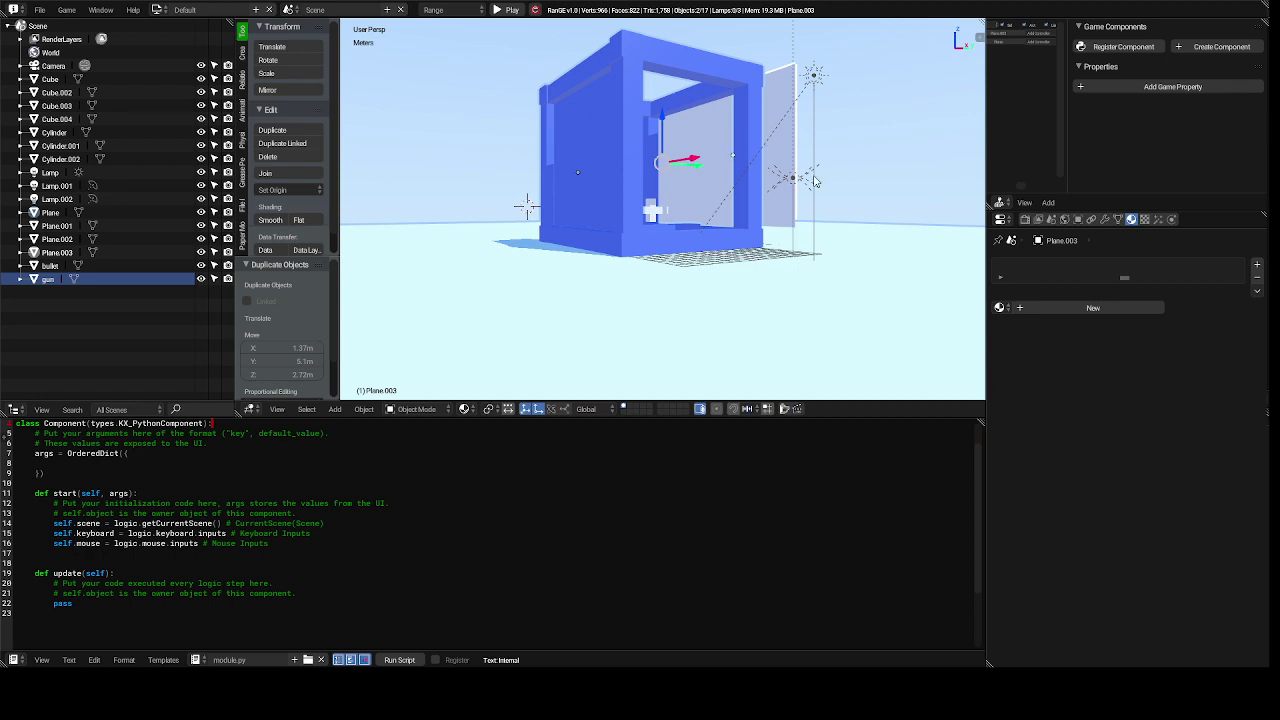
- Rotate the duplicated plane 90° about global Z and move it 8.17 m along X and -13.2 m along Y over the frame's adjacent open side
{"action": "key", "text": "KP_6"}
{"action": "key", "text": "KP_6"}
{"action": "key", "text": "KP_6"}
{"action": "key", "text": "KP_6"}
{"action": "key", "text": "KP_6"}
{"action": "key", "text": "KP_6"}
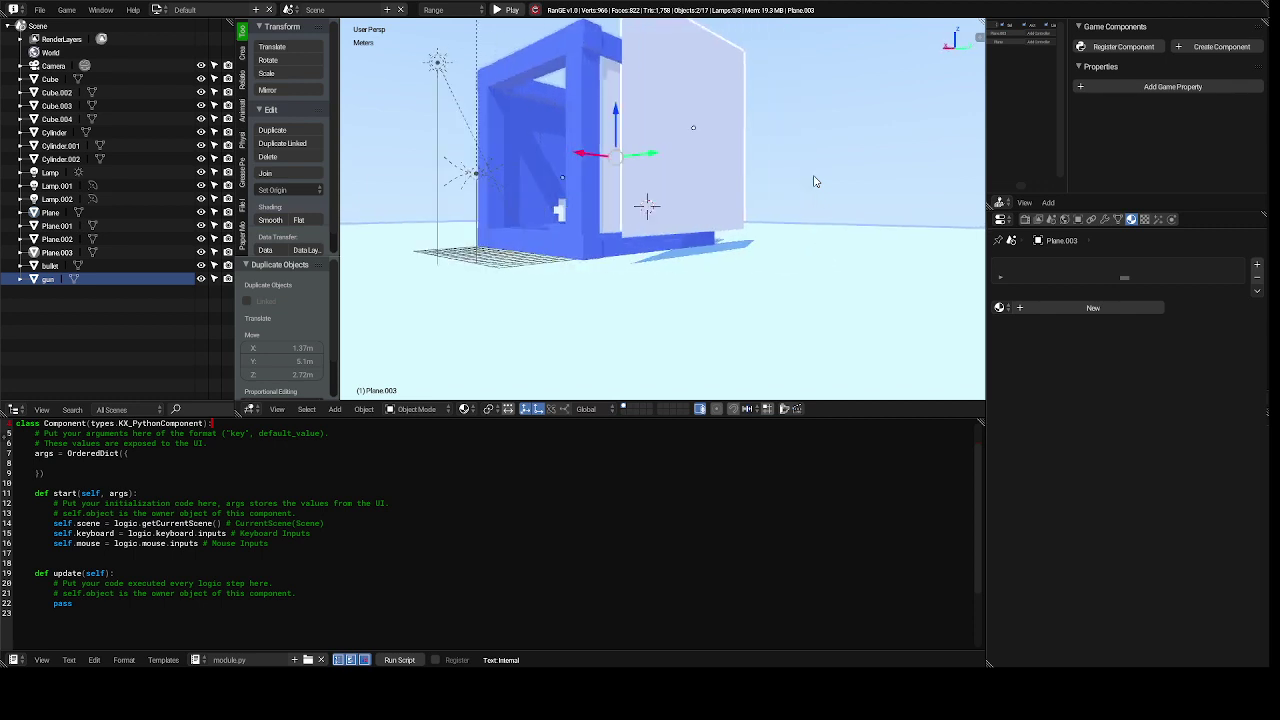
{"action": "left_click", "coordinate": [673, 166]}
{"action": "right_click", "coordinate": [673, 166]}
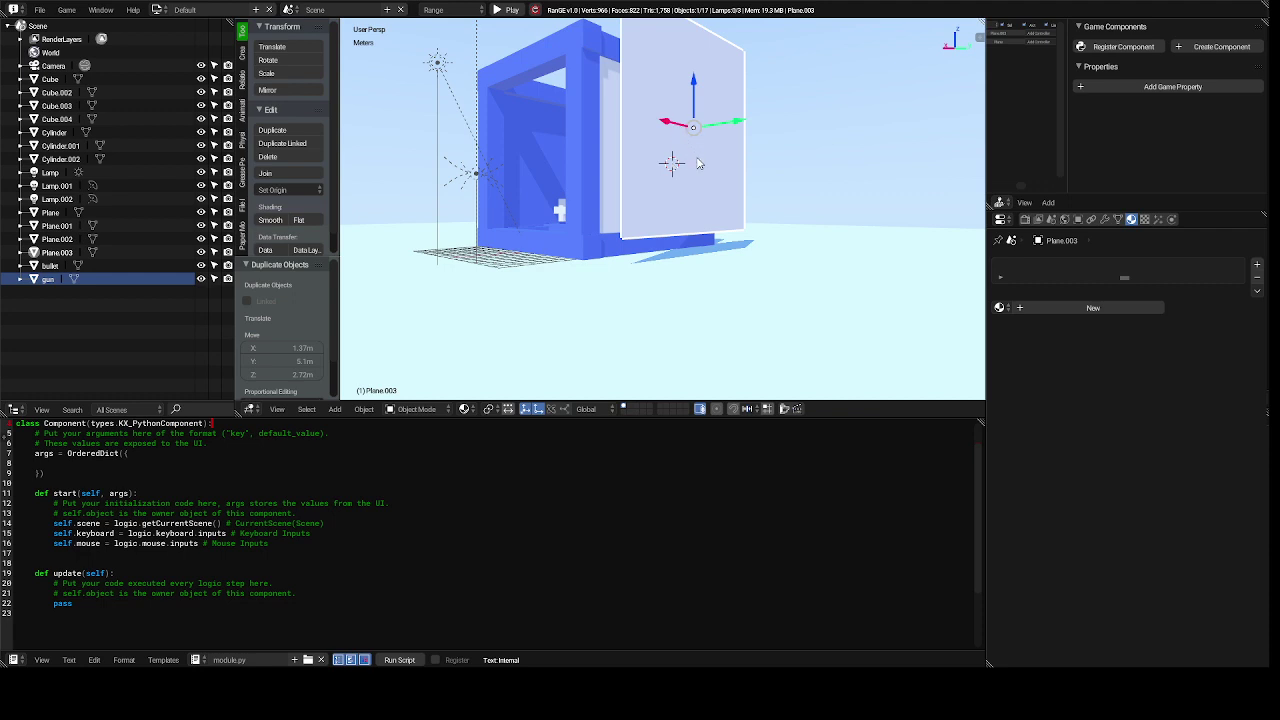
{"action": "key", "text": "r"}
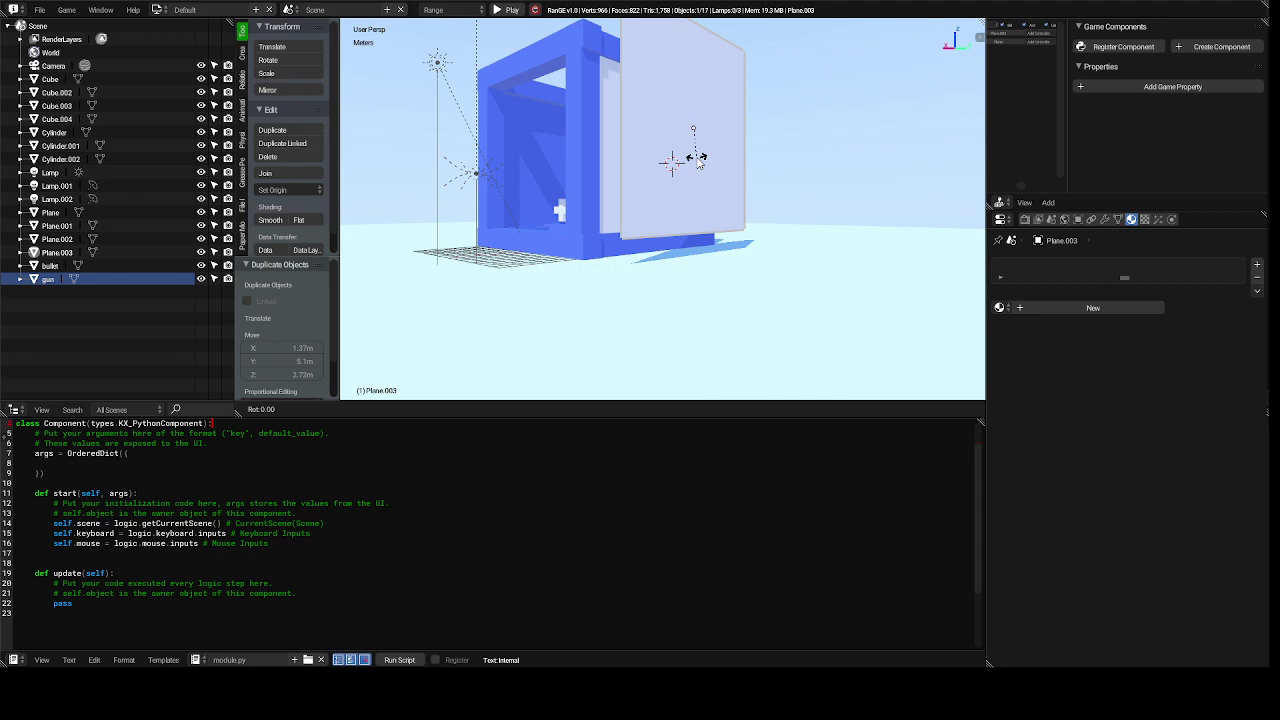
{"action": "key", "text": "z"}
{"action": "type", "text": "90"}
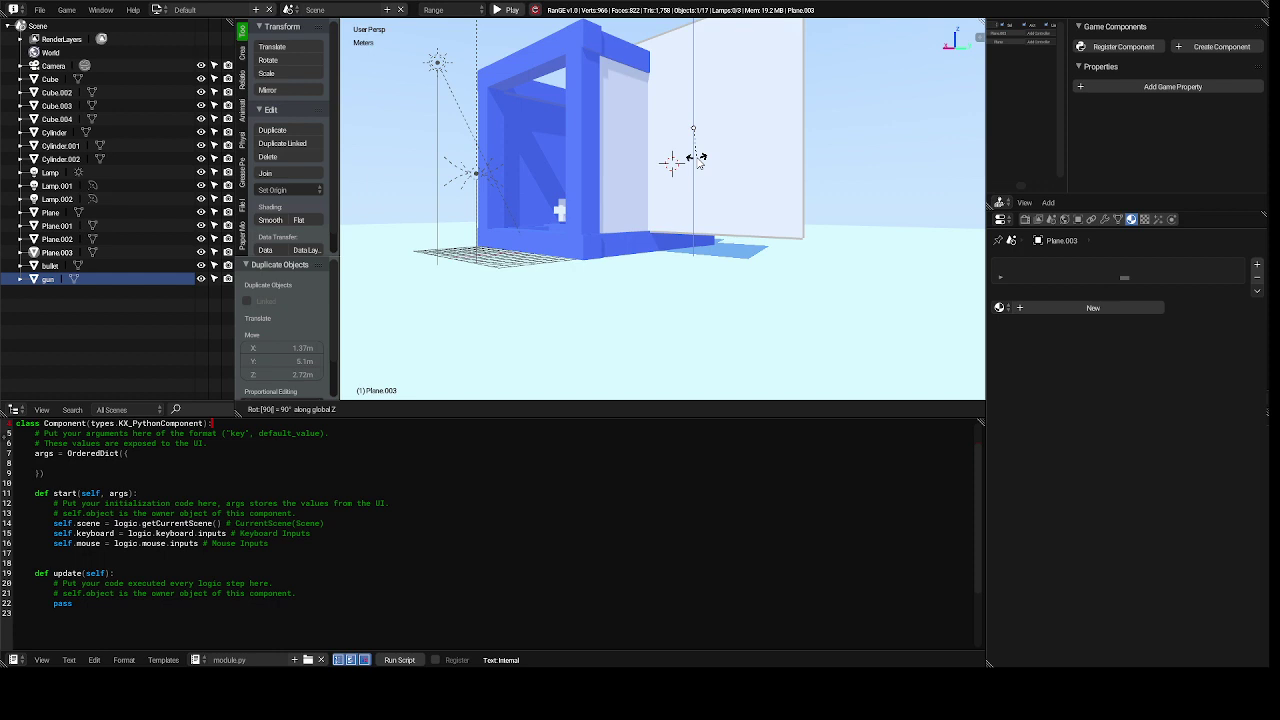
{"action": "key", "text": "Return"}
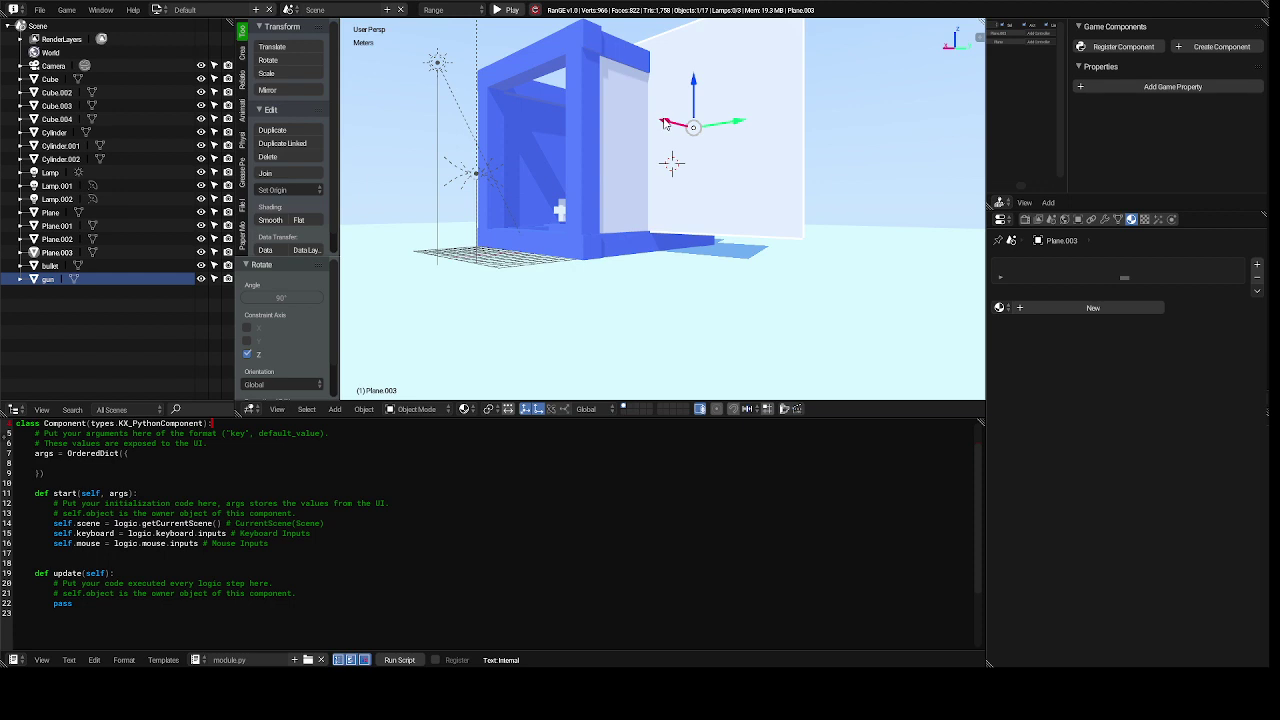
{"action": "left_click_drag", "start_coordinate": [665, 124], "coordinate": [576, 194]}
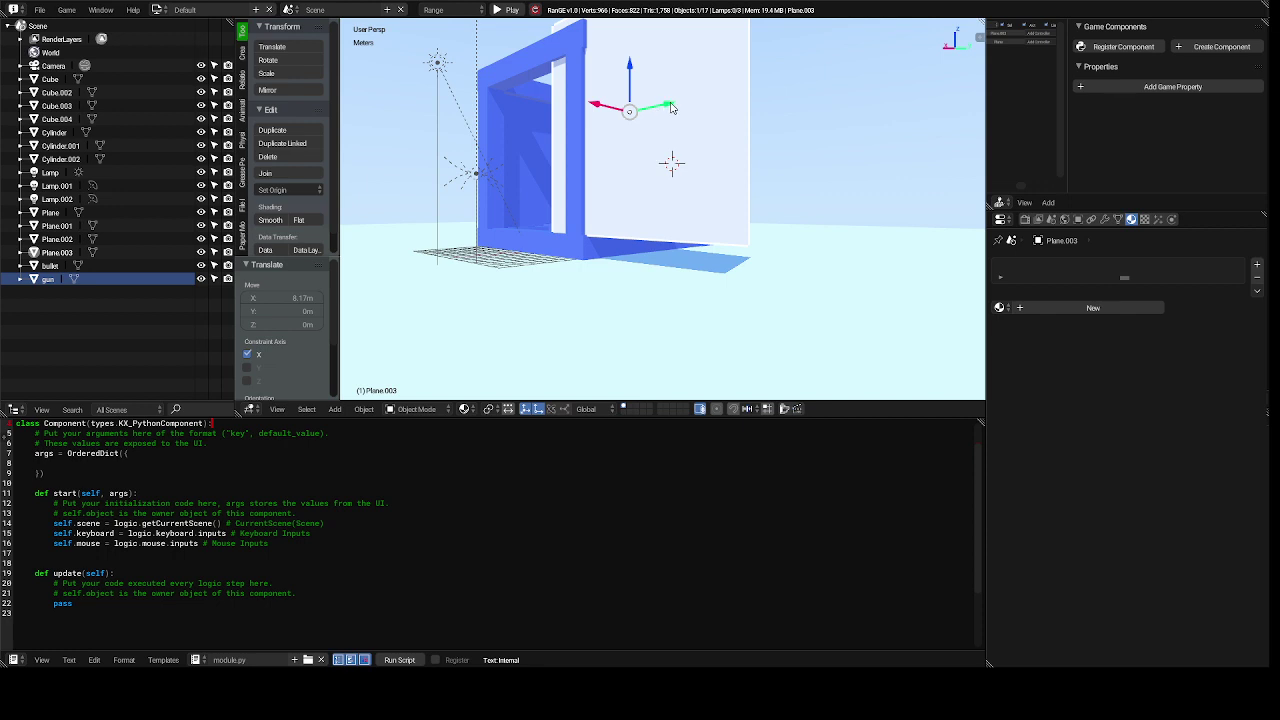
{"action": "left_click_drag", "start_coordinate": [672, 107], "coordinate": [566, 131]}
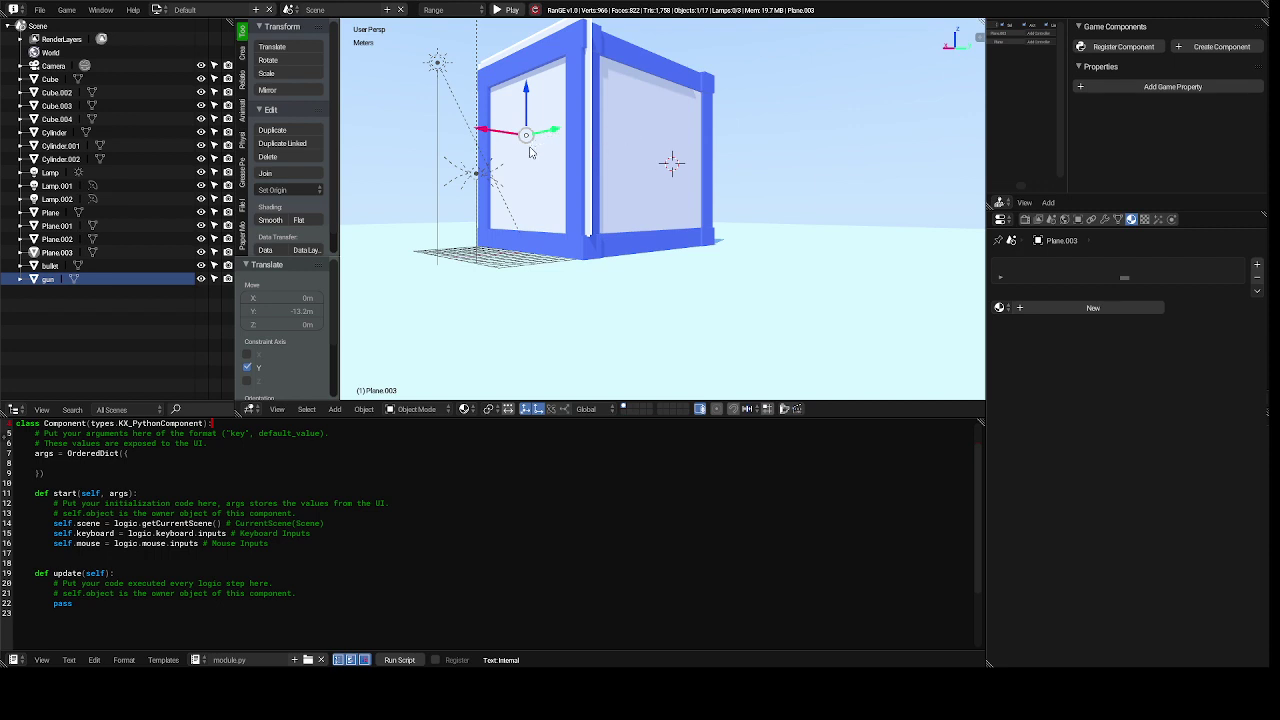
- Join the two upright wall planes with the blue frame into one object
{"action": "right_click", "coordinate": [654, 154], "text": "shift"}
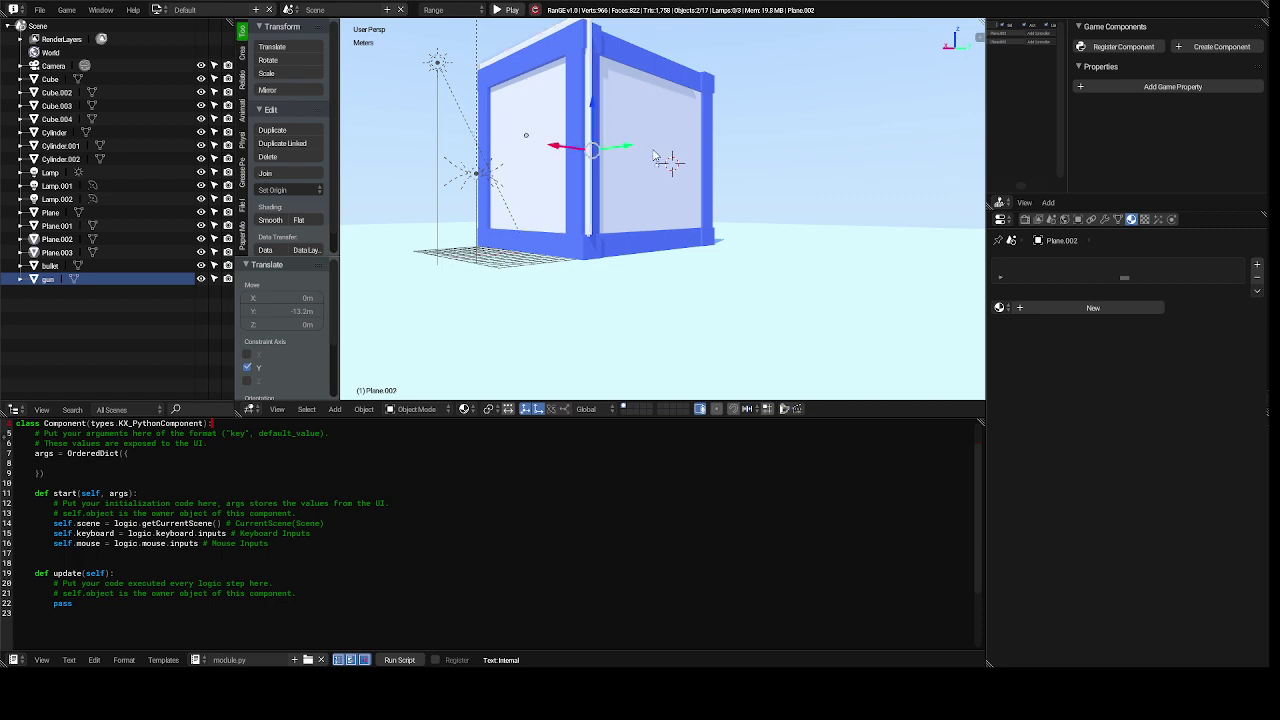
{"action": "right_click", "coordinate": [576, 172], "text": "shift"}
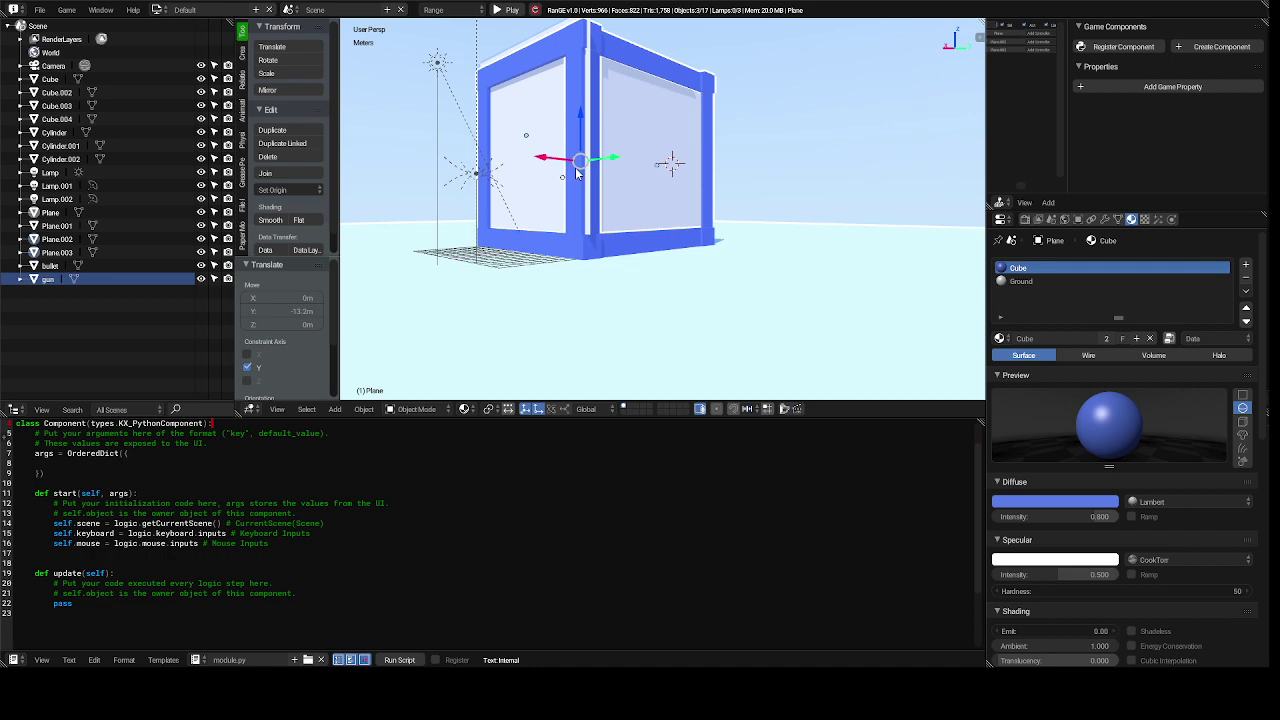
{"action": "left_click", "coordinate": [293, 174]}
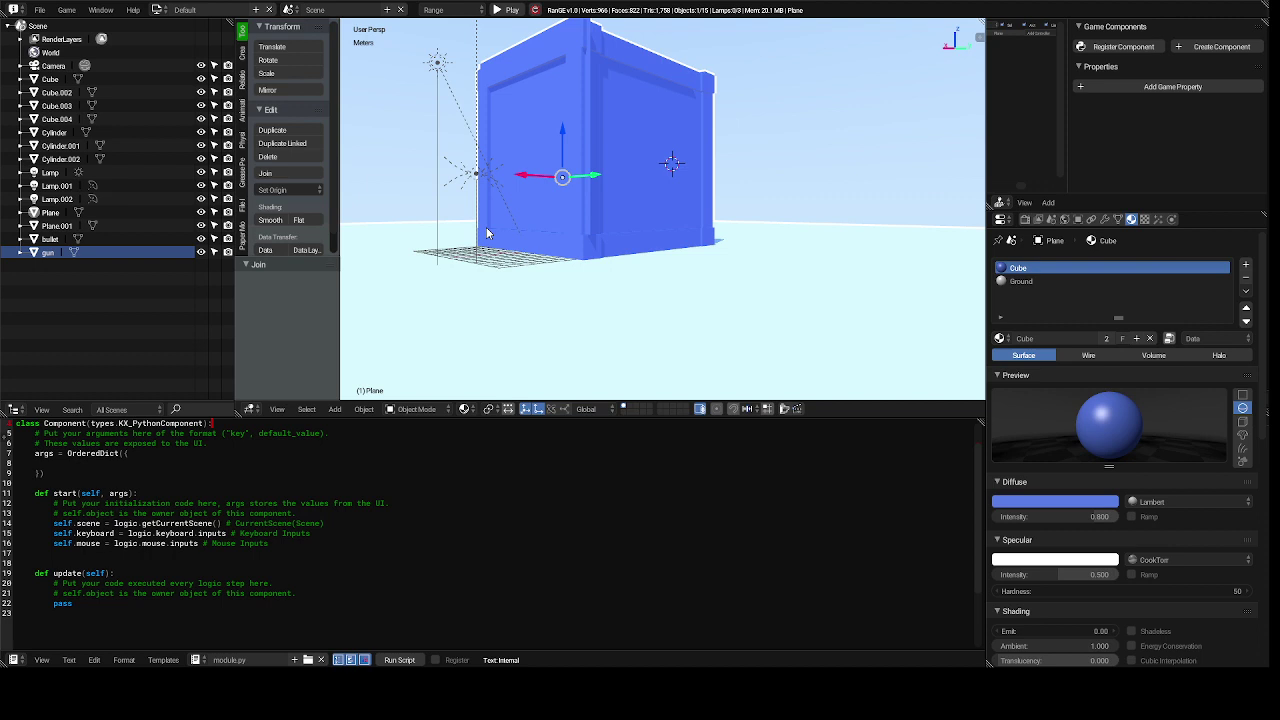
- Examine the joined blue enclosure from its outer sides and its open front
{"action": "key", "text": "KP_6"}
{"action": "key", "text": "KP_6"}
{"action": "key", "text": "KP_6"}
{"action": "key", "text": "KP_6"}
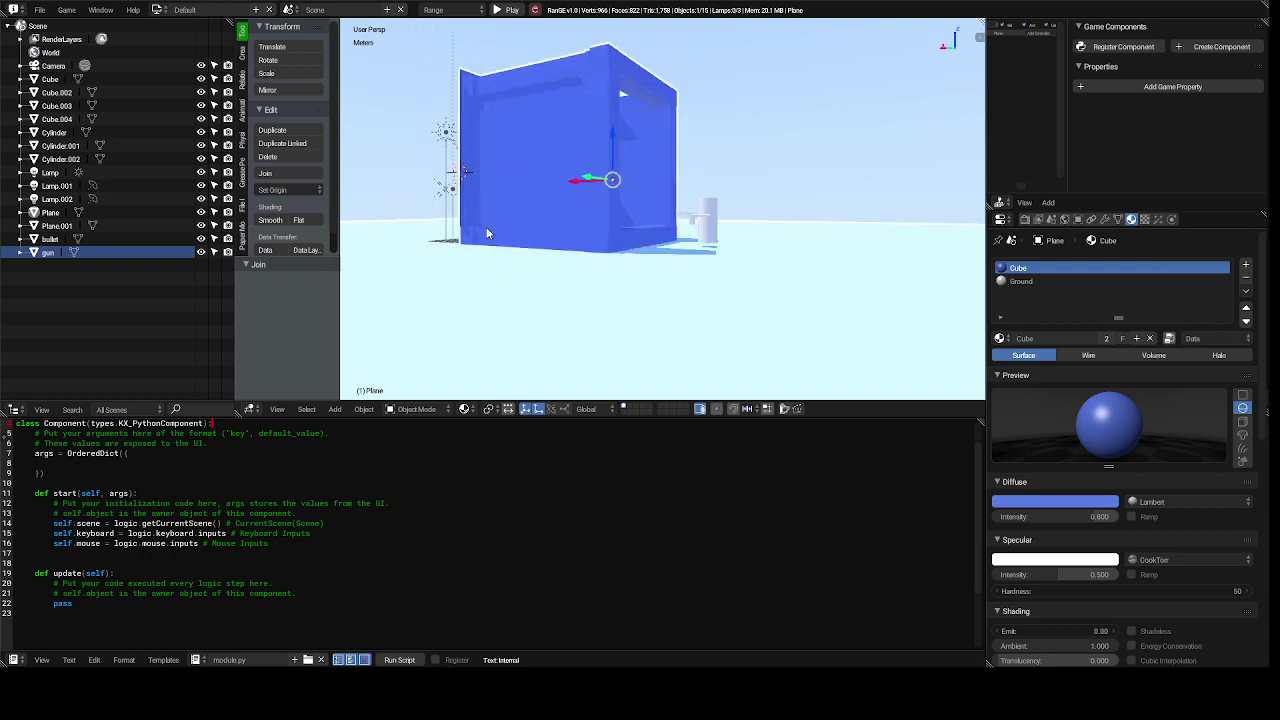
{"action": "key", "text": "KP_6"}
{"action": "key", "text": "KP_6"}
{"action": "key", "text": "KP_6"}
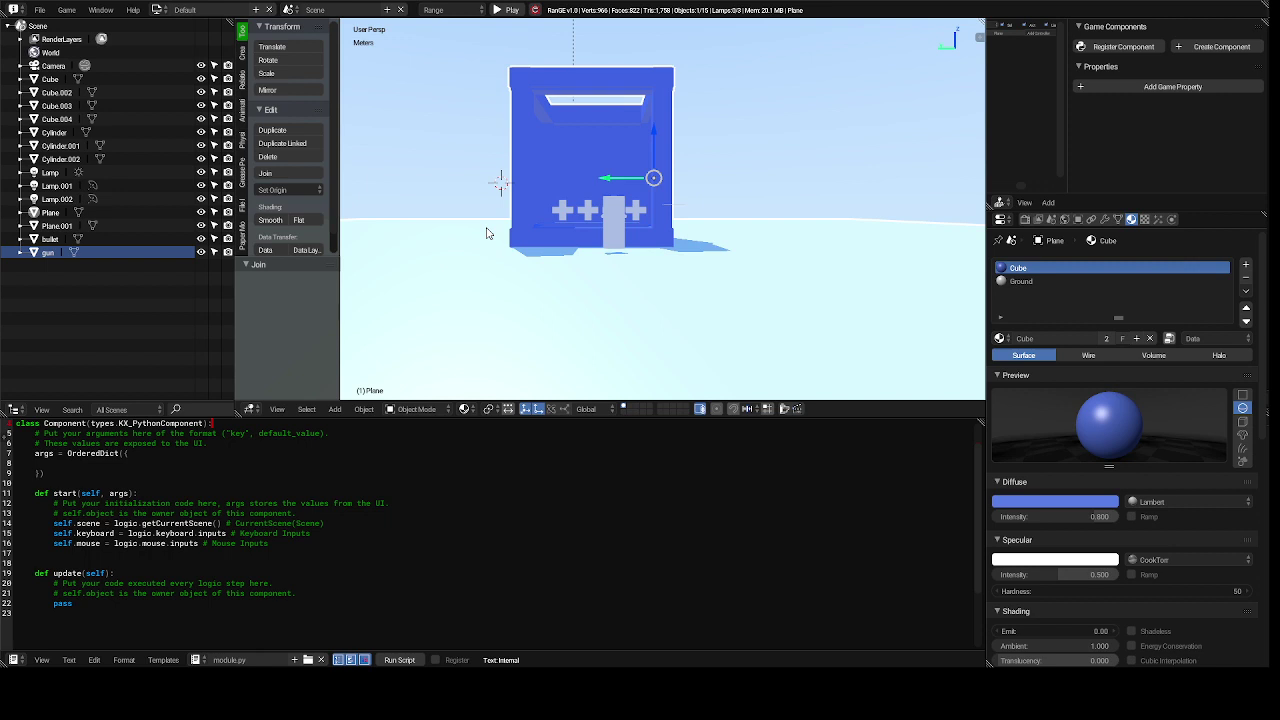
{"action": "key", "text": "KP_6"}
{"action": "key", "text": "KP_6"}
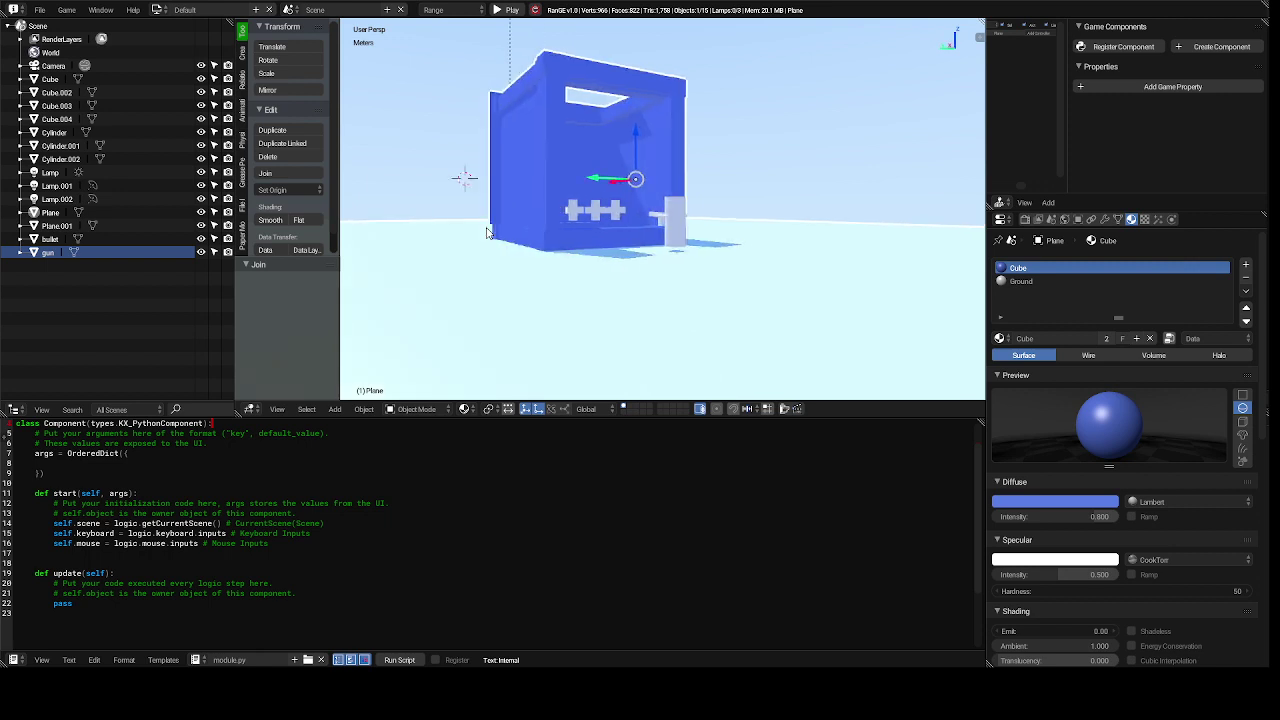
- Move the black bullet at the gun's muzzle to the second layer
{"action": "scroll", "coordinate": [487, 232], "scroll_direction": "up", "scroll_amount": 5}
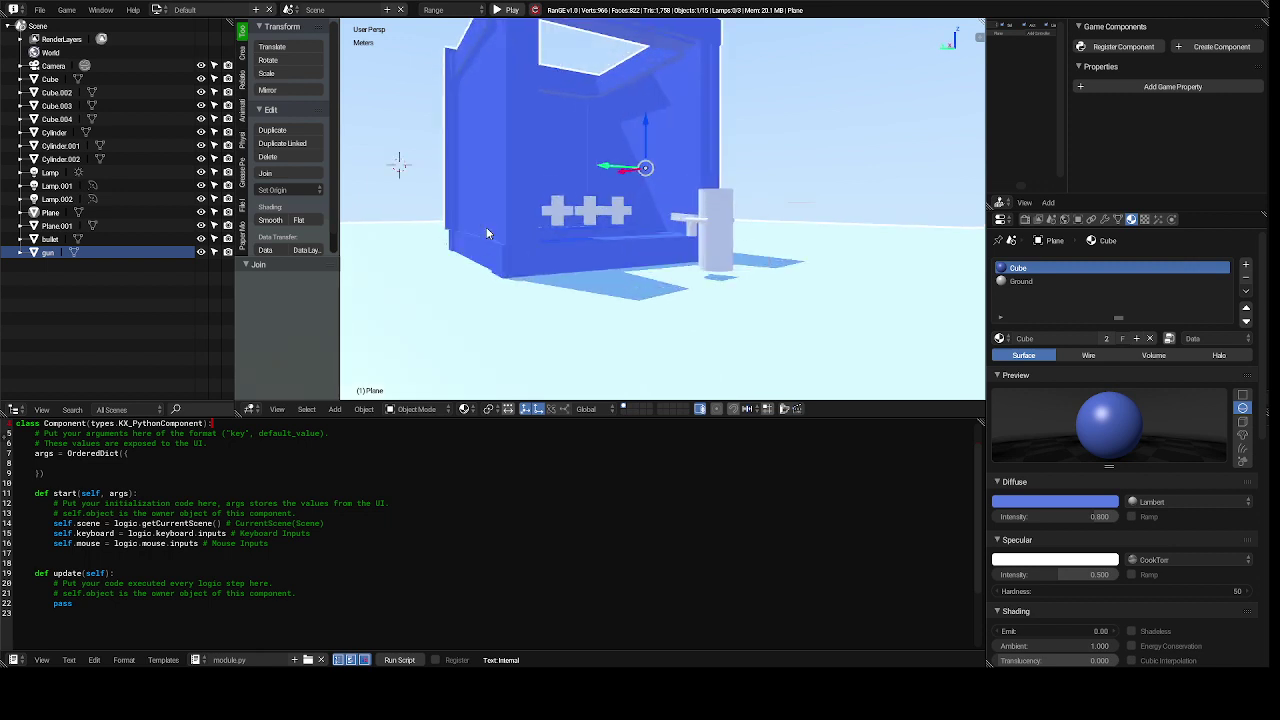
{"action": "scroll", "coordinate": [487, 232], "scroll_direction": "up", "scroll_amount": 2}
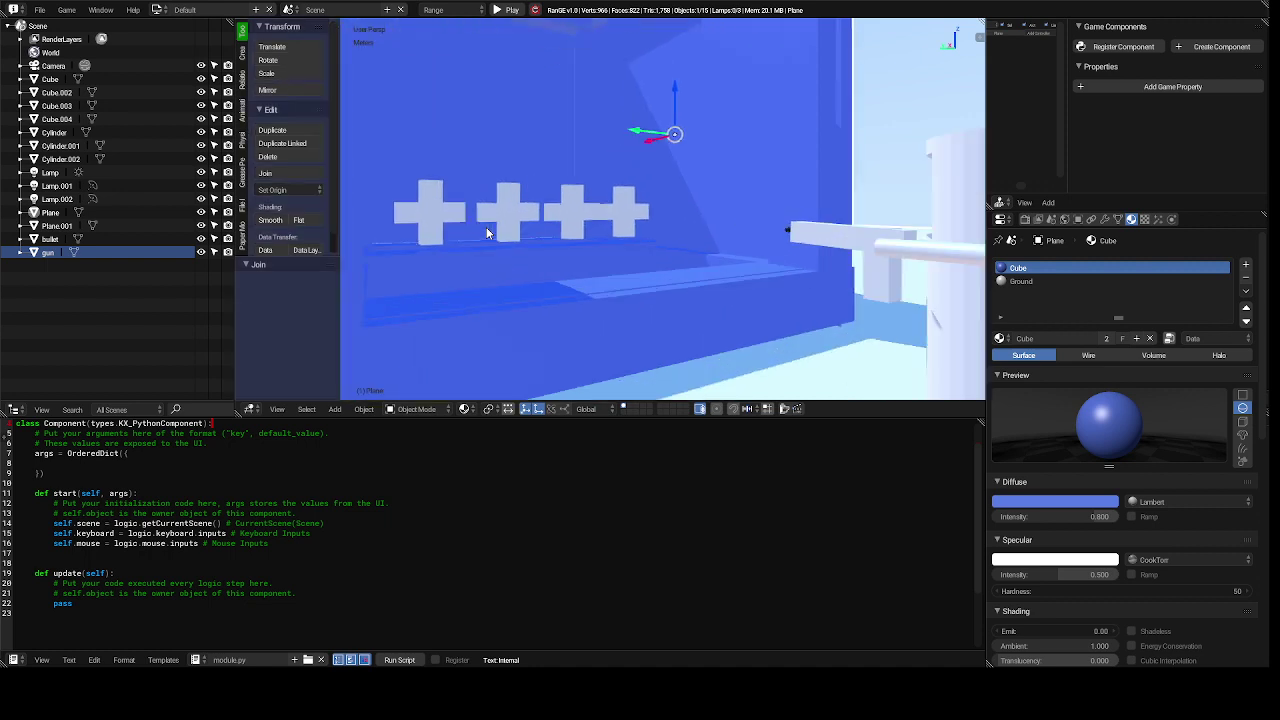
{"action": "scroll", "coordinate": [486, 232], "scroll_direction": "up", "scroll_amount": 2}
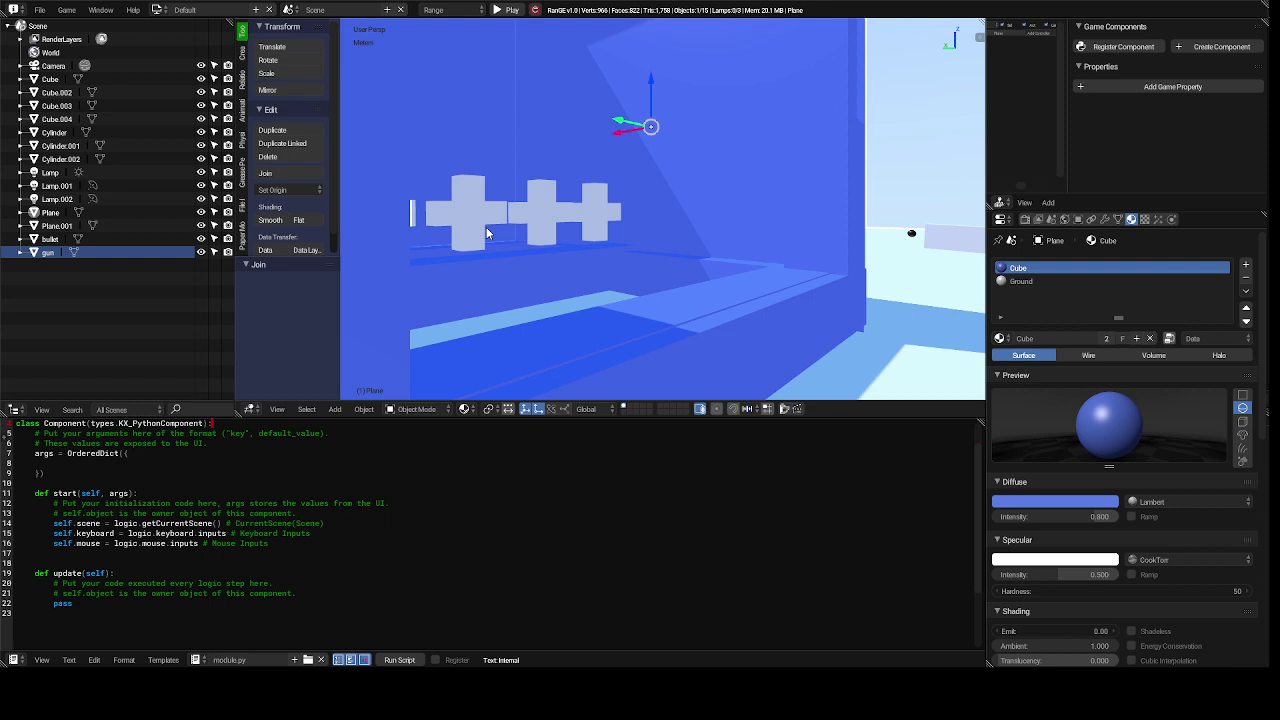
{"action": "scroll", "coordinate": [486, 232], "scroll_direction": "down", "scroll_amount": 2, "text": "ctrl"}
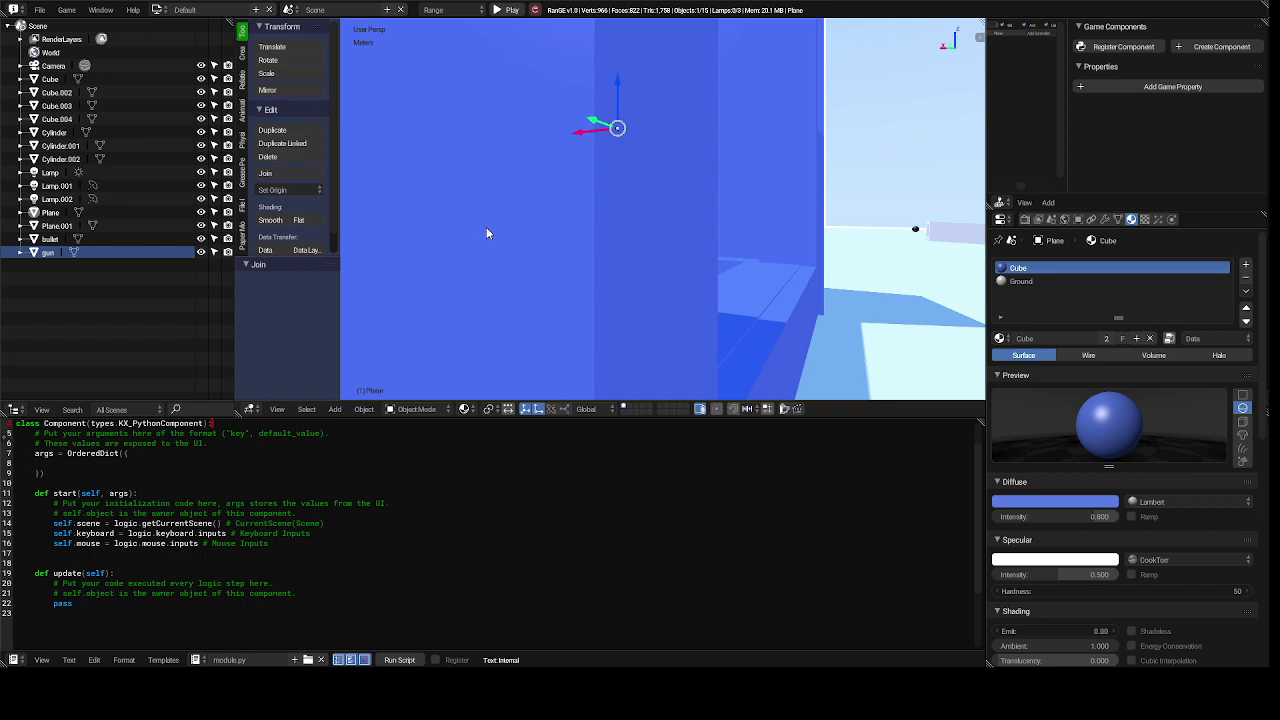
{"action": "scroll", "coordinate": [487, 233], "scroll_direction": "up", "scroll_amount": 5, "text": "ctrl"}
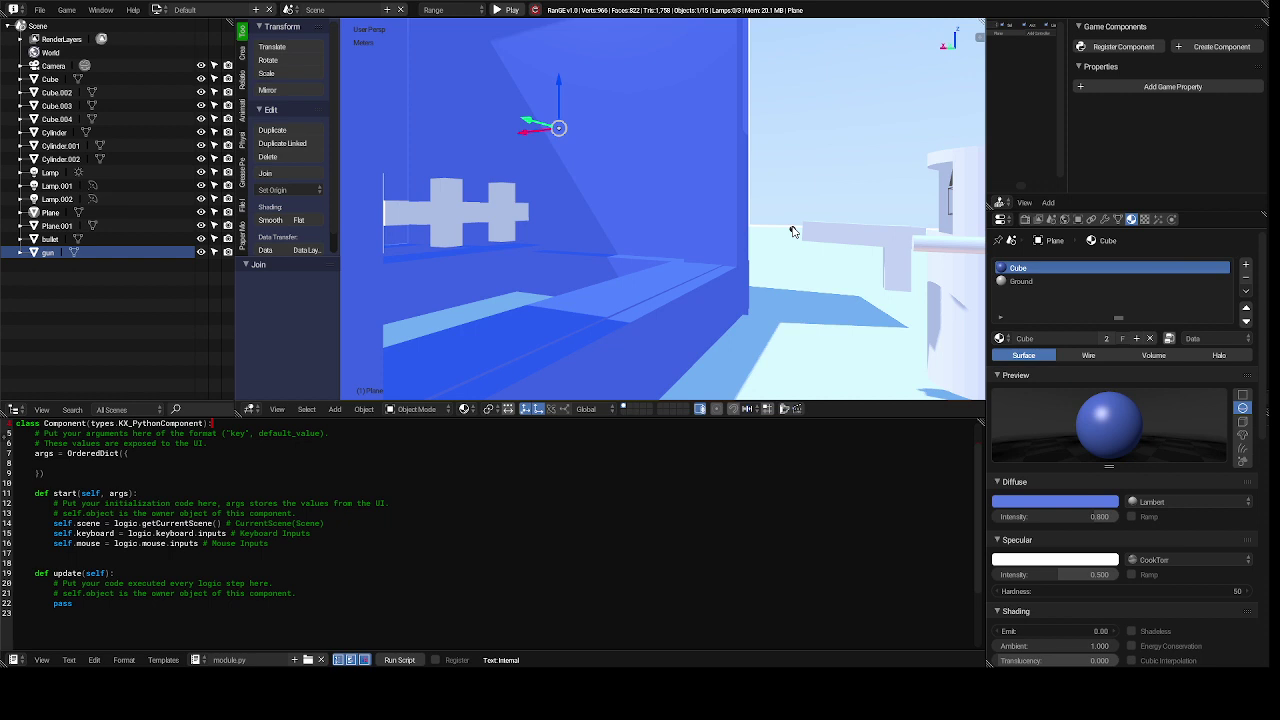
{"action": "right_click", "coordinate": [792, 231]}
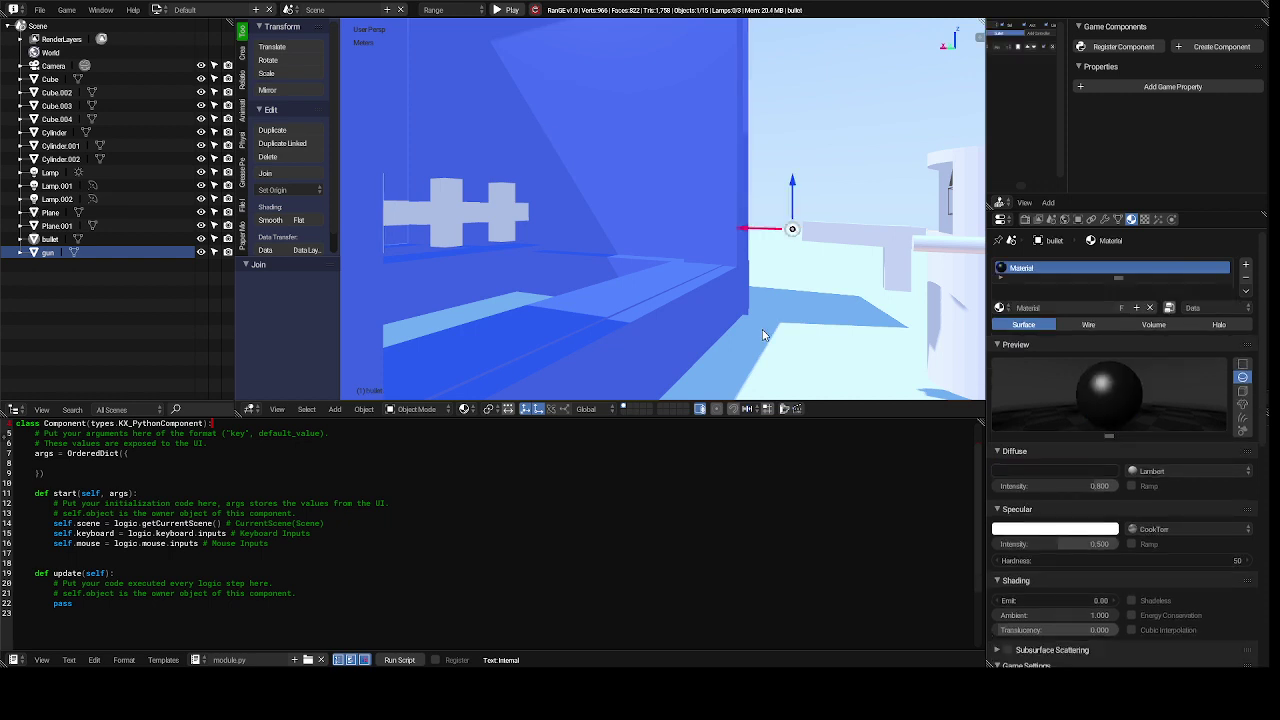
{"action": "key", "text": "m"}
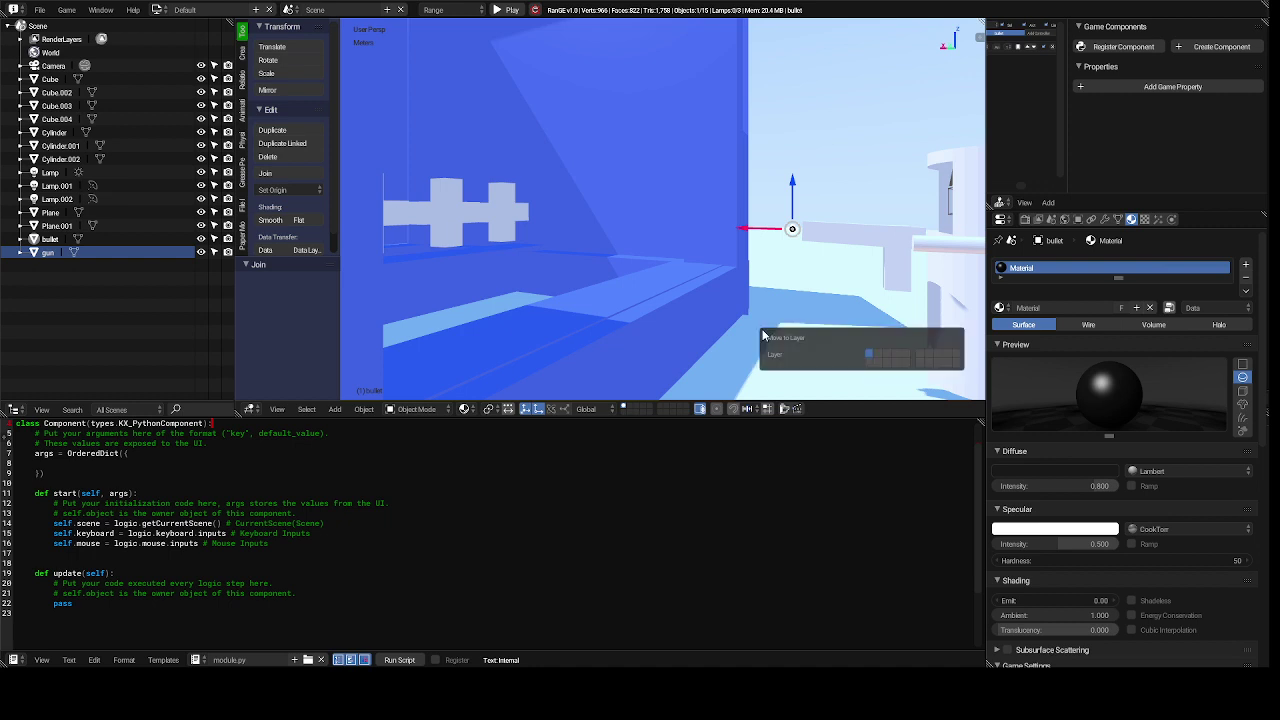
{"action": "left_click", "coordinate": [877, 357]}
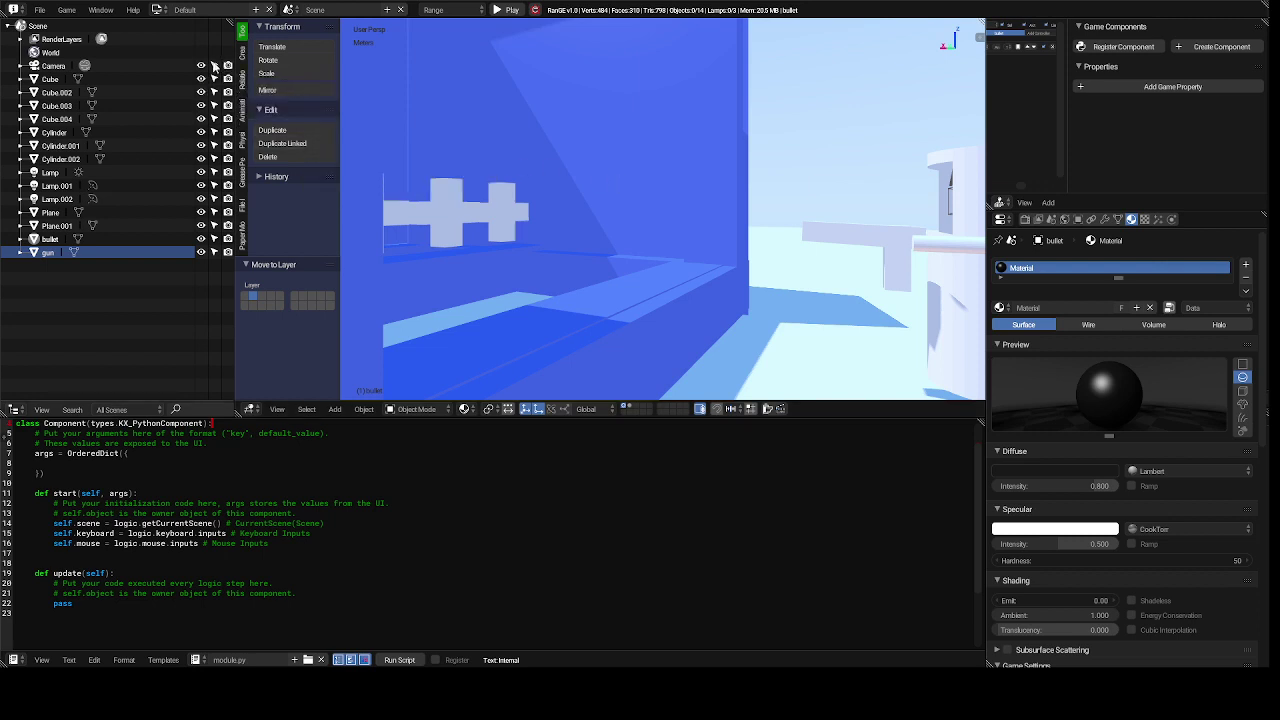
- Switch to the Game Logic layout and collapse the gun's expanded keyboard sensor and two motion actuators
{"action": "left_click", "coordinate": [157, 9]}
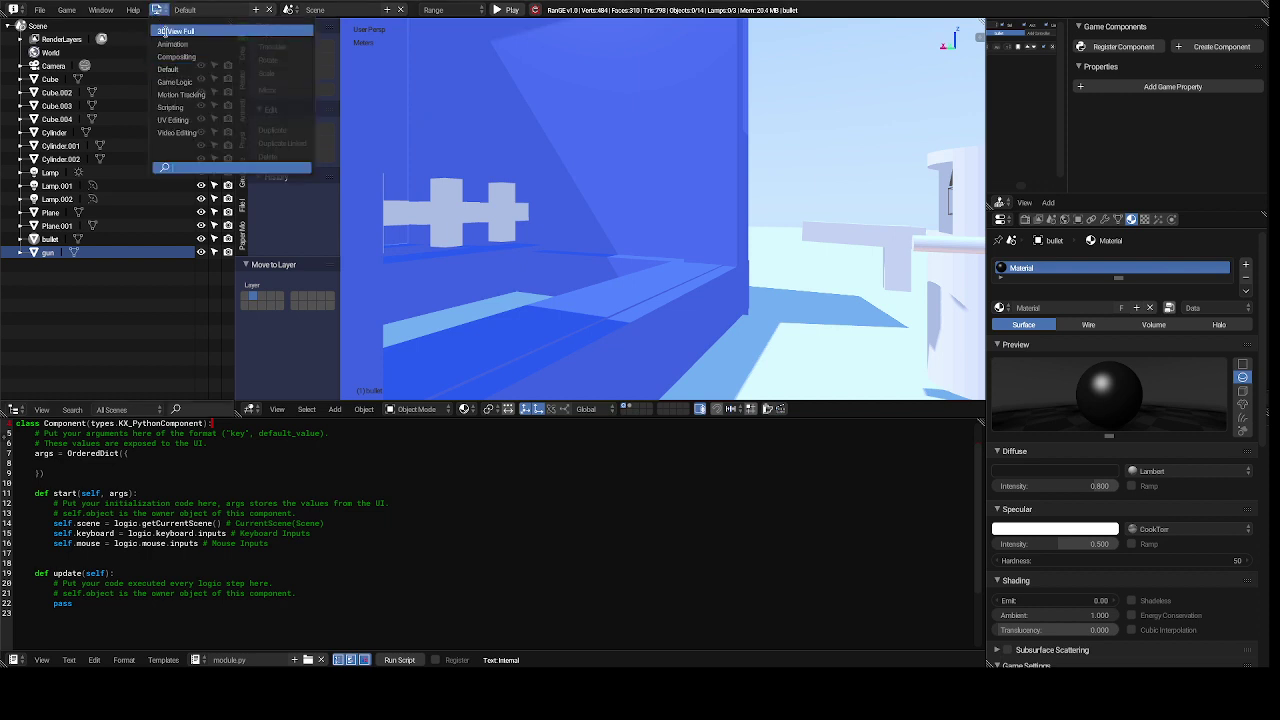
{"action": "left_click", "coordinate": [187, 83]}
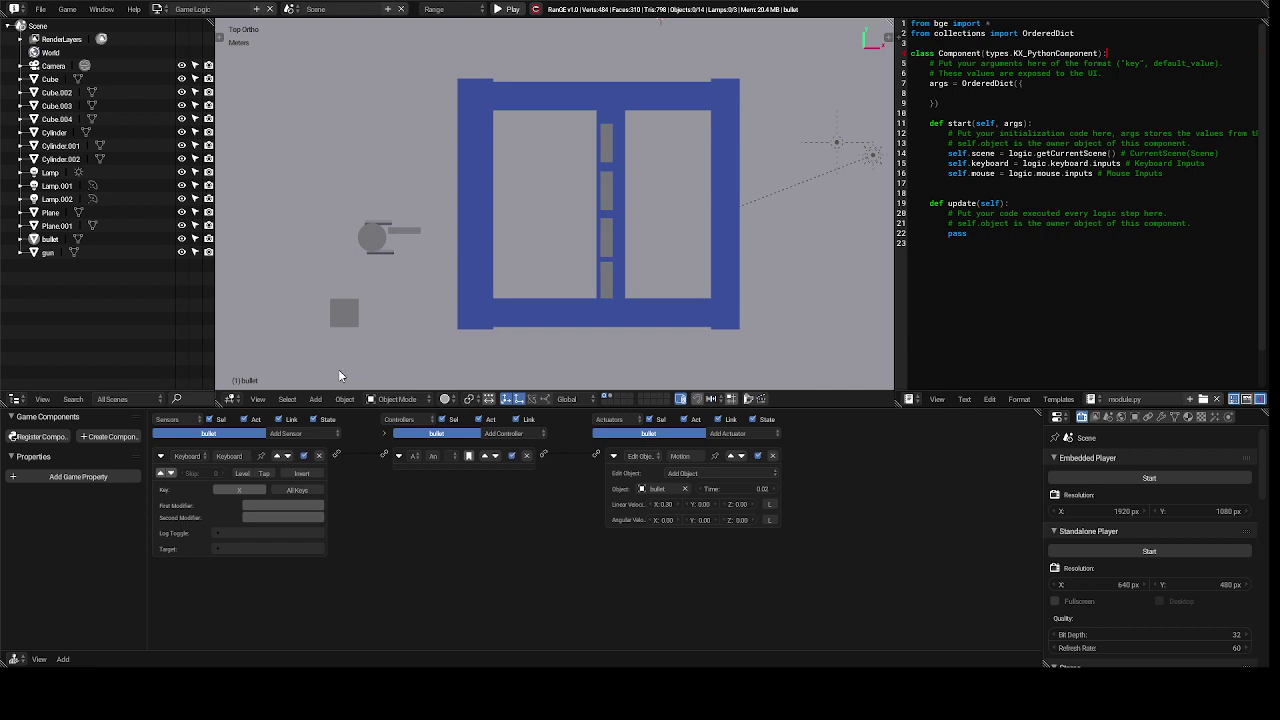
{"action": "left_click", "coordinate": [47, 253]}
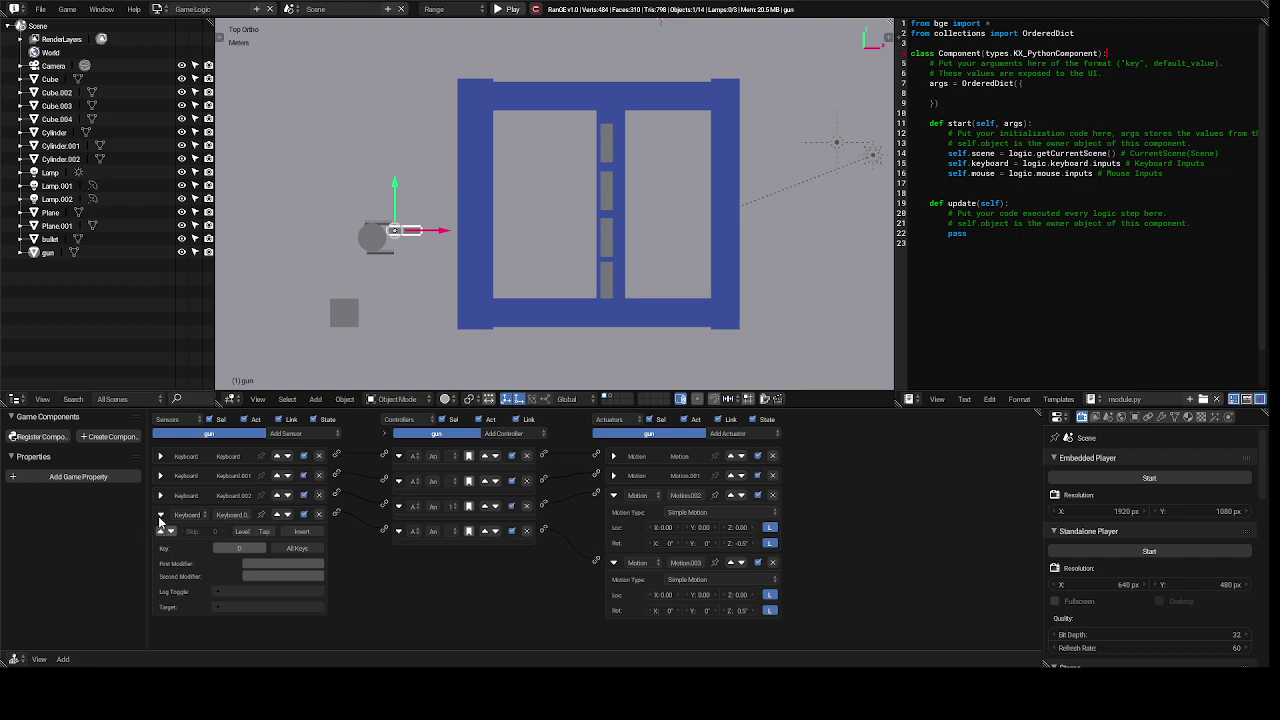
{"action": "left_click", "coordinate": [160, 515]}
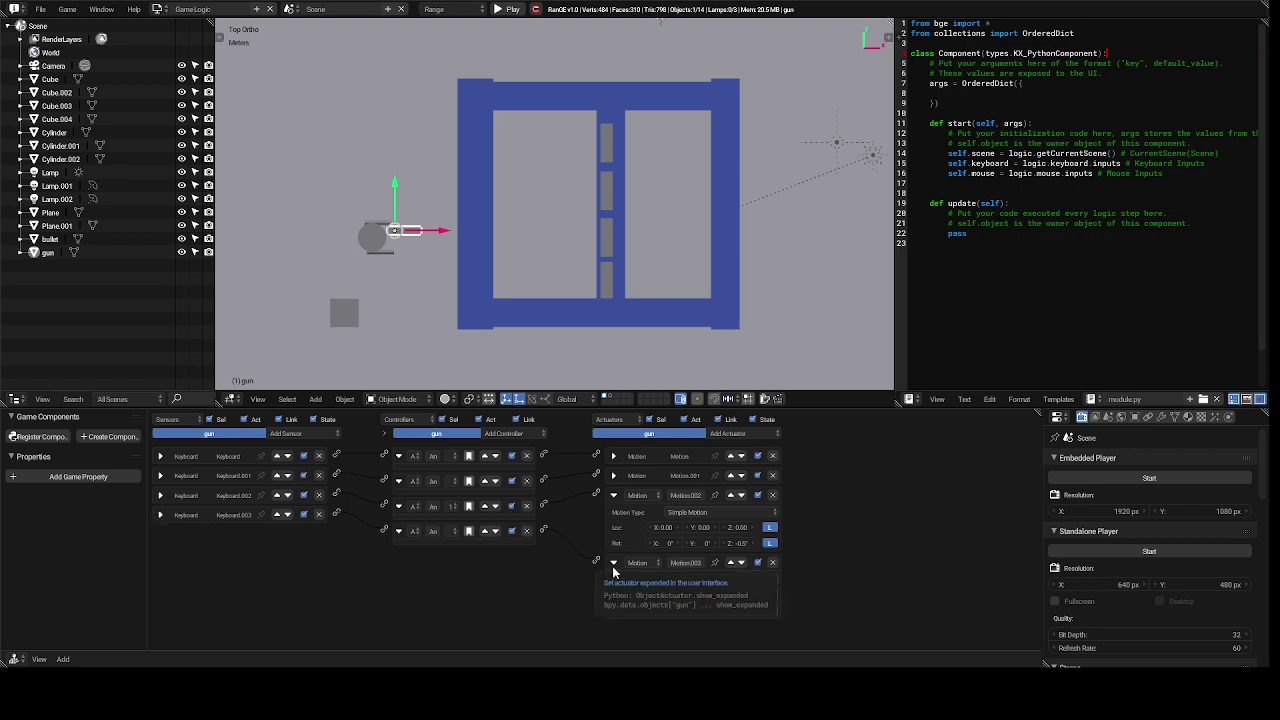
{"action": "left_click", "coordinate": [614, 566]}
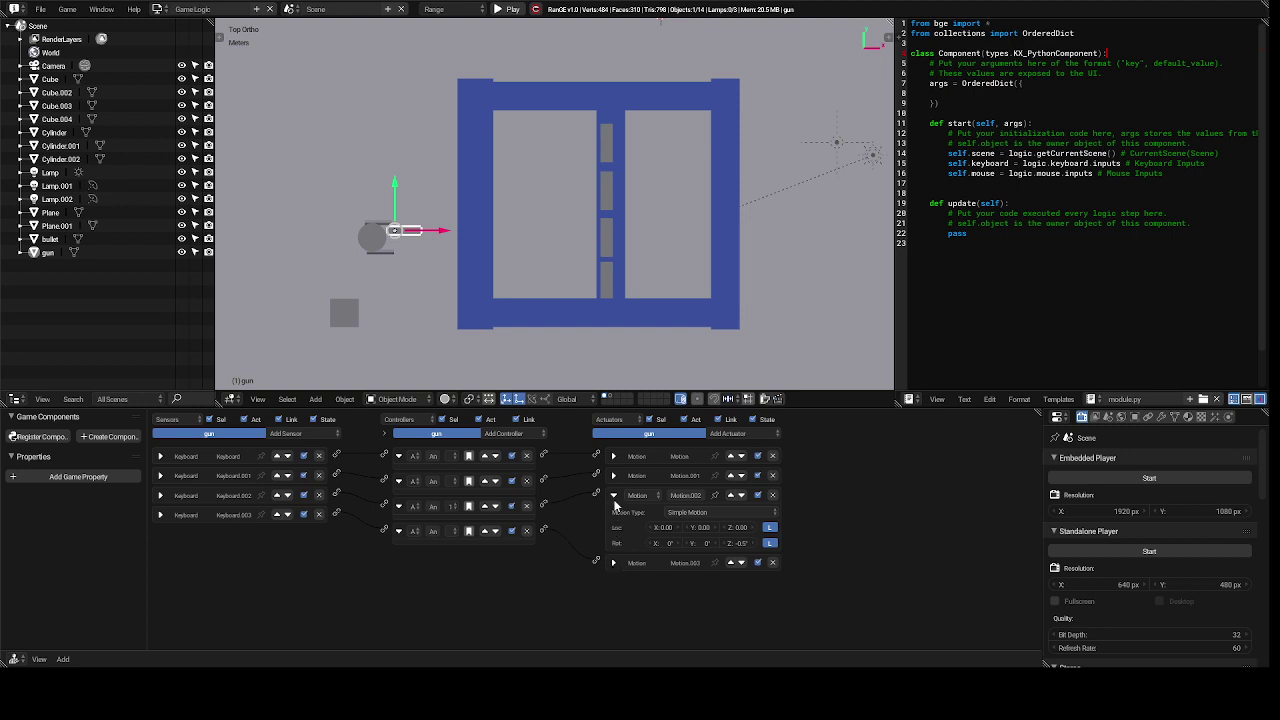
{"action": "left_click", "coordinate": [614, 495]}
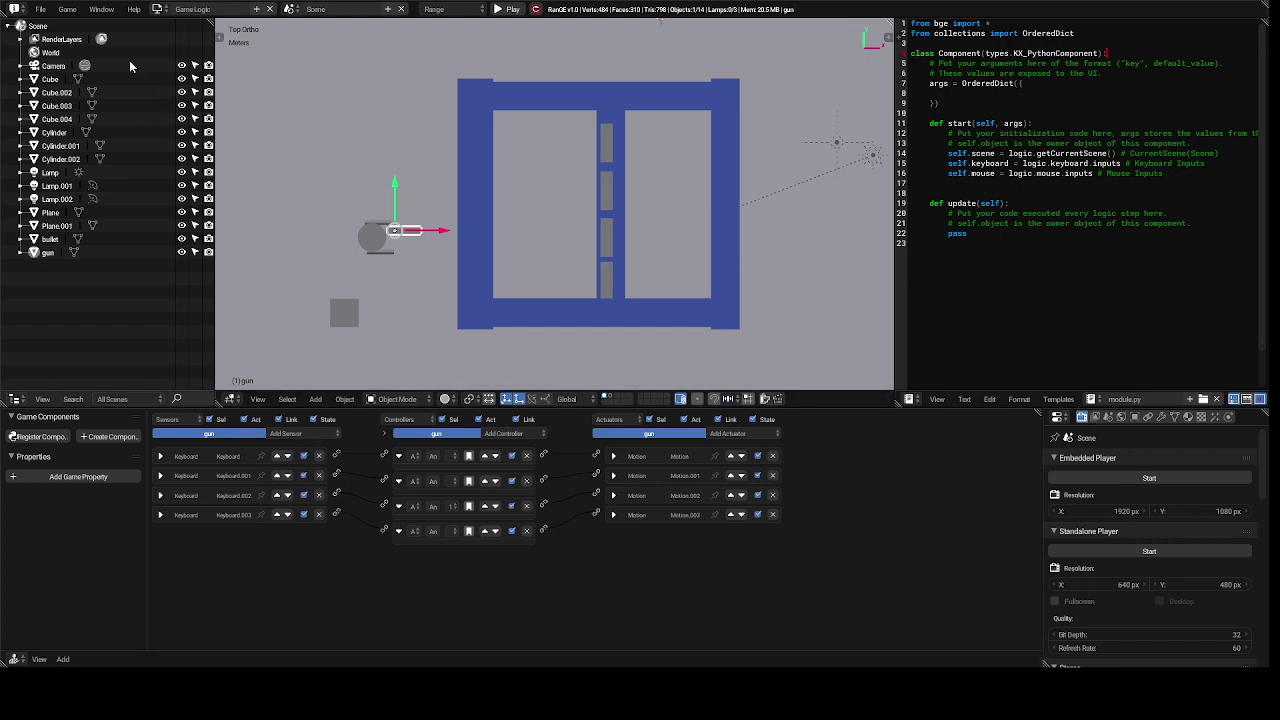
- Save the project file
{"action": "left_click", "coordinate": [40, 9]}
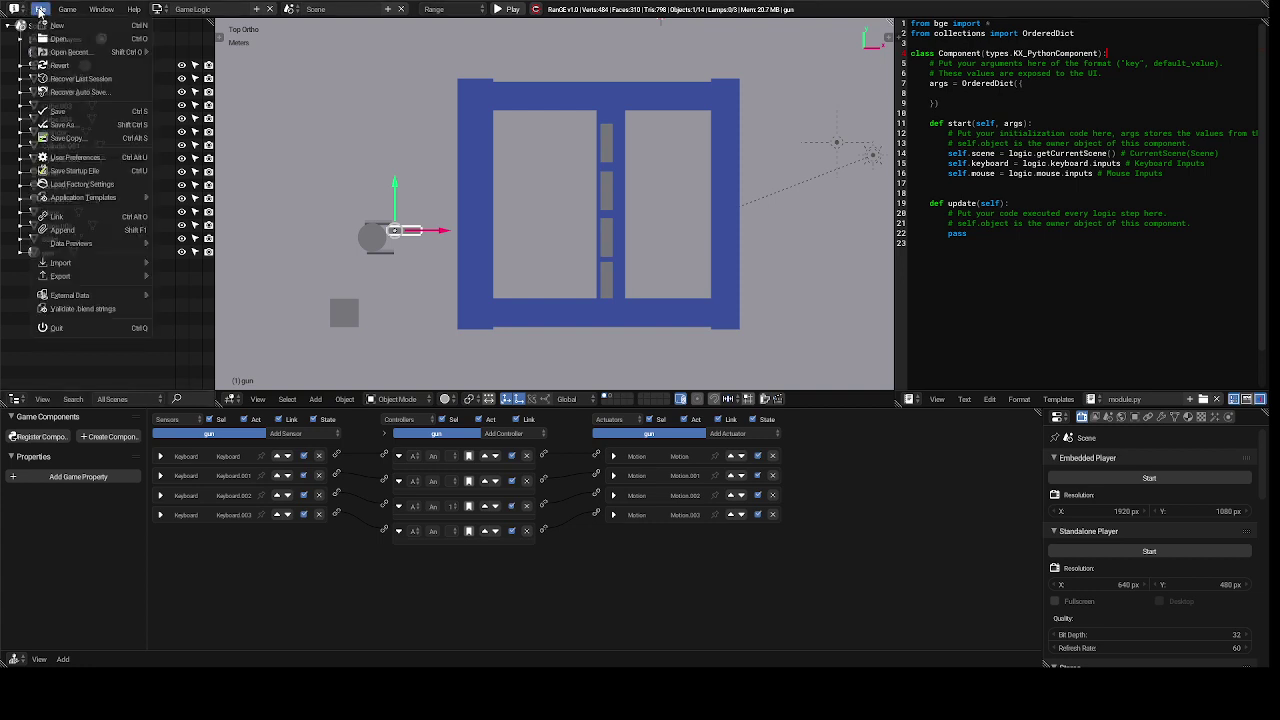
{"action": "mouse_move", "coordinate": [57, 50]}
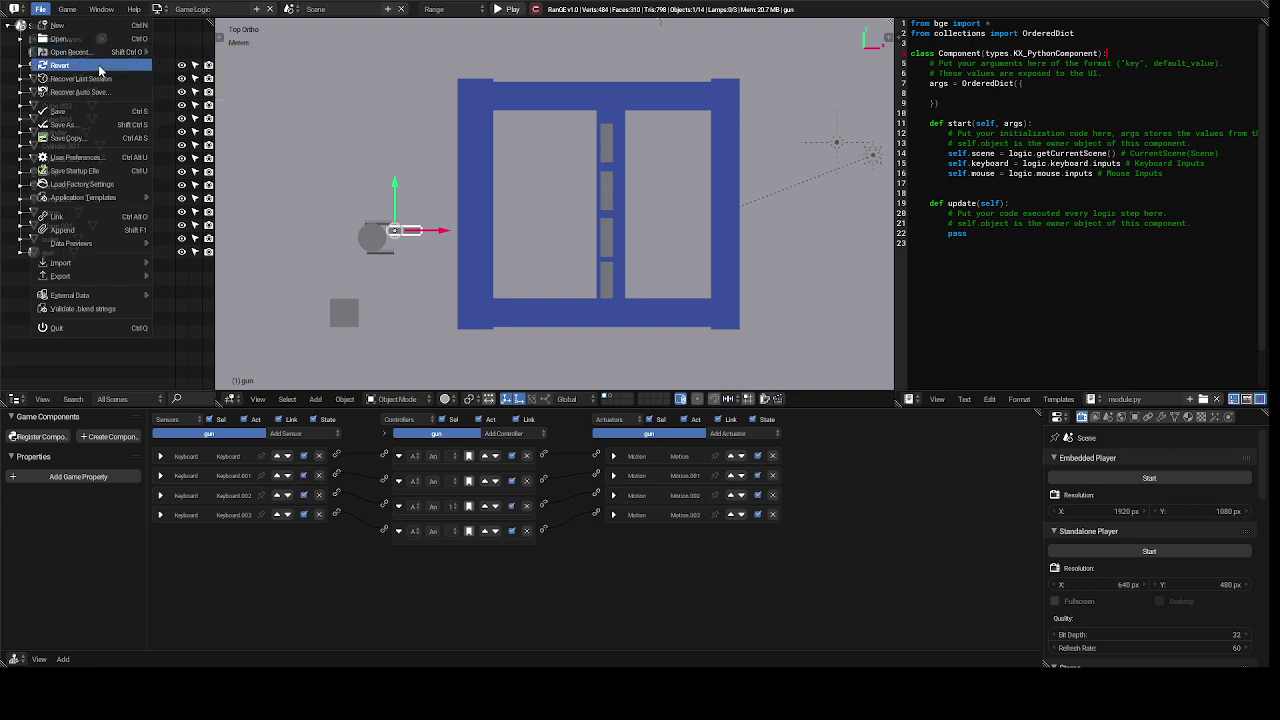
{"action": "left_click", "coordinate": [78, 115]}
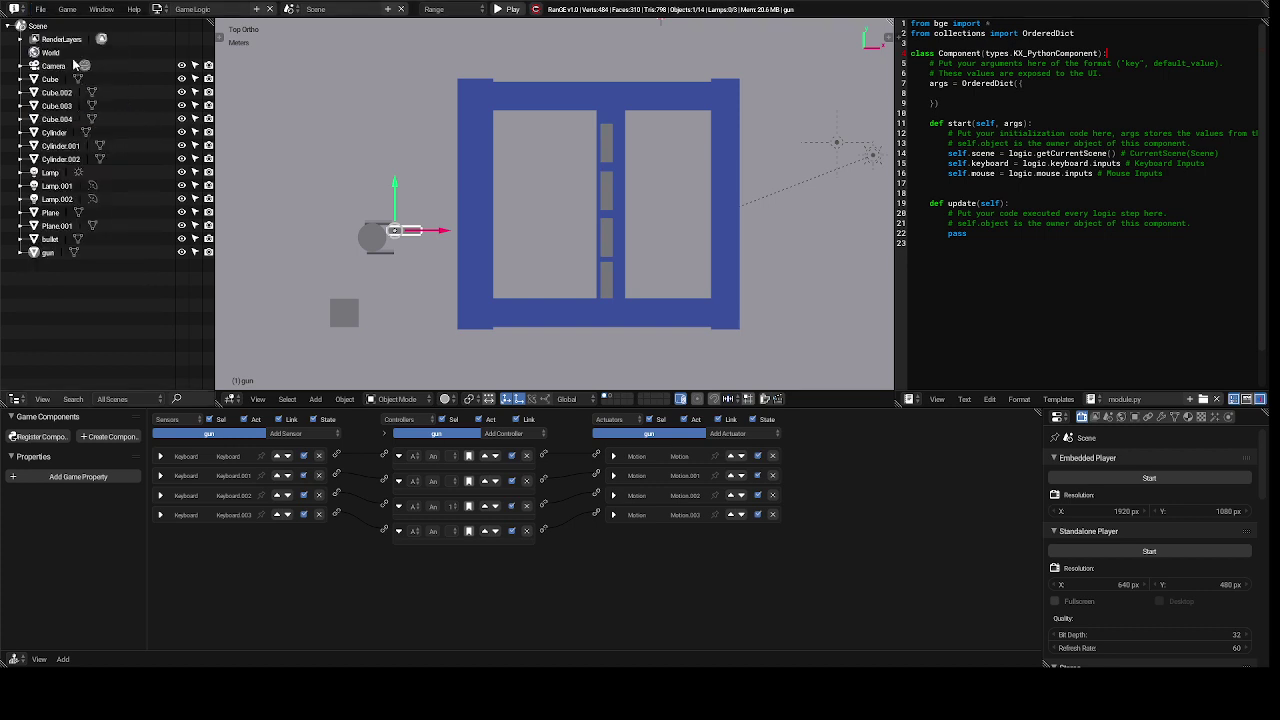
- Return to the Default layout and try to move the hidden bullet to the first layer
{"action": "left_click", "coordinate": [160, 10]}
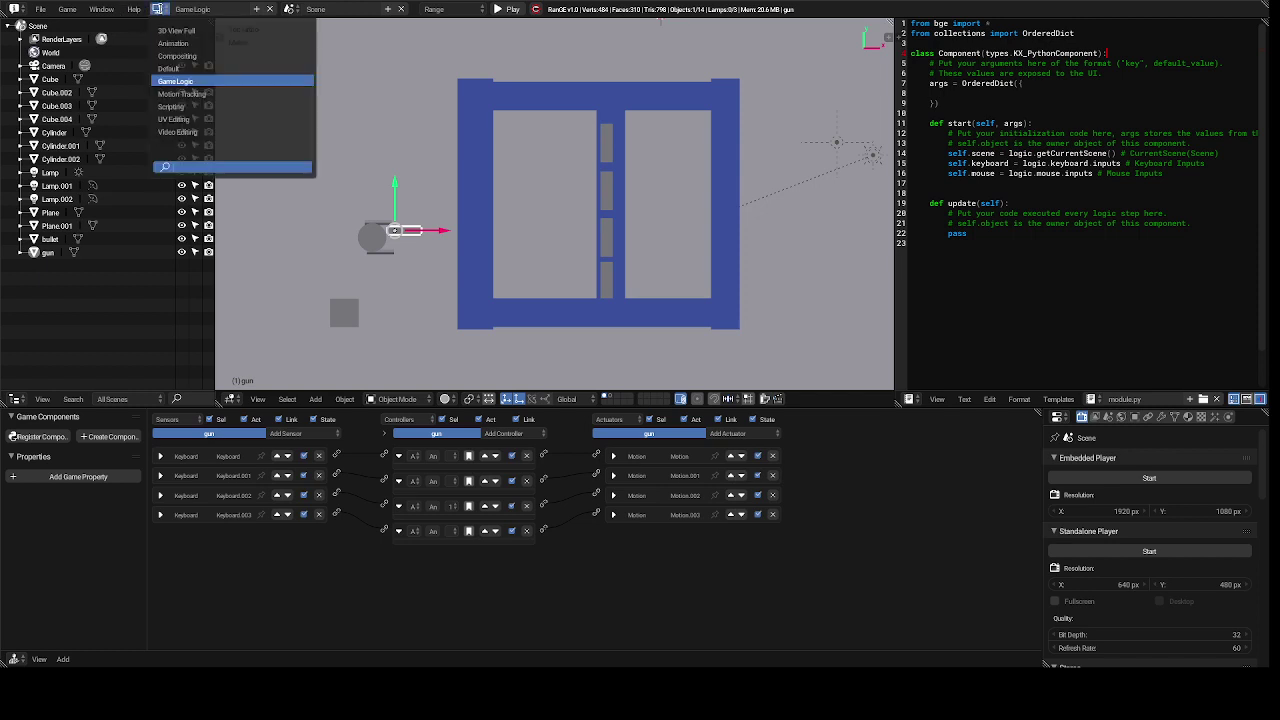
{"action": "left_click", "coordinate": [162, 12]}
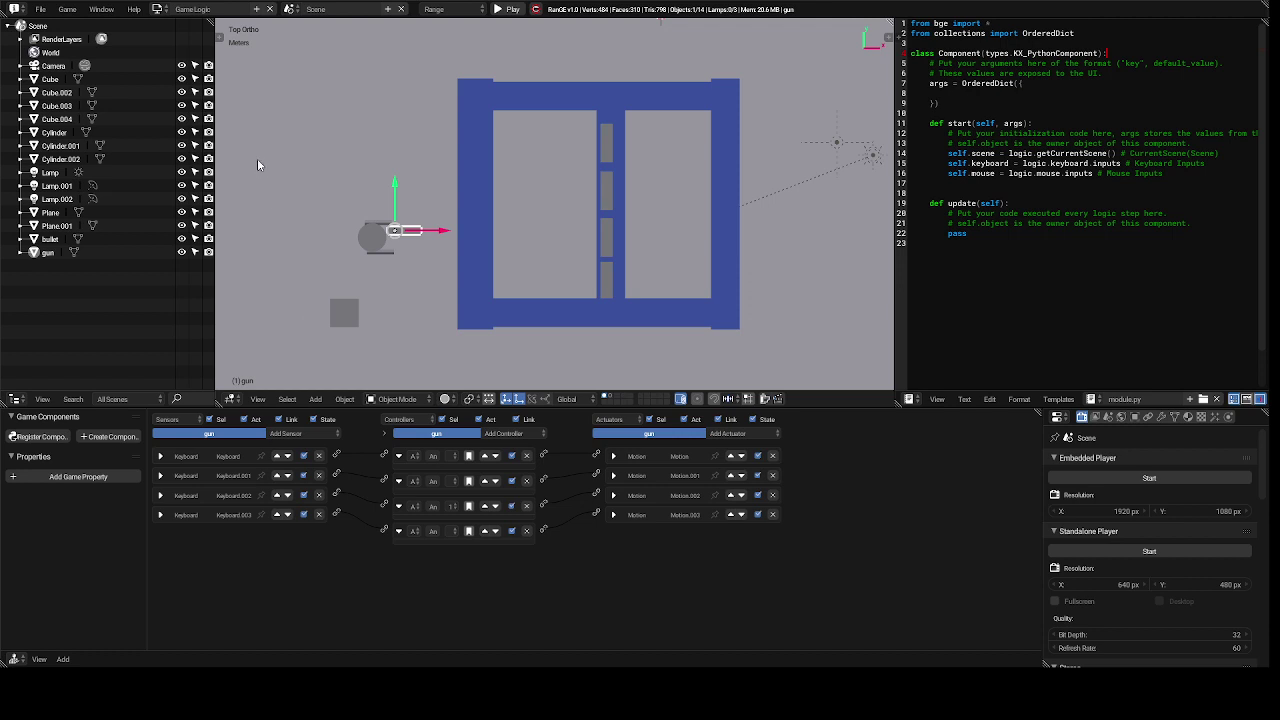
{"action": "left_click", "coordinate": [161, 10]}
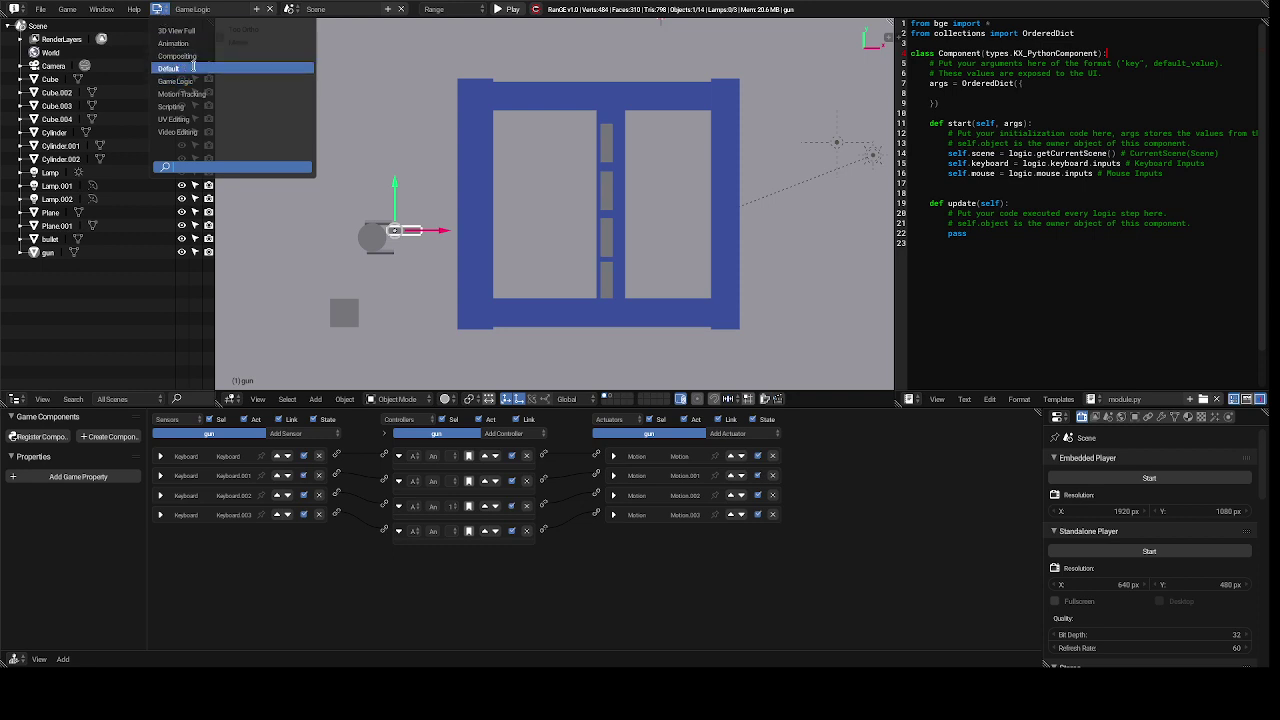
{"action": "left_click", "coordinate": [193, 67]}
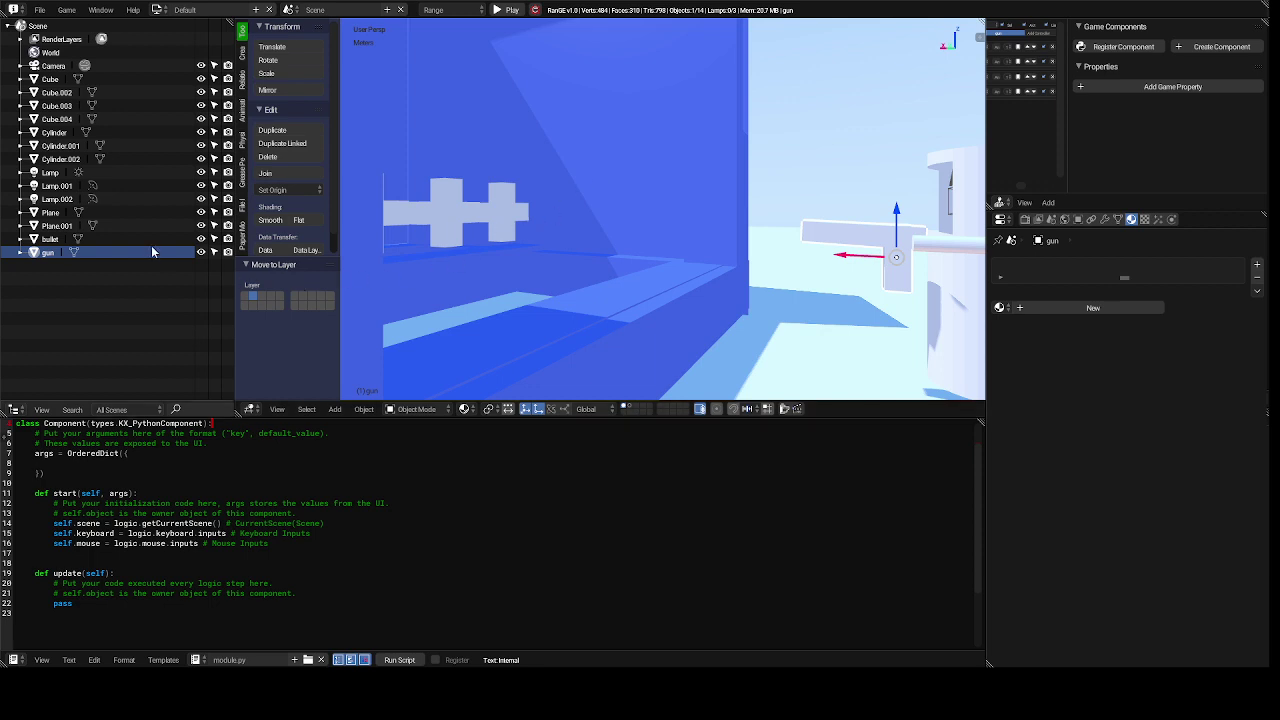
{"action": "left_click", "coordinate": [50, 240]}
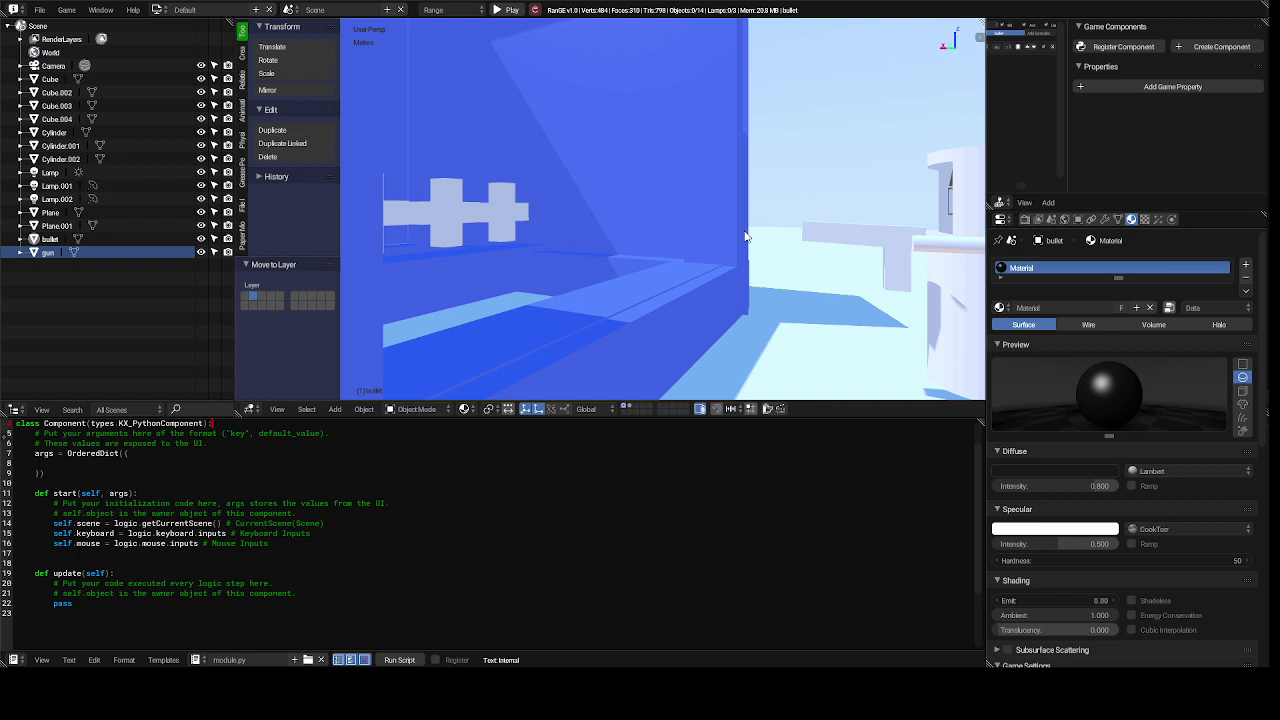
{"action": "key", "text": "m"}
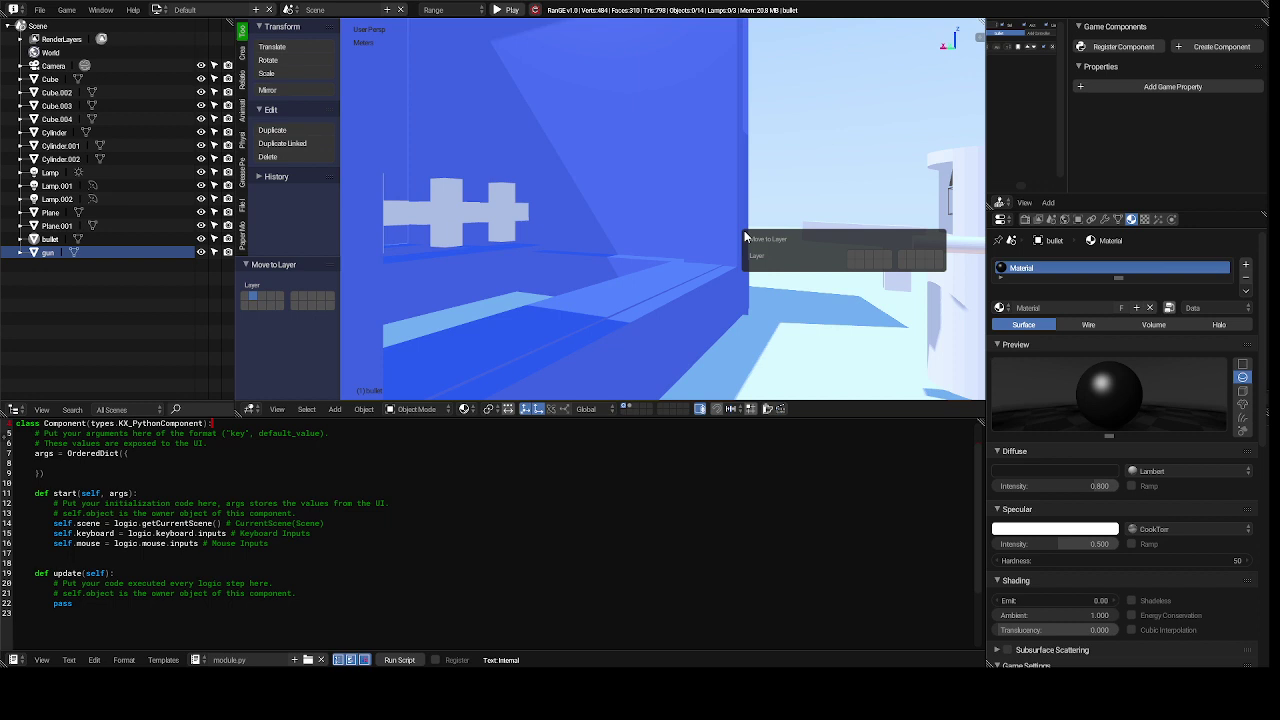
{"action": "left_click", "coordinate": [851, 257]}
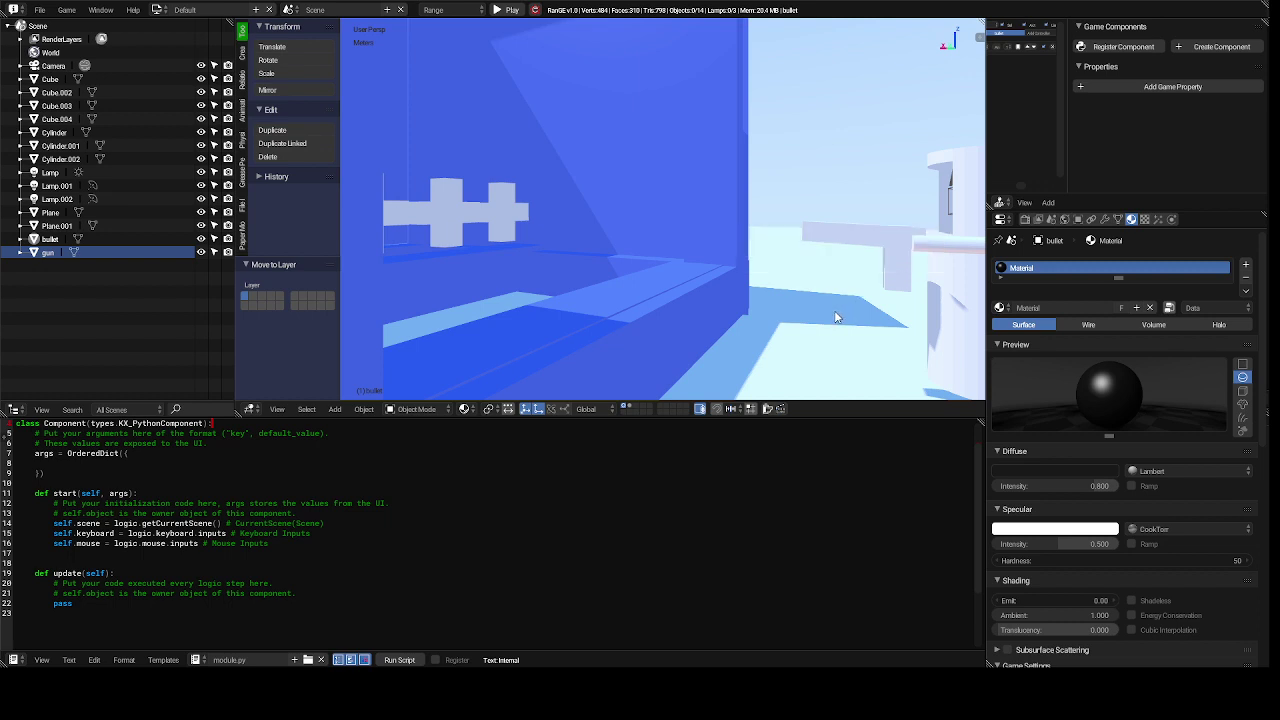
{"action": "scroll", "coordinate": [836, 317], "scroll_direction": "up", "scroll_amount": 2}
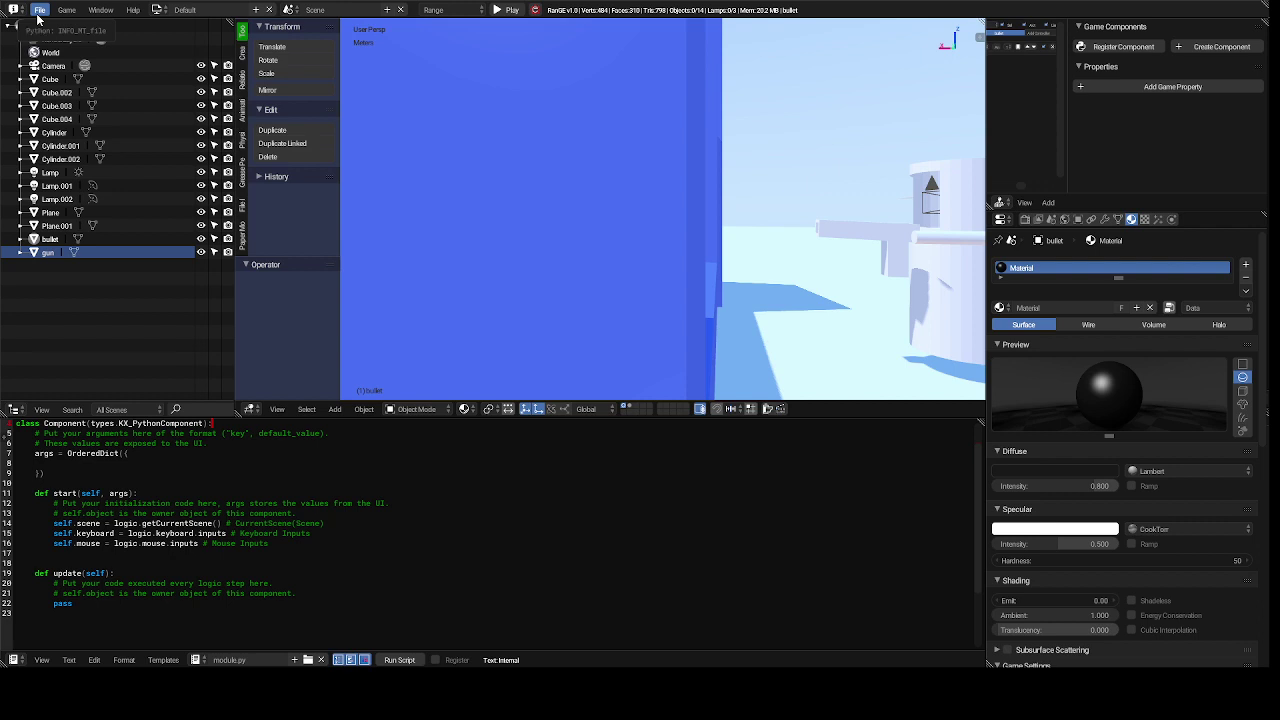
- Collapse the gun's last two motion actuators and its last keyboard sensor in the Game Logic layout
{"action": "left_click", "coordinate": [158, 11]}
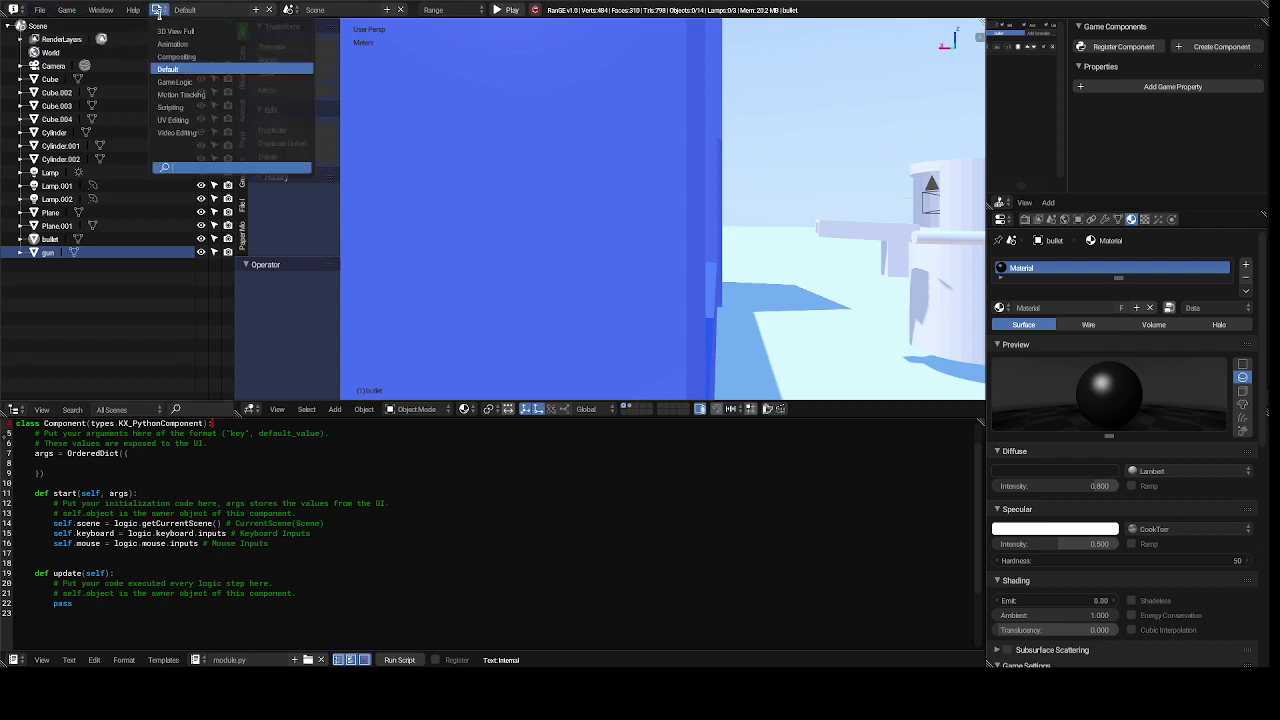
{"action": "left_click", "coordinate": [178, 82]}
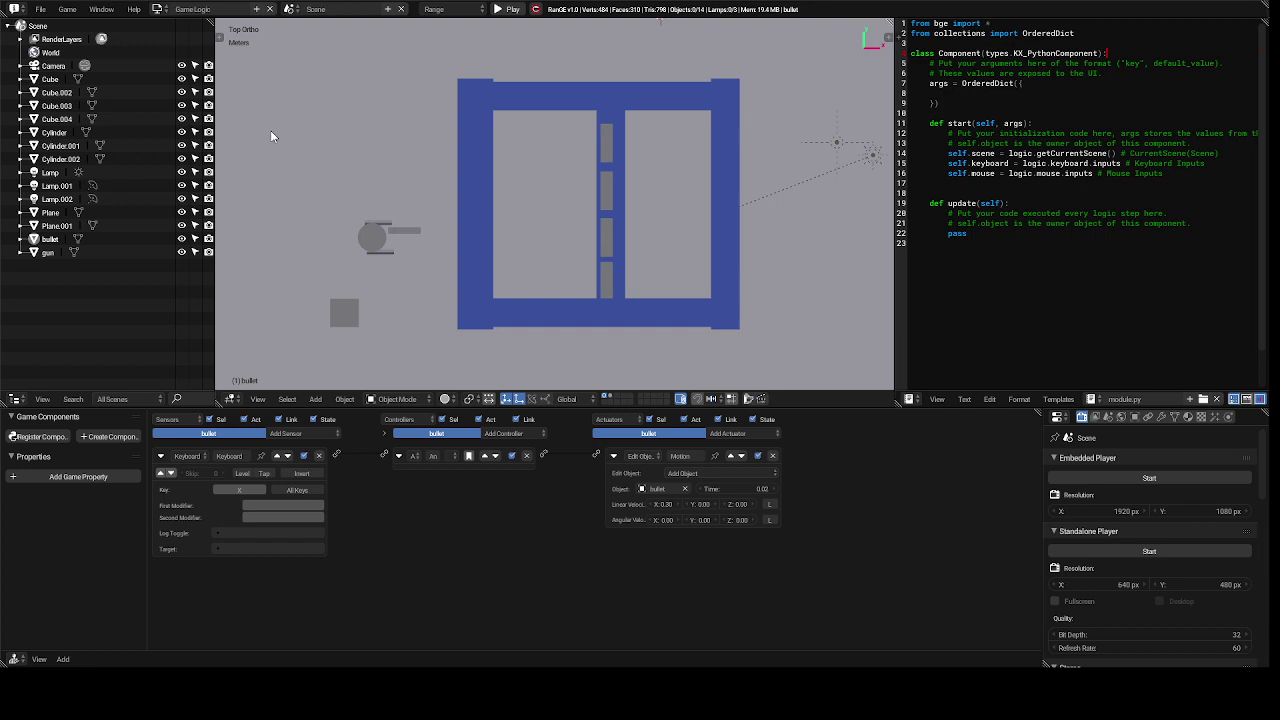
{"action": "left_click", "coordinate": [47, 253]}
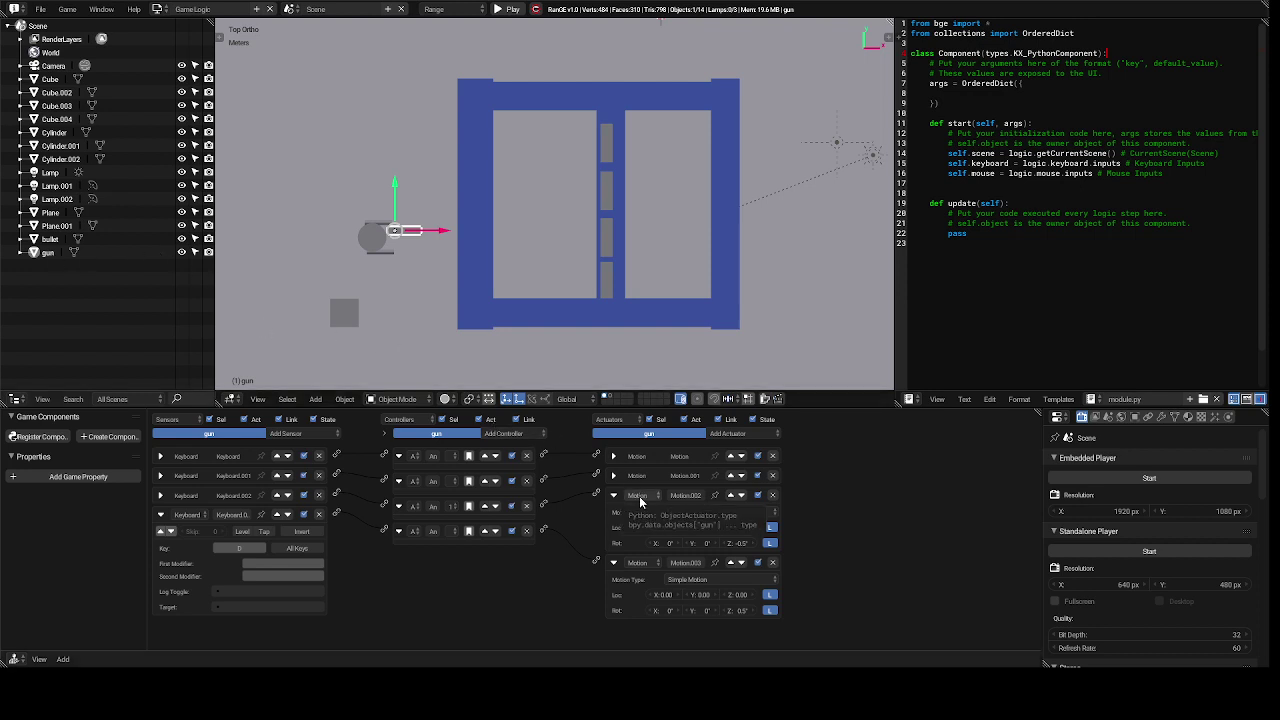
{"action": "left_click", "coordinate": [613, 497]}
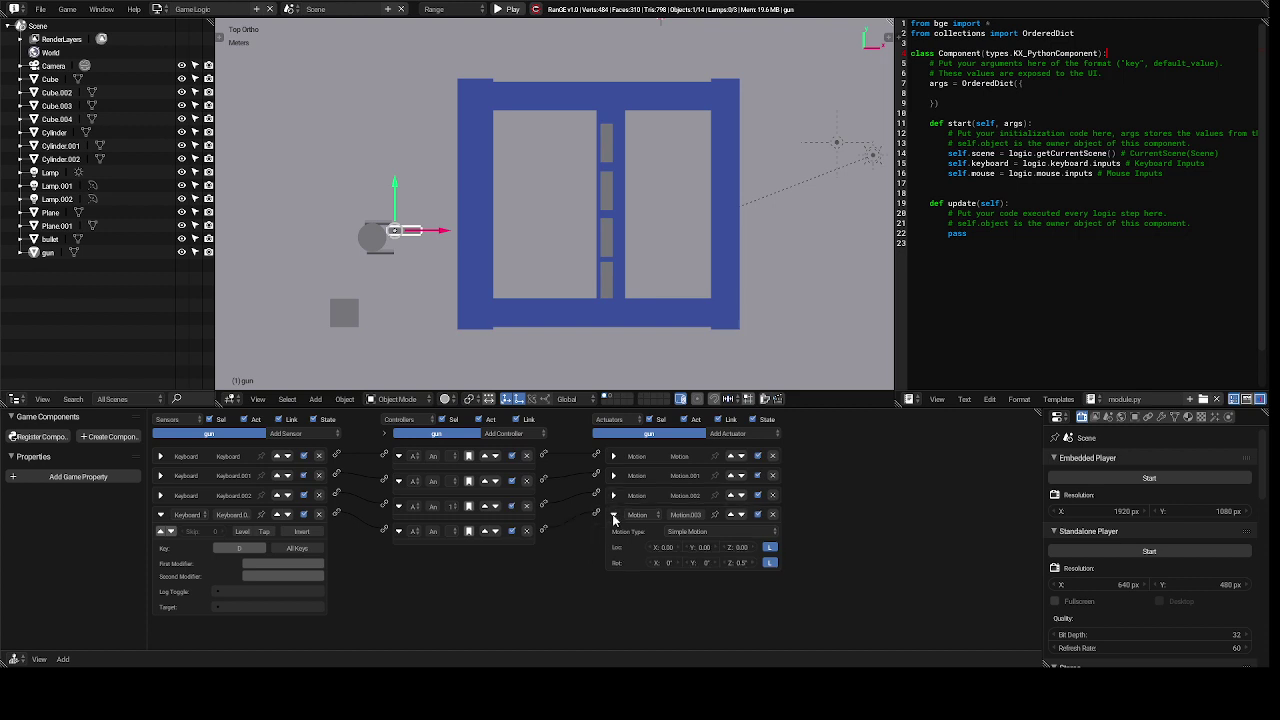
{"action": "left_click", "coordinate": [613, 515]}
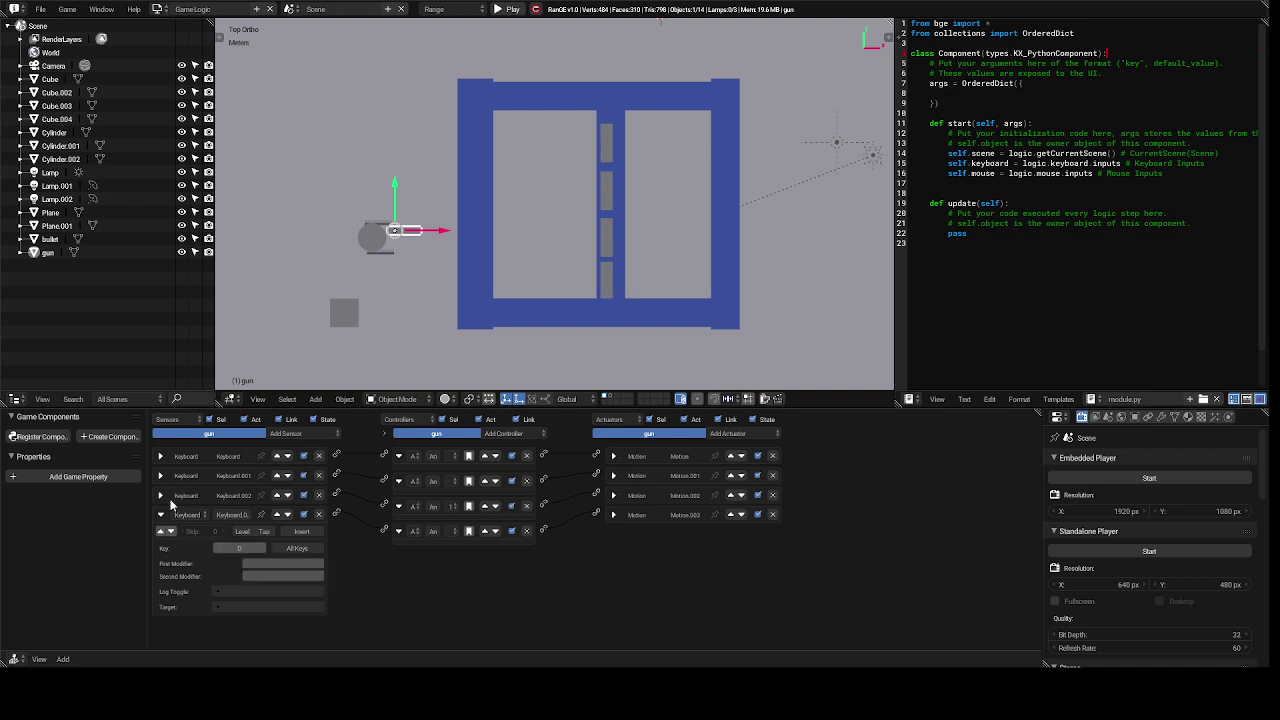
{"action": "left_click", "coordinate": [161, 516]}
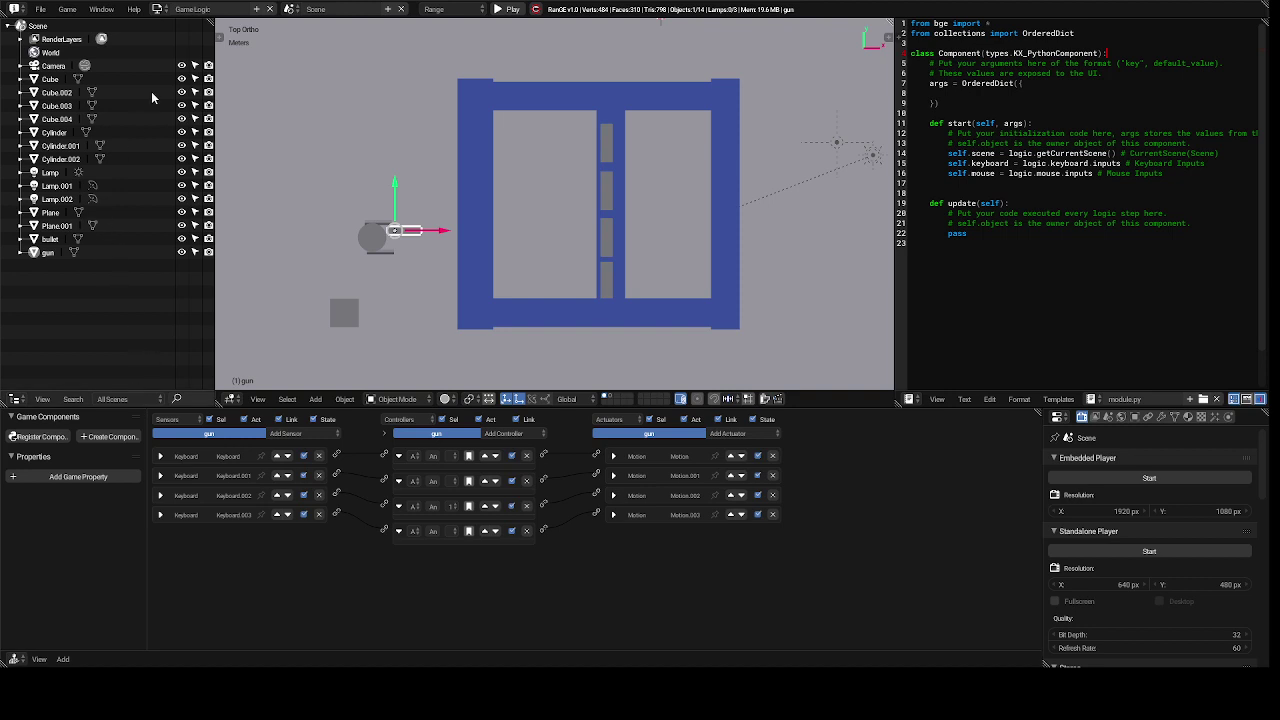
- Try again to assign the bullet to the first layer from the Default layout
{"action": "left_click", "coordinate": [157, 11]}
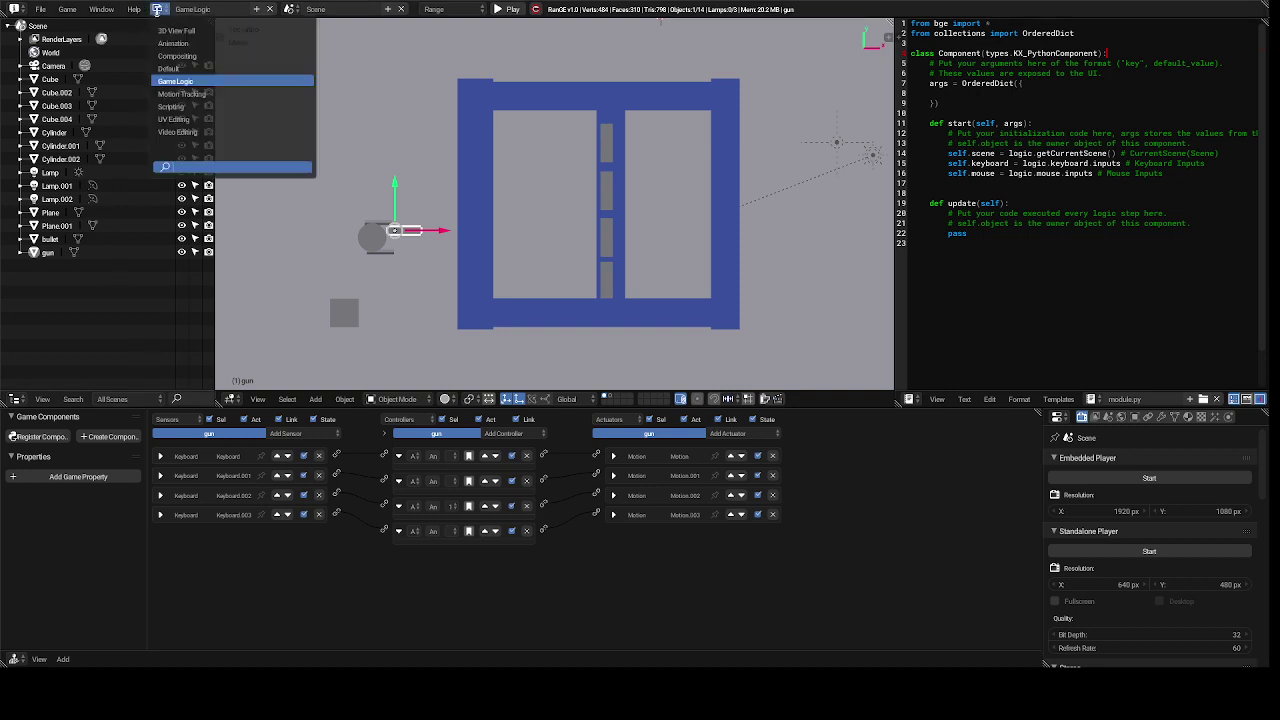
{"action": "left_click", "coordinate": [177, 68]}
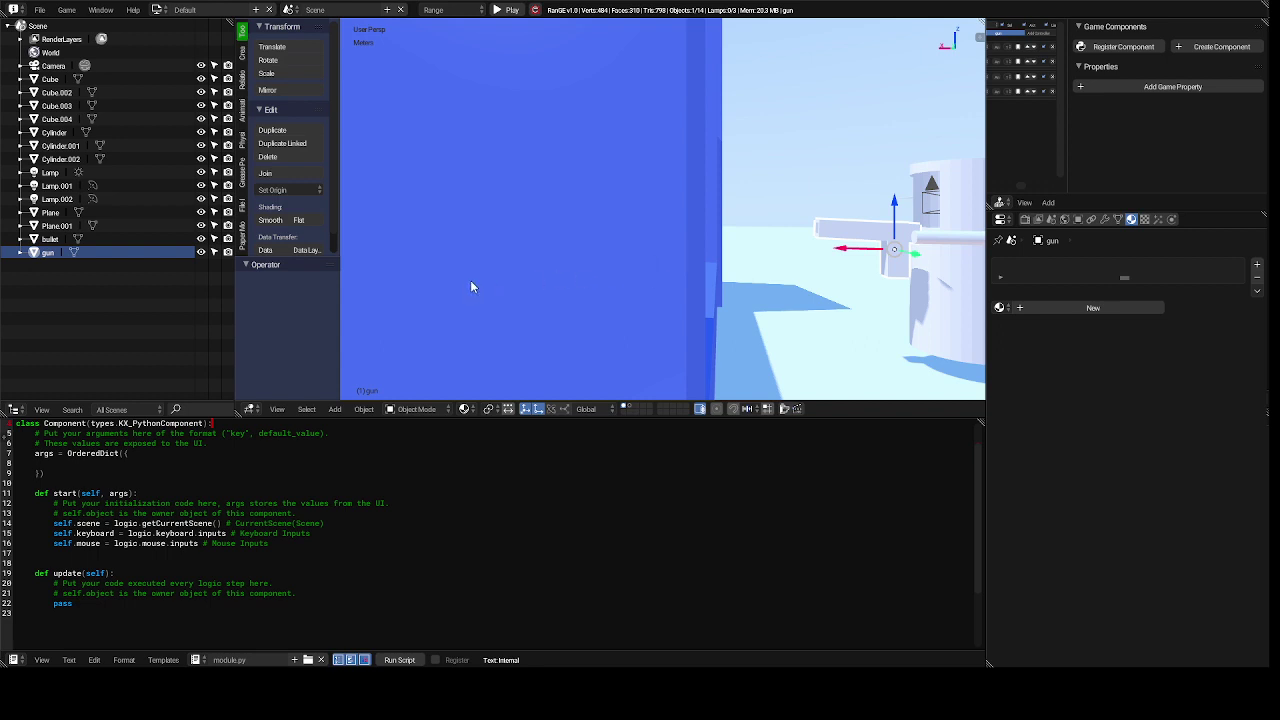
{"action": "left_click", "coordinate": [50, 240]}
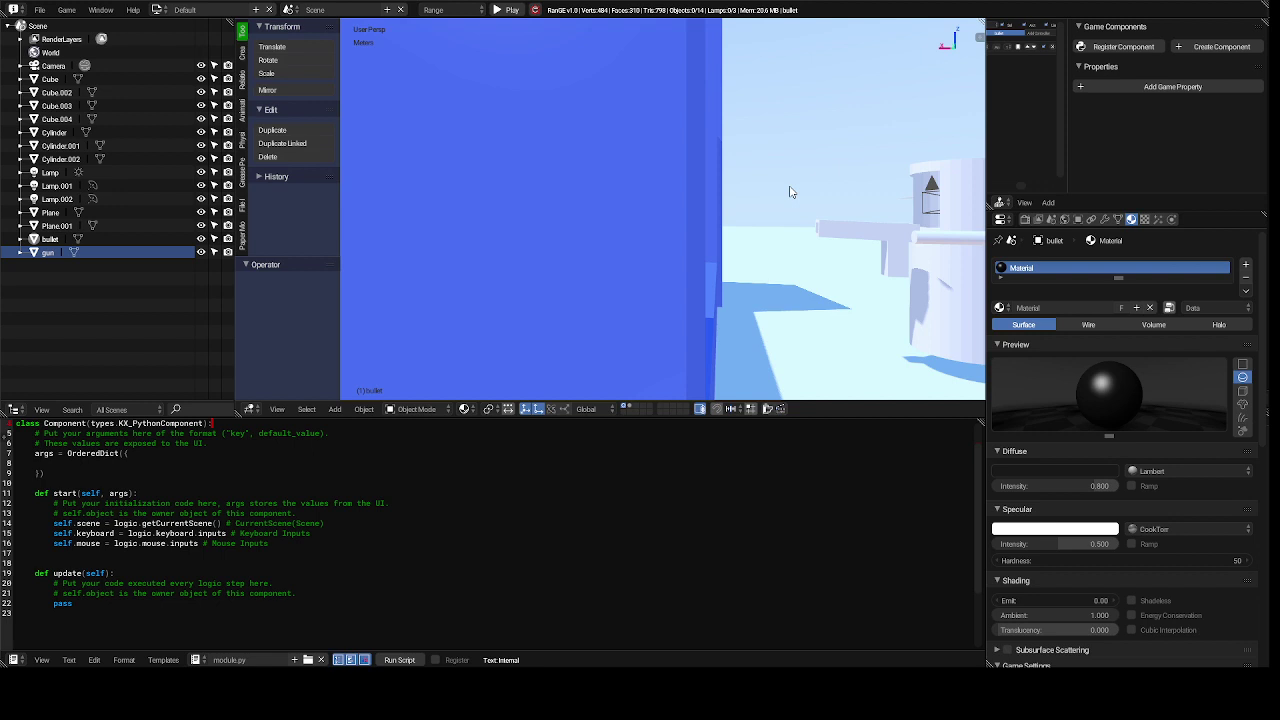
{"action": "key", "text": "m"}
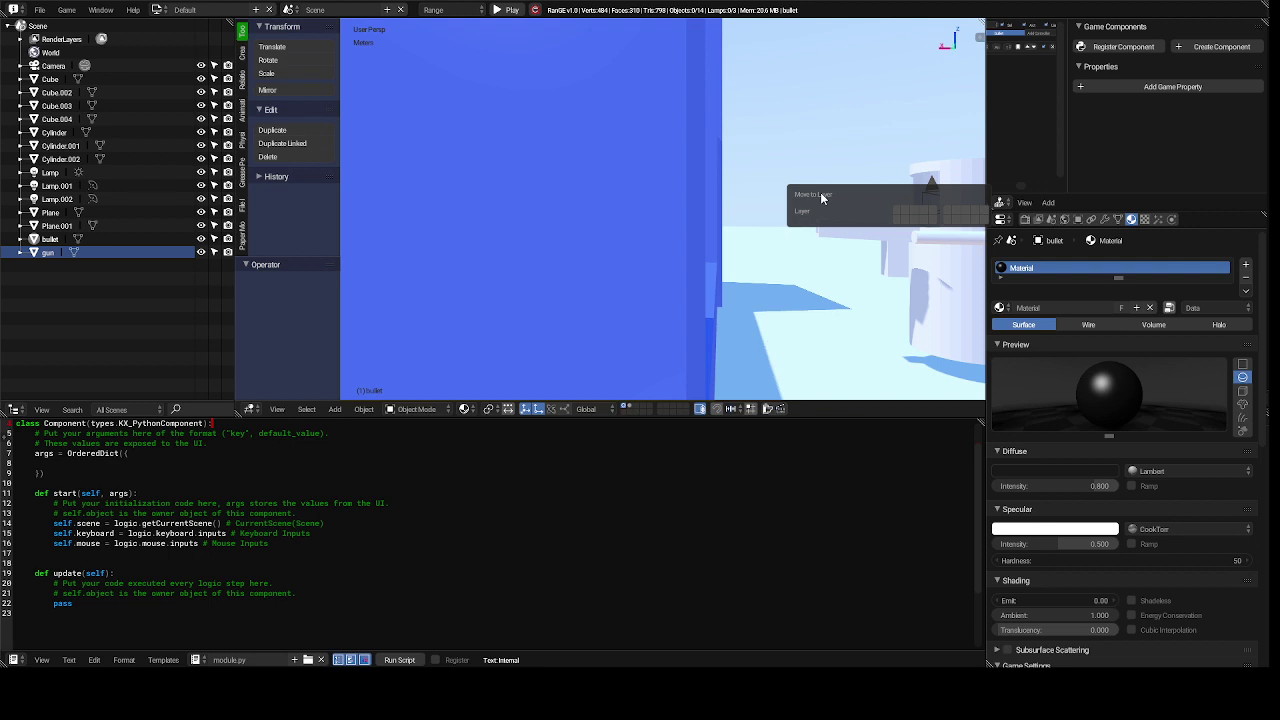
{"action": "left_click", "coordinate": [896, 212]}
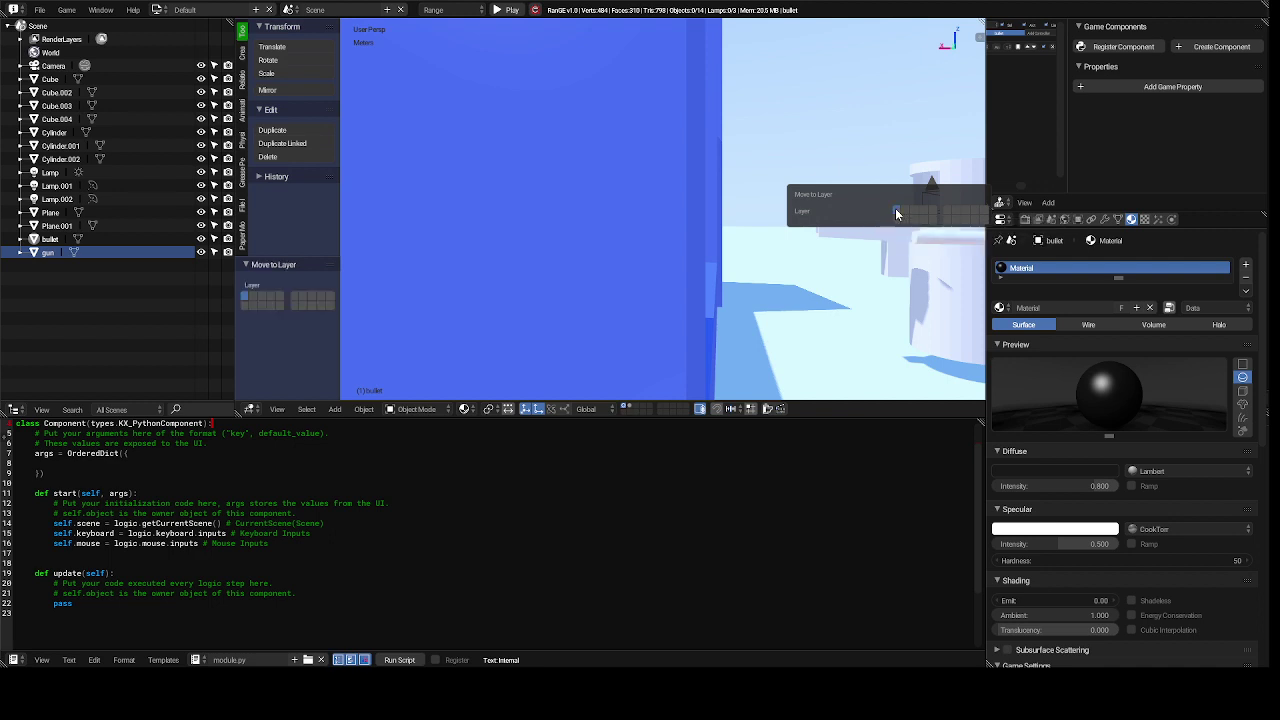
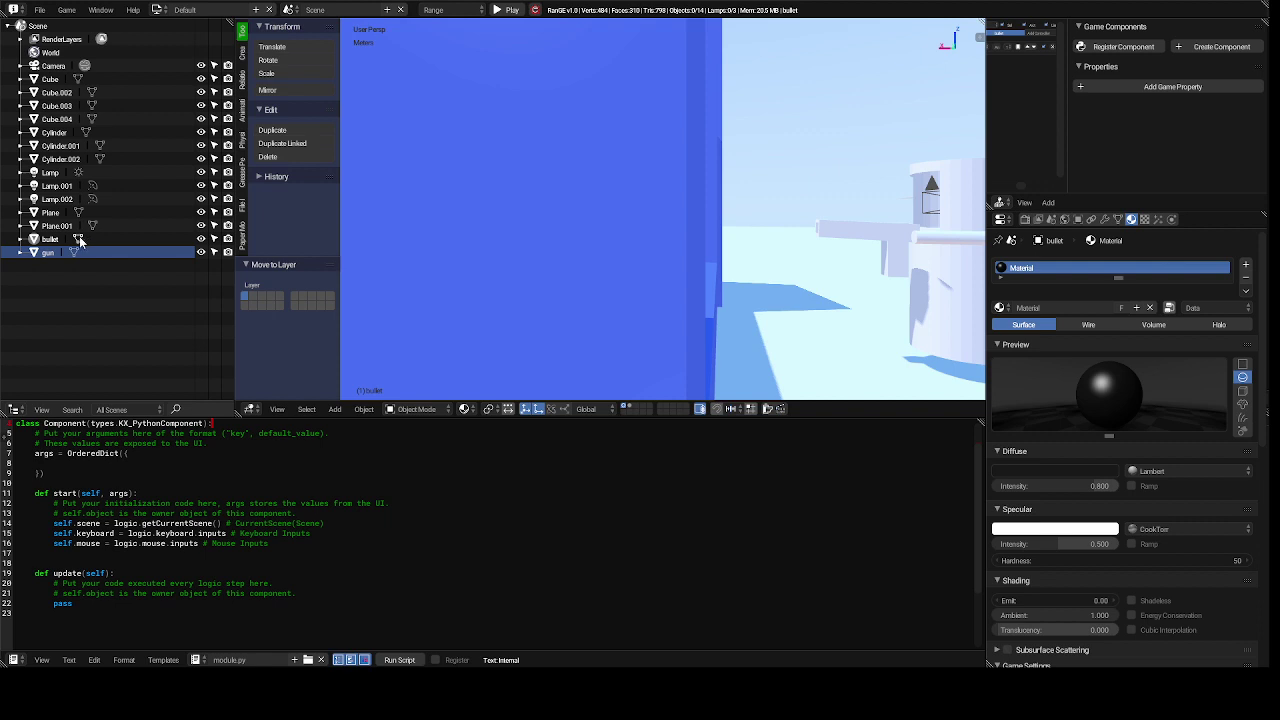
- Try to toggle the bullet's edit mode, and test-run the game in the 3D view before stopping it
{"action": "left_click", "coordinate": [80, 241]}
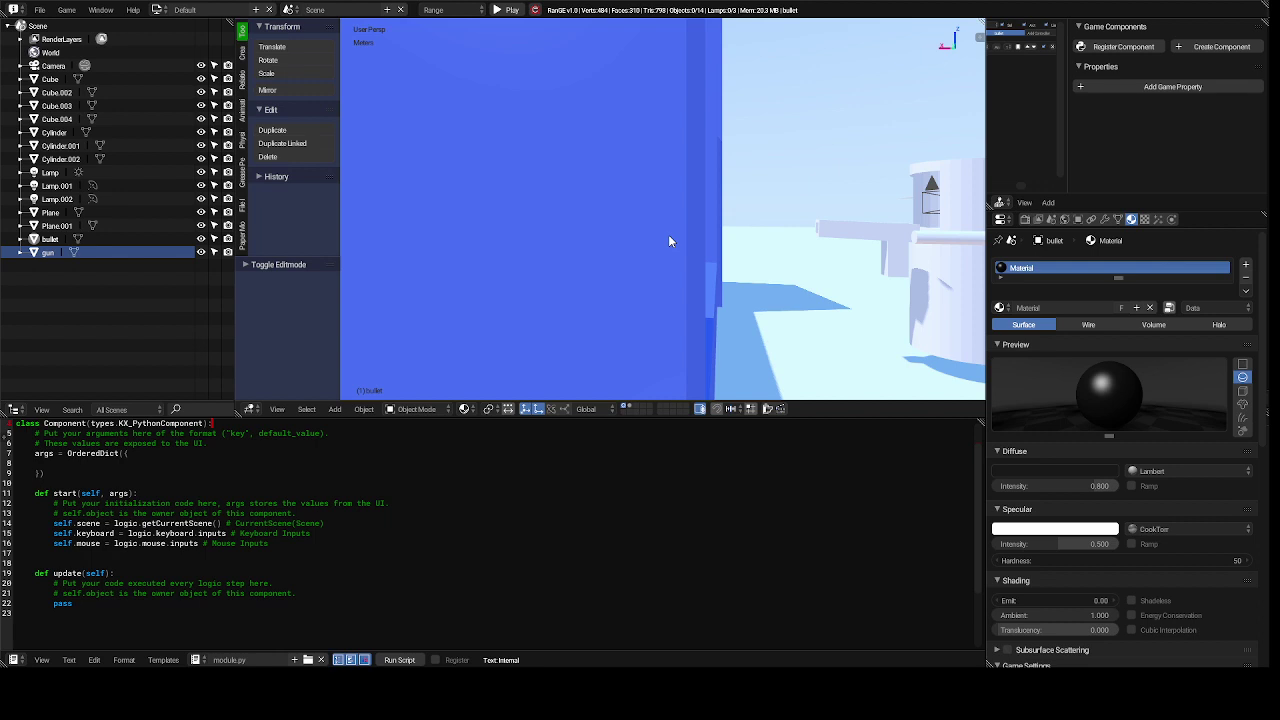
{"action": "key", "text": "p"}
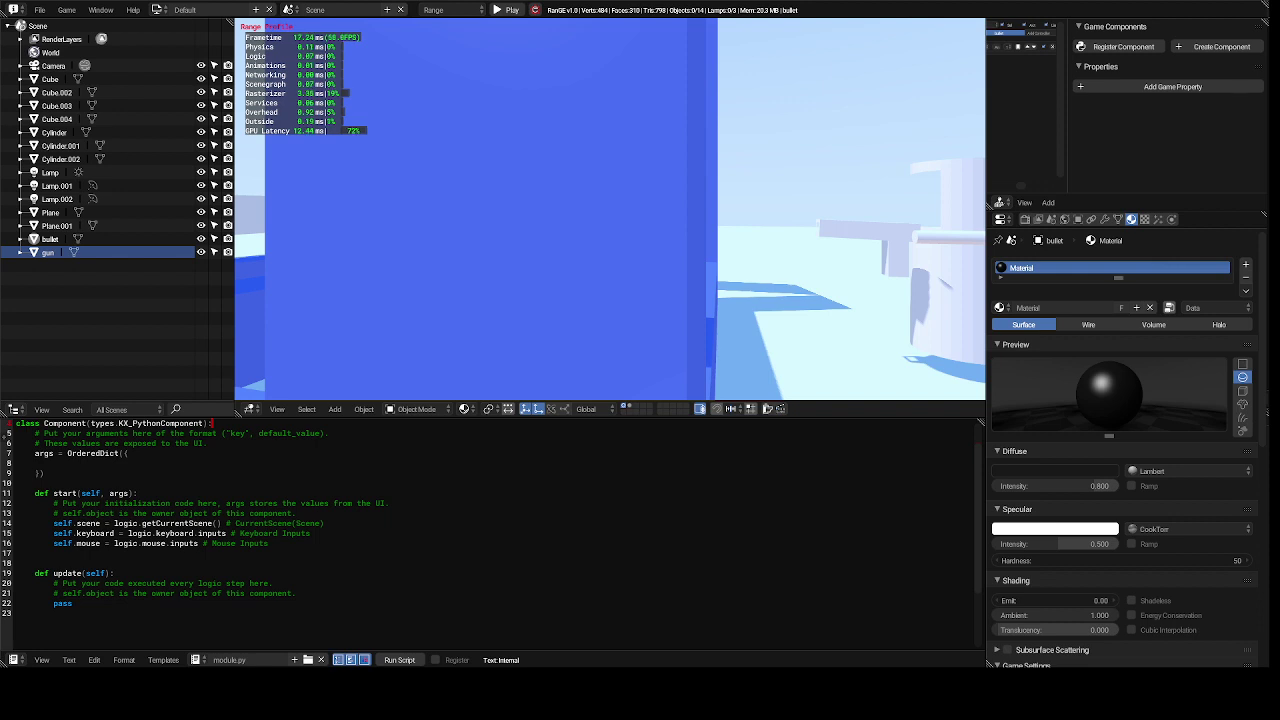
{"action": "key", "text": "Escape"}
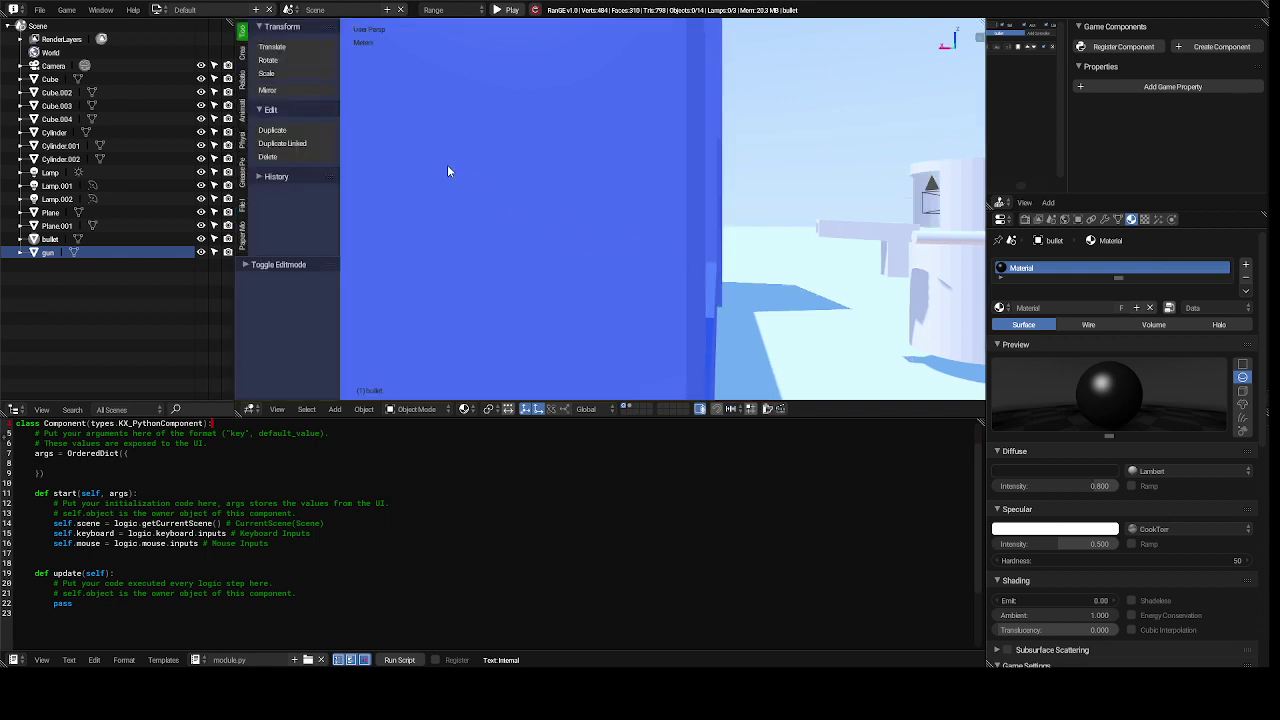
- In the Game Logic layout, make the linear velocity of the bullet's Add Object actuator local
{"action": "left_click", "coordinate": [162, 12]}
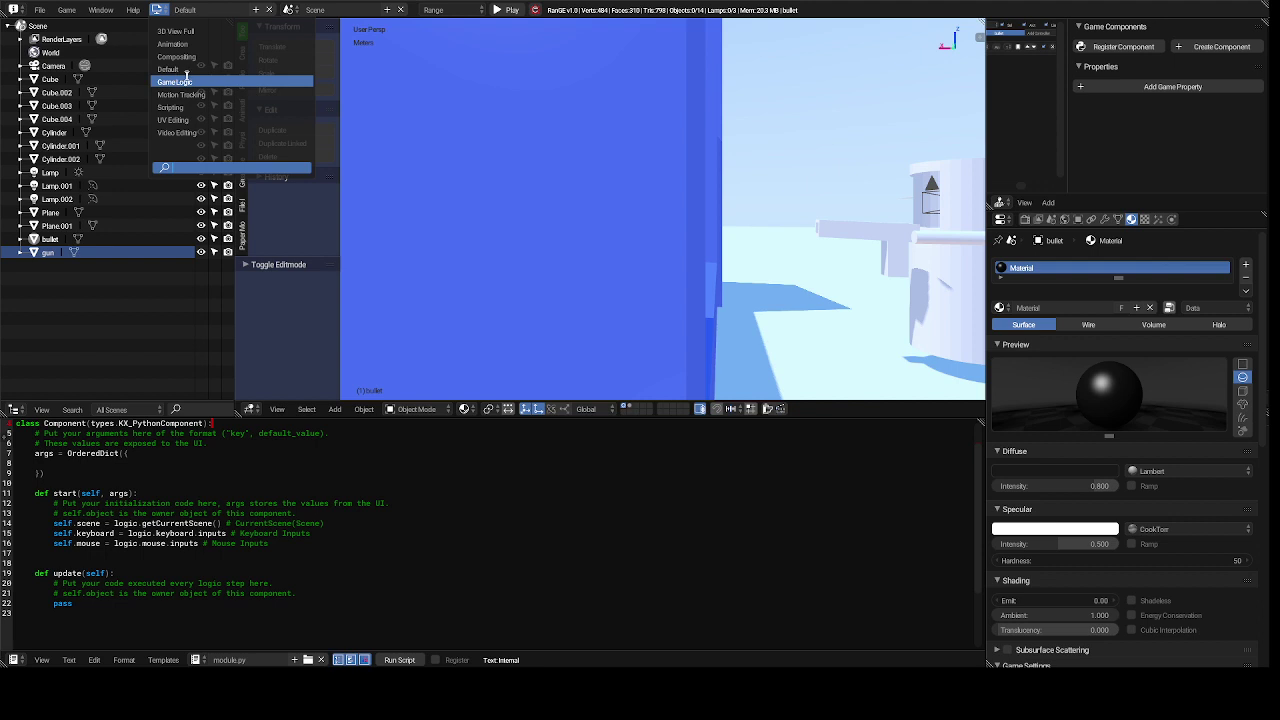
{"action": "left_click", "coordinate": [193, 83]}
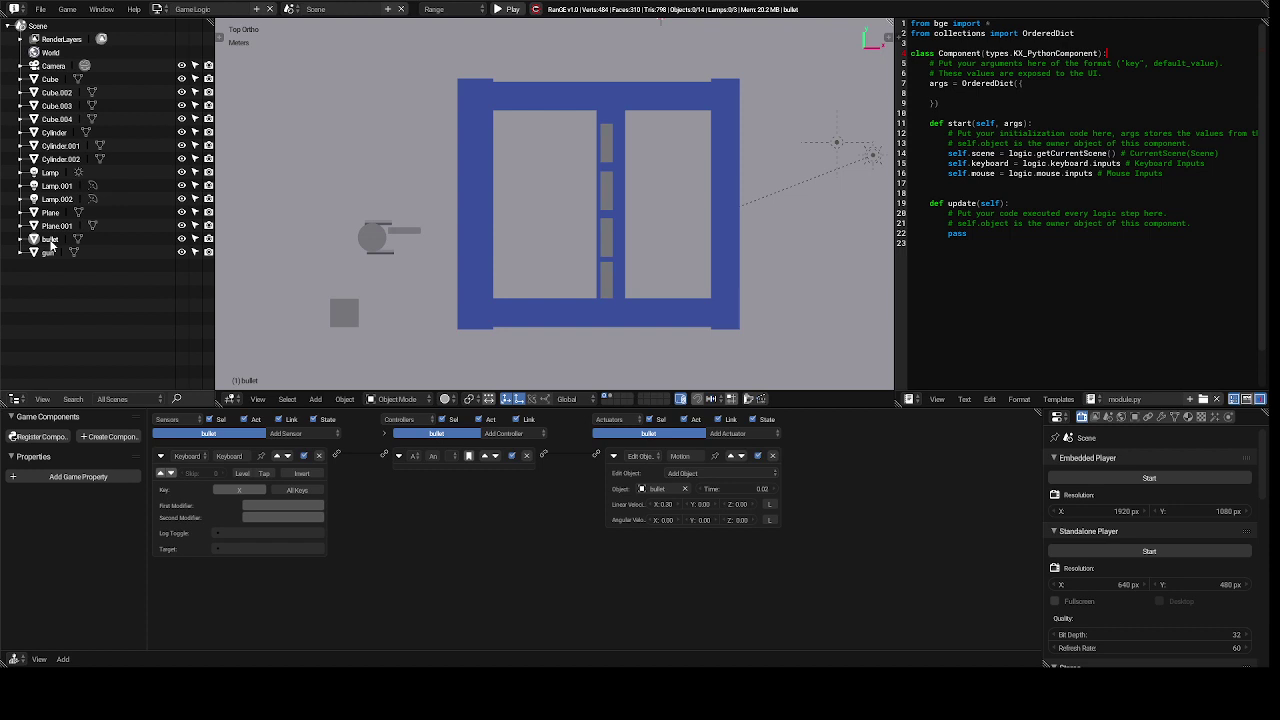
{"action": "double_click", "coordinate": [49, 241]}
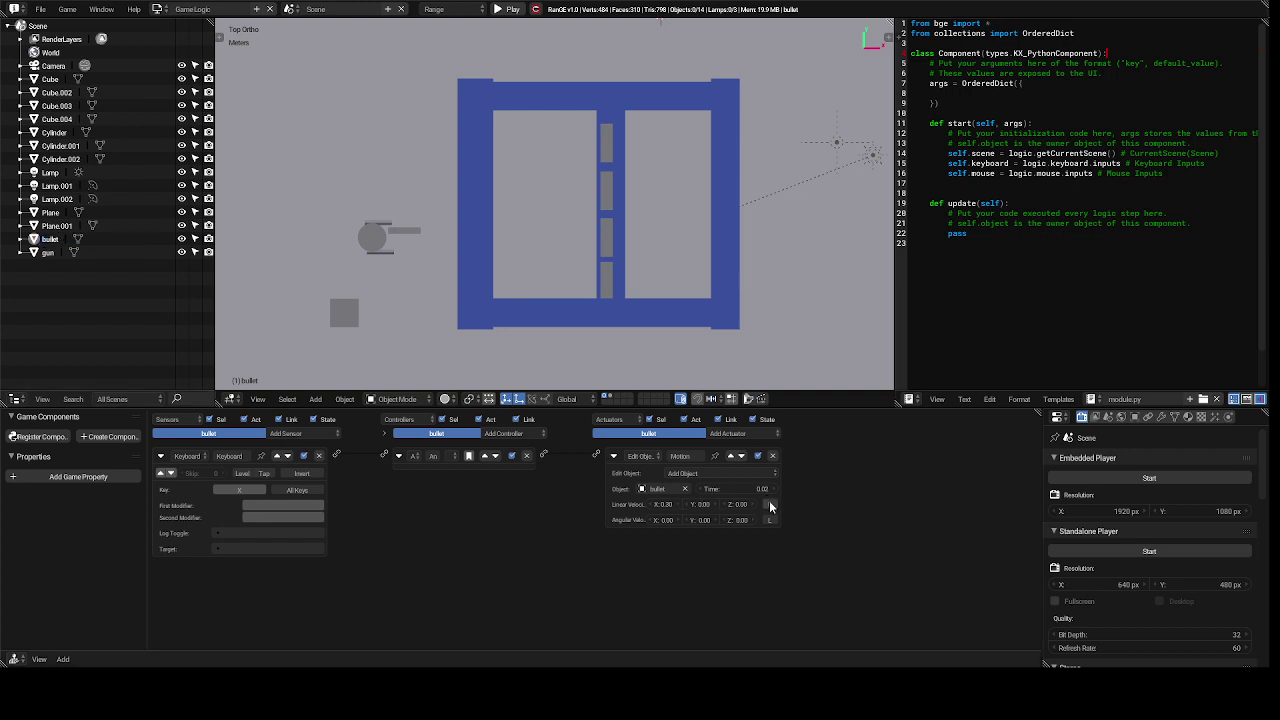
{"action": "left_click", "coordinate": [769, 504]}
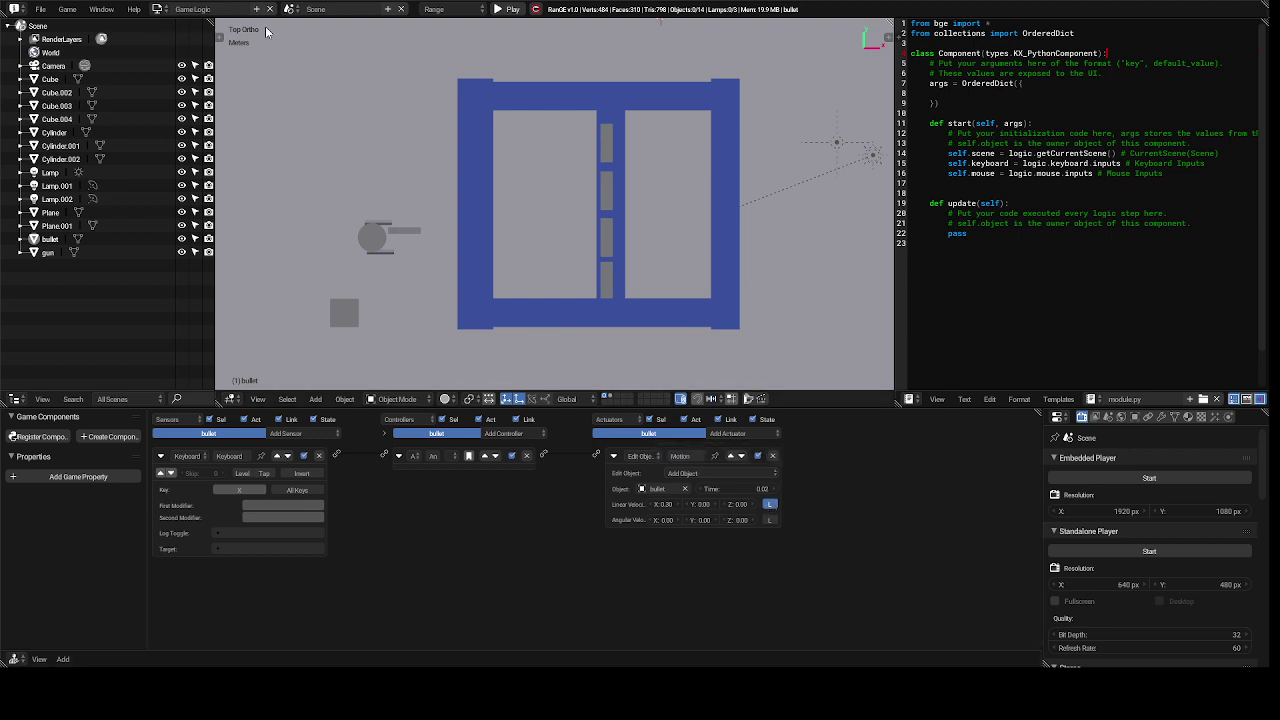
- Return to the Default layout and test-run the game in the 3D view before stopping it
{"action": "left_click", "coordinate": [158, 9]}
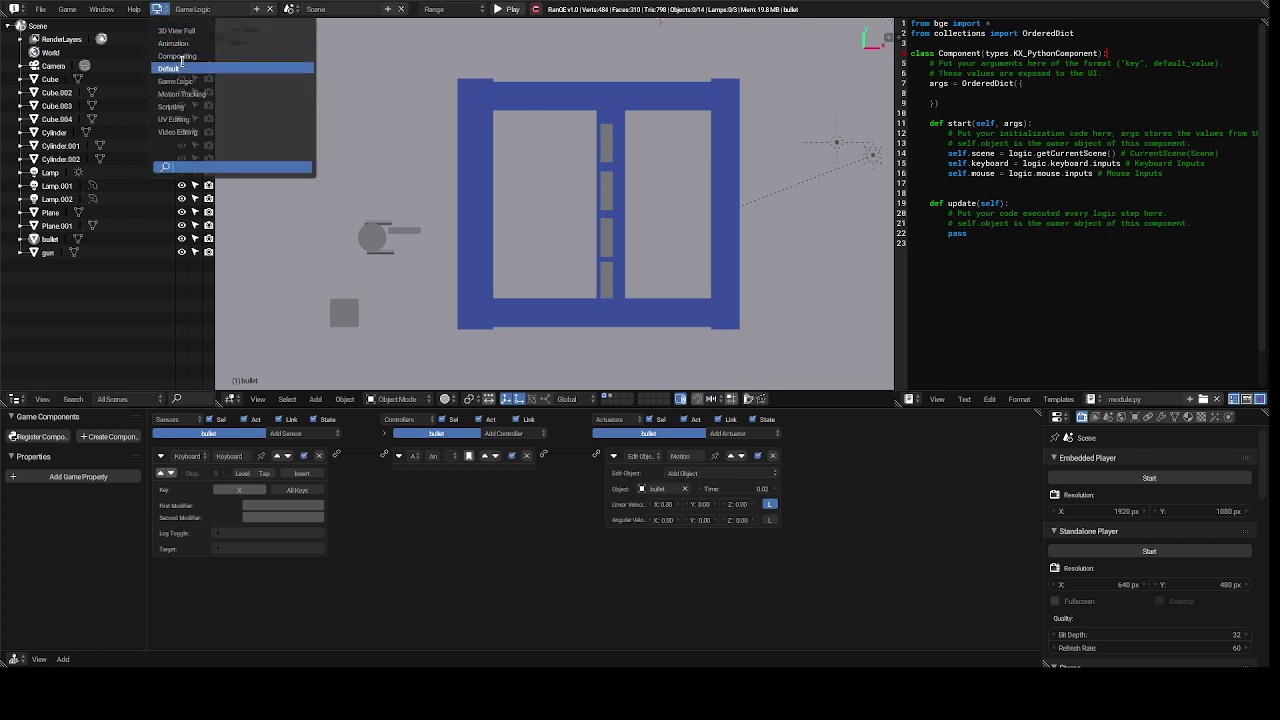
{"action": "left_click", "coordinate": [182, 68]}
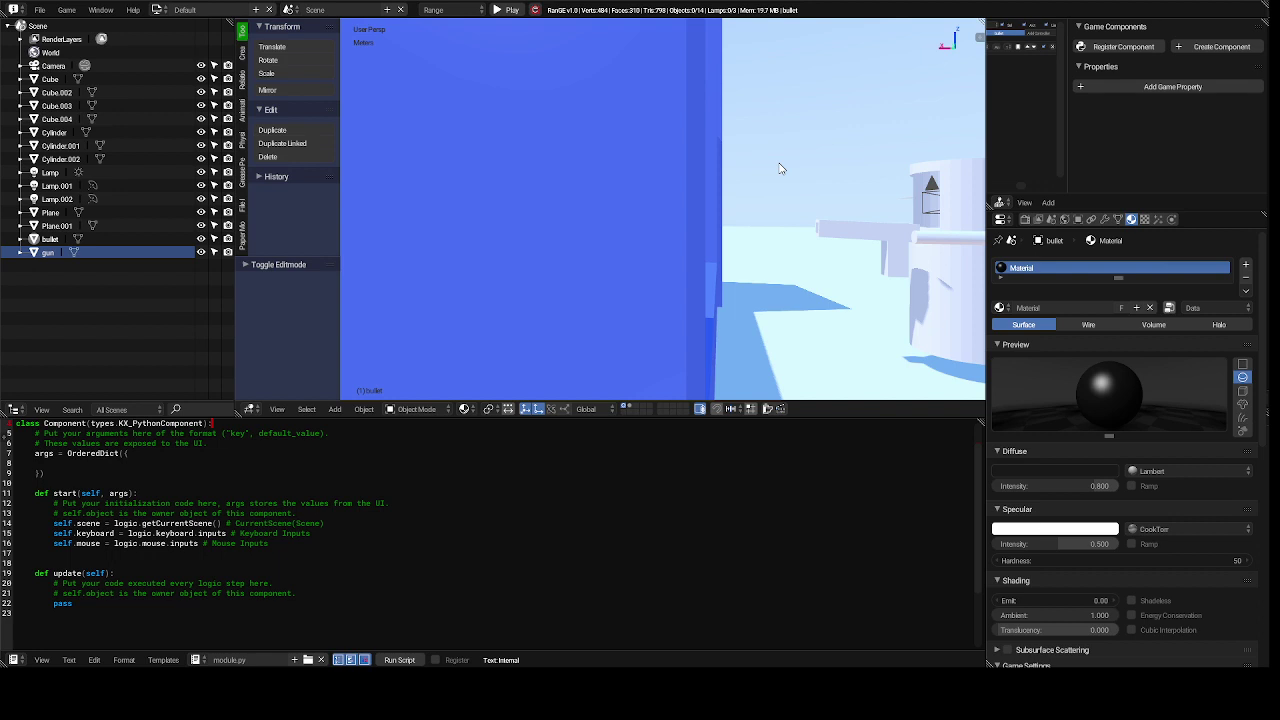
{"action": "key", "text": "p"}
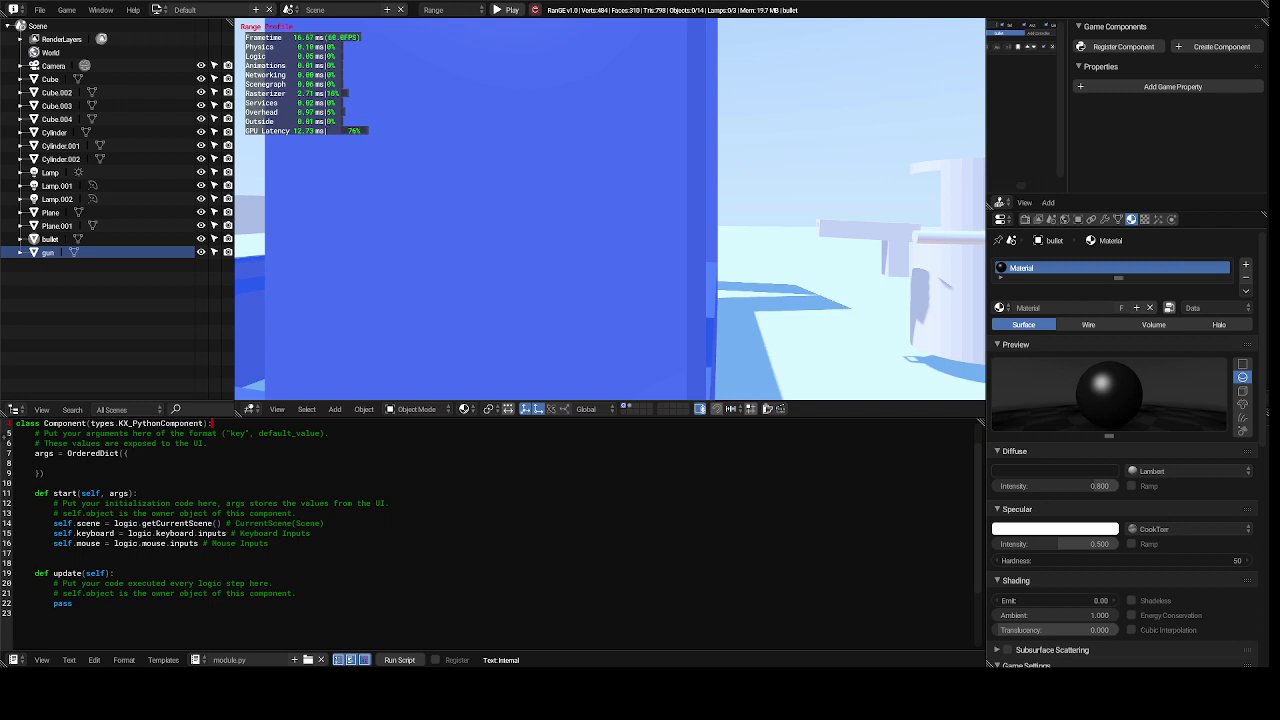
{"action": "key", "text": "Escape"}
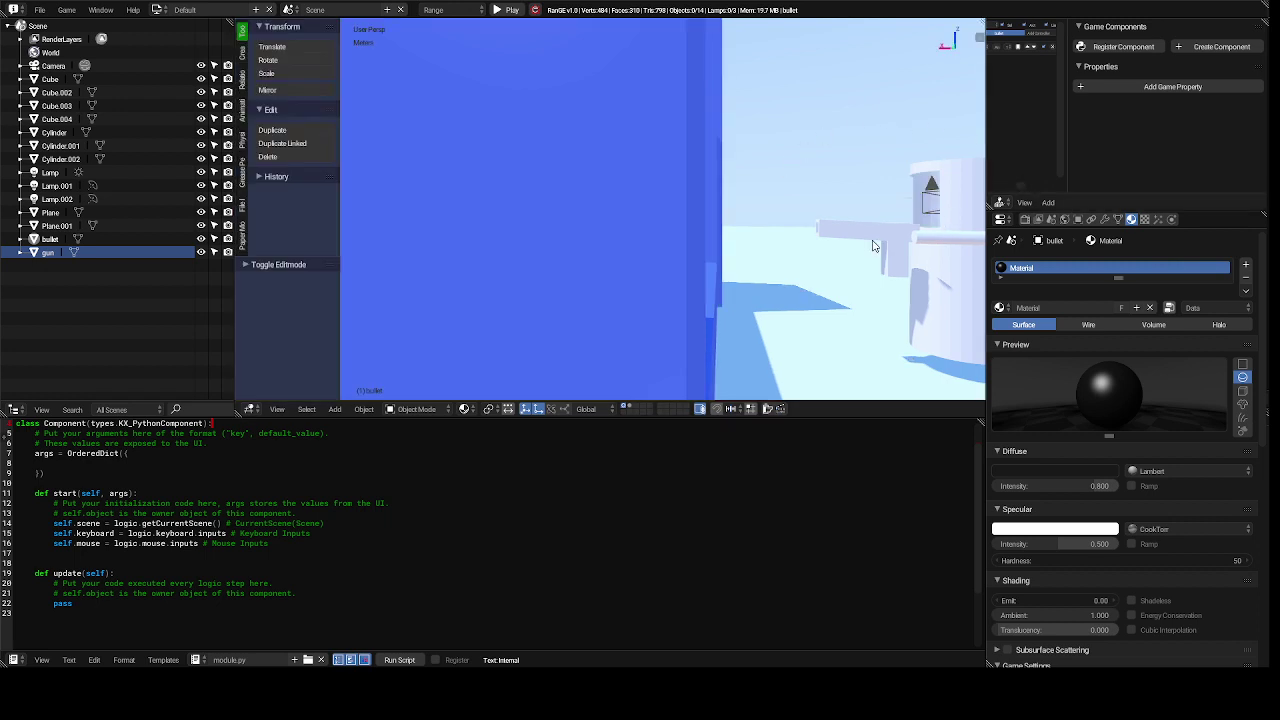
- Deselect all objects and add a UV sphere mesh to the scene
{"action": "key", "text": "a"}
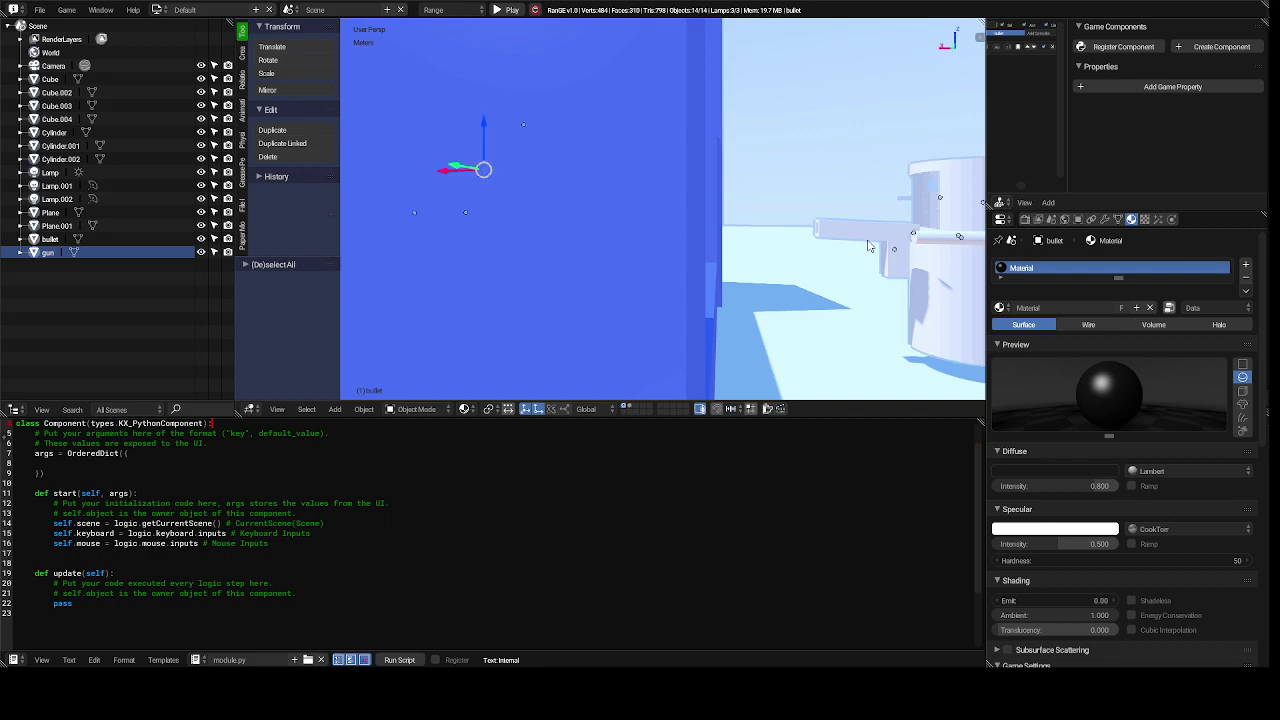
{"action": "key", "text": "a"}
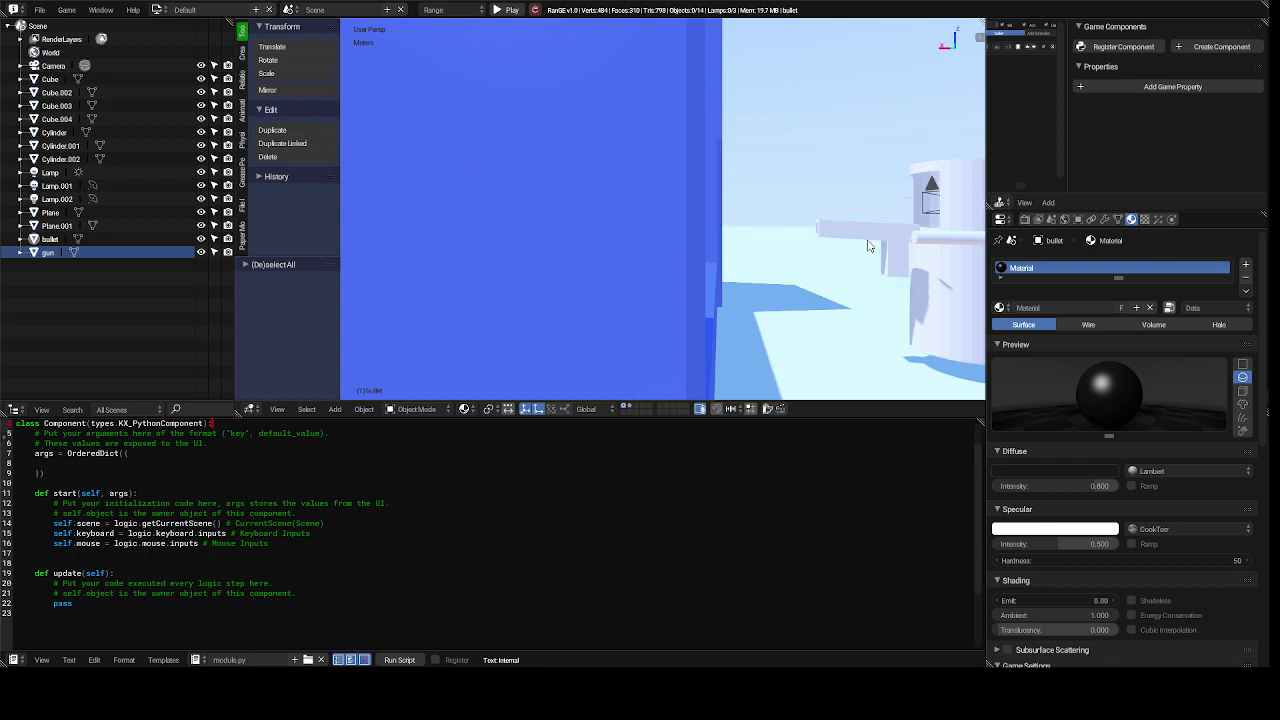
{"action": "key", "text": "shift+a"}
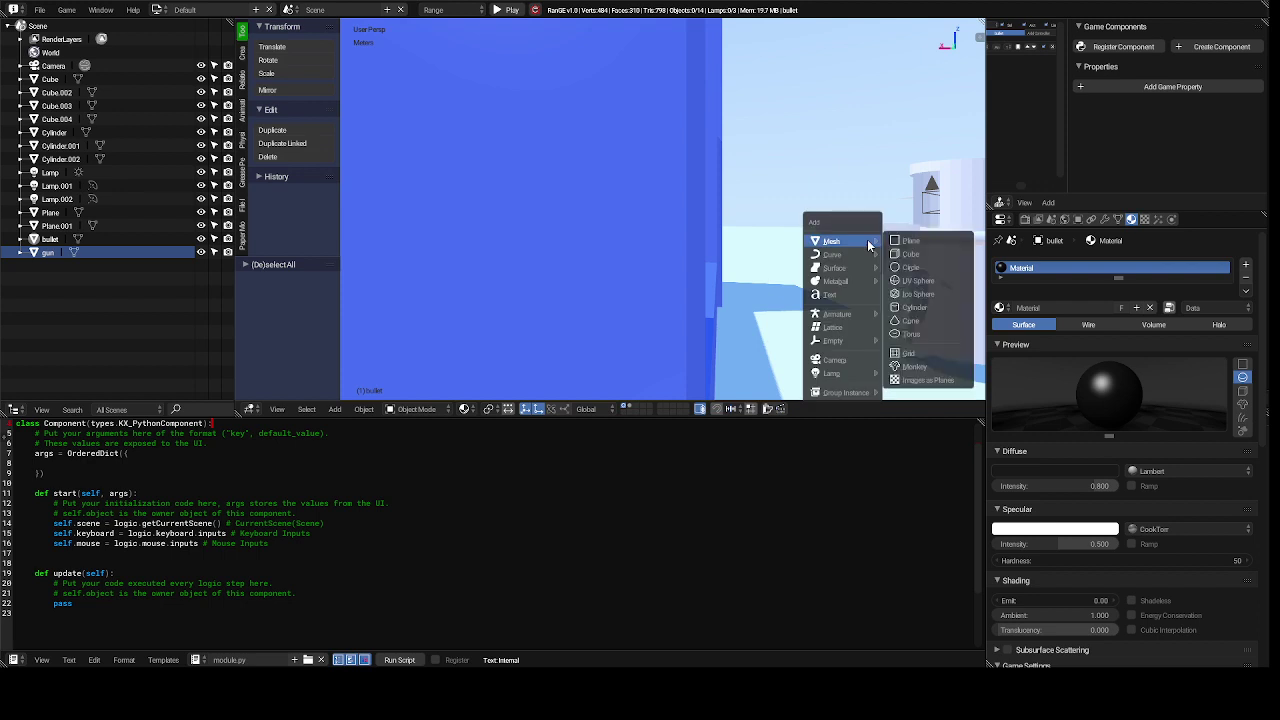
{"action": "mouse_move", "coordinate": [860, 270]}
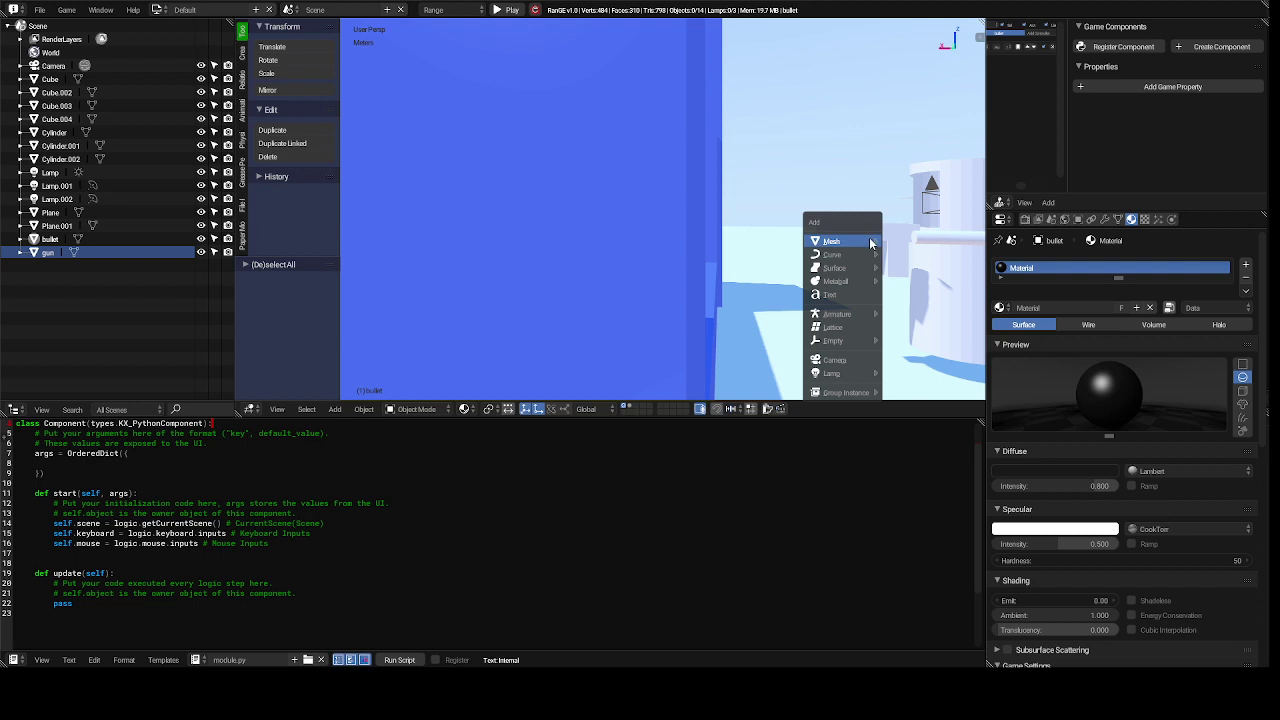
{"action": "mouse_move", "coordinate": [870, 243]}
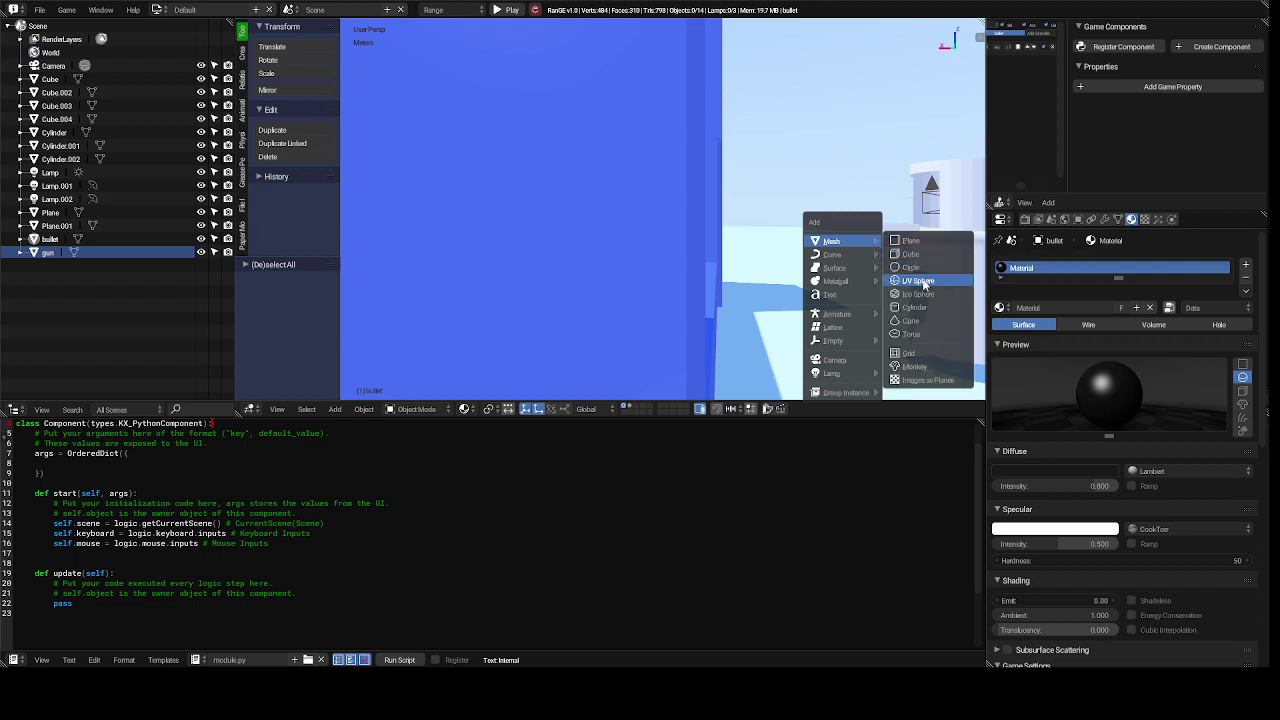
{"action": "left_click", "coordinate": [918, 281]}
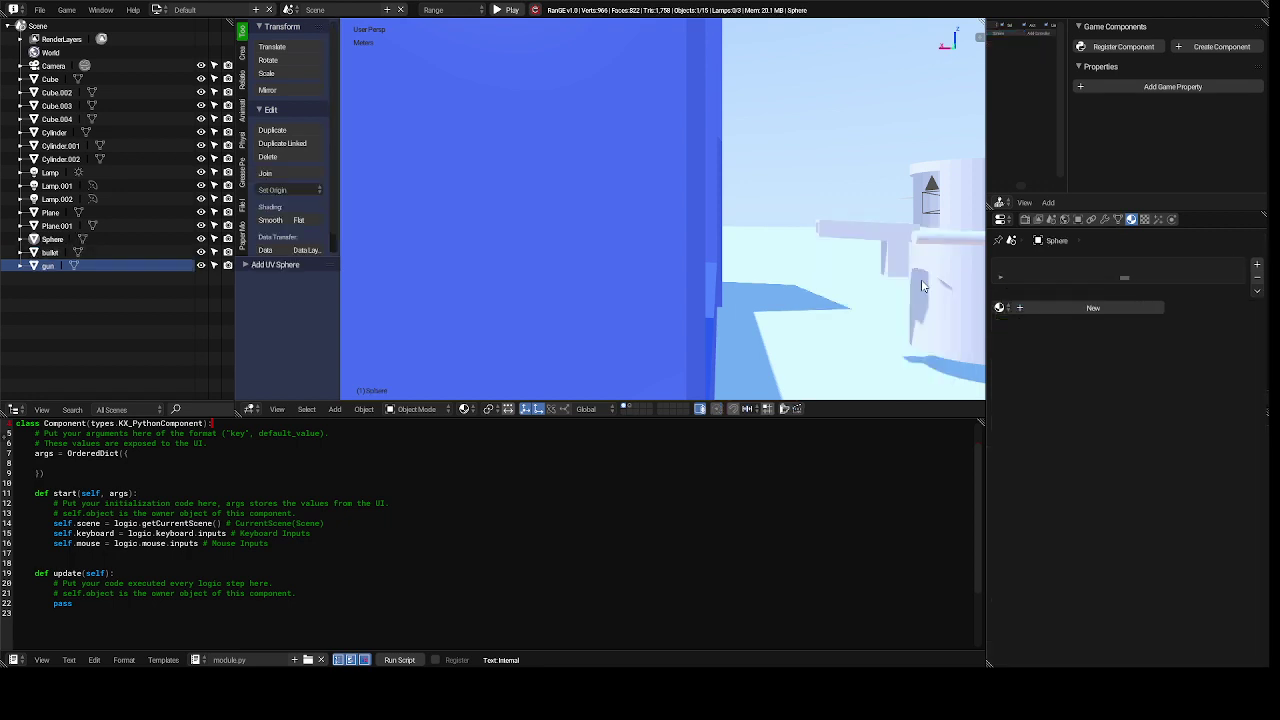
- Move the new sphere along the Y and X axes, from the 3D cursor toward the gun and its cylinder
{"action": "key", "text": "KP_Decimal"}
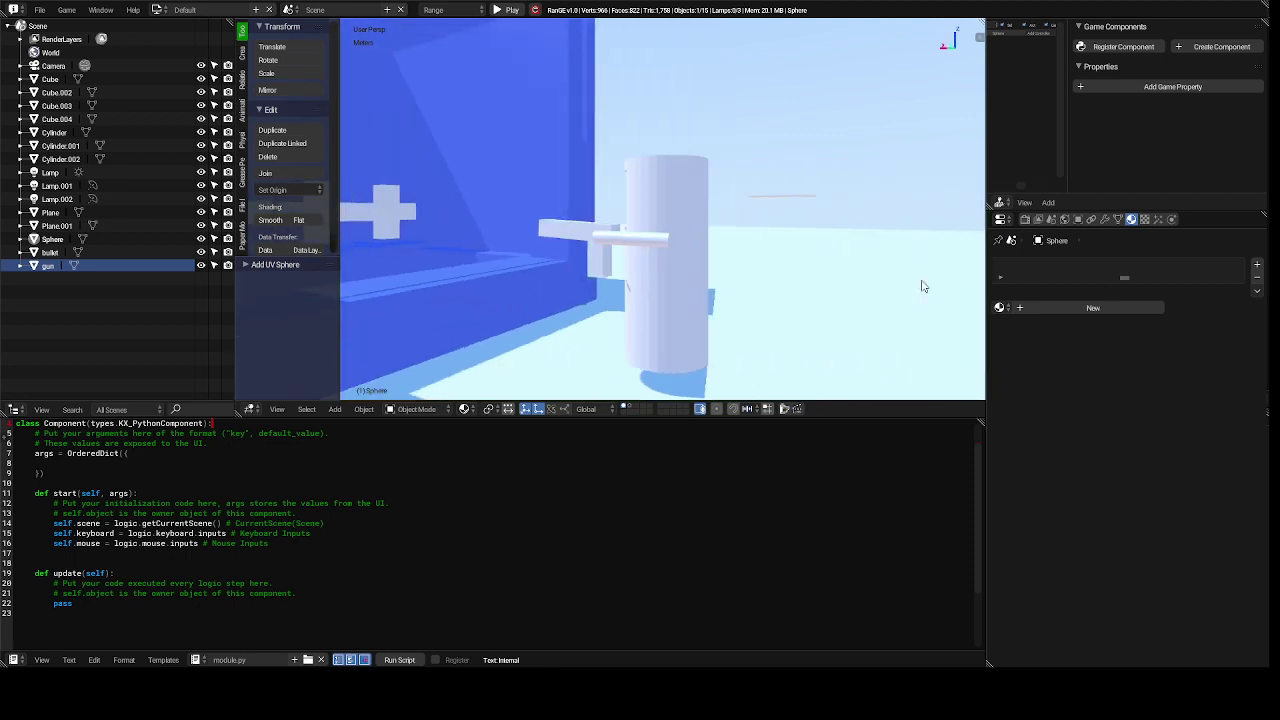
{"action": "key", "text": "KP_6"}
{"action": "key", "text": "KP_6"}
{"action": "key", "text": "KP_6"}
{"action": "key", "text": "KP_6"}
{"action": "key", "text": "KP_6"}
{"action": "key", "text": "KP_6"}
{"action": "key", "text": "KP_6"}
{"action": "key", "text": "KP_6"}
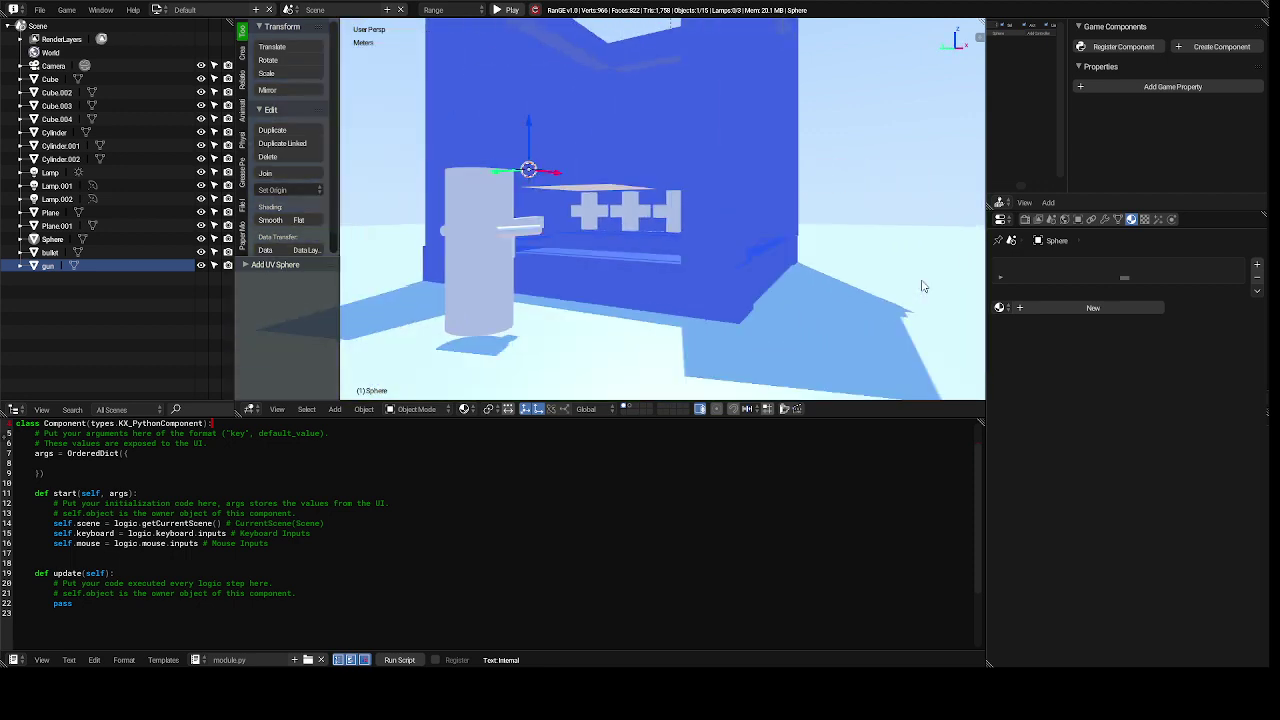
{"action": "key", "text": "KP_6"}
{"action": "key", "text": "KP_6"}
{"action": "key", "text": "KP_6"}
{"action": "key", "text": "KP_6"}
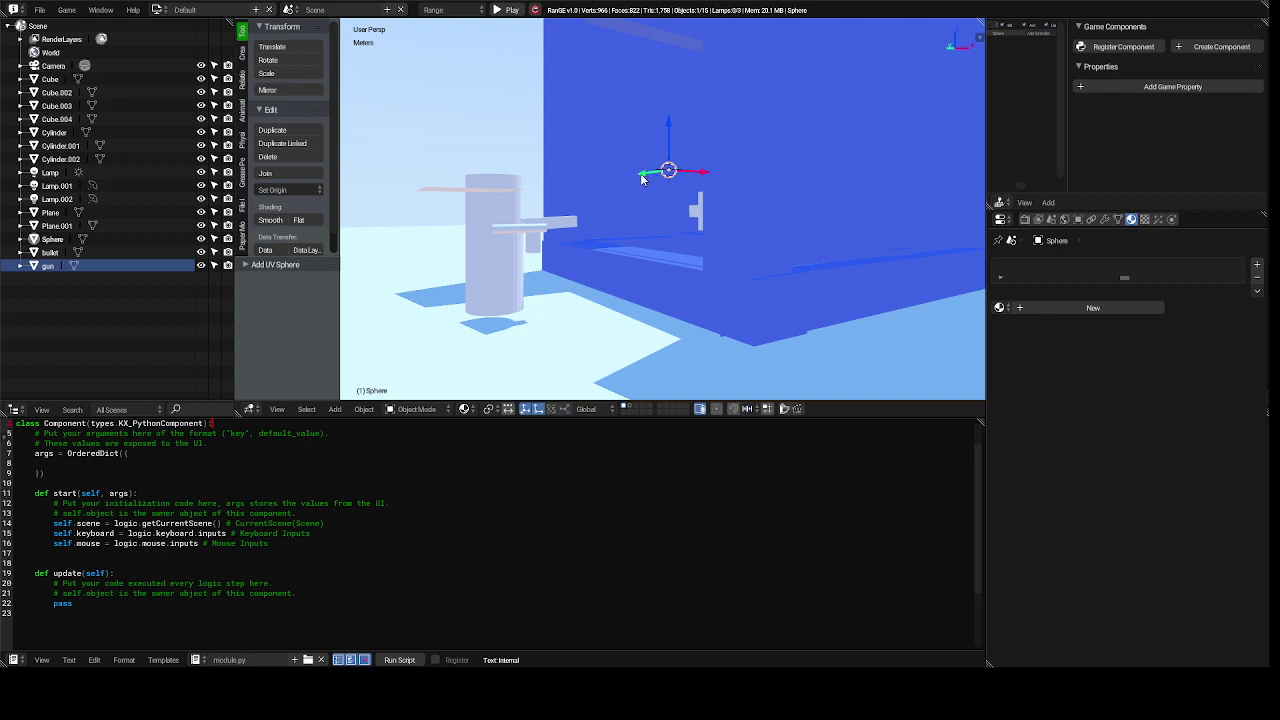
{"action": "left_click_drag", "start_coordinate": [642, 178], "coordinate": [505, 248]}
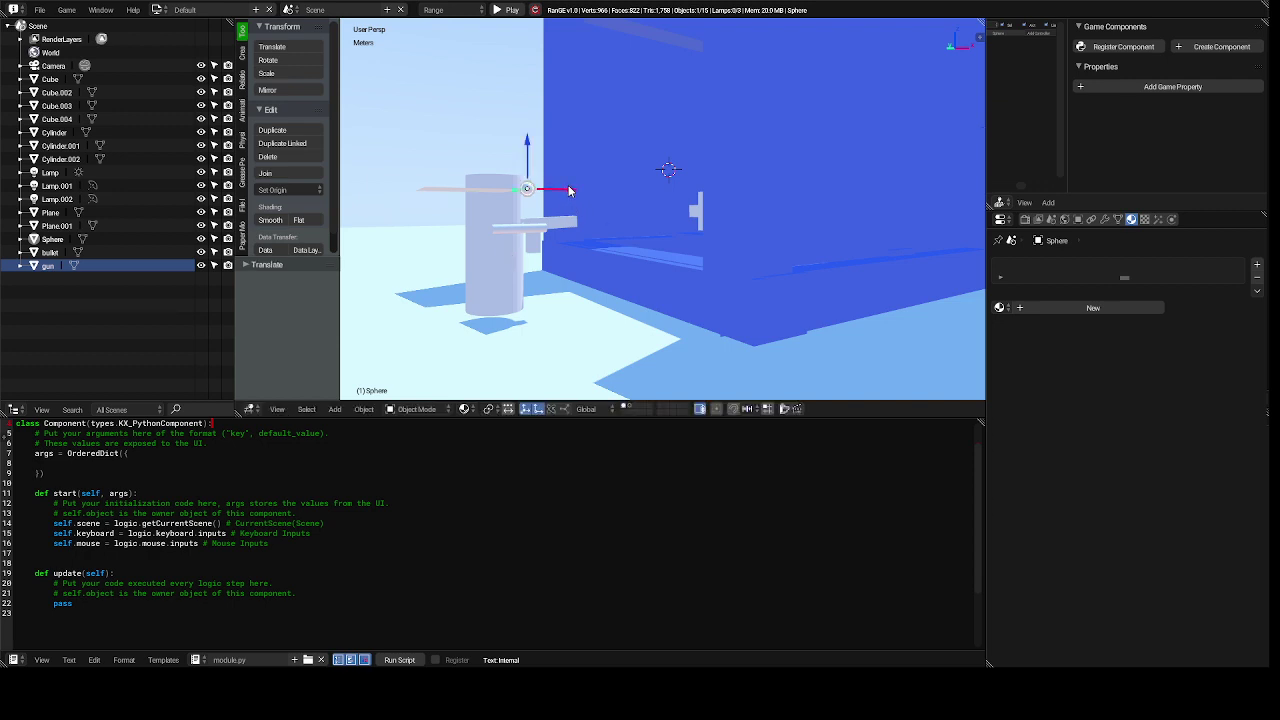
{"action": "left_click_drag", "start_coordinate": [569, 192], "coordinate": [717, 240]}
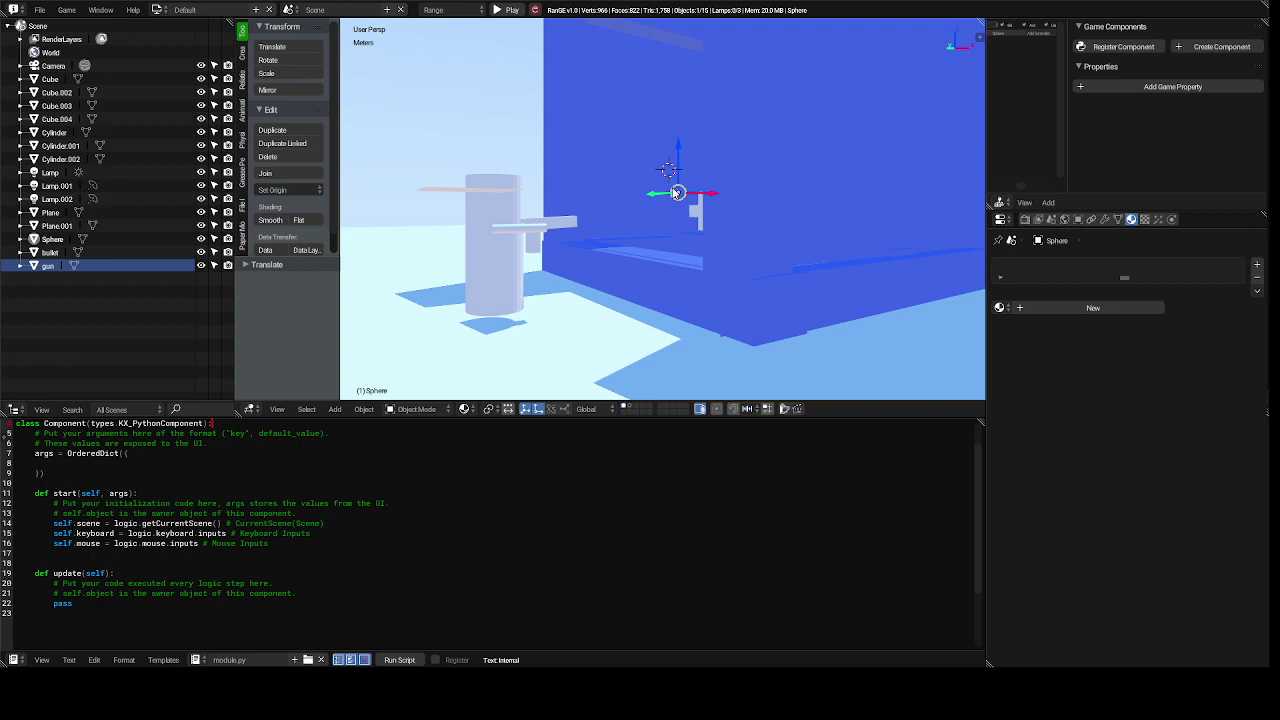
{"action": "mouse_move", "coordinate": [652, 197]}
{"action": "left_mouse_down"}
{"action": "mouse_move", "coordinate": [557, 238]}
{"action": "mouse_move", "coordinate": [507, 286]}
{"action": "mouse_move", "coordinate": [386, 332]}
{"action": "mouse_move", "coordinate": [576, 349]}
{"action": "left_mouse_up"}
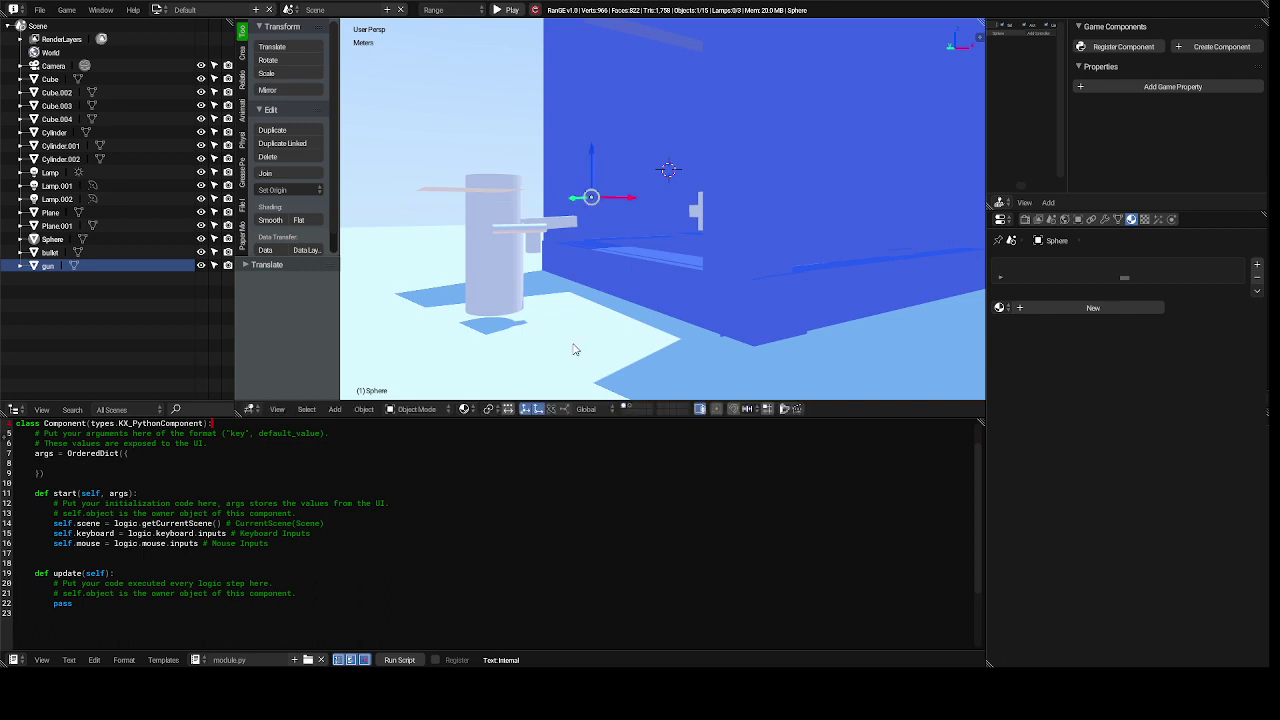
- Shift the sphere along the X axis while checking its distance from the blue structure
{"action": "key", "text": "KP_0"}
{"action": "key", "text": "KP_4"}
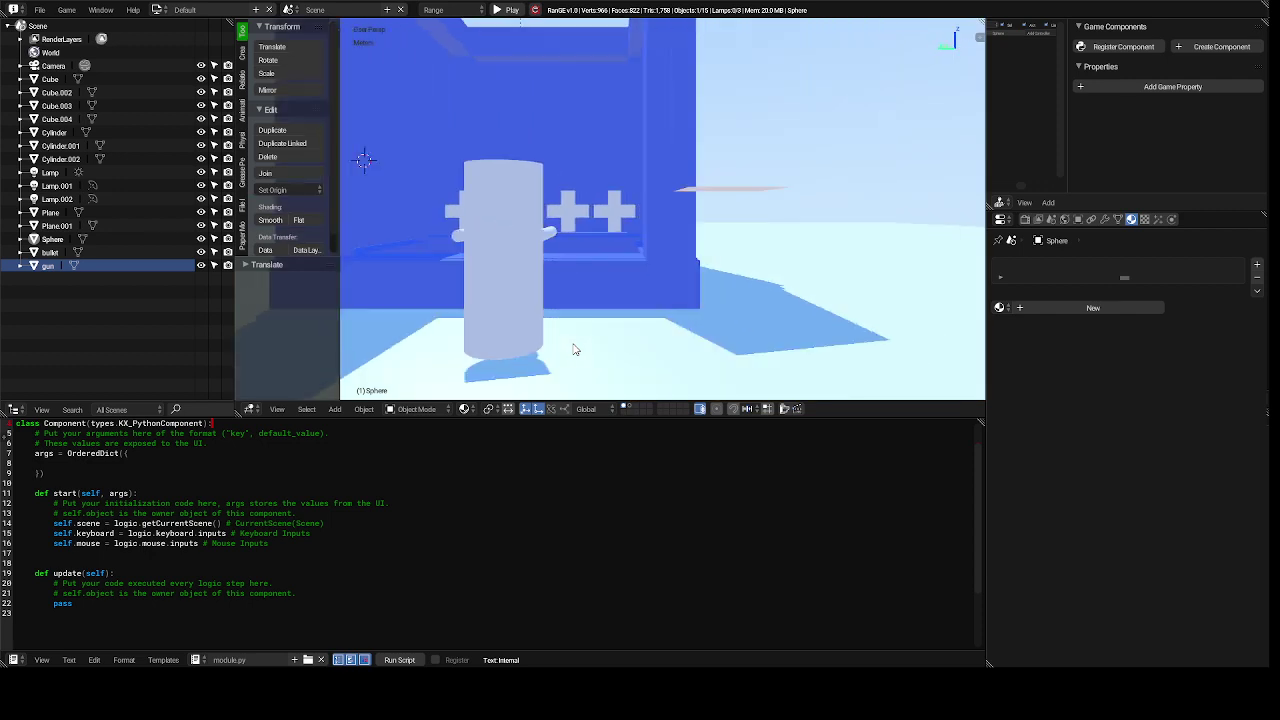
{"action": "key", "text": "KP_4"}
{"action": "key", "text": "KP_4"}
{"action": "key", "text": "KP_4"}
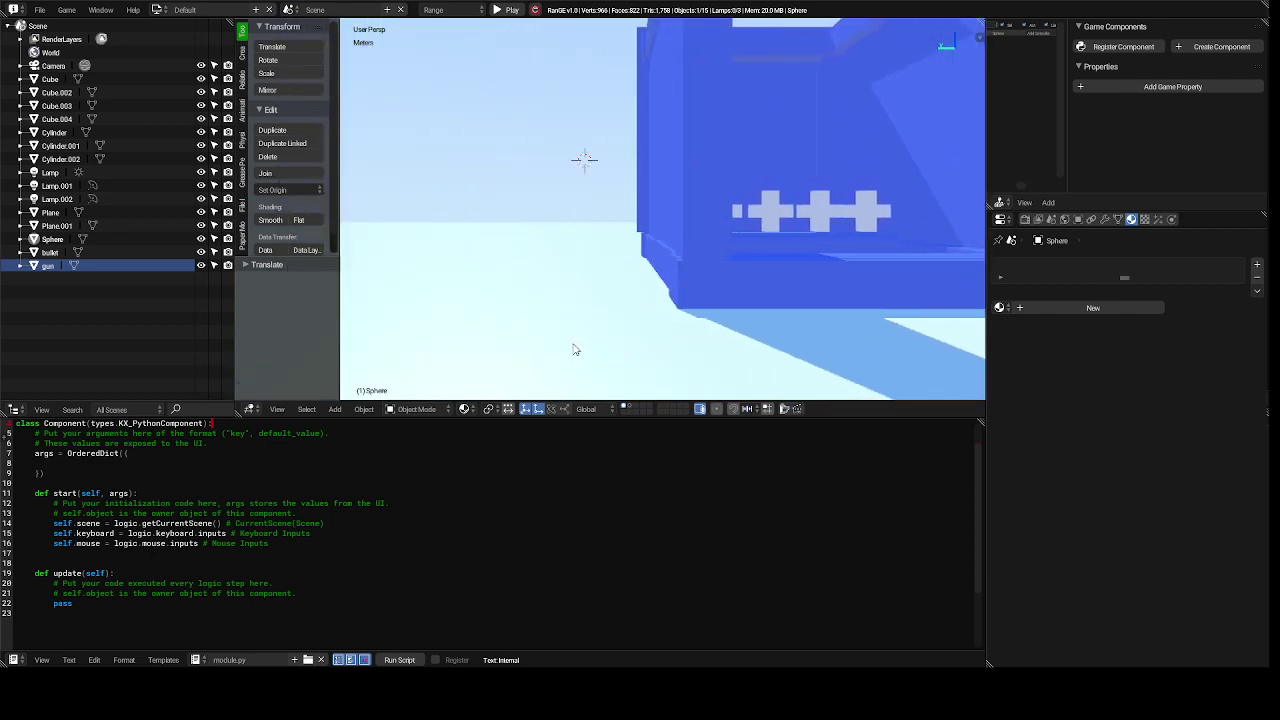
{"action": "key", "text": "KP_4"}
{"action": "key", "text": "KP_4"}
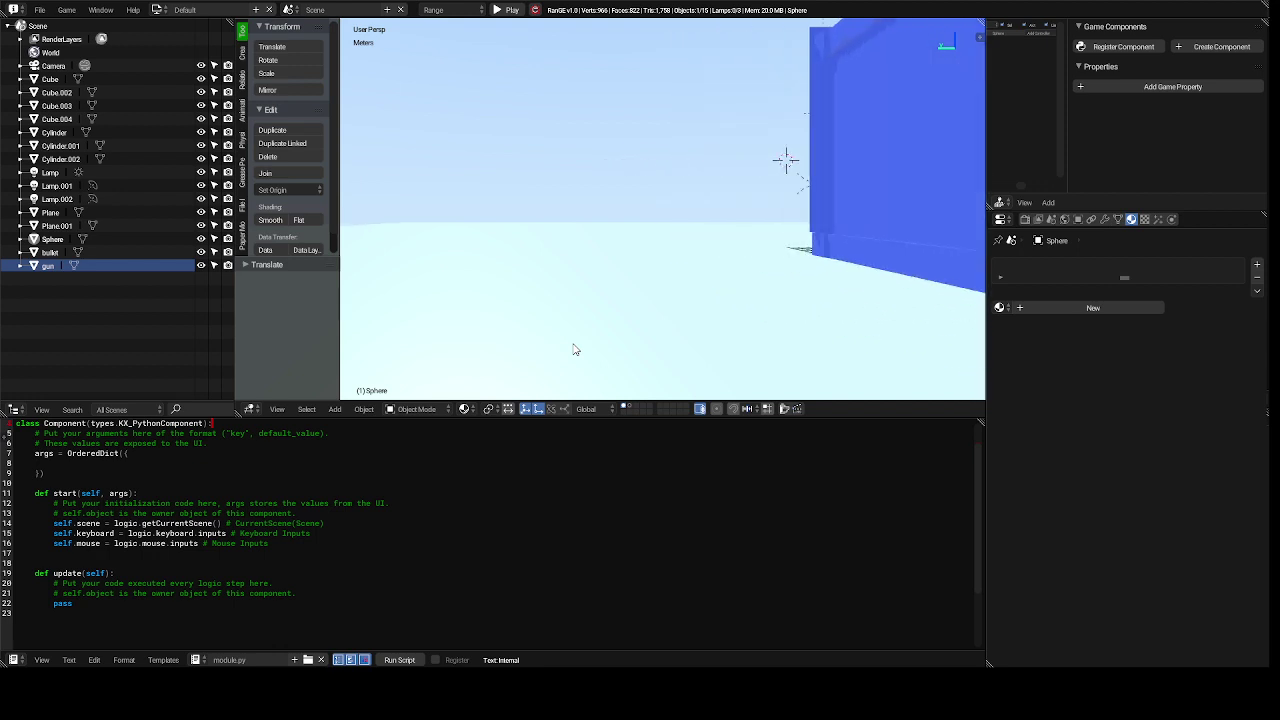
{"action": "key", "text": "KP_4"}
{"action": "key", "text": "KP_4"}
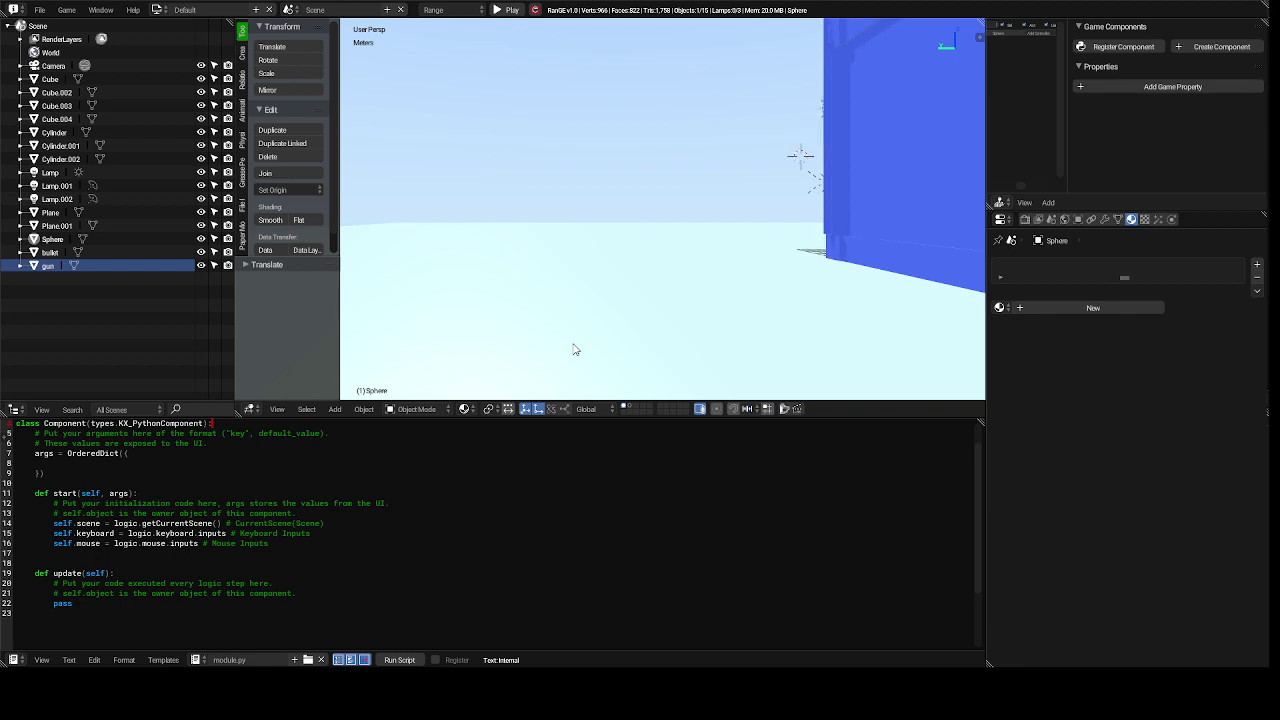
{"action": "key", "text": "KP_4"}
{"action": "key", "text": "KP_4"}
{"action": "key", "text": "KP_4"}
{"action": "scroll", "coordinate": [575, 349], "scroll_direction": "up", "scroll_amount": 4}
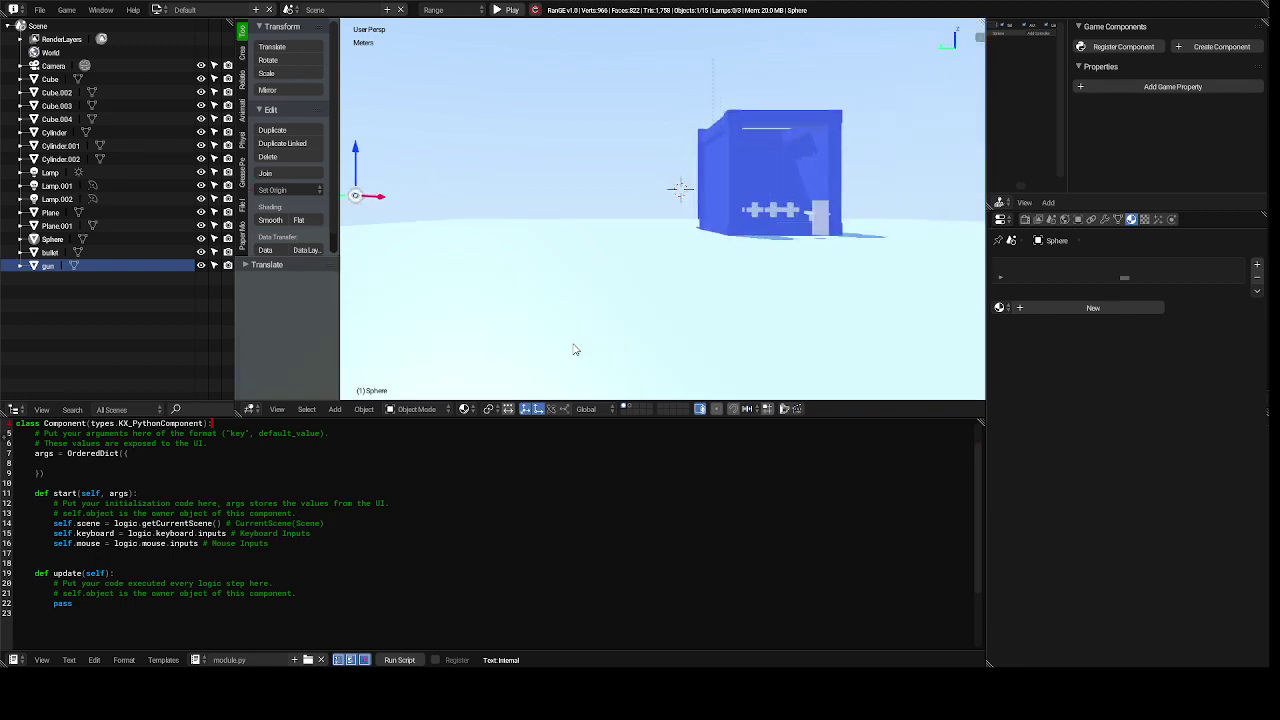
{"action": "key", "text": "KP_4"}
{"action": "key", "text": "KP_4"}
{"action": "key", "text": "KP_4"}
{"action": "key", "text": "KP_4"}
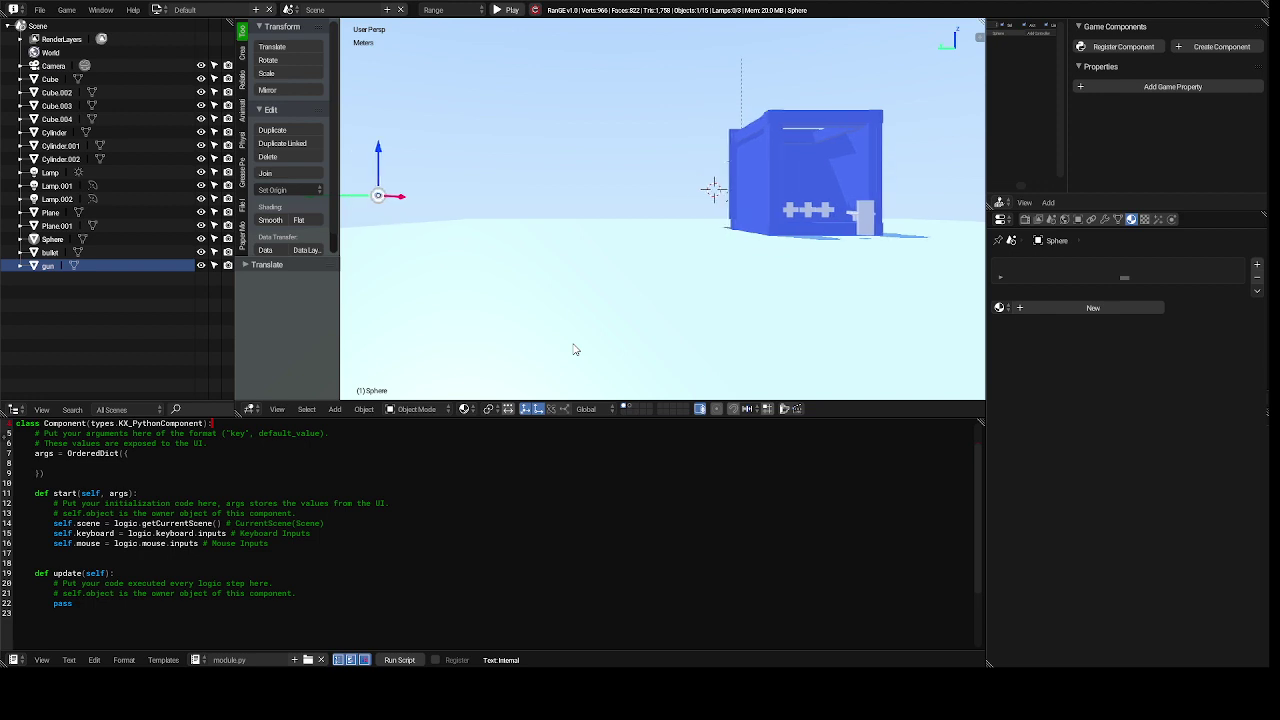
{"action": "key", "text": "KP_4"}
{"action": "key", "text": "KP_4"}
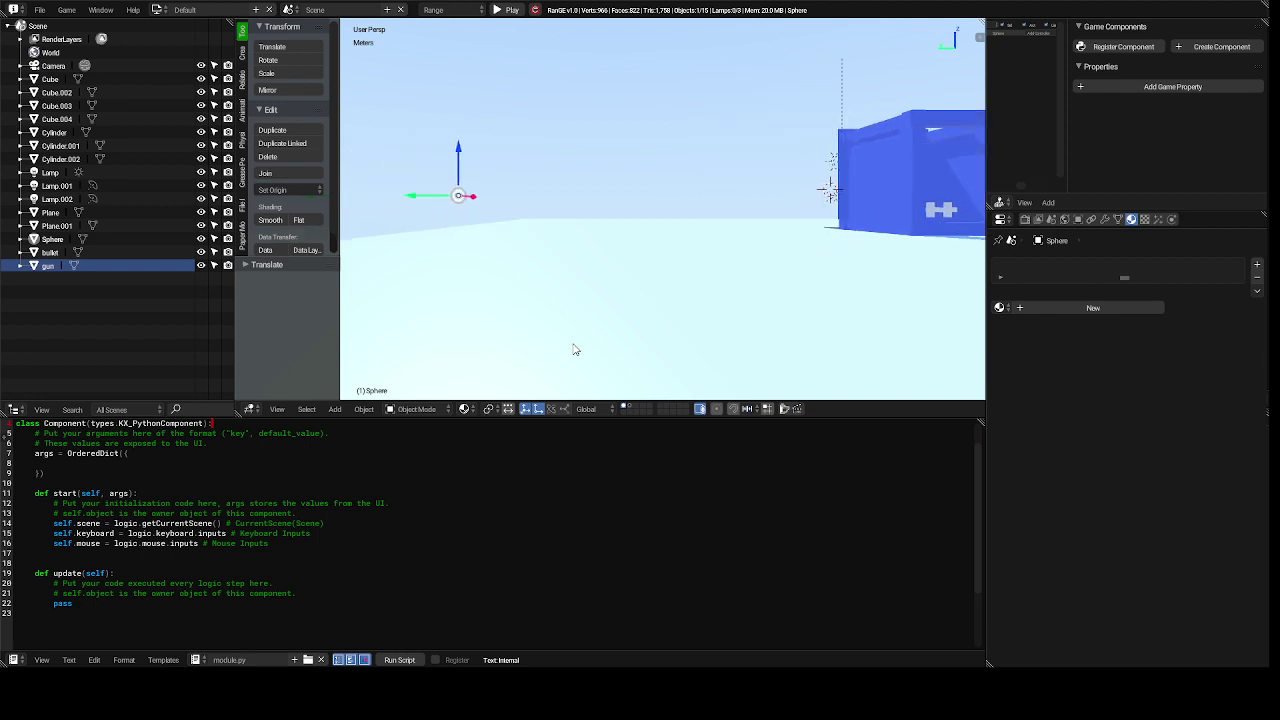
{"action": "key", "text": "KP_4"}
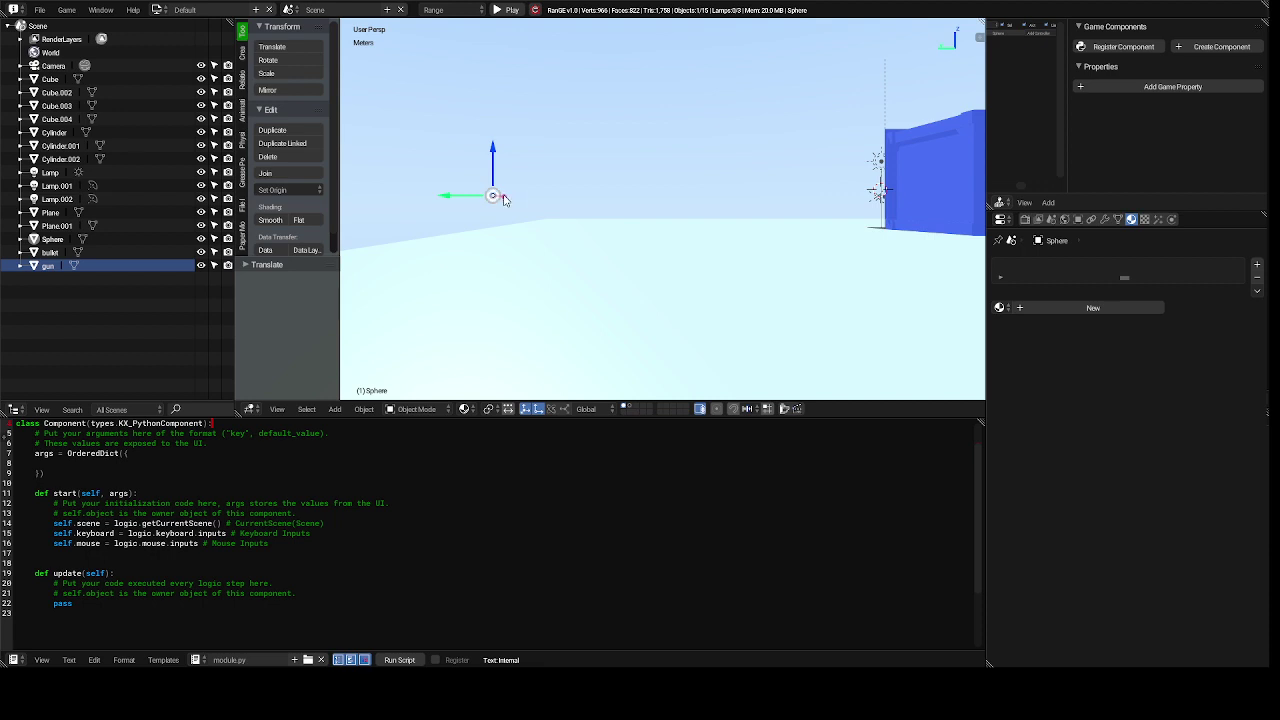
{"action": "left_click_drag", "start_coordinate": [504, 200], "coordinate": [669, 185]}
{"action": "middle_click_drag", "start_coordinate": [668, 185], "coordinate": [668, 185]}
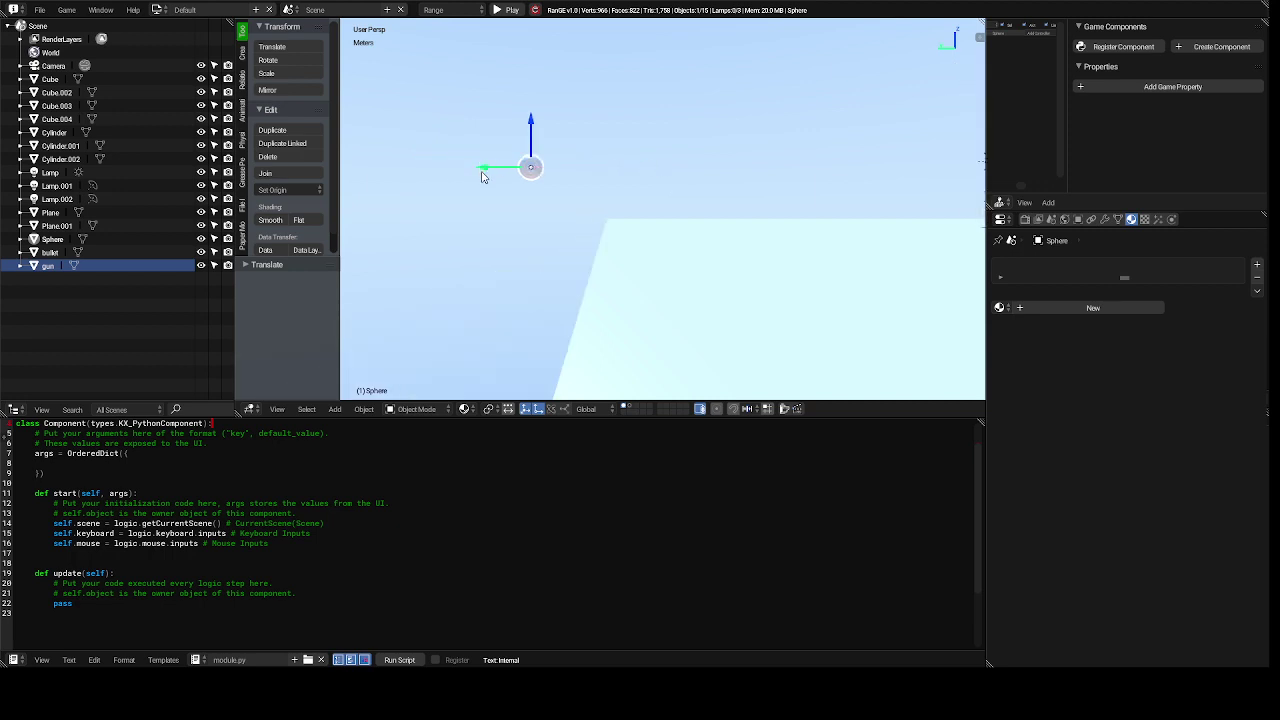
- Move the sphere along the Y axis toward the blue structure in two passes
{"action": "left_click_drag", "start_coordinate": [482, 173], "coordinate": [905, 187]}
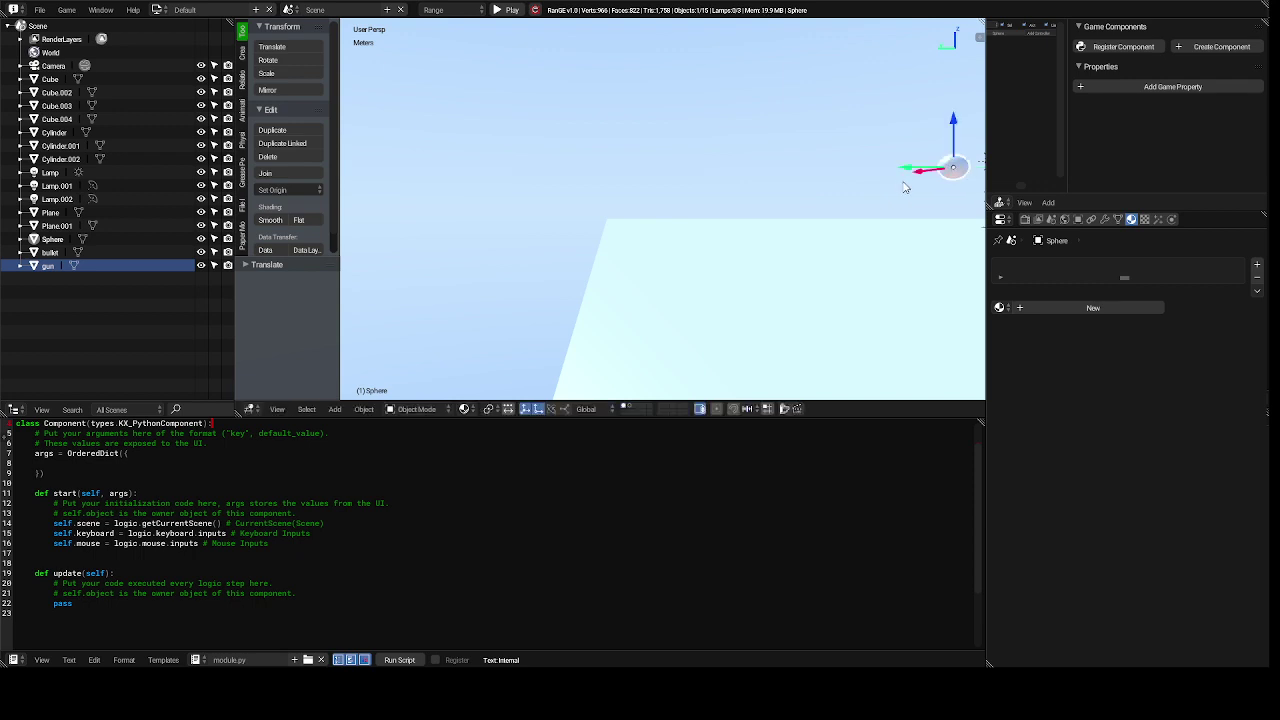
{"action": "key", "text": "KP_Decimal"}
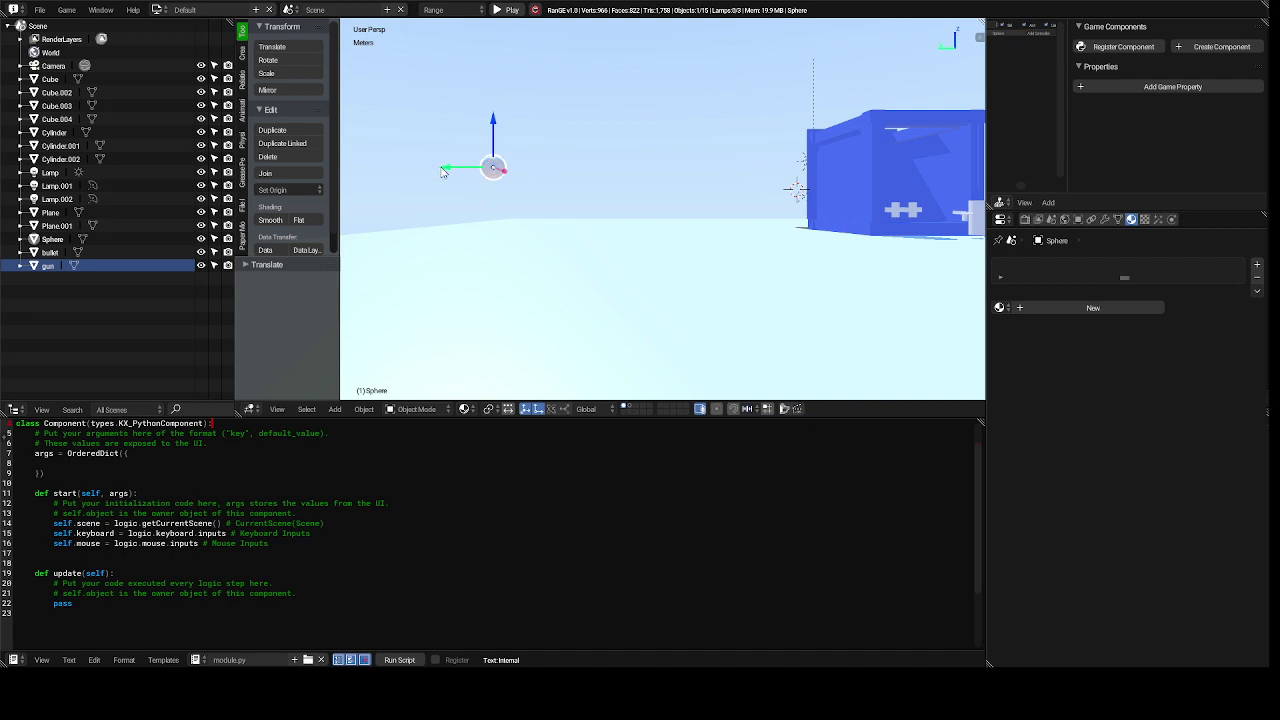
{"action": "left_click_drag", "start_coordinate": [446, 173], "coordinate": [886, 262]}
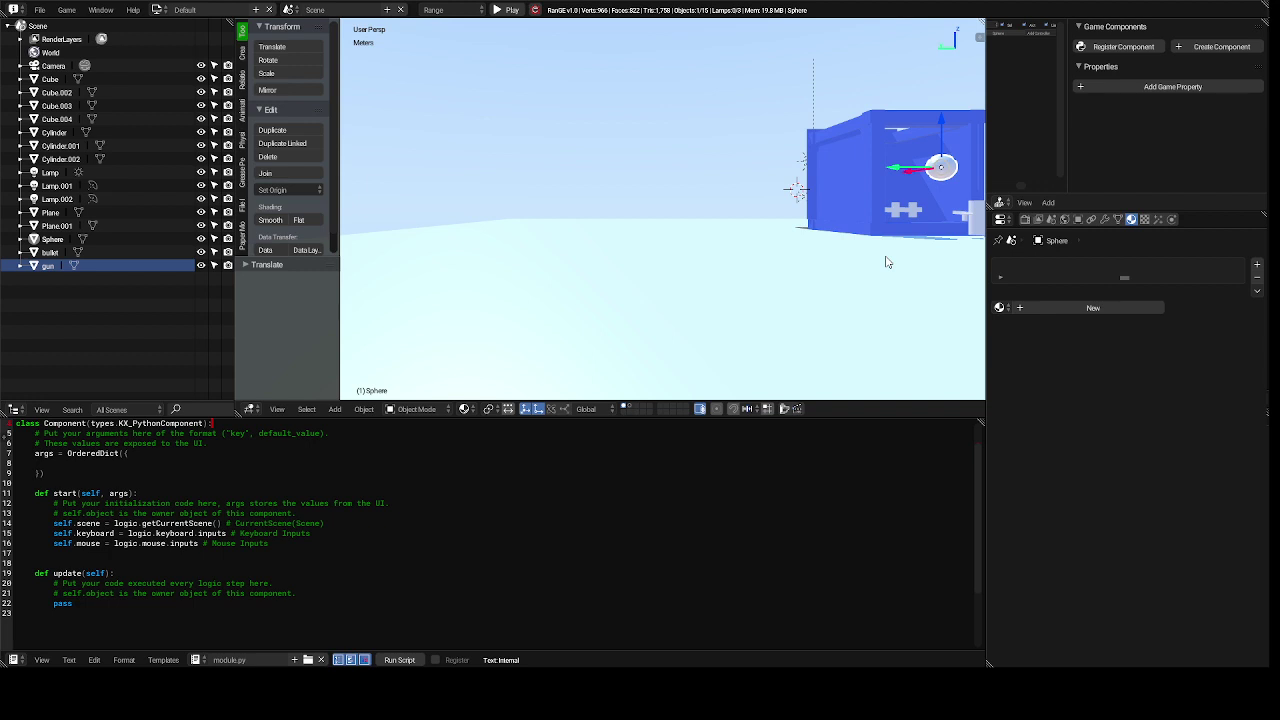
- Shift the sphere along the X and Y axes in front of the blue structure, then lower it on Z to the height of the gun
{"action": "scroll", "coordinate": [886, 262], "scroll_direction": "down", "scroll_amount": 8, "text": "ctrl"}
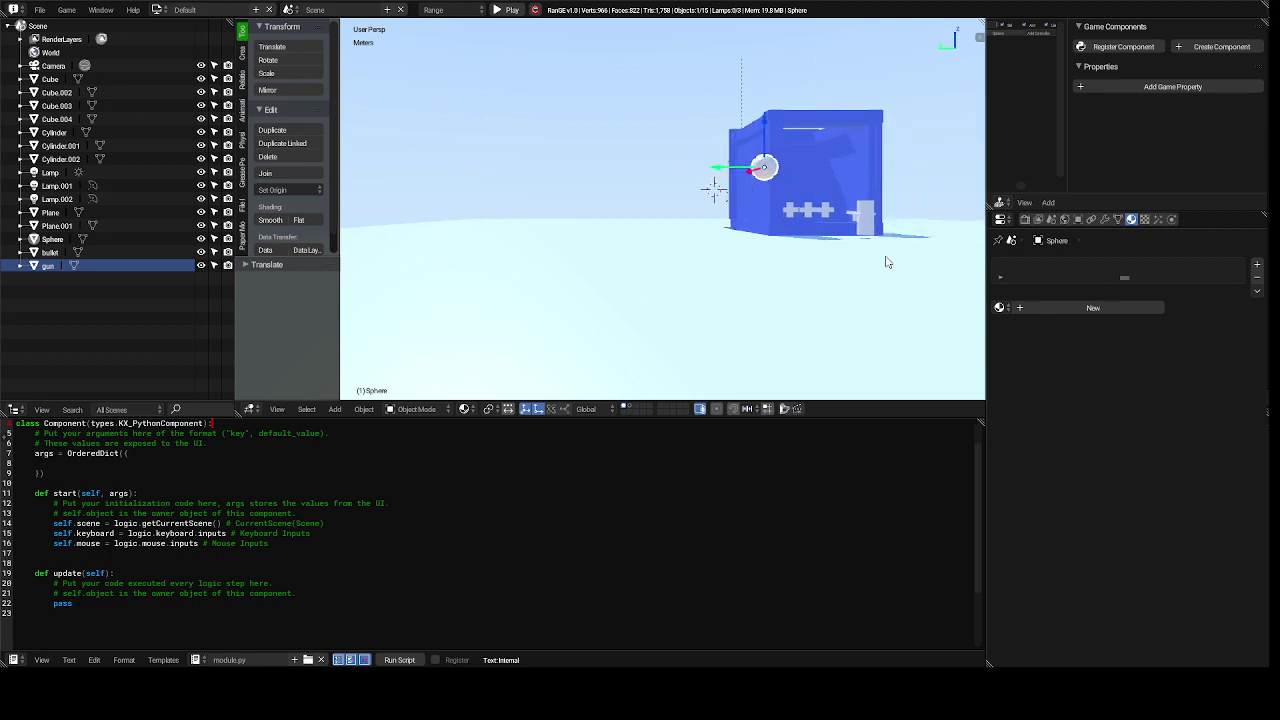
{"action": "scroll", "coordinate": [886, 262], "scroll_direction": "down", "scroll_amount": 5, "text": "ctrl"}
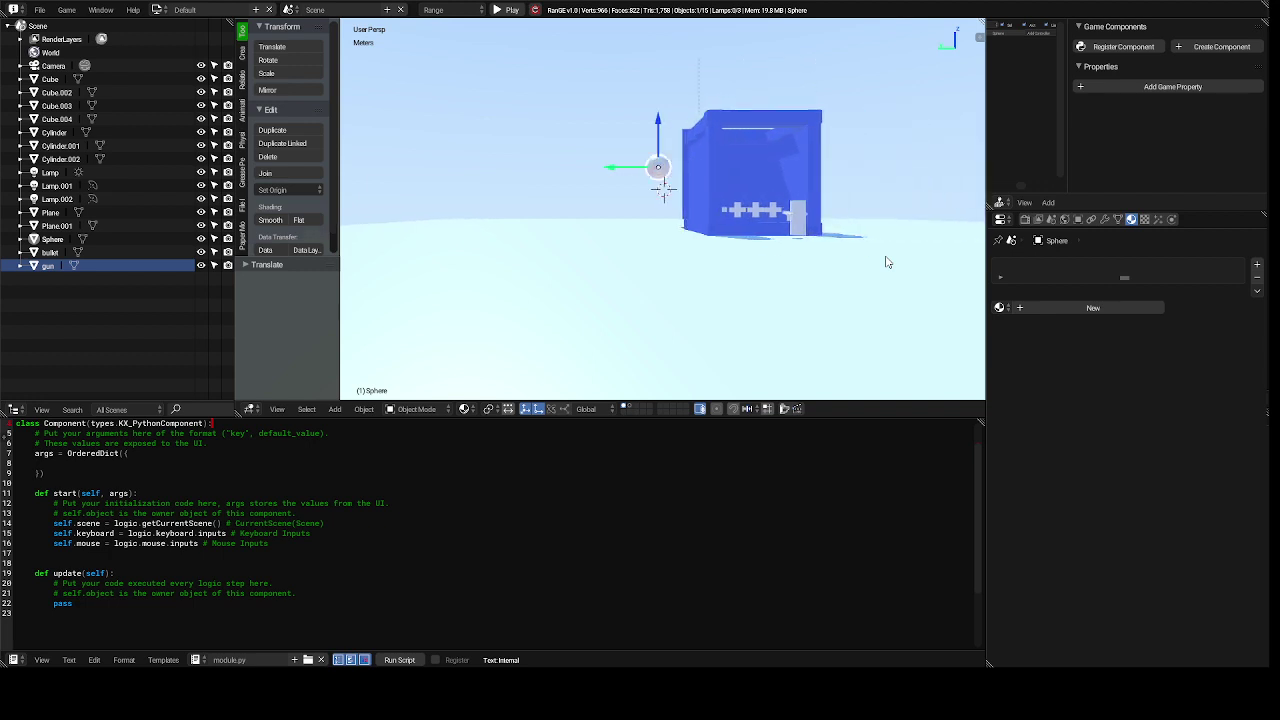
{"action": "scroll", "coordinate": [886, 262], "scroll_direction": "up", "scroll_amount": 4}
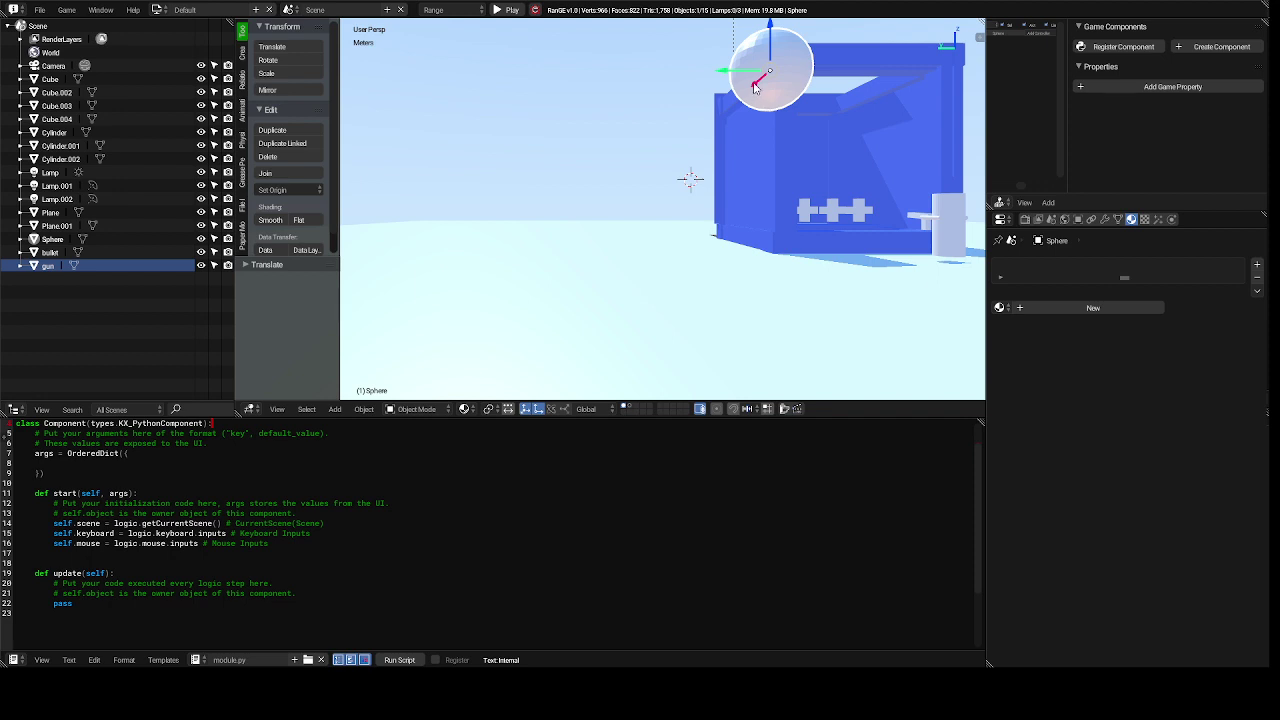
{"action": "left_click_drag", "start_coordinate": [754, 91], "coordinate": [713, 121]}
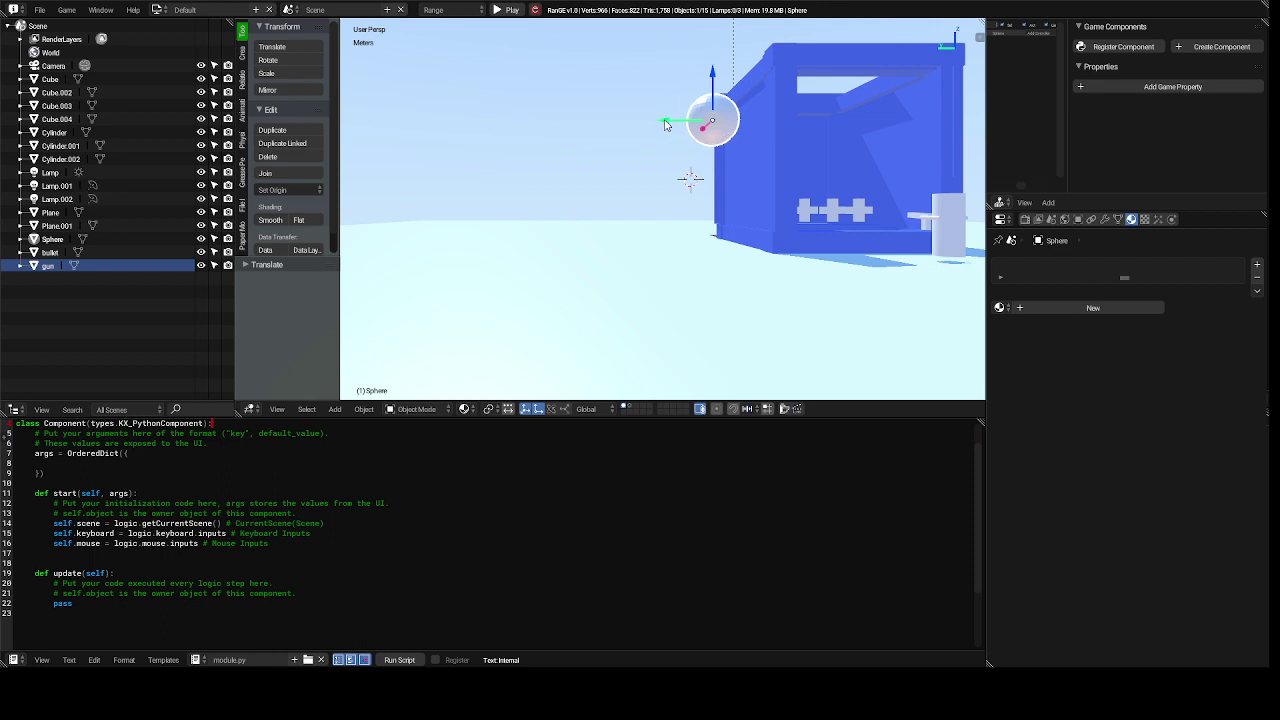
{"action": "left_click_drag", "start_coordinate": [666, 124], "coordinate": [850, 110]}
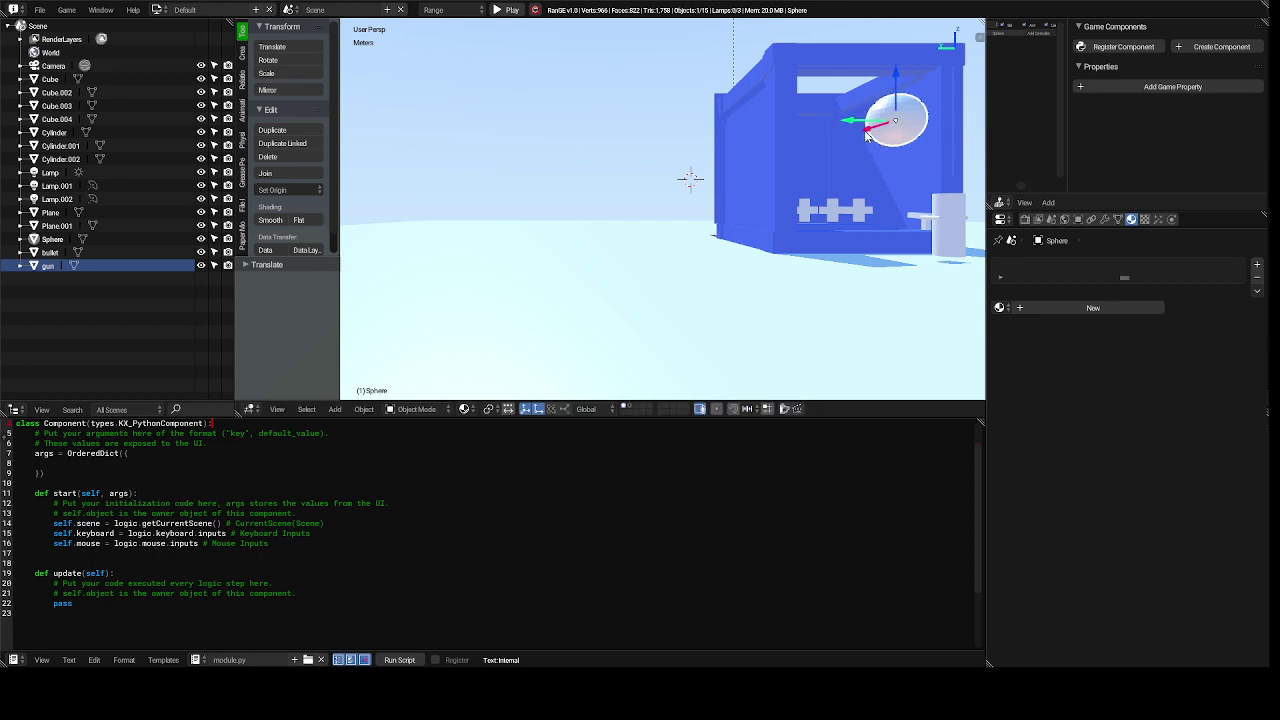
{"action": "left_click_drag", "start_coordinate": [867, 135], "coordinate": [766, 169]}
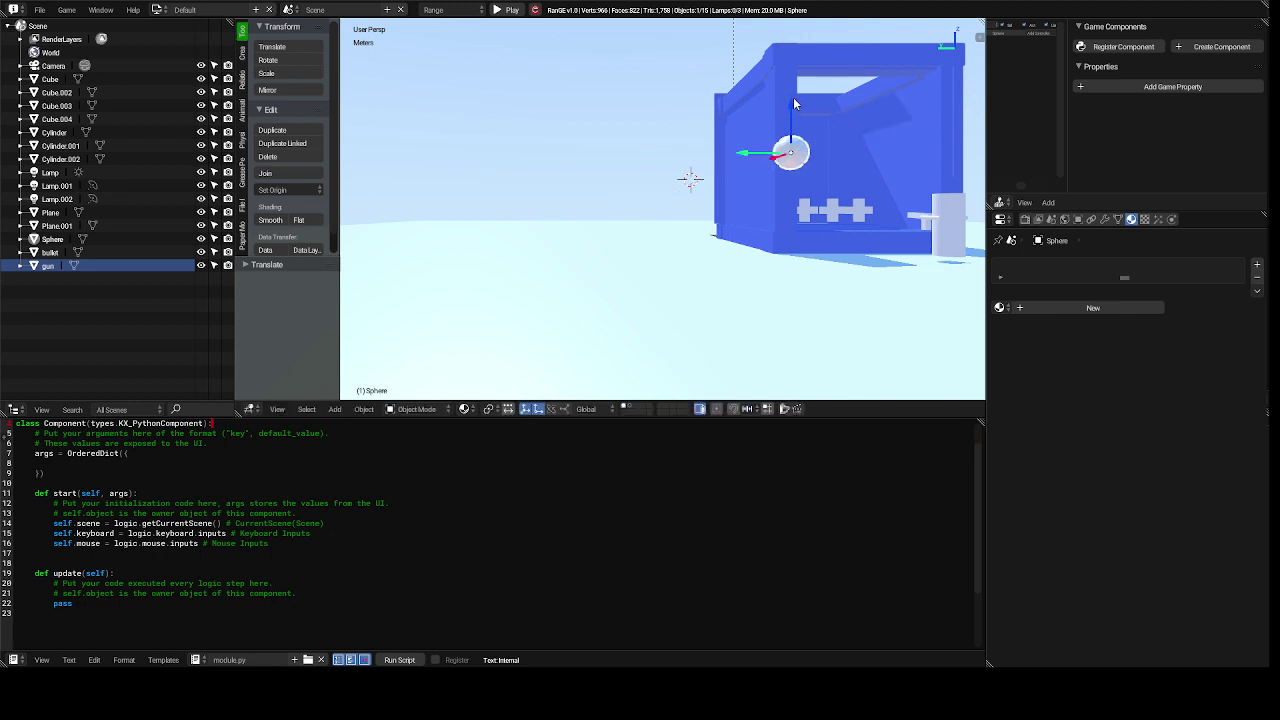
{"action": "left_click_drag", "start_coordinate": [791, 110], "coordinate": [796, 172]}
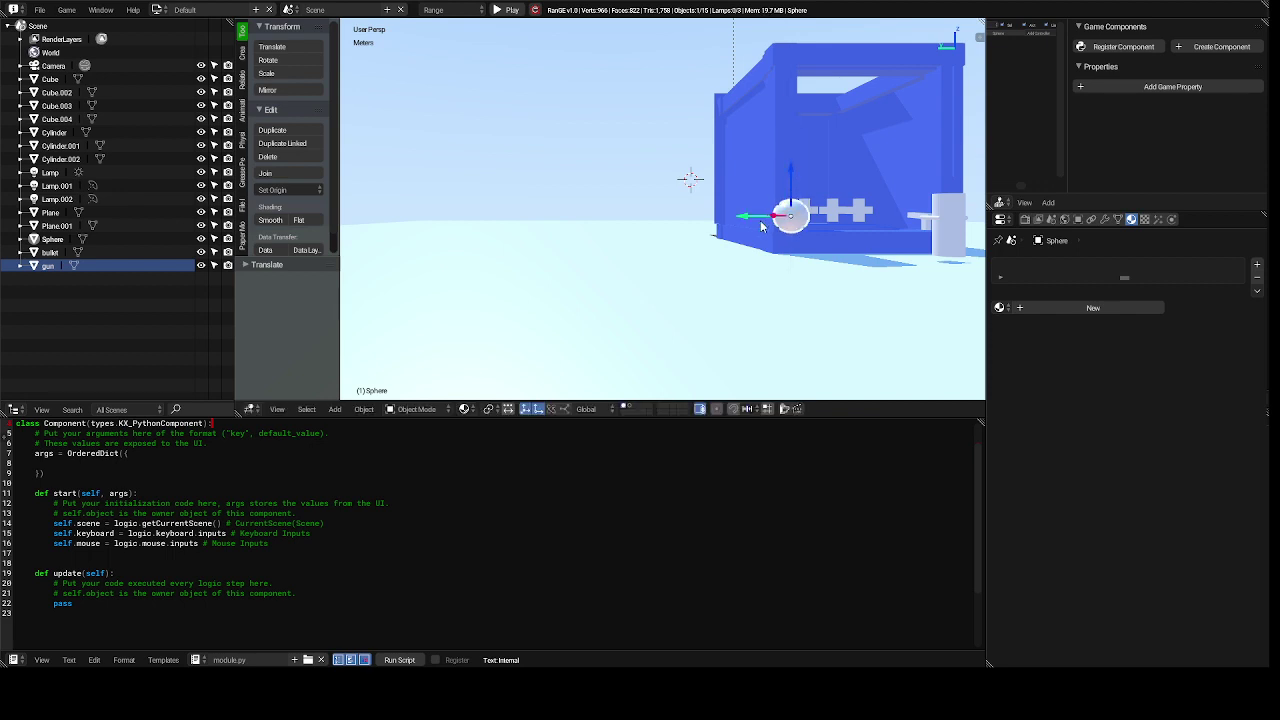
- Scale the sphere down to about 0.26 and move it along the Y axis toward the gun and cylinder
{"action": "scroll", "coordinate": [760, 223], "scroll_direction": "up", "scroll_amount": 4}
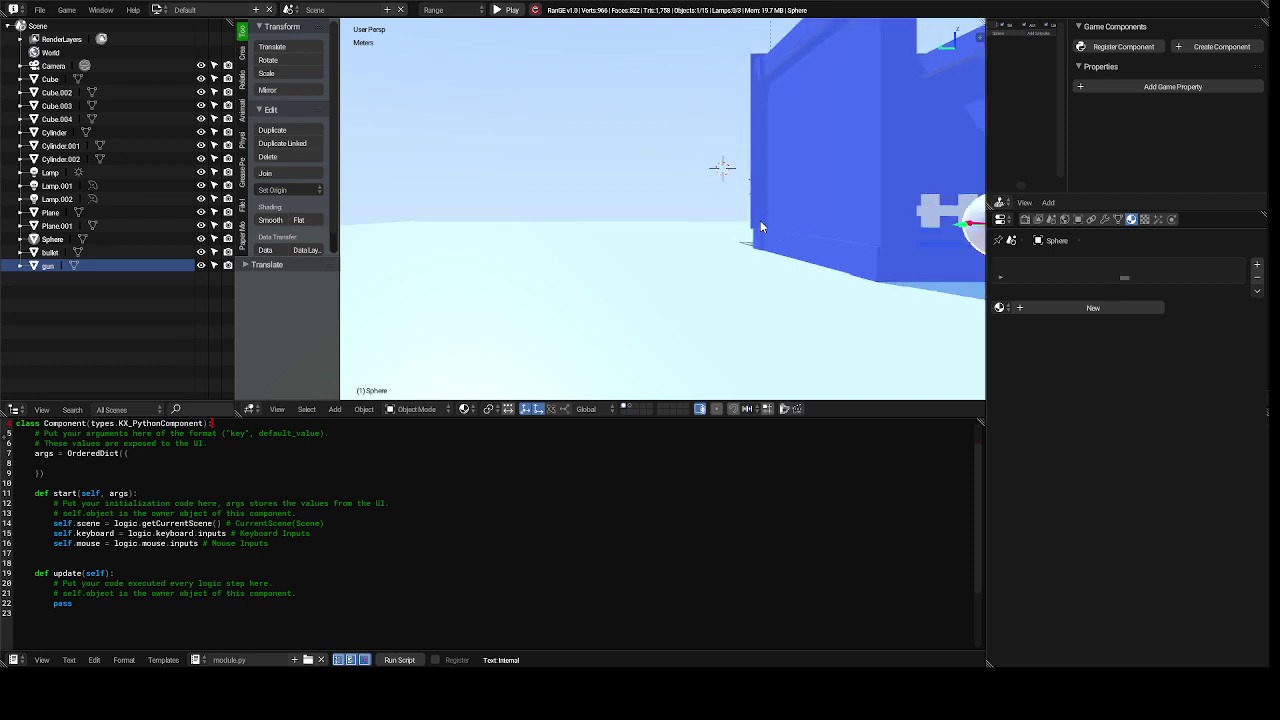
{"action": "scroll", "coordinate": [760, 227], "scroll_direction": "down", "scroll_amount": 6, "text": "ctrl"}
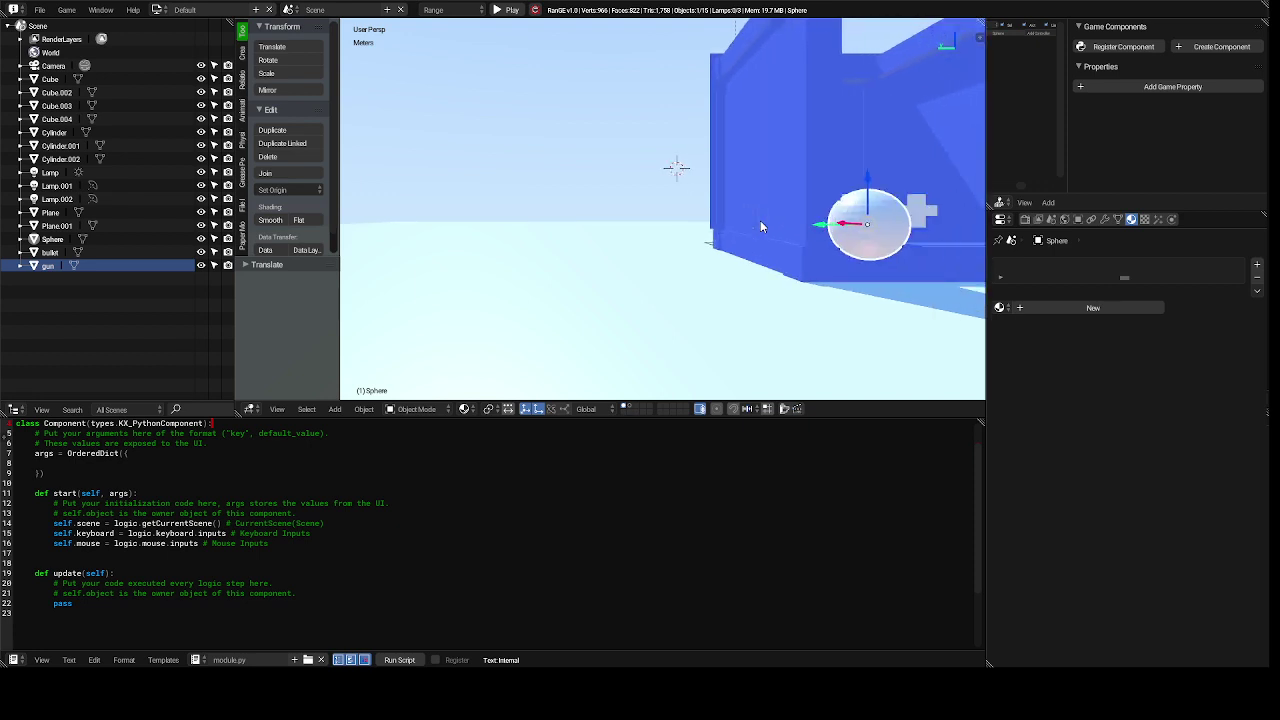
{"action": "scroll", "coordinate": [760, 227], "scroll_direction": "down", "scroll_amount": 6, "text": "ctrl"}
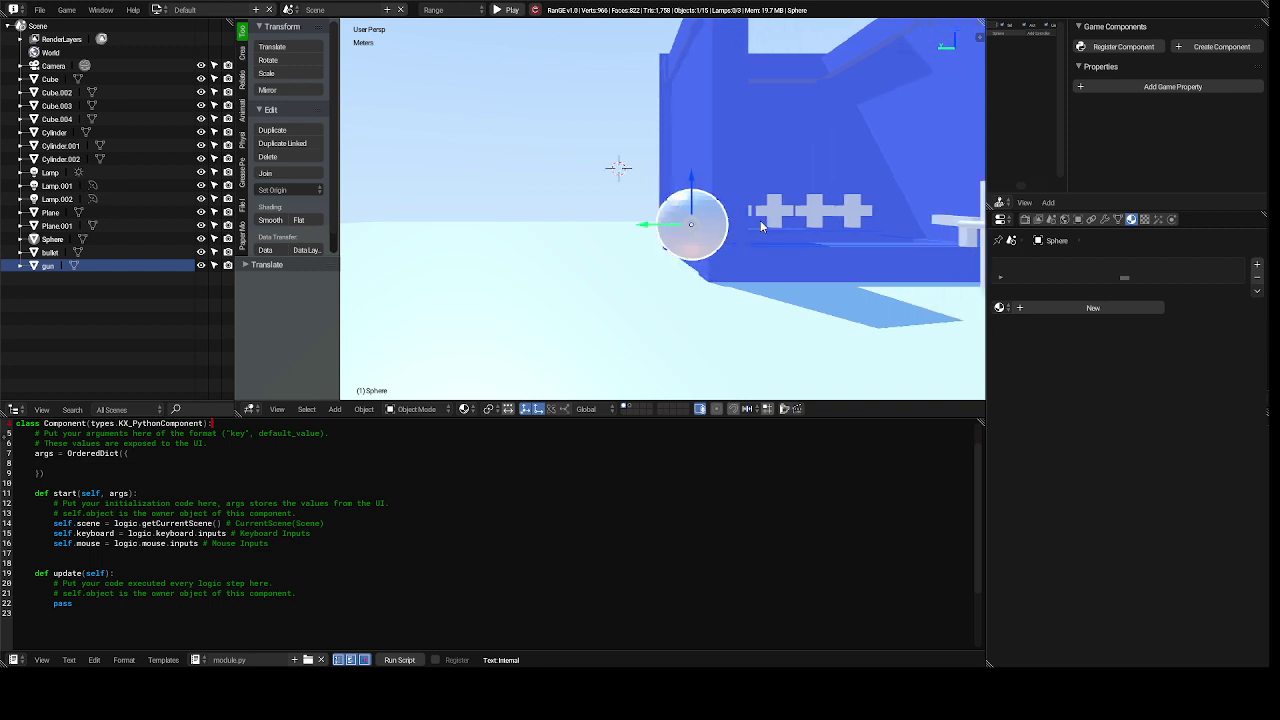
{"action": "key", "text": "s"}
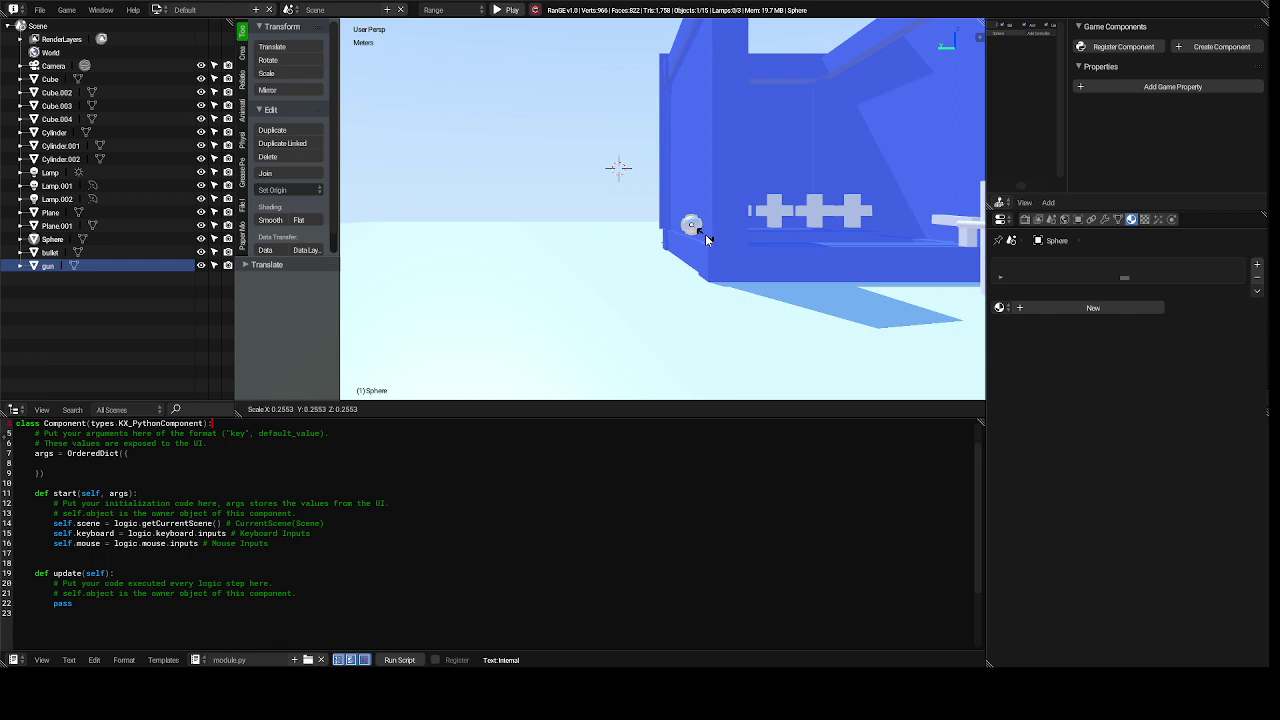
{"action": "left_click", "coordinate": [706, 239]}
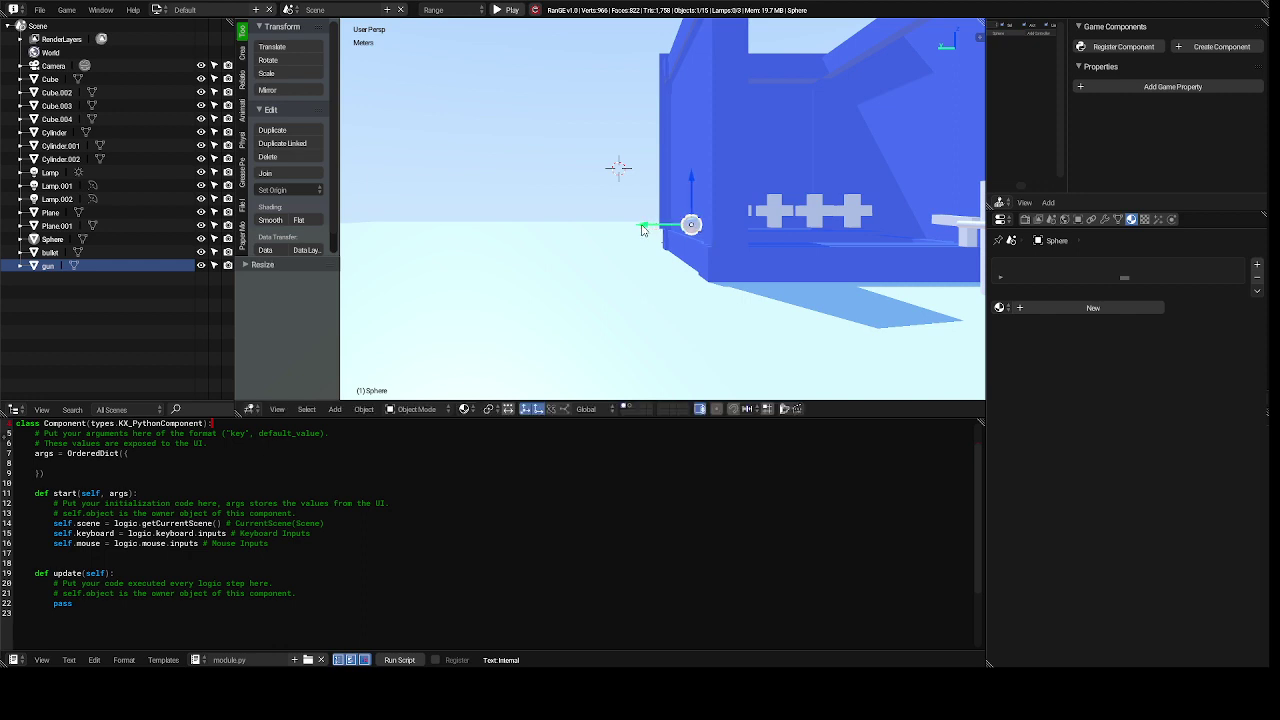
{"action": "left_click_drag", "start_coordinate": [643, 230], "coordinate": [902, 217]}
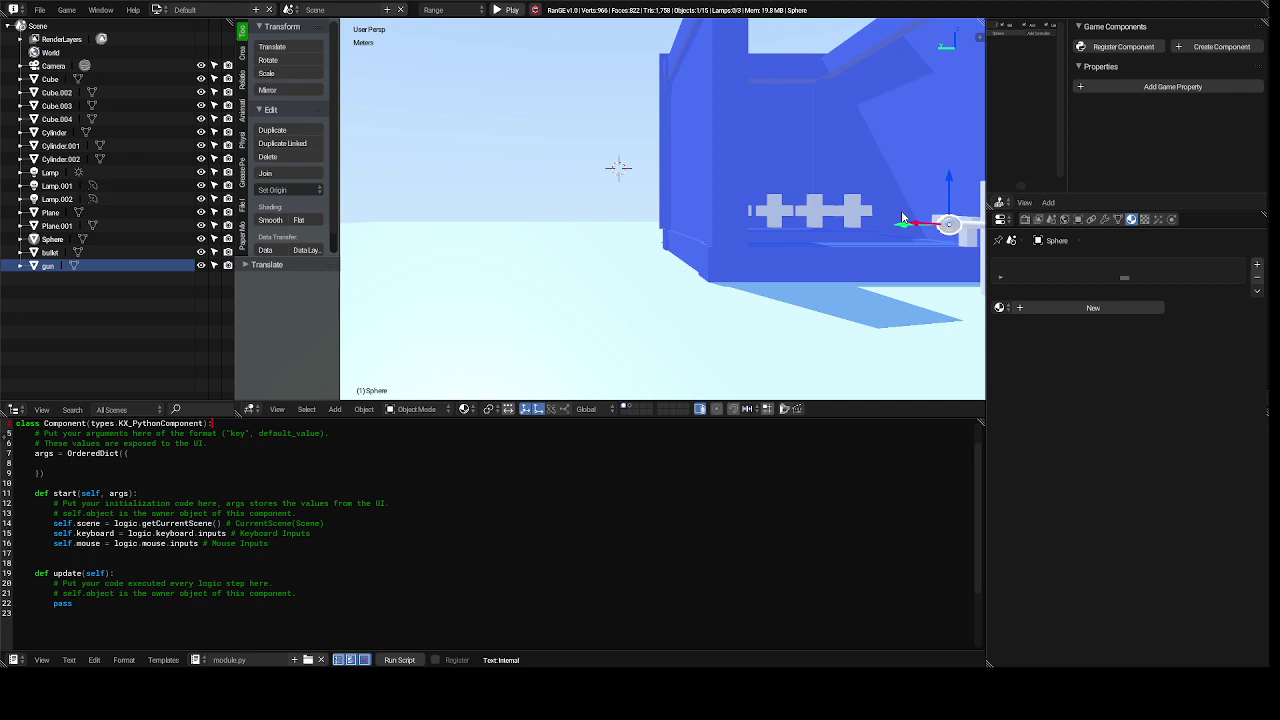
- Compare the sphere with the gun from the side and scale it down again to roughly half its size
{"action": "key", "text": "KP_4"}
{"action": "key", "text": "KP_4"}
{"action": "key", "text": "KP_4"}
{"action": "key", "text": "KP_4"}
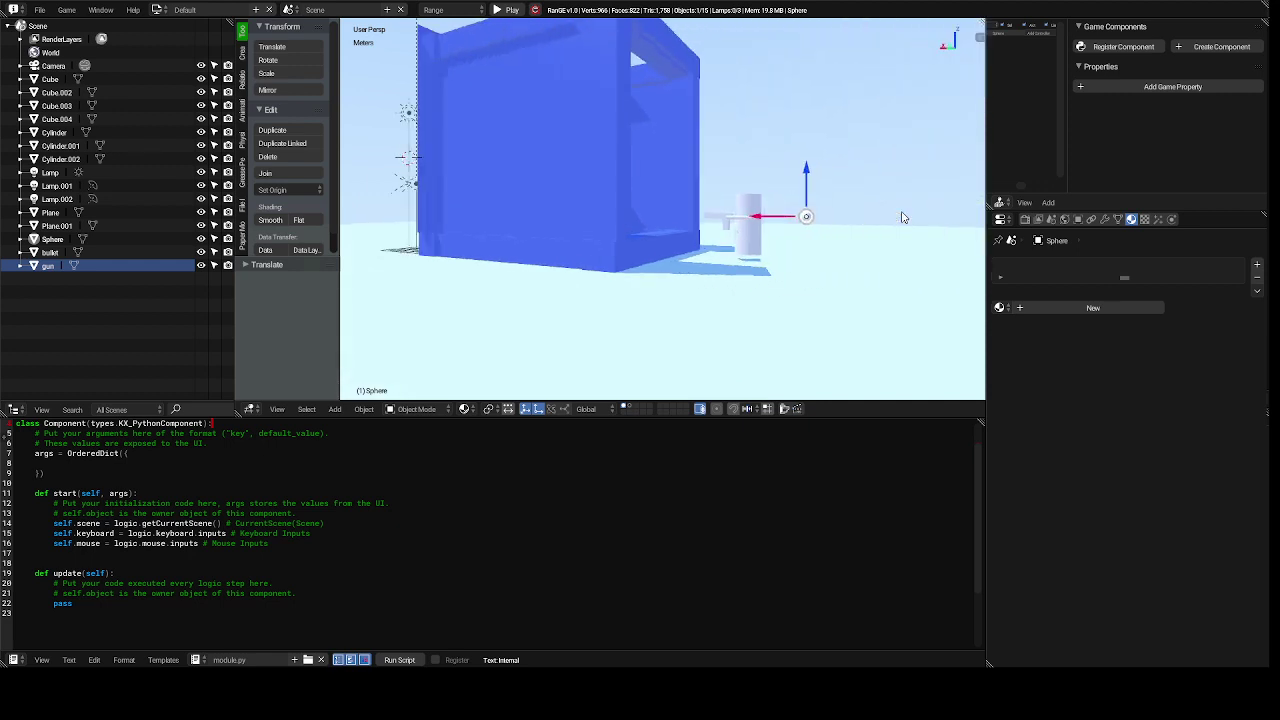
{"action": "scroll", "coordinate": [902, 217], "scroll_direction": "up", "scroll_amount": 3}
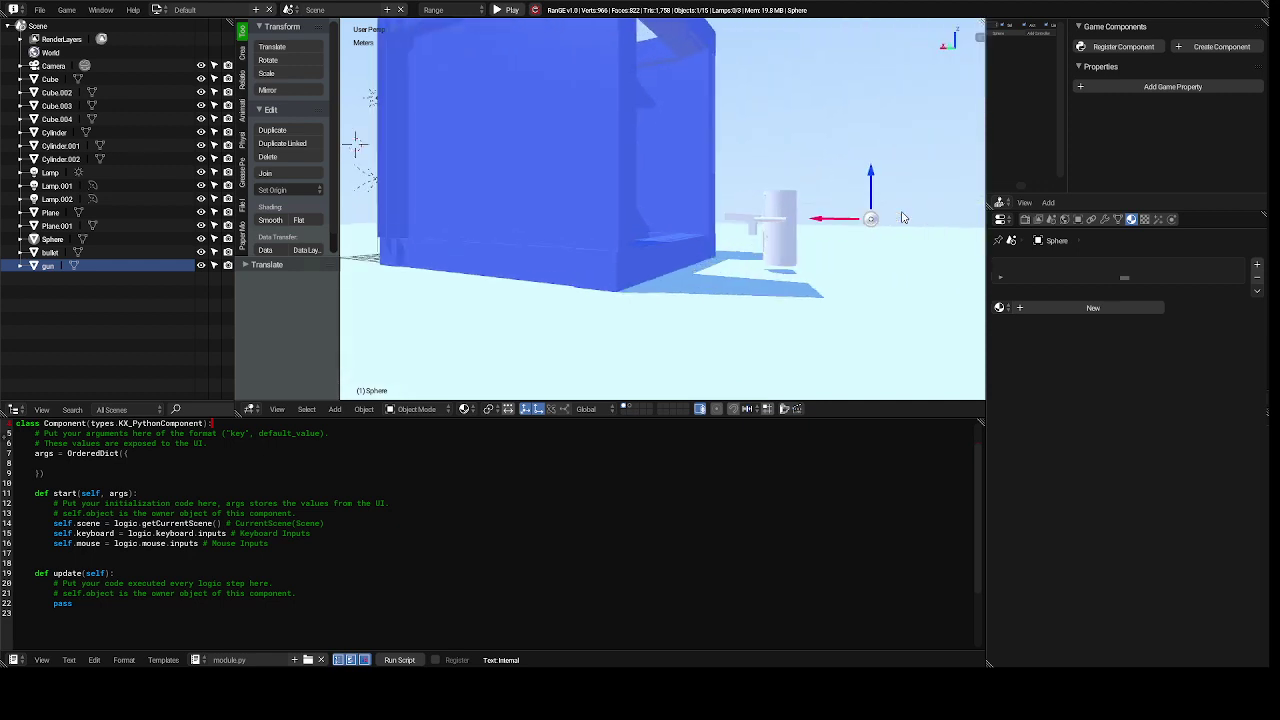
{"action": "scroll", "coordinate": [902, 217], "scroll_direction": "up", "scroll_amount": 2}
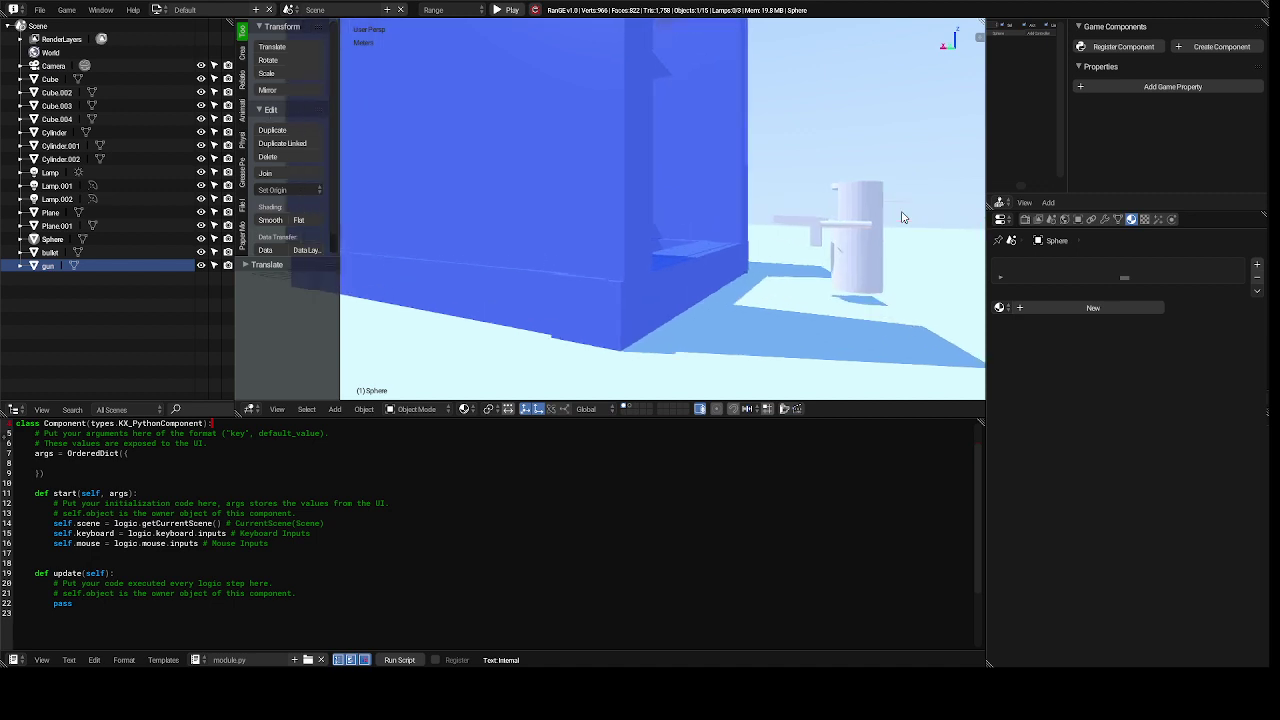
{"action": "scroll", "coordinate": [902, 217], "scroll_direction": "down", "scroll_amount": 3}
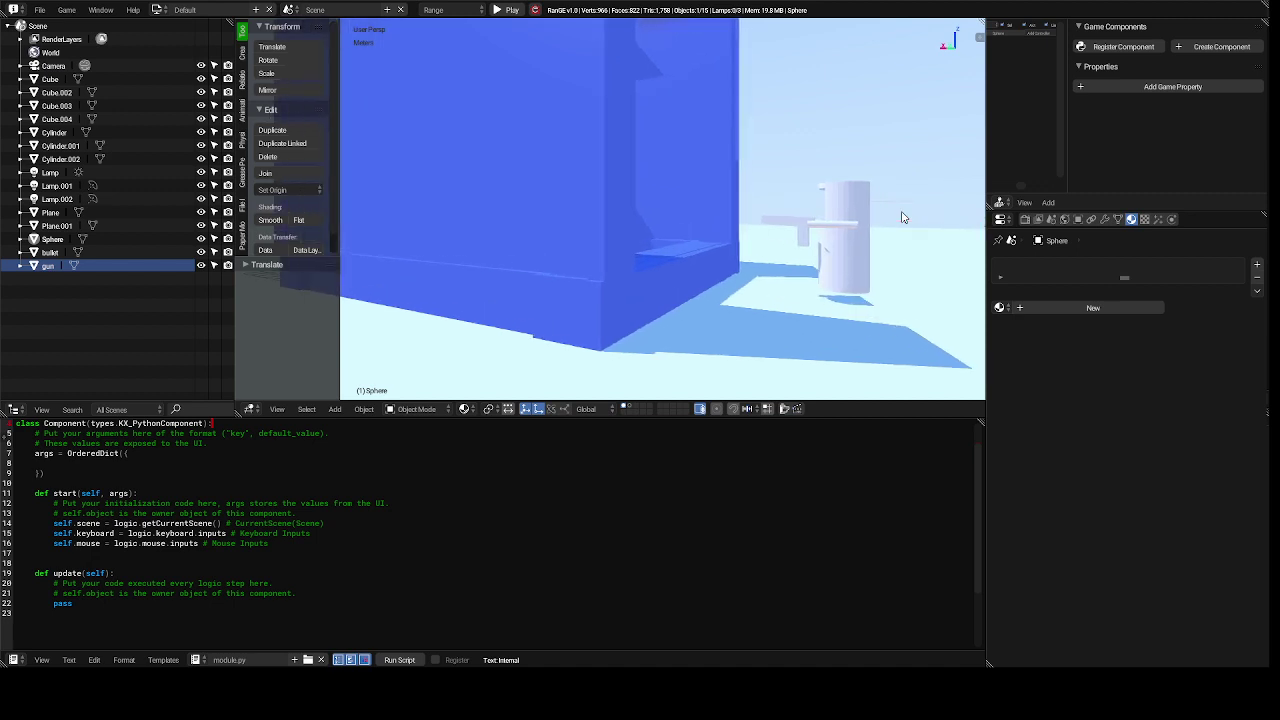
{"action": "scroll", "coordinate": [902, 217], "scroll_direction": "down", "scroll_amount": 2}
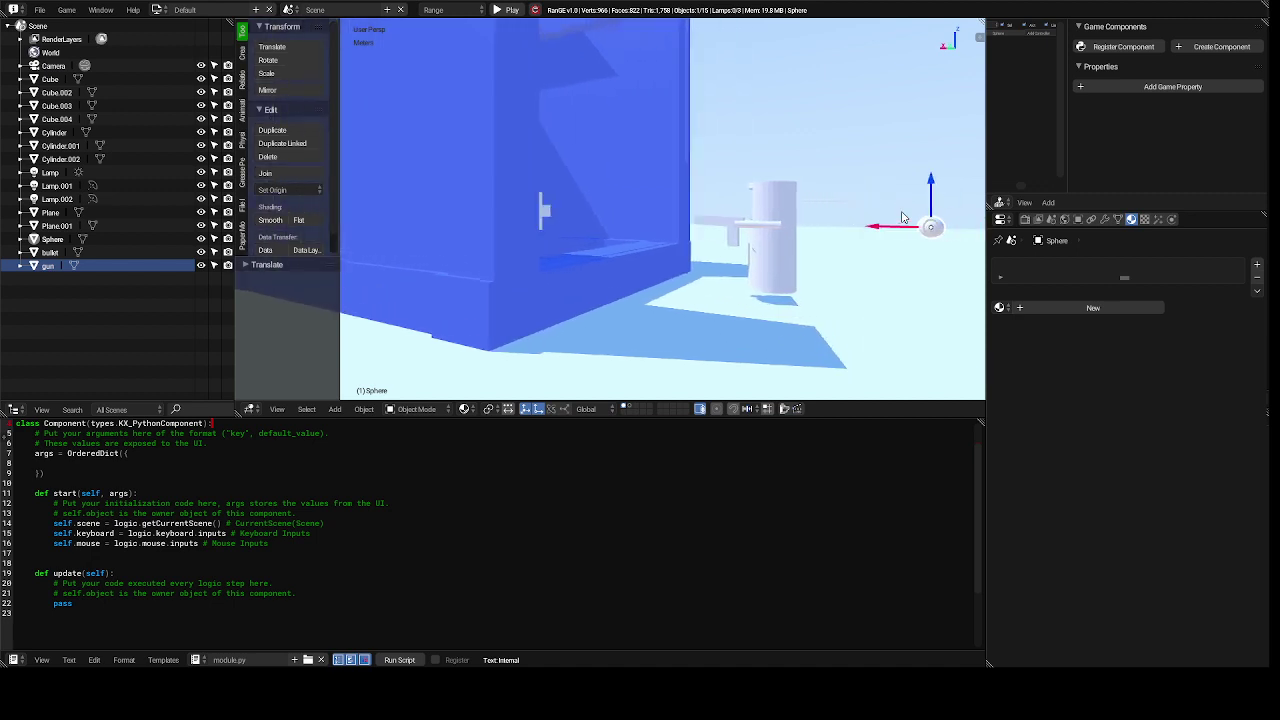
{"action": "scroll", "coordinate": [902, 217], "scroll_direction": "down", "scroll_amount": 1}
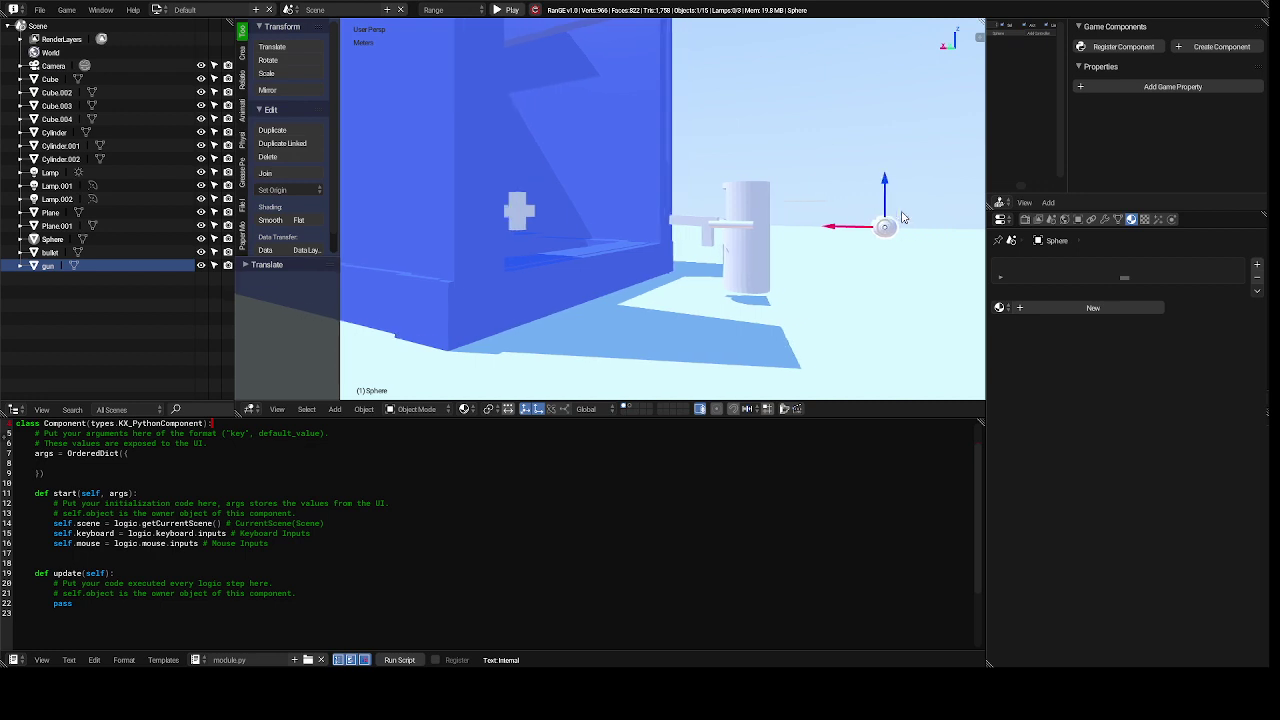
{"action": "scroll", "coordinate": [902, 217], "scroll_direction": "down", "scroll_amount": 1}
{"action": "middle_click_drag", "start_coordinate": [902, 217], "coordinate": [902, 217]}
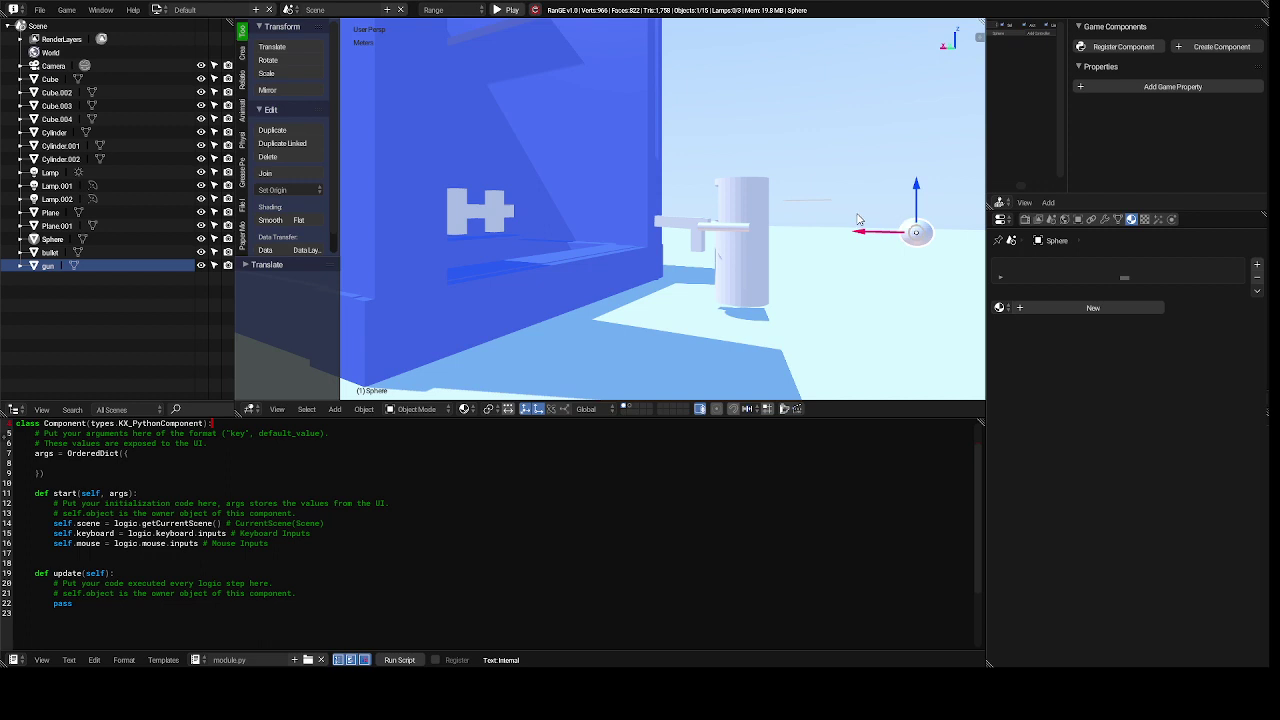
{"action": "key", "text": "s"}
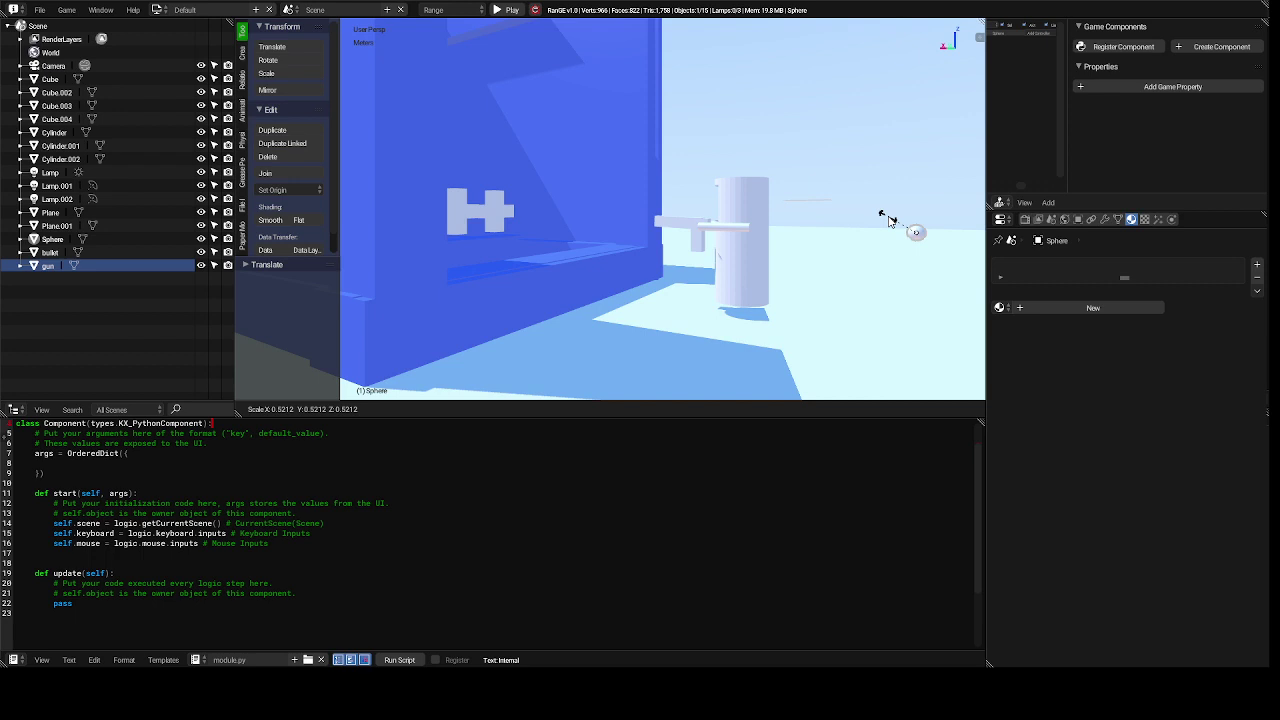
{"action": "left_click", "coordinate": [893, 226]}
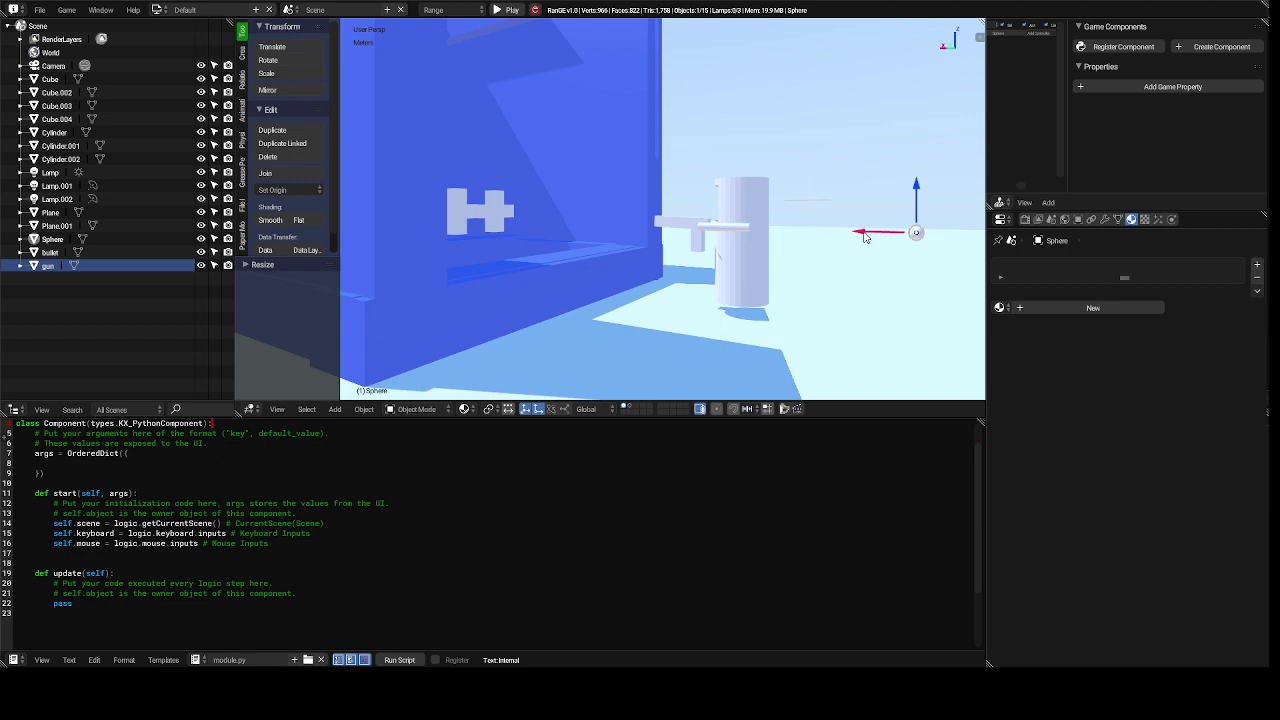
- Move the sphere along the X axis to the front of the gun and adjust it on Y beside the muzzle
{"action": "left_click_drag", "start_coordinate": [863, 235], "coordinate": [575, 244]}
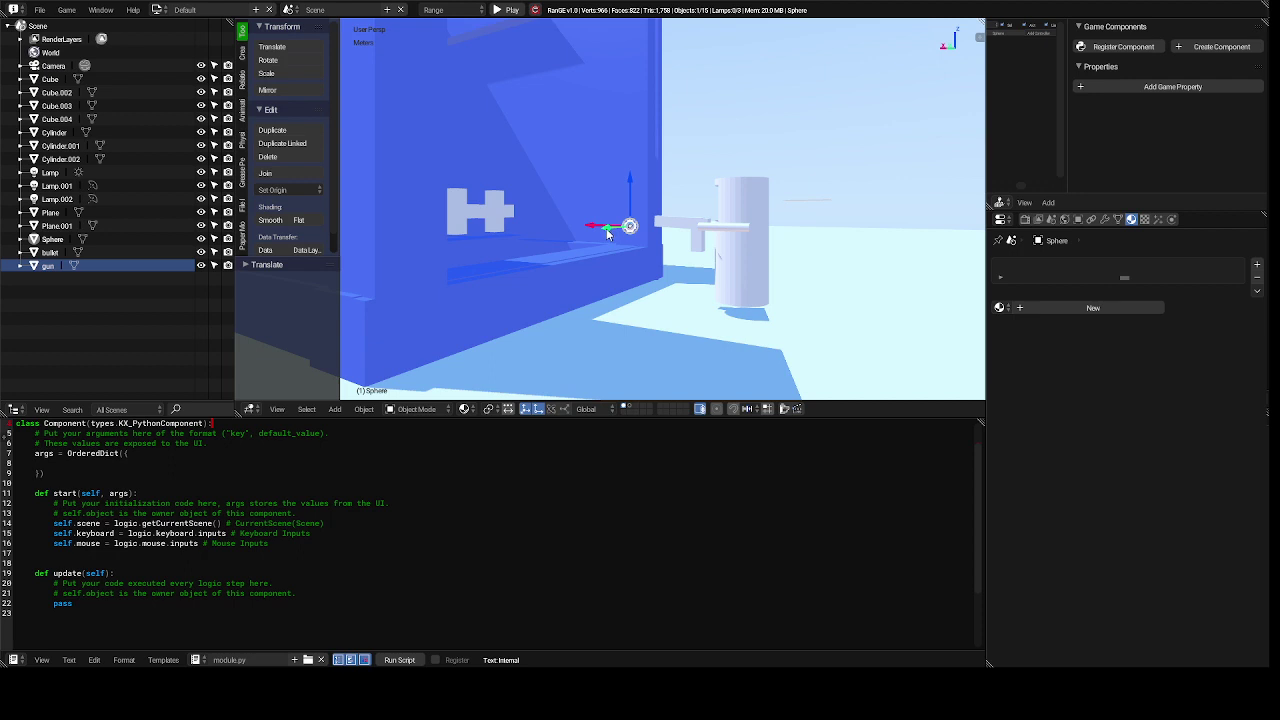
{"action": "left_click_drag", "start_coordinate": [607, 234], "coordinate": [622, 221]}
{"action": "scroll", "coordinate": [622, 221], "scroll_direction": "up", "scroll_amount": 3}
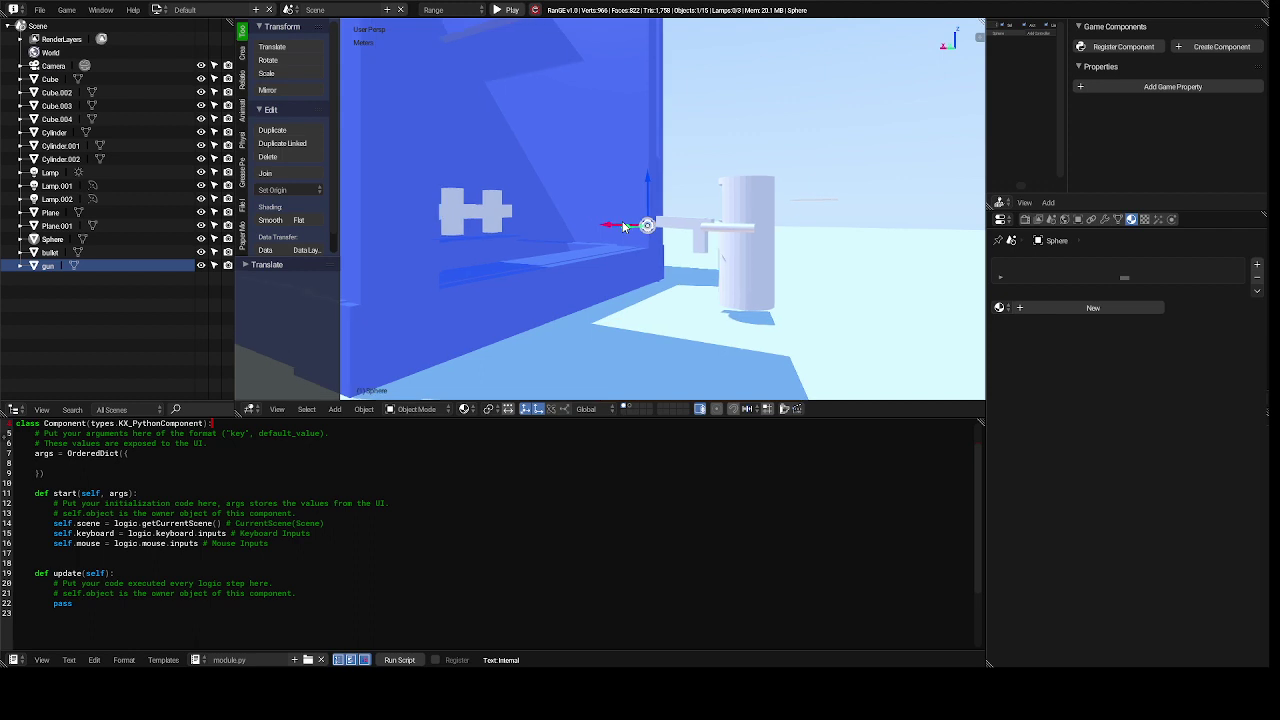
{"action": "scroll", "coordinate": [622, 227], "scroll_direction": "up", "scroll_amount": 2}
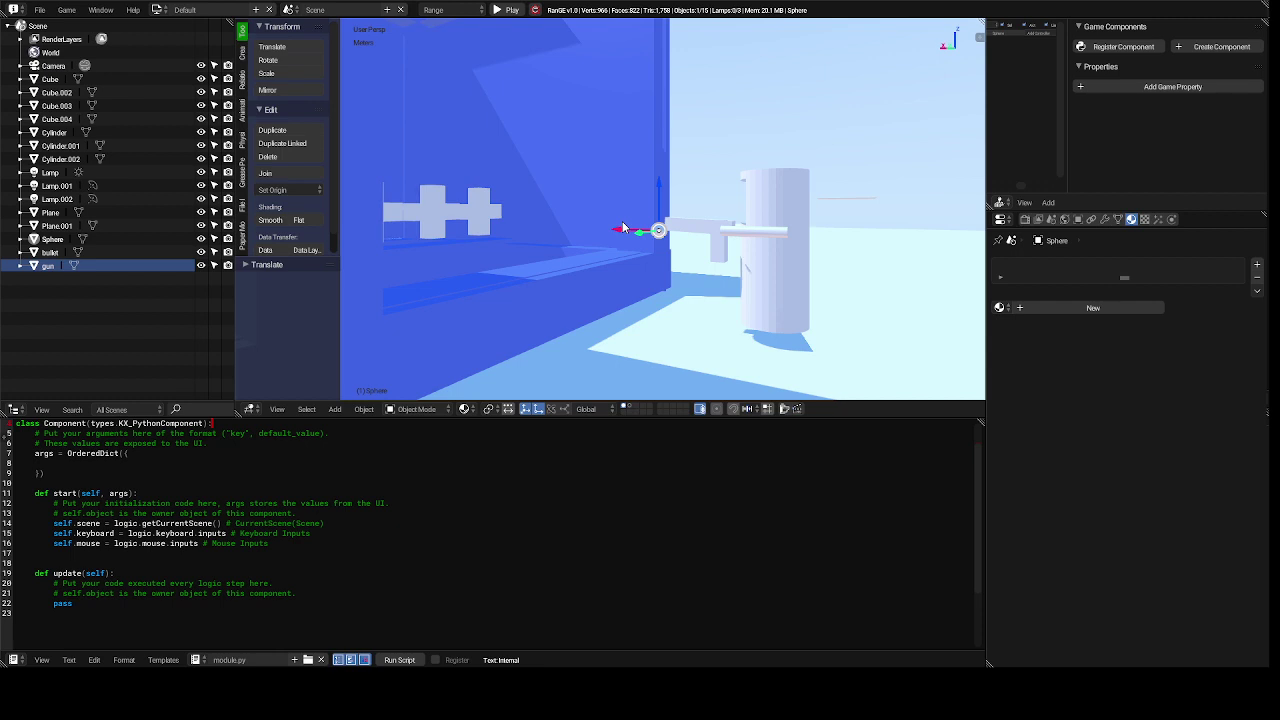
- Examine the sphere's alignment with the gun's barrel from several angles around the cylinder
{"action": "scroll", "coordinate": [622, 227], "scroll_direction": "up", "scroll_amount": 4, "text": "ctrl"}
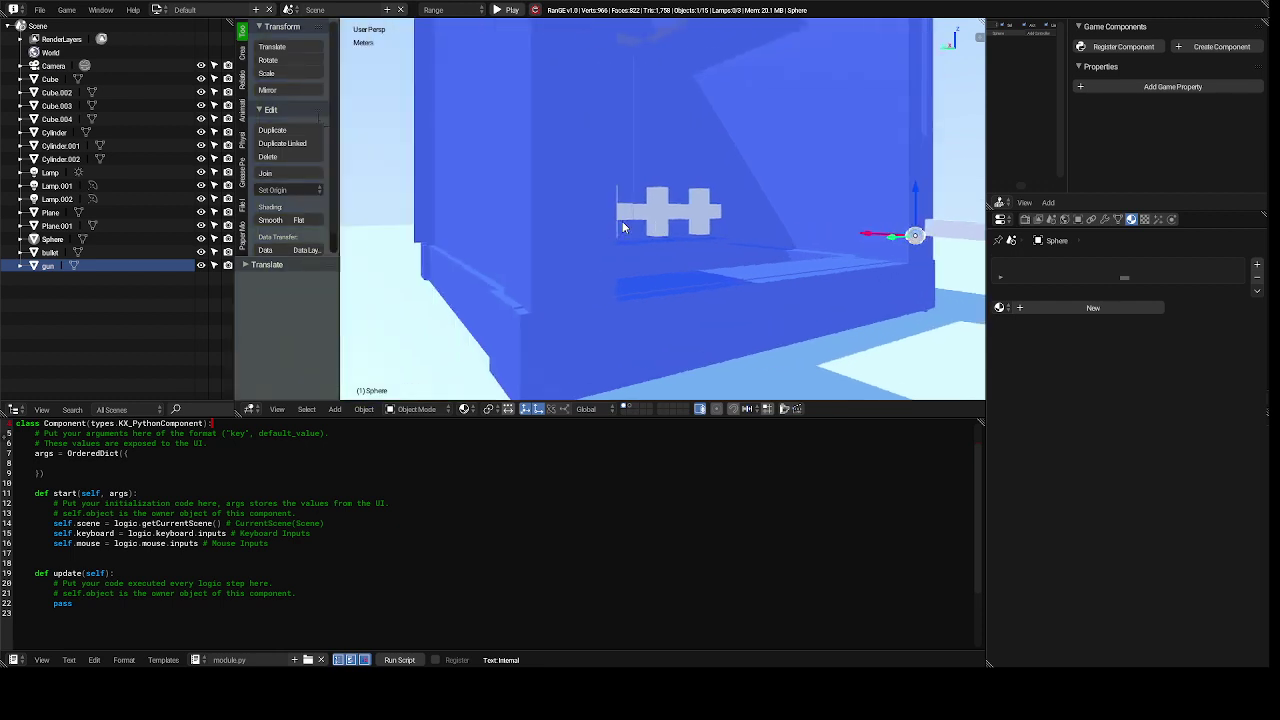
{"action": "scroll", "coordinate": [622, 227], "scroll_direction": "down", "scroll_amount": 6, "text": "ctrl"}
{"action": "scroll", "coordinate": [622, 227], "scroll_direction": "down", "scroll_amount": 3, "text": "ctrl"}
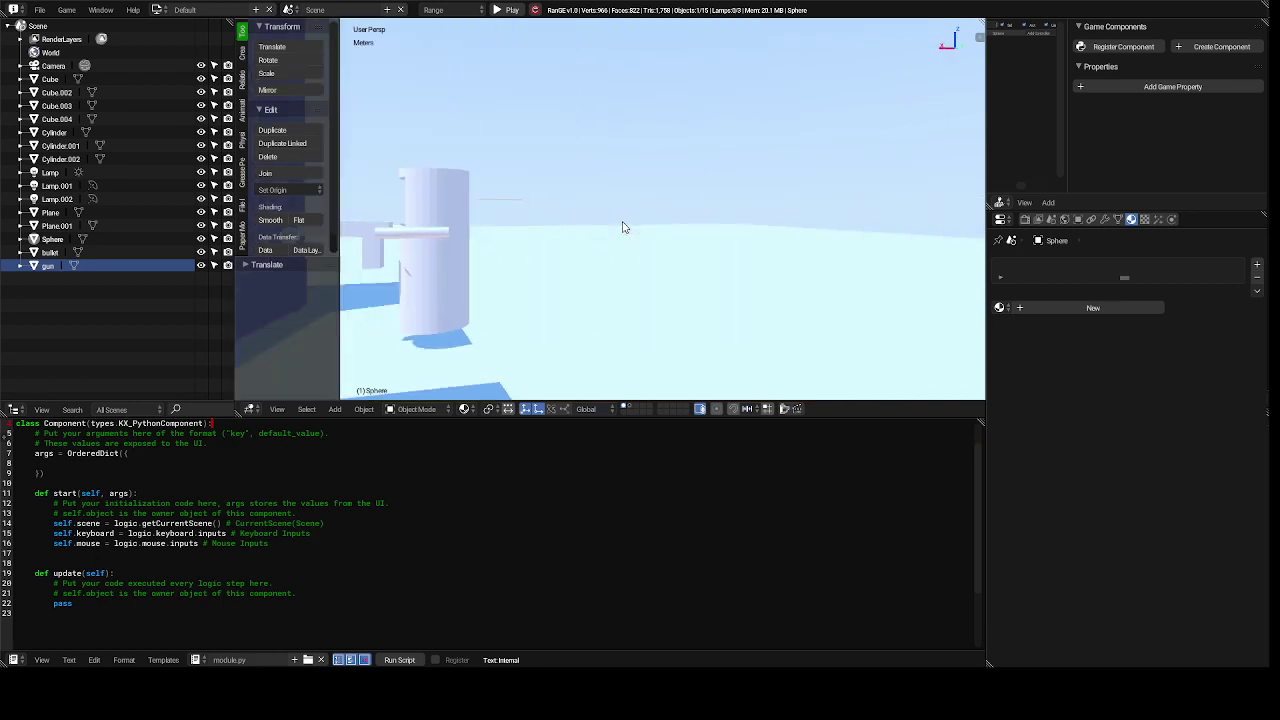
{"action": "scroll", "coordinate": [622, 227], "scroll_direction": "up", "scroll_amount": 1, "text": "ctrl"}
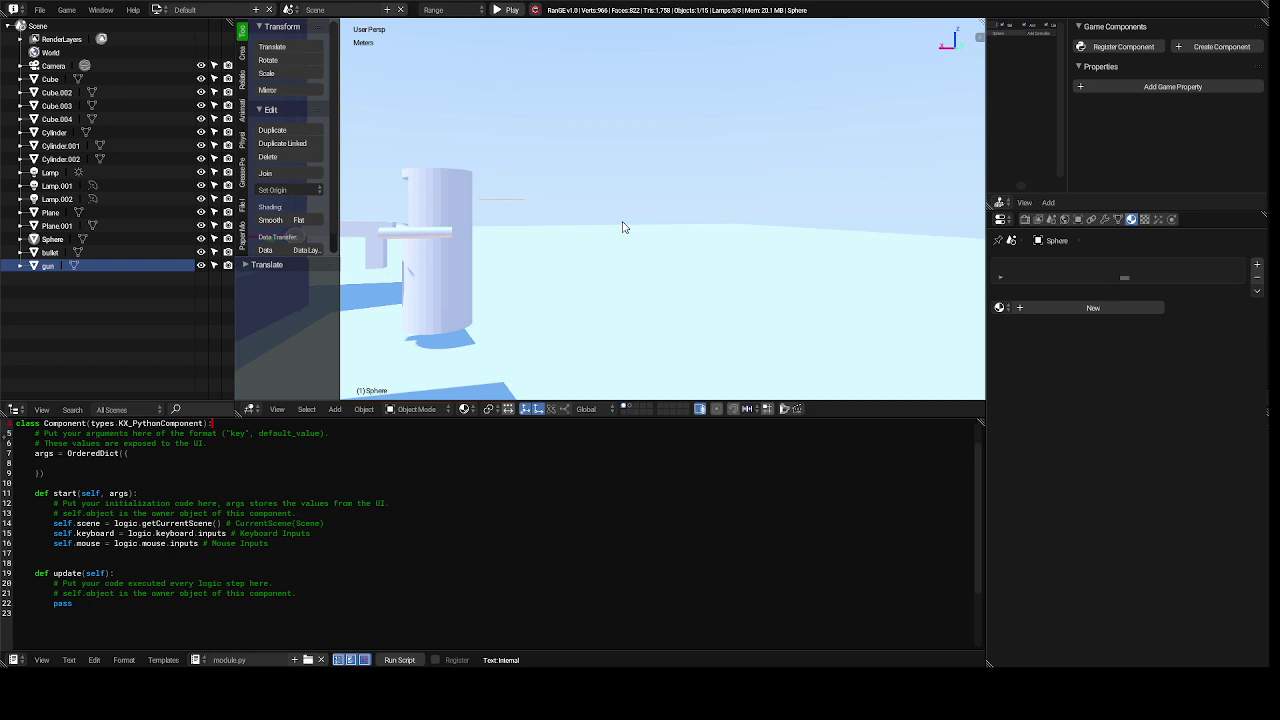
{"action": "scroll", "coordinate": [622, 227], "scroll_direction": "up", "scroll_amount": 3, "text": "ctrl"}
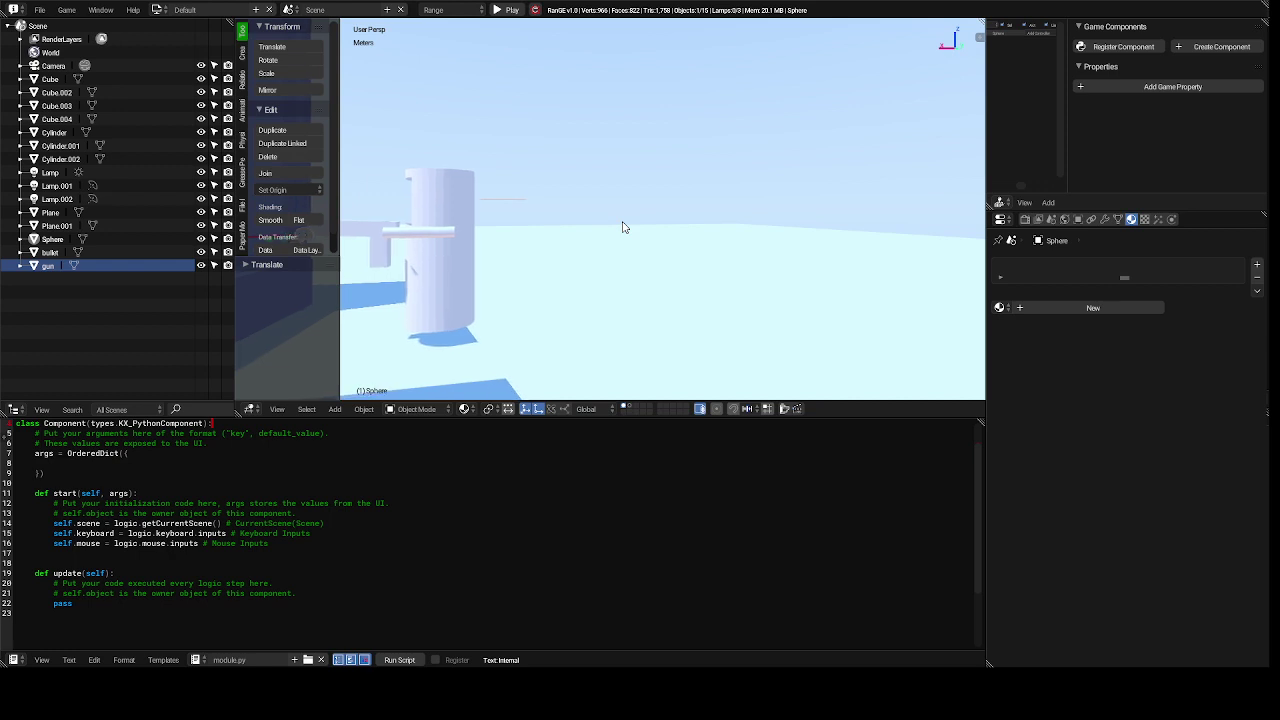
{"action": "scroll", "coordinate": [622, 227], "scroll_direction": "up", "scroll_amount": 4, "text": "ctrl"}
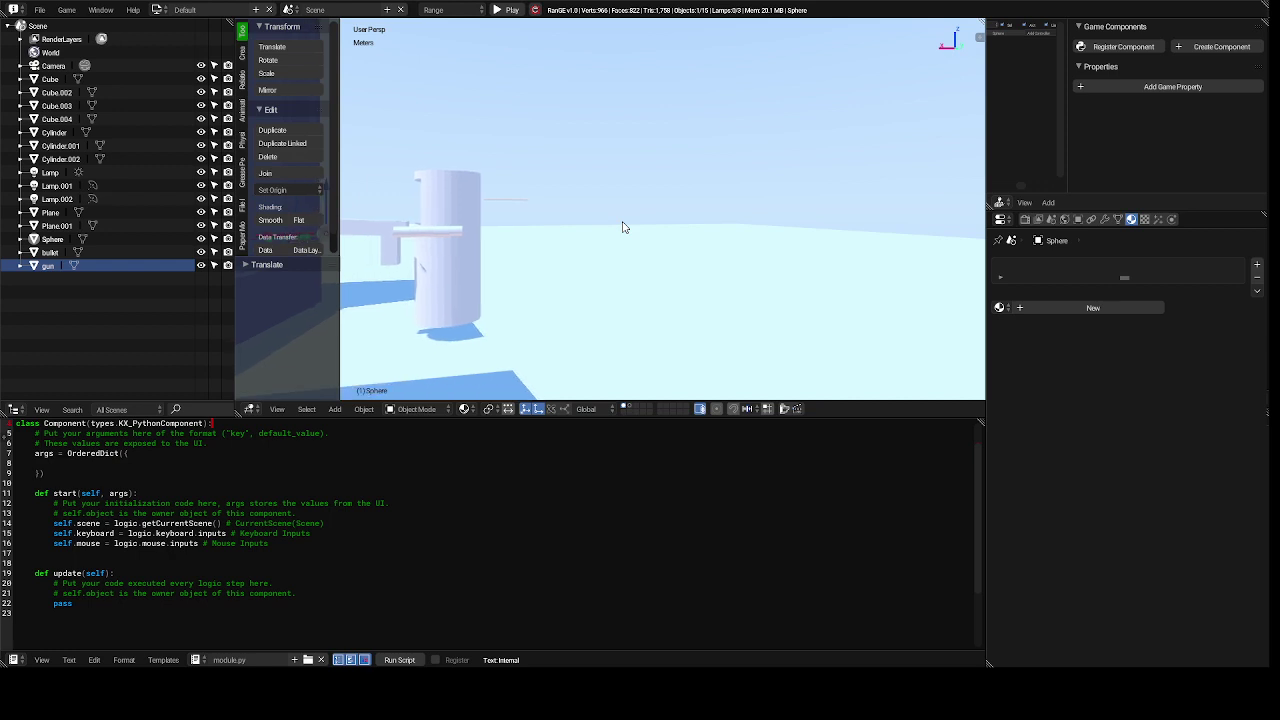
{"action": "scroll", "coordinate": [622, 227], "scroll_direction": "up", "scroll_amount": 3, "text": "ctrl"}
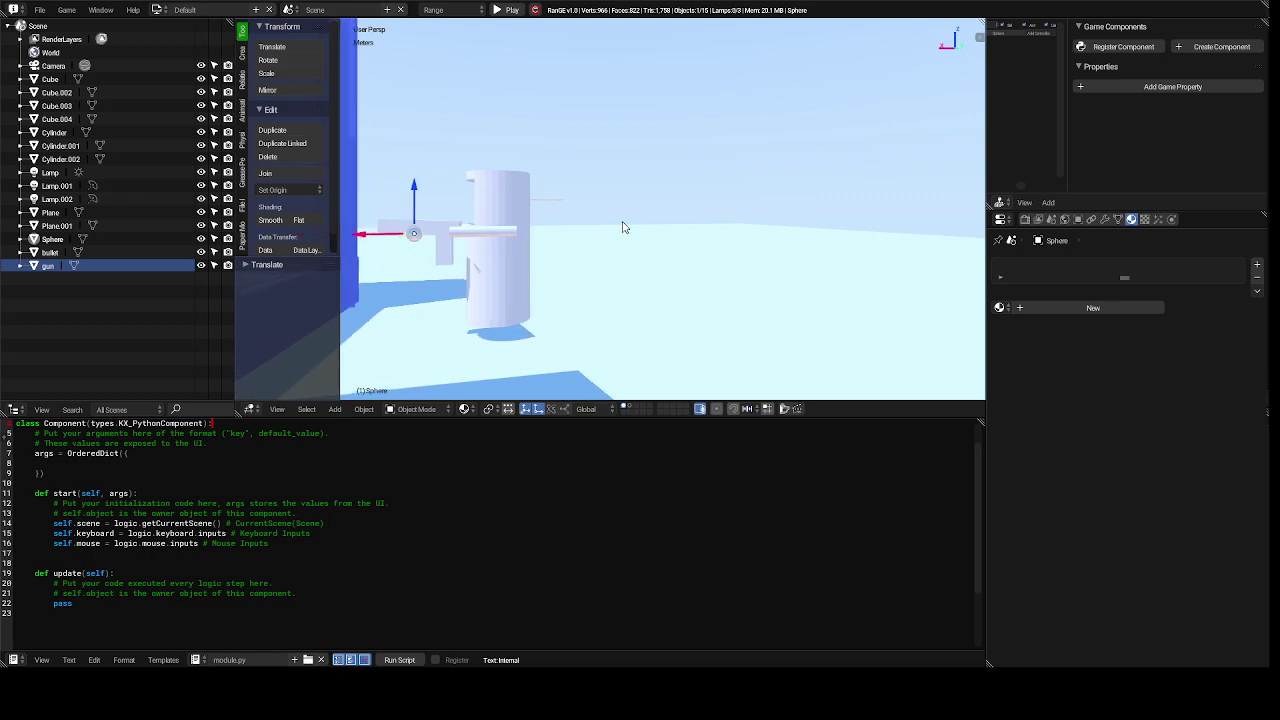
{"action": "scroll", "coordinate": [622, 227], "scroll_direction": "down", "scroll_amount": 10, "text": "ctrl"}
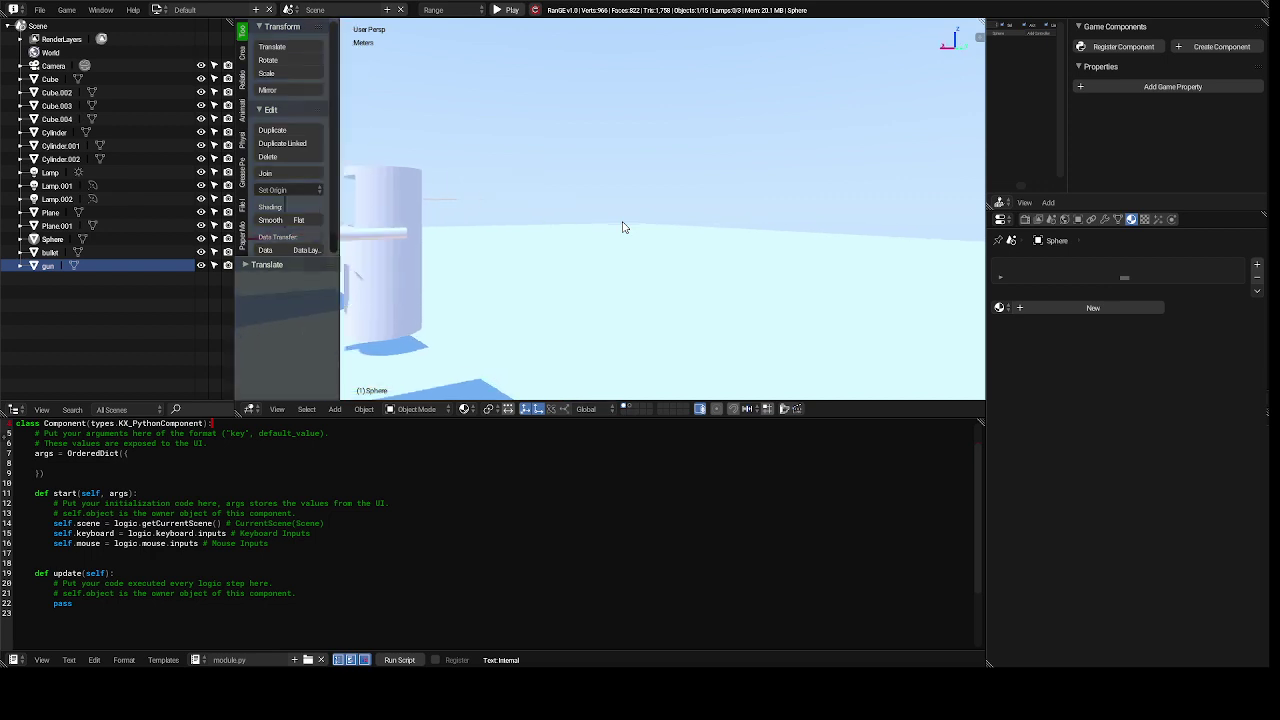
- Move the sphere along the Y axis back beside the gun's barrel at the cylinder
{"action": "scroll", "coordinate": [622, 227], "scroll_direction": "up", "scroll_amount": 5, "text": "ctrl"}
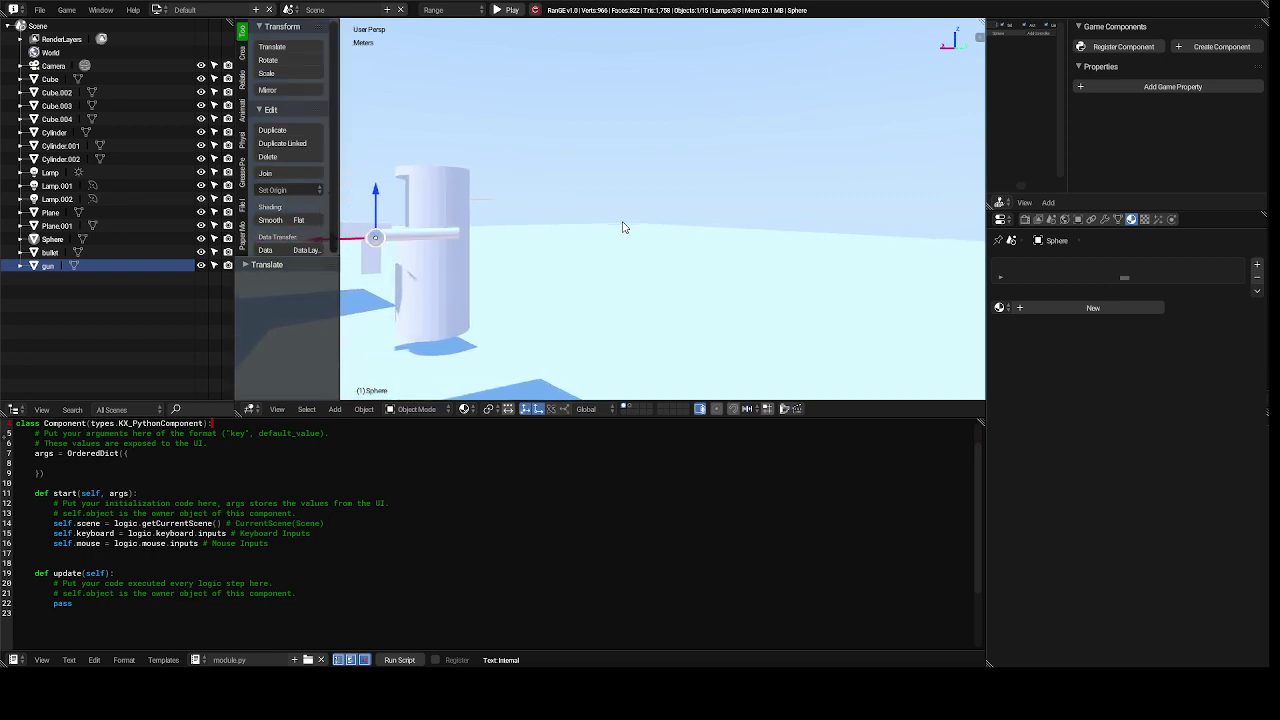
{"action": "scroll", "coordinate": [622, 227], "scroll_direction": "up", "scroll_amount": 3, "text": "ctrl"}
{"action": "scroll", "coordinate": [622, 227], "scroll_direction": "down", "scroll_amount": 10, "text": "ctrl"}
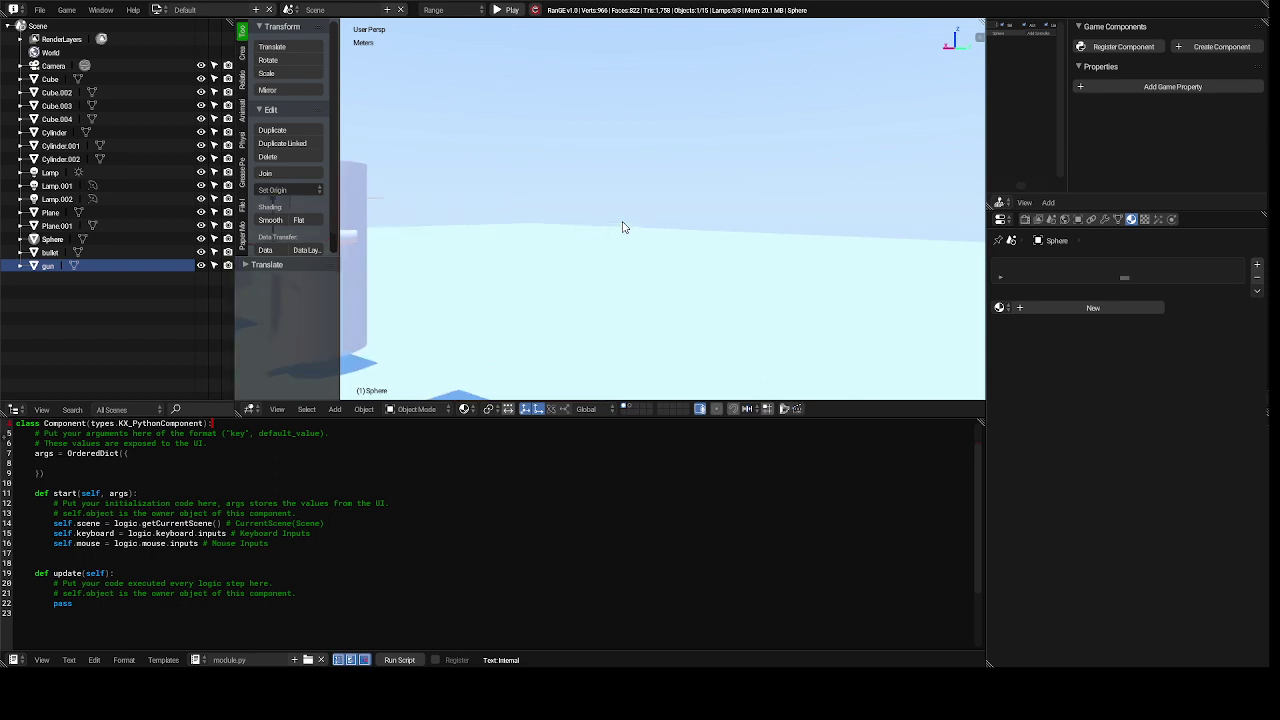
{"action": "scroll", "coordinate": [622, 227], "scroll_direction": "up", "scroll_amount": 4, "text": "ctrl"}
{"action": "scroll", "coordinate": [622, 227], "scroll_direction": "up", "scroll_amount": 9, "text": "ctrl"}
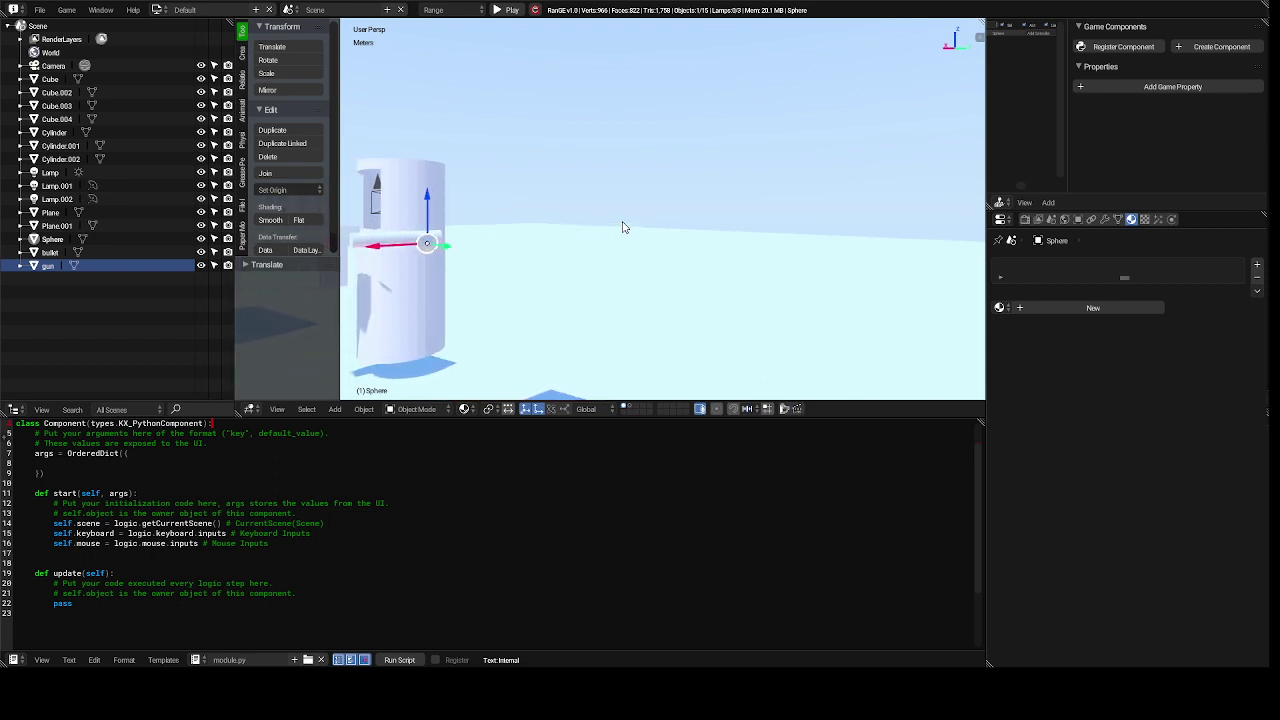
{"action": "scroll", "coordinate": [622, 227], "scroll_direction": "down", "scroll_amount": 10, "text": "ctrl"}
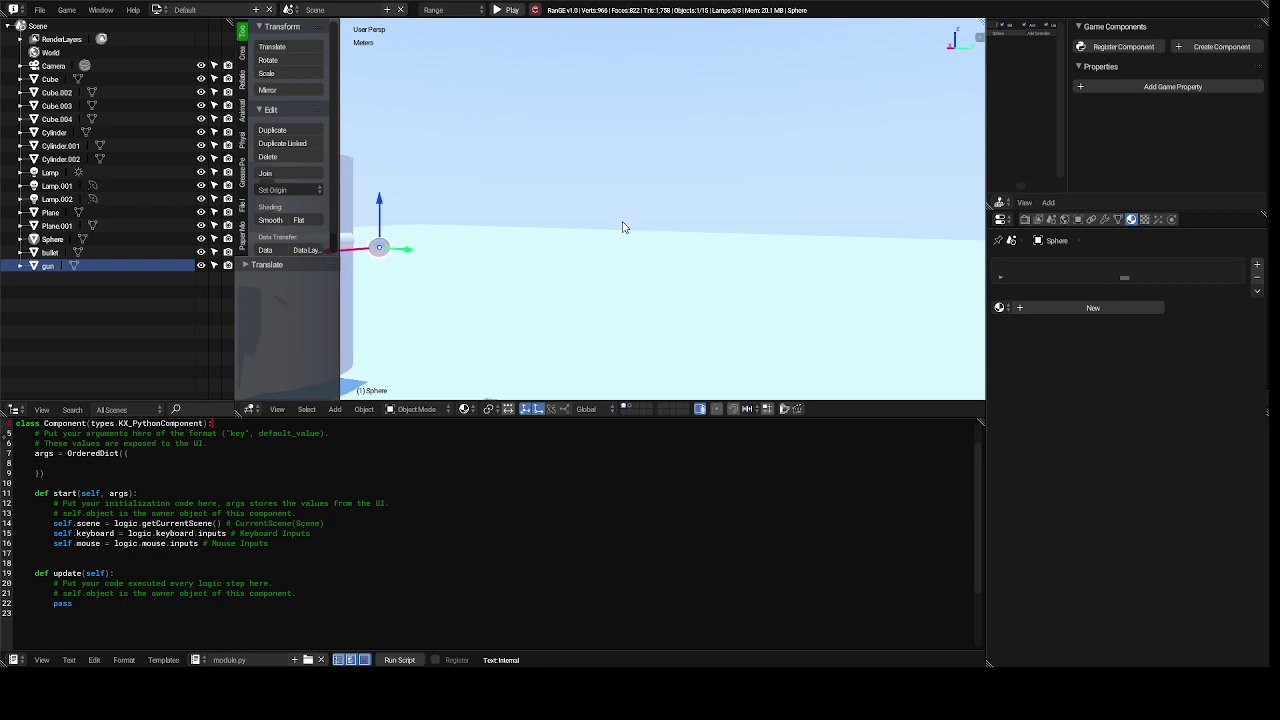
{"action": "scroll", "coordinate": [622, 227], "scroll_direction": "up", "scroll_amount": 5, "text": "ctrl"}
{"action": "scroll", "coordinate": [622, 227], "scroll_direction": "up", "scroll_amount": 9, "text": "ctrl"}
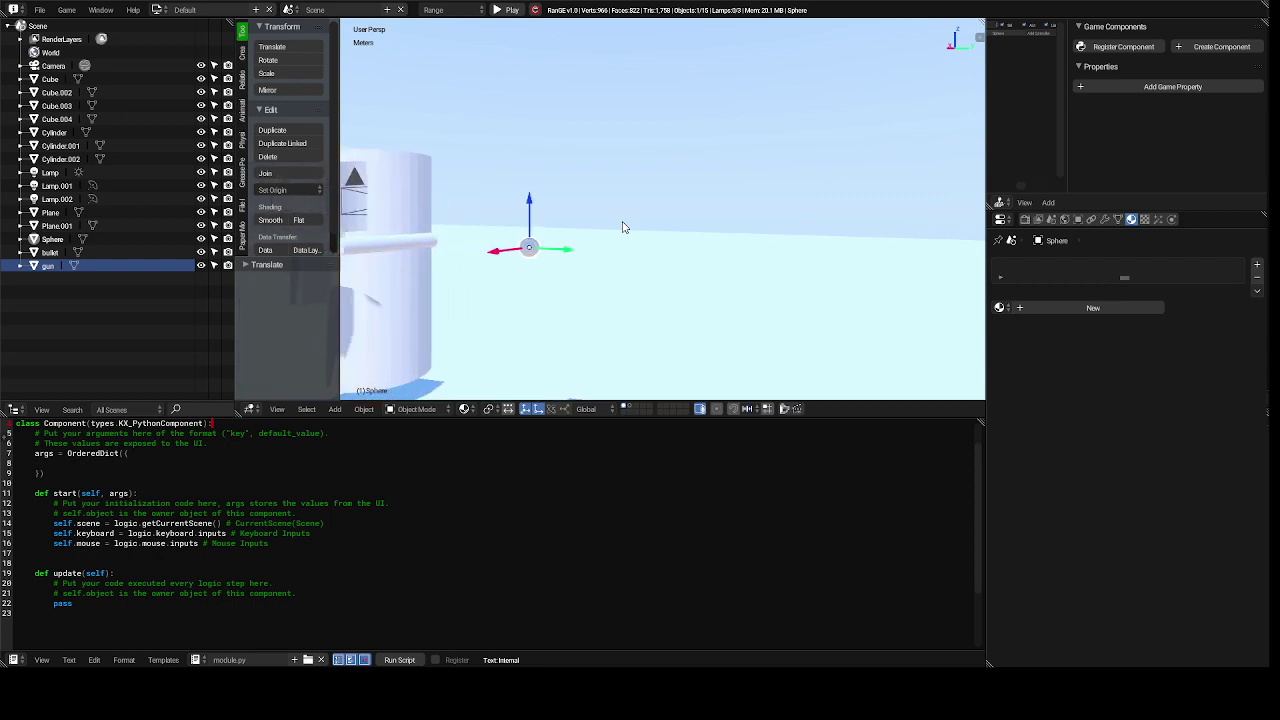
{"action": "scroll", "coordinate": [622, 227], "scroll_direction": "up", "scroll_amount": 5, "text": "ctrl"}
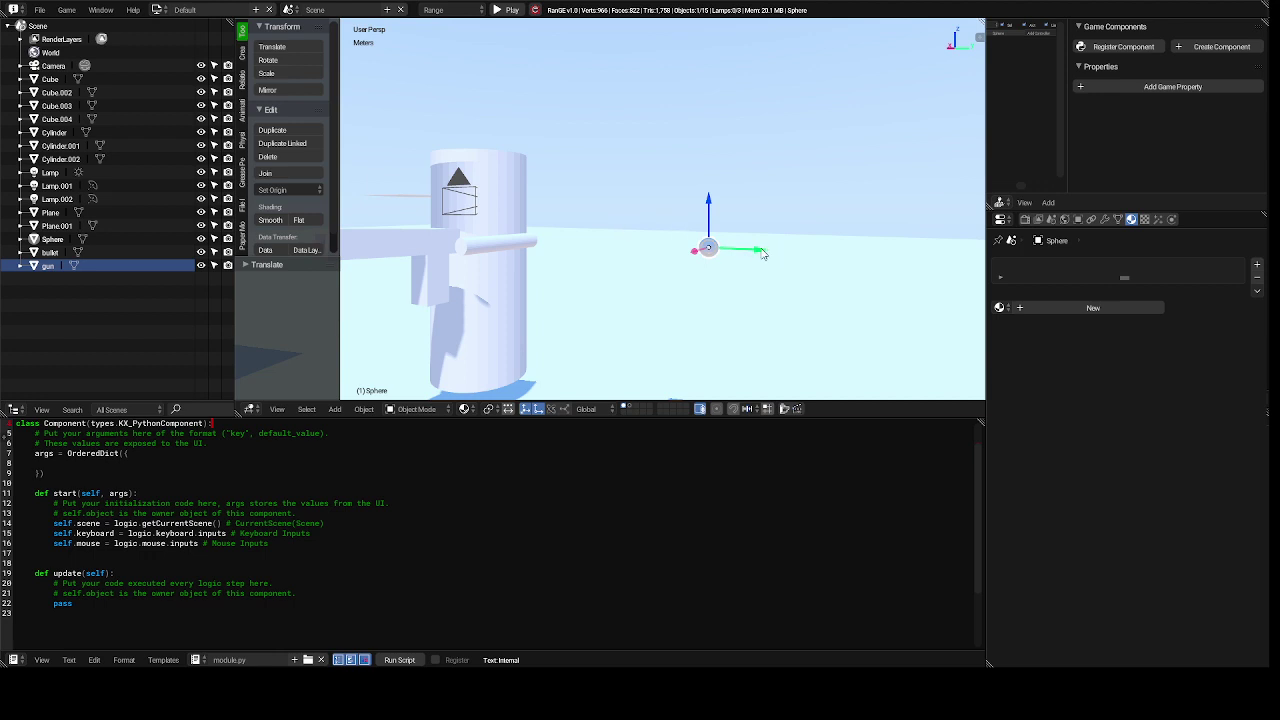
{"action": "left_click_drag", "start_coordinate": [762, 253], "coordinate": [505, 300]}
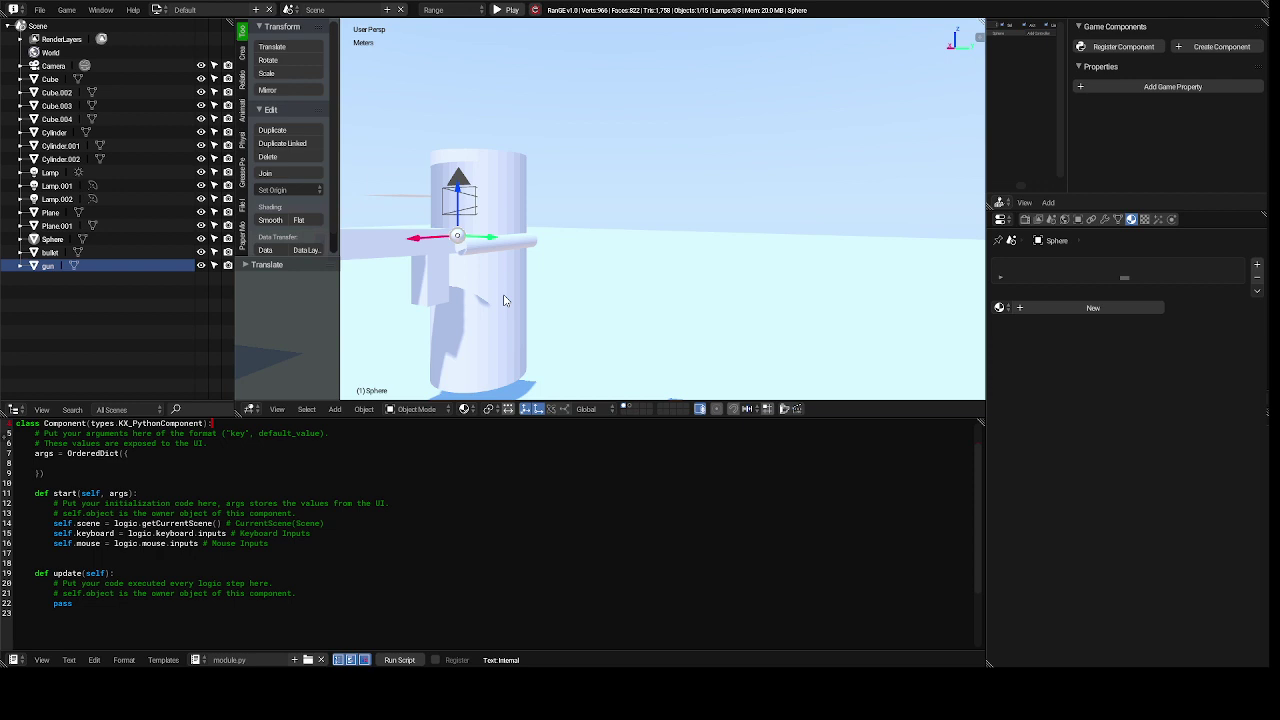
- Move the sphere along the X axis to the tip of the gun's muzzle
{"action": "key", "text": "ctrl+KP_4"}
{"action": "key", "text": "ctrl+KP_4"}
{"action": "key", "text": "ctrl+KP_4"}
{"action": "key", "text": "ctrl+KP_4"}
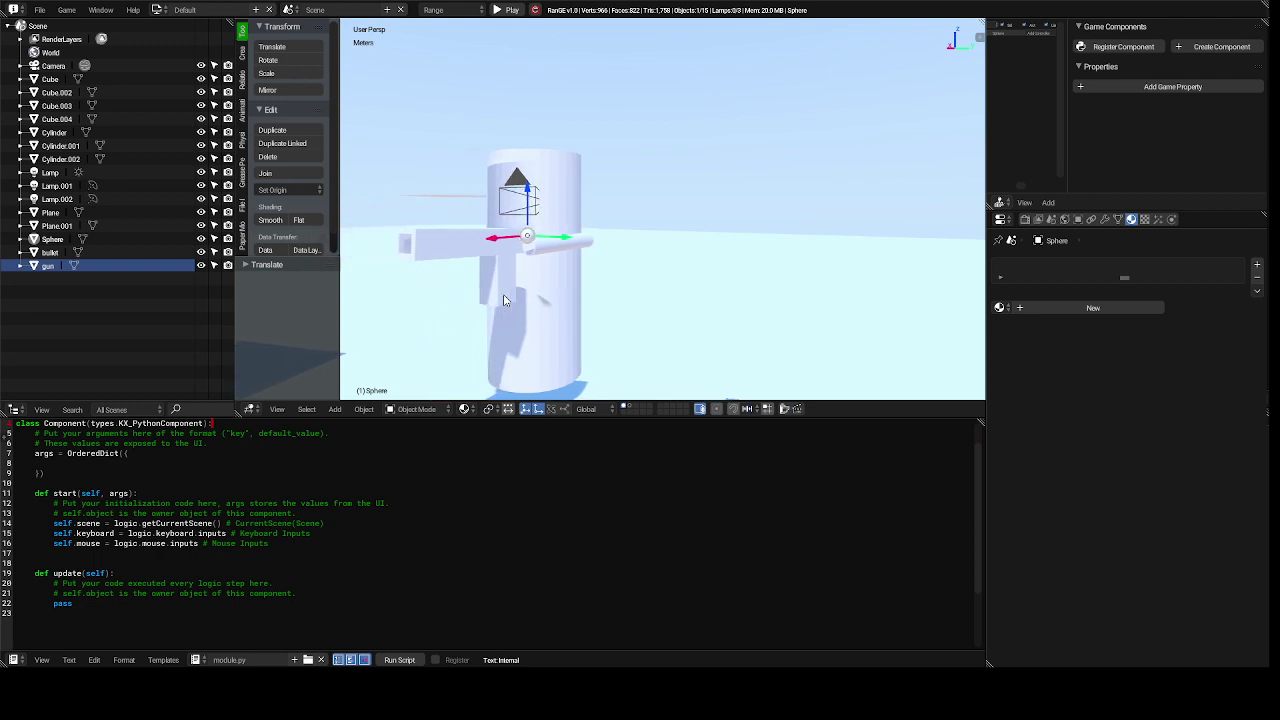
{"action": "key", "text": "ctrl+KP_4"}
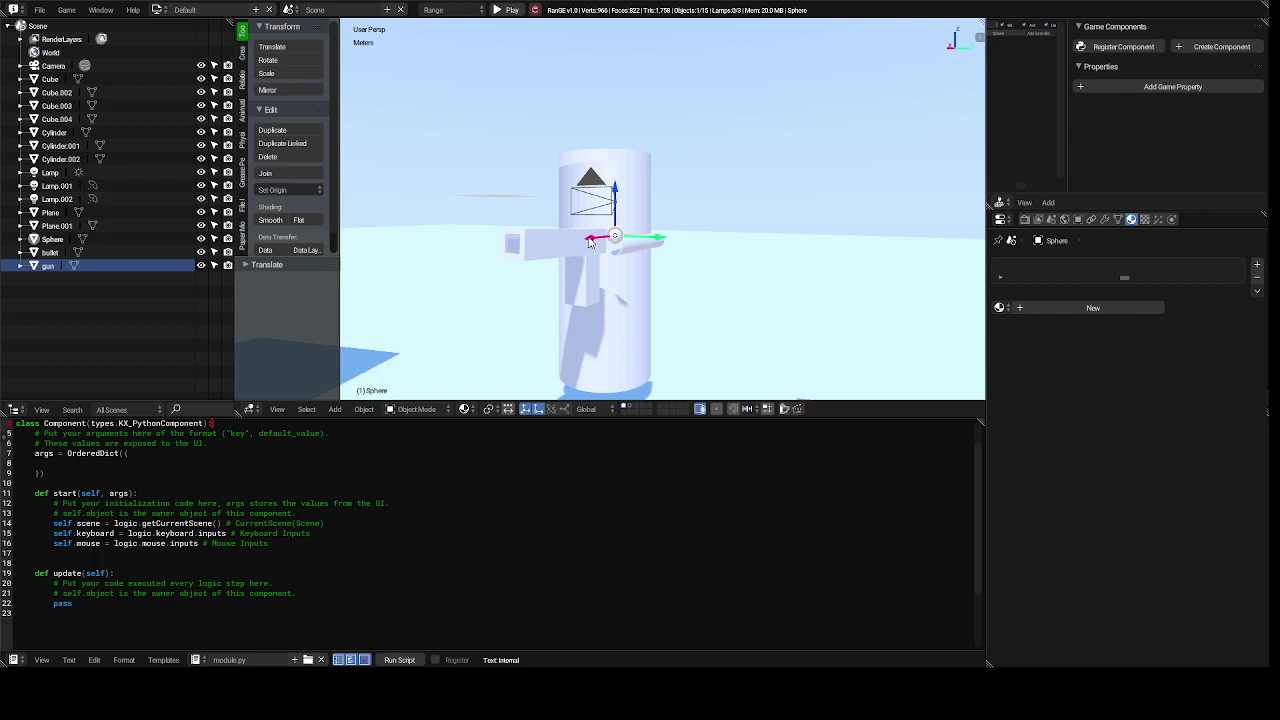
{"action": "left_click_drag", "start_coordinate": [590, 242], "coordinate": [548, 251]}
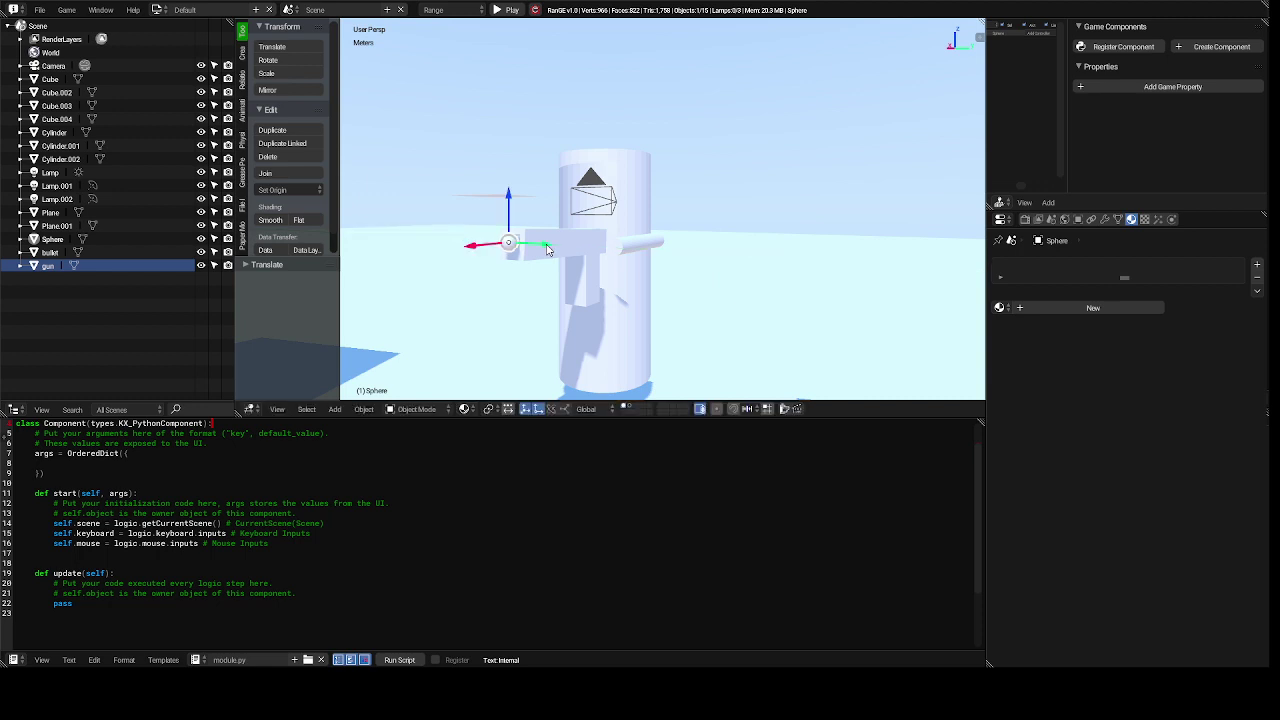
- Examine the sphere's position at the gun's muzzle from several angles, including the view toward the blue structure and its crosses
{"action": "key", "text": "KP_4"}
{"action": "key", "text": "KP_4"}
{"action": "key", "text": "KP_4"}
{"action": "key", "text": "KP_4"}
{"action": "key", "text": "KP_4"}
{"action": "key", "text": "KP_4"}
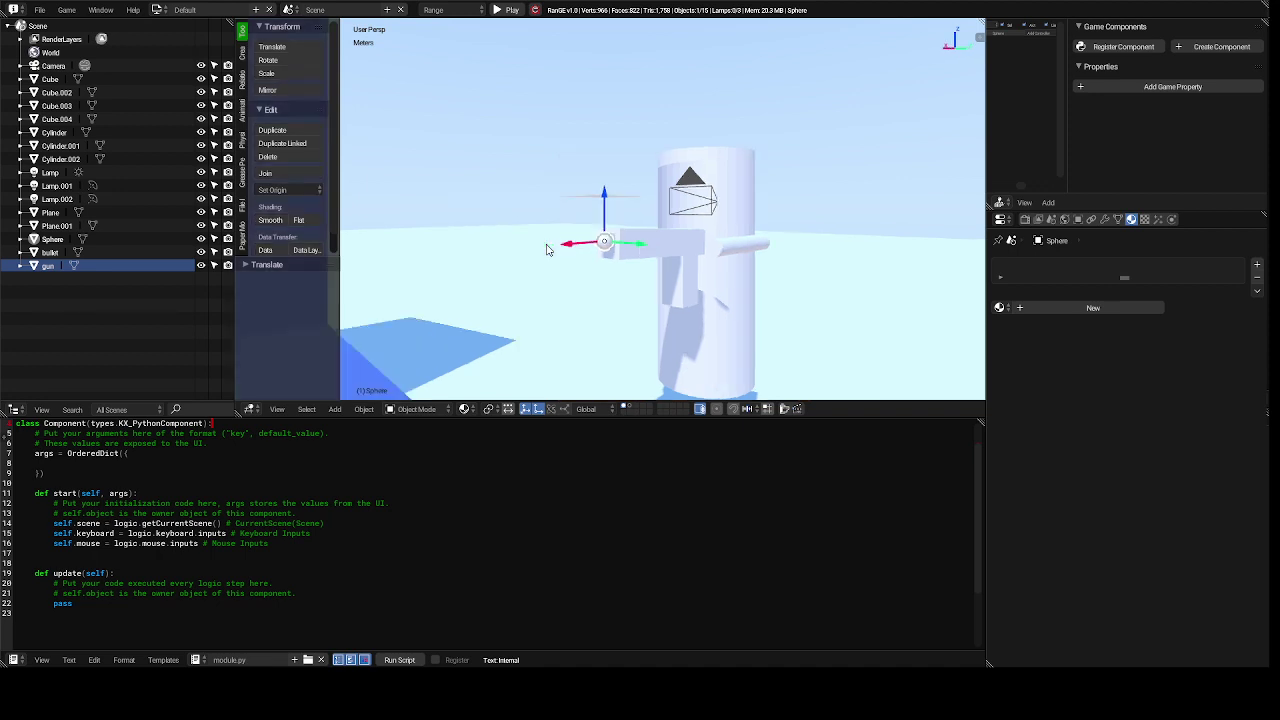
{"action": "key", "text": "KP_6"}
{"action": "key", "text": "KP_6"}
{"action": "key", "text": "KP_6"}
{"action": "key", "text": "KP_6"}
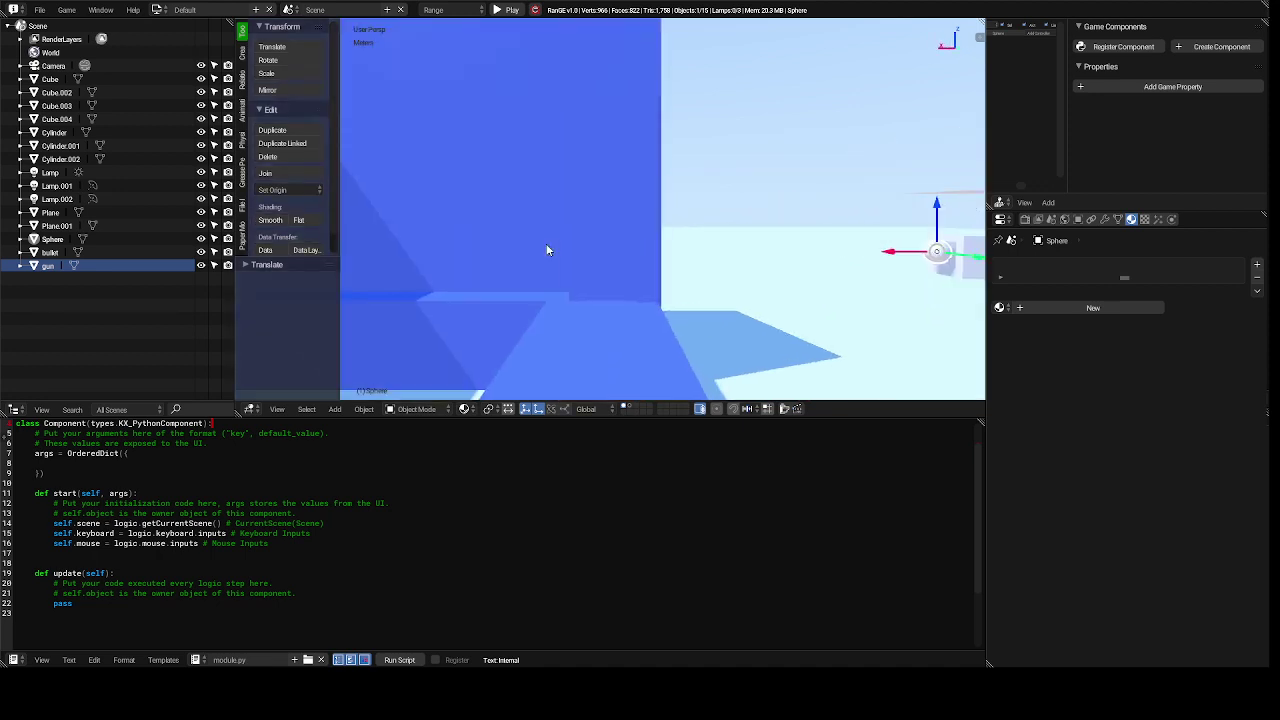
{"action": "key", "text": "KP_6"}
{"action": "key", "text": "KP_6"}
{"action": "key", "text": "KP_6"}
{"action": "key", "text": "KP_6"}
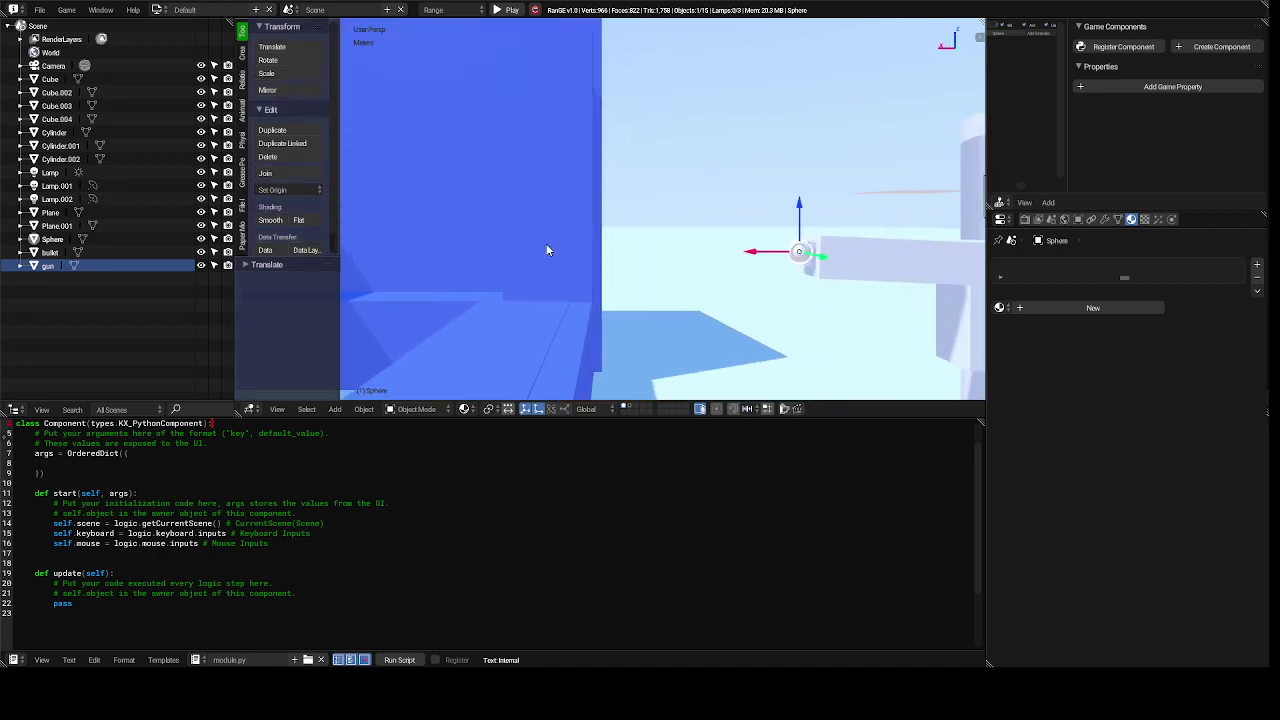
{"action": "key", "text": "KP_6"}
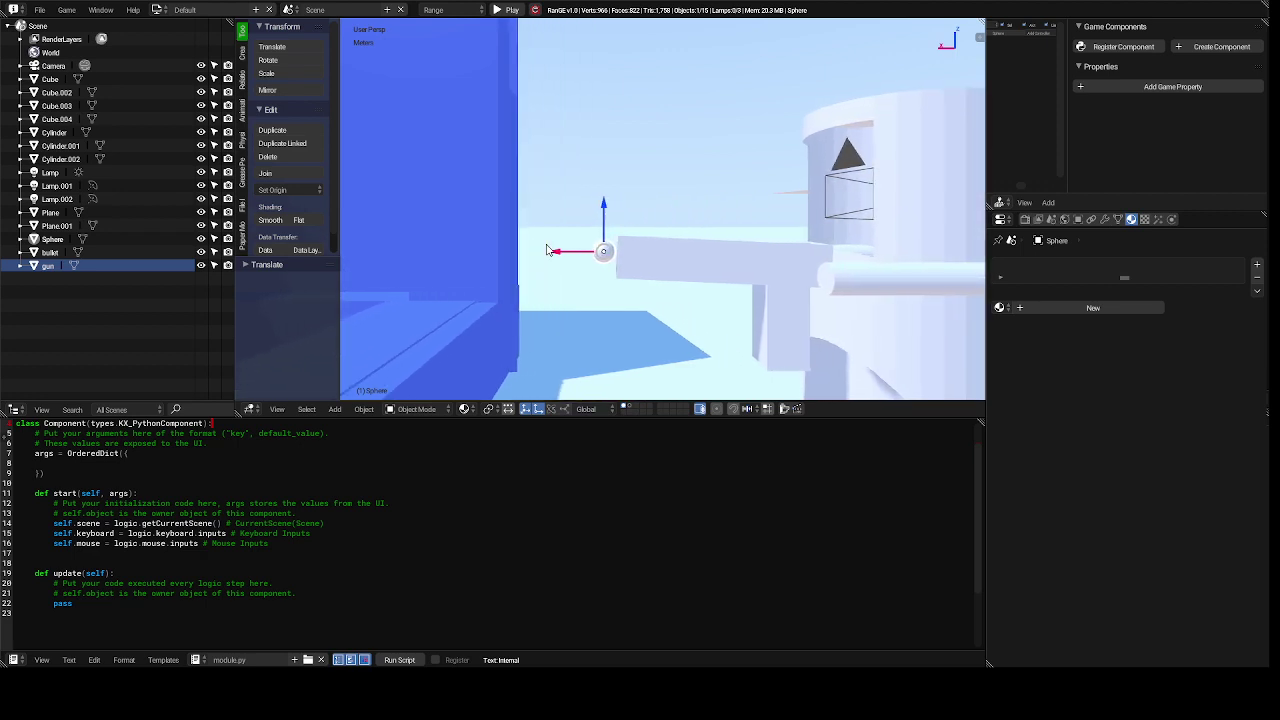
{"action": "key", "text": "KP_4"}
{"action": "key", "text": "KP_4"}
{"action": "key", "text": "KP_4"}
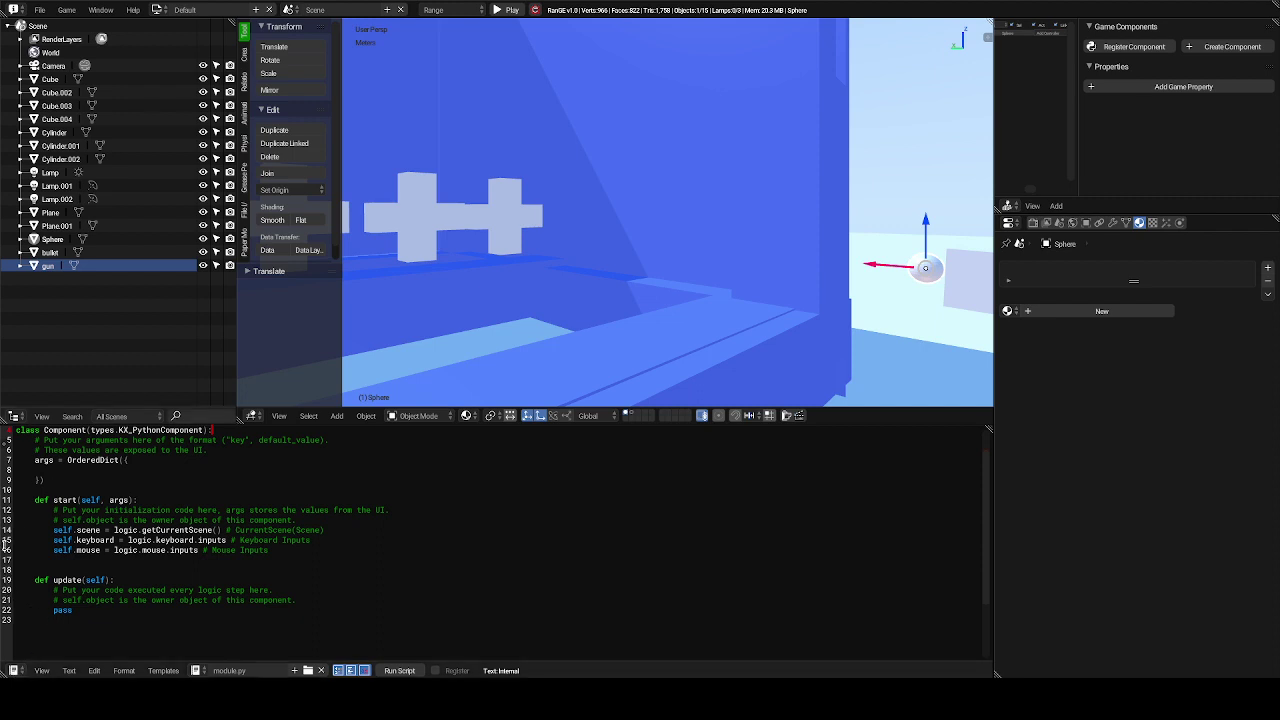
- Change both the outliner area and the text editor area to Timeline editors
{"action": "left_click", "coordinate": [15, 417]}
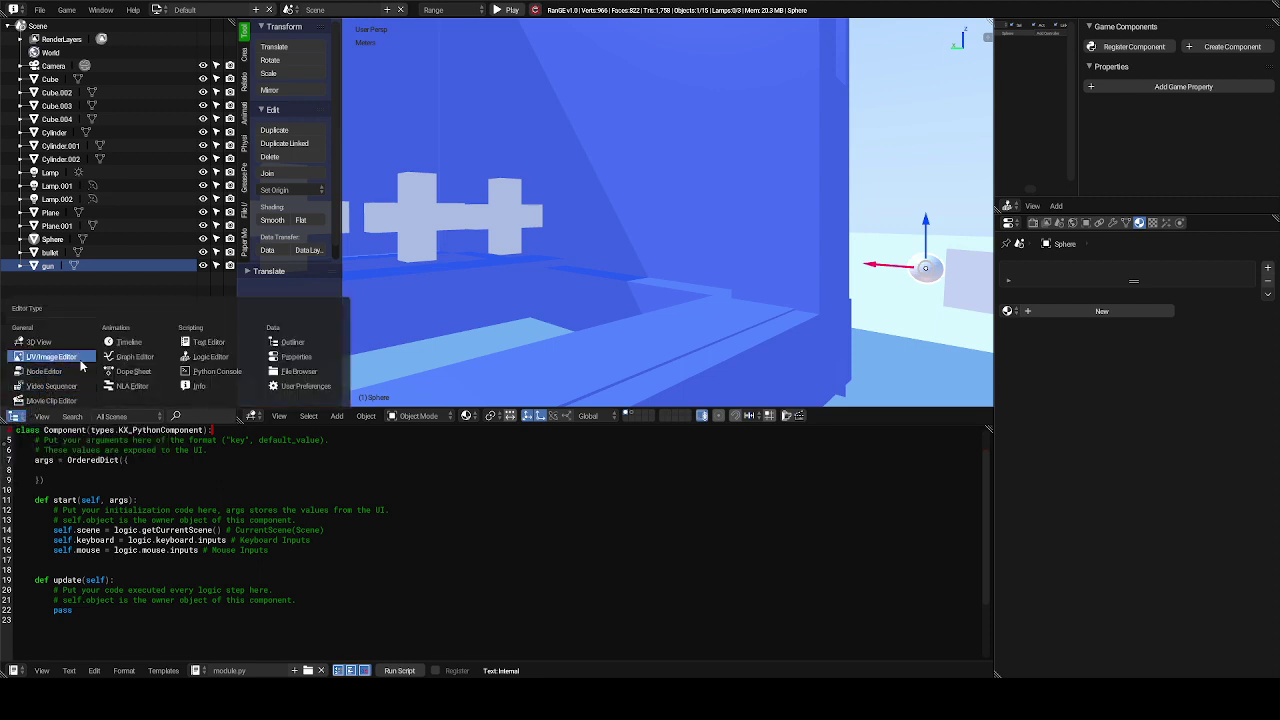
{"action": "left_click", "coordinate": [129, 343]}
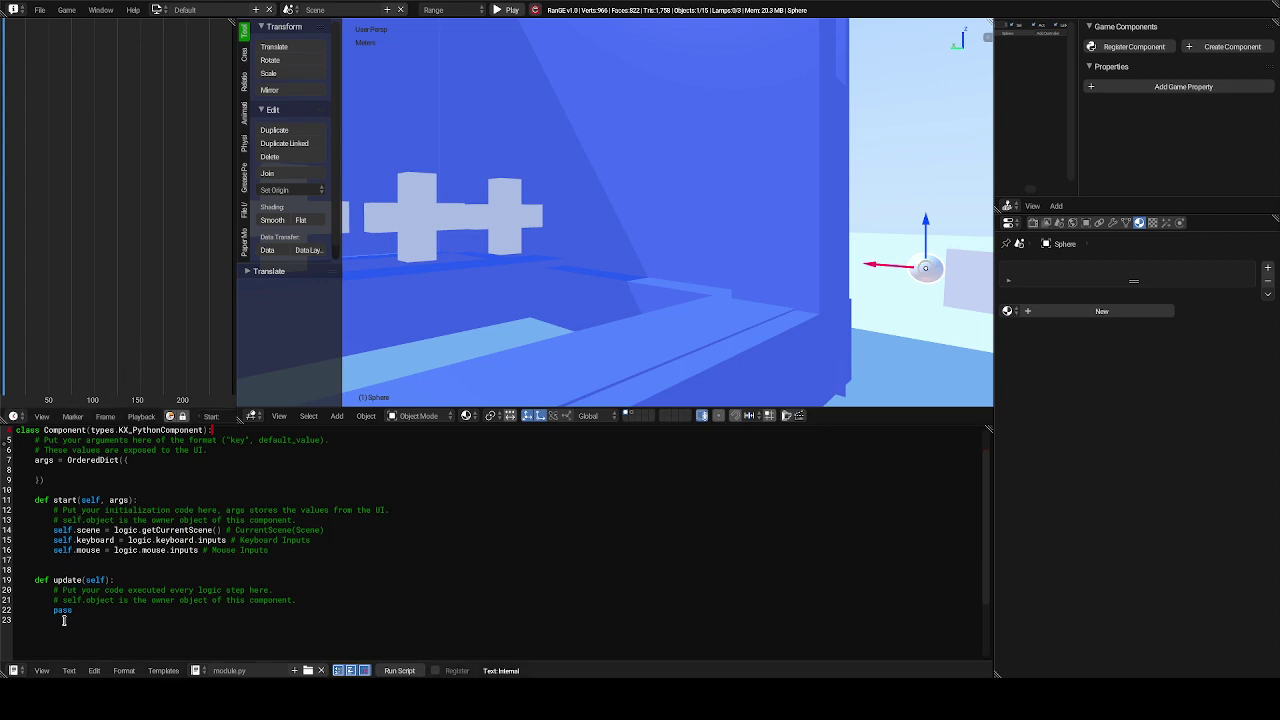
{"action": "left_click", "coordinate": [15, 670]}
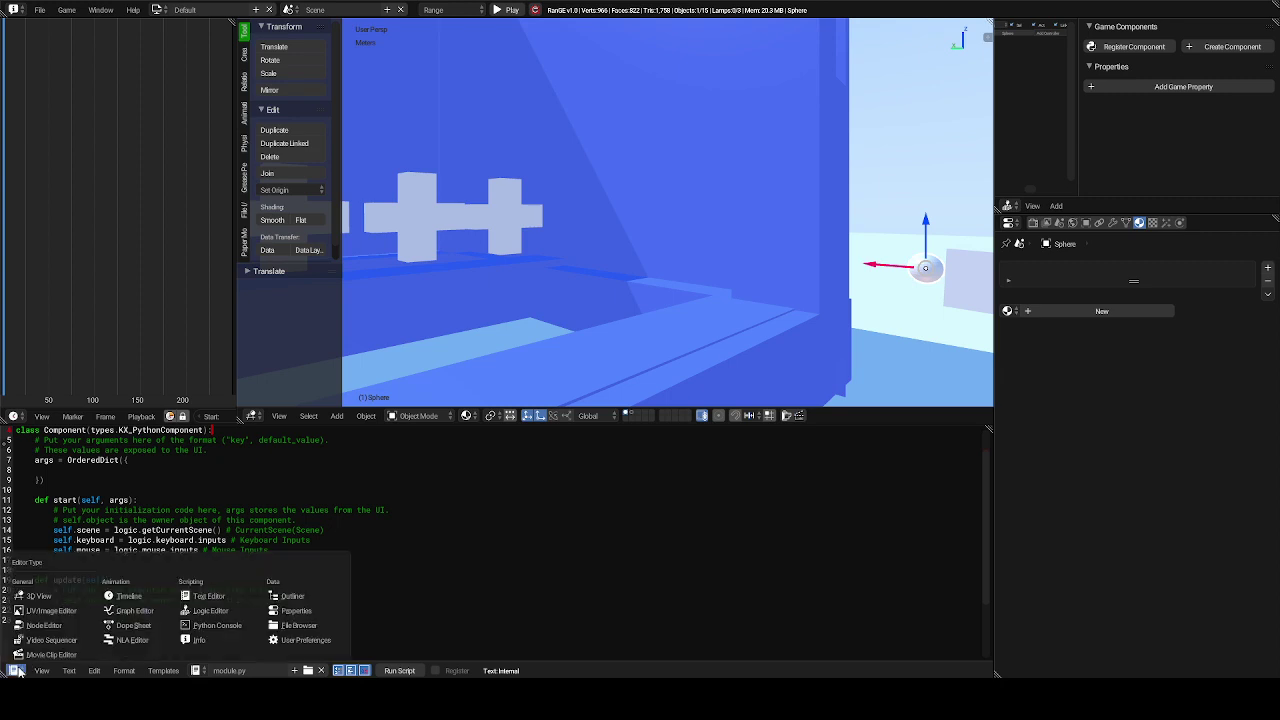
{"action": "left_click", "coordinate": [127, 597]}
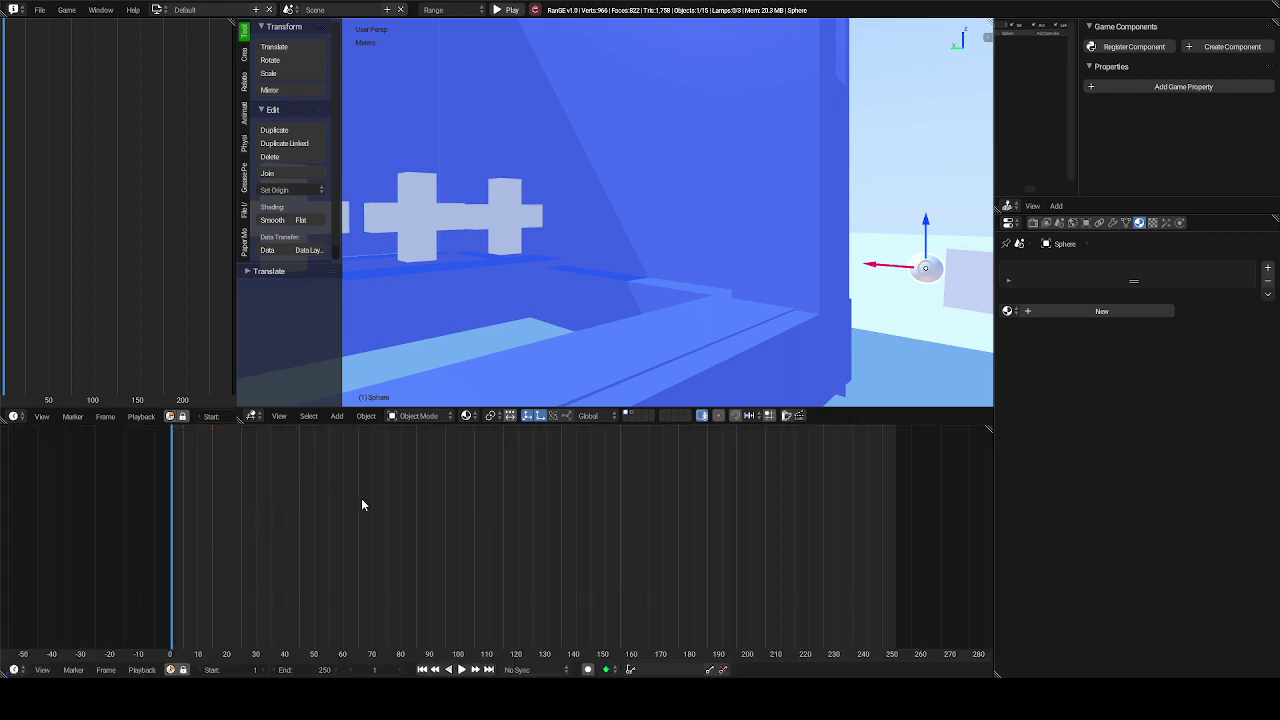
- Set the active keying set to LocRotScale and insert a keyframe for the sphere at frame 1
{"action": "left_click", "coordinate": [632, 669]}
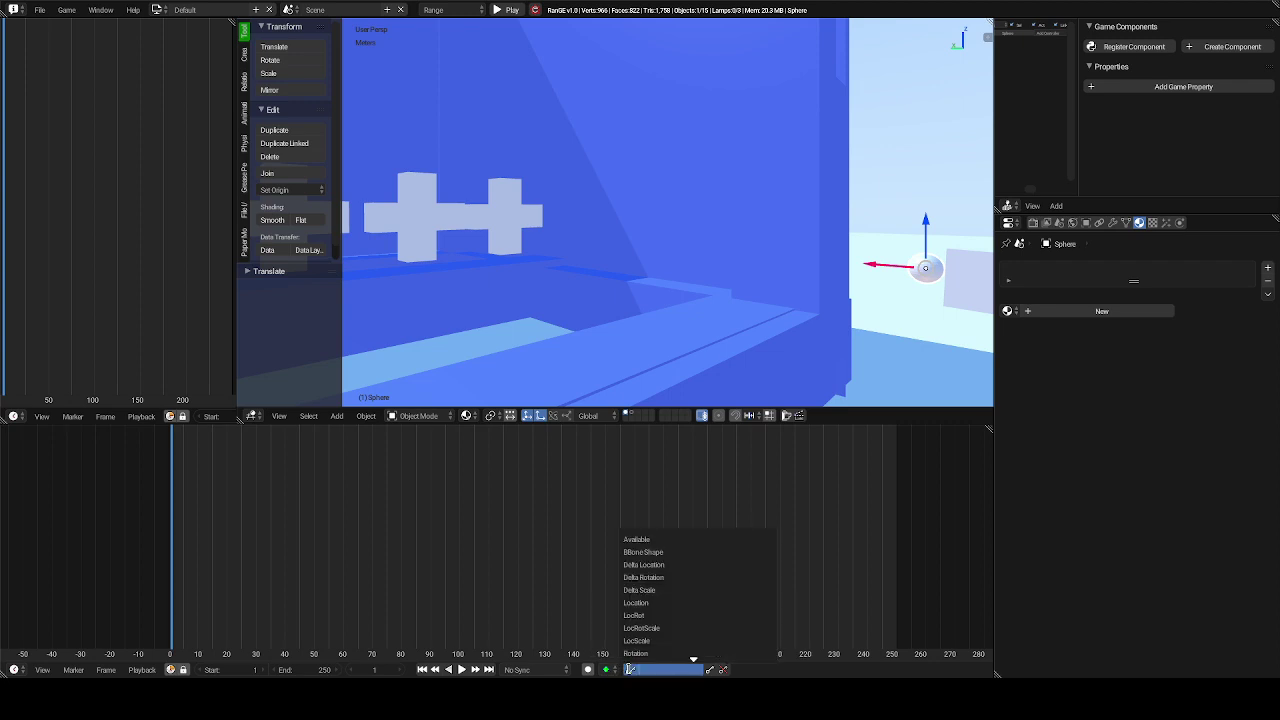
{"action": "left_click", "coordinate": [644, 627]}
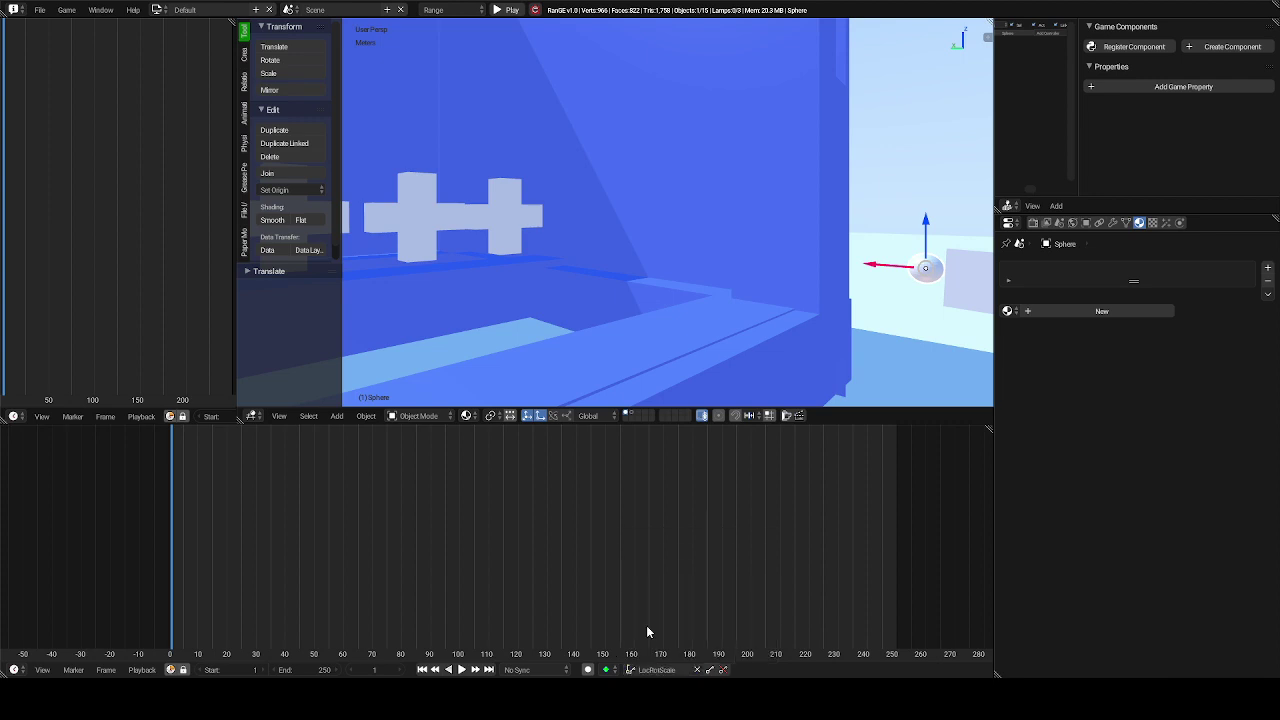
{"action": "left_click", "coordinate": [711, 670]}
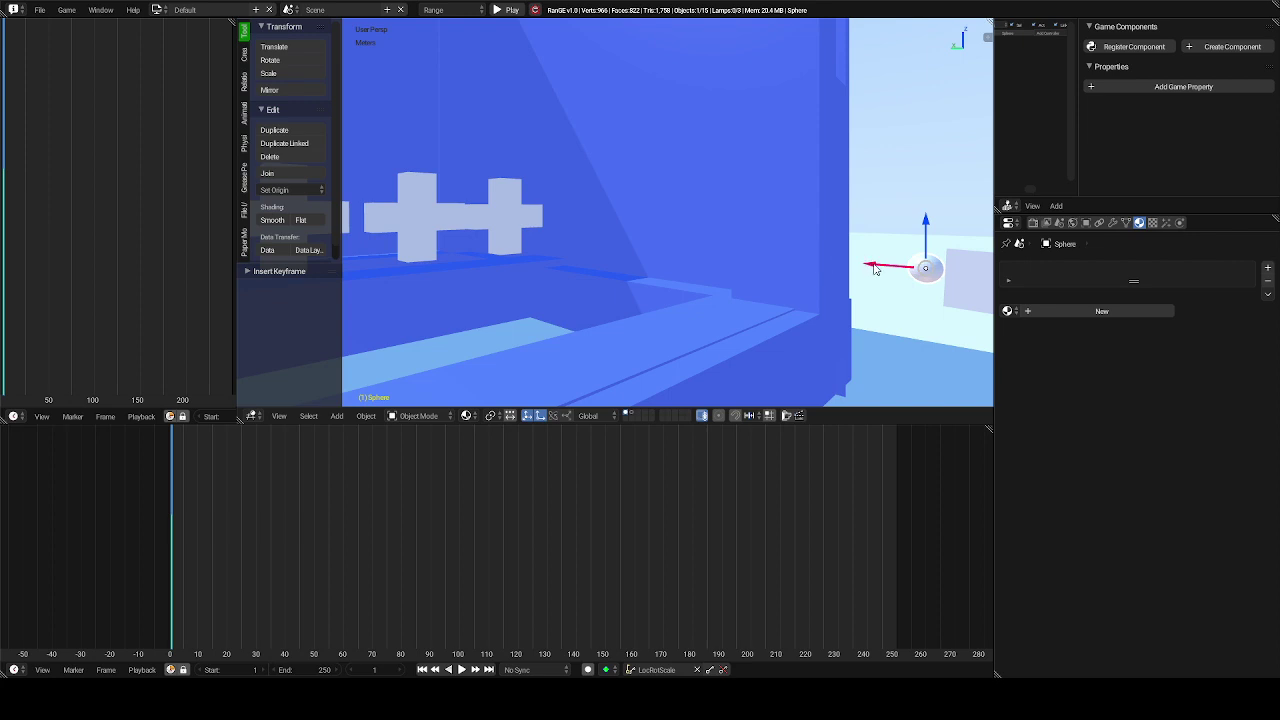
- Try to send the sphere along the X axis to the crosses inside the blue structure, and insert a LocRotScale keyframe at frame 5
{"action": "left_click_drag", "start_coordinate": [872, 268], "coordinate": [337, 223]}
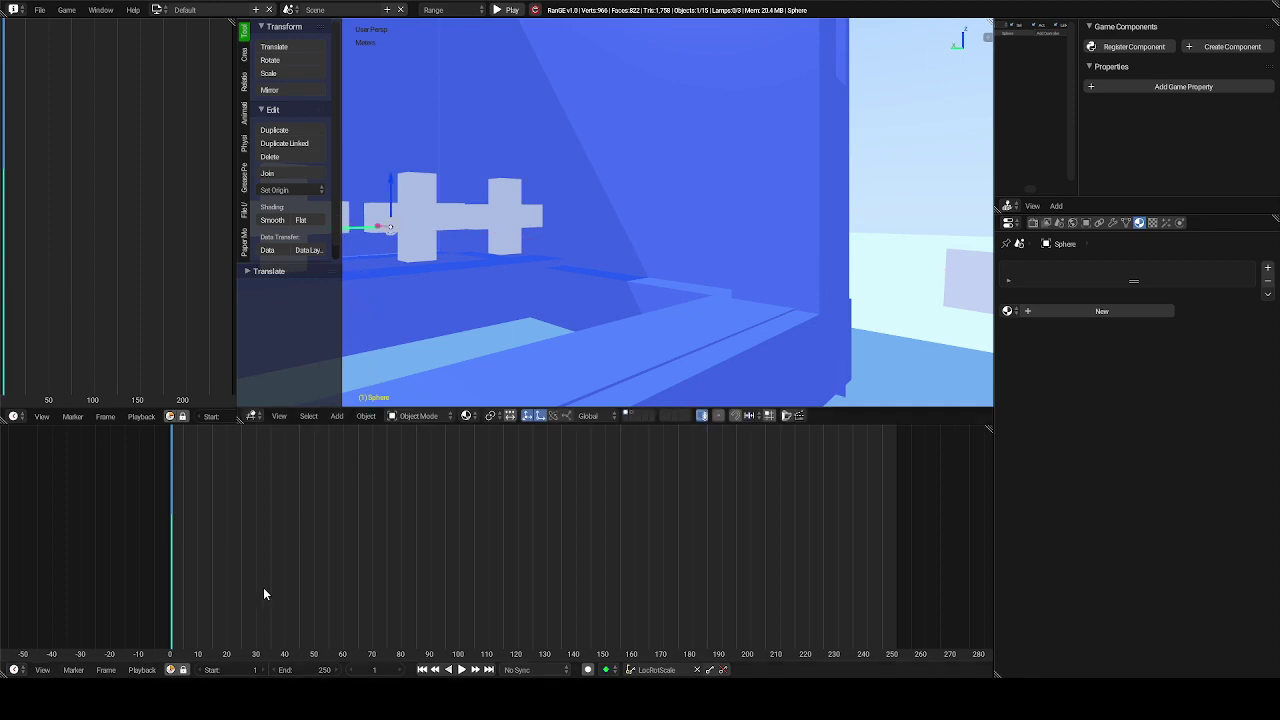
{"action": "key", "text": "Right"}
{"action": "key", "text": "Right"}
{"action": "key", "text": "Right"}
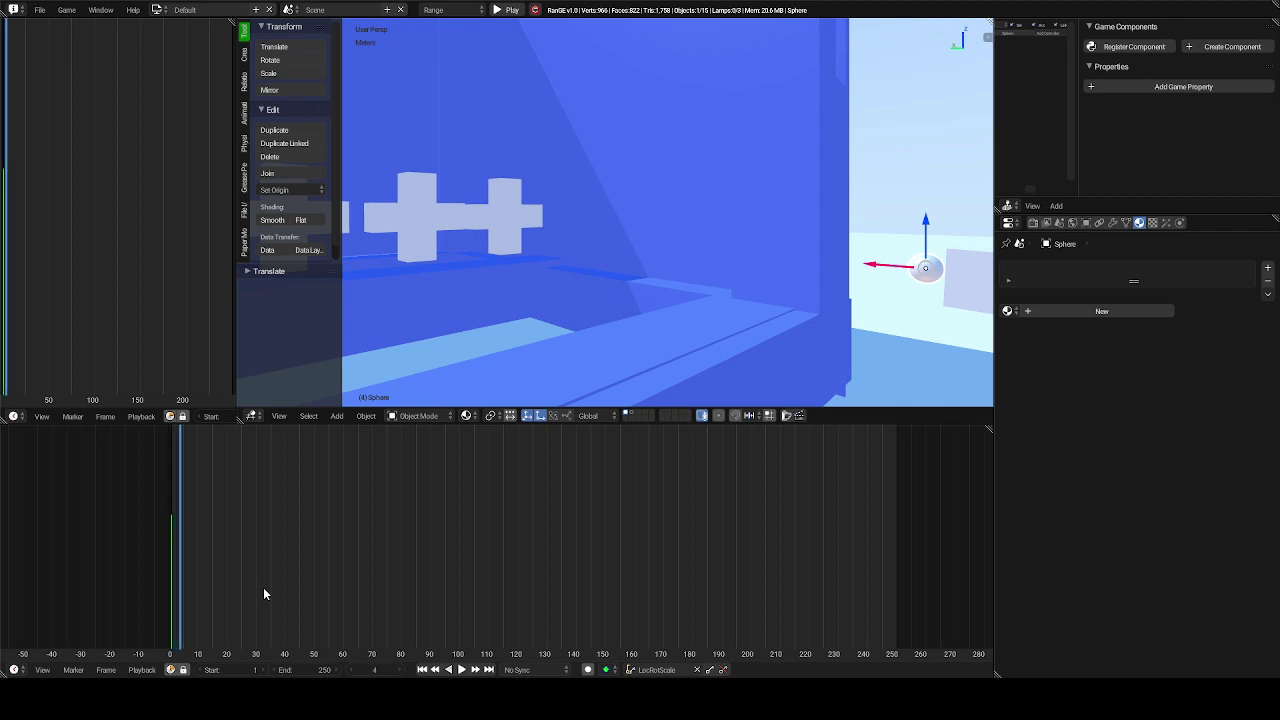
{"action": "key", "text": "Right"}
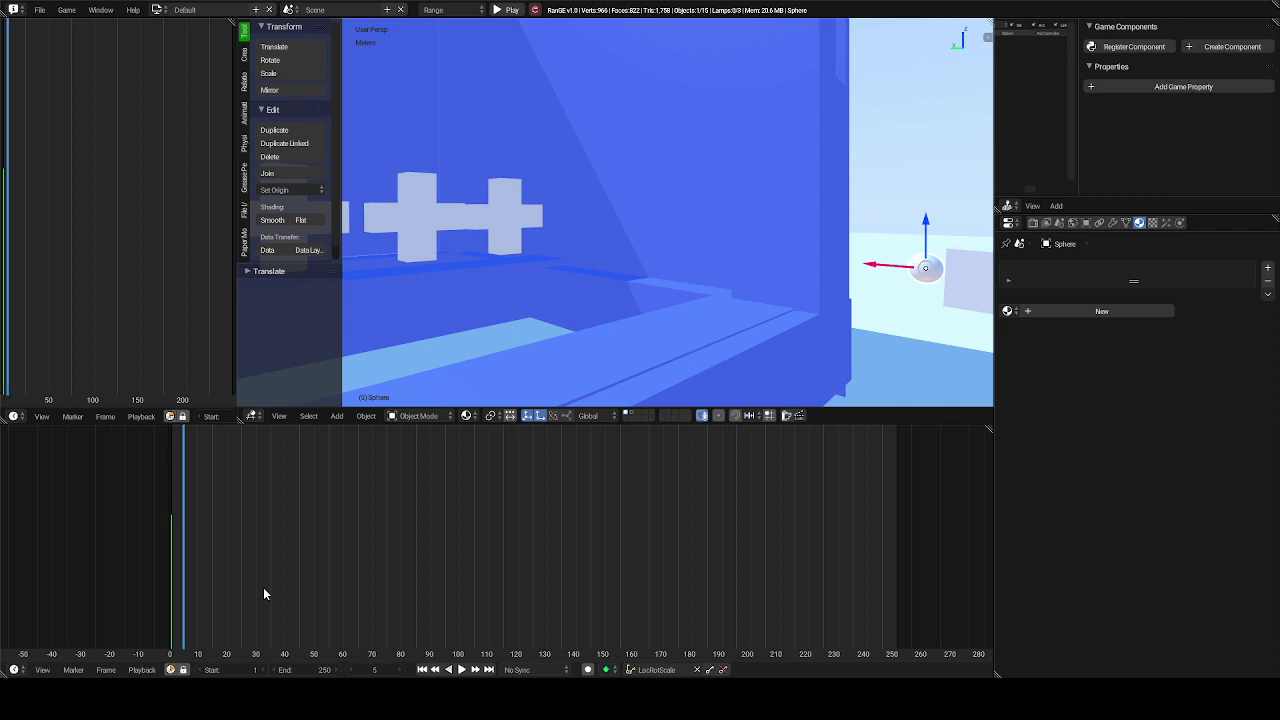
{"action": "left_click", "coordinate": [708, 670]}
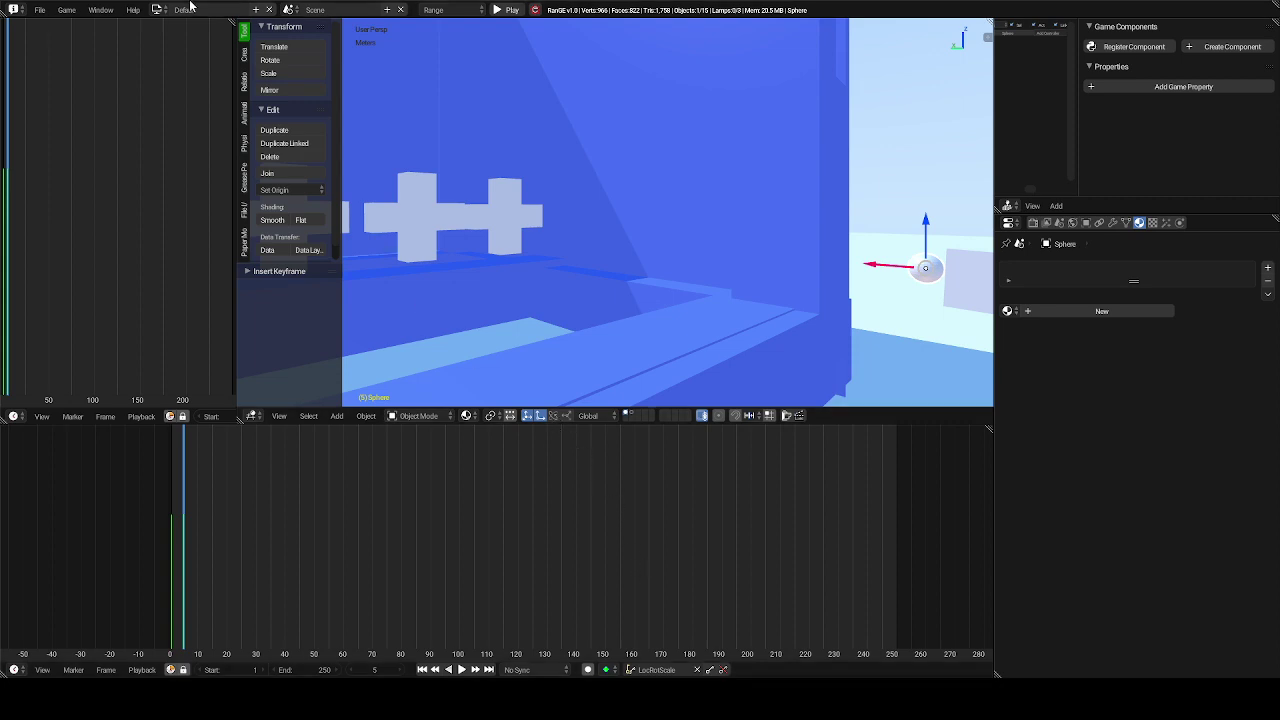
- In the Game Logic screen layout, give the gun a Keyboard sensor set to the X key and an And controller
{"action": "left_click", "coordinate": [158, 9]}
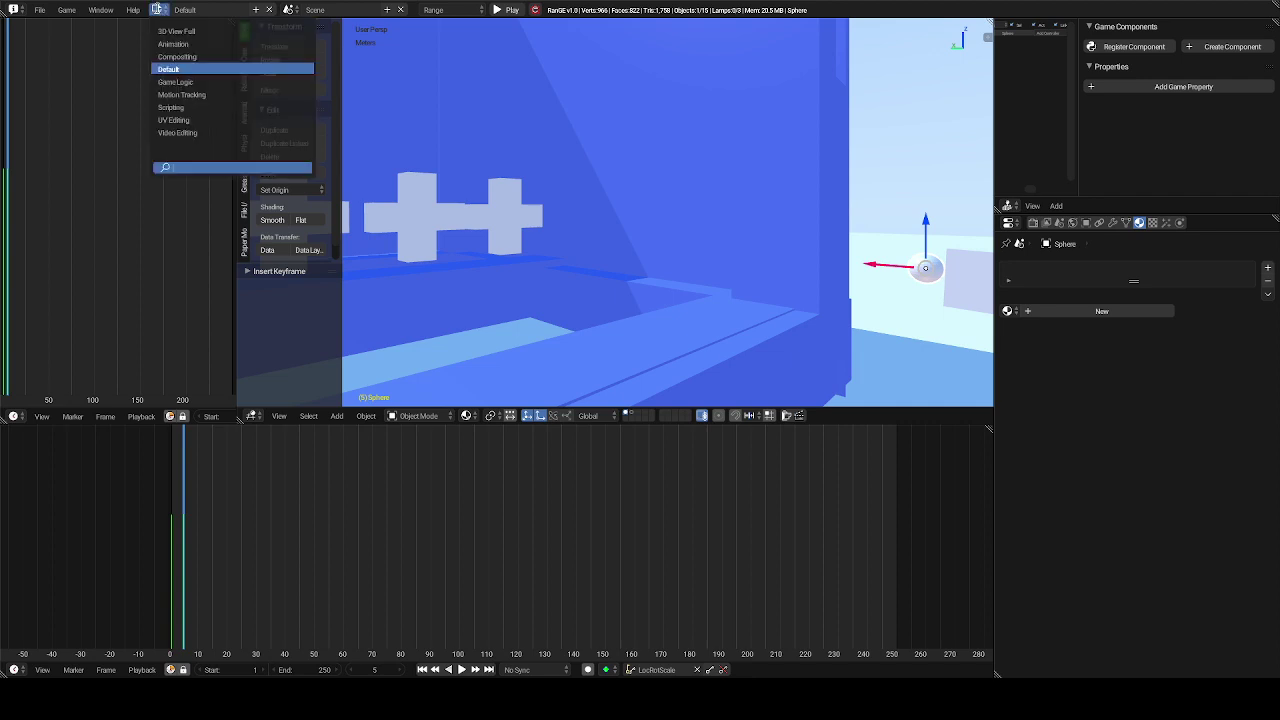
{"action": "left_click", "coordinate": [180, 82]}
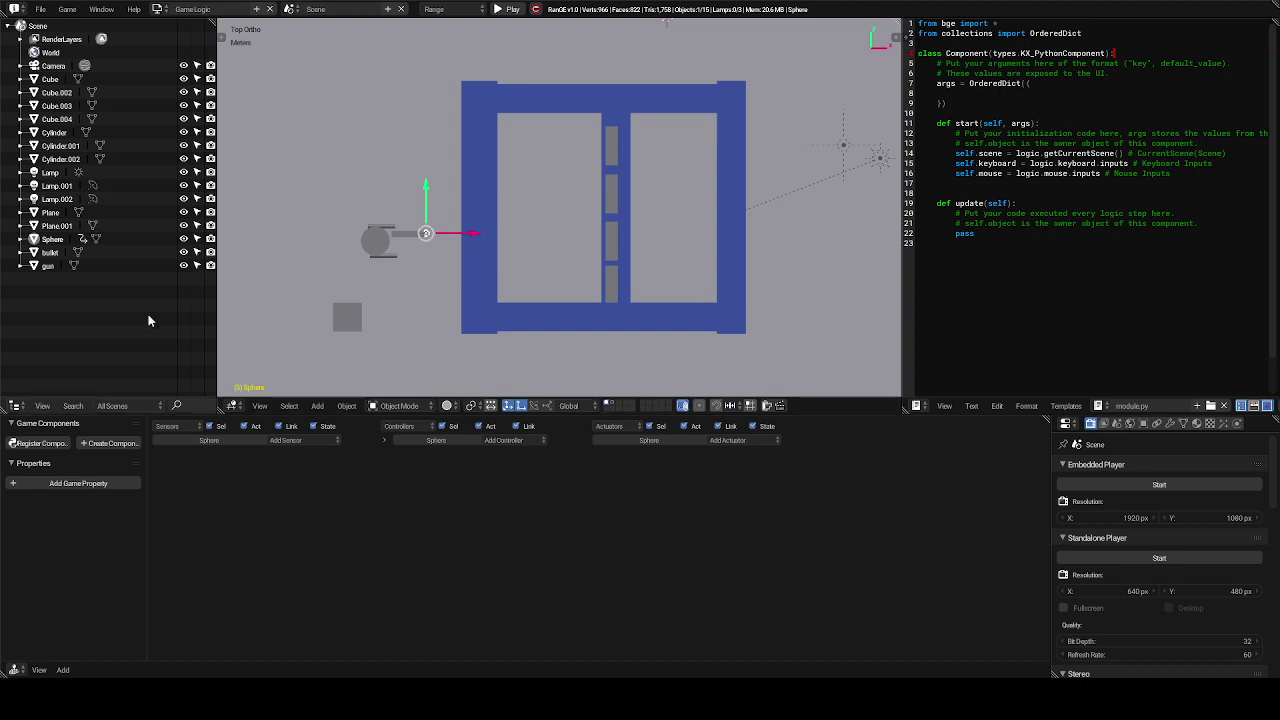
{"action": "left_click", "coordinate": [48, 266]}
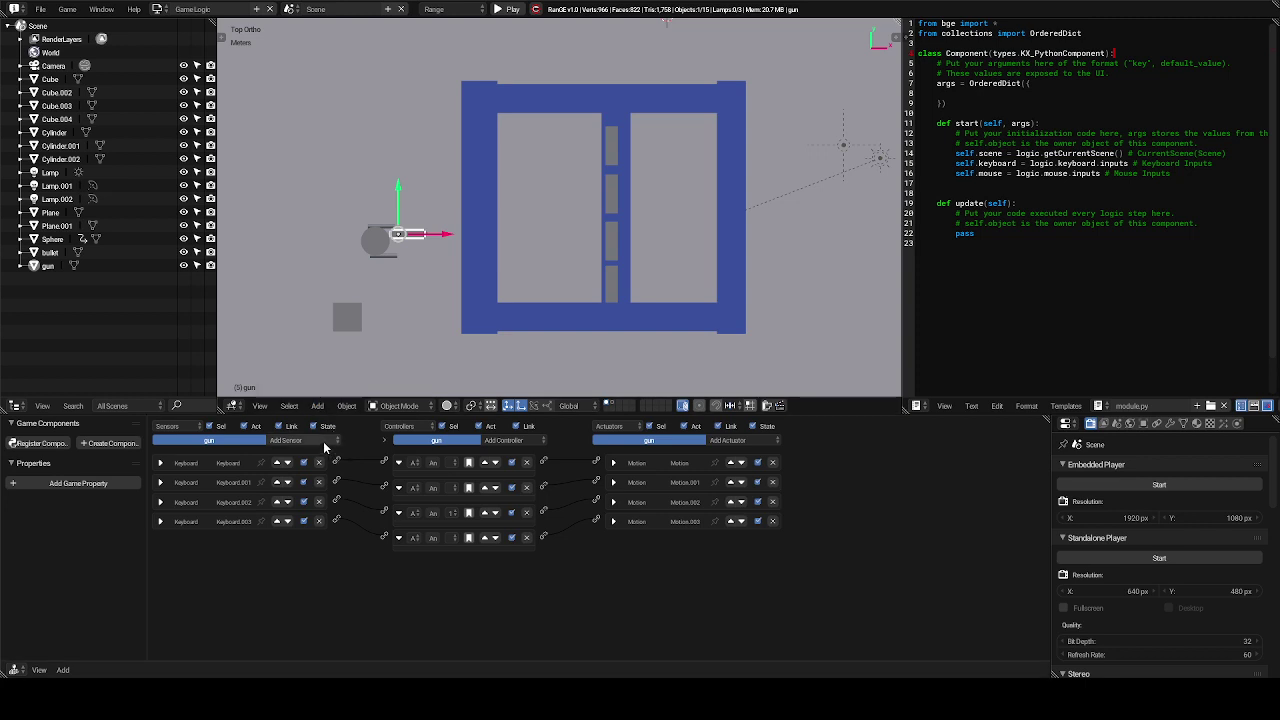
{"action": "left_click", "coordinate": [324, 447]}
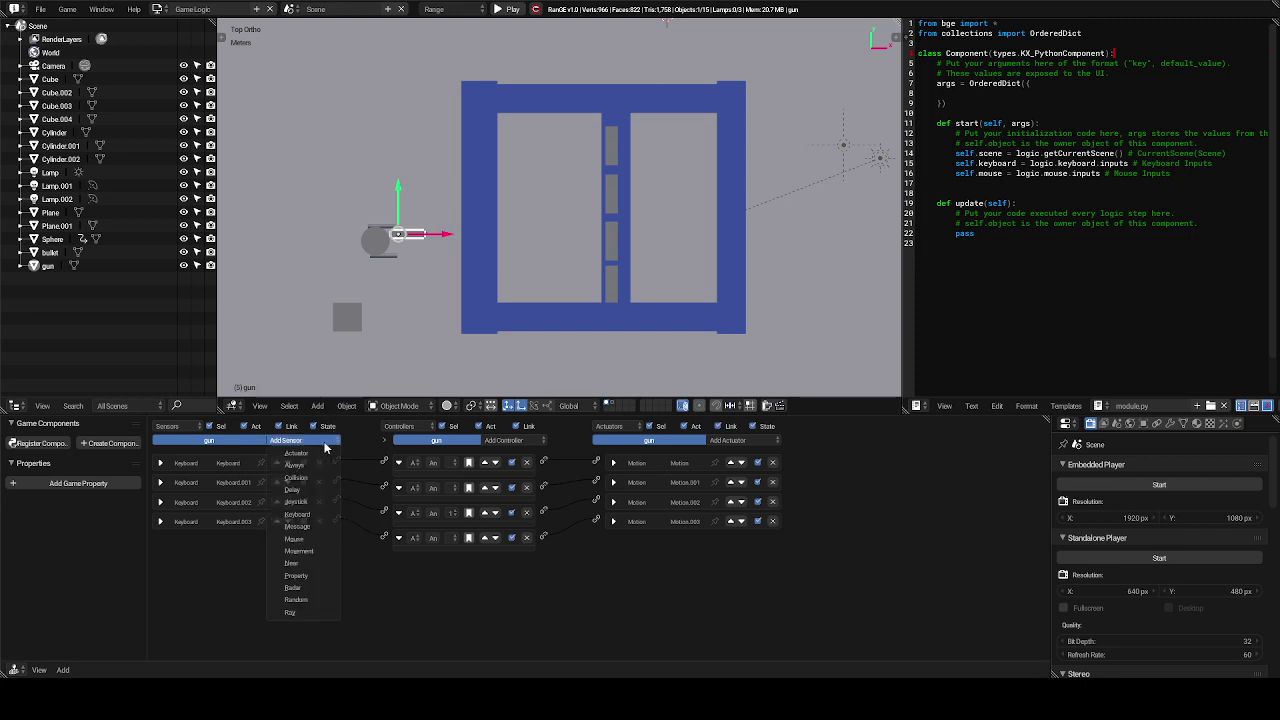
{"action": "left_click", "coordinate": [311, 516]}
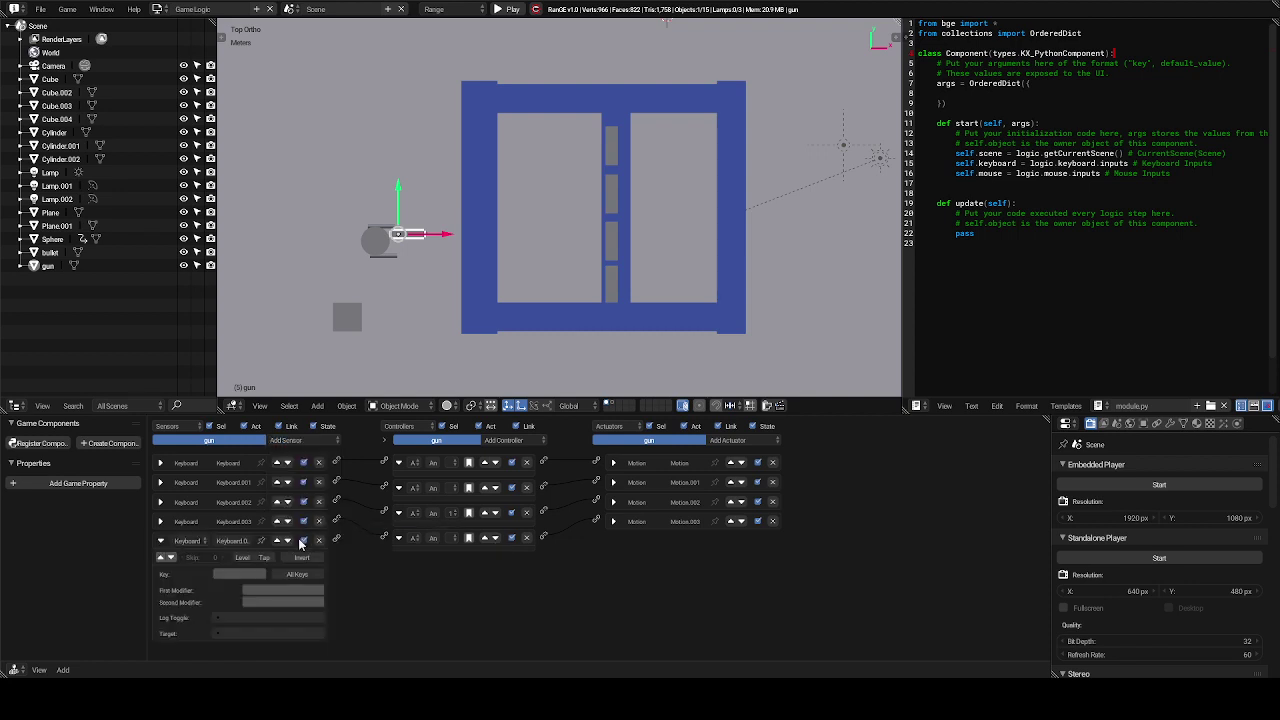
{"action": "left_click", "coordinate": [239, 574]}
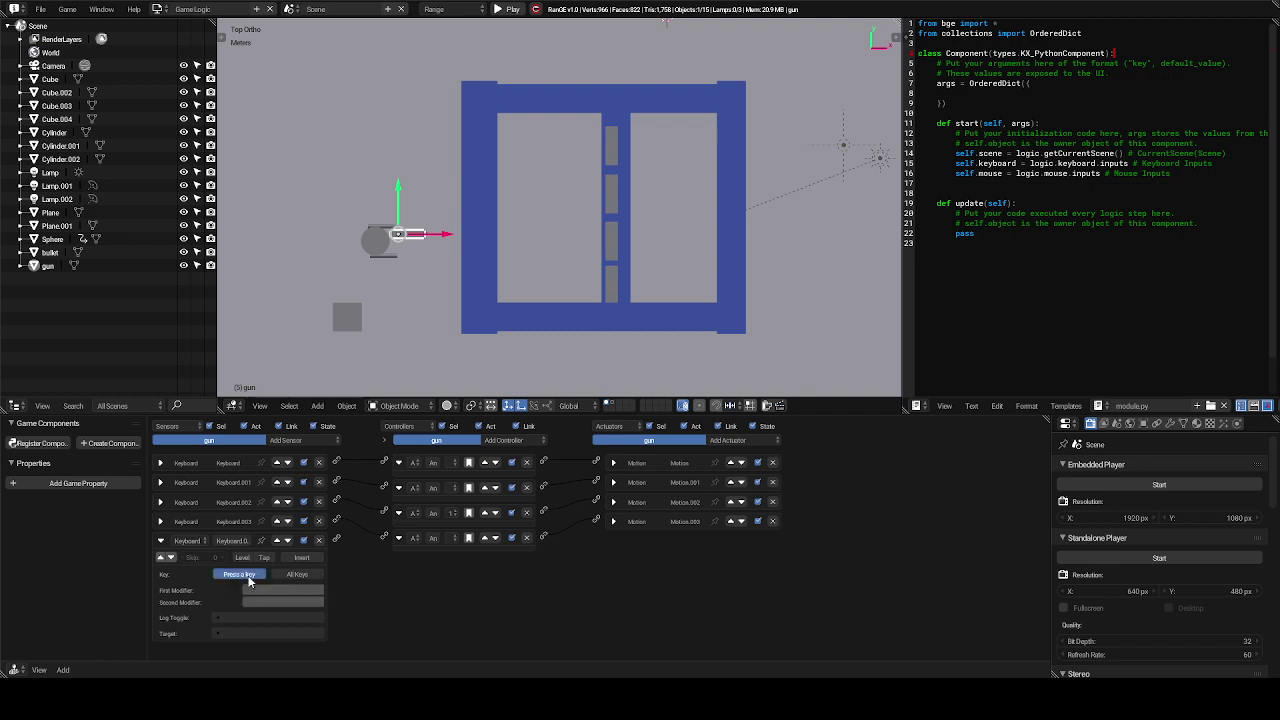
{"action": "key", "text": "x"}
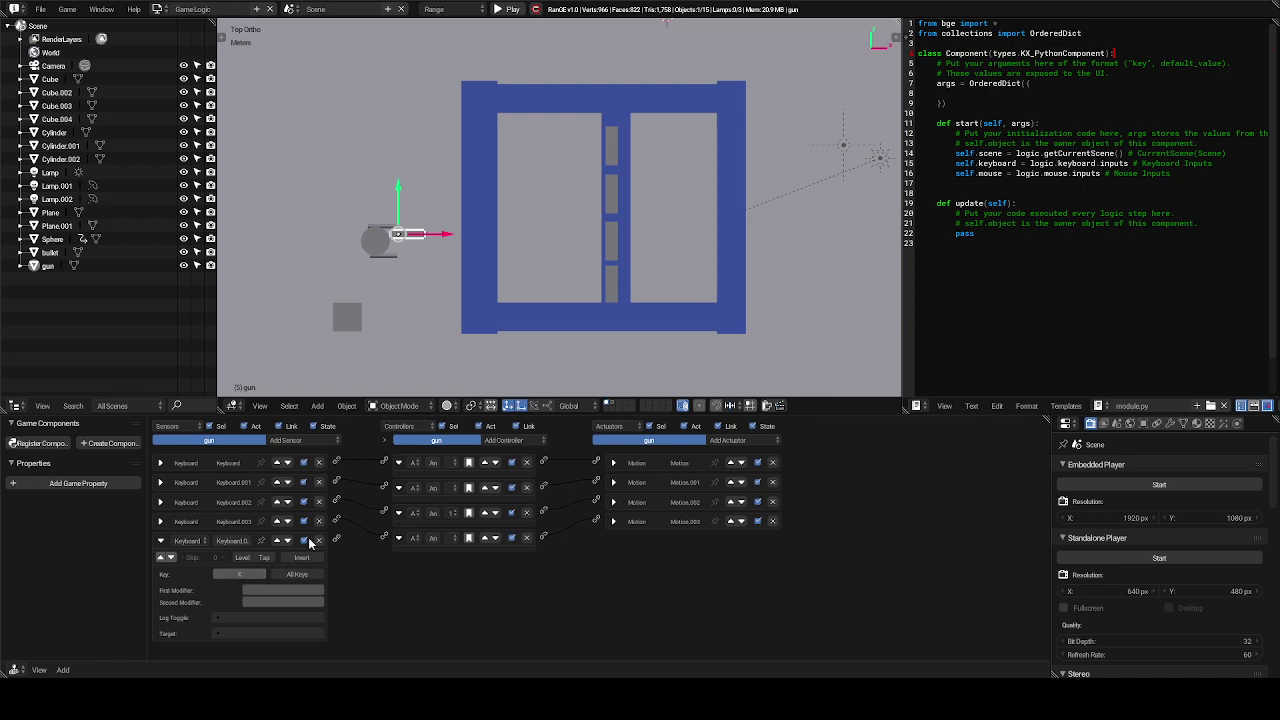
{"action": "left_click", "coordinate": [516, 443]}
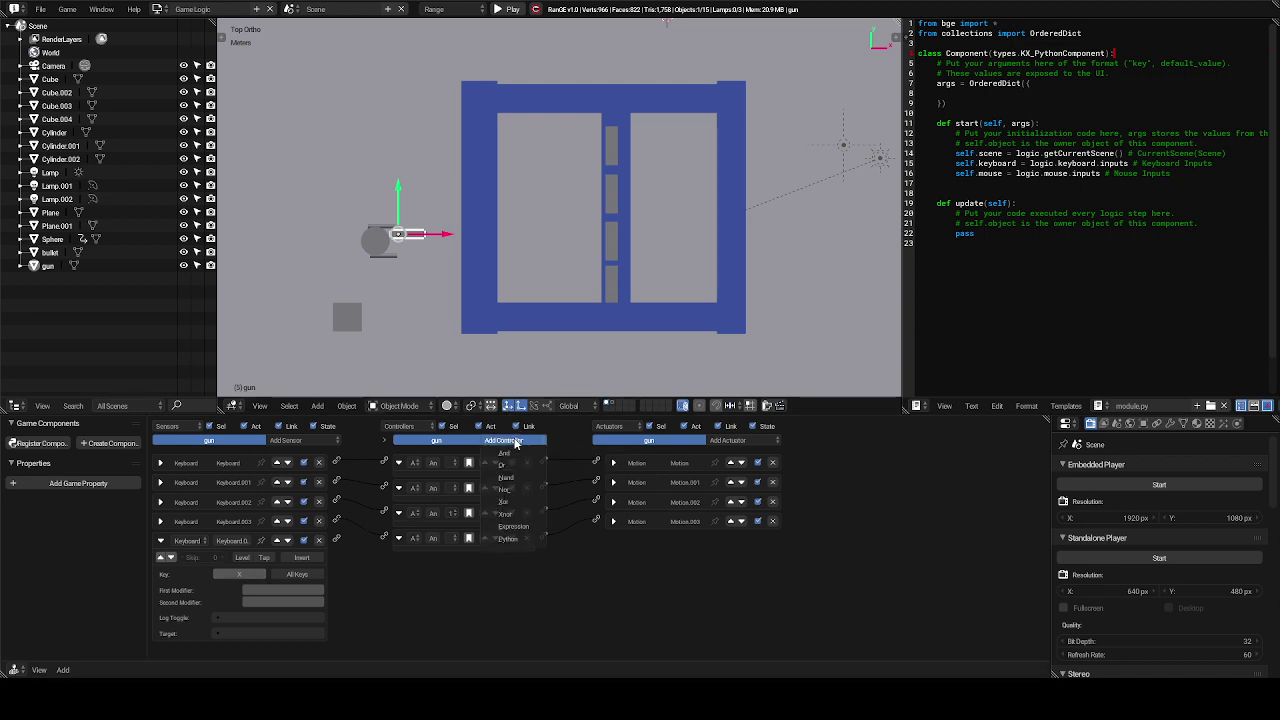
{"action": "left_click", "coordinate": [515, 456]}
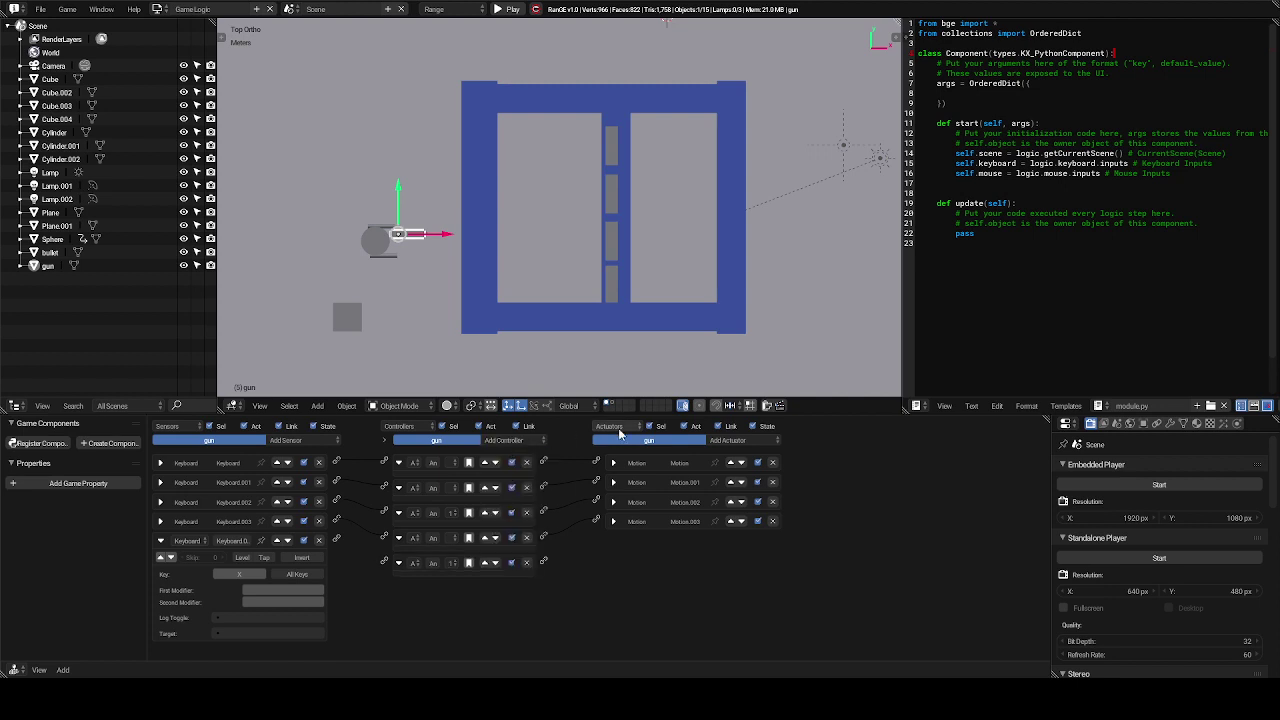
- Add an Action actuator to the gun and link the X-key Keyboard sensor to it through the unconnected And controller
{"action": "left_click", "coordinate": [736, 445]}
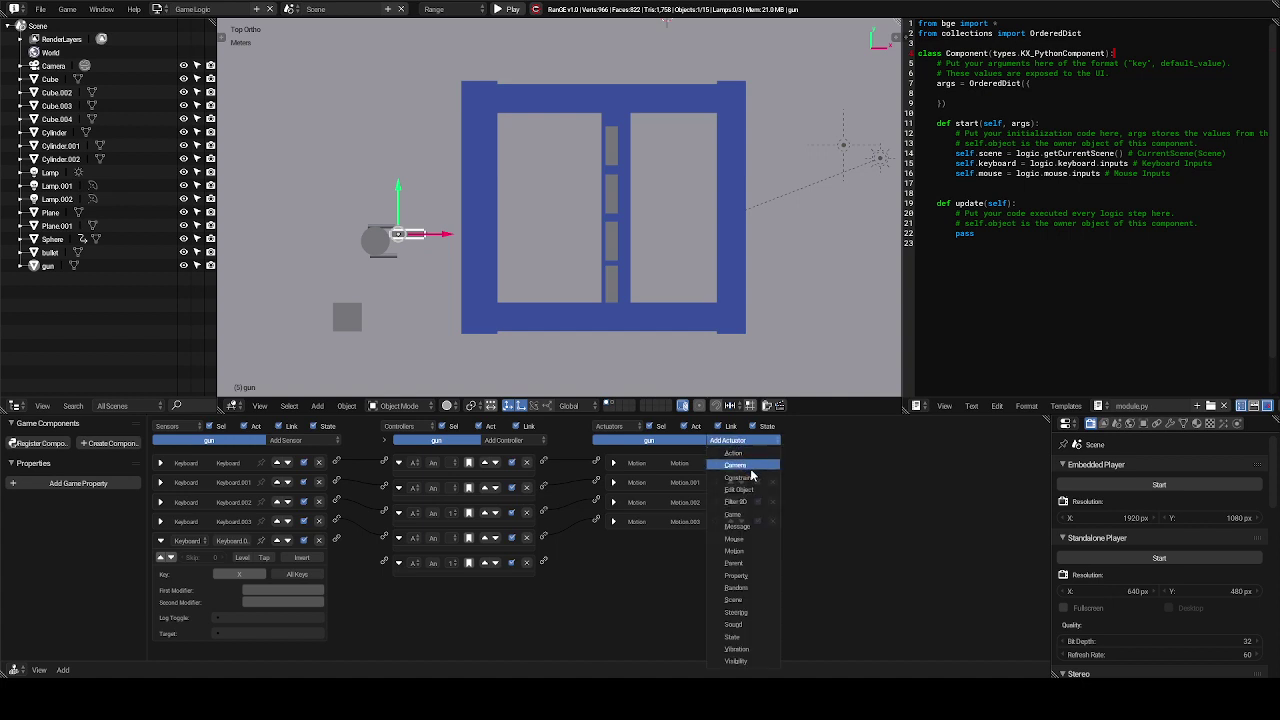
{"action": "left_click", "coordinate": [755, 455]}
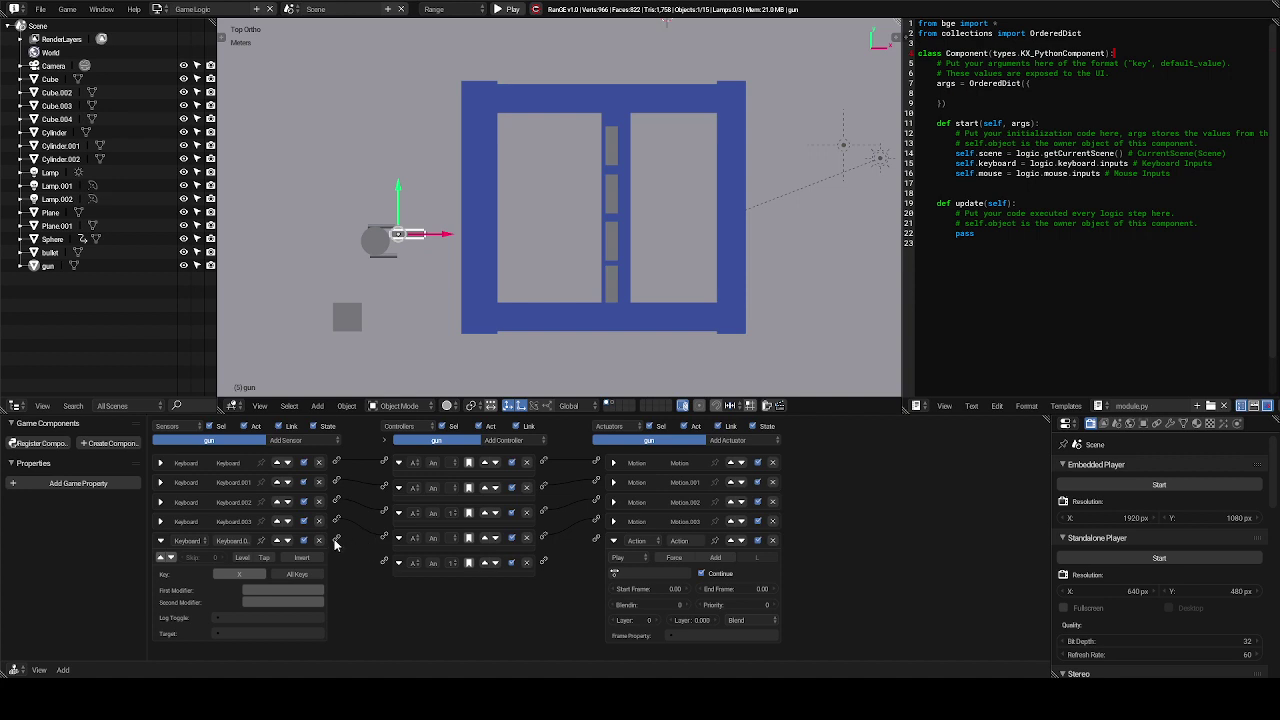
{"action": "left_click_drag", "start_coordinate": [336, 541], "coordinate": [384, 561]}
{"action": "left_click_drag", "start_coordinate": [545, 566], "coordinate": [598, 543]}
- Assign SphereAction to the gun's Action actuator and set its end frame to 6
{"action": "left_click", "coordinate": [638, 574]}
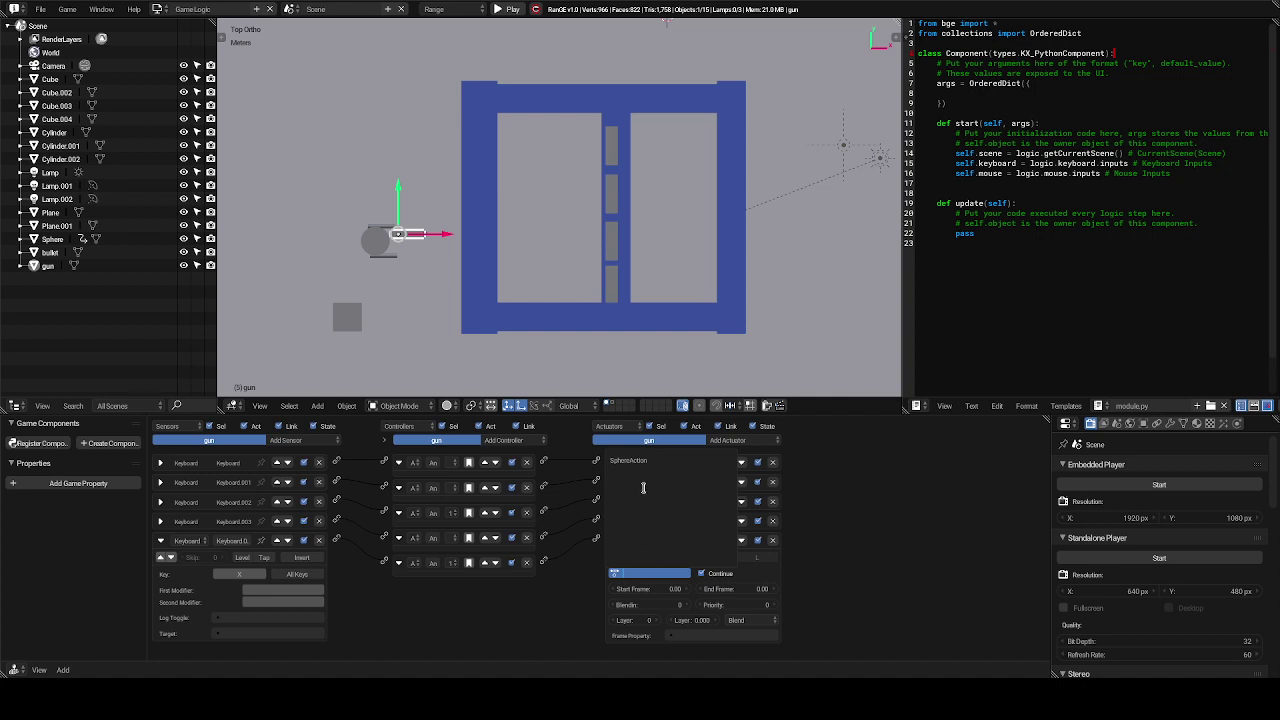
{"action": "left_click", "coordinate": [638, 461]}
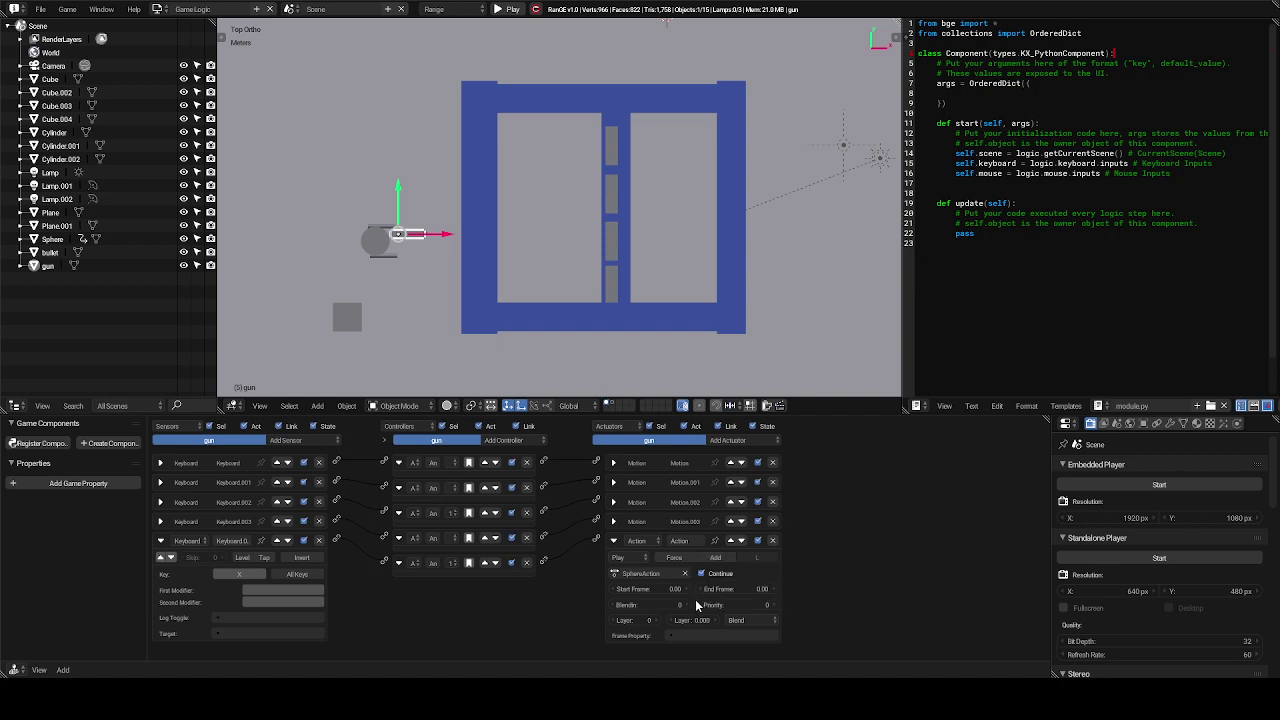
{"action": "left_click_drag", "start_coordinate": [770, 596], "coordinate": [790, 596]}
{"action": "left_click_drag", "start_coordinate": [772, 596], "coordinate": [778, 596]}
{"action": "left_click", "coordinate": [771, 596]}
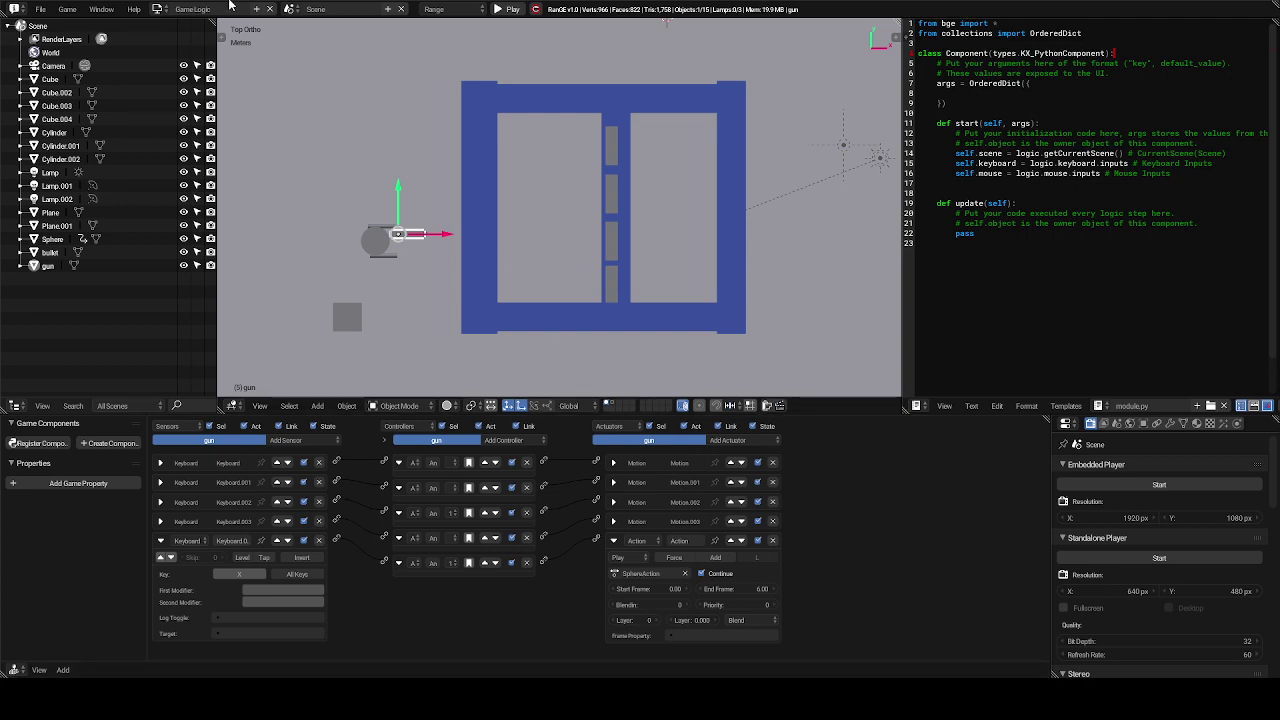
- Return to the Default screen layout and test-run the game to check the gun's firing action
{"action": "left_click", "coordinate": [158, 9]}
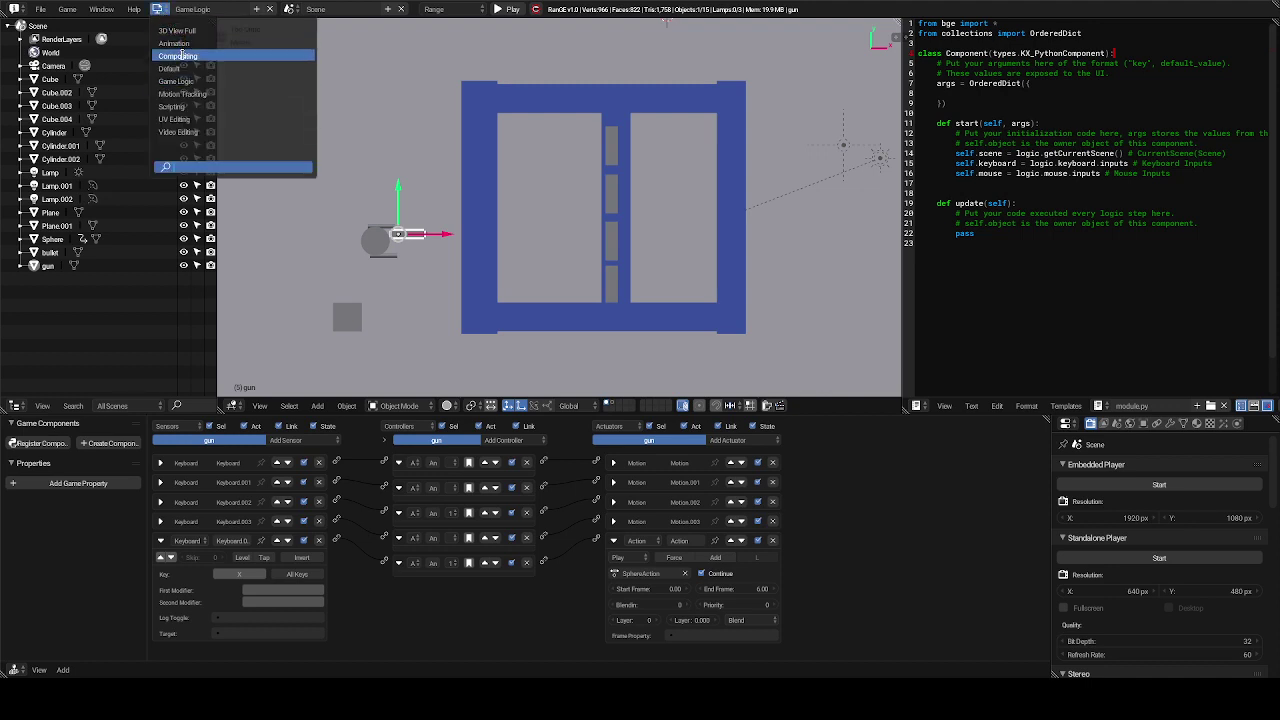
{"action": "left_click", "coordinate": [185, 68]}
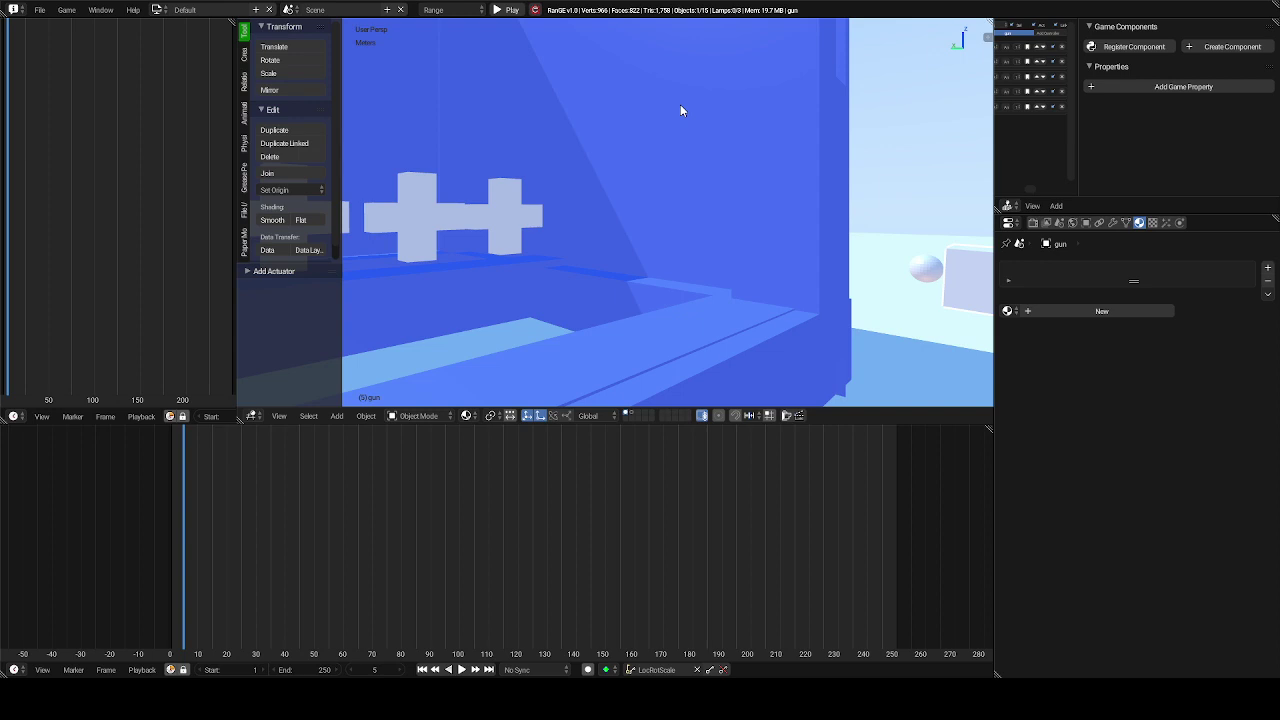
{"action": "key", "text": "p"}
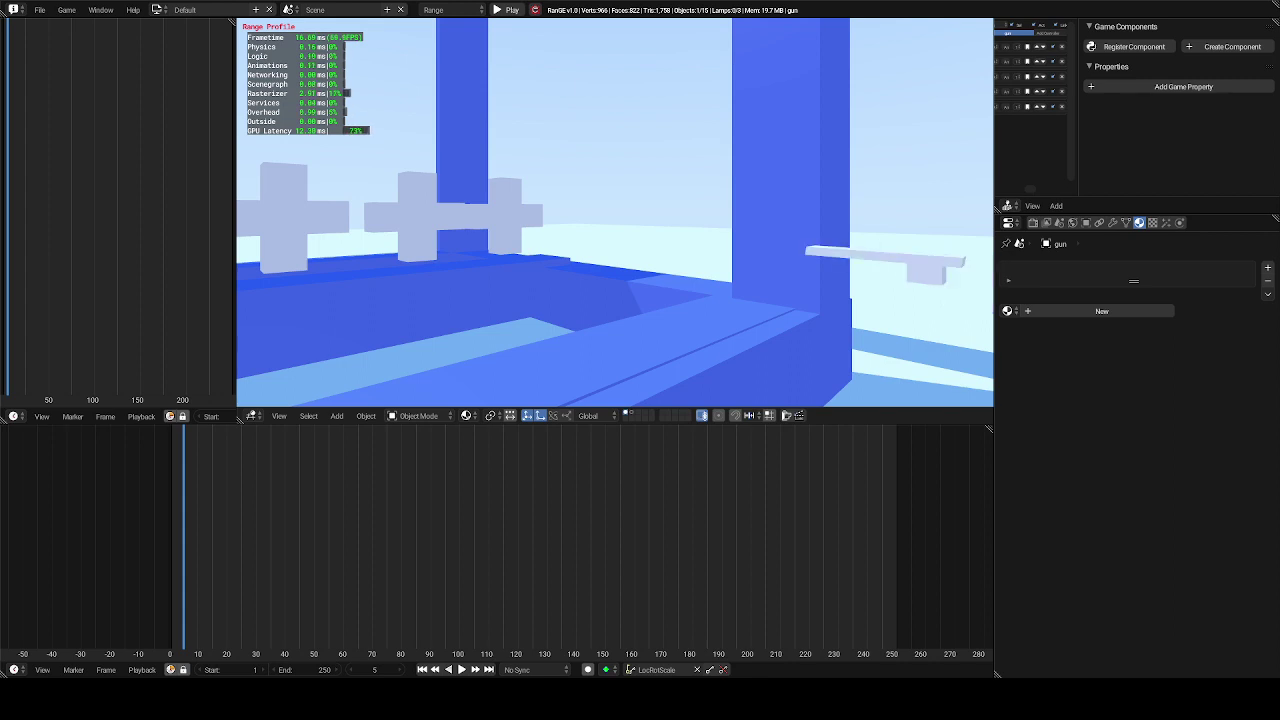
{"action": "key", "text": "Escape"}
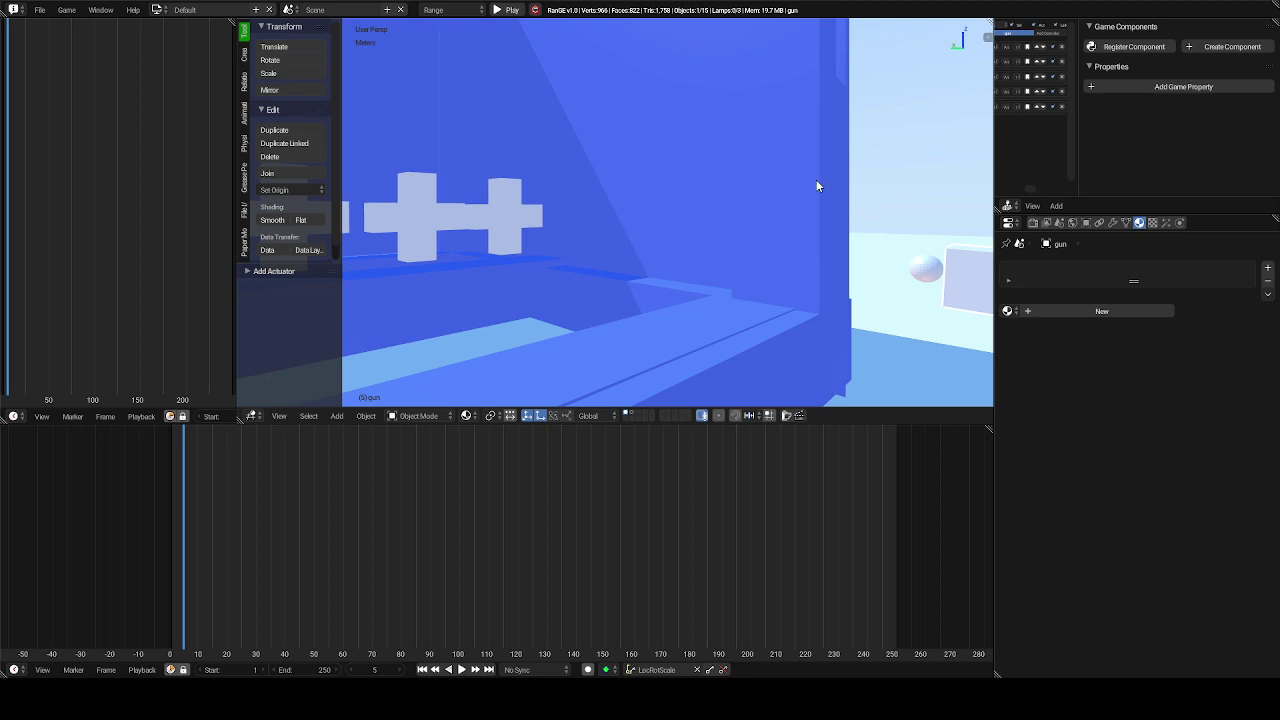
- Move the sphere slightly along the X axis toward the blue structure and test-run the game again
{"action": "left_click", "coordinate": [925, 270]}
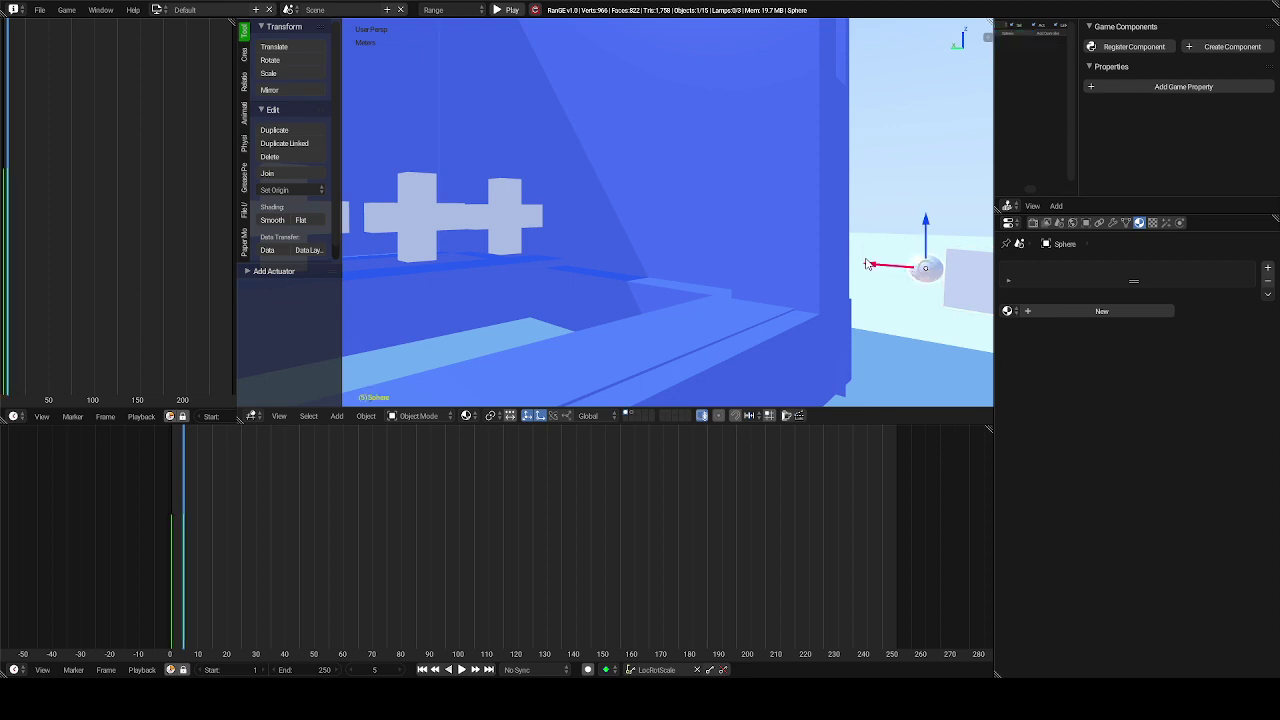
{"action": "left_click_drag", "start_coordinate": [870, 270], "coordinate": [851, 267]}
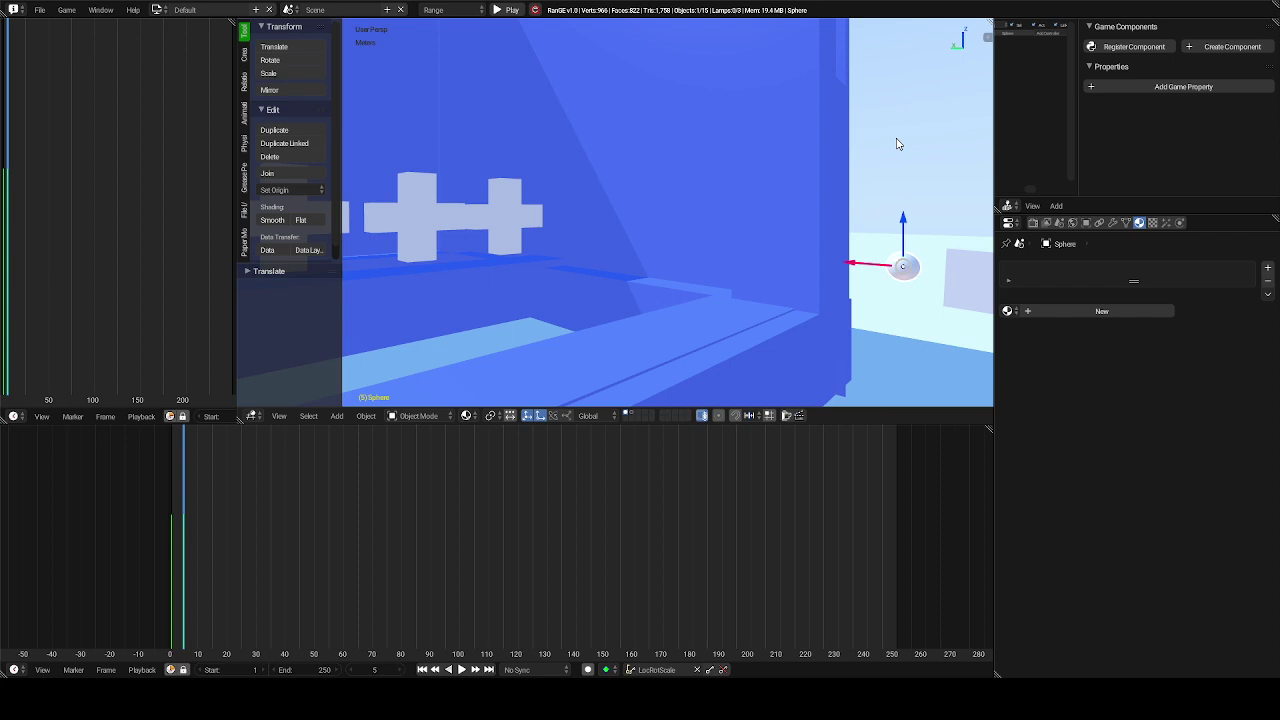
{"action": "key", "text": "p"}
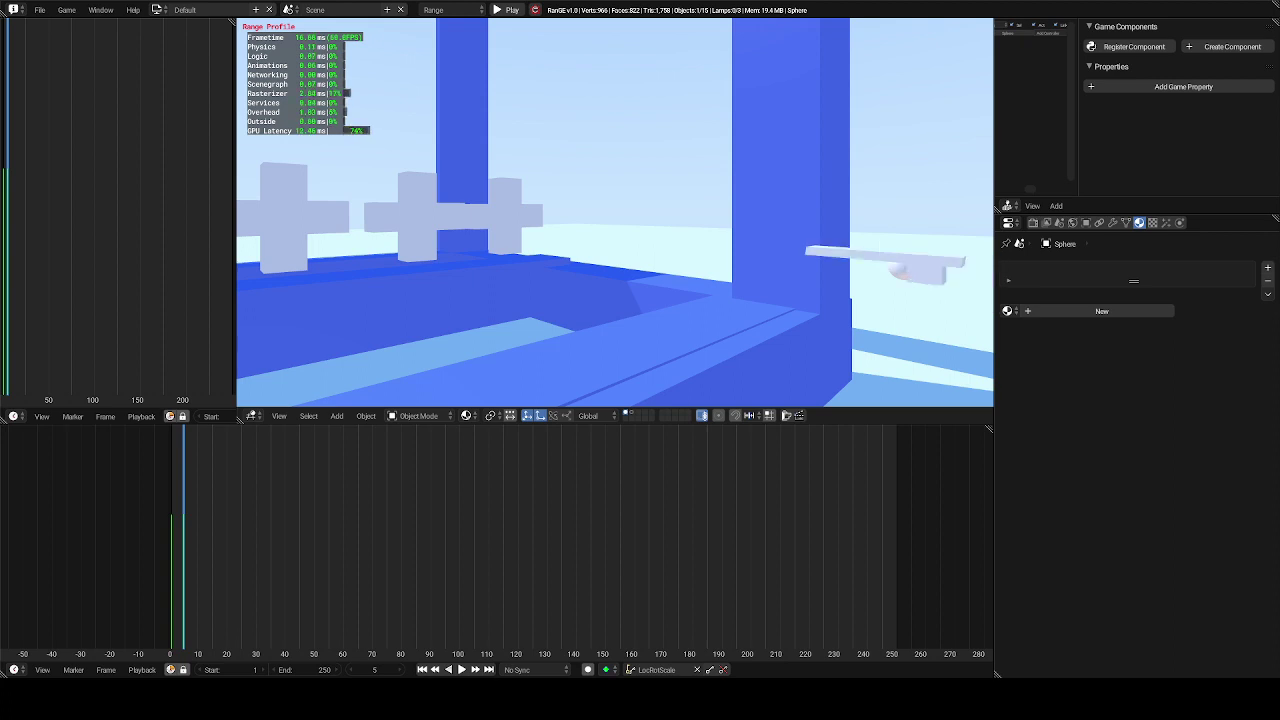
{"action": "key", "text": "Escape"}
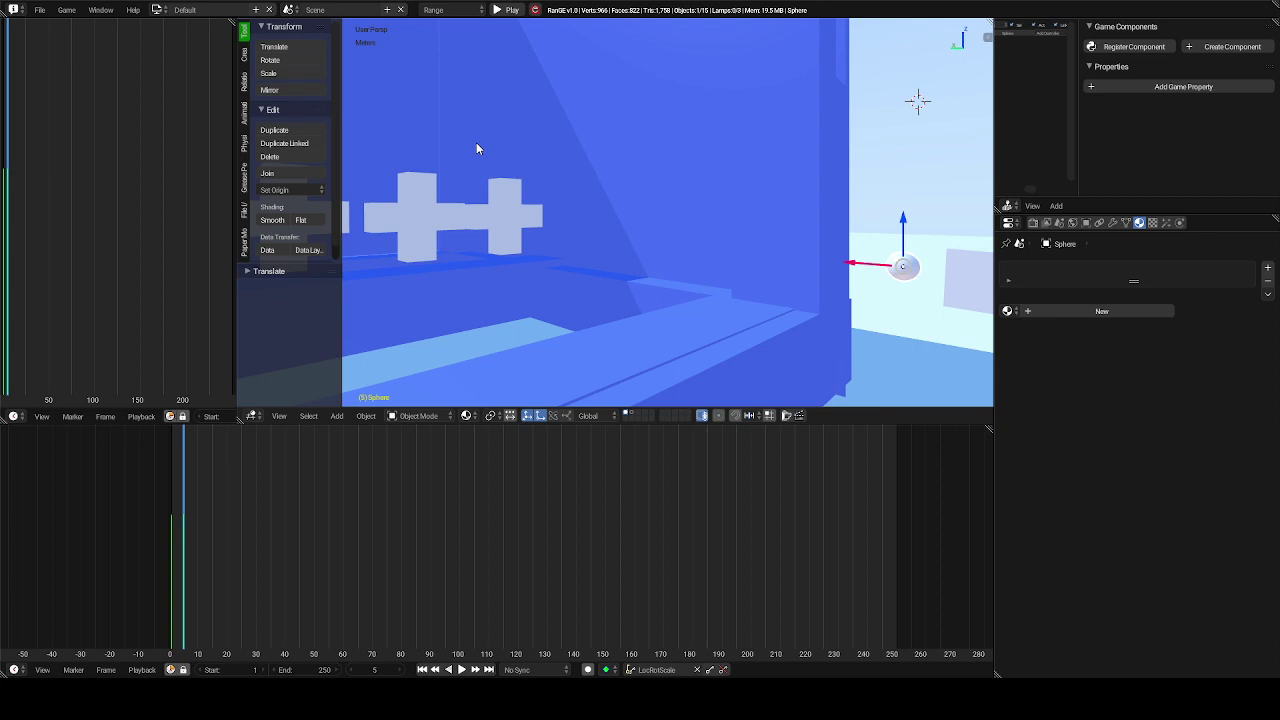
{"action": "left_click", "coordinate": [157, 11]}
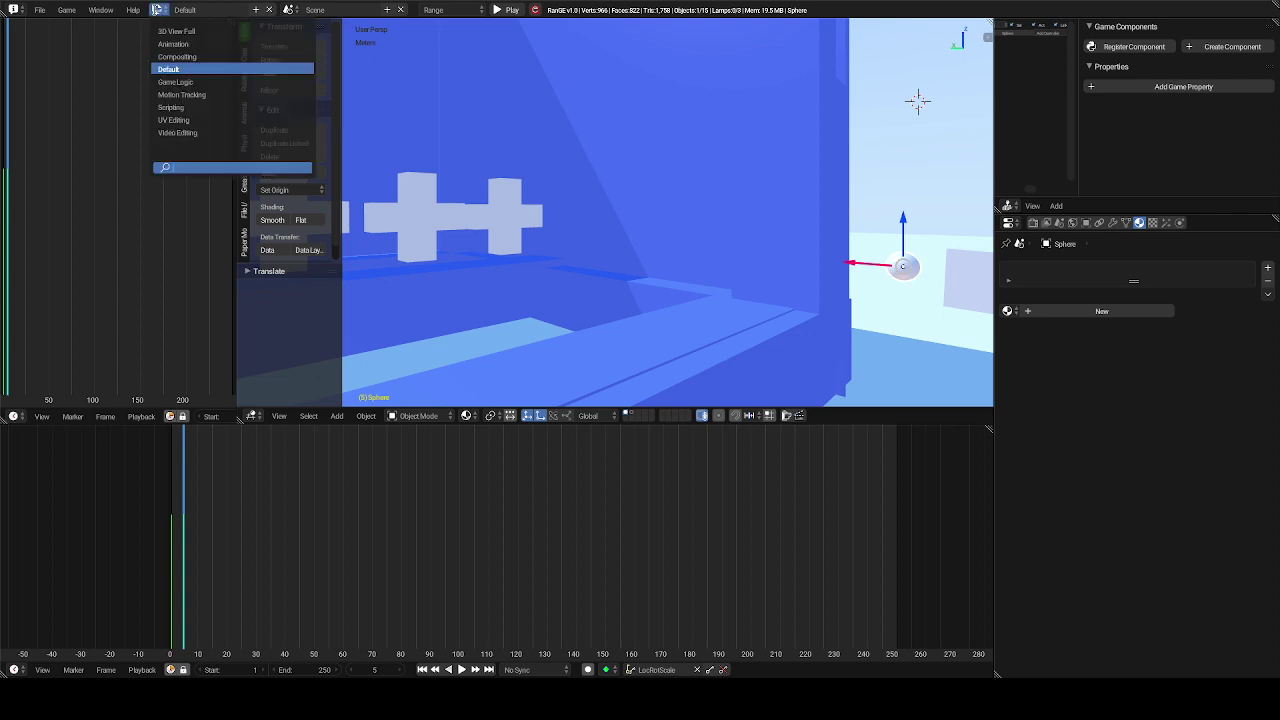
{"action": "left_click", "coordinate": [181, 82]}
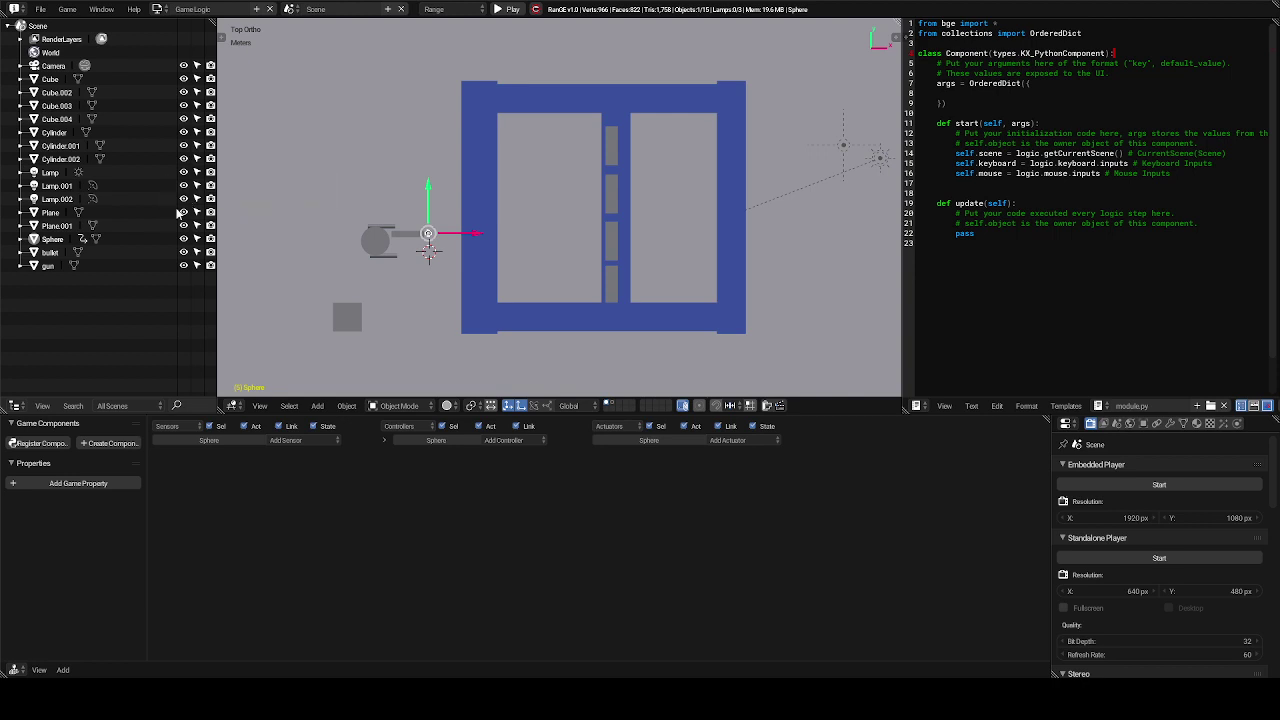
{"action": "left_click", "coordinate": [97, 485]}
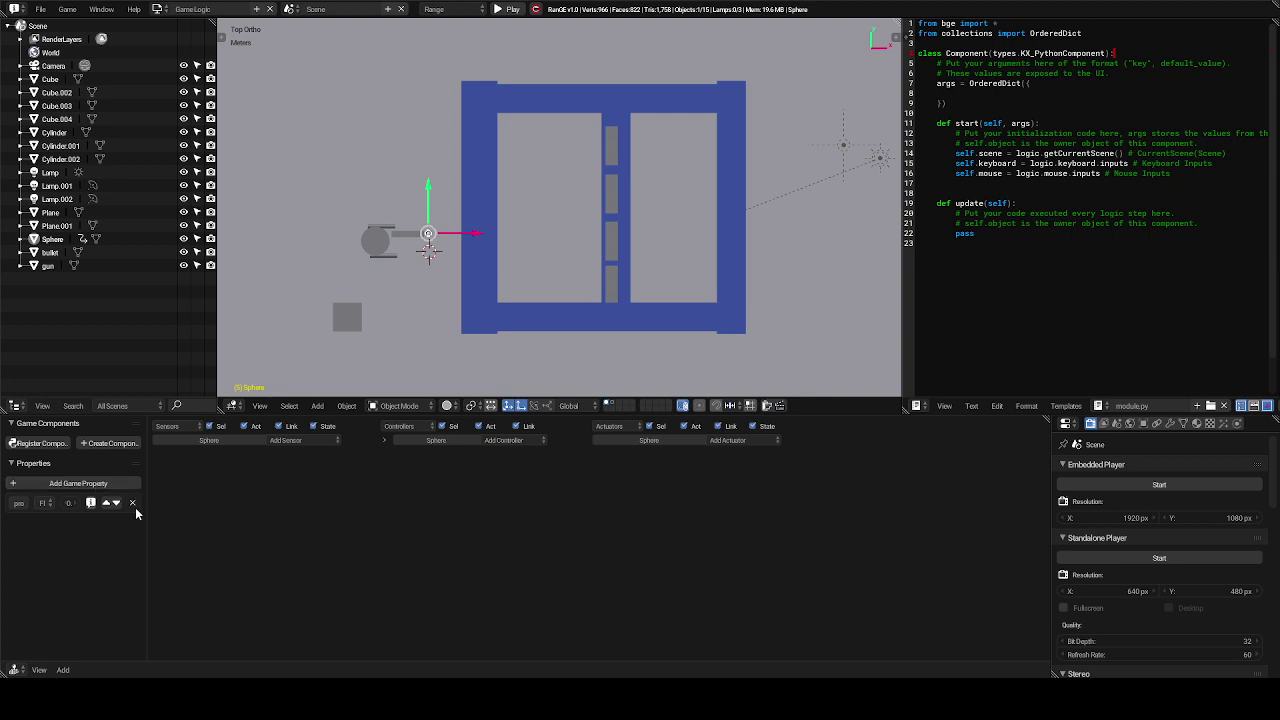
{"action": "left_click", "coordinate": [134, 503]}
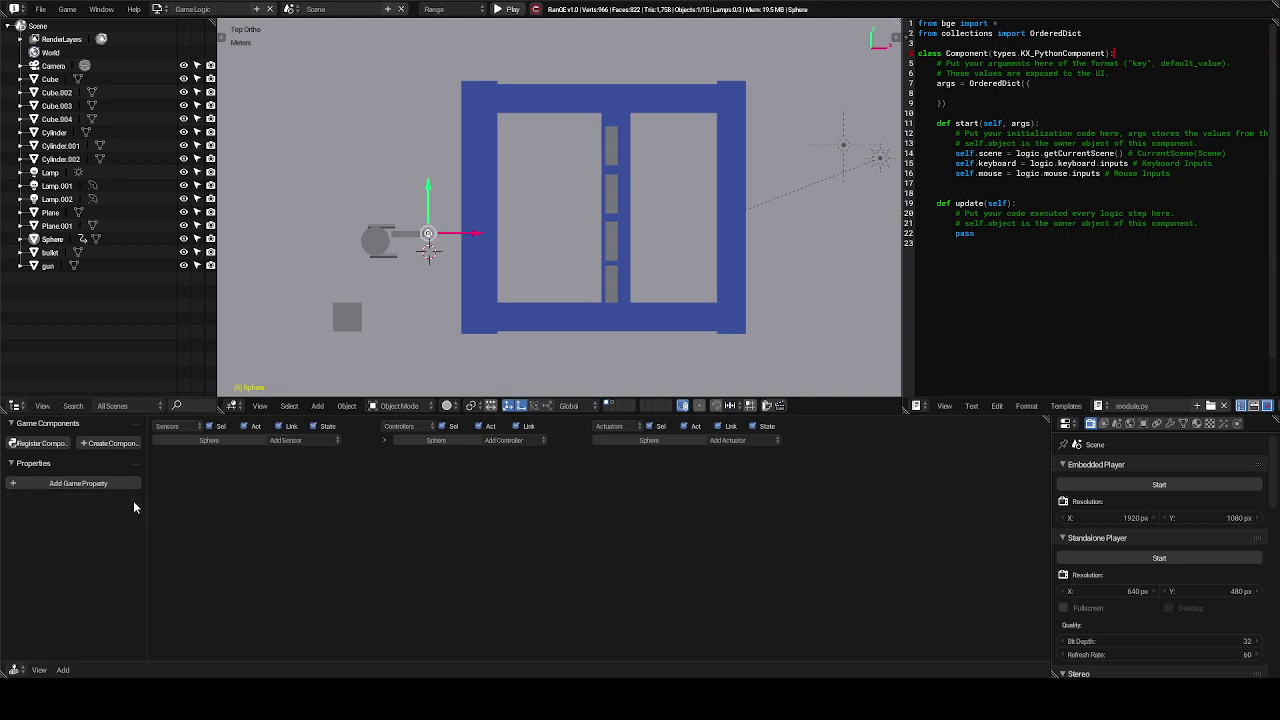
{"action": "left_click", "coordinate": [529, 442]}
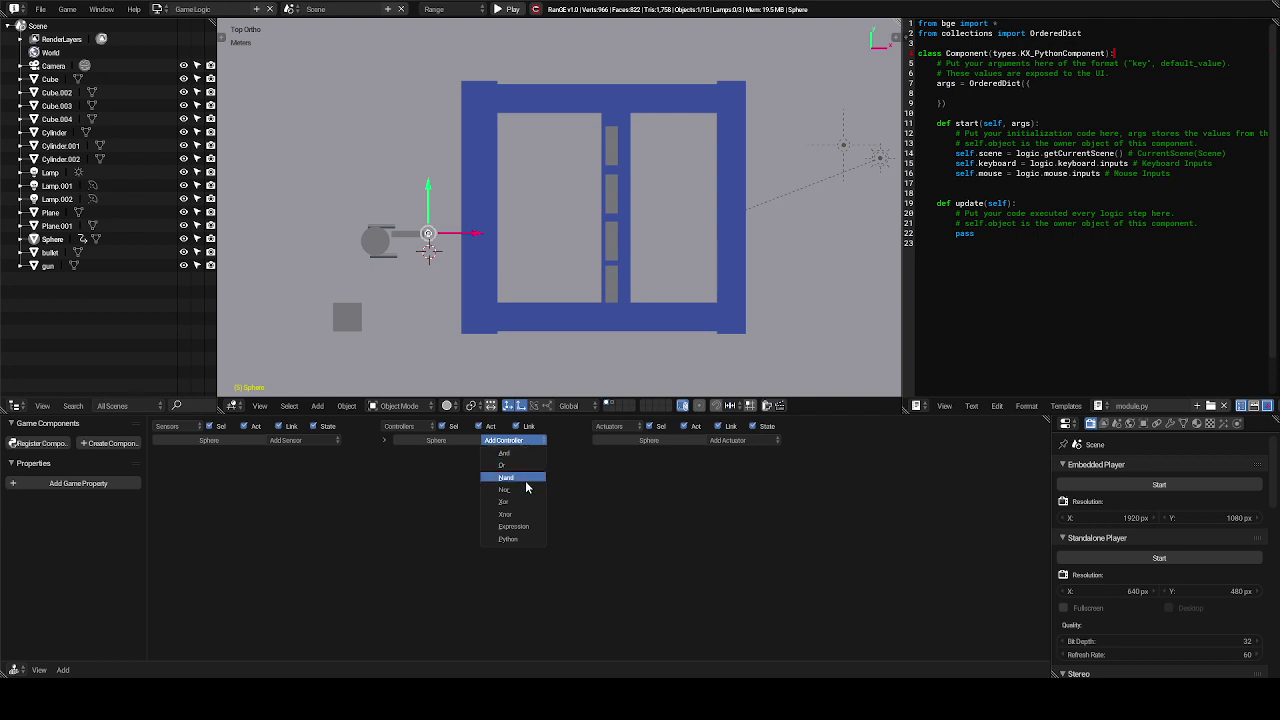
{"action": "left_click", "coordinate": [517, 539]}
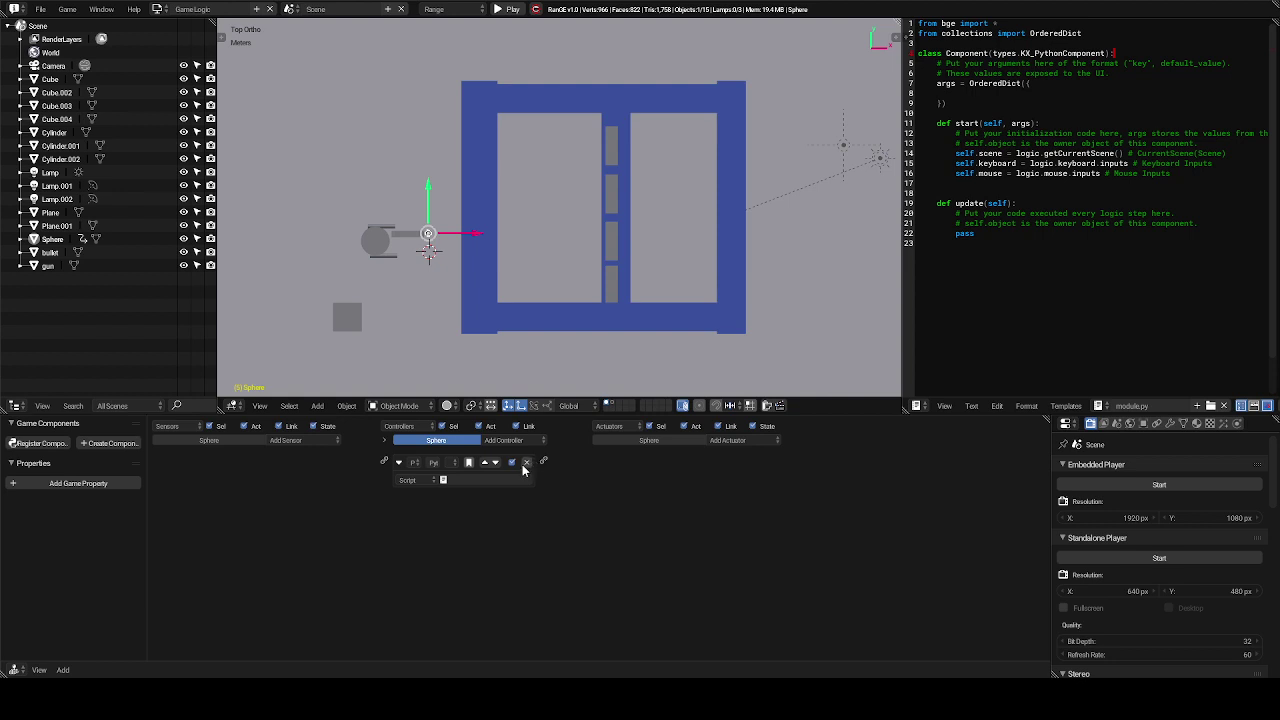
{"action": "left_click", "coordinate": [525, 464]}
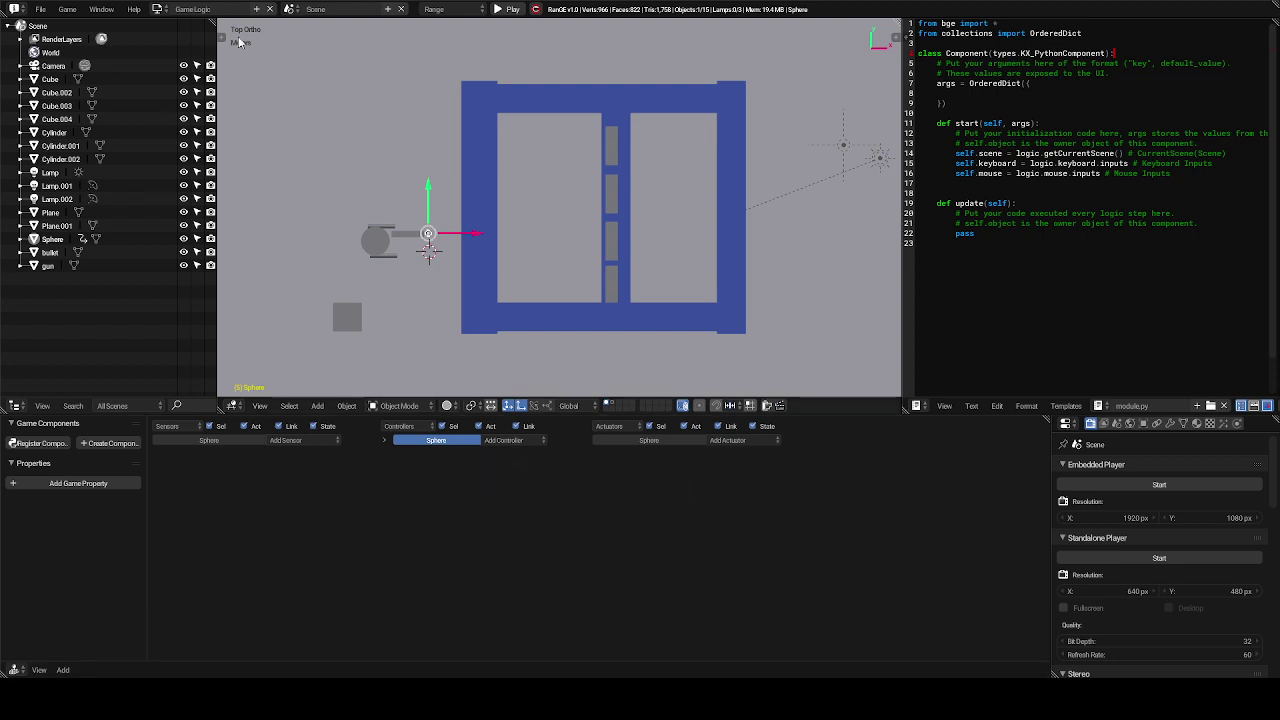
- Switch to the Scripting screen layout with the sphere still selected
{"action": "left_click", "coordinate": [162, 9]}
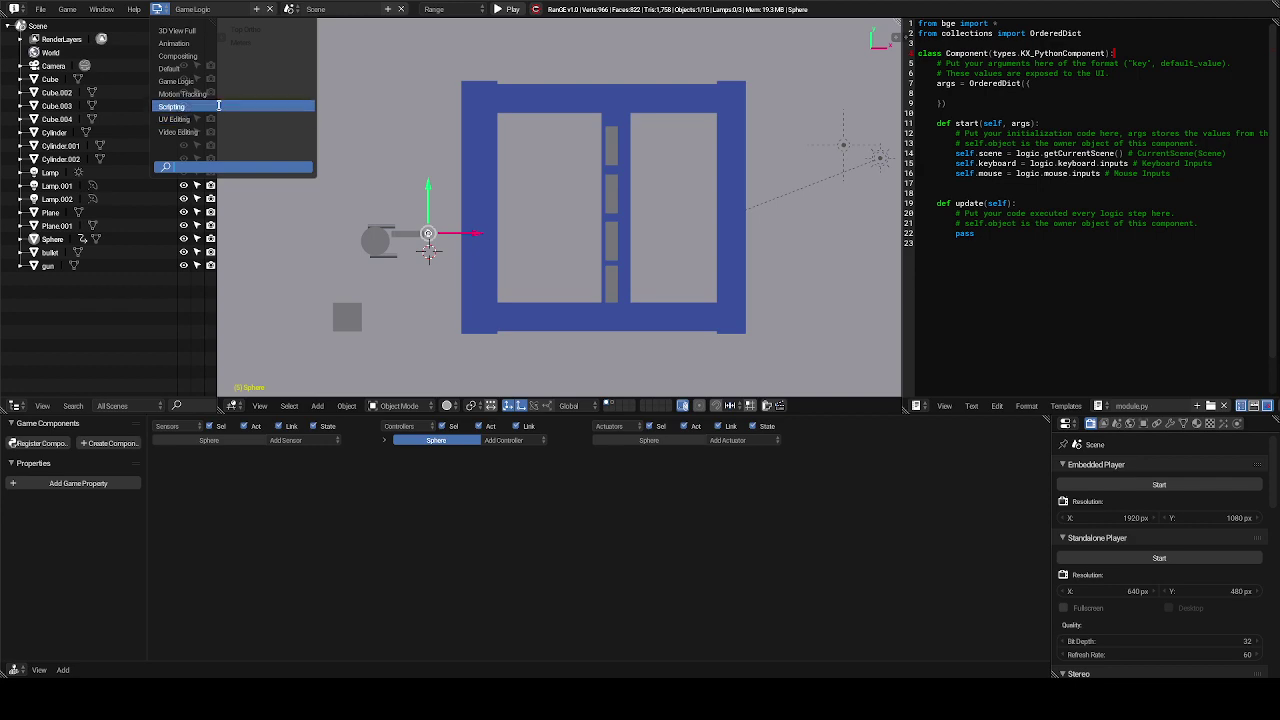
{"action": "left_click", "coordinate": [218, 107]}
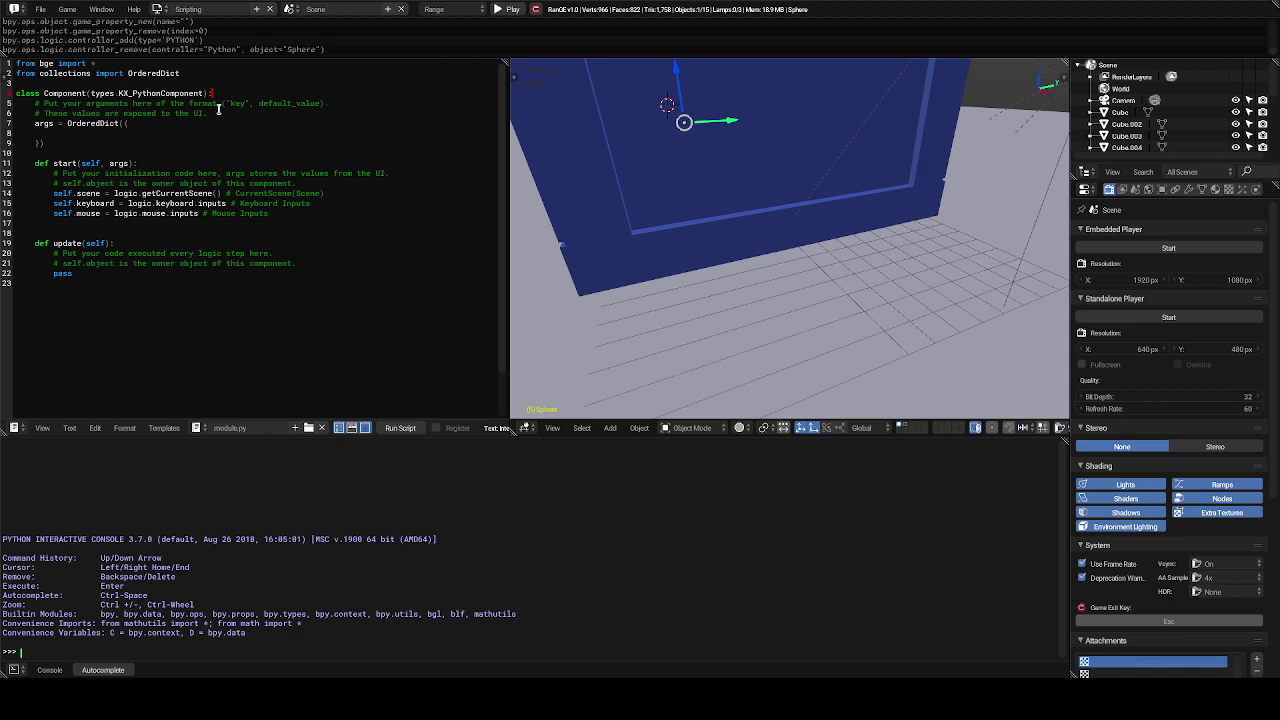